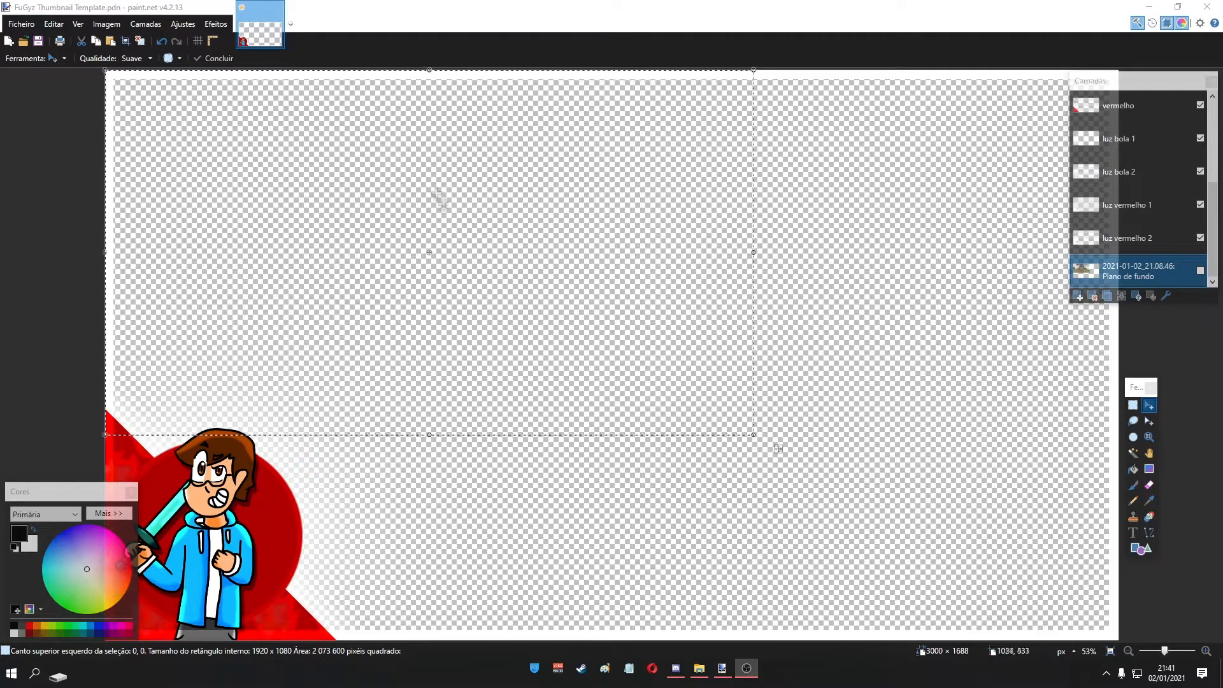
# - Show the background screenshot layer, enlarge its image to about 4697 × 2642 px and position it to cover the whole canvas
pyautogui.click(1202, 272)
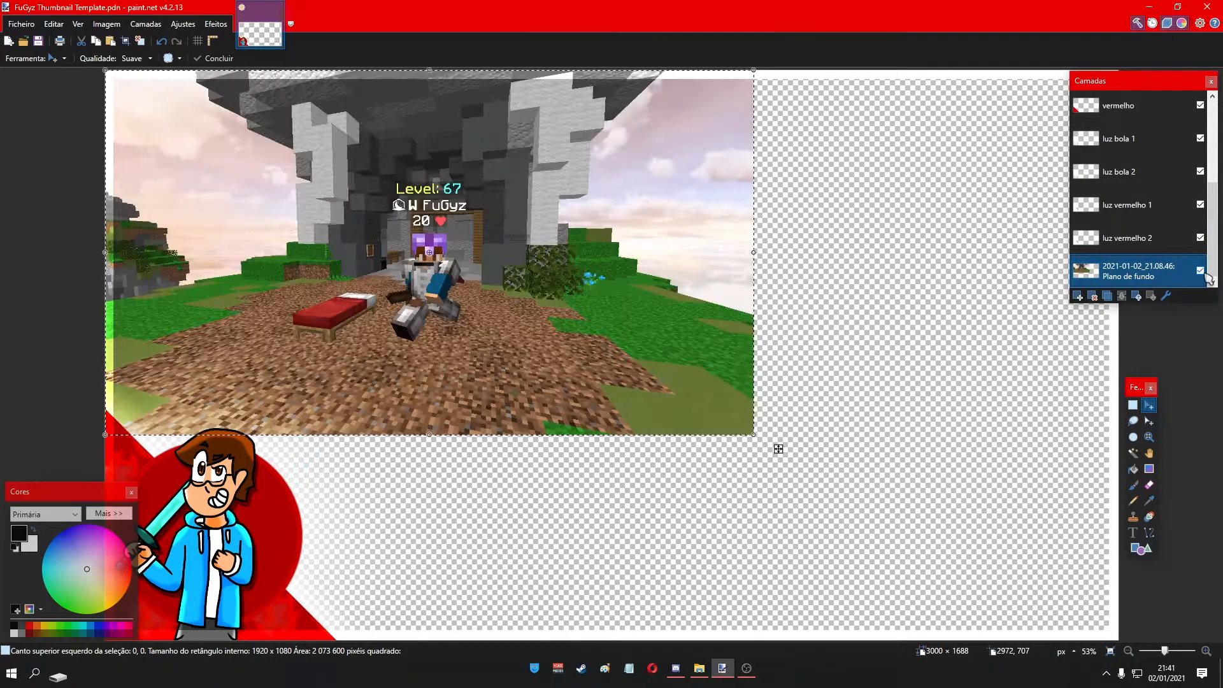
pyautogui.scroll(-1, 260, 303)
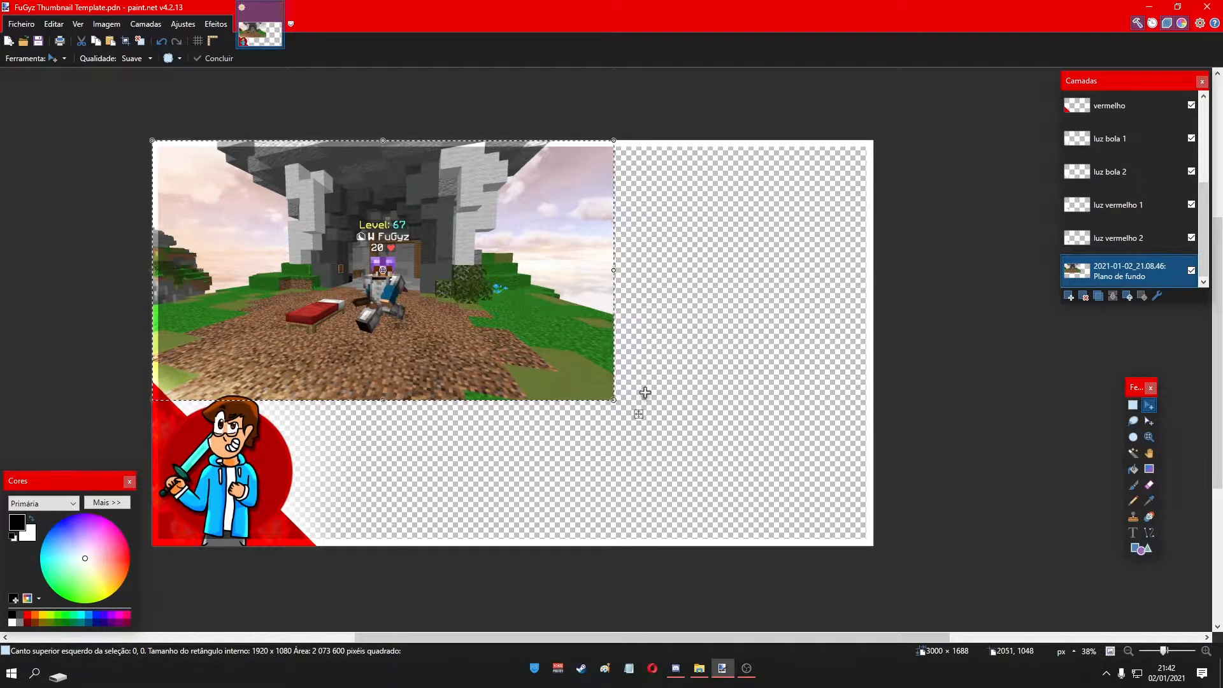
pyautogui.scroll(1, 201, 323)
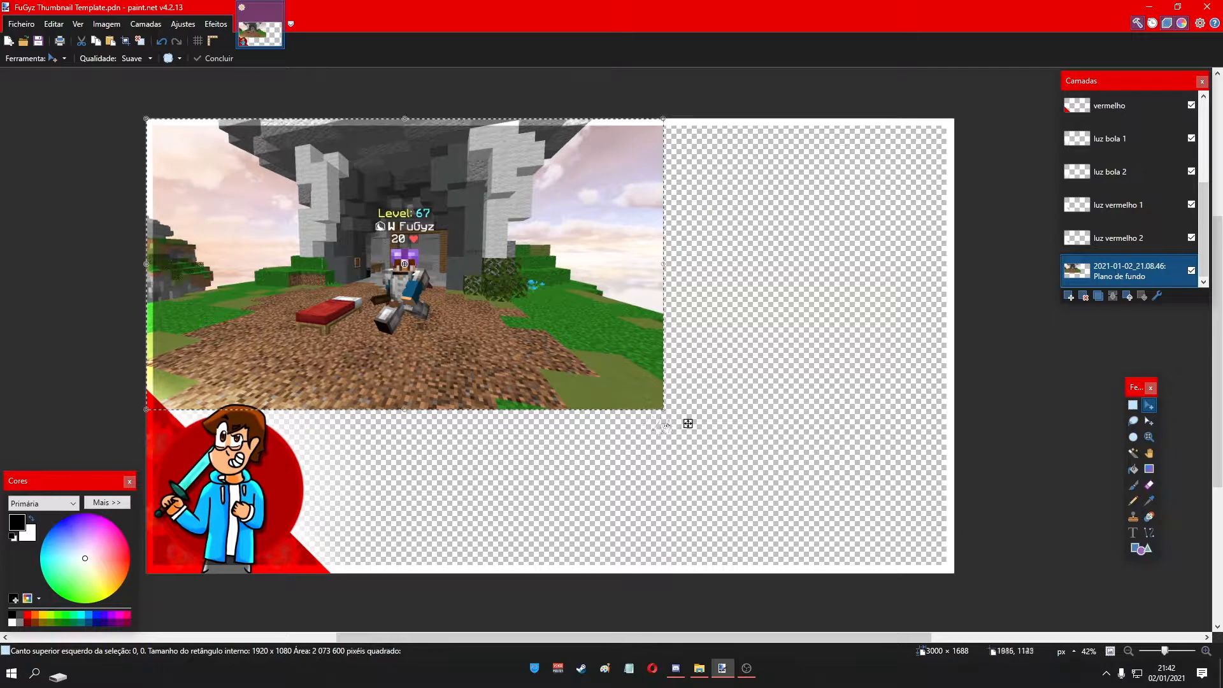
pyautogui.scroll(-3, 663, 408)
pyautogui.moveTo(663, 408); pyautogui.dragTo(1014, 555)
pyautogui.moveTo(851, 448); pyautogui.dragTo(839, 437)
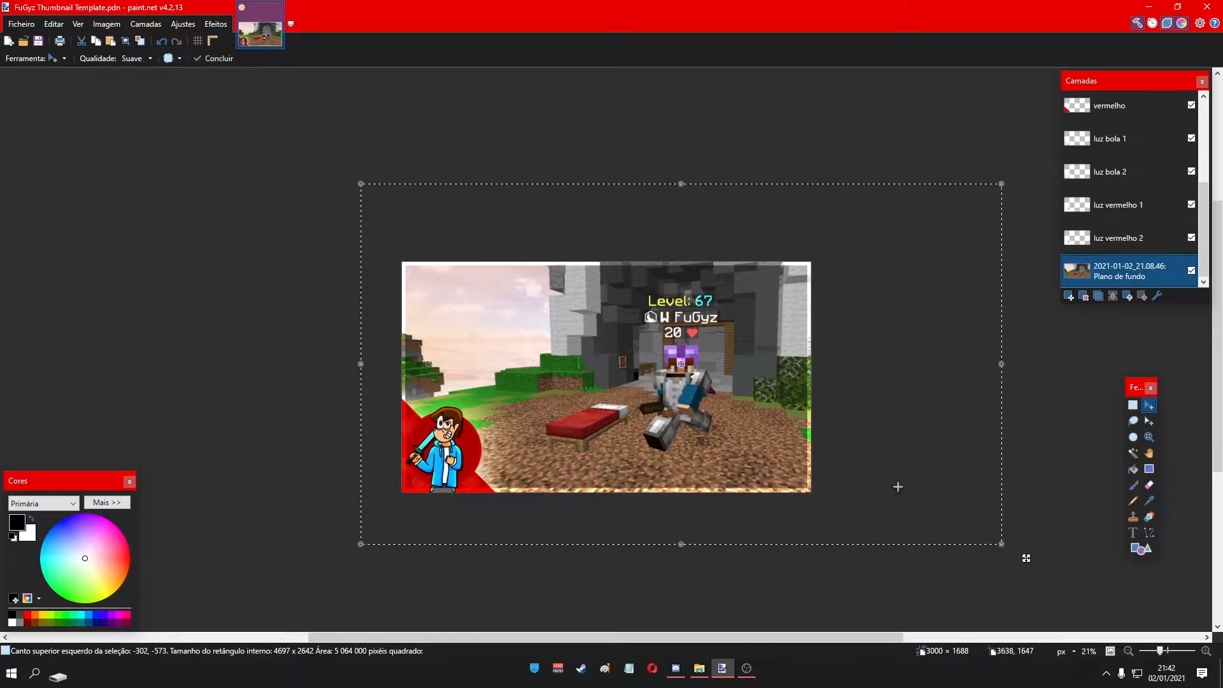
# - Examine the cartoon character, the red corner, the white border and the layers that make up the template
pyautogui.scroll(4, 619, 273)
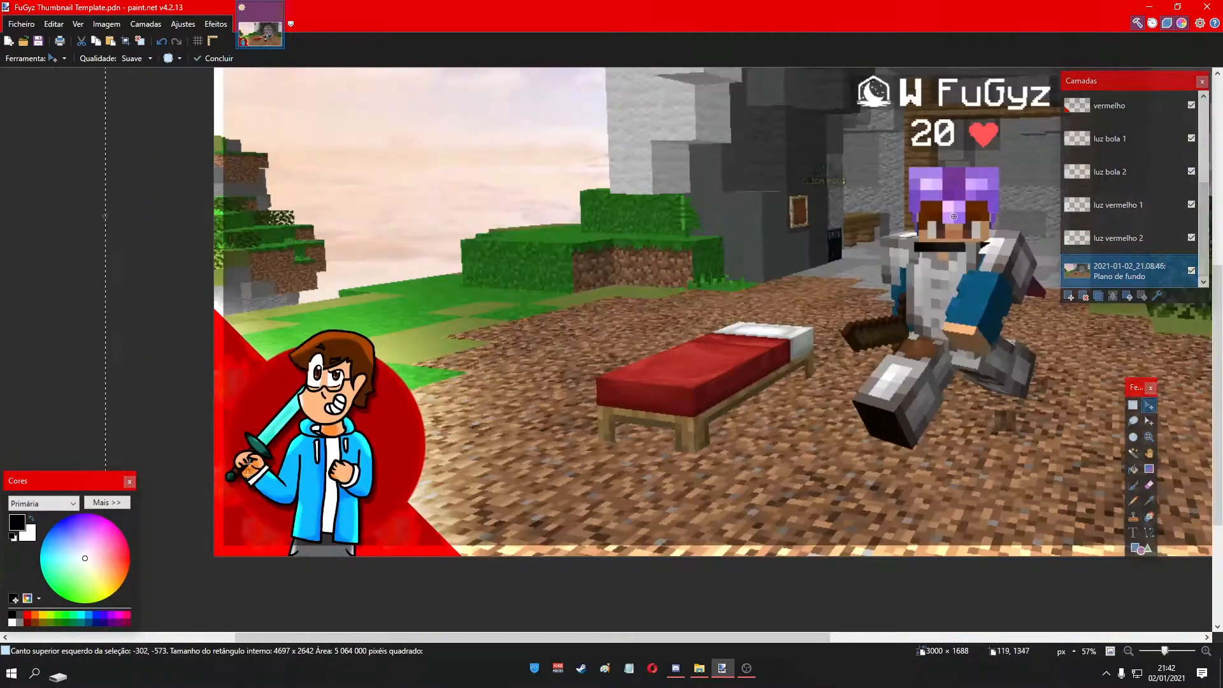
pyautogui.scroll(-1, 308, 536)
pyautogui.scroll(2, 800, 342)
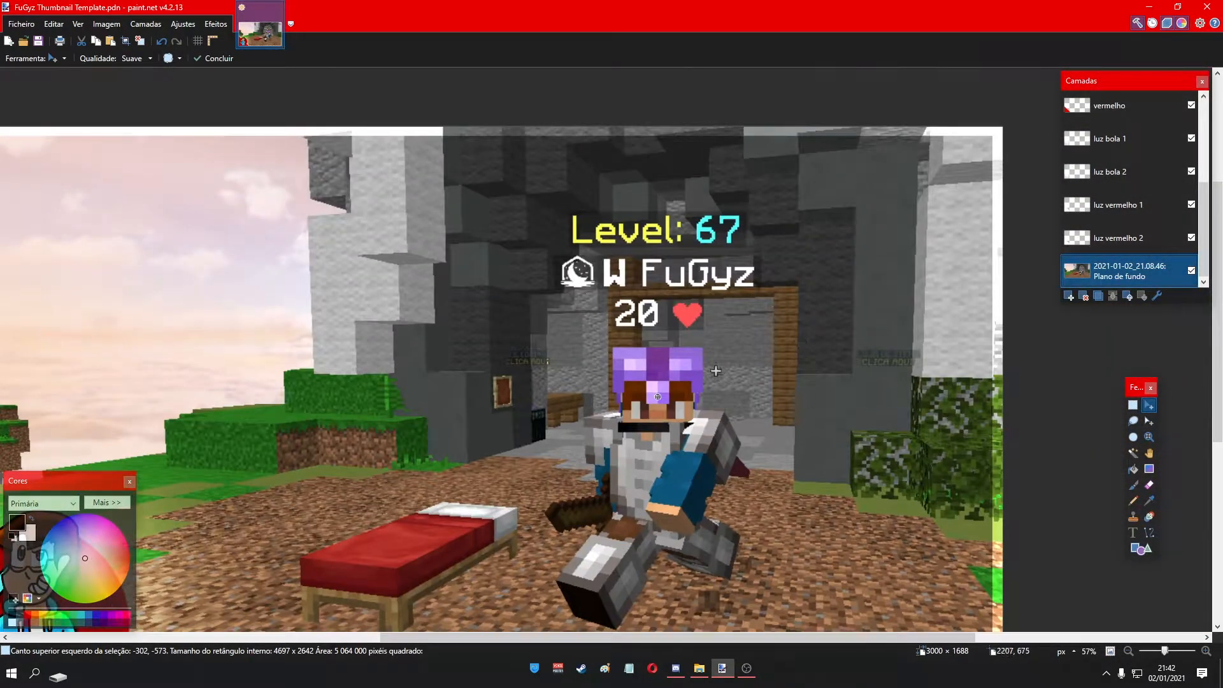
pyautogui.scroll(-2, 716, 370)
pyautogui.scroll(1, 297, 585)
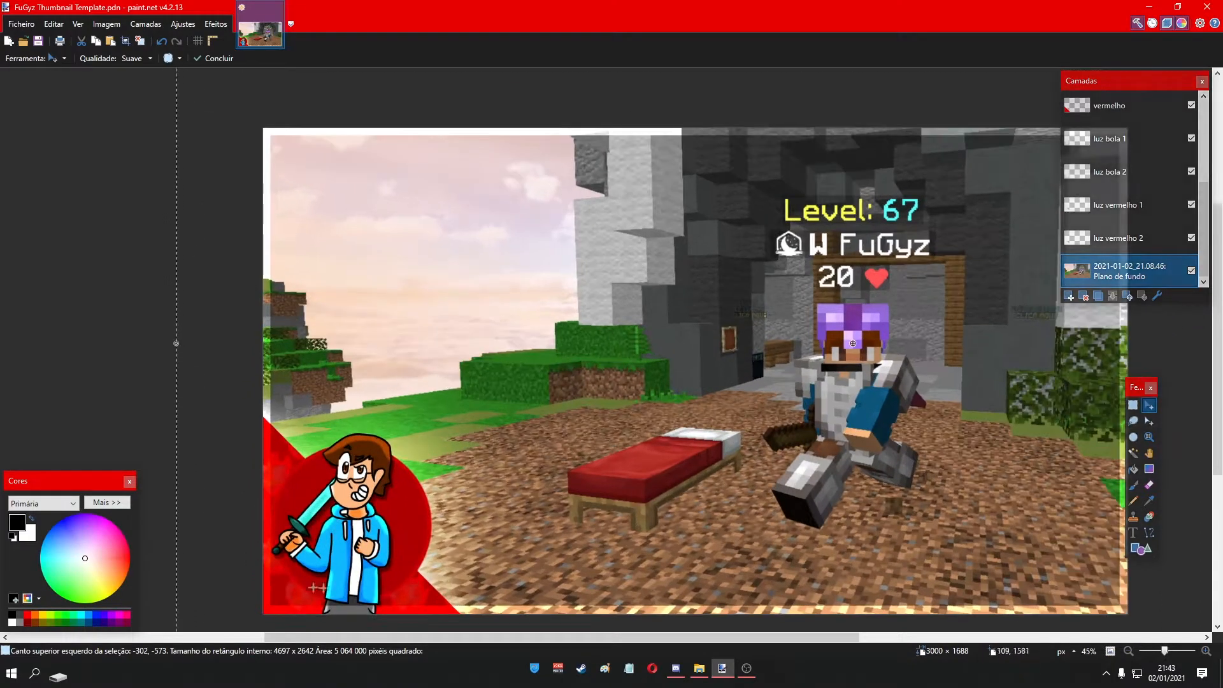
pyautogui.scroll(5, 1193, 114)
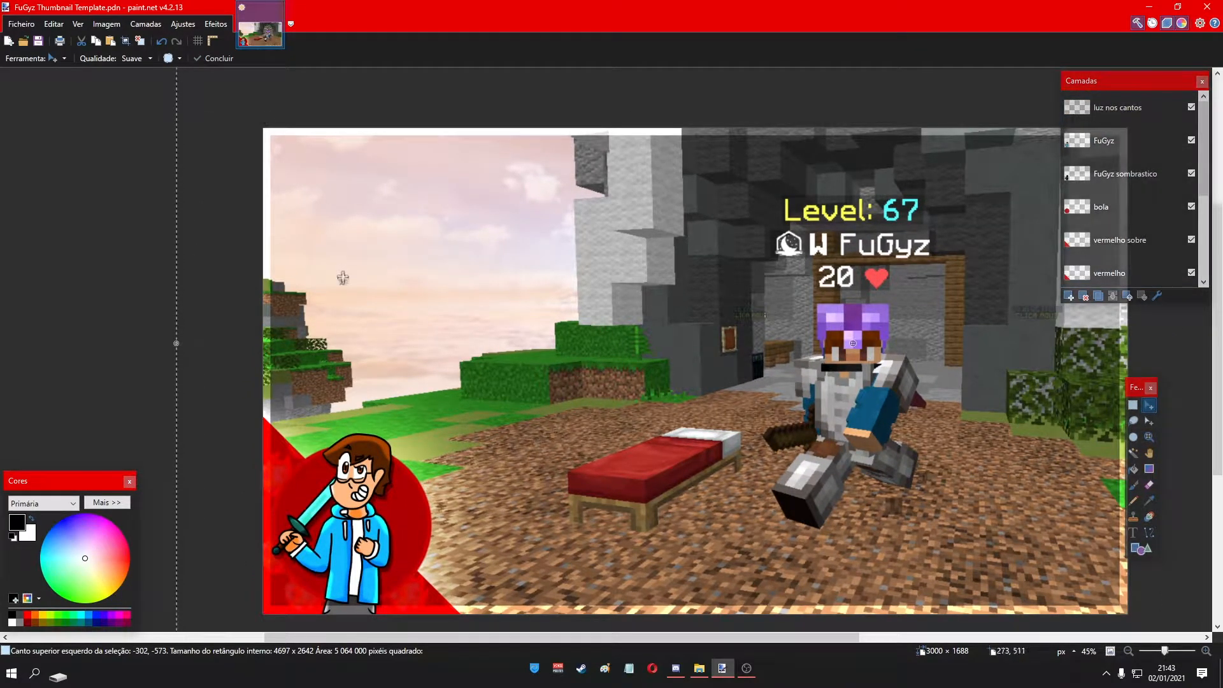
pyautogui.scroll(-2, 342, 275)
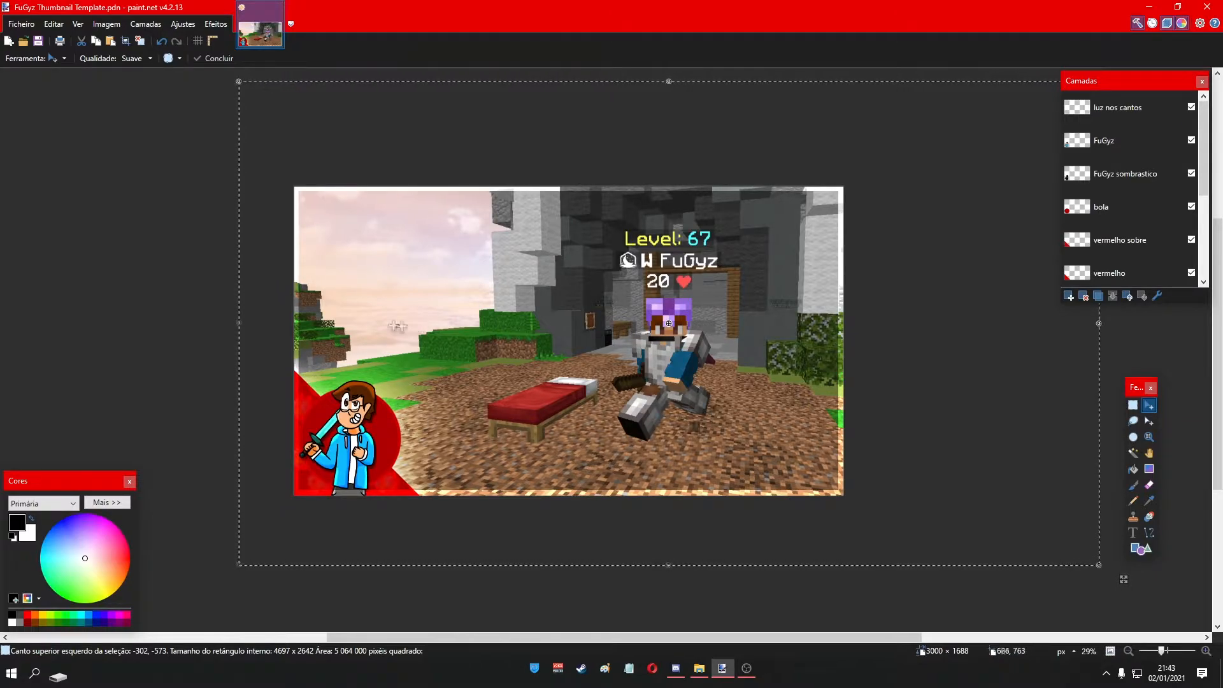
pyautogui.scroll(3, 301, 318)
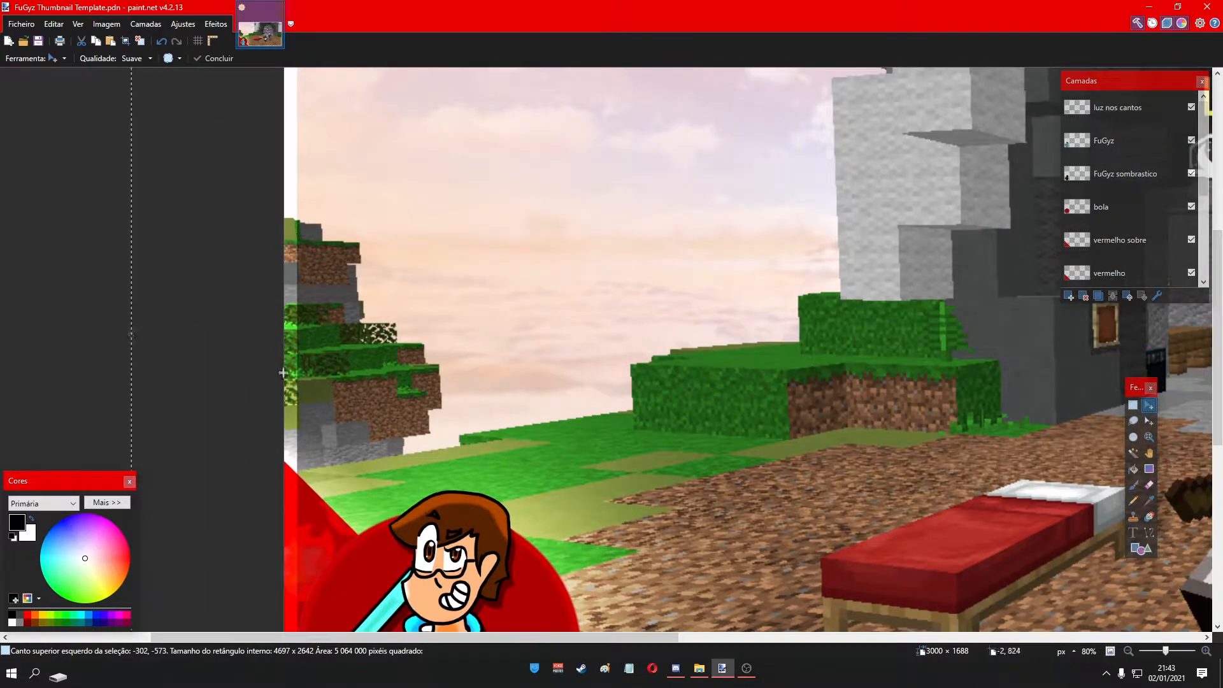
pyautogui.scroll(-4, 284, 371)
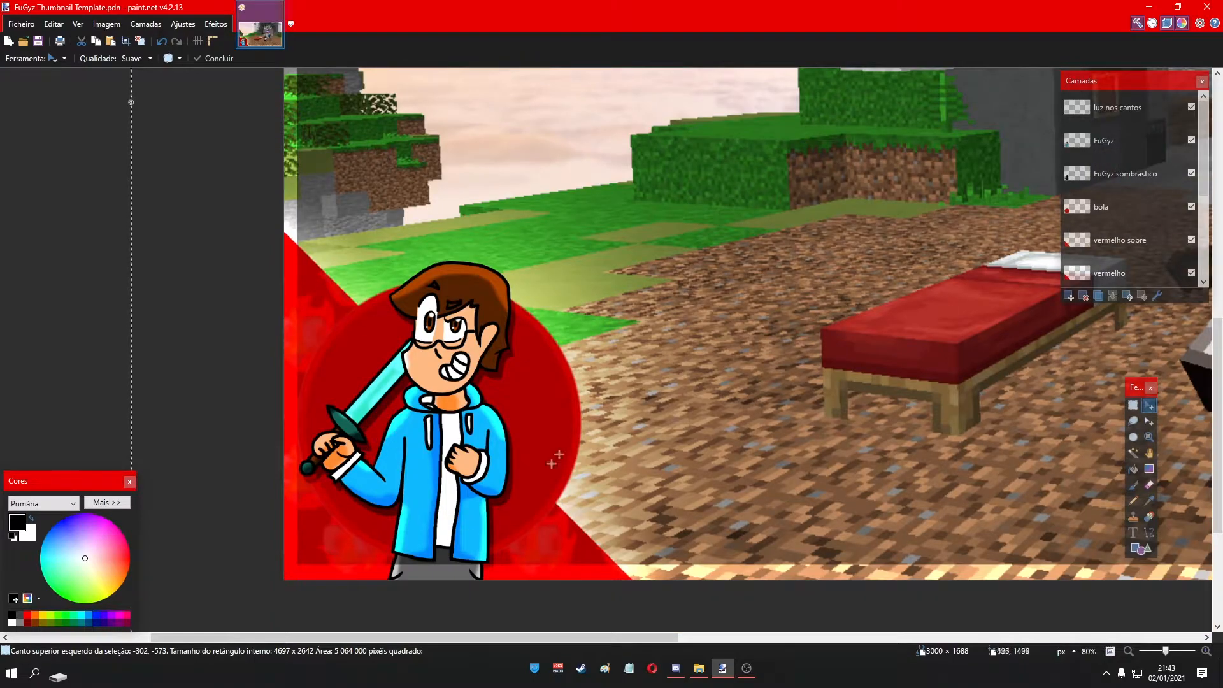
pyautogui.scroll(3, 390, 542)
pyautogui.scroll(-4, 256, 223)
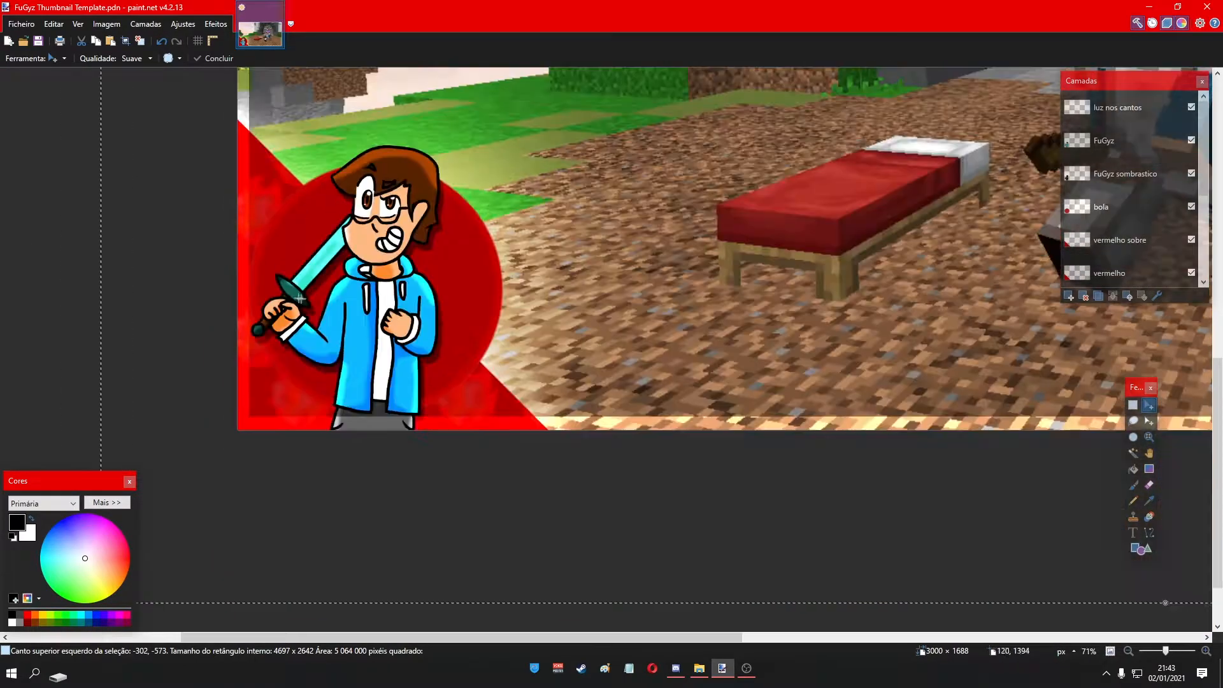
pyautogui.scroll(1, 306, 274)
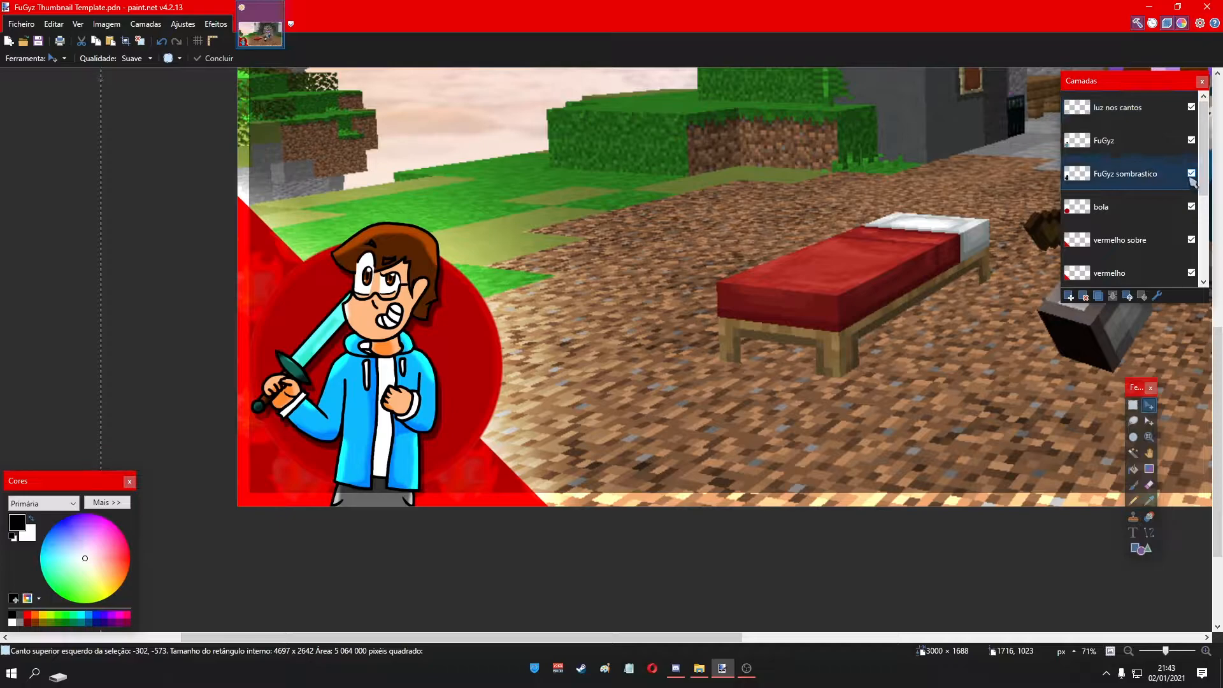
pyautogui.scroll(-4, 592, 385)
pyautogui.scroll(1, 592, 385)
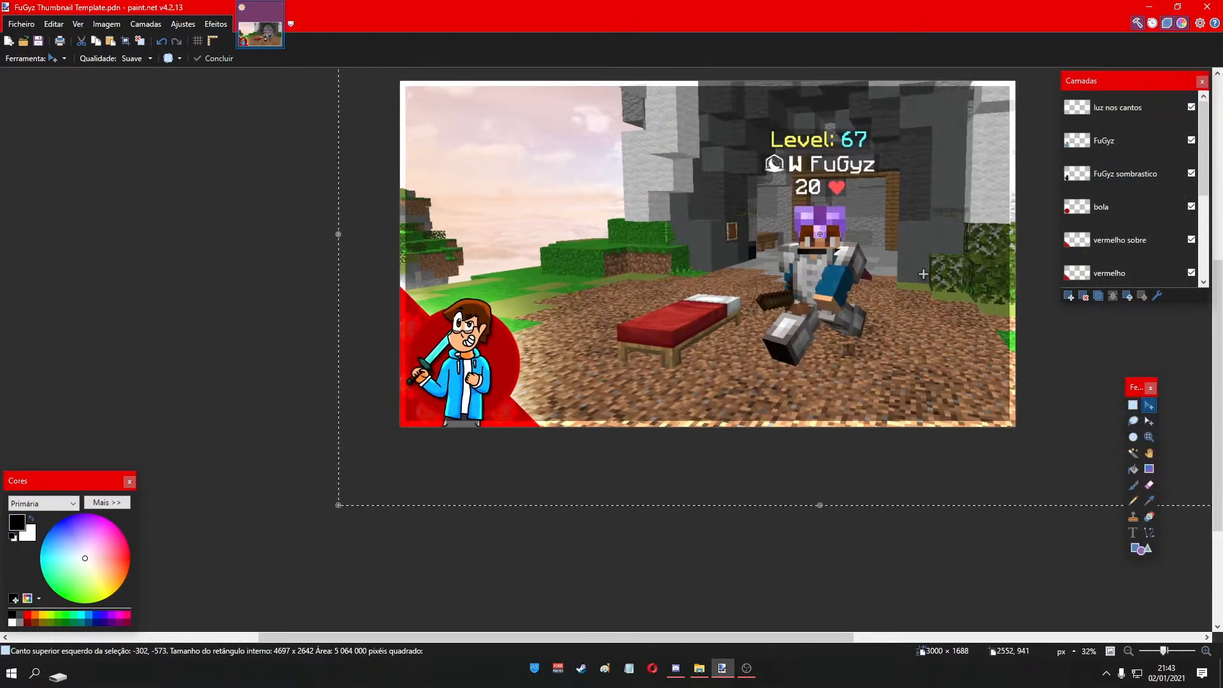
# - Hide the template's overlay layers, from luz nos cantos down to luz vermelho 2, leaving only the background screenshot layer shown
pyautogui.click(1191, 140)
pyautogui.click(1191, 174)
pyautogui.click(1191, 205)
pyautogui.click(1191, 239)
pyautogui.click(1191, 273)
pyautogui.scroll(-3, 1195, 273)
pyautogui.click(1191, 168)
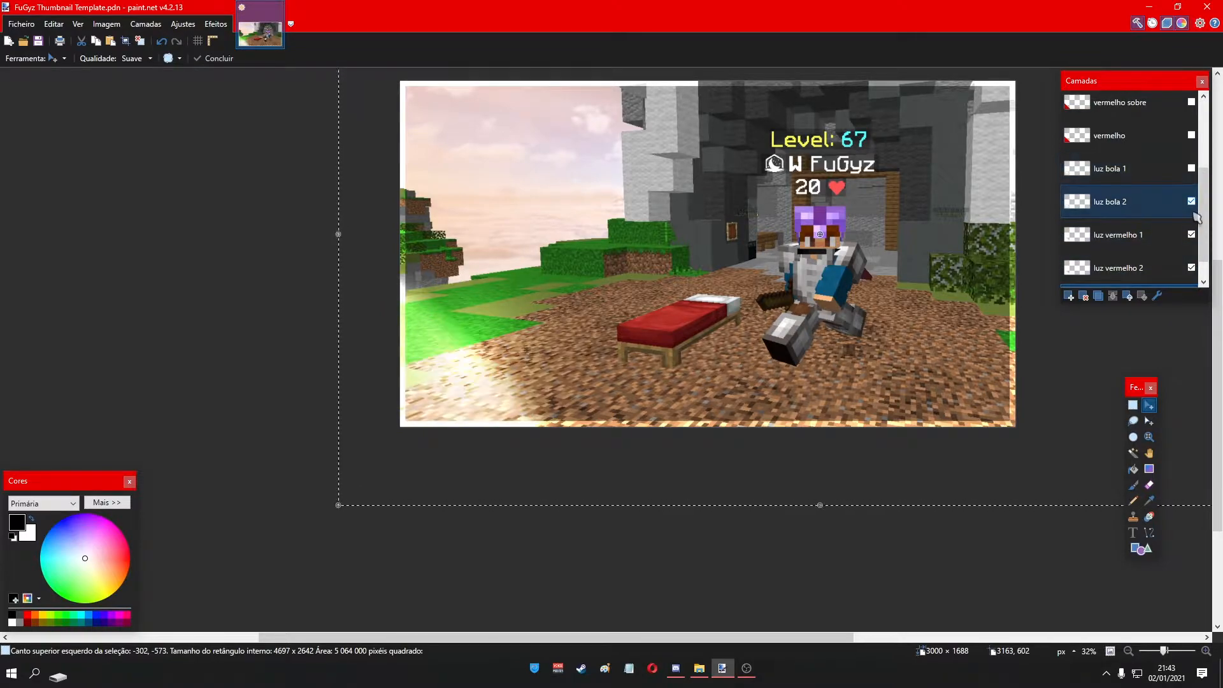
pyautogui.click(1191, 202)
pyautogui.click(1191, 234)
pyautogui.click(1192, 268)
pyautogui.scroll(-3, 688, 325)
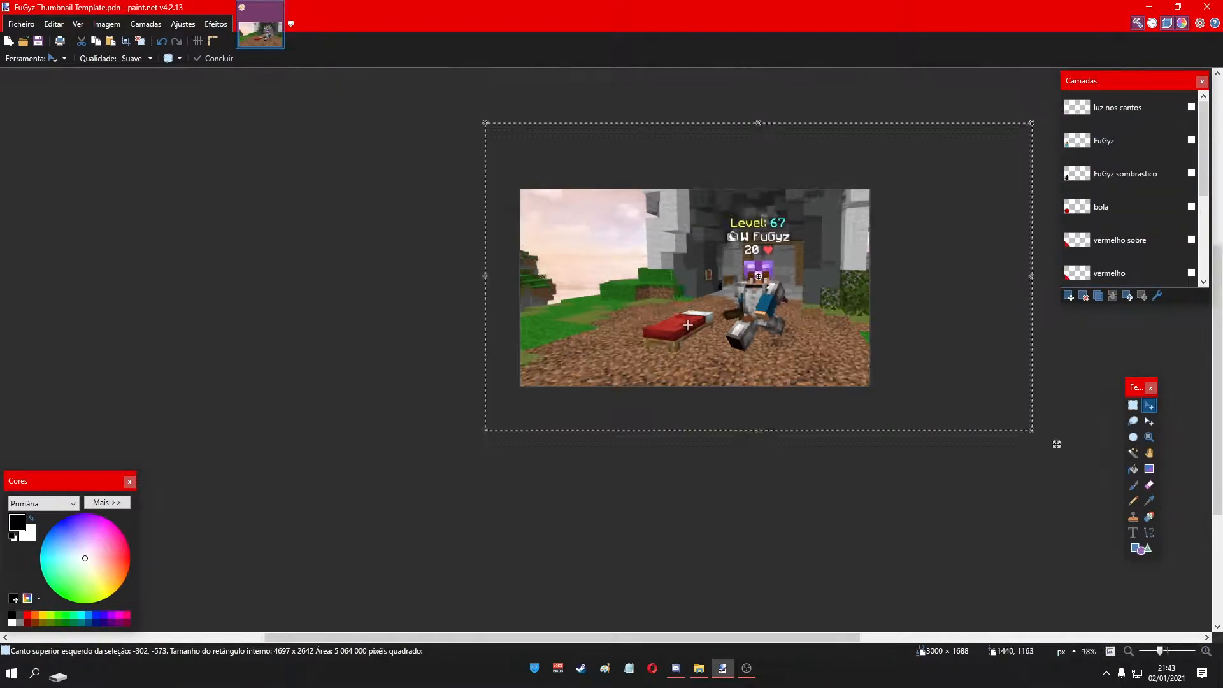
# - Tilt the background screenshot counterclockwise to an angle of about 3.25°
pyautogui.scroll(2, 688, 321)
pyautogui.scroll(-2, 701, 322)
pyautogui.scroll(2, 784, 318)
pyautogui.scroll(2, 645, 344)
pyautogui.scroll(1, 712, 396)
pyautogui.scroll(-3, 719, 400)
pyautogui.moveTo(809, 220)
pyautogui.mouseDown()
pyautogui.moveTo(767, 208)
pyautogui.moveTo(793, 213)
pyautogui.mouseUp()
pyautogui.scroll(-2, 823, 372)
pyautogui.scroll(3, 719, 428)
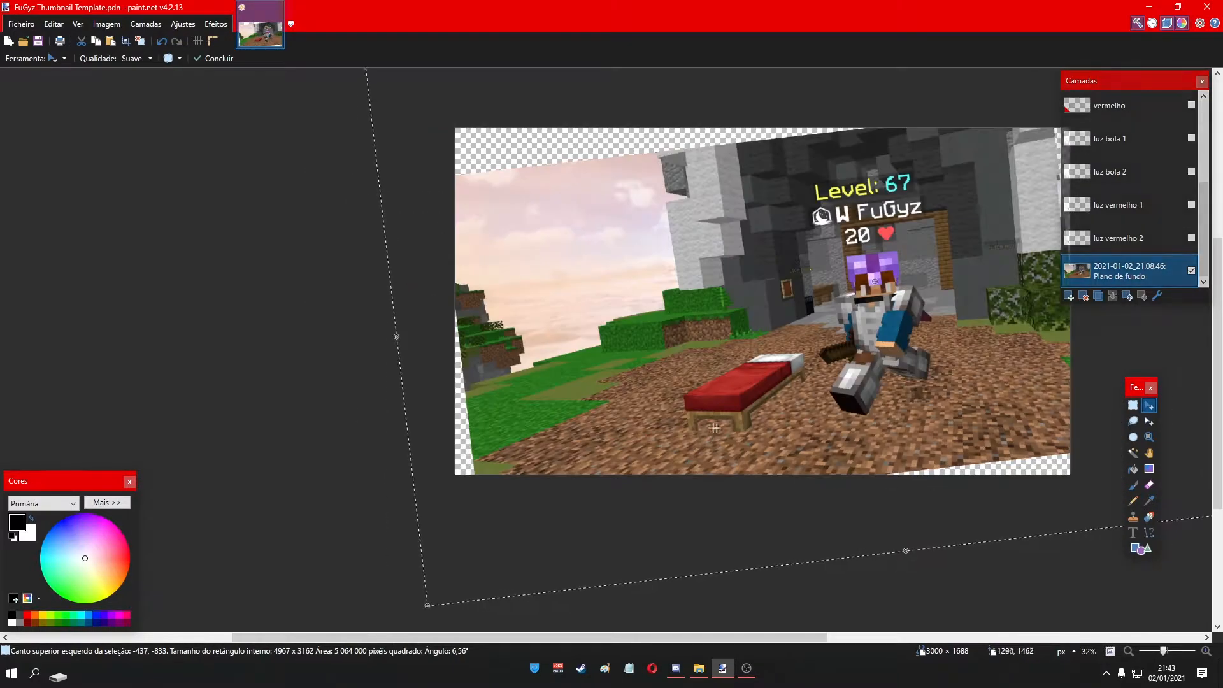
pyautogui.scroll(-2, 784, 428)
pyautogui.moveTo(841, 124); pyautogui.dragTo(851, 137)
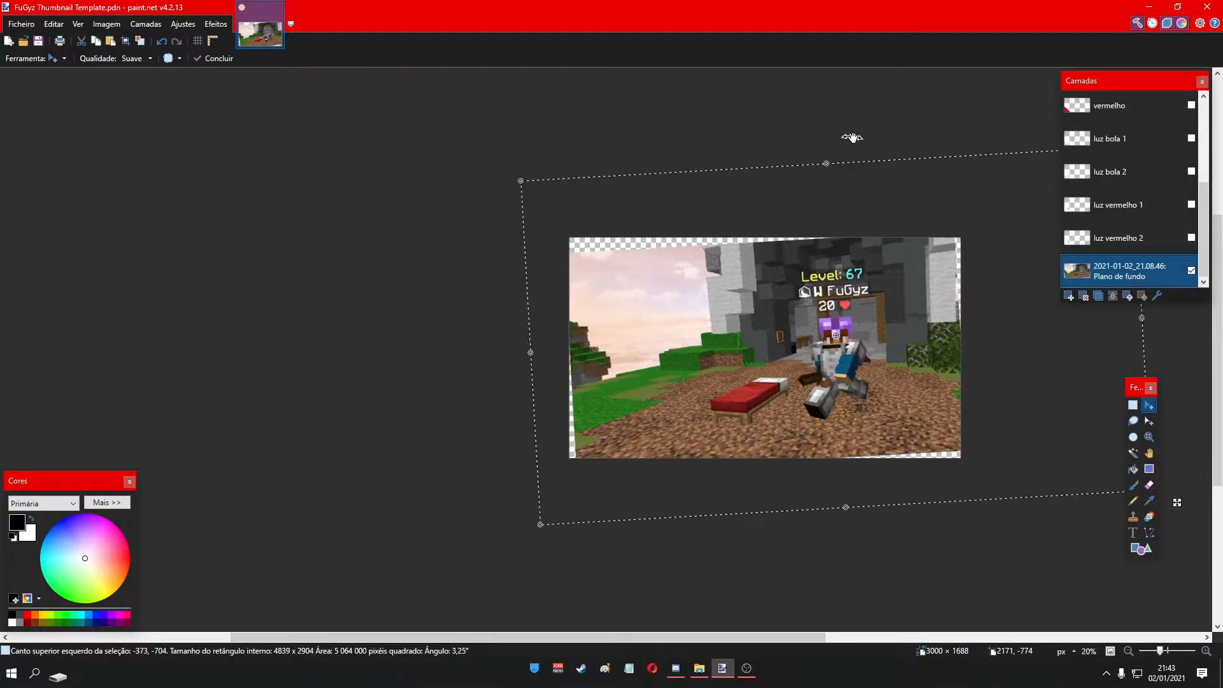
# - Enlarge the tilted screenshot to about 5830 × 3582 px at an angle of 4.56° and reposition it to fill the canvas
pyautogui.scroll(-2, 682, 452)
pyautogui.moveTo(679, 475); pyautogui.dragTo(475, 544)
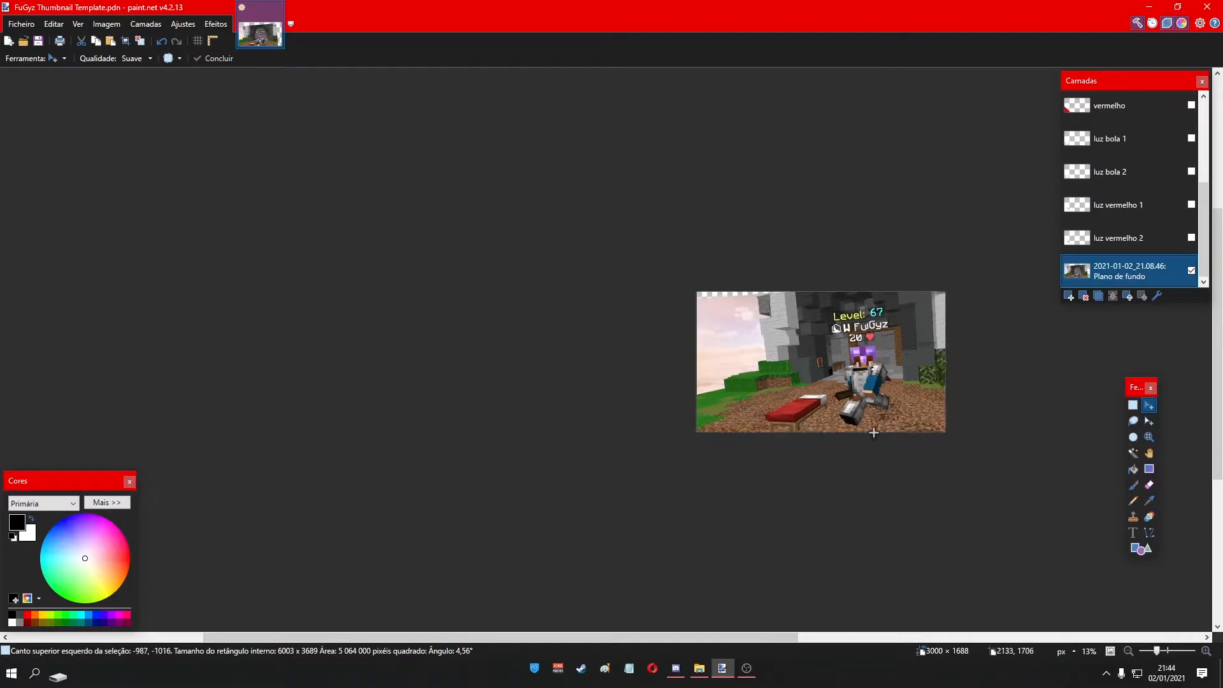
pyautogui.scroll(2, 716, 320)
pyautogui.scroll(-2, 716, 320)
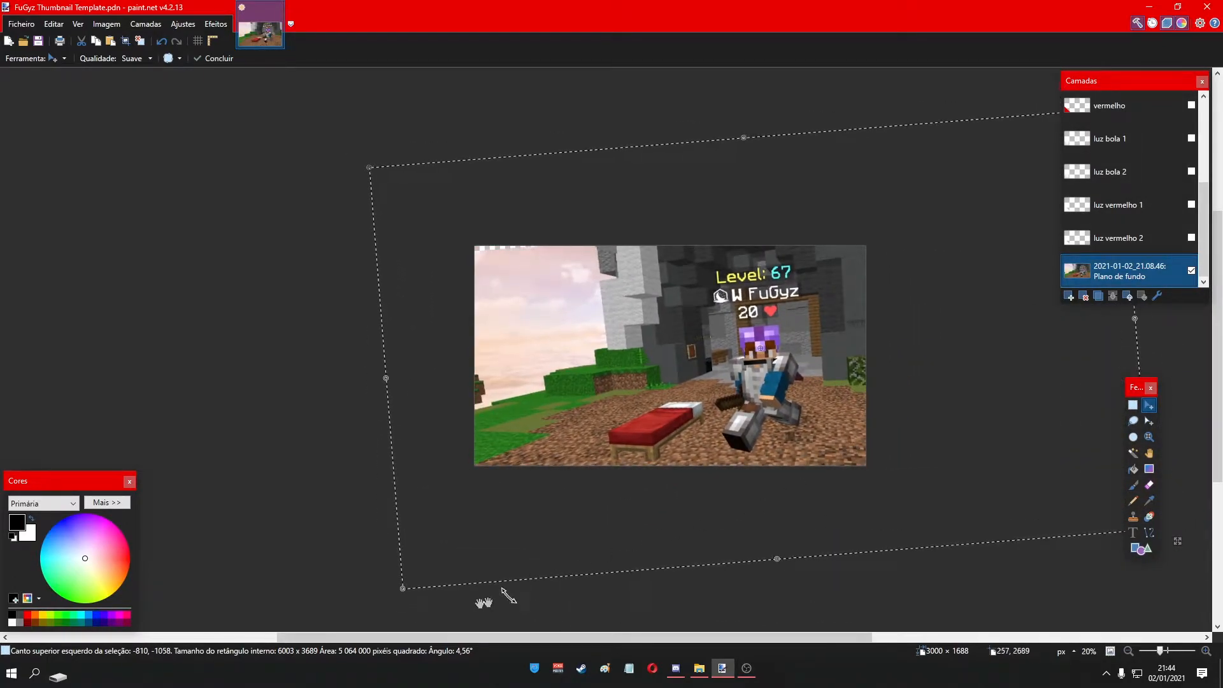
pyautogui.moveTo(402, 588); pyautogui.dragTo(424, 575)
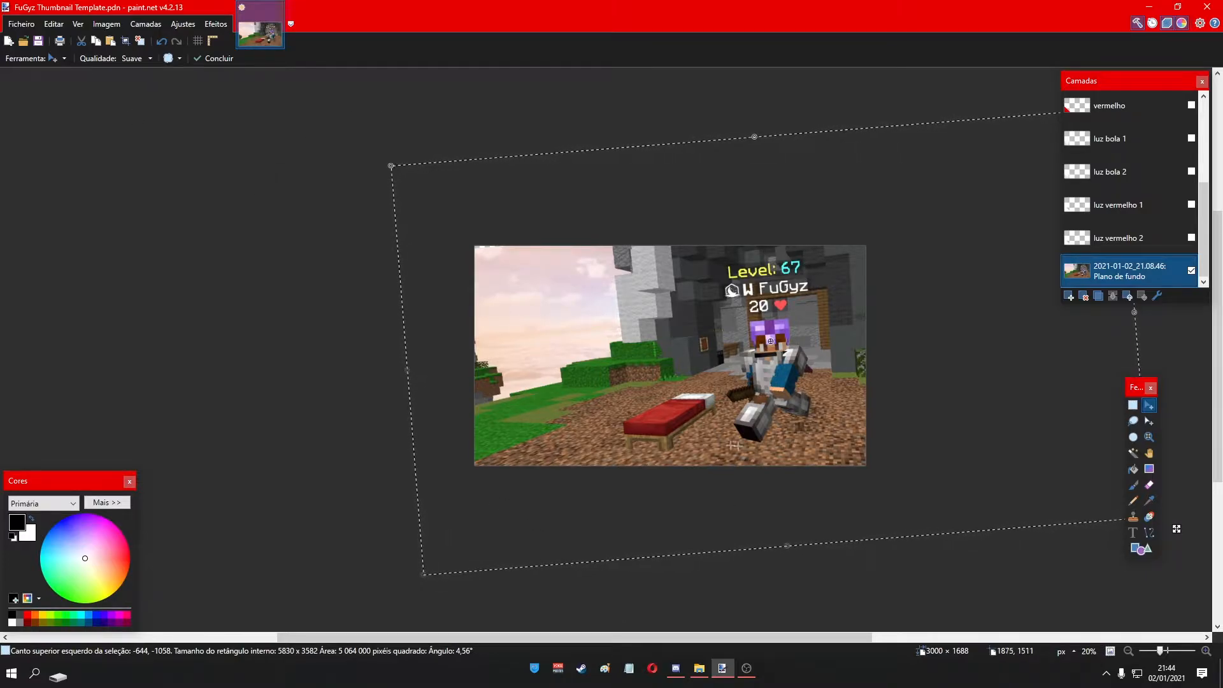
# - Reduce the screenshot to about 5686 × 3460 px, set its tilt to 4.00°, reposition it over the canvas and deselect
pyautogui.moveTo(424, 575); pyautogui.dragTo(491, 500)
pyautogui.hotkey('ctrl', 'z')
pyautogui.moveTo(423, 579); pyautogui.dragTo(636, 480)
pyautogui.moveTo(733, 107); pyautogui.dragTo(745, 125)
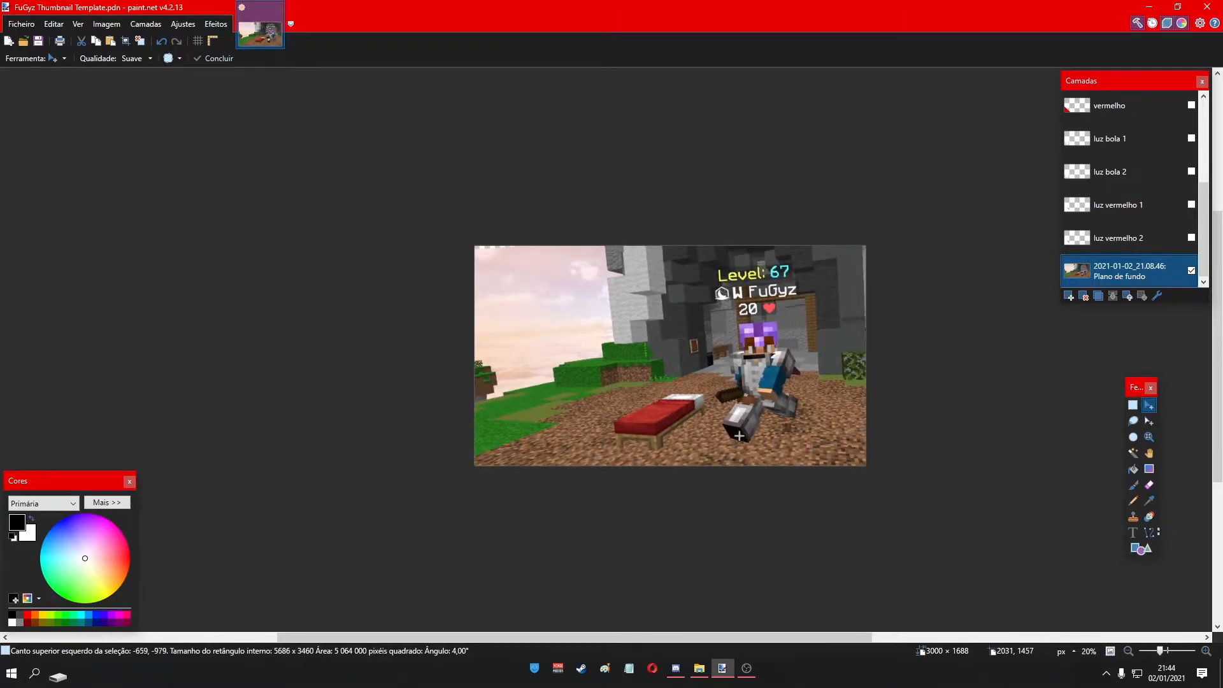
pyautogui.moveTo(512, 286); pyautogui.dragTo(507, 282)
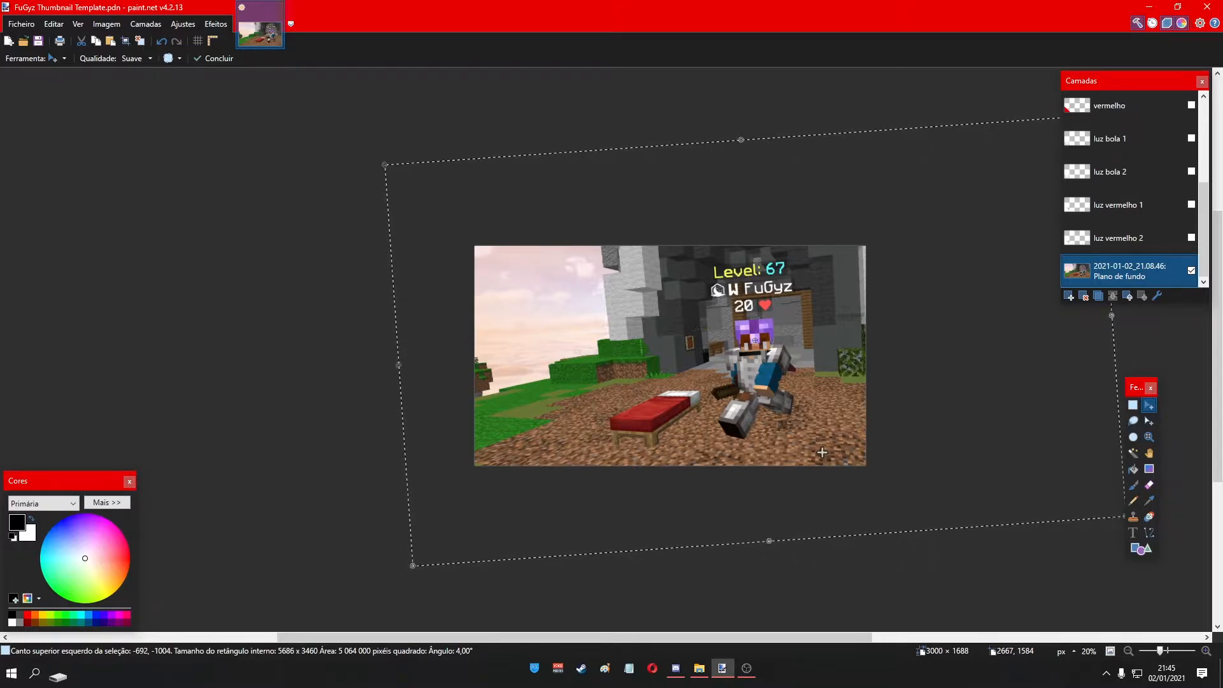
pyautogui.scroll(4, 821, 453)
pyautogui.scroll(-3, 962, 450)
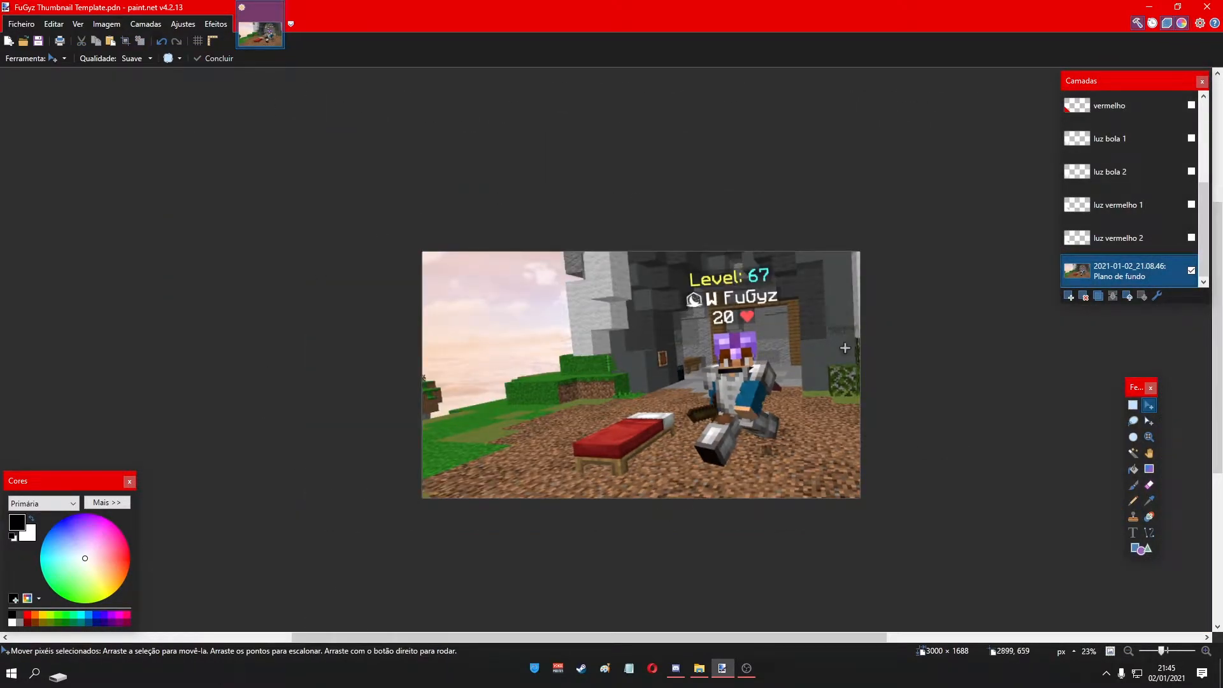
# - Set up the Shapes tool to draw filled rectangles and swap the colours so that white is primary
pyautogui.click(57, 58)
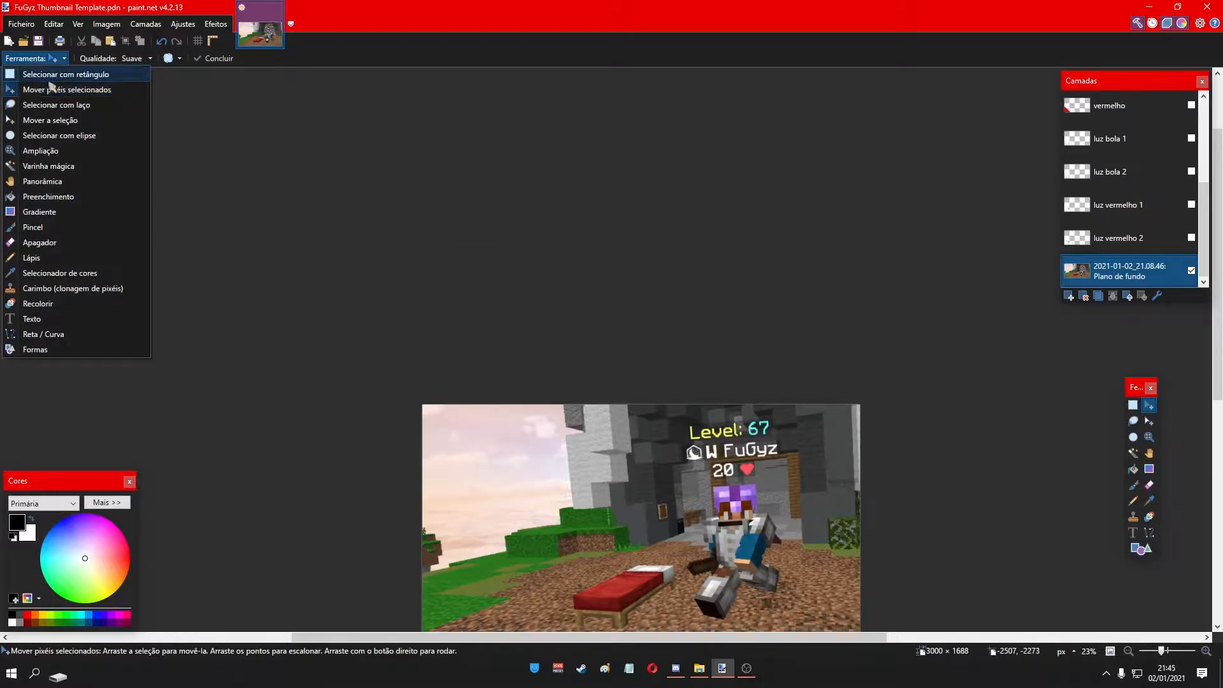
pyautogui.click(39, 350)
pyautogui.scroll(3, 363, 465)
pyautogui.scroll(1, 390, 385)
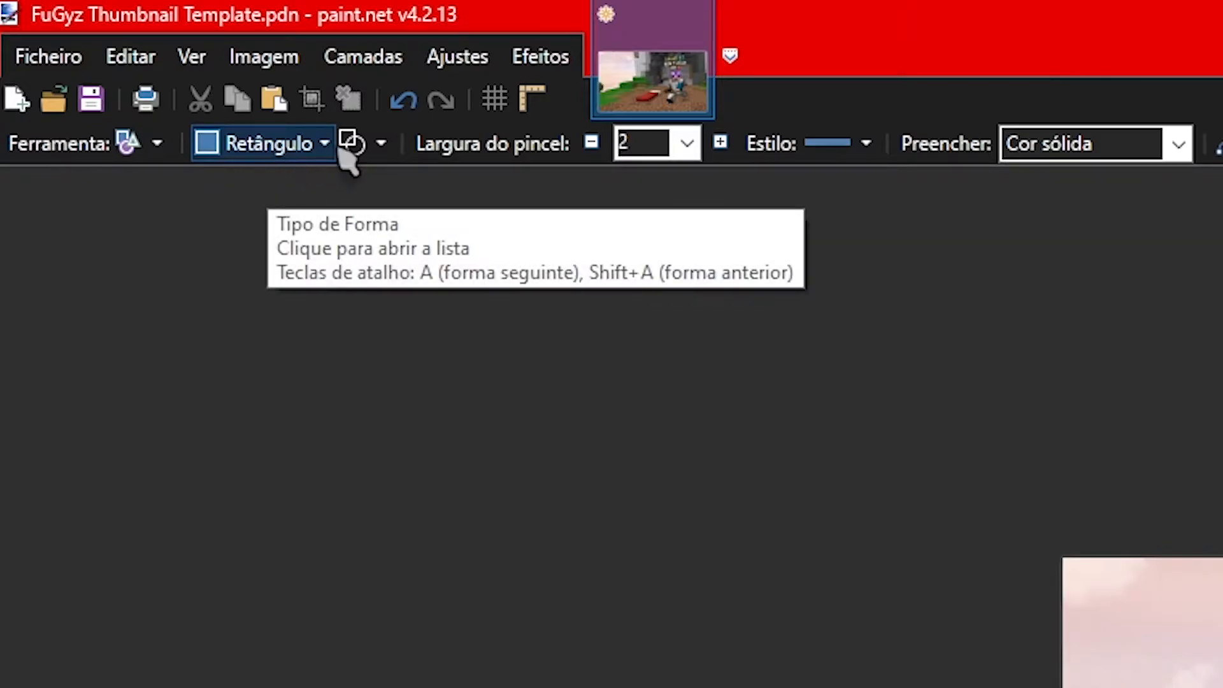
pyautogui.click(130, 59)
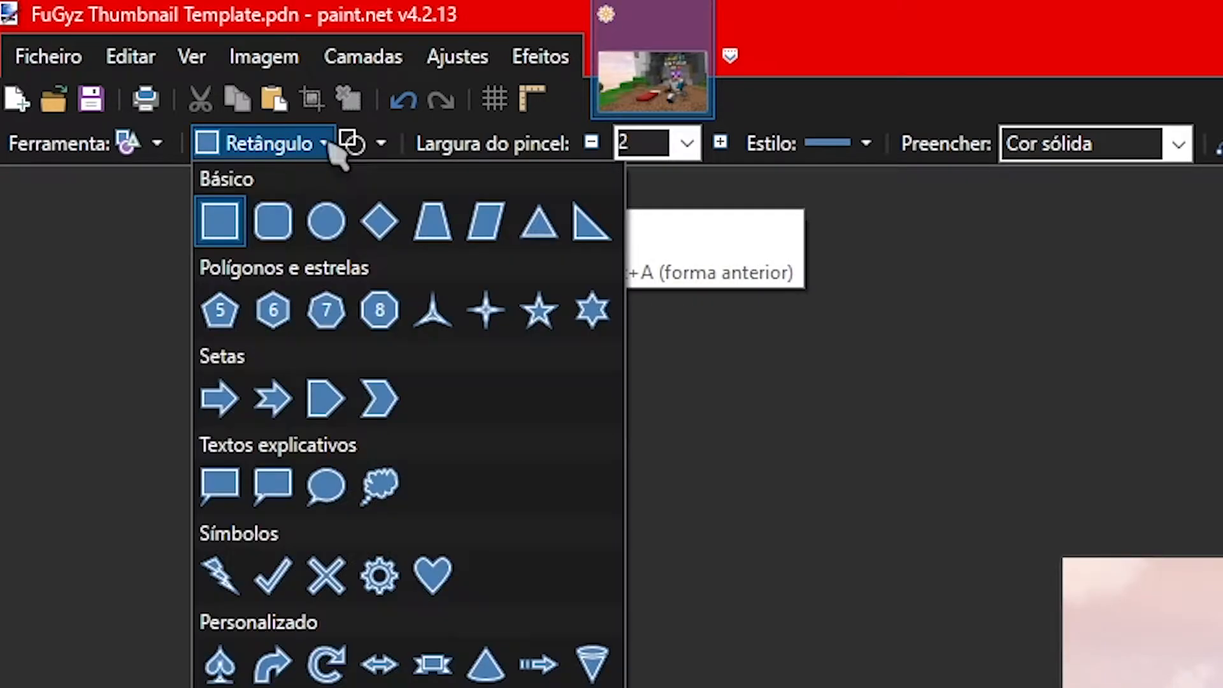
pyautogui.click(238, 234)
pyautogui.click(361, 153)
pyautogui.click(425, 223)
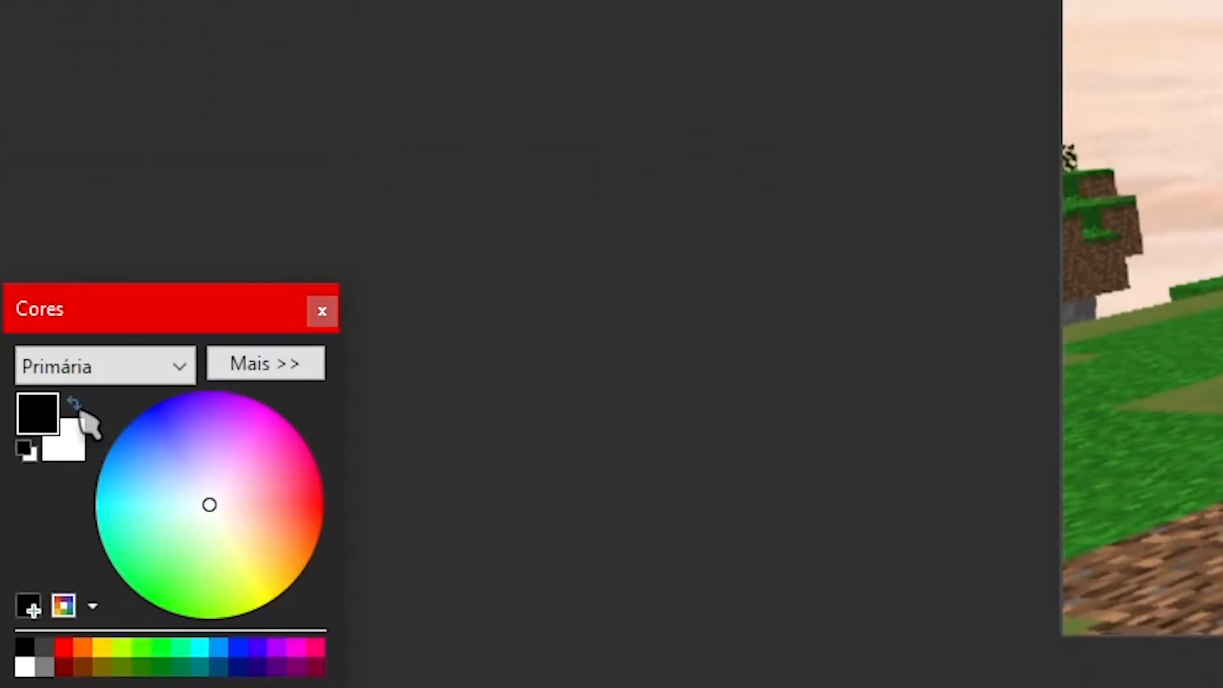
pyautogui.click(72, 405)
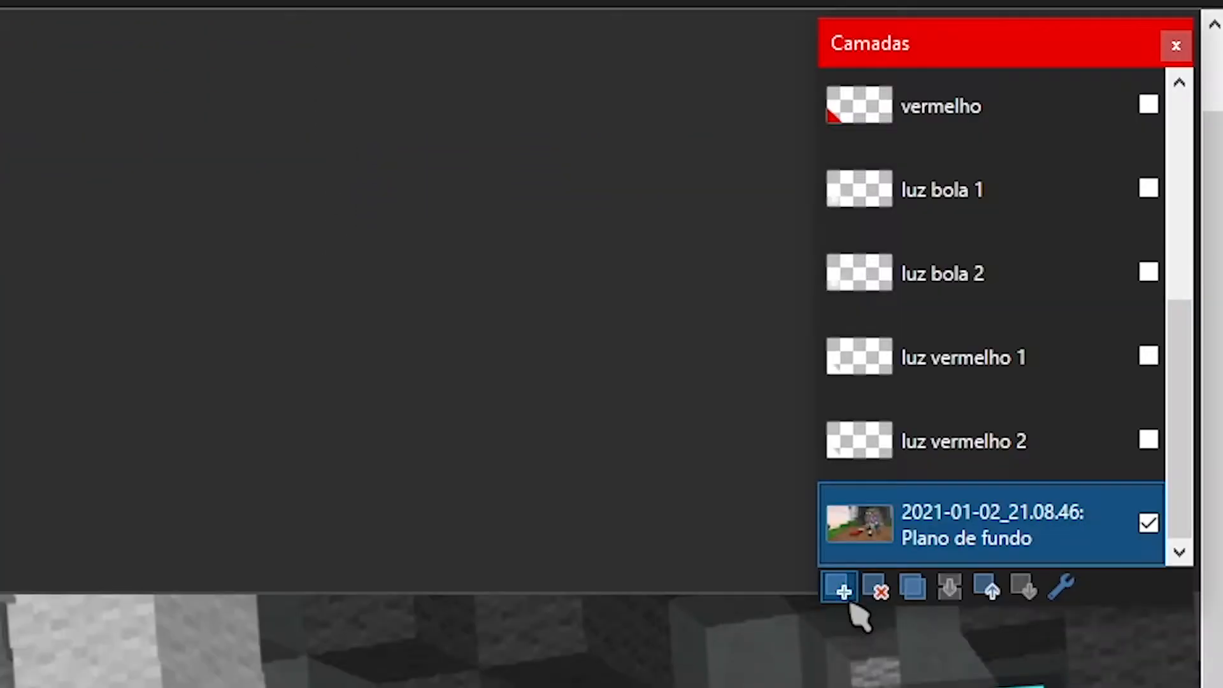
# - Add a new layer above the background screenshot and draw white rectangles as thin strips along the canvas's left, bottom and top edges
pyautogui.click(843, 587)
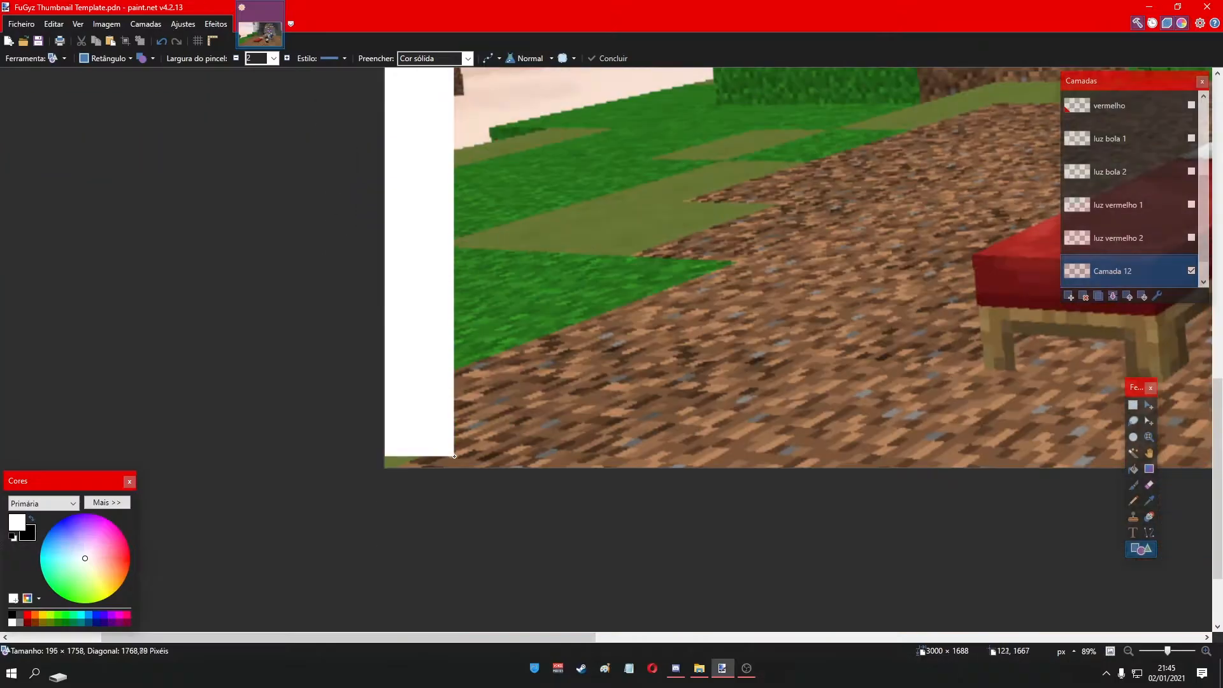
pyautogui.moveTo(455, 457)
pyautogui.mouseDown()
pyautogui.moveTo(401, 483)
pyautogui.moveTo(1222, 437)
pyautogui.moveTo(1222, 458)
pyautogui.mouseUp()
pyautogui.scroll(-3, 552, 511)
pyautogui.press('Return')
pyautogui.scroll(5, 220, 452)
pyautogui.moveTo(94, 204)
pyautogui.mouseDown()
pyautogui.moveTo(1210, 224)
pyautogui.moveTo(1209, 294)
pyautogui.moveTo(1210, 250)
pyautogui.mouseUp()
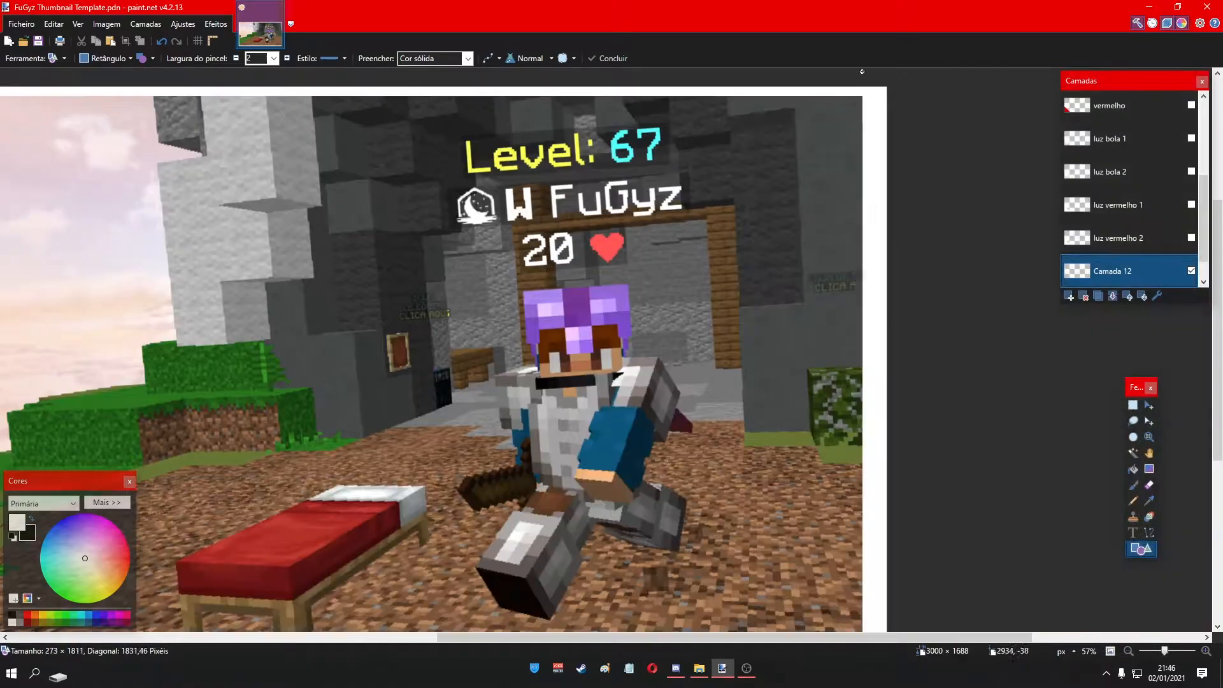
# - Complete the frame with a white rectangle about 232 × 1853 px that overlaps the canvas's right edge as a thin strip
pyautogui.moveTo(862, 72); pyautogui.dragTo(878, 58)
pyautogui.scroll(-2, 957, 247)
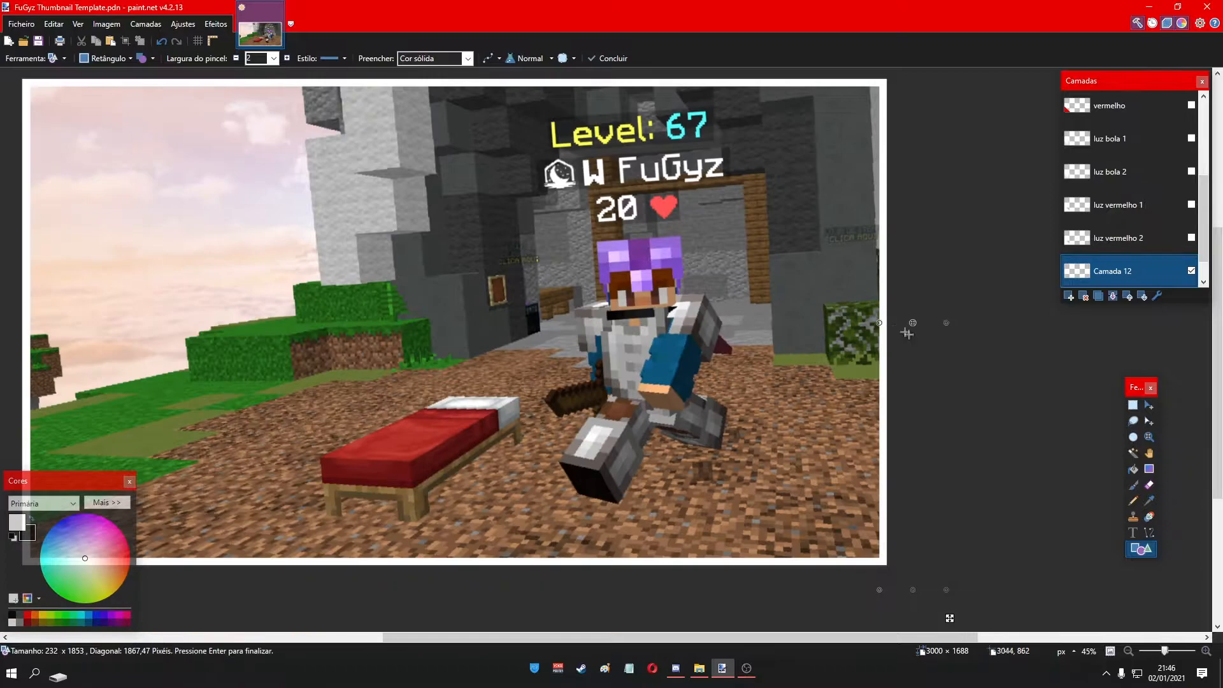
pyautogui.press('Return')
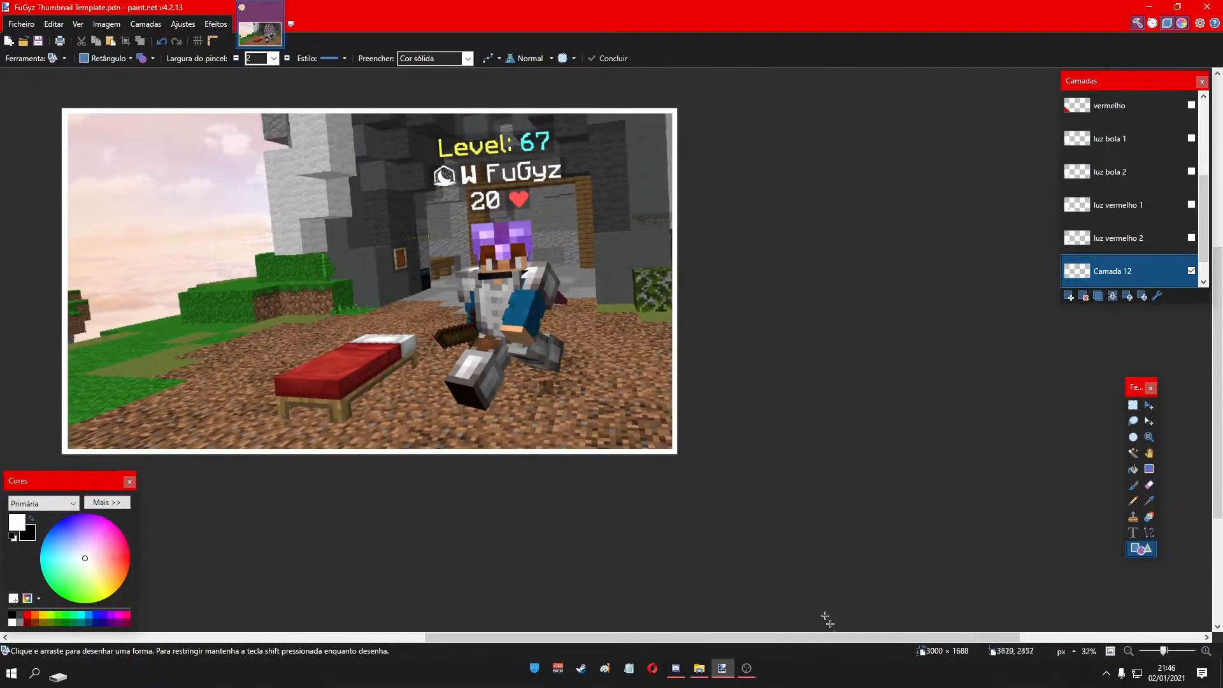
# - Set the blend mode of the white border layer, Camada 12, to Sobreposição
pyautogui.moveTo(828, 637); pyautogui.dragTo(771, 638)
pyautogui.click(1063, 589)
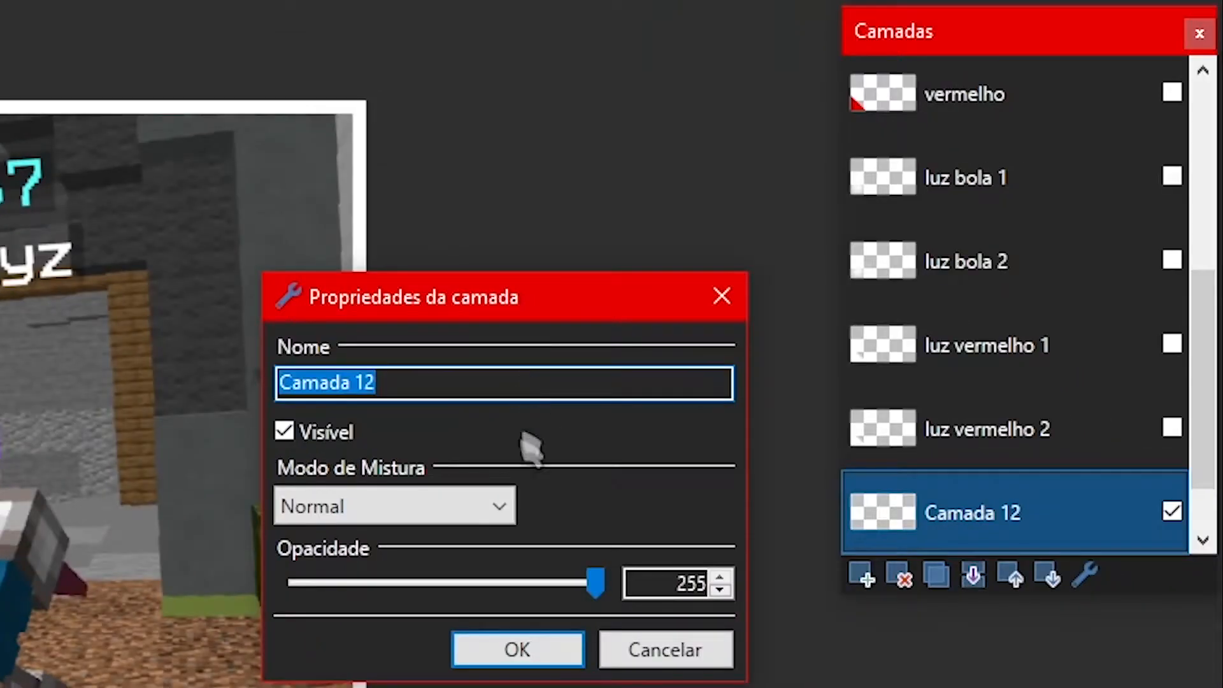
pyautogui.click(465, 509)
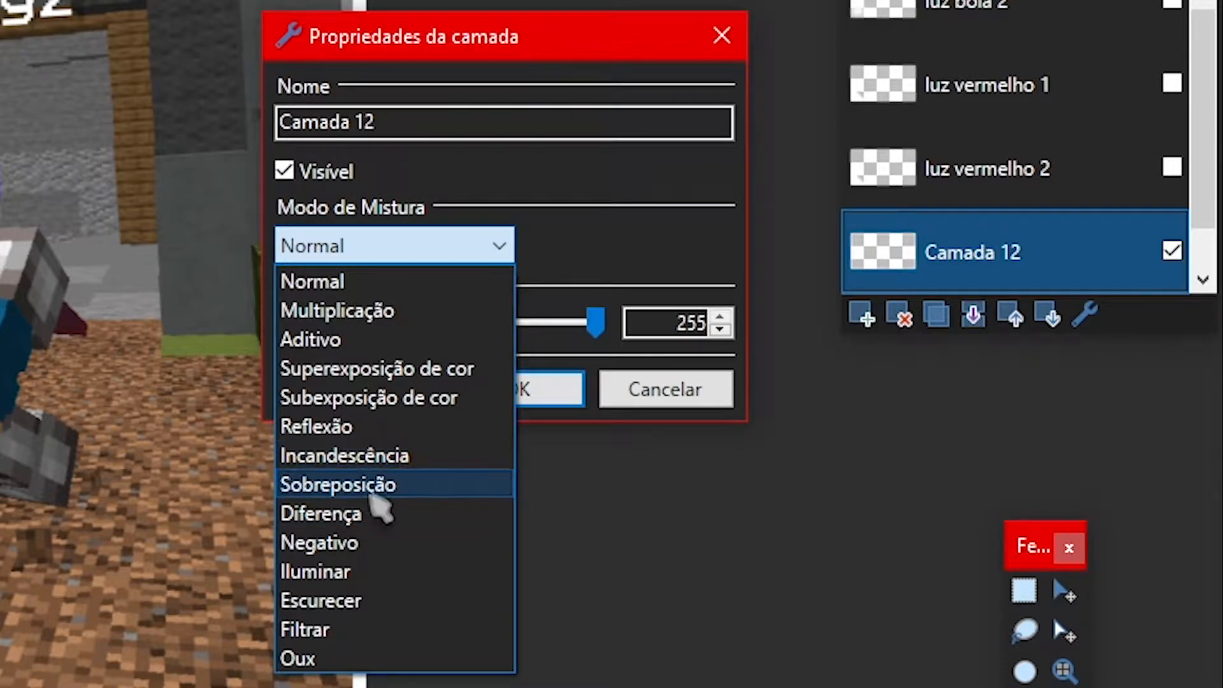
pyautogui.click(366, 488)
pyautogui.click(532, 390)
pyautogui.scroll(4, 254, 456)
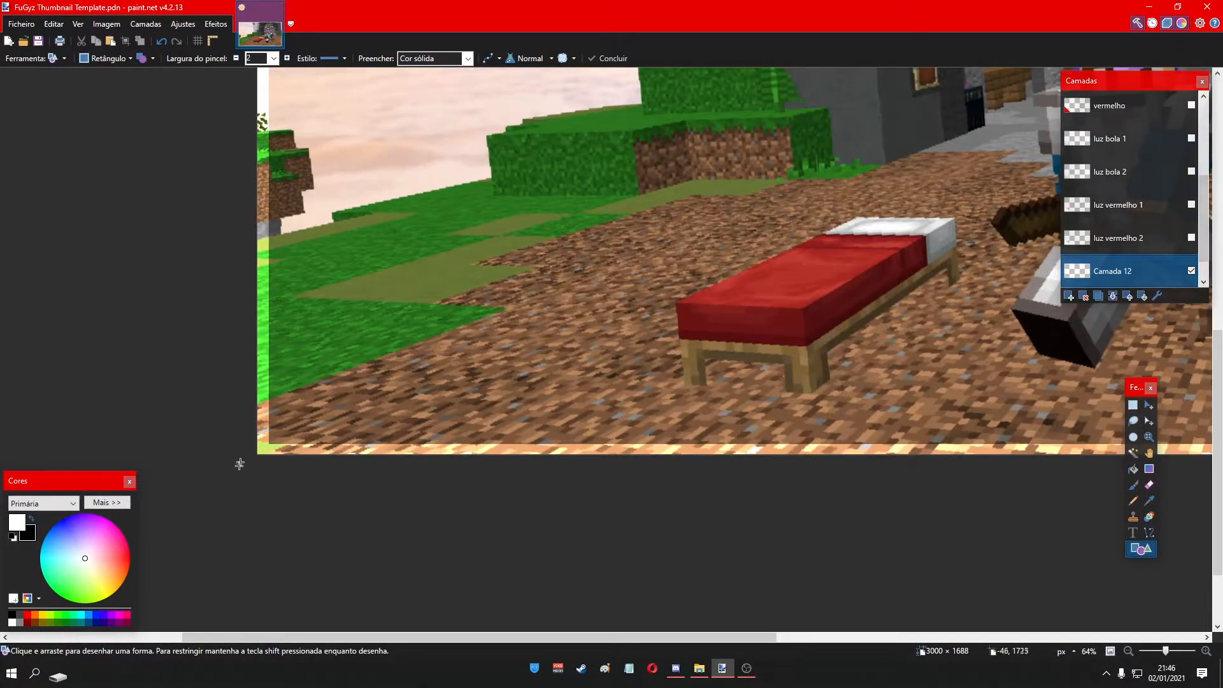
pyautogui.scroll(-3, 240, 464)
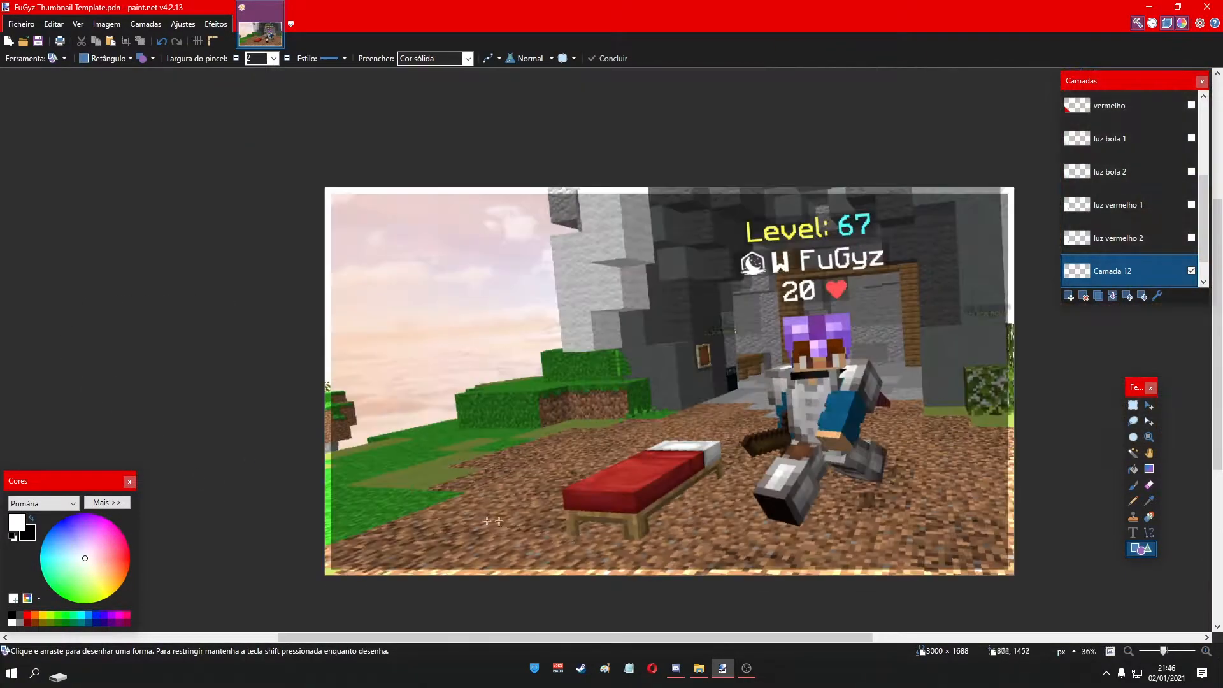
# - Make all the template's hidden layers visible, from luz nos cantos, the character and its shadow through bola, vermelho and the light layers
pyautogui.scroll(3, 1123, 219)
pyautogui.click(1191, 107)
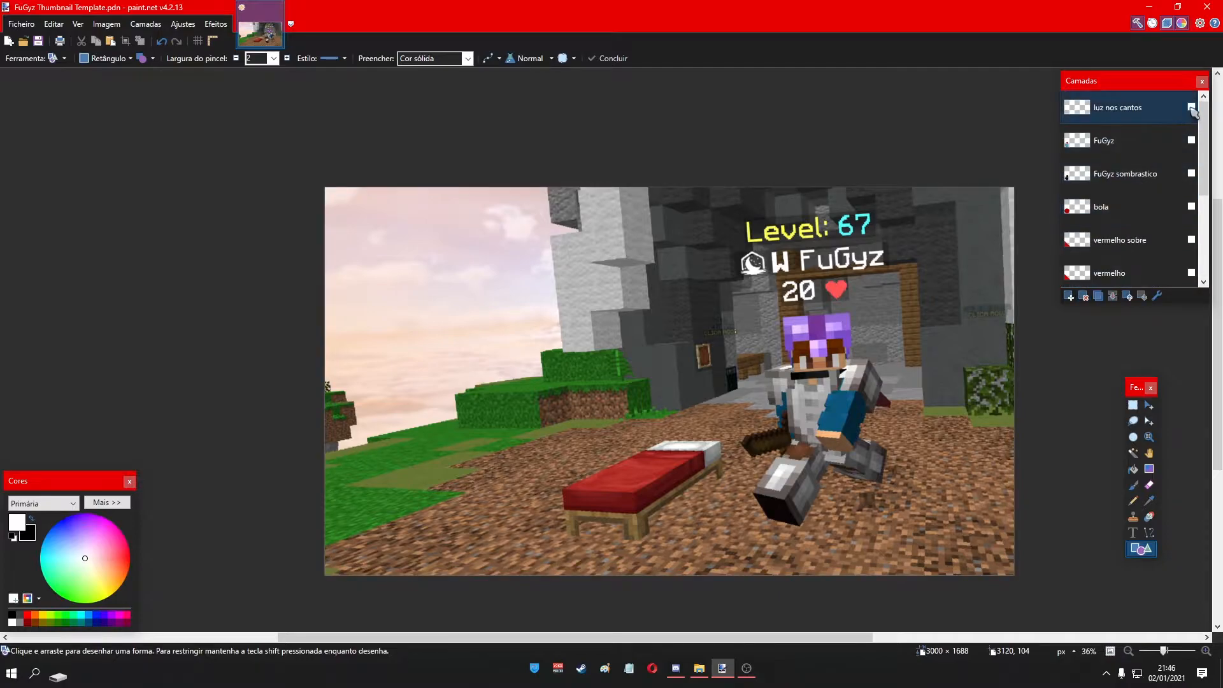
pyautogui.click(1191, 140)
pyautogui.click(1199, 184)
pyautogui.click(1191, 174)
pyautogui.click(1192, 207)
pyautogui.click(1192, 240)
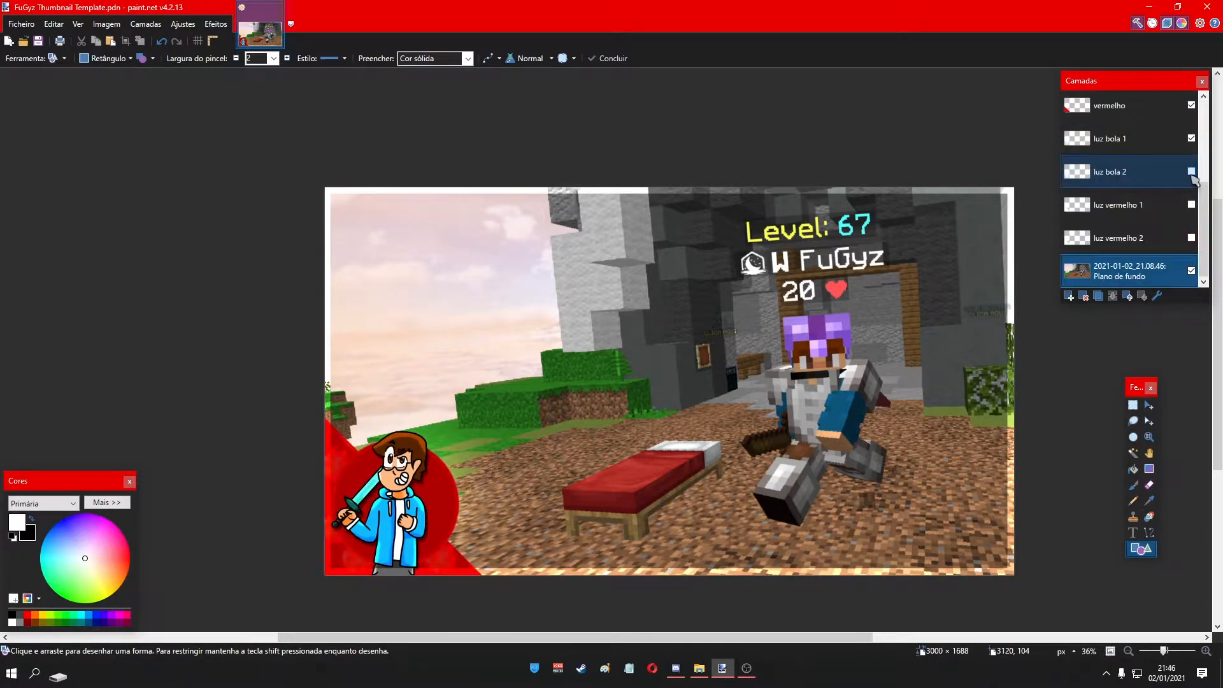
pyautogui.click(1192, 171)
pyautogui.click(1192, 204)
pyautogui.click(1192, 238)
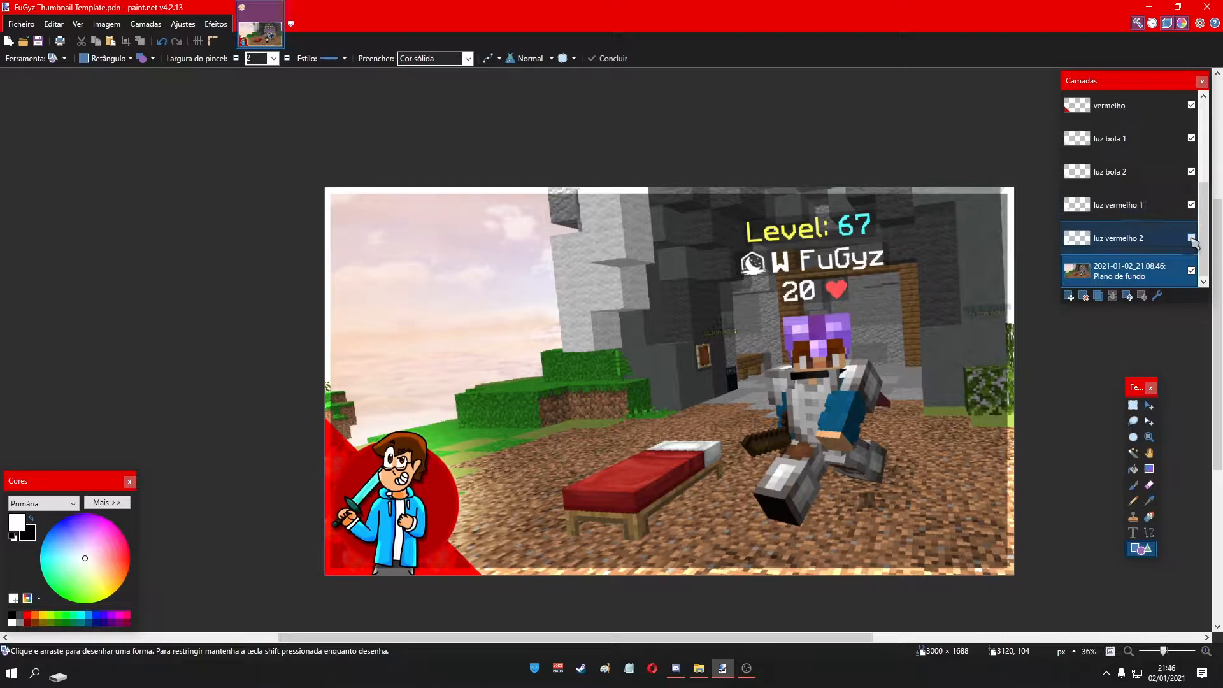
# - Examine the assembled thumbnail at several zoom levels, checking the light border, the corner character and the player's name tag
pyautogui.scroll(-2, 896, 398)
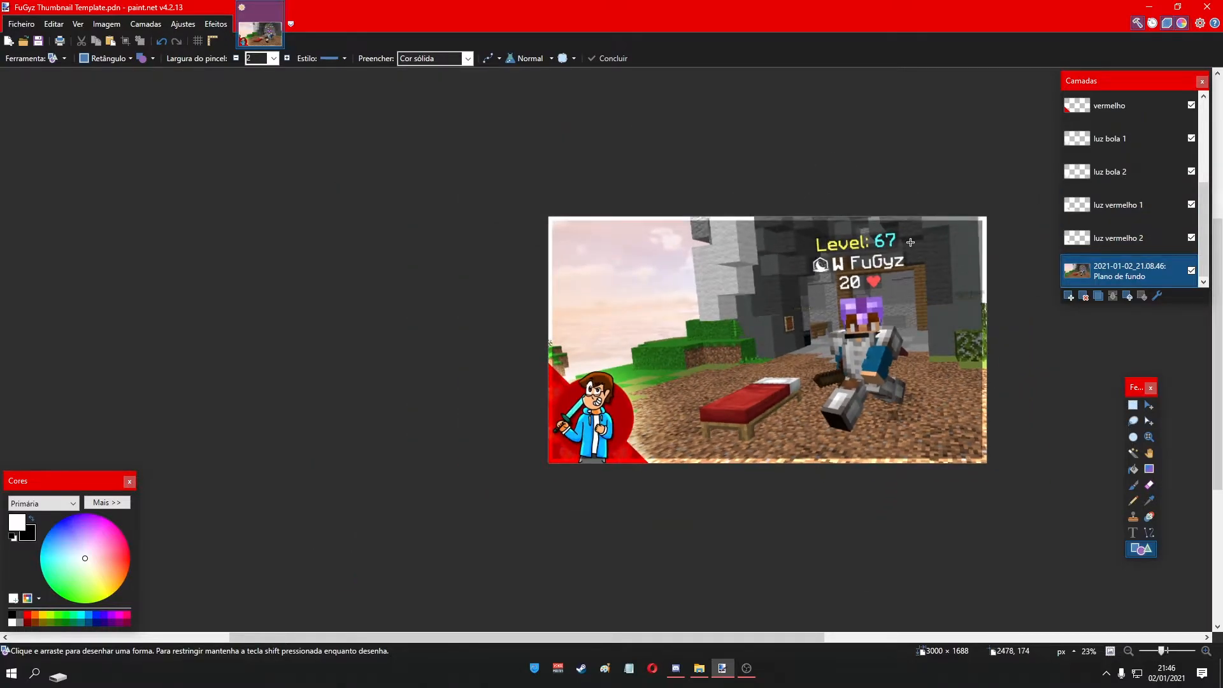
pyautogui.scroll(-1, 910, 242)
pyautogui.scroll(1, 964, 281)
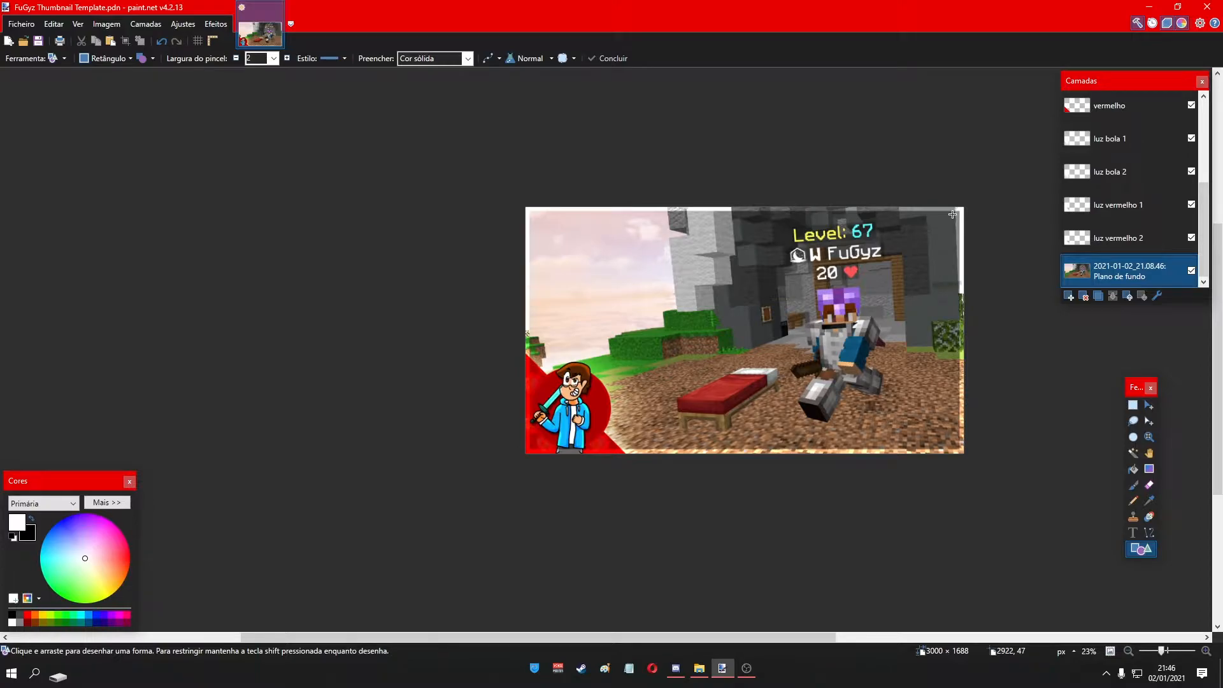
pyautogui.scroll(1, 896, 277)
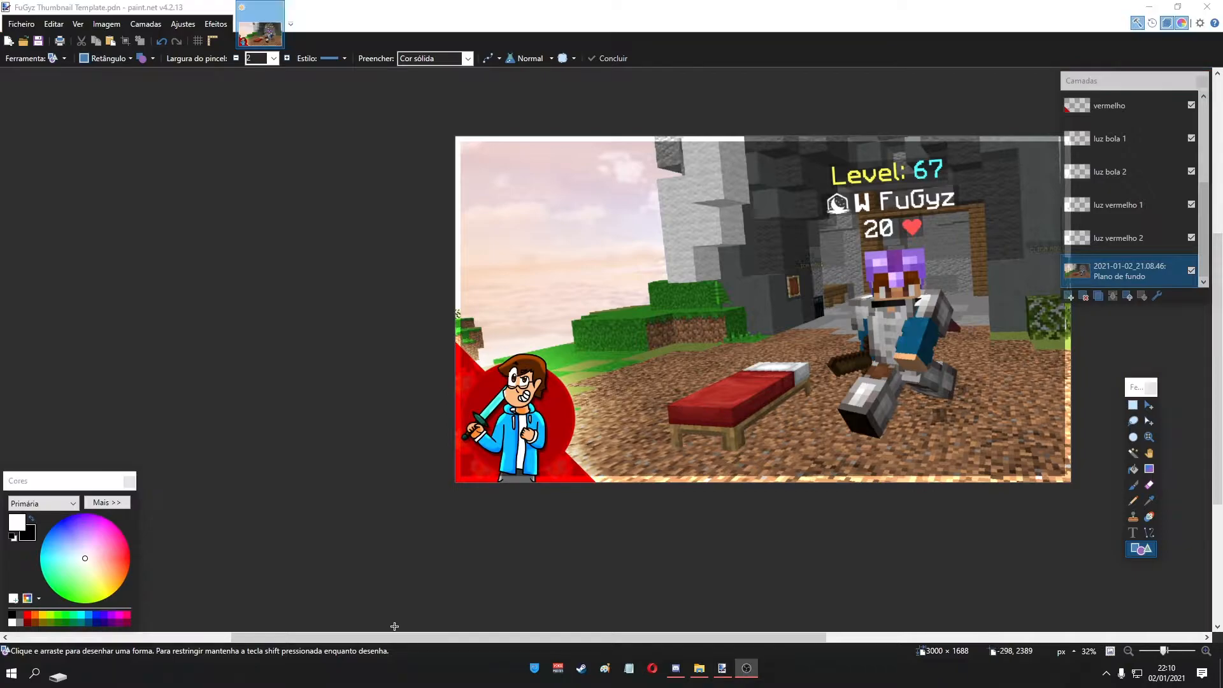
pyautogui.scroll(6, 1141, 358)
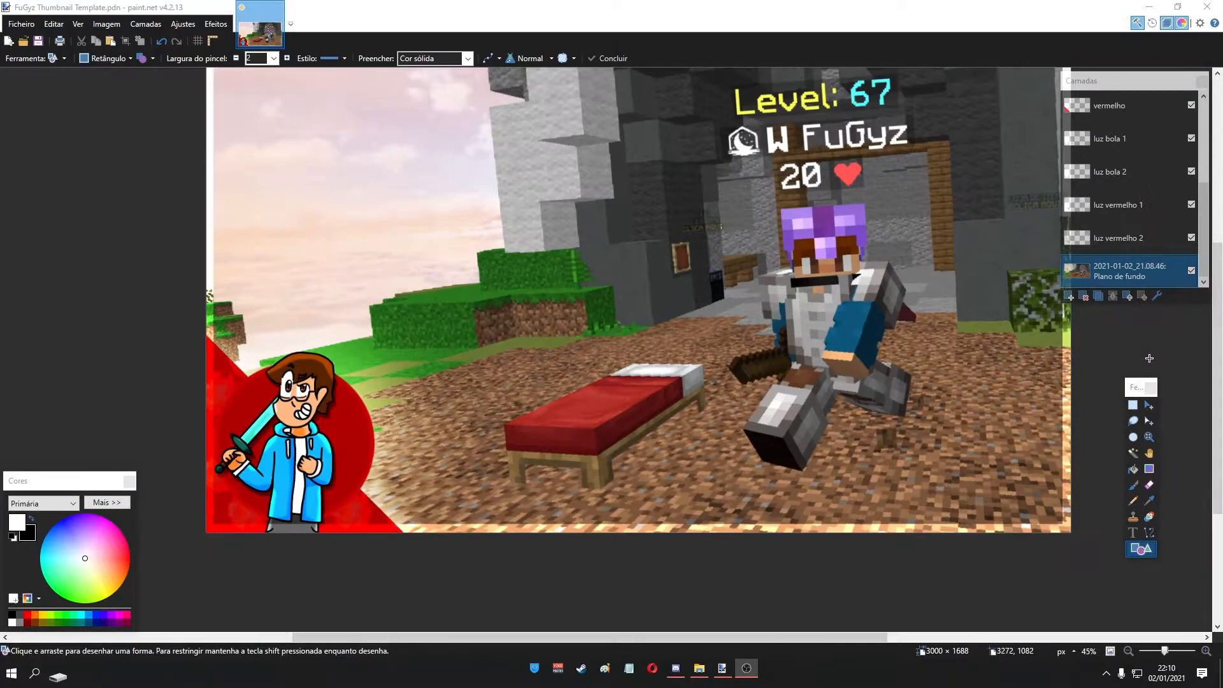
pyautogui.scroll(6, 715, 382)
pyautogui.scroll(-2, 715, 383)
pyautogui.scroll(-4, 715, 382)
pyautogui.scroll(3, 789, 256)
pyautogui.scroll(-2, 772, 236)
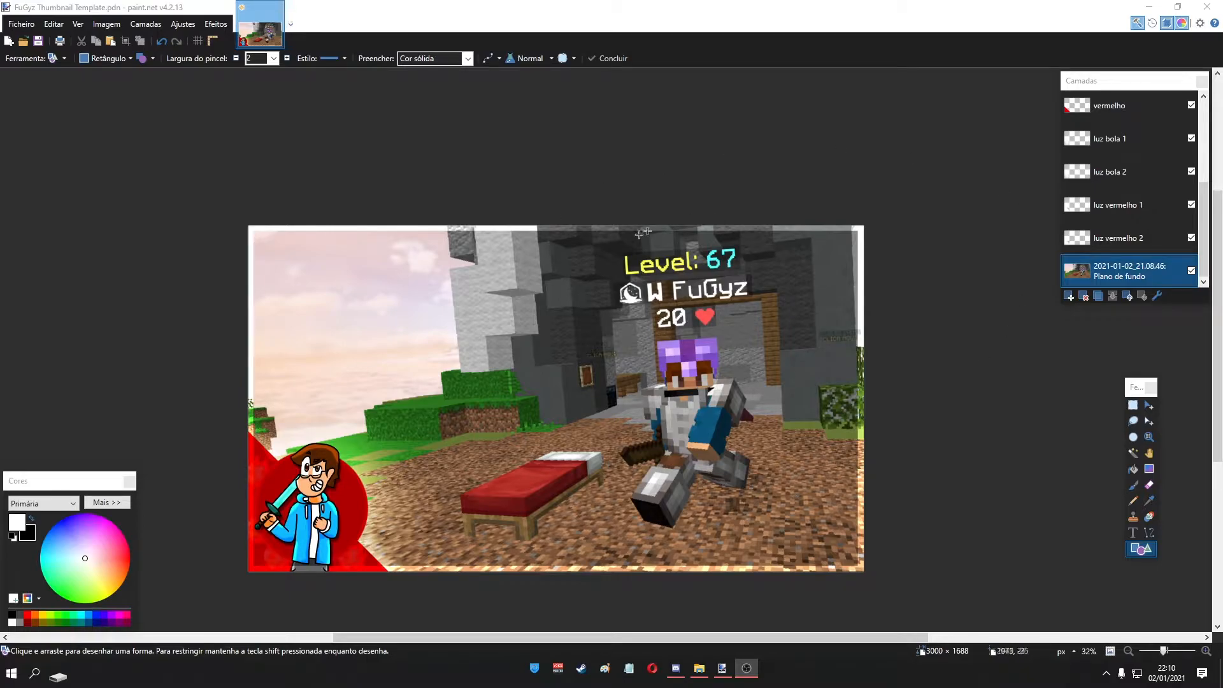
pyautogui.scroll(-2, 612, 331)
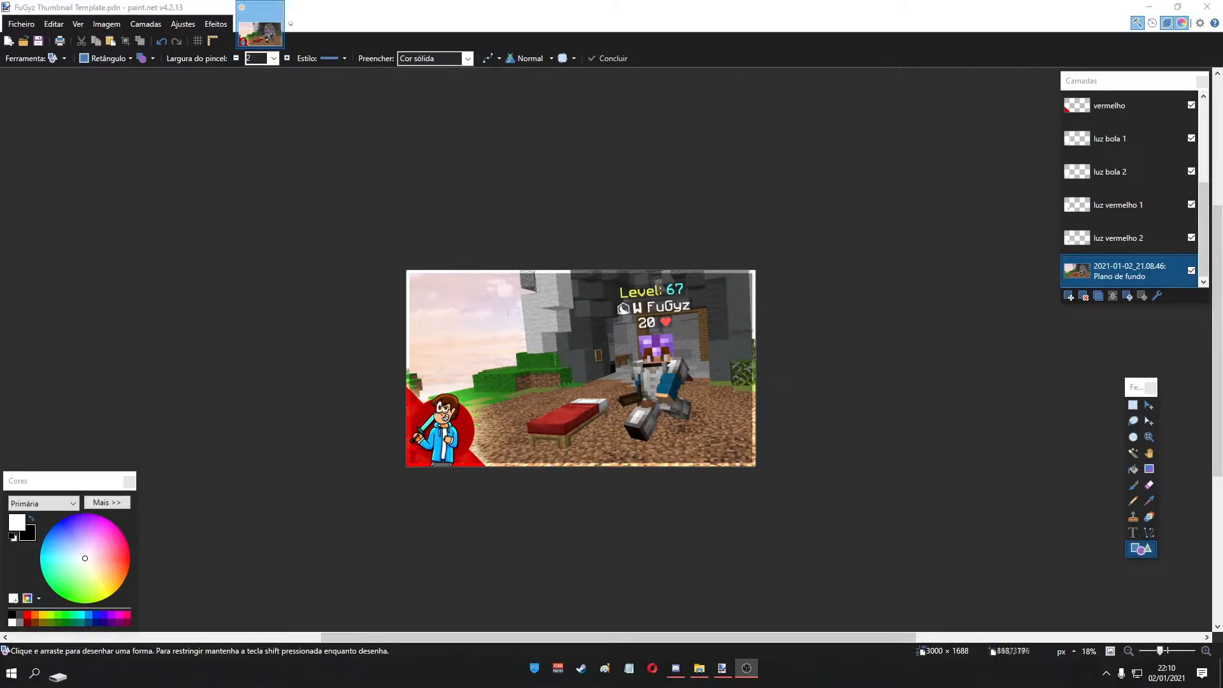
pyautogui.scroll(5, 621, 311)
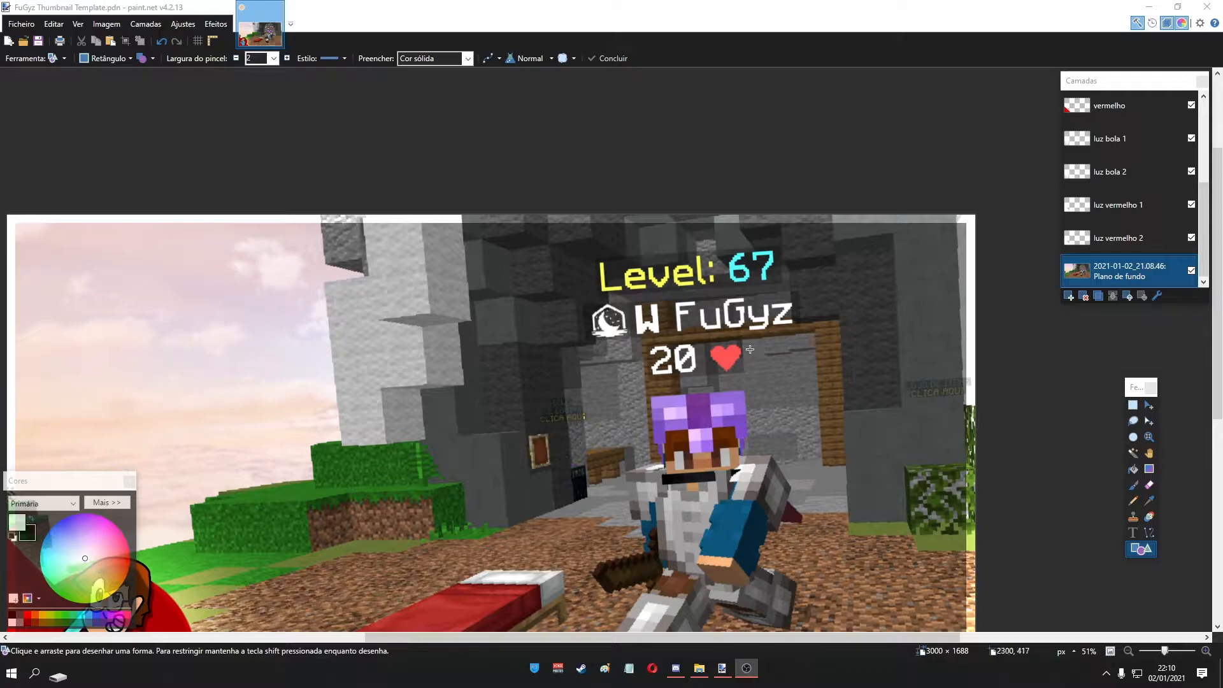
pyautogui.scroll(-3, 651, 343)
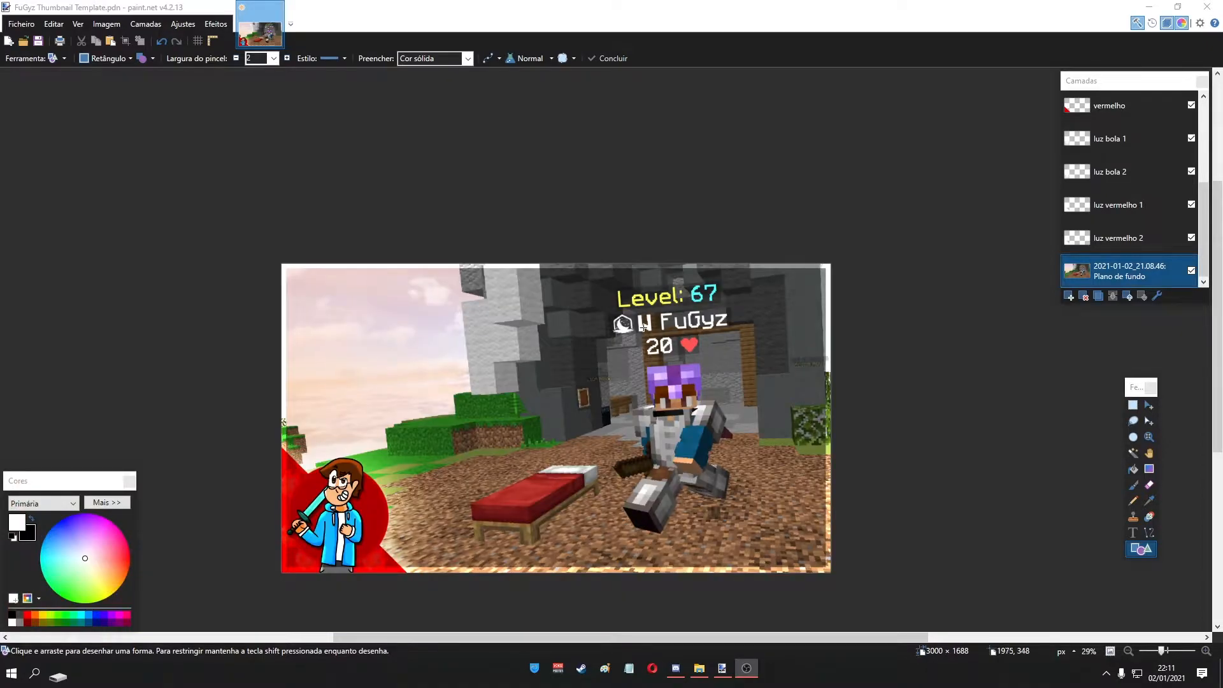
# - Clone Stamp dark wall texture over the upper stem of the "L" in "Level" on the background screenshot layer
pyautogui.scroll(6, 643, 326)
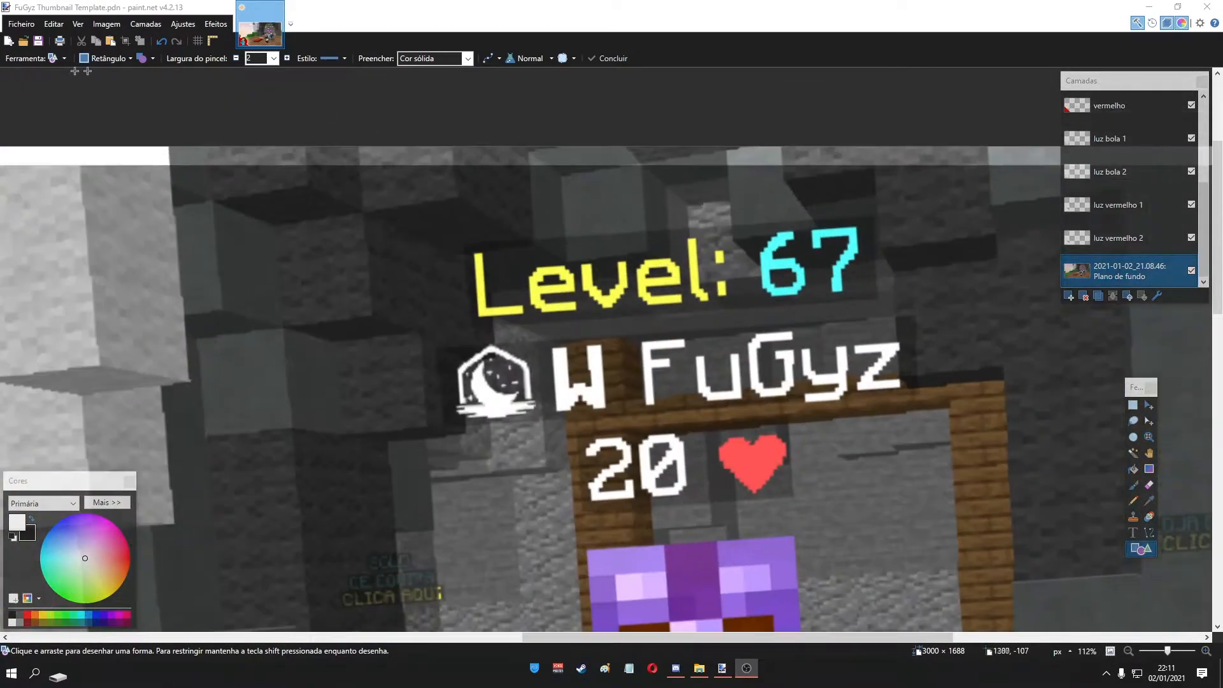
pyautogui.click(56, 58)
pyautogui.click(63, 288)
pyautogui.scroll(2, 445, 247)
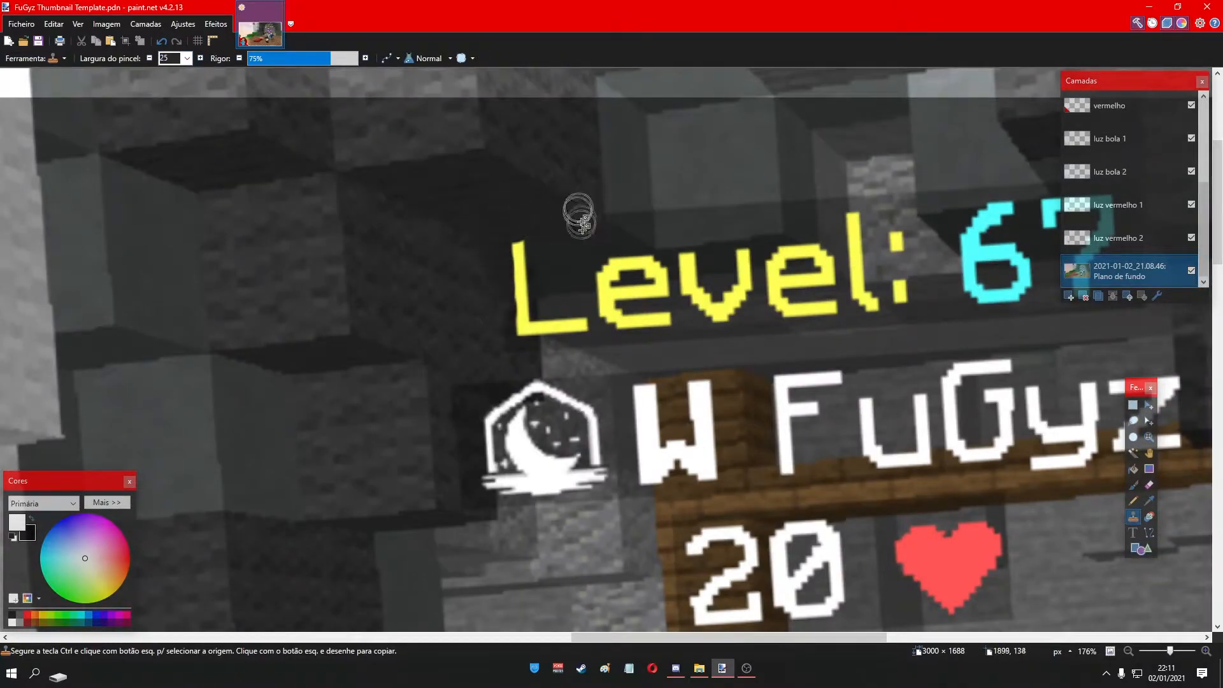
pyautogui.moveTo(534, 233)
pyautogui.mouseDown()
pyautogui.moveTo(492, 292)
pyautogui.moveTo(500, 338)
pyautogui.mouseUp()
# - Set the Clone Stamp hardness to 16% and cover more of the lower stem of the "L" with wall texture
pyautogui.click(311, 59)
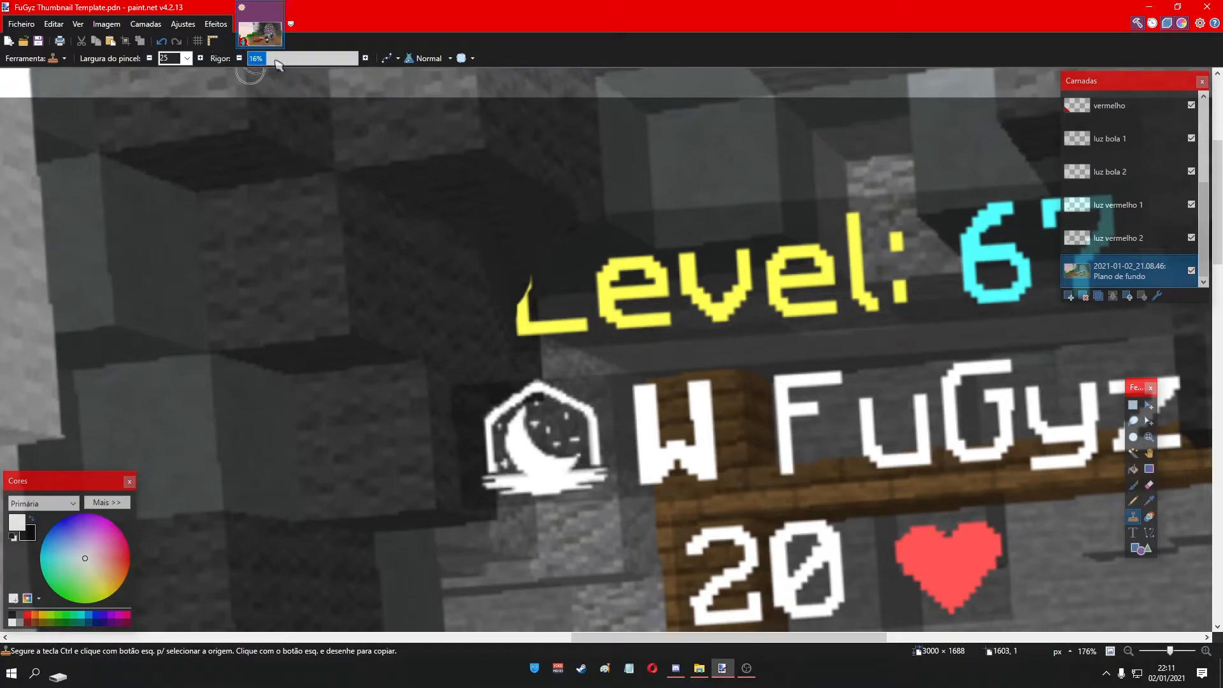
pyautogui.scroll(4, 550, 307)
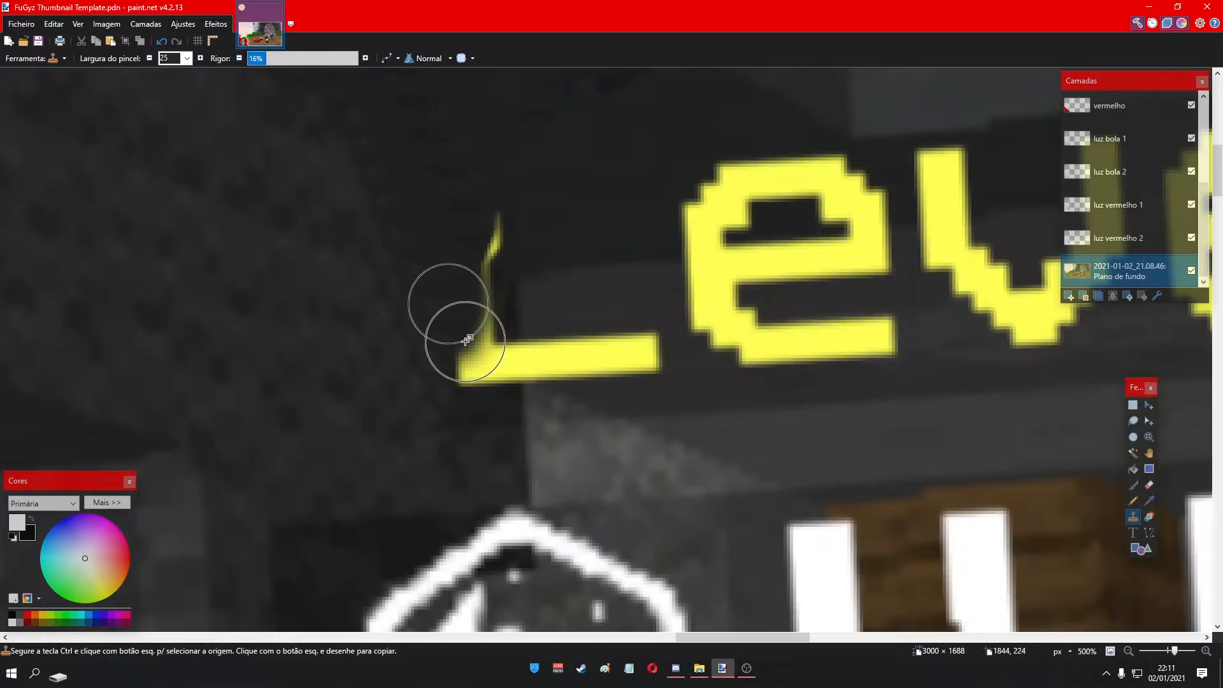
pyautogui.moveTo(467, 340)
pyautogui.mouseDown()
pyautogui.moveTo(462, 372)
pyautogui.moveTo(437, 369)
pyautogui.moveTo(432, 300)
pyautogui.moveTo(449, 348)
pyautogui.moveTo(444, 402)
pyautogui.mouseUp()
# - Set the Clone Stamp hardness to 33% and cover the rest of the "L" and most of the adjoining "e" with wall texture
pyautogui.scroll(-3, 542, 299)
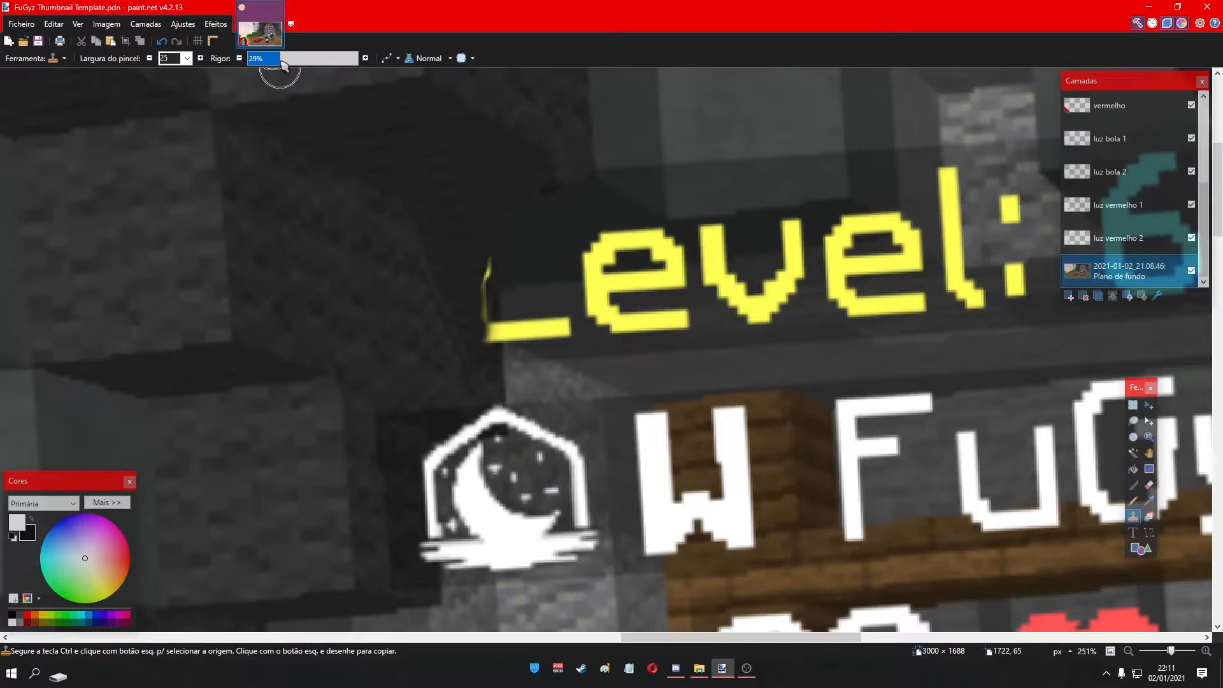
pyautogui.scroll(1, 423, 286)
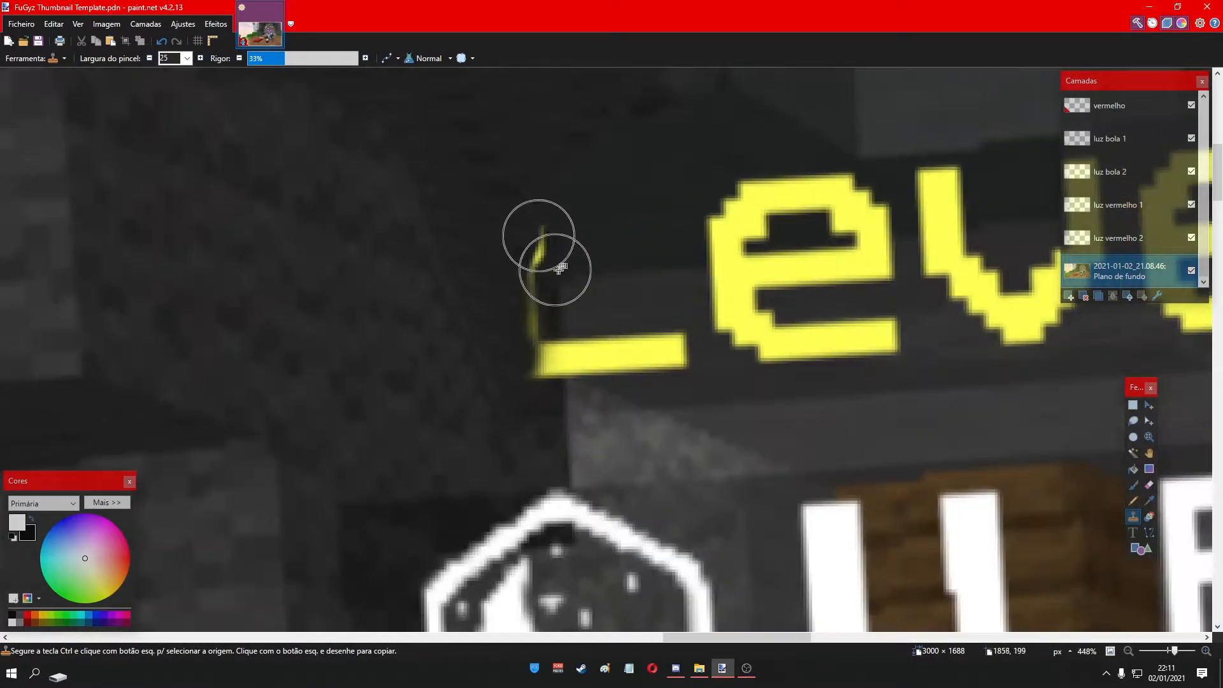
pyautogui.scroll(2, 559, 184)
pyautogui.scroll(-3, 612, 264)
pyautogui.scroll(4, 796, 260)
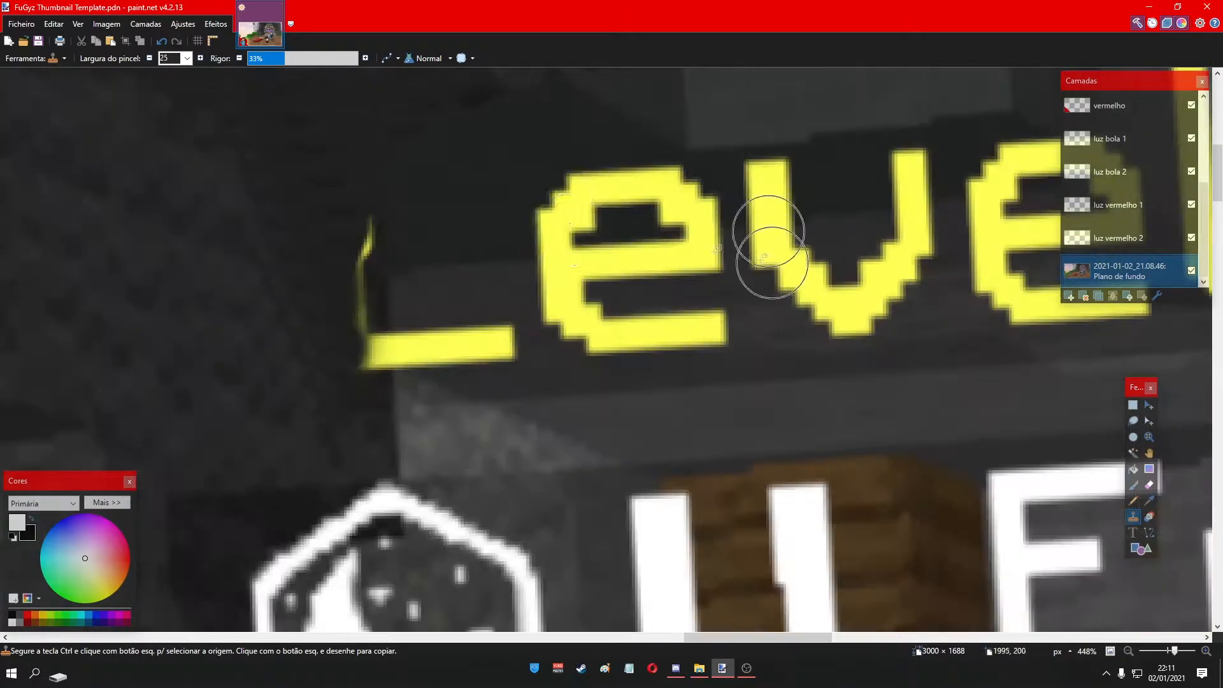
pyautogui.scroll(-2, 522, 249)
pyautogui.moveTo(396, 228)
pyautogui.mouseDown()
pyautogui.moveTo(393, 294)
pyautogui.moveTo(406, 304)
pyautogui.moveTo(386, 309)
pyautogui.moveTo(500, 320)
pyautogui.mouseUp()
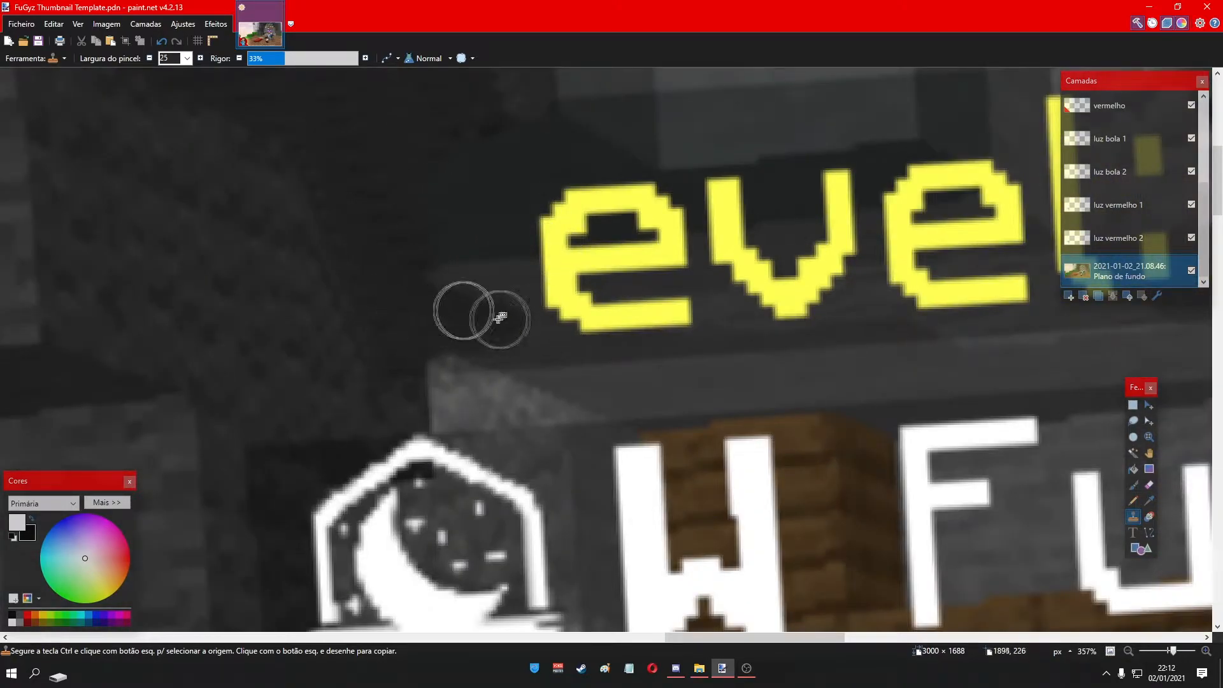
pyautogui.scroll(-4, 500, 319)
pyautogui.moveTo(146, 304)
pyautogui.mouseDown()
pyautogui.moveTo(229, 287)
pyautogui.moveTo(181, 307)
pyautogui.moveTo(153, 332)
pyautogui.moveTo(155, 351)
pyautogui.moveTo(255, 389)
pyautogui.moveTo(159, 349)
pyautogui.moveTo(190, 354)
pyautogui.mouseUp()
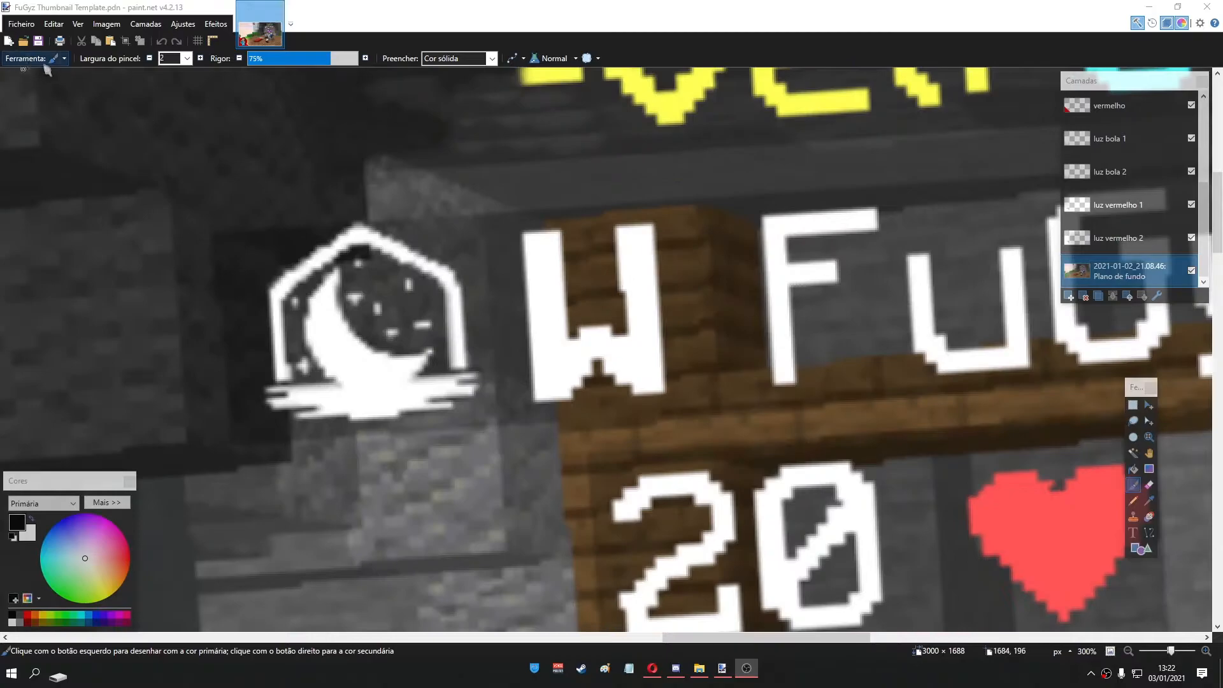
# - Switch to the Clone Stamp again and set its brush width to 15
pyautogui.click(46, 61)
pyautogui.click(46, 288)
pyautogui.scroll(2, 623, 311)
pyautogui.click(187, 59)
pyautogui.click(178, 262)
pyautogui.click(188, 59)
pyautogui.click(163, 99)
pyautogui.keyDown('ctrl'); pyautogui.click(717, 170); pyautogui.keyUp('ctrl')
pyautogui.moveTo(697, 169)
pyautogui.mouseDown()
pyautogui.moveTo(655, 205)
pyautogui.moveTo(657, 235)
pyautogui.moveTo(623, 229)
pyautogui.moveTo(624, 181)
pyautogui.moveTo(690, 260)
pyautogui.moveTo(619, 171)
pyautogui.moveTo(679, 260)
pyautogui.moveTo(619, 241)
pyautogui.moveTo(678, 285)
pyautogui.moveTo(627, 276)
pyautogui.moveTo(692, 294)
pyautogui.moveTo(647, 302)
pyautogui.moveTo(738, 310)
pyautogui.moveTo(684, 344)
pyautogui.moveTo(643, 334)
pyautogui.moveTo(501, 188)
pyautogui.moveTo(516, 294)
pyautogui.mouseUp()
pyautogui.hotkey('ctrl', 'z')
# - Set the Clone Stamp hardness to 36% and cover the white "W" before the player's name with matching wall and wood texture
pyautogui.click(287, 58)
pyautogui.keyDown('ctrl'); pyautogui.click(431, 166); pyautogui.keyUp('ctrl')
pyautogui.moveTo(454, 169)
pyautogui.mouseDown()
pyautogui.moveTo(457, 250)
pyautogui.moveTo(463, 454)
pyautogui.moveTo(474, 455)
pyautogui.moveTo(458, 370)
pyautogui.moveTo(460, 193)
pyautogui.moveTo(482, 467)
pyautogui.moveTo(468, 177)
pyautogui.moveTo(492, 462)
pyautogui.mouseUp()
pyautogui.moveTo(519, 274)
pyautogui.mouseDown()
pyautogui.moveTo(567, 331)
pyautogui.moveTo(723, 377)
pyautogui.moveTo(528, 354)
pyautogui.moveTo(522, 308)
pyautogui.moveTo(527, 357)
pyautogui.moveTo(697, 442)
pyautogui.moveTo(605, 430)
pyautogui.moveTo(596, 386)
pyautogui.moveTo(542, 379)
pyautogui.moveTo(535, 409)
pyautogui.moveTo(569, 420)
pyautogui.moveTo(530, 425)
pyautogui.moveTo(531, 370)
pyautogui.moveTo(531, 440)
pyautogui.moveTo(579, 427)
pyautogui.mouseUp()
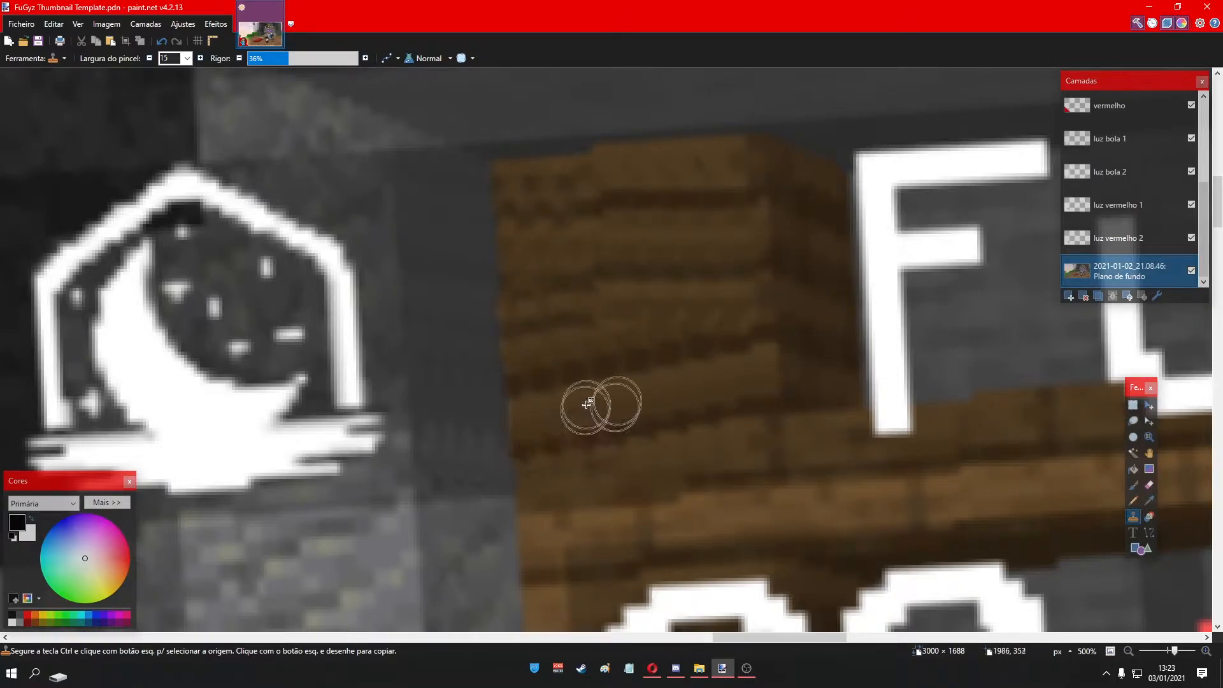
# - Examine the retouched name tag area from near and far, comparing the cloned wall and wood with the remaining text, logo and heart
pyautogui.scroll(-10, 850, 277)
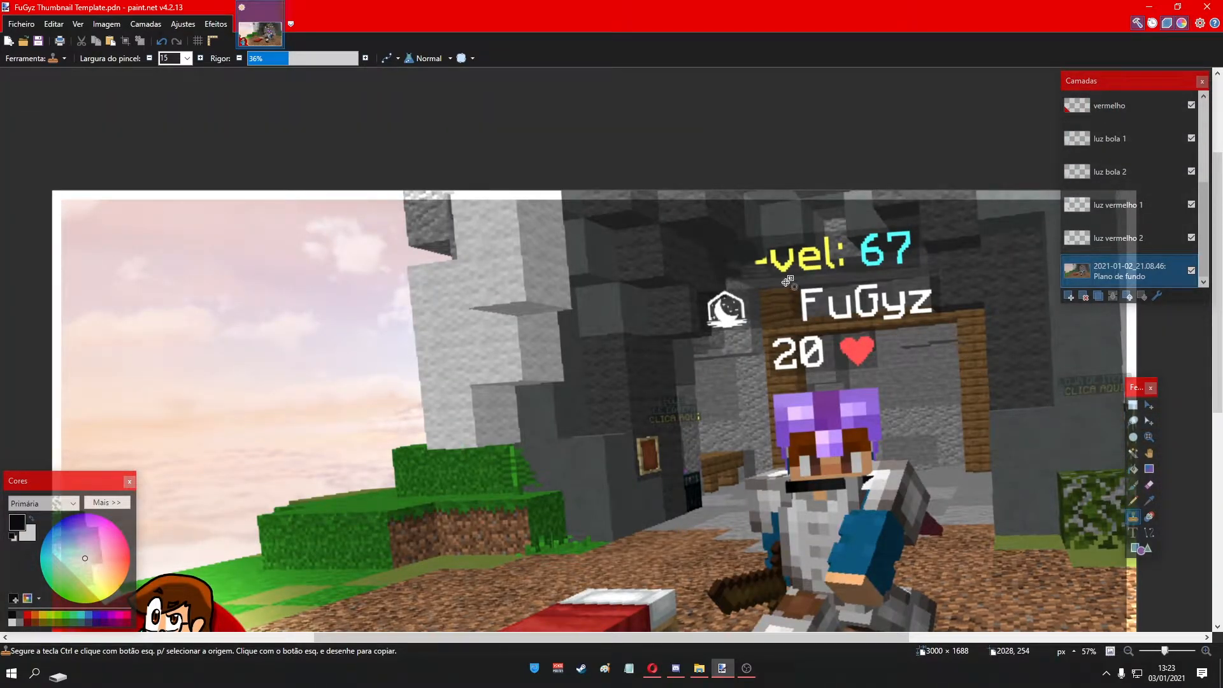
pyautogui.scroll(3, 783, 281)
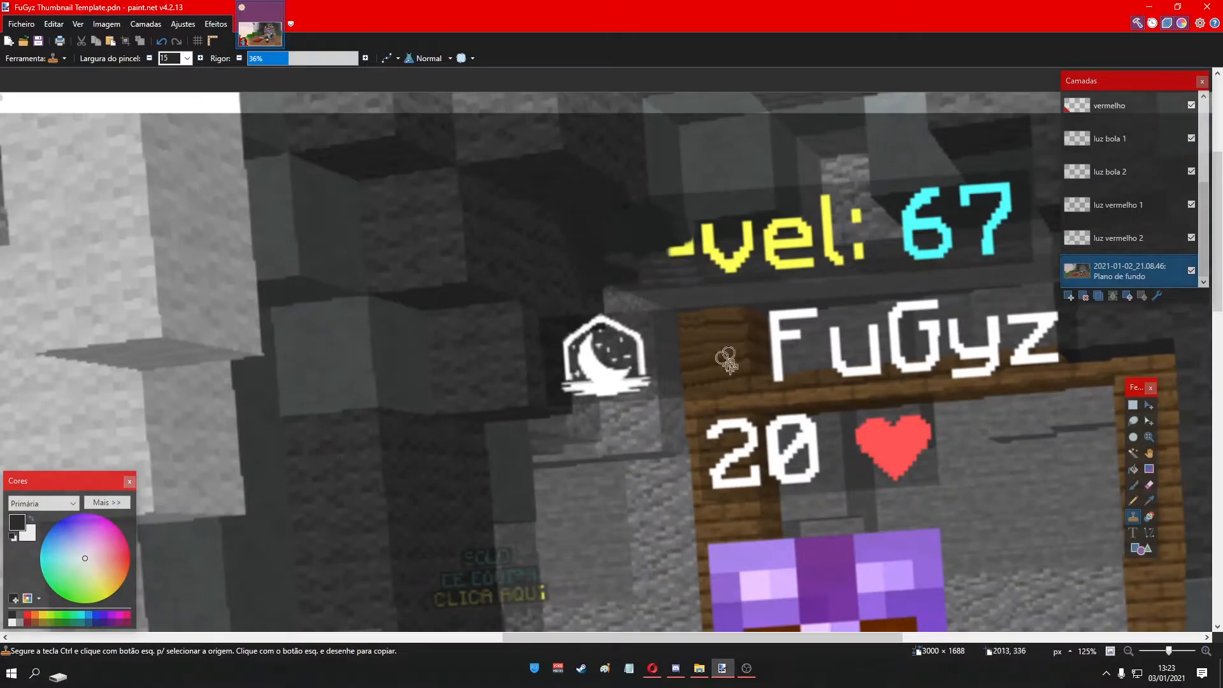
pyautogui.scroll(-4, 697, 360)
pyautogui.scroll(3, 937, 361)
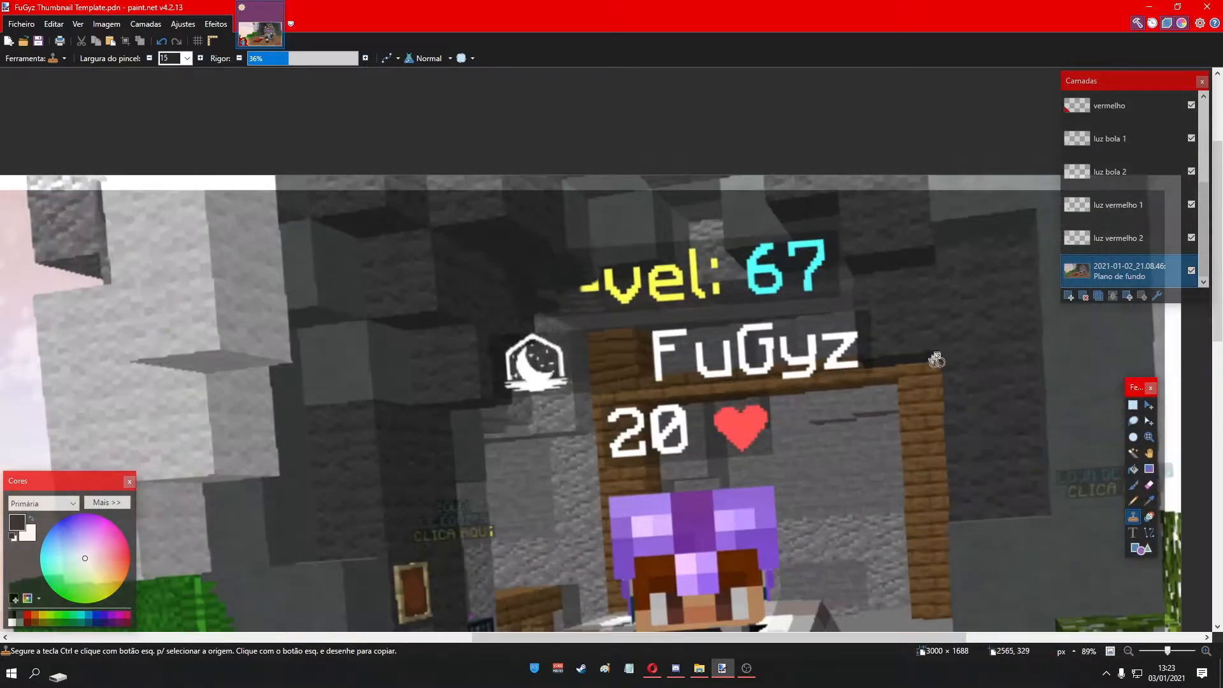
pyautogui.scroll(-3, 670, 305)
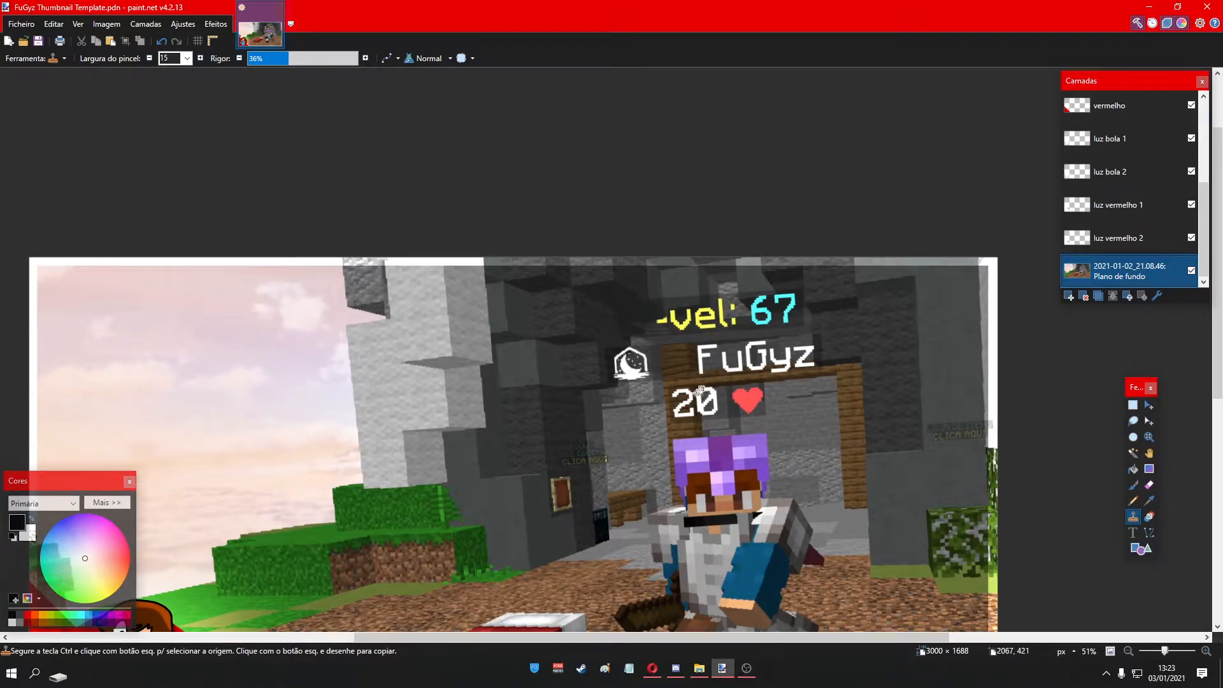
pyautogui.scroll(4, 739, 423)
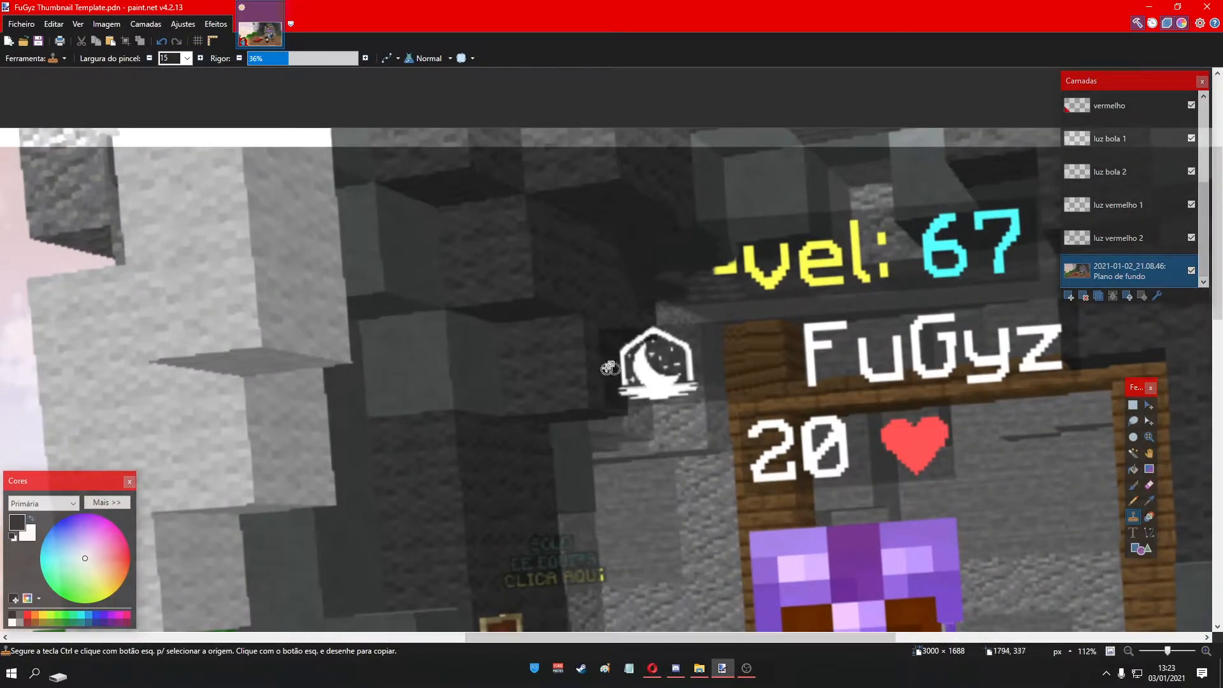
pyautogui.scroll(-2, 610, 369)
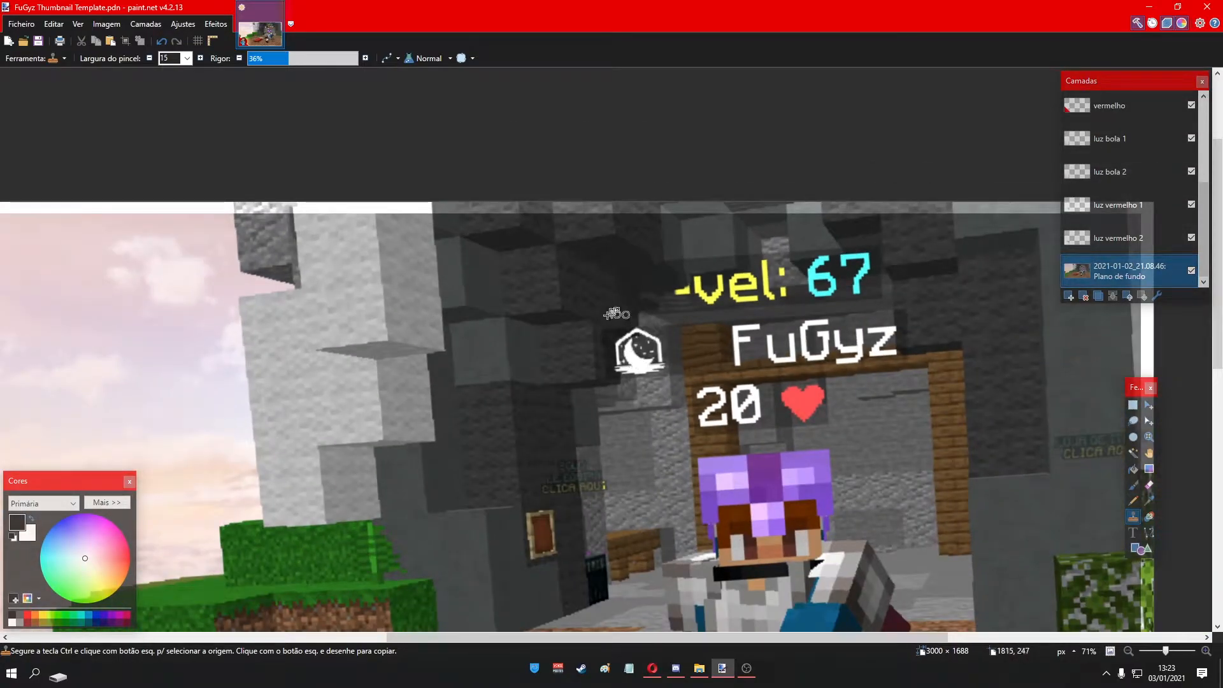
pyautogui.scroll(2, 864, 336)
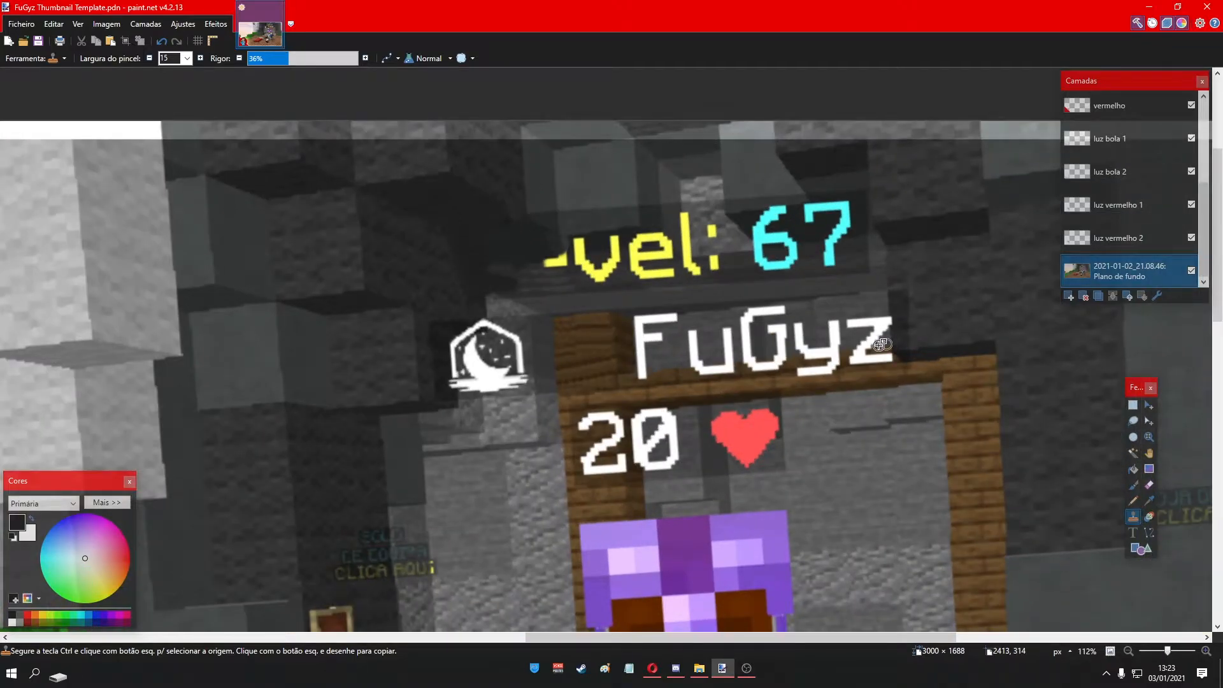
pyautogui.scroll(-2, 875, 344)
pyautogui.scroll(2, 818, 428)
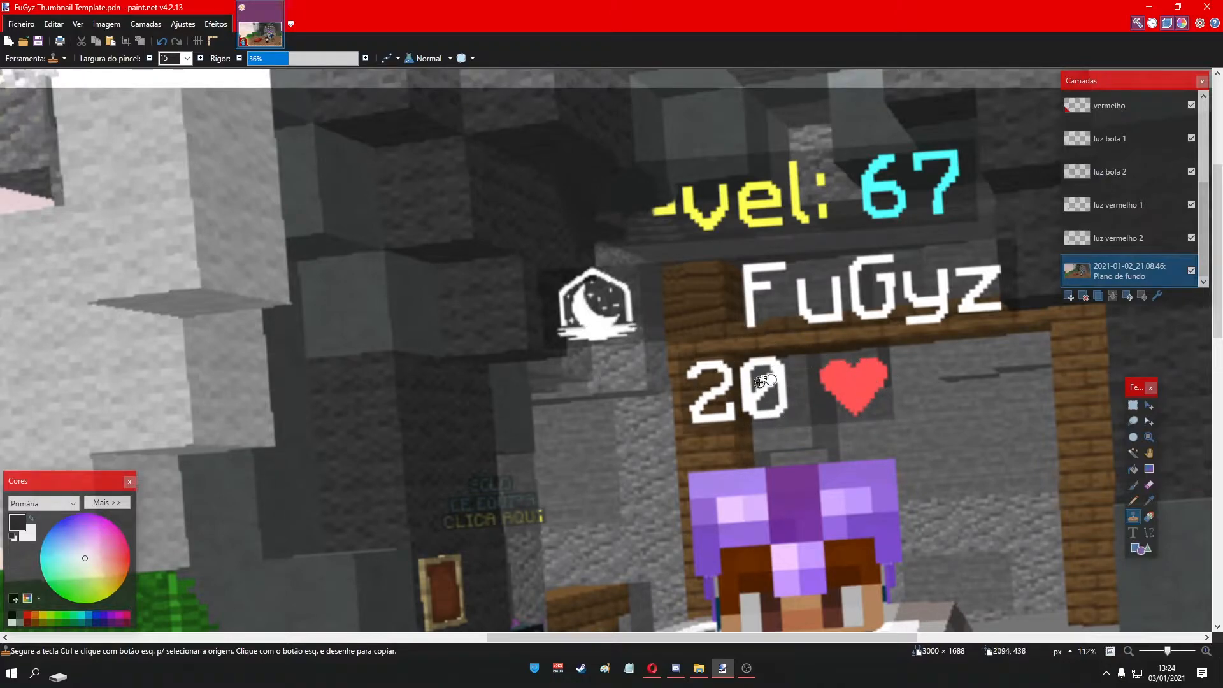
pyautogui.scroll(-2, 739, 287)
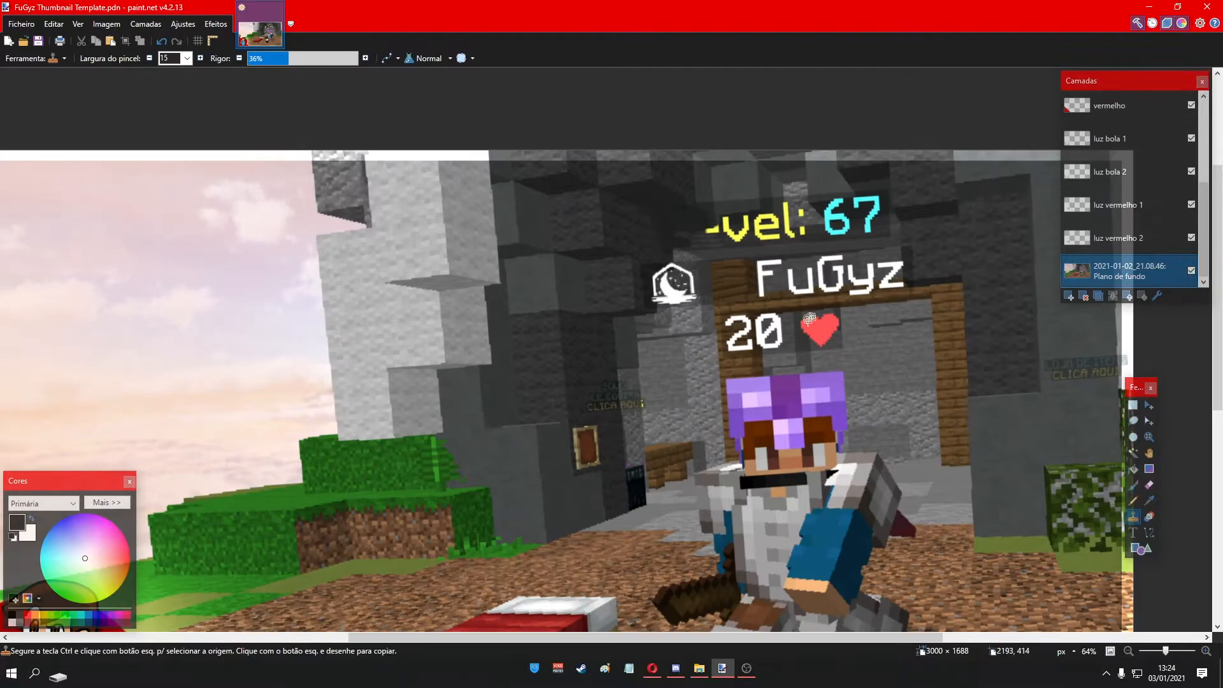
pyautogui.scroll(4, 836, 337)
pyautogui.scroll(-5, 836, 338)
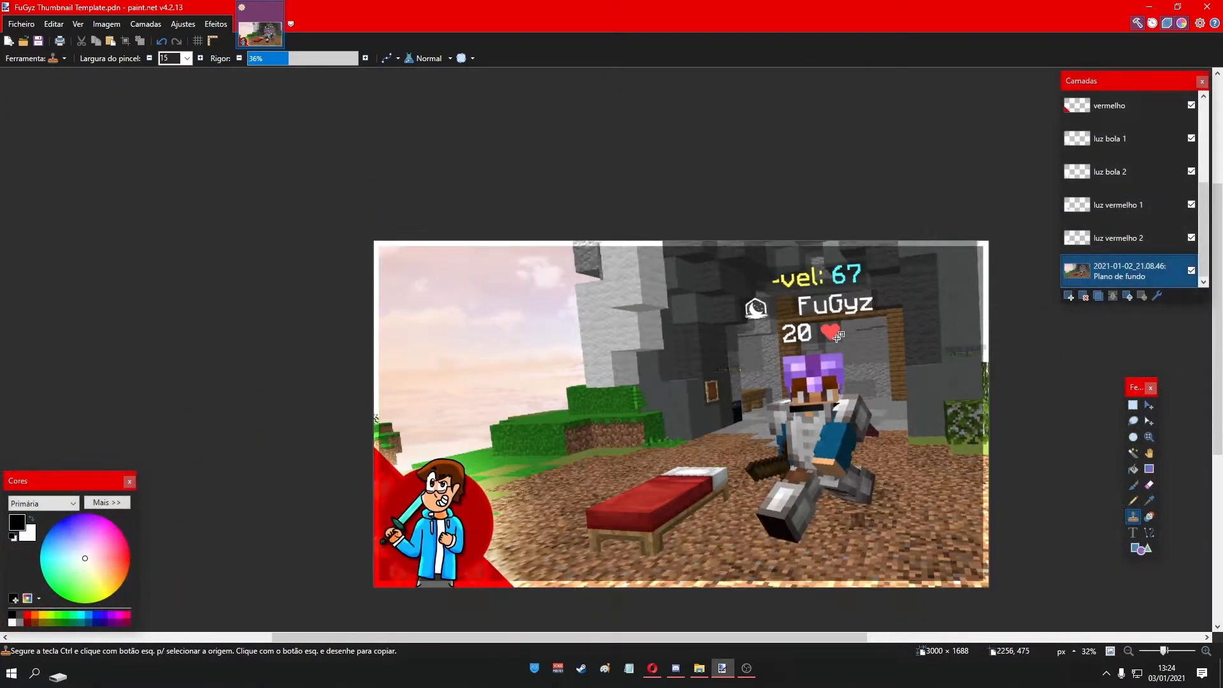
# - Clone grey stone texture over the upper parts of the yellow "l" and the colon in the level text
pyautogui.scroll(4, 822, 319)
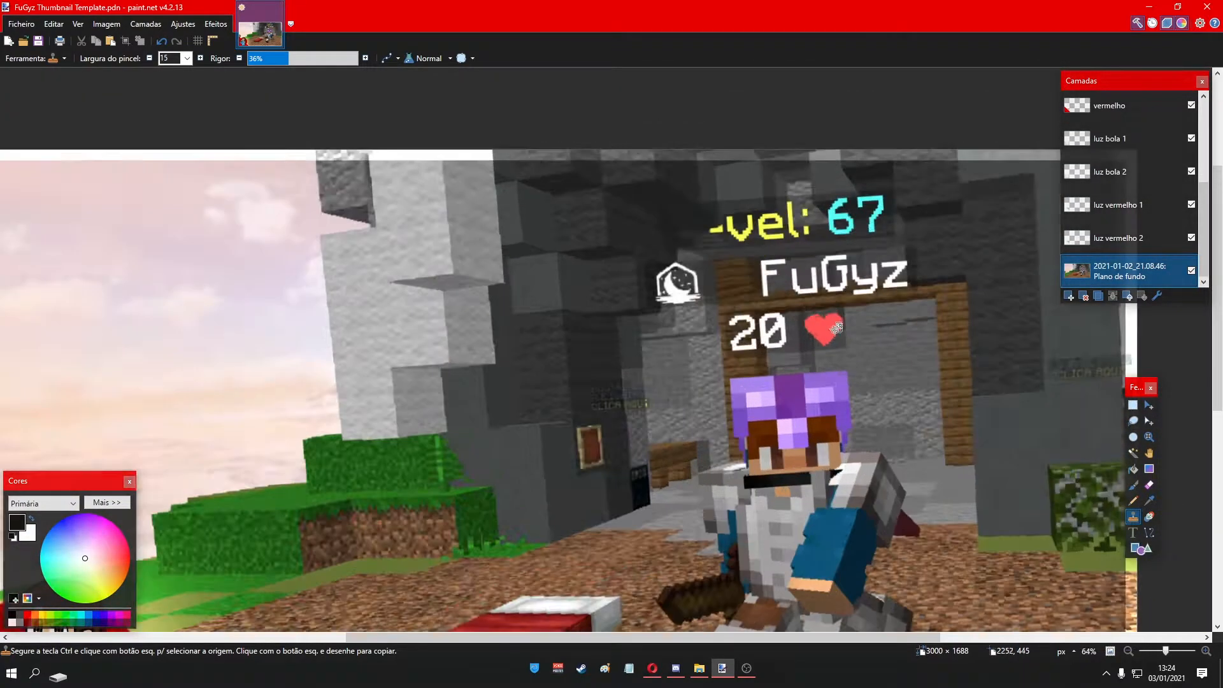
pyautogui.scroll(2, 941, 230)
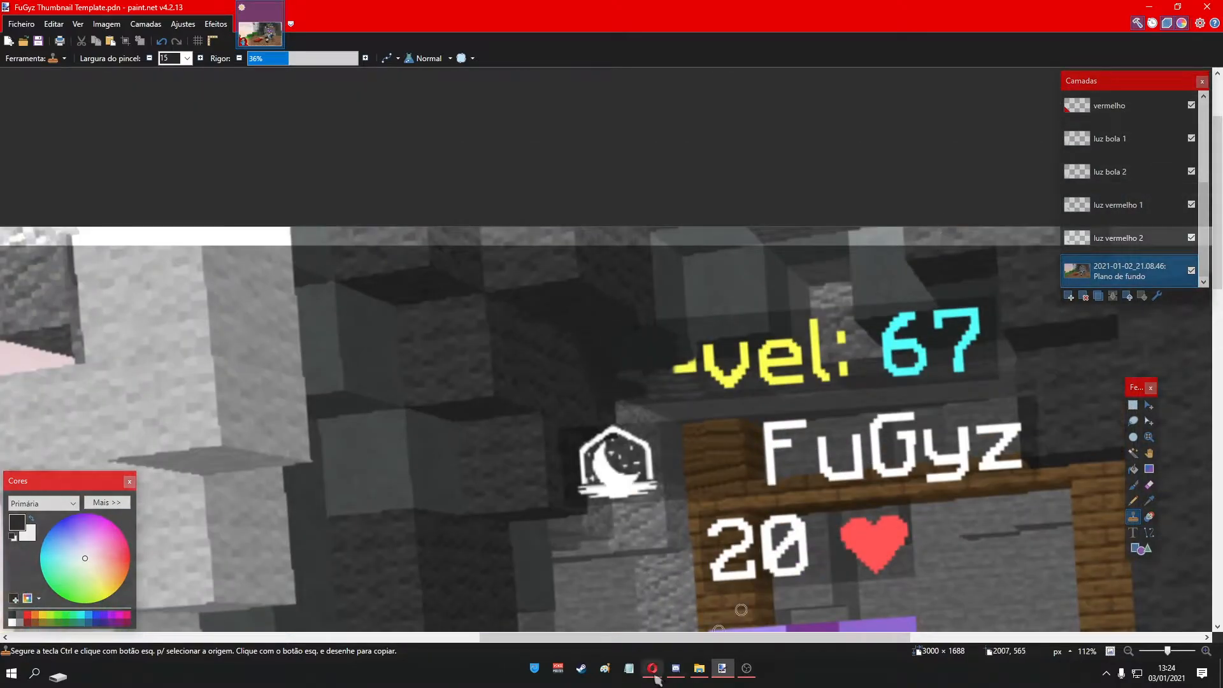
pyautogui.hscroll(3, 612, 434)
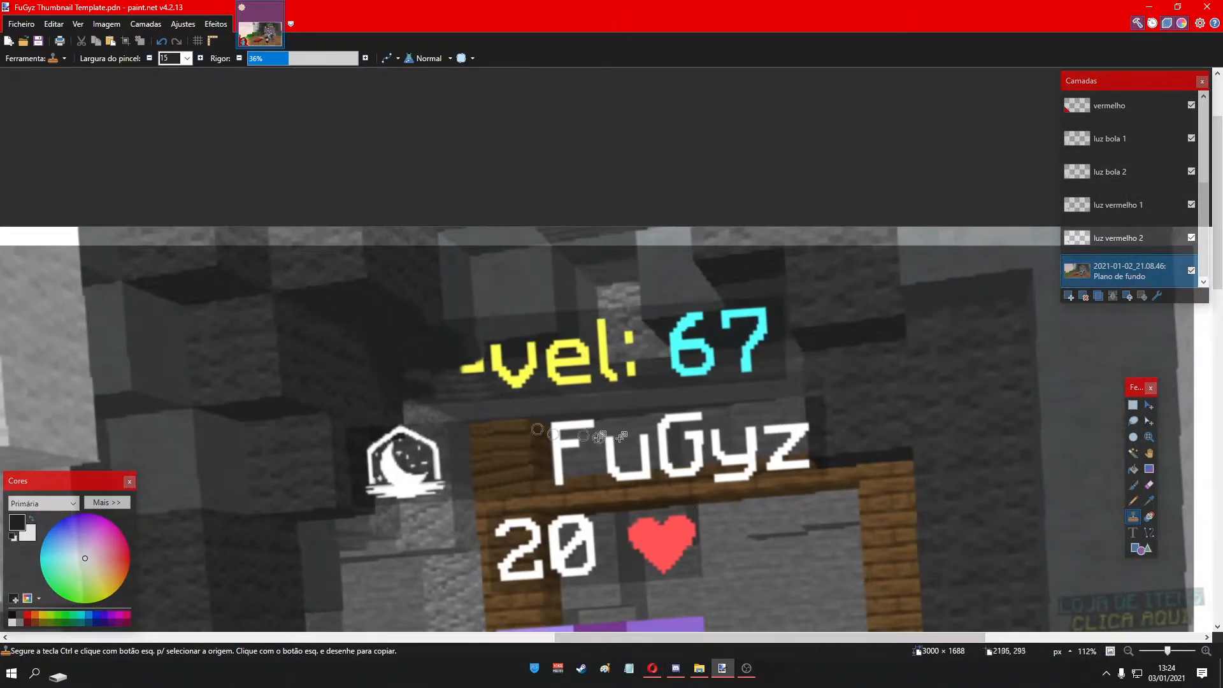
pyautogui.scroll(-5, 669, 337)
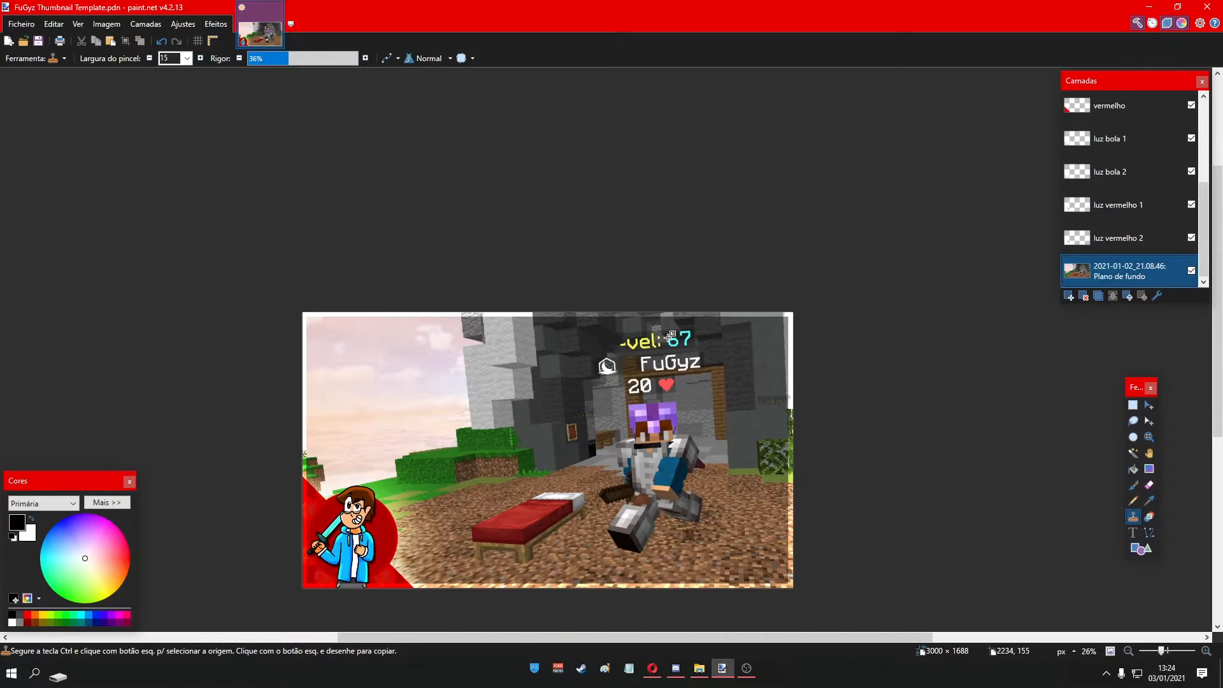
pyautogui.scroll(8, 607, 350)
pyautogui.moveTo(605, 350)
pyautogui.mouseDown()
pyautogui.moveTo(632, 330)
pyautogui.moveTo(609, 355)
pyautogui.moveTo(542, 286)
pyautogui.moveTo(560, 276)
pyautogui.moveTo(542, 307)
pyautogui.moveTo(548, 407)
pyautogui.moveTo(534, 293)
pyautogui.moveTo(490, 286)
pyautogui.moveTo(518, 337)
pyautogui.moveTo(544, 260)
pyautogui.moveTo(532, 259)
pyautogui.moveTo(539, 404)
pyautogui.moveTo(534, 324)
pyautogui.mouseUp()
pyautogui.keyDown('ctrl'); pyautogui.click(546, 346); pyautogui.keyUp('ctrl')
pyautogui.hotkey('ctrl', 'z')
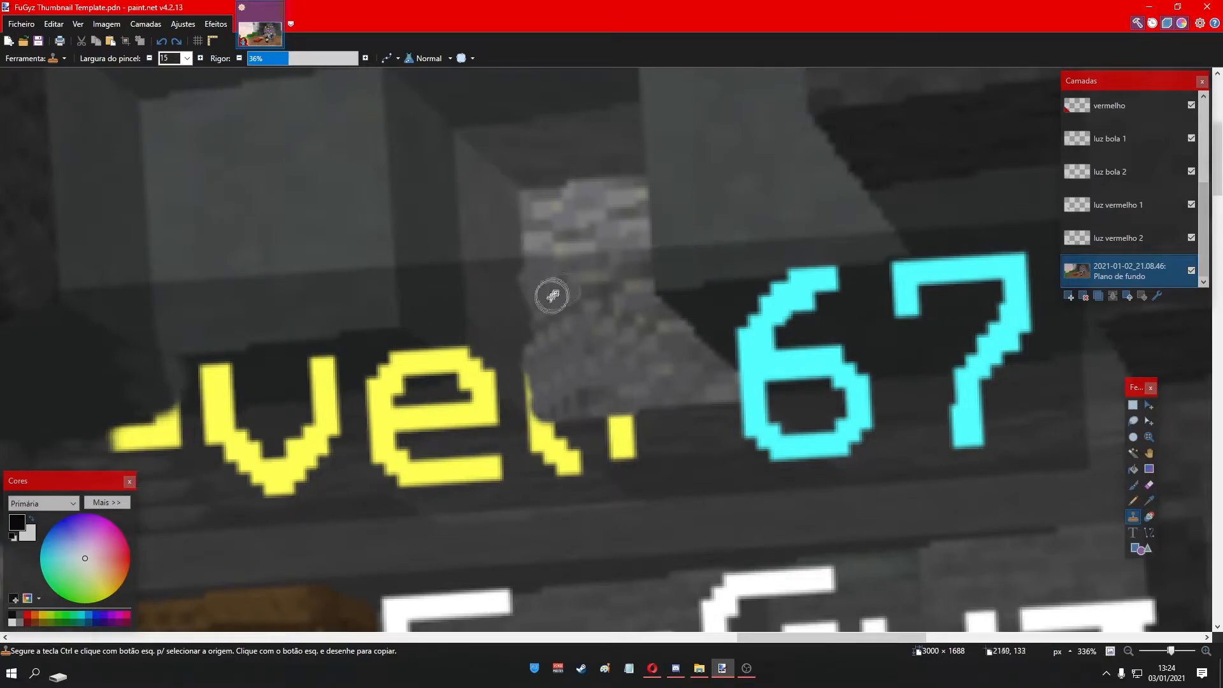
# - Cover the remaining lower parts of the yellow "l" and the colon with dark wall texture
pyautogui.scroll(-3, 597, 358)
pyautogui.scroll(5, 642, 395)
pyautogui.keyDown('ctrl'); pyautogui.click(611, 398); pyautogui.keyUp('ctrl')
pyautogui.moveTo(571, 387)
pyautogui.mouseDown()
pyautogui.moveTo(536, 383)
pyautogui.moveTo(589, 450)
pyautogui.moveTo(541, 434)
pyautogui.moveTo(523, 404)
pyautogui.moveTo(492, 447)
pyautogui.moveTo(449, 455)
pyautogui.moveTo(432, 395)
pyautogui.mouseUp()
pyautogui.scroll(-3, 685, 259)
pyautogui.scroll(-2, 685, 259)
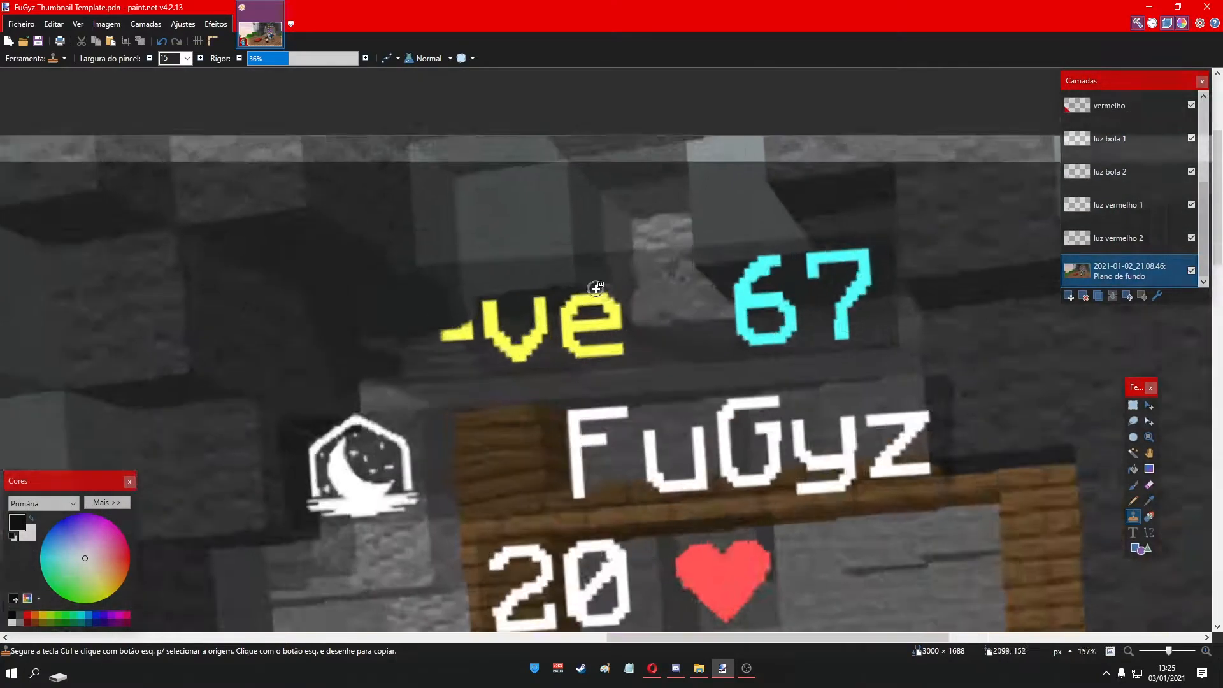
# - Cover the yellow "v" and the leftover piece of the first "e" with dark wall texture
pyautogui.scroll(3, 581, 265)
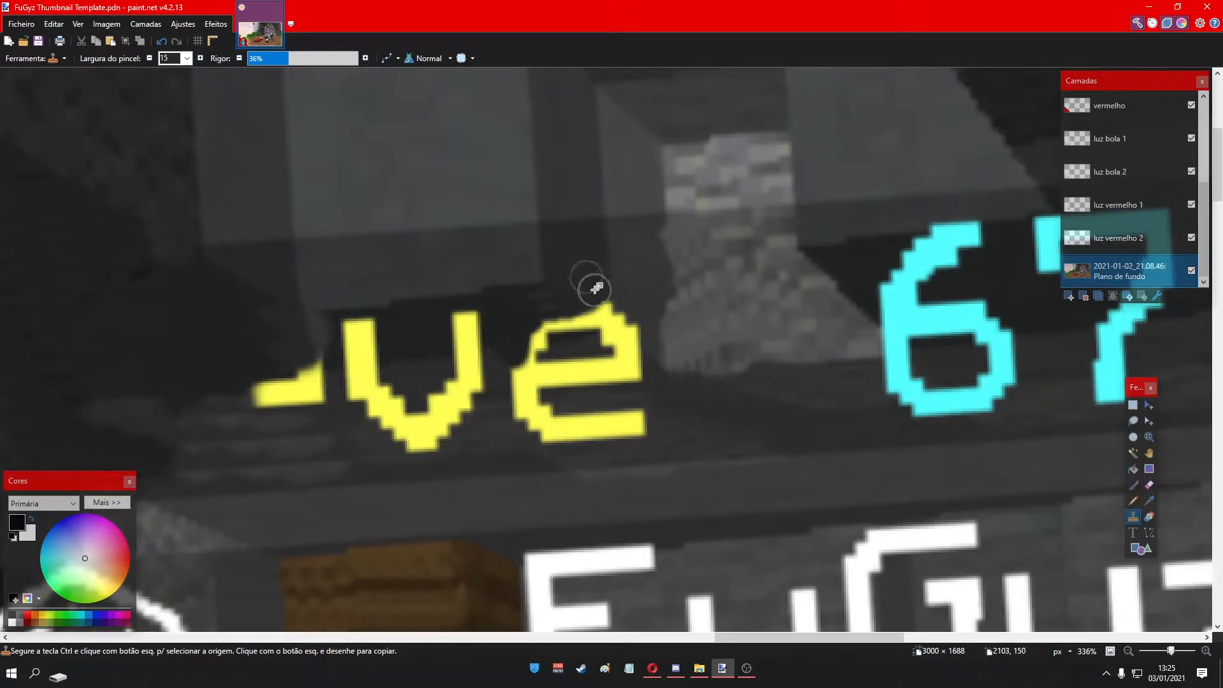
pyautogui.scroll(-3, 628, 314)
pyautogui.scroll(3, 726, 441)
pyautogui.moveTo(727, 442)
pyautogui.mouseDown()
pyautogui.moveTo(551, 428)
pyautogui.moveTo(551, 380)
pyautogui.moveTo(588, 374)
pyautogui.moveTo(590, 357)
pyautogui.moveTo(593, 389)
pyautogui.mouseUp()
pyautogui.keyDown('ctrl'); pyautogui.click(671, 315); pyautogui.keyUp('ctrl')
pyautogui.moveTo(655, 317)
pyautogui.mouseDown()
pyautogui.moveTo(626, 320)
pyautogui.moveTo(624, 336)
pyautogui.moveTo(646, 330)
pyautogui.moveTo(641, 321)
pyautogui.moveTo(636, 392)
pyautogui.moveTo(665, 383)
pyautogui.moveTo(658, 368)
pyautogui.moveTo(646, 412)
pyautogui.moveTo(683, 415)
pyautogui.moveTo(661, 388)
pyautogui.moveTo(699, 393)
pyautogui.moveTo(717, 319)
pyautogui.moveTo(733, 363)
pyautogui.moveTo(729, 318)
pyautogui.moveTo(731, 374)
pyautogui.moveTo(699, 426)
pyautogui.moveTo(728, 385)
pyautogui.mouseUp()
pyautogui.keyDown('ctrl'); pyautogui.click(670, 326); pyautogui.keyUp('ctrl')
pyautogui.keyDown('ctrl'); pyautogui.click(641, 323); pyautogui.keyUp('ctrl')
pyautogui.scroll(-8, 729, 385)
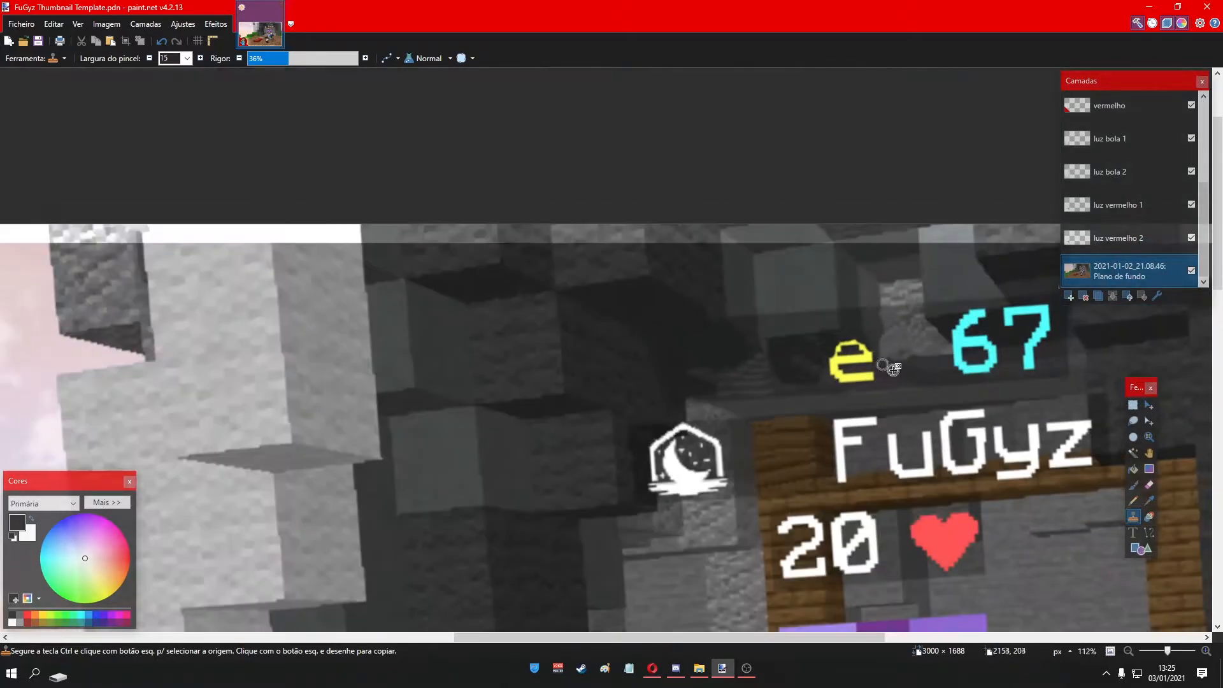
# - Cover the last yellow "e" and the cyan "6" with cloned wall texture
pyautogui.scroll(7, 770, 382)
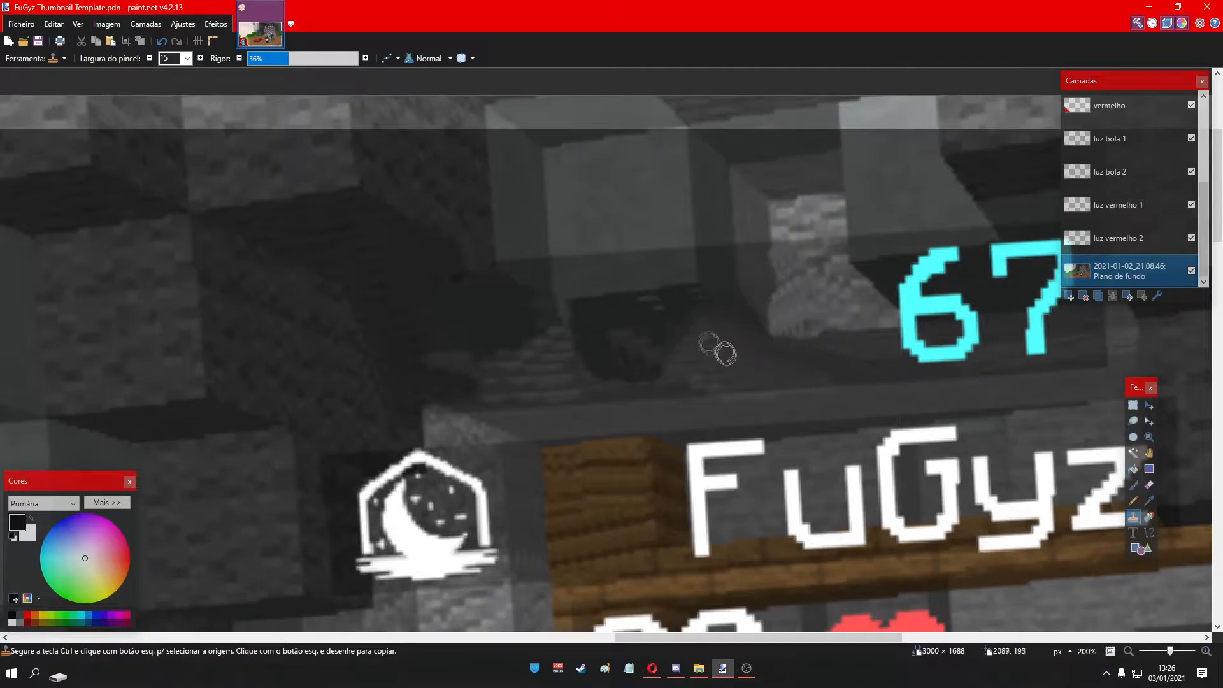
pyautogui.scroll(-3, 708, 339)
pyautogui.scroll(4, 714, 334)
pyautogui.moveTo(694, 362)
pyautogui.mouseDown()
pyautogui.moveTo(690, 310)
pyautogui.moveTo(681, 319)
pyautogui.moveTo(665, 290)
pyautogui.moveTo(684, 342)
pyautogui.moveTo(667, 331)
pyautogui.moveTo(628, 351)
pyautogui.moveTo(614, 314)
pyautogui.moveTo(615, 340)
pyautogui.moveTo(645, 286)
pyautogui.moveTo(618, 276)
pyautogui.moveTo(616, 299)
pyautogui.moveTo(628, 312)
pyautogui.moveTo(615, 281)
pyautogui.moveTo(631, 296)
pyautogui.moveTo(632, 249)
pyautogui.moveTo(653, 252)
pyautogui.moveTo(657, 229)
pyautogui.moveTo(682, 276)
pyautogui.moveTo(682, 224)
pyautogui.moveTo(658, 235)
pyautogui.mouseUp()
pyautogui.scroll(-12, 706, 280)
pyautogui.scroll(11, 729, 281)
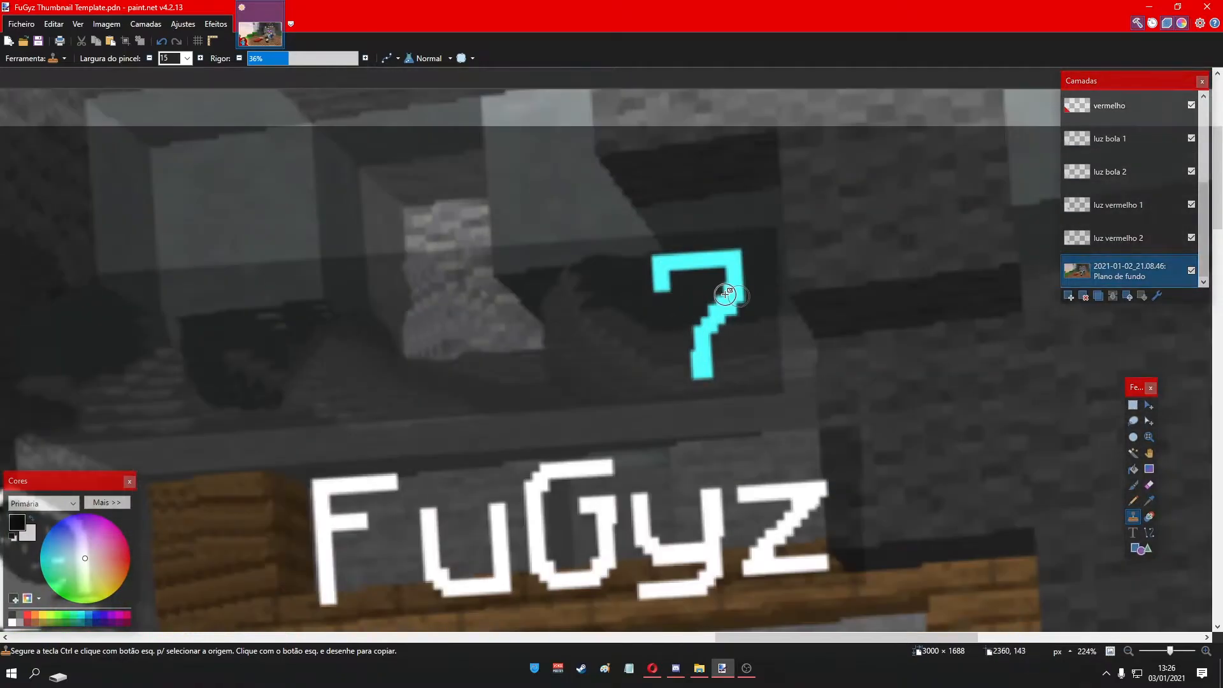
# - Examine the retouched wall around the cyan "7" from near and far
pyautogui.scroll(-7, 656, 279)
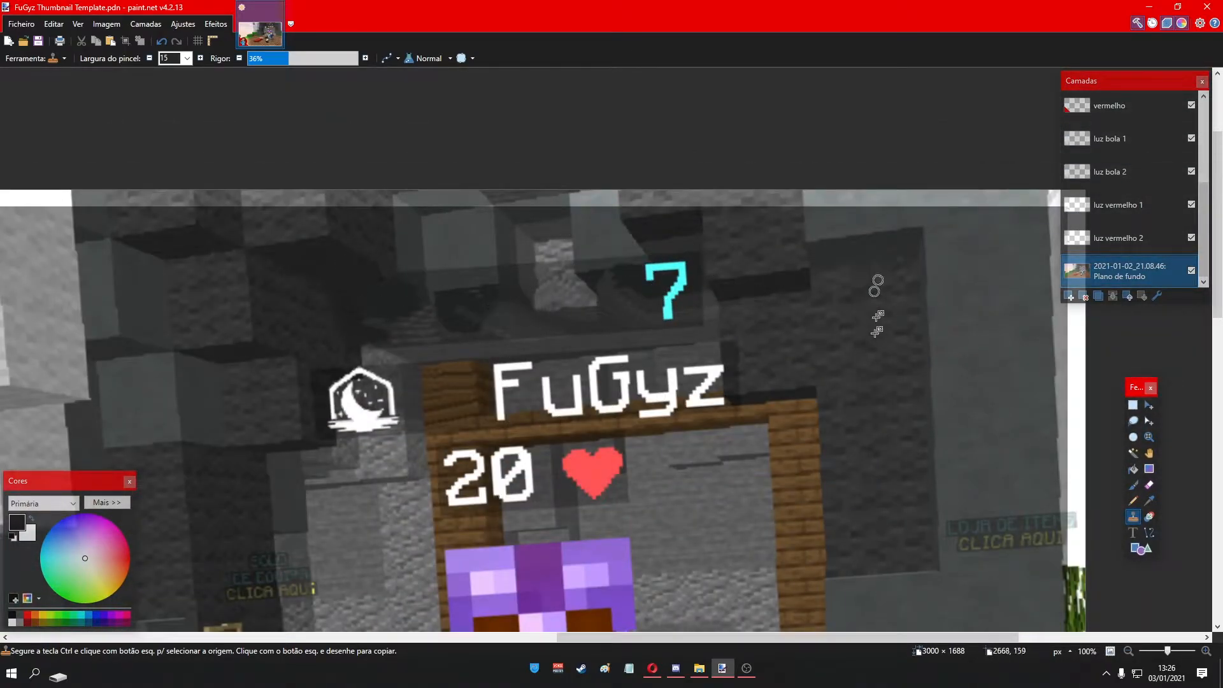
pyautogui.scroll(4, 700, 306)
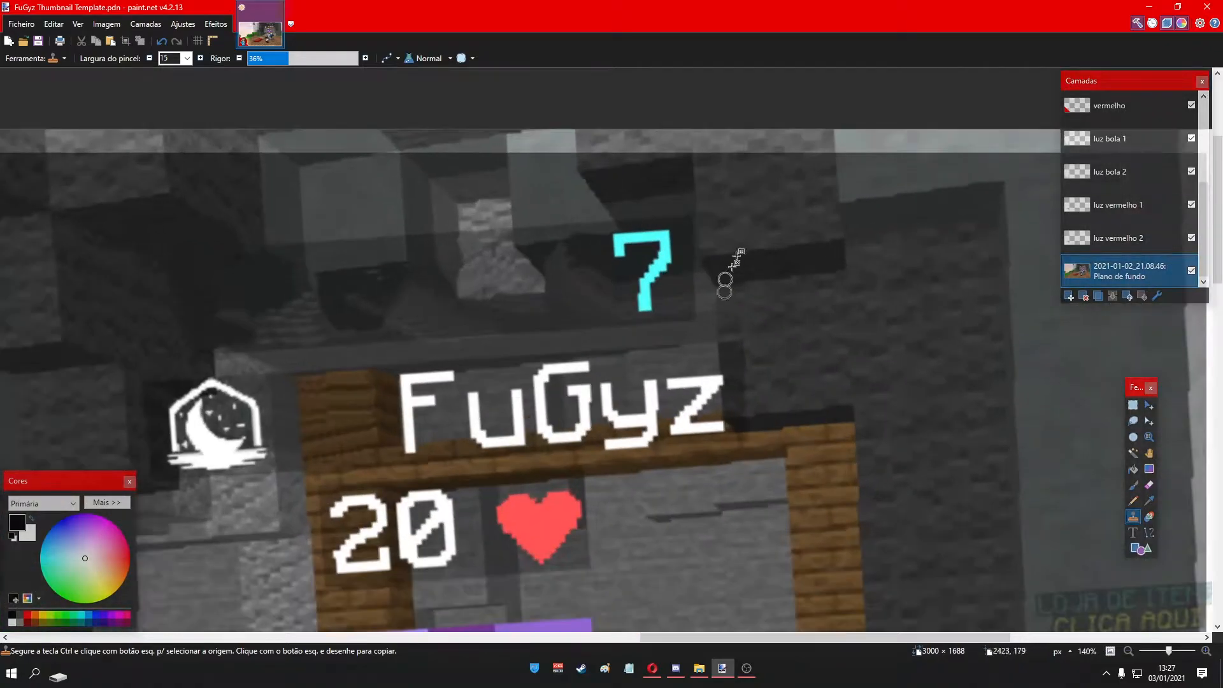
pyautogui.scroll(-4, 663, 293)
pyautogui.scroll(5, 509, 347)
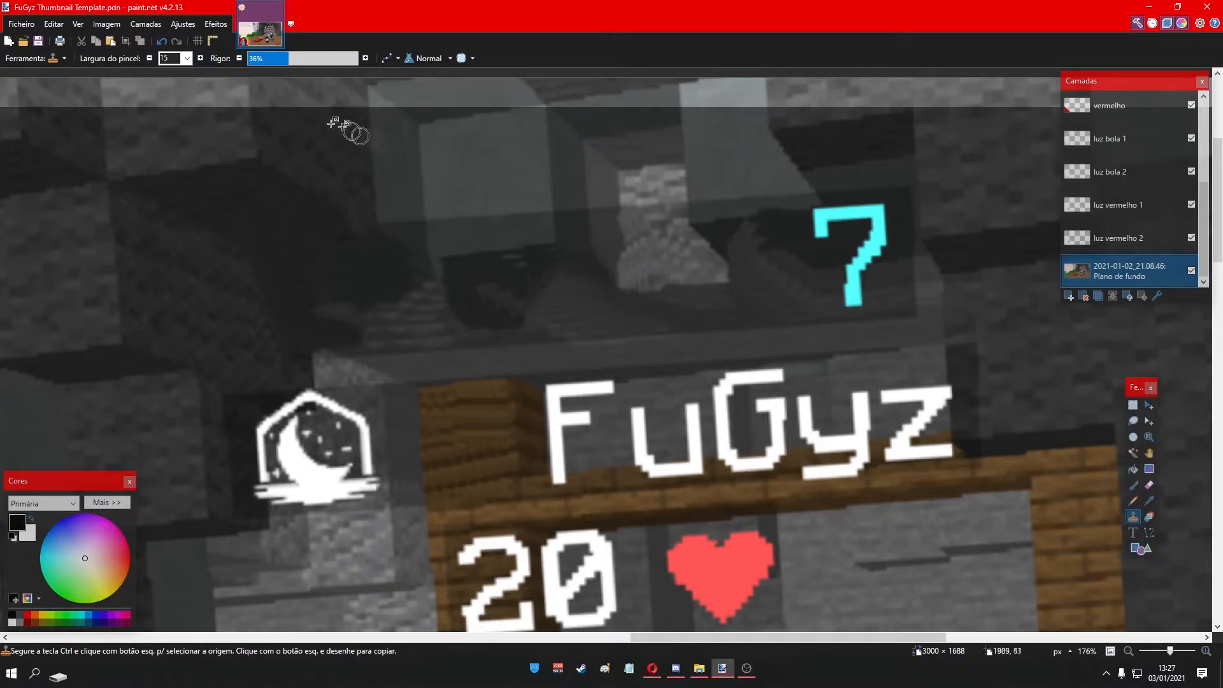
pyautogui.click(20, 61)
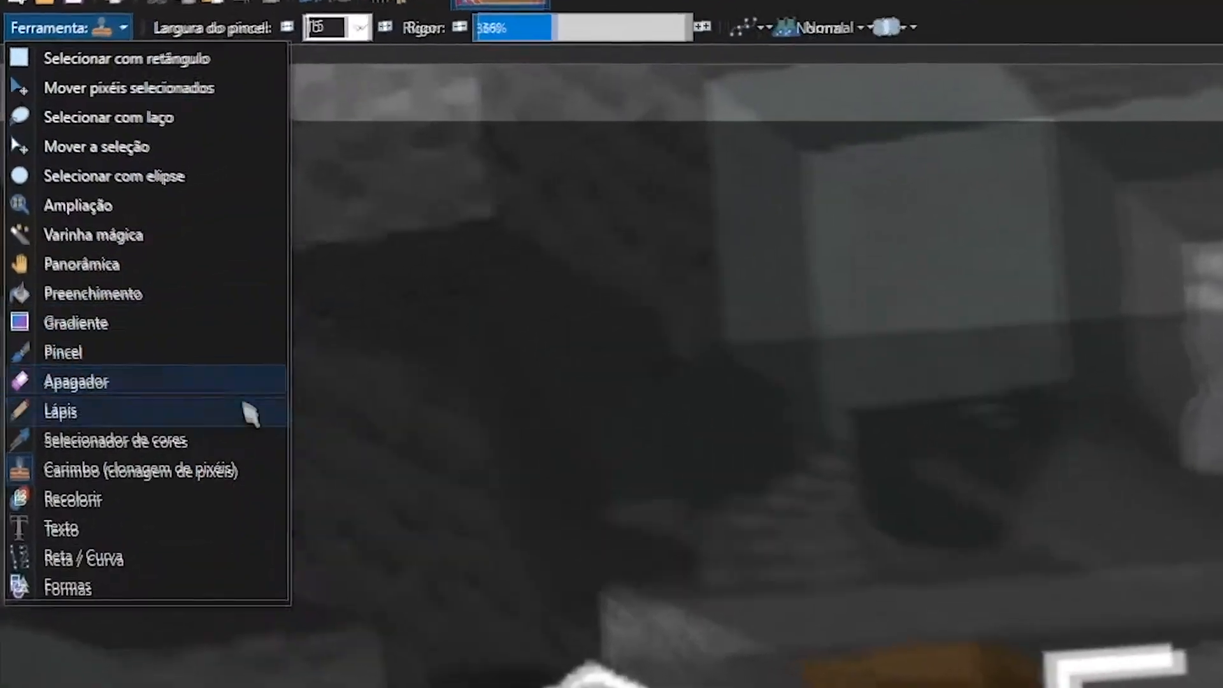
pyautogui.click(509, 242)
pyautogui.scroll(5, 552, 228)
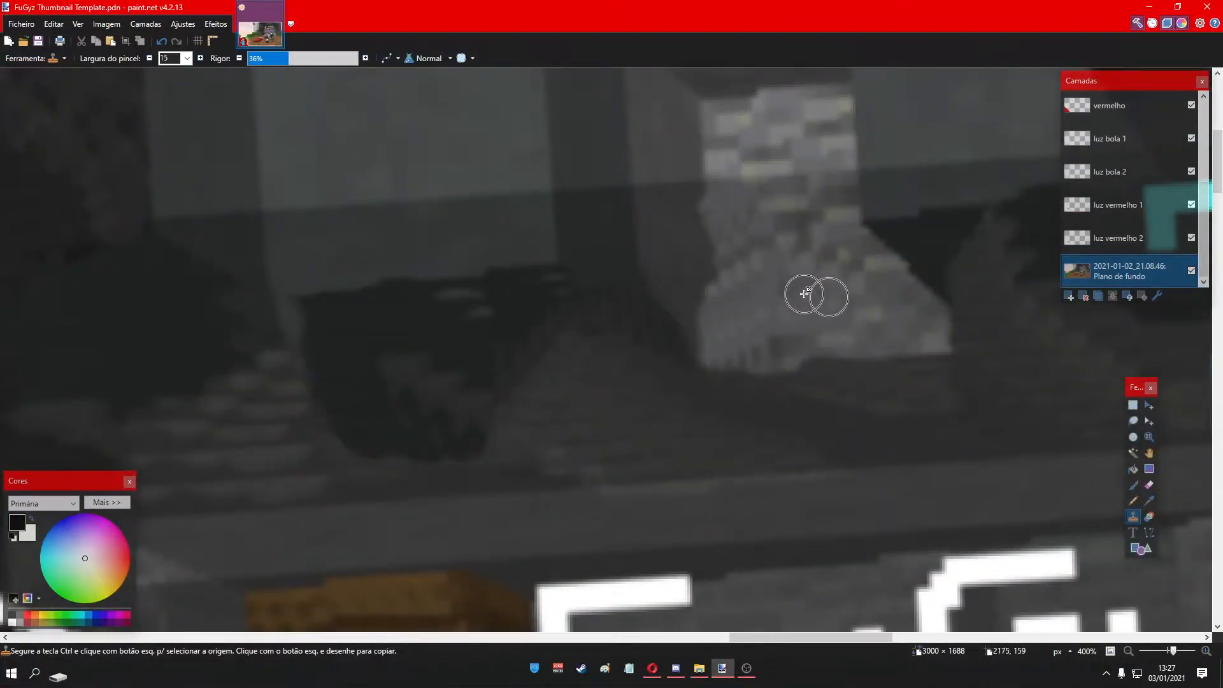
pyautogui.scroll(-6, 805, 293)
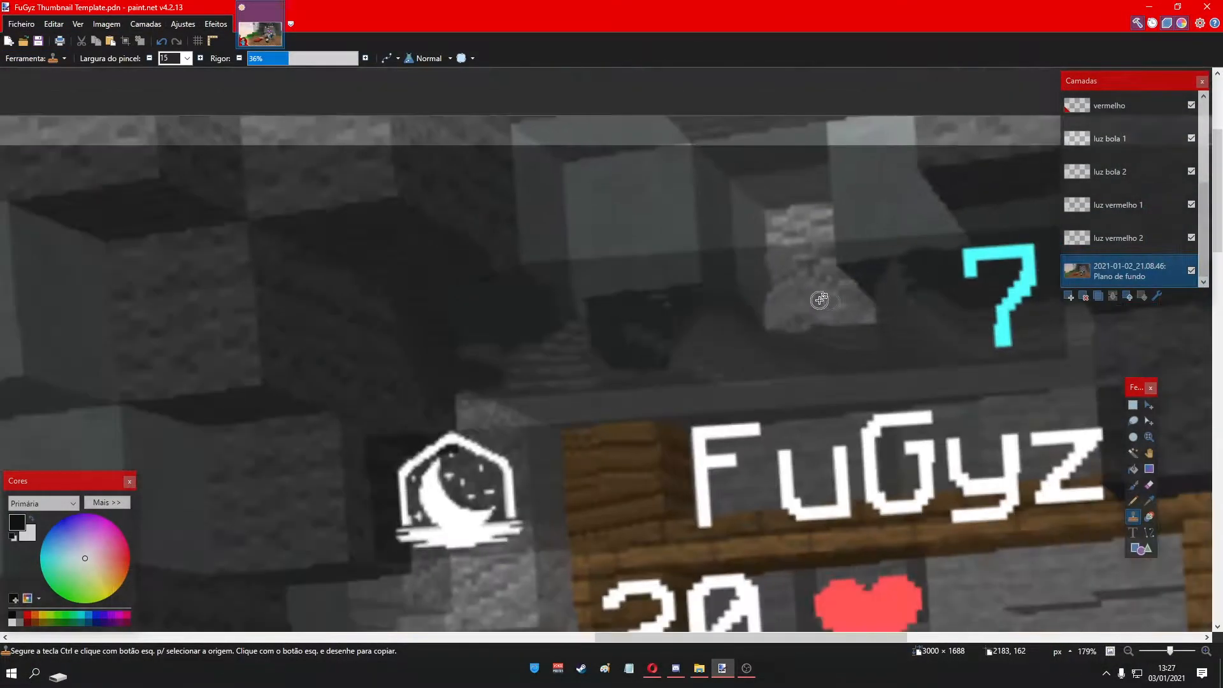
# - Clone dark wall texture over the stem and upper corner of the cyan "7", undoing the misaligned stroke
pyautogui.scroll(2, 948, 361)
pyautogui.scroll(3, 948, 361)
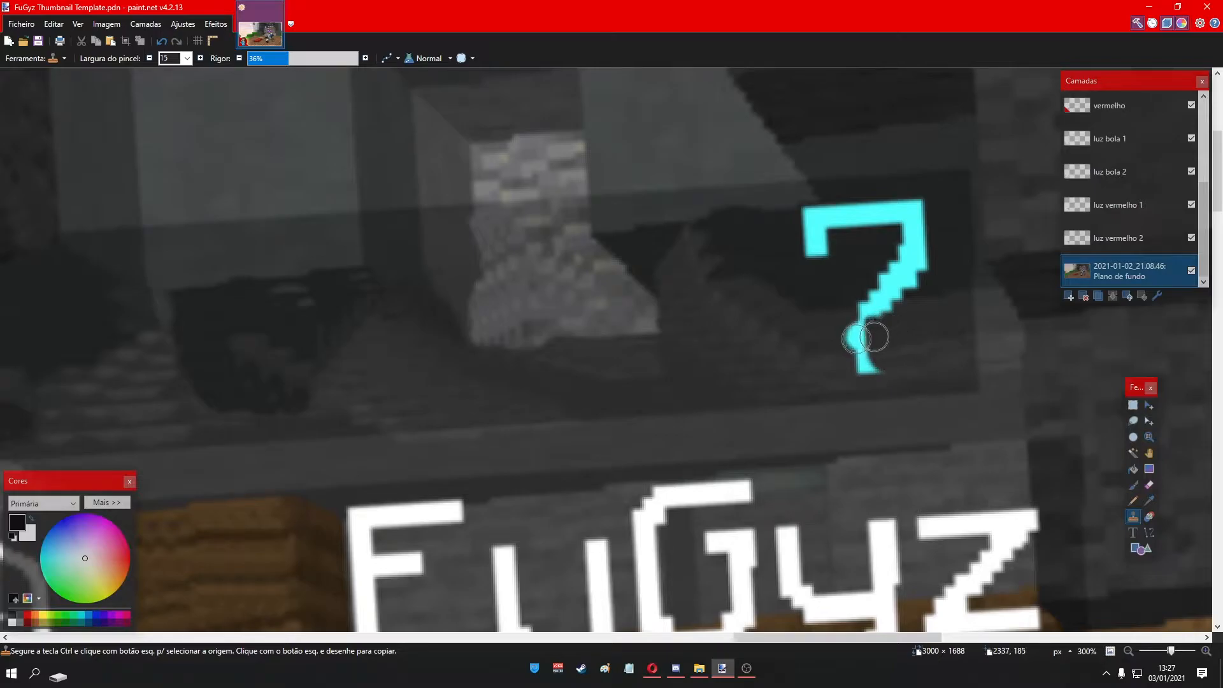
pyautogui.moveTo(871, 323)
pyautogui.mouseDown()
pyautogui.moveTo(855, 296)
pyautogui.moveTo(923, 244)
pyautogui.moveTo(876, 227)
pyautogui.moveTo(877, 207)
pyautogui.moveTo(839, 233)
pyautogui.mouseUp()
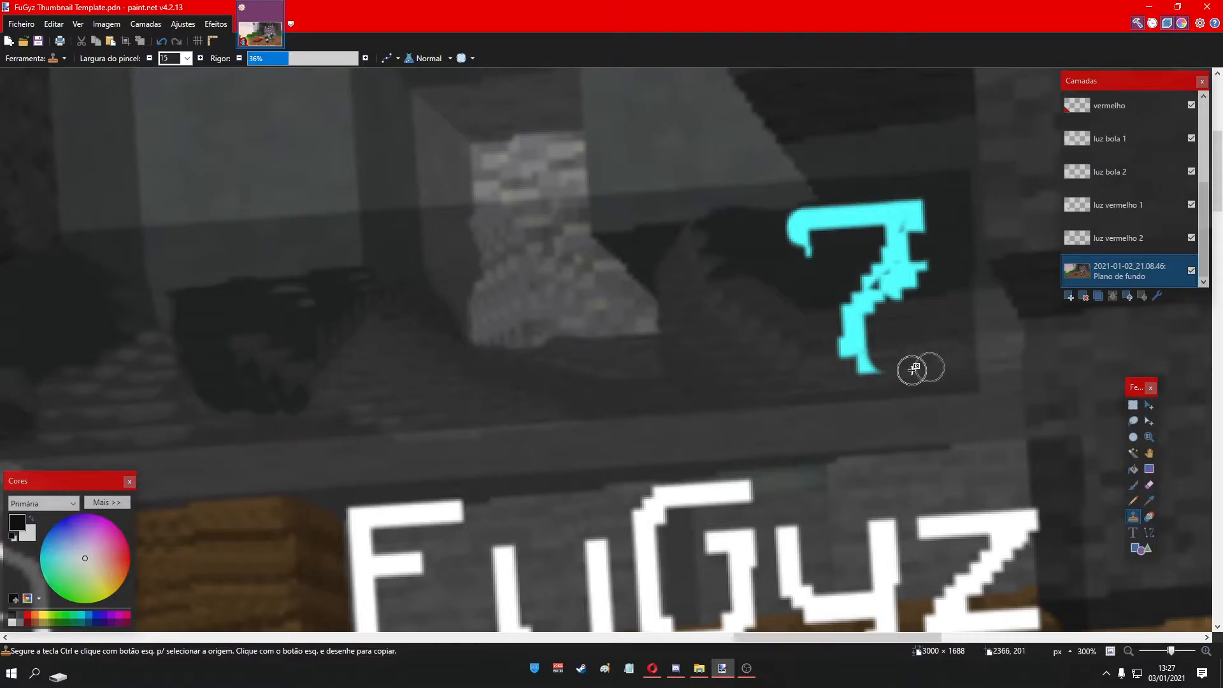
pyautogui.hotkey('ctrl', 'z')
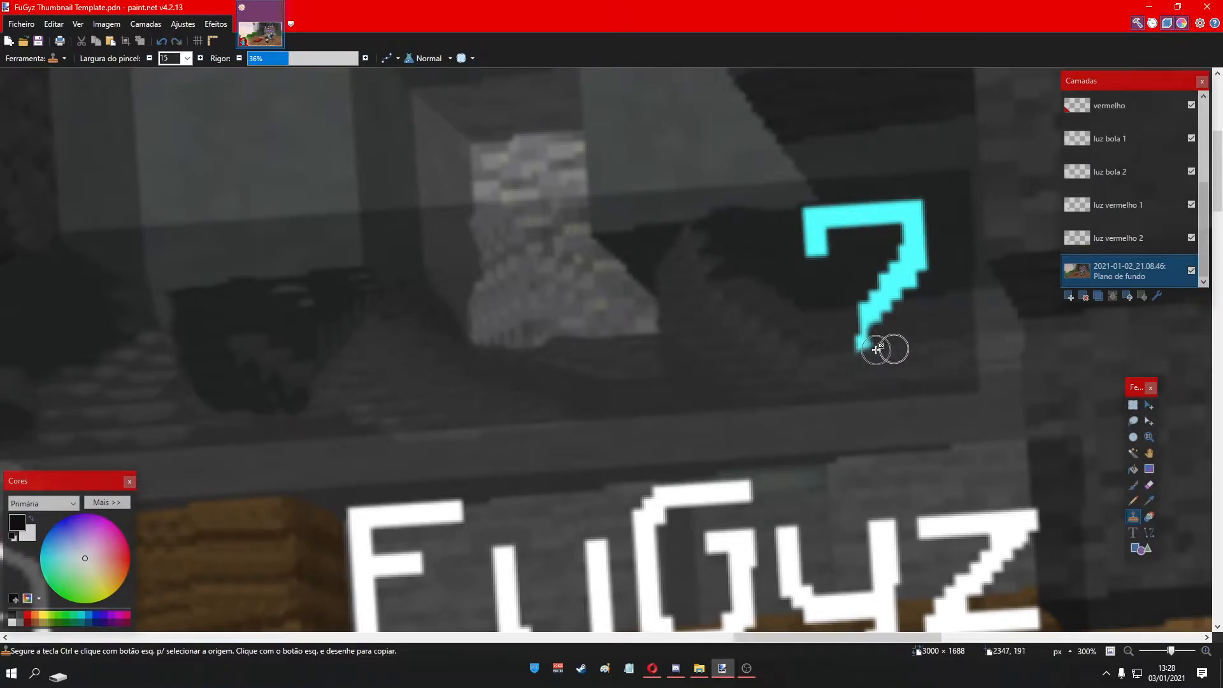
pyautogui.moveTo(863, 374)
pyautogui.mouseDown()
pyautogui.moveTo(857, 350)
pyautogui.moveTo(871, 338)
pyautogui.moveTo(857, 336)
pyautogui.moveTo(877, 328)
pyautogui.moveTo(856, 318)
pyautogui.moveTo(897, 315)
pyautogui.moveTo(826, 286)
pyautogui.moveTo(857, 304)
pyautogui.moveTo(889, 291)
pyautogui.moveTo(854, 295)
pyautogui.mouseUp()
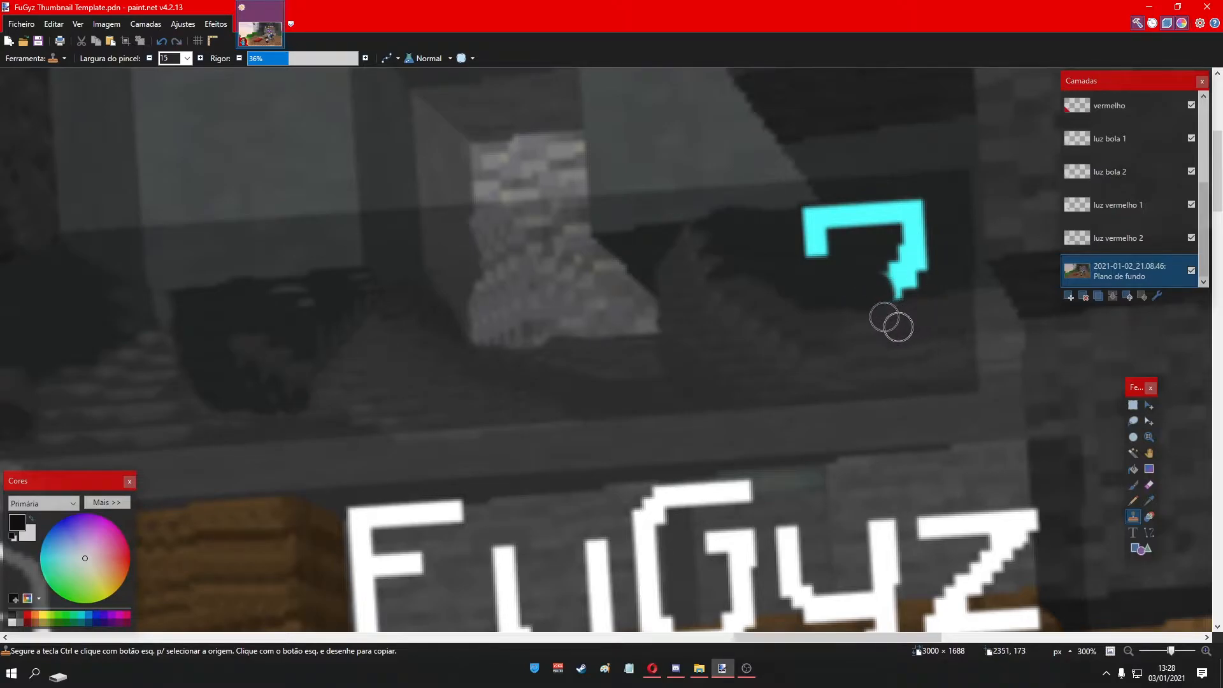
pyautogui.moveTo(928, 265)
pyautogui.mouseDown()
pyautogui.moveTo(931, 206)
pyautogui.moveTo(919, 281)
pyautogui.moveTo(919, 208)
pyautogui.moveTo(902, 211)
pyautogui.moveTo(915, 273)
pyautogui.moveTo(893, 216)
pyautogui.mouseUp()
pyautogui.scroll(-1, 827, 374)
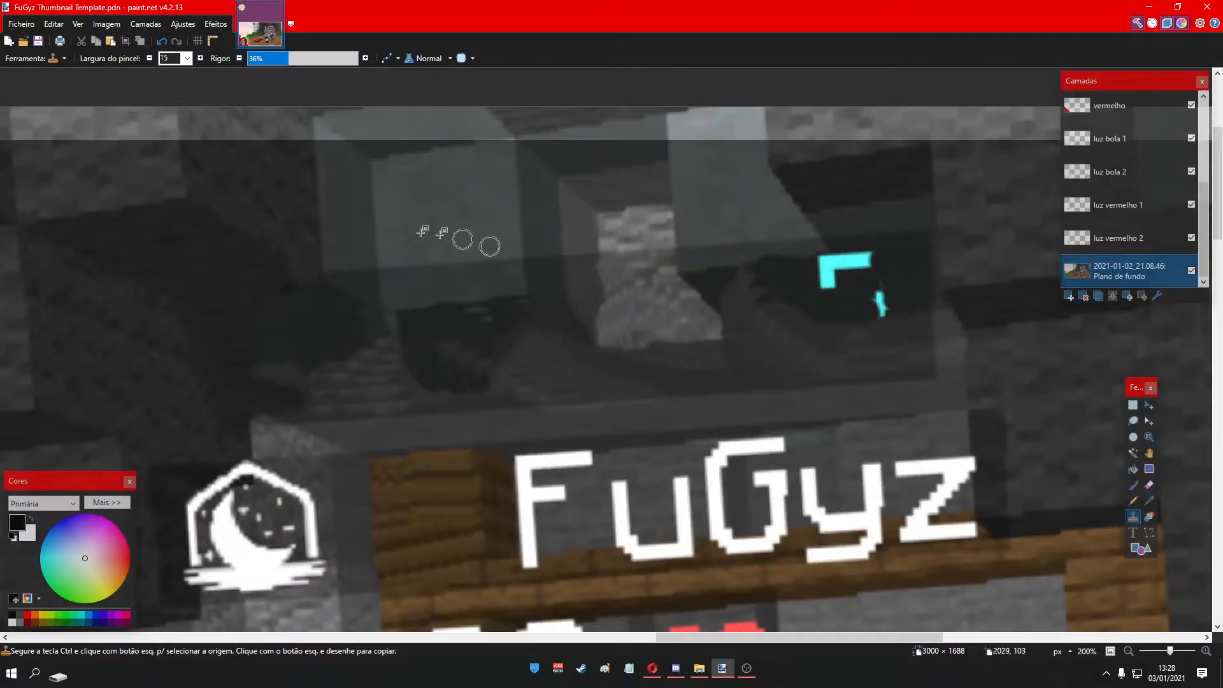
# - Cover the remaining top bar and hook of the cyan "7" with dark wall texture
pyautogui.scroll(2, 923, 276)
pyautogui.scroll(3, 730, 338)
pyautogui.scroll(-2, 730, 330)
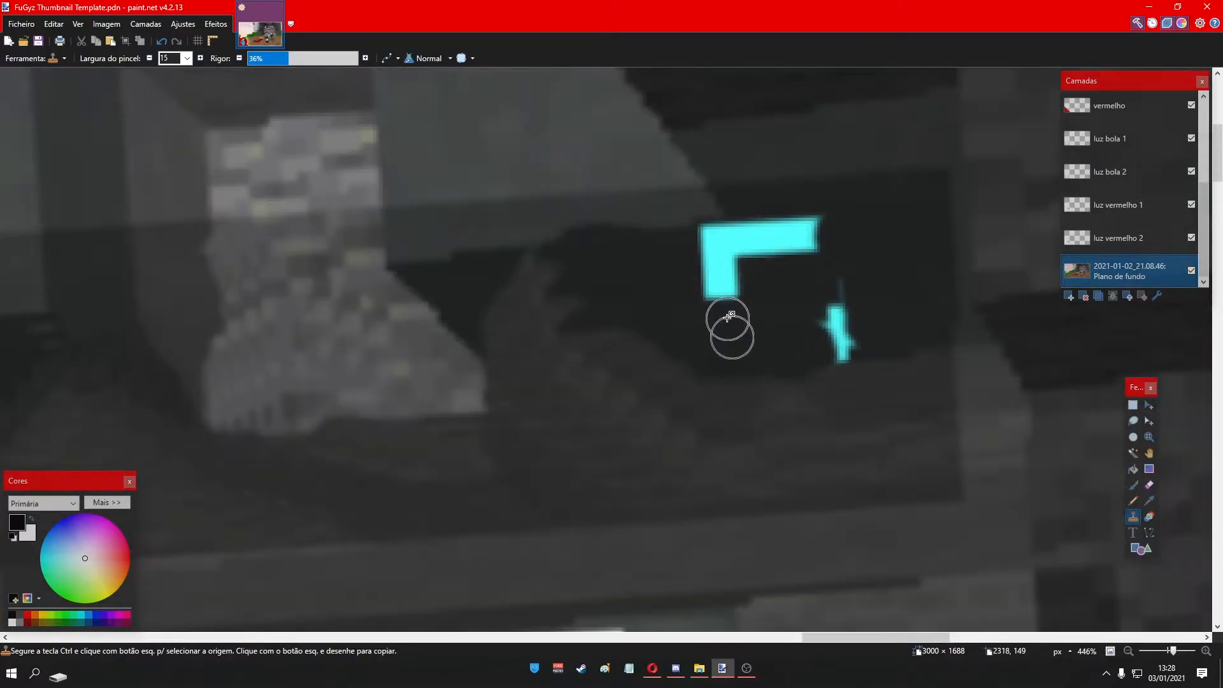
pyautogui.moveTo(736, 326)
pyautogui.mouseDown()
pyautogui.moveTo(728, 303)
pyautogui.moveTo(701, 289)
pyautogui.moveTo(740, 284)
pyautogui.moveTo(709, 268)
pyautogui.moveTo(732, 254)
pyautogui.moveTo(684, 239)
pyautogui.moveTo(739, 240)
pyautogui.moveTo(753, 255)
pyautogui.moveTo(741, 226)
pyautogui.moveTo(773, 244)
pyautogui.moveTo(771, 218)
pyautogui.moveTo(804, 254)
pyautogui.moveTo(811, 230)
pyautogui.moveTo(782, 228)
pyautogui.mouseUp()
pyautogui.scroll(-5, 879, 372)
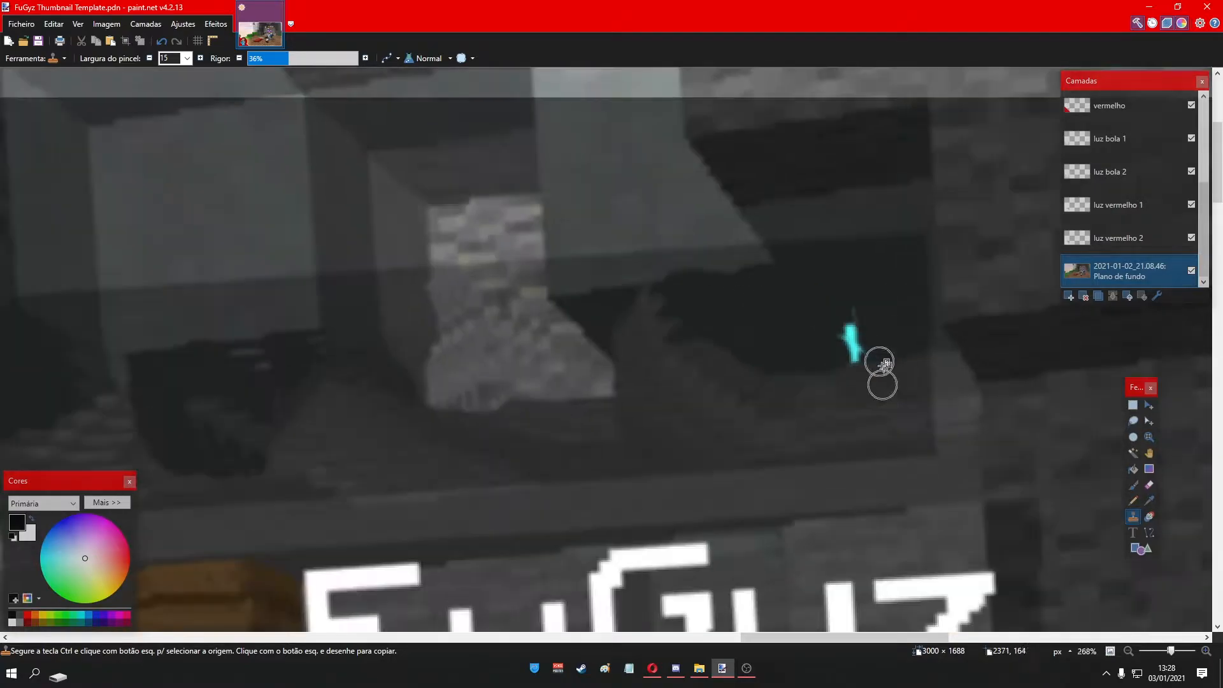
# - Resample the dark wall beside the last cyan fragment of the "7" and clone over it
pyautogui.scroll(-3, 930, 432)
pyautogui.scroll(8, 923, 388)
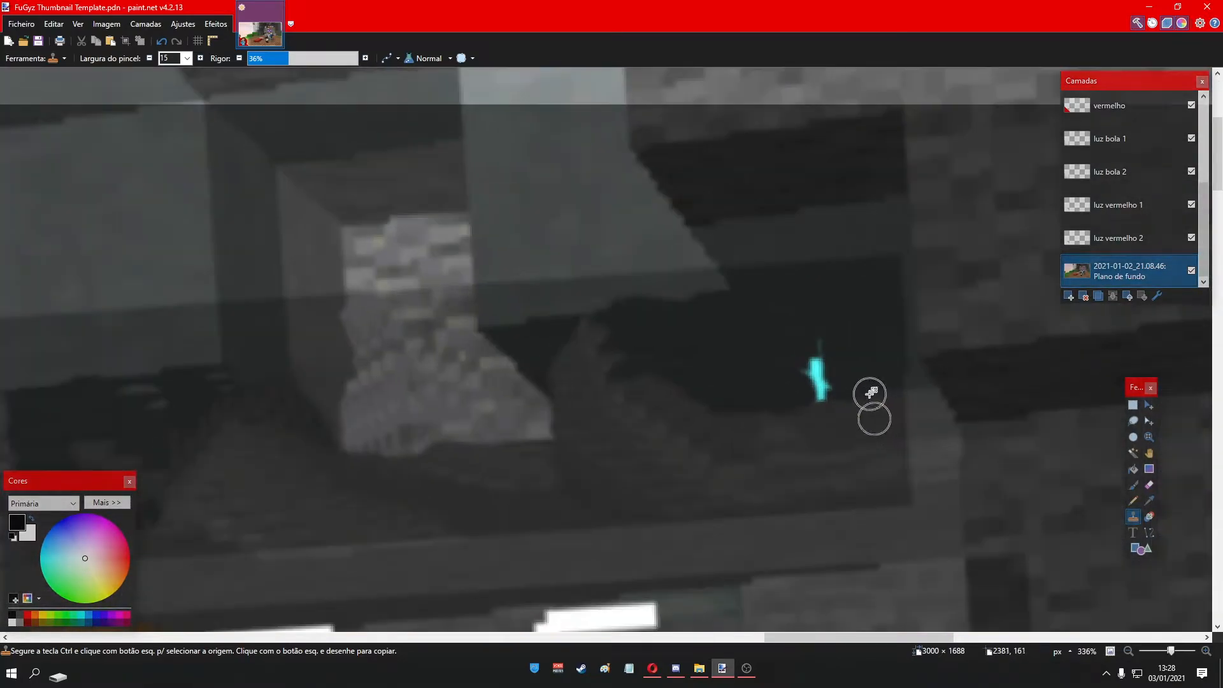
pyautogui.scroll(4, 870, 393)
pyautogui.keyDown('ctrl'); pyautogui.click(679, 308); pyautogui.keyUp('ctrl')
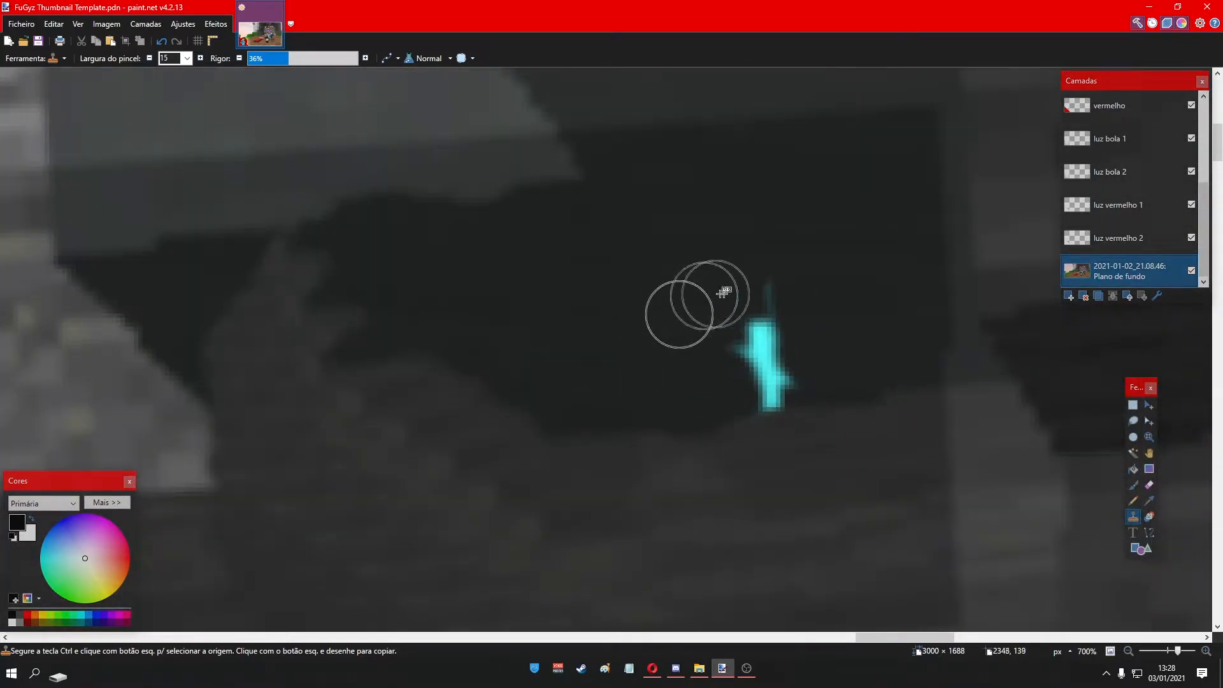
pyautogui.moveTo(738, 326)
pyautogui.mouseDown()
pyautogui.moveTo(755, 288)
pyautogui.moveTo(748, 349)
pyautogui.moveTo(754, 371)
pyautogui.moveTo(776, 363)
pyautogui.moveTo(754, 390)
pyautogui.mouseUp()
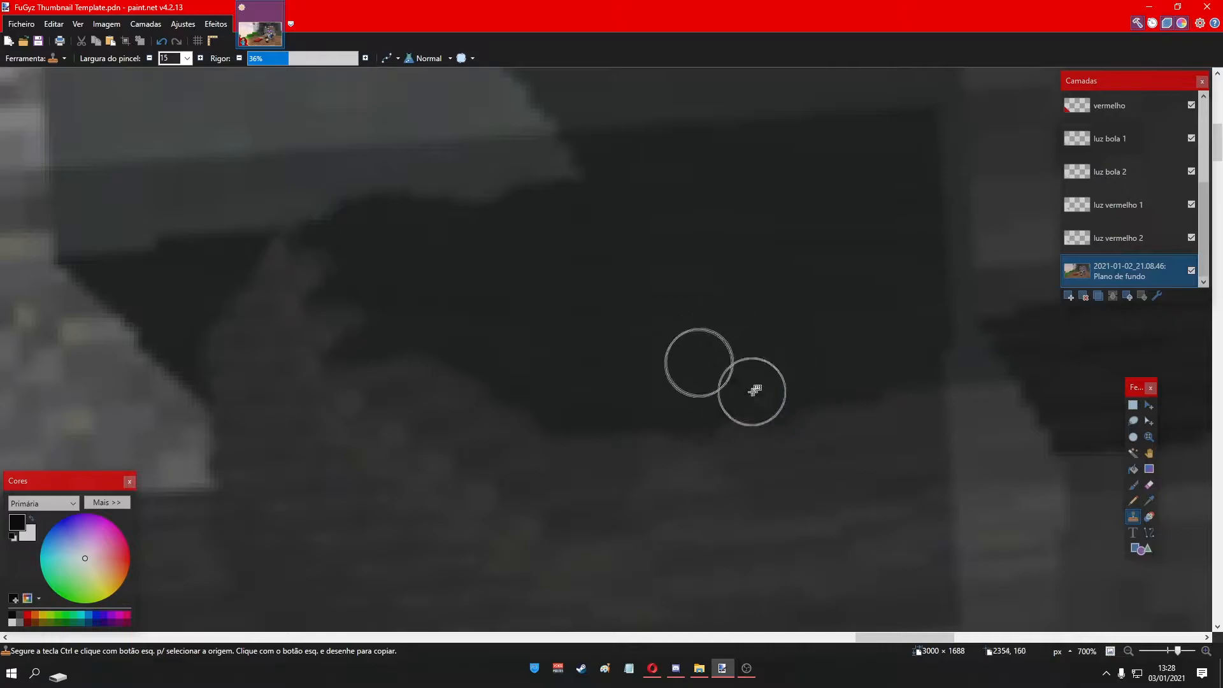
pyautogui.scroll(-8, 1062, 381)
pyautogui.scroll(-6, 1062, 384)
pyautogui.scroll(5, 1135, 411)
pyautogui.scroll(-3, 890, 423)
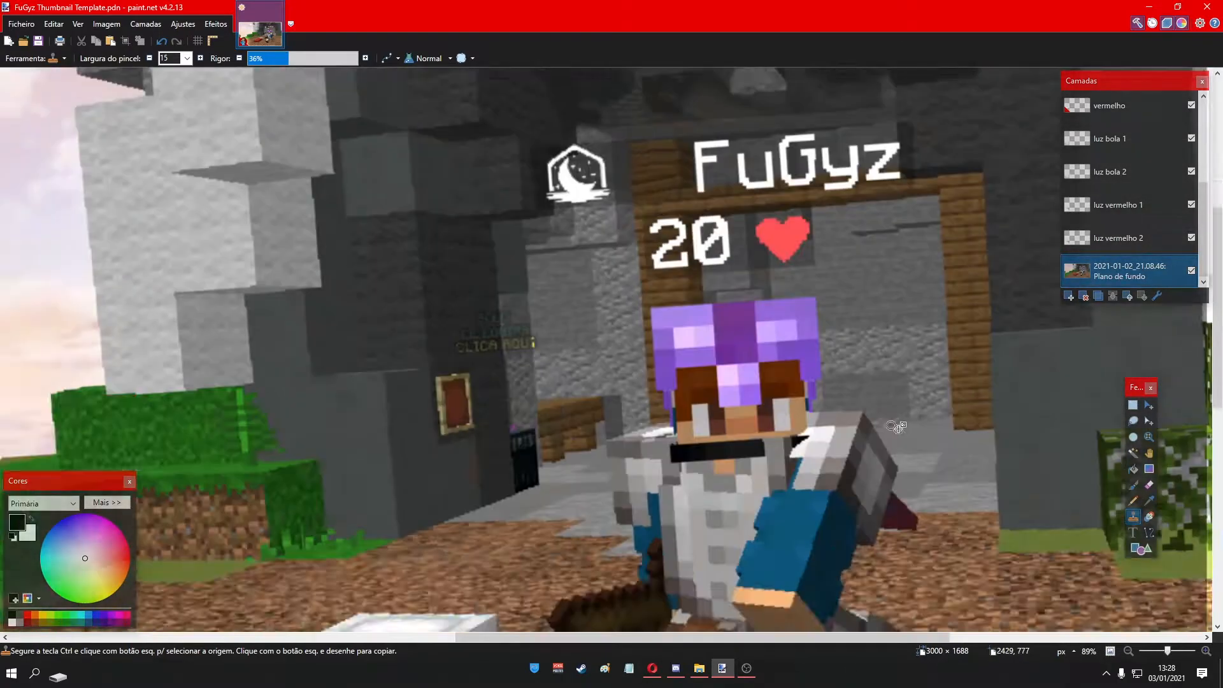
# - Set the Clone Stamp brush width to 45 and cover the "LOJA DE ITENS CLICA AQUI" sign with plain wall texture
pyautogui.scroll(-3, 894, 428)
pyautogui.scroll(6, 1045, 390)
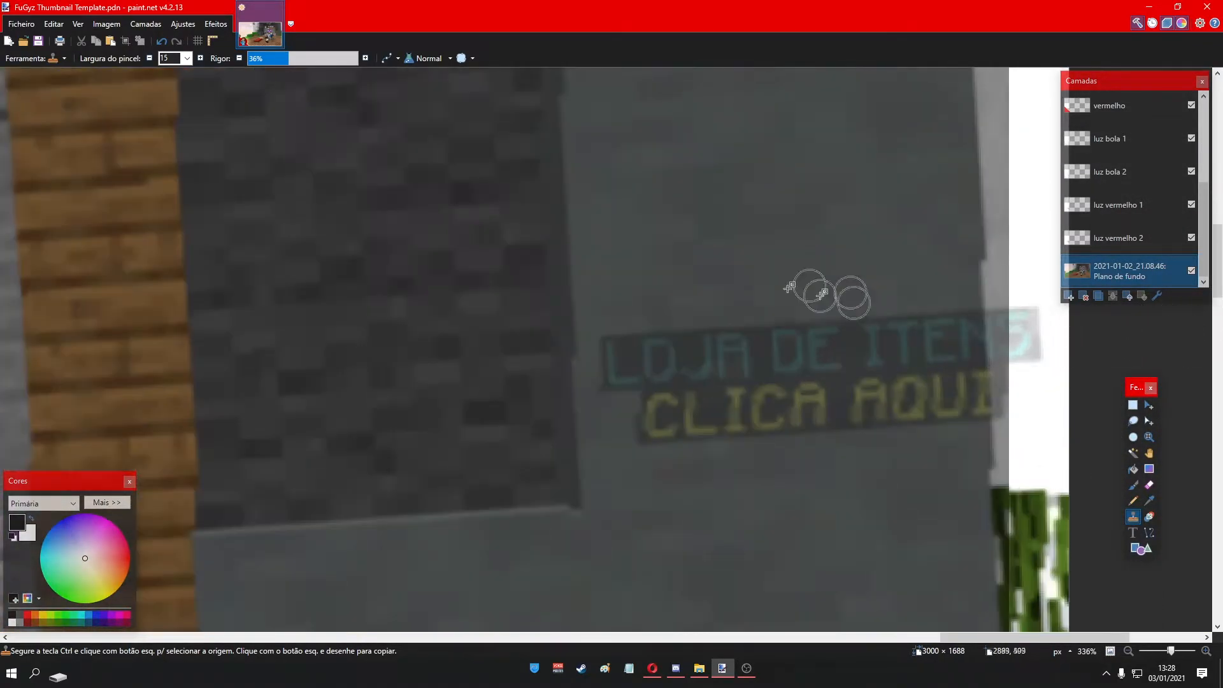
pyautogui.click(187, 58)
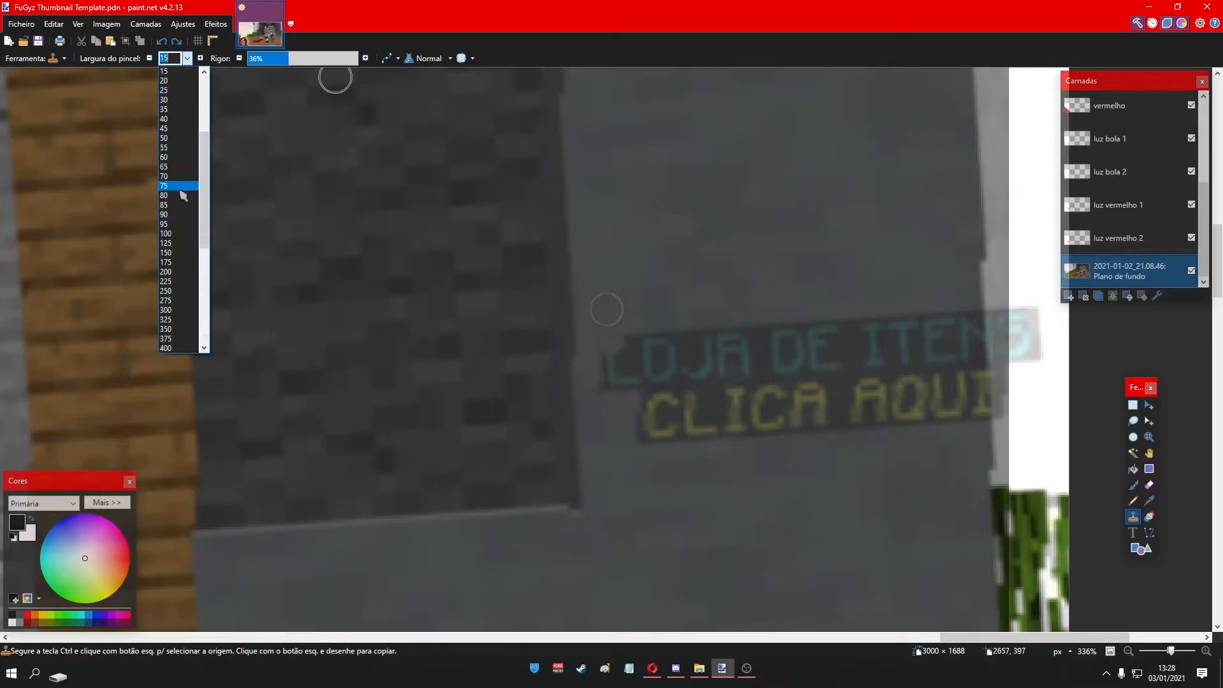
pyautogui.click(182, 142)
pyautogui.keyDown('ctrl'); pyautogui.click(619, 276); pyautogui.keyUp('ctrl')
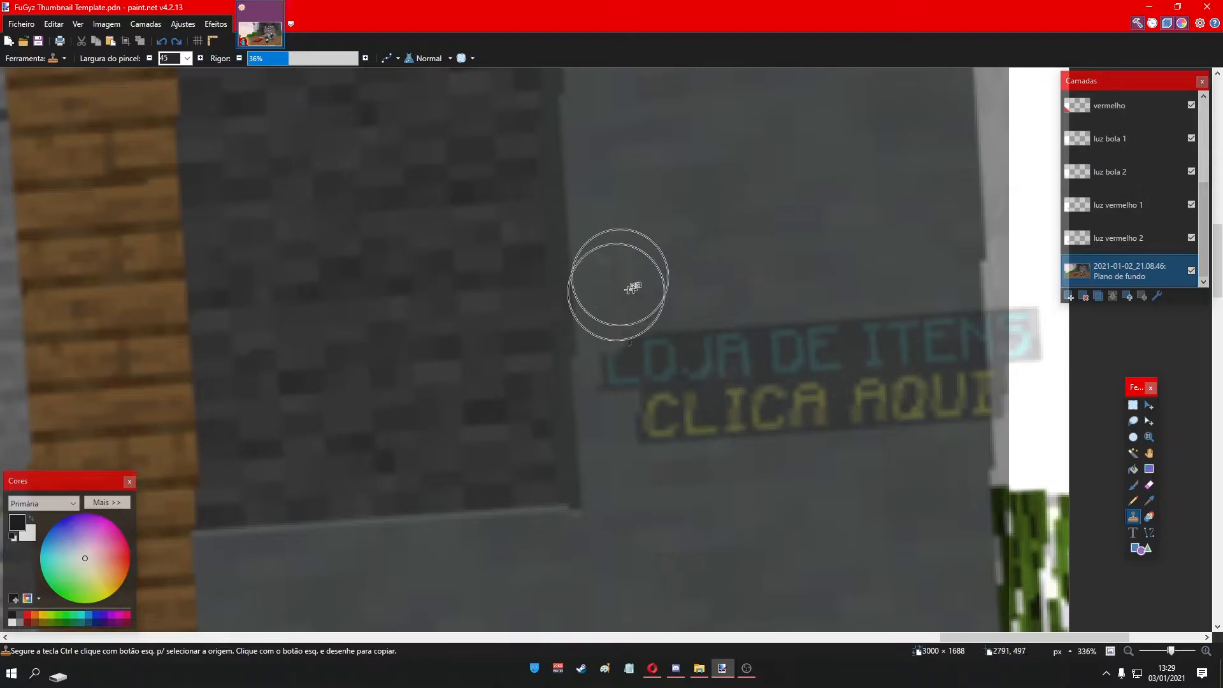
pyautogui.moveTo(619, 342)
pyautogui.mouseDown()
pyautogui.moveTo(802, 316)
pyautogui.moveTo(949, 314)
pyautogui.moveTo(1015, 335)
pyautogui.moveTo(950, 427)
pyautogui.moveTo(771, 390)
pyautogui.moveTo(634, 431)
pyautogui.moveTo(895, 409)
pyautogui.mouseUp()
pyautogui.scroll(-10, 1092, 464)
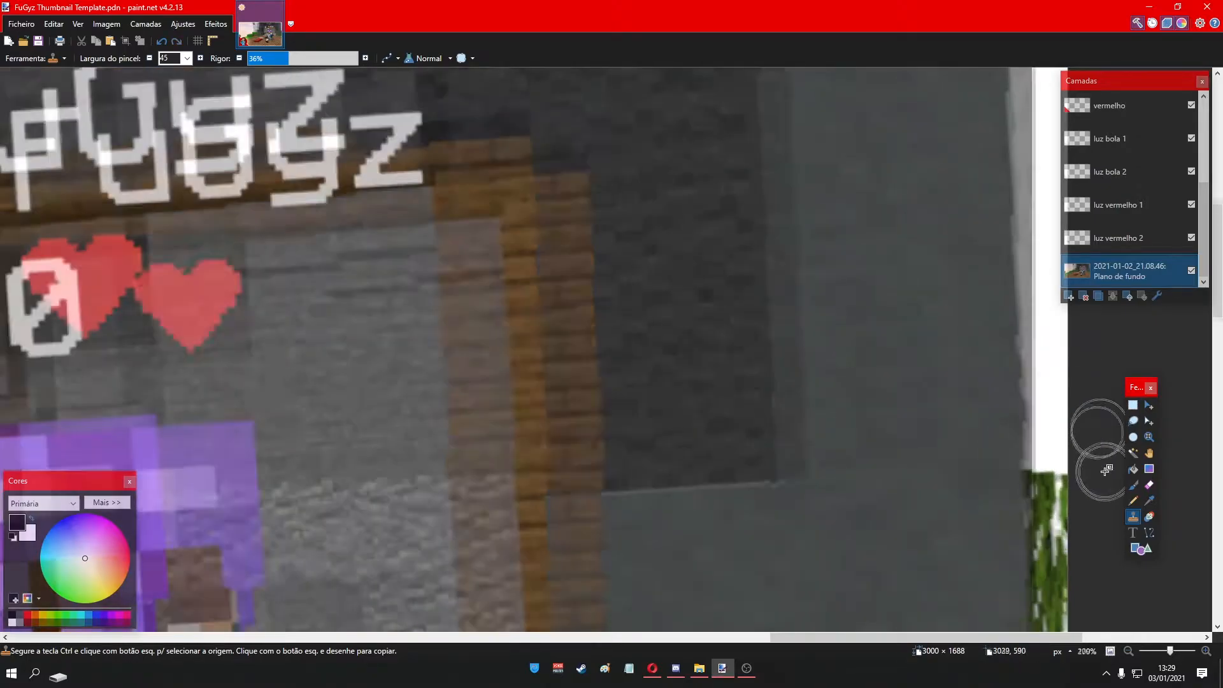
pyautogui.scroll(-1, 1088, 535)
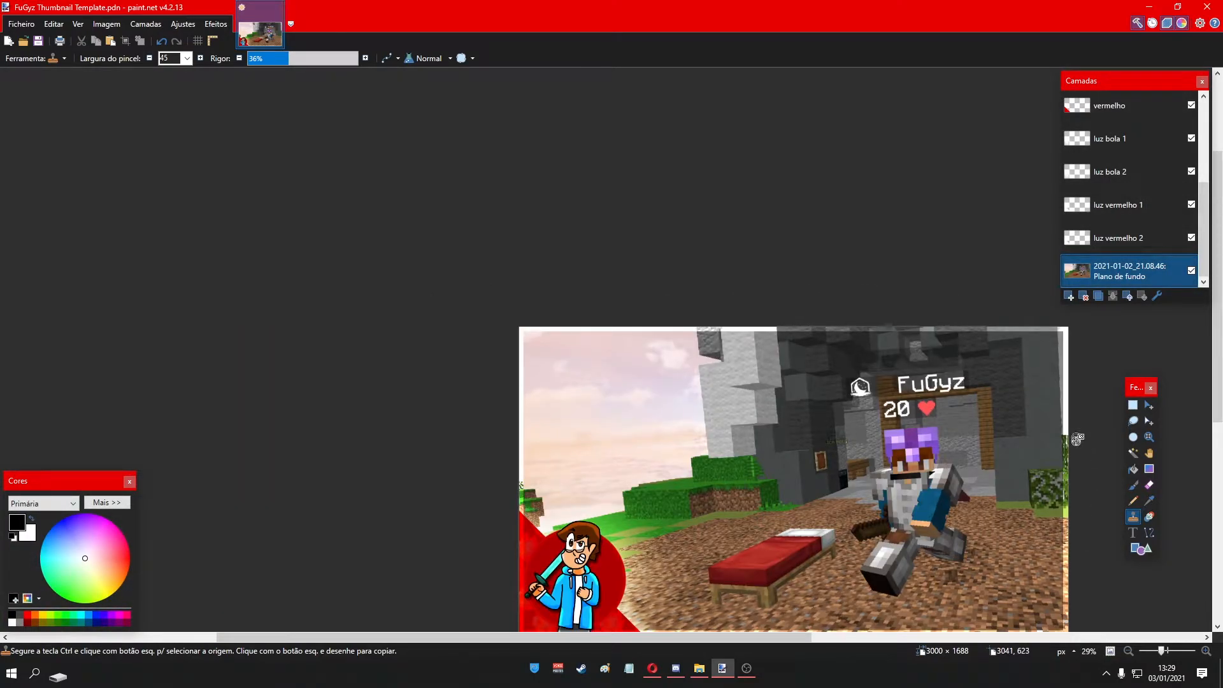
pyautogui.scroll(3, 974, 395)
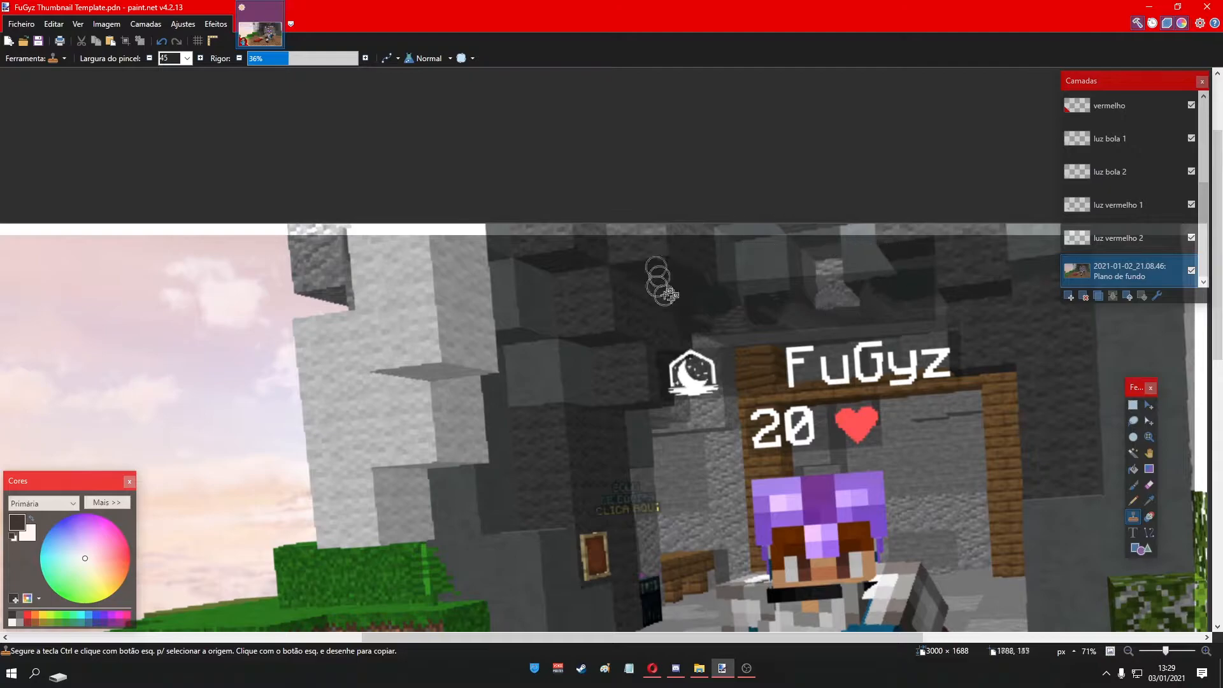
pyautogui.scroll(-3, 1019, 419)
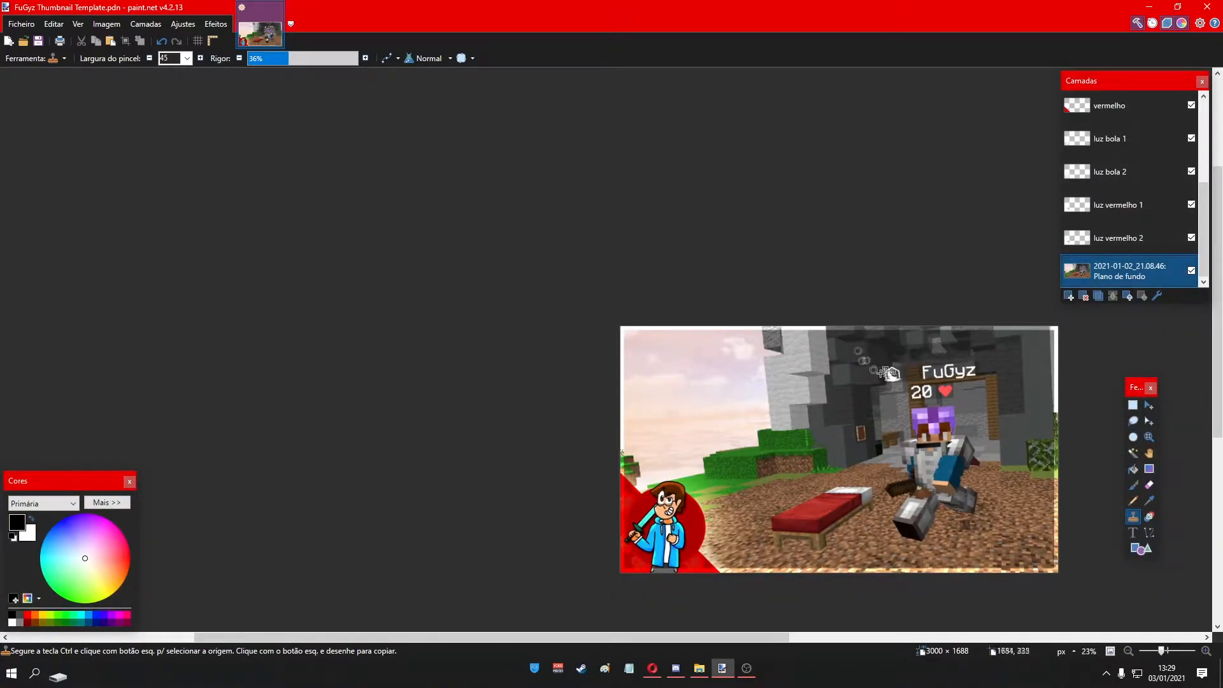
pyautogui.scroll(3, 869, 363)
pyautogui.scroll(-3, 954, 360)
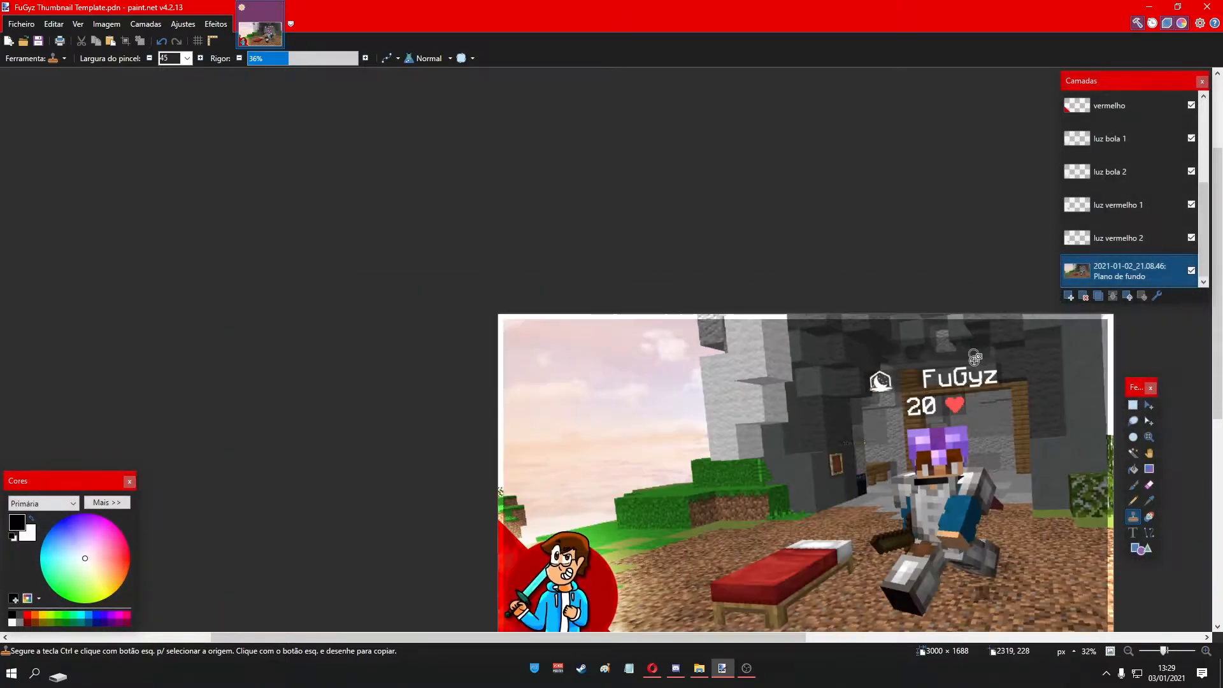
pyautogui.scroll(2, 965, 338)
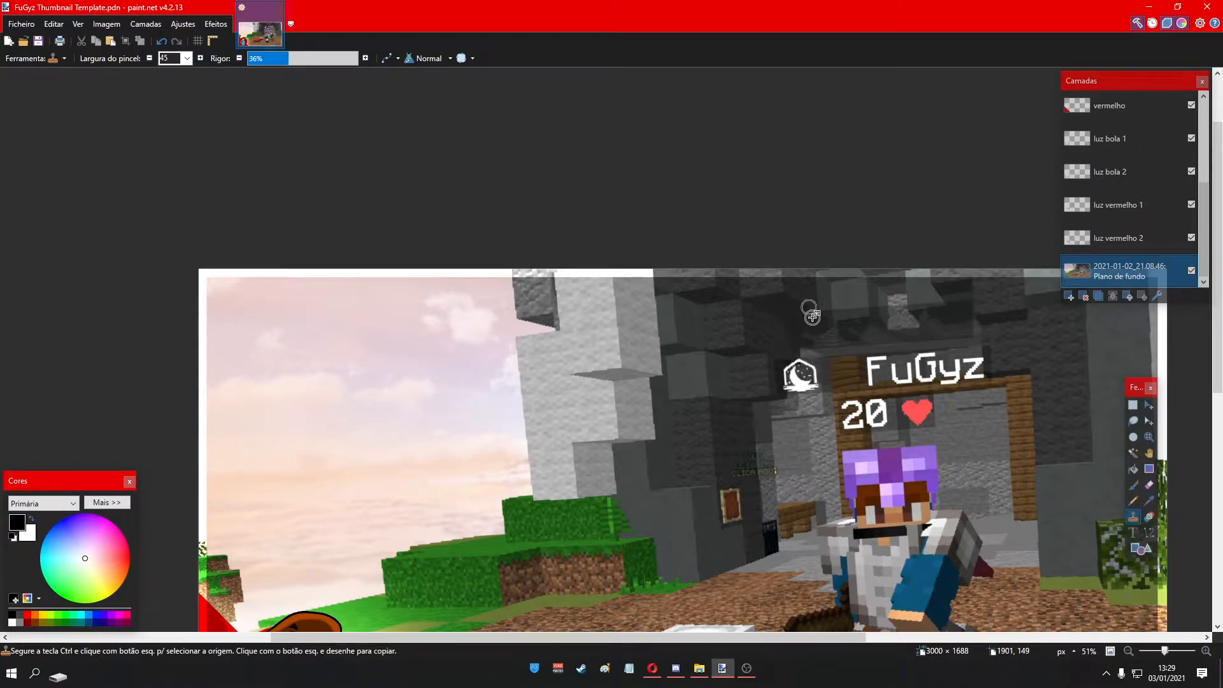
pyautogui.scroll(1, 841, 439)
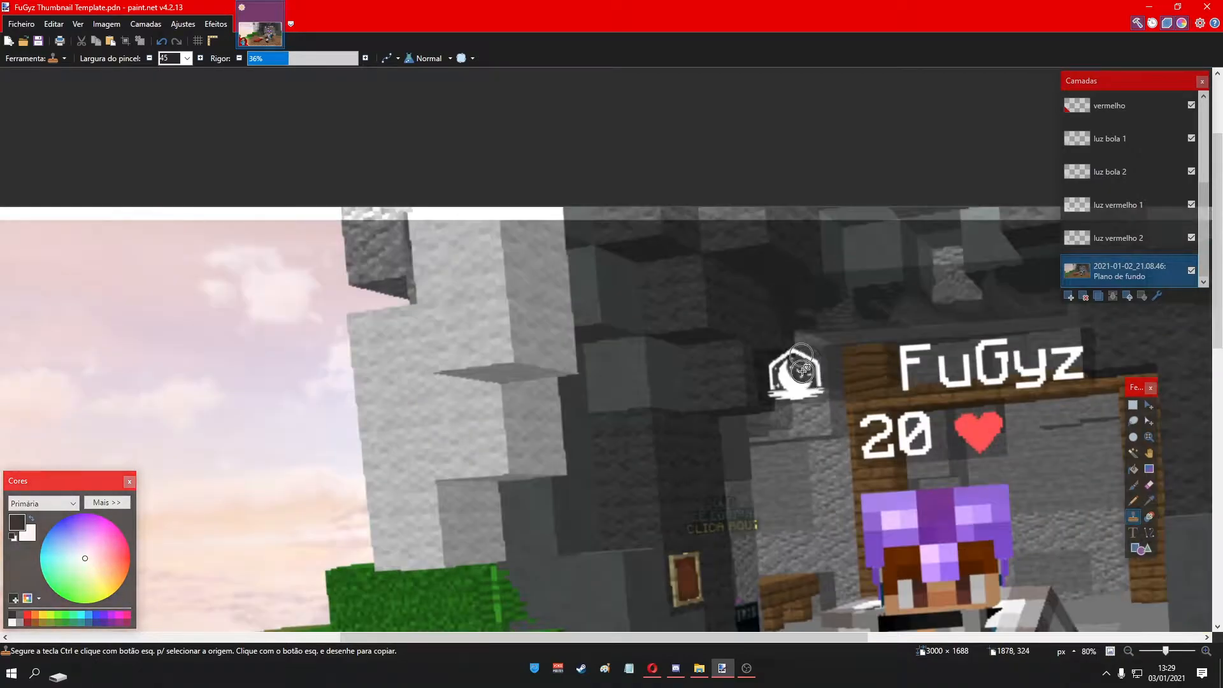
pyautogui.scroll(3, 848, 430)
pyautogui.scroll(-3, 918, 385)
pyautogui.scroll(3, 700, 280)
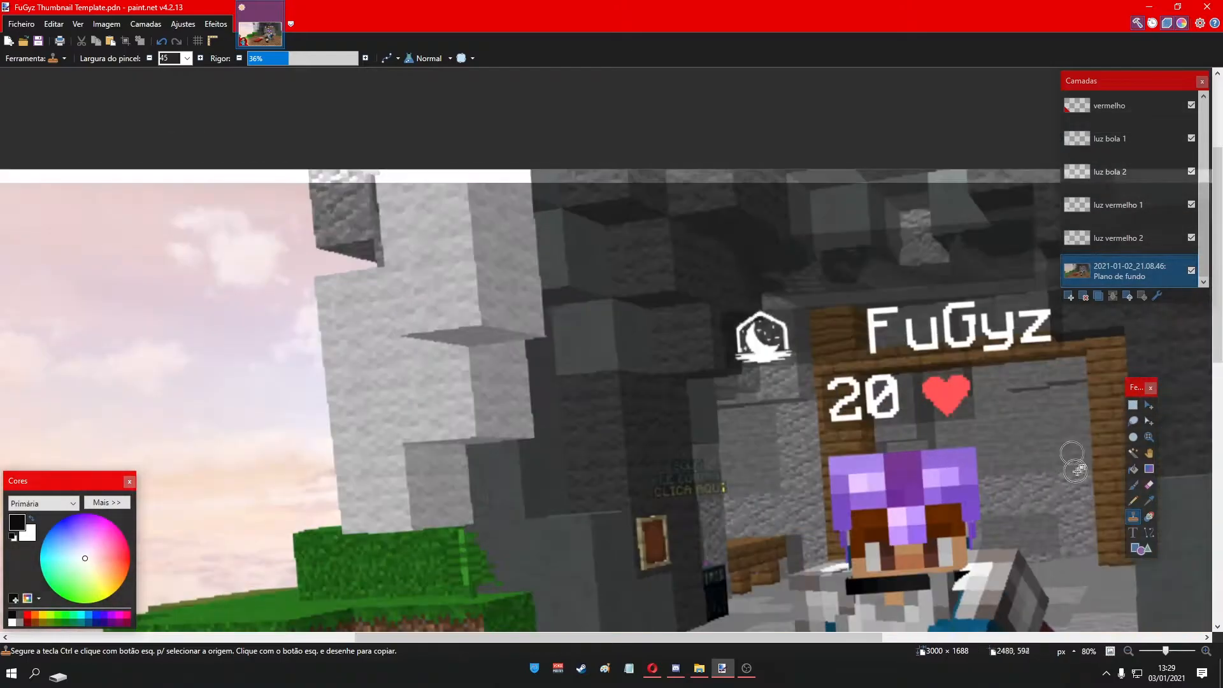
pyautogui.scroll(-3, 968, 414)
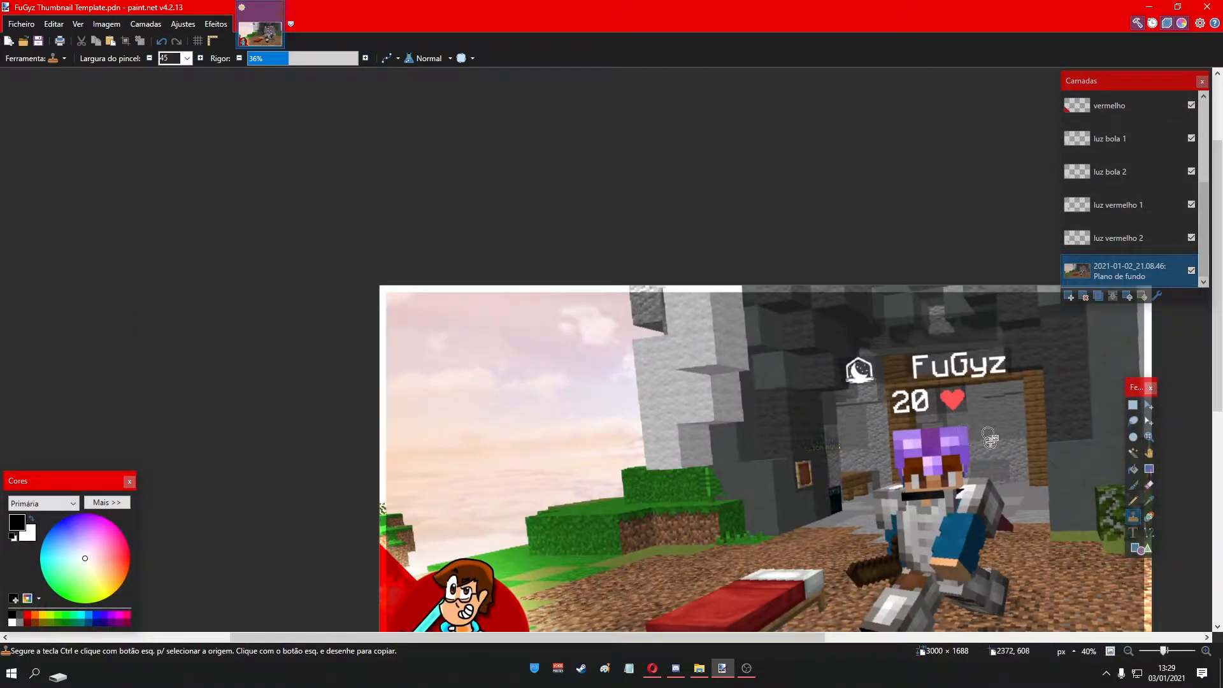
# - Outline the white moon emblem beside the player's name tag with a Lasso selection
pyautogui.scroll(4, 990, 440)
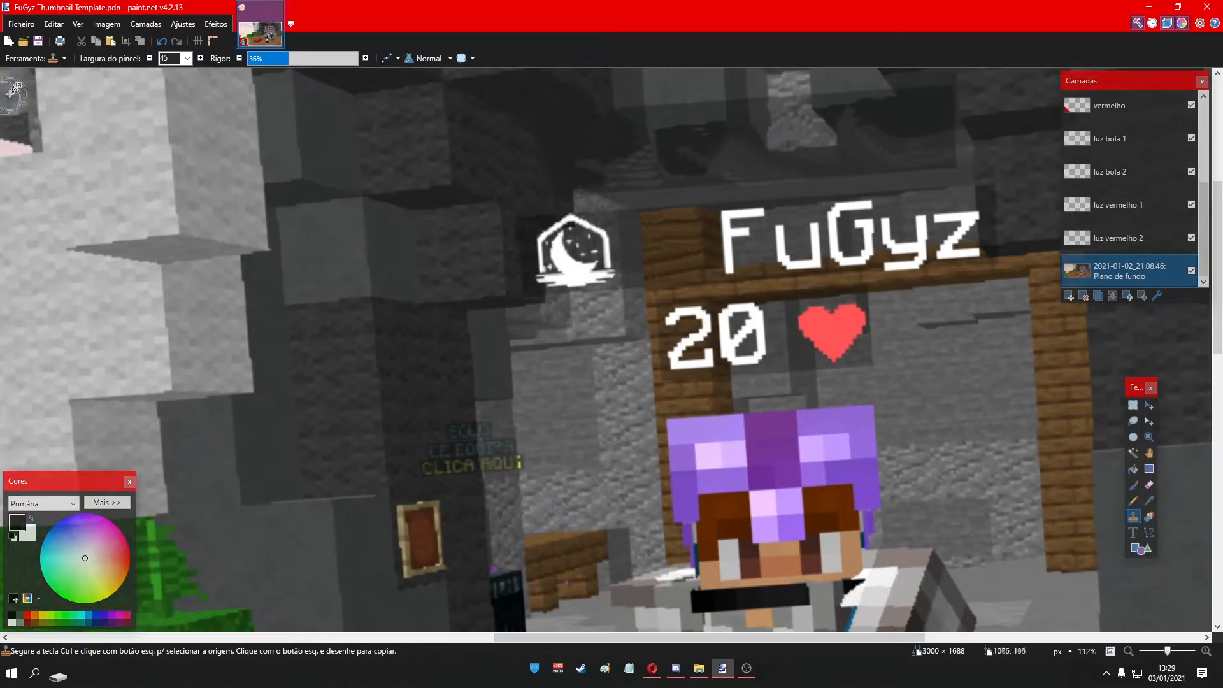
pyautogui.click(54, 58)
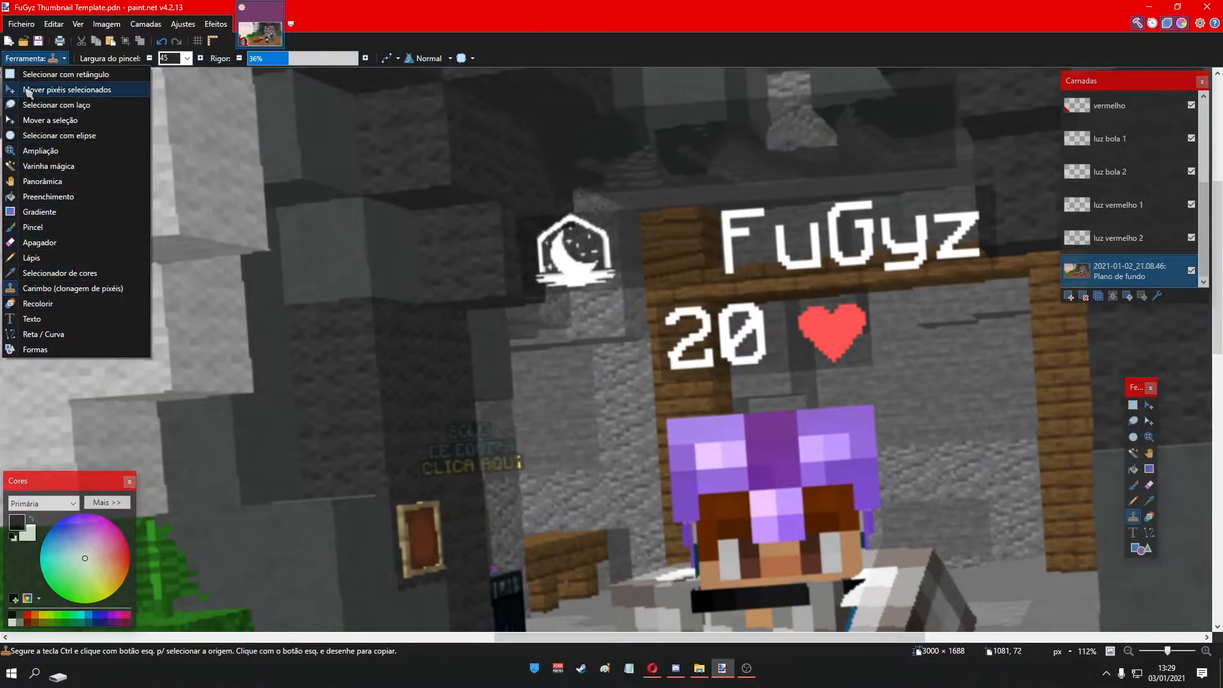
pyautogui.click(44, 104)
pyautogui.scroll(3, 624, 270)
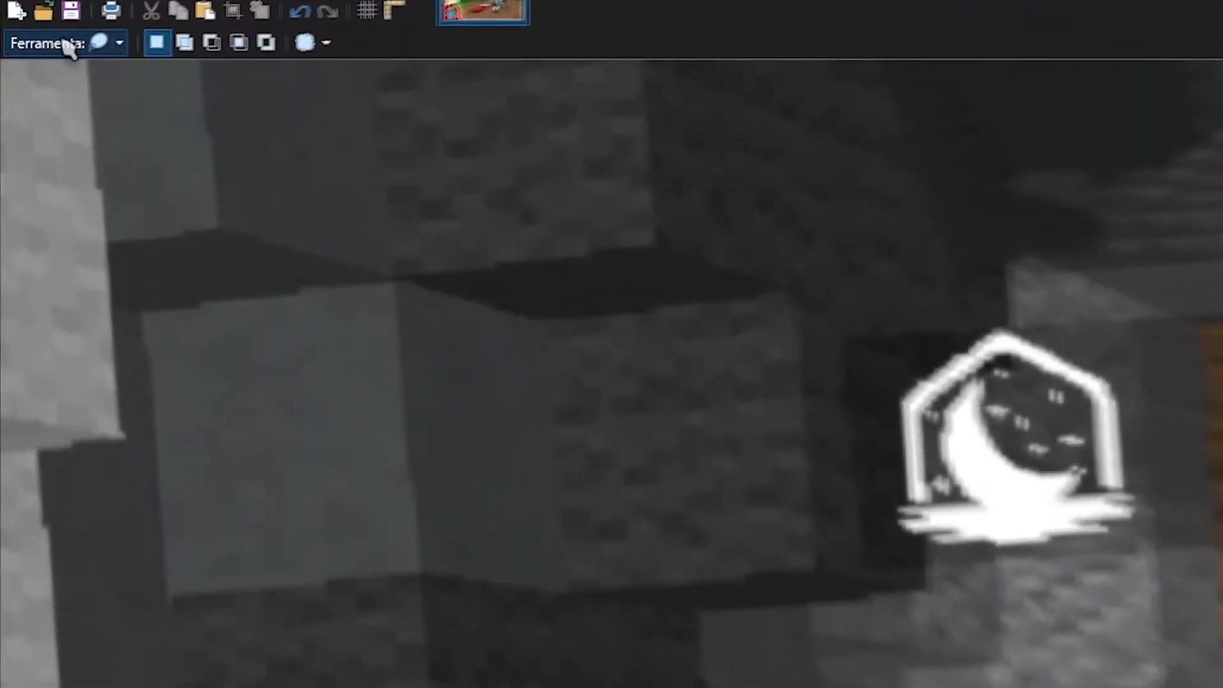
pyautogui.click(35, 57)
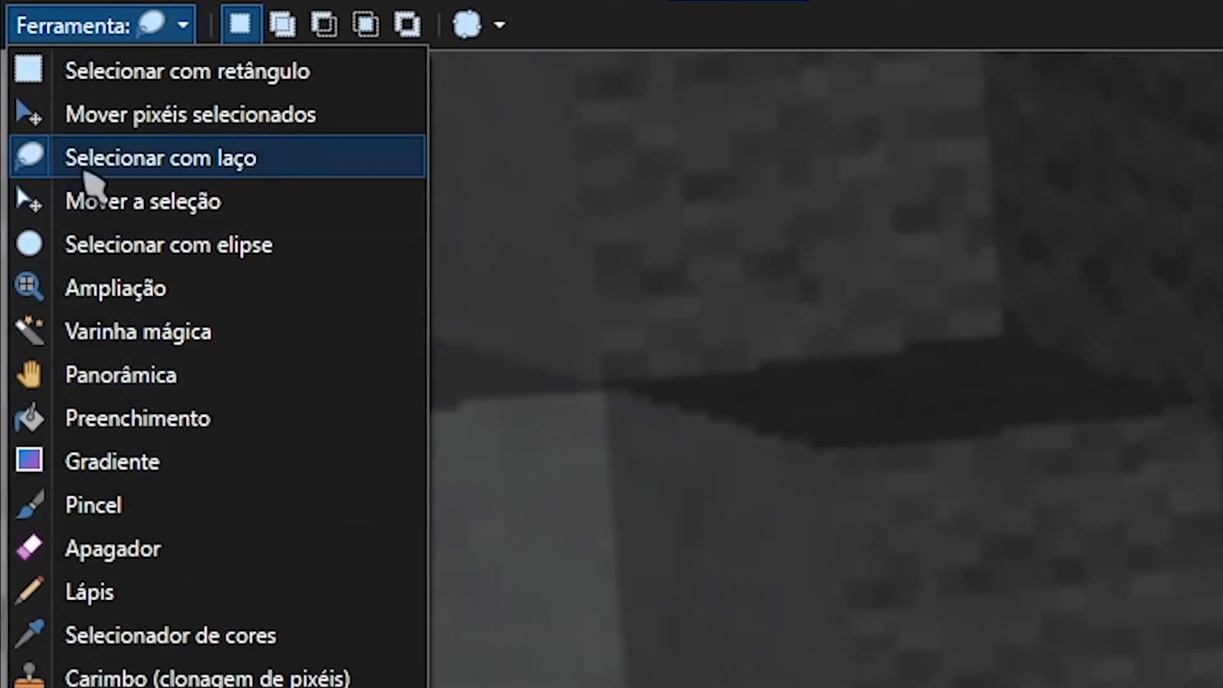
pyautogui.click(82, 160)
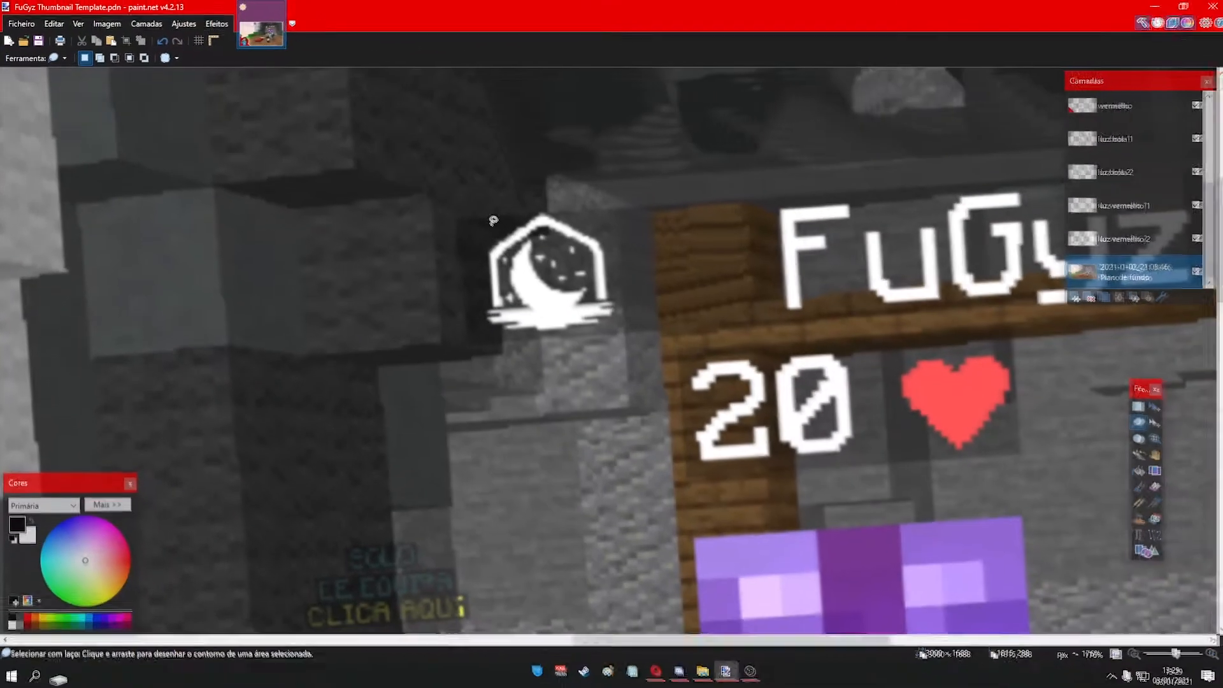
pyautogui.moveTo(490, 225); pyautogui.dragTo(479, 260)
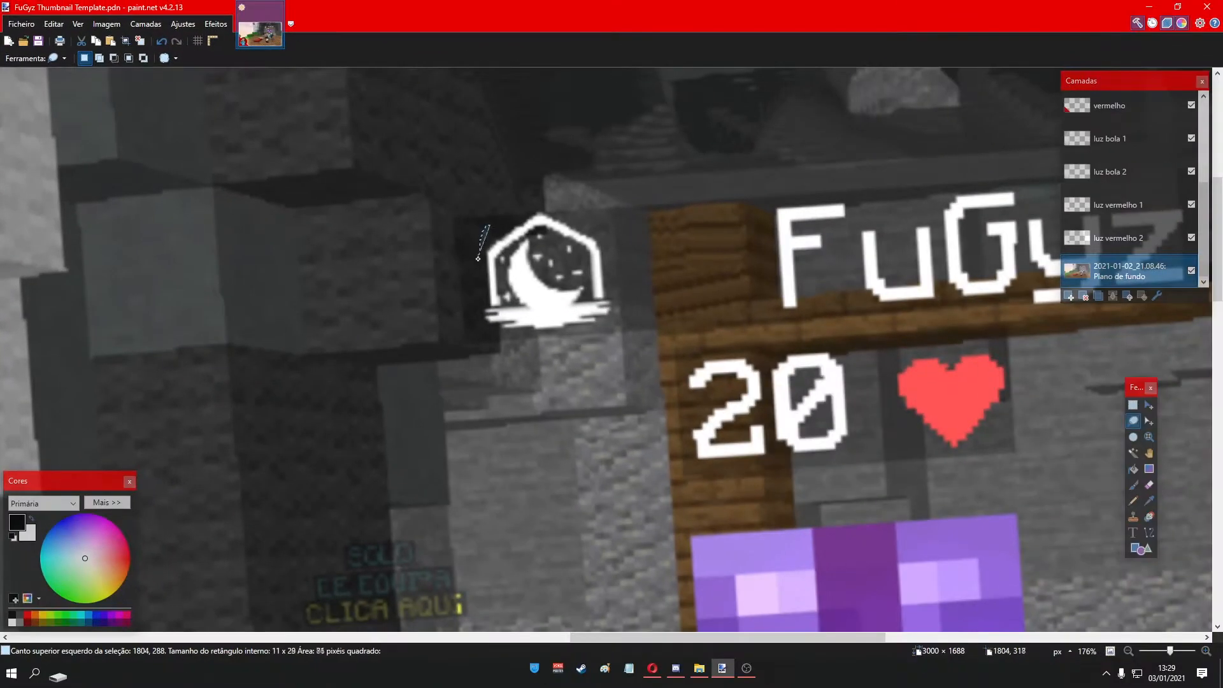
pyautogui.moveTo(488, 331)
pyautogui.mouseDown()
pyautogui.moveTo(538, 341)
pyautogui.moveTo(629, 331)
pyautogui.moveTo(613, 201)
pyautogui.mouseUp()
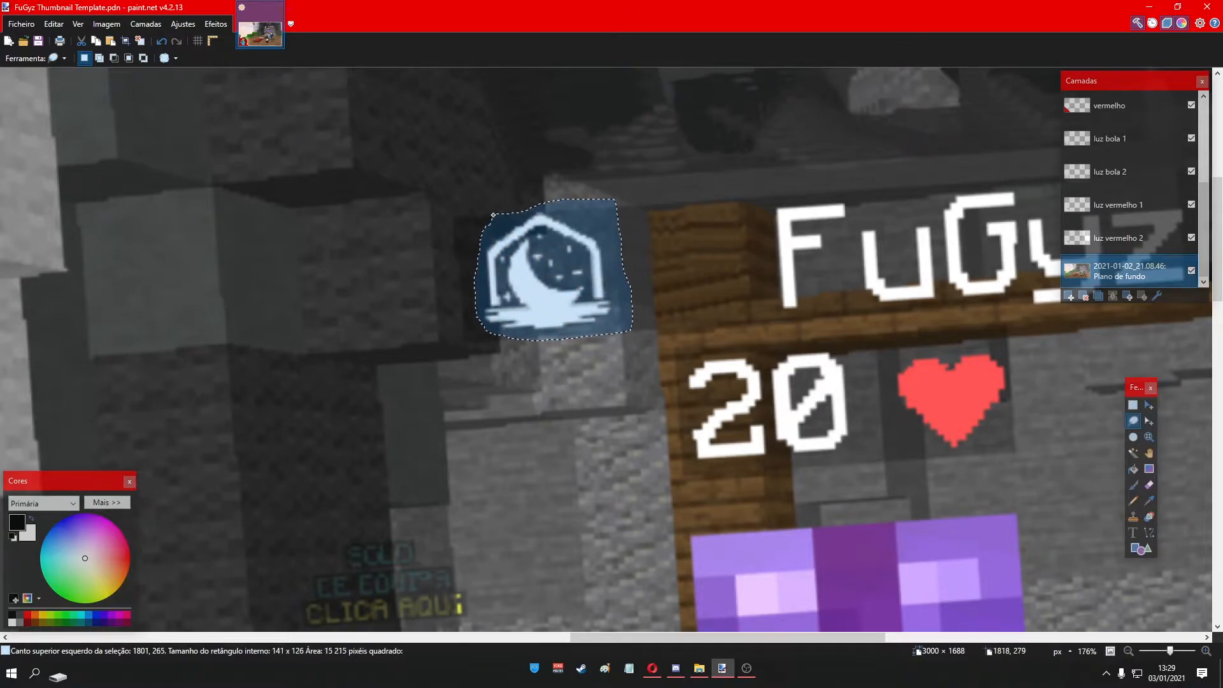
# - Add the floating player name, the "20" and the red heart to the lasso selection, undoing the misdrawn outline around the name
pyautogui.scroll(-5, 680, 260)
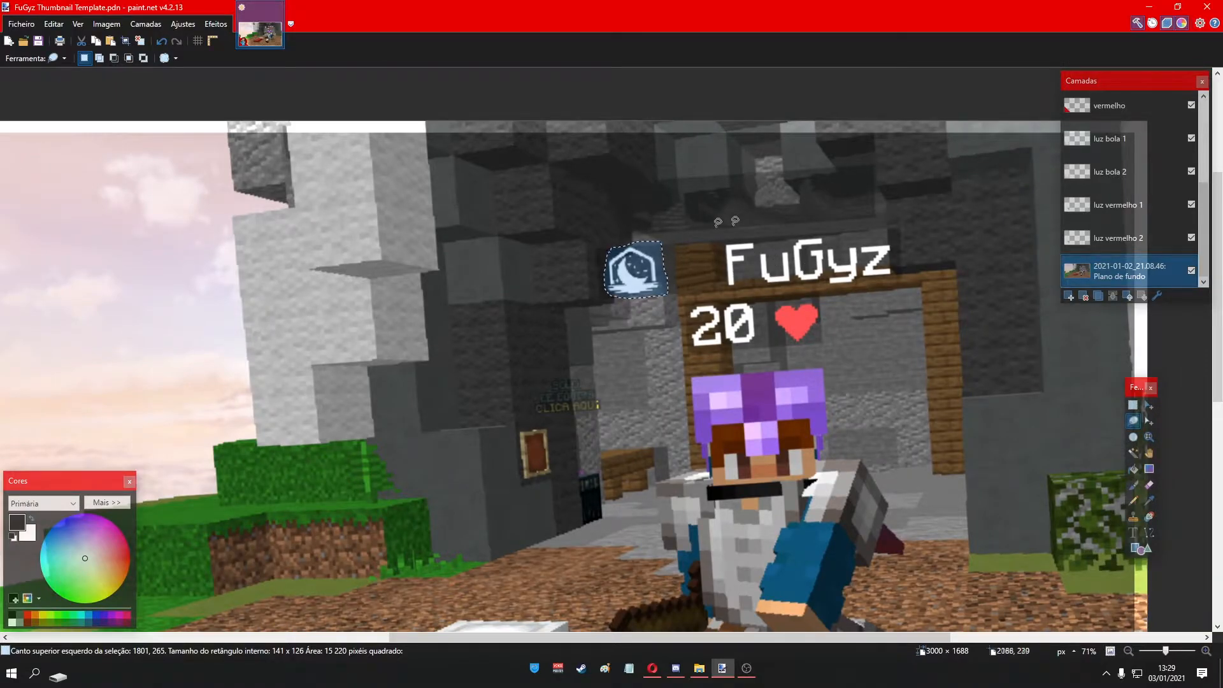
pyautogui.scroll(3, 804, 257)
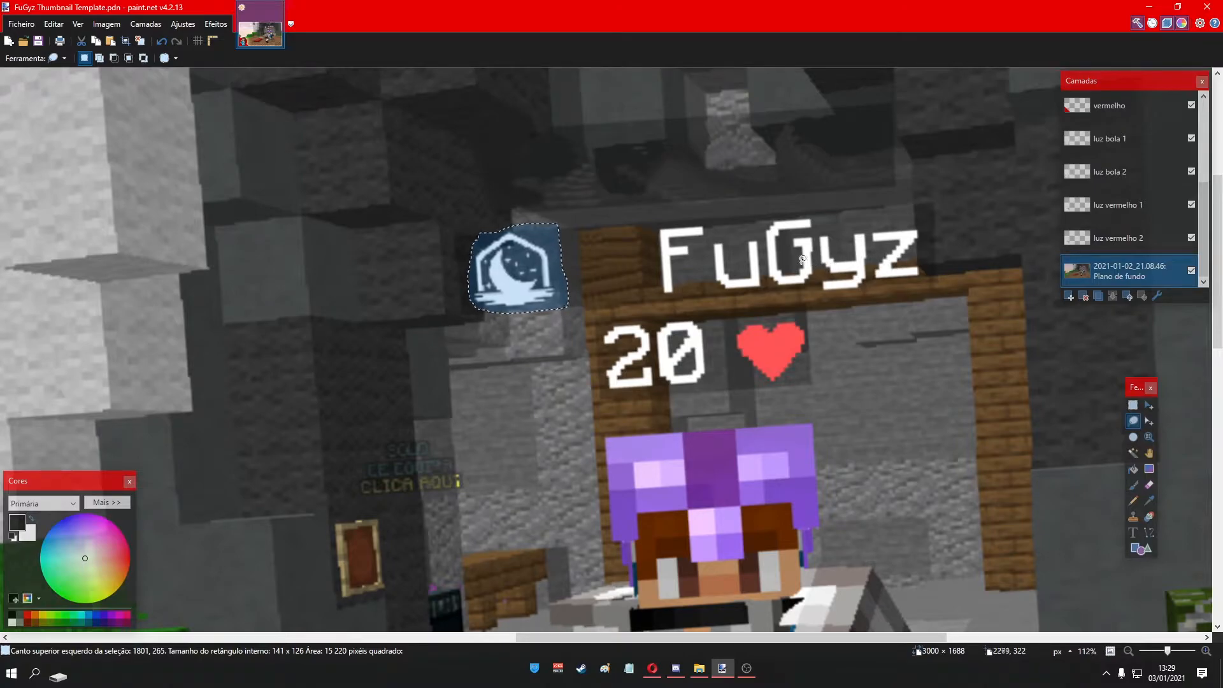
pyautogui.scroll(1, 761, 272)
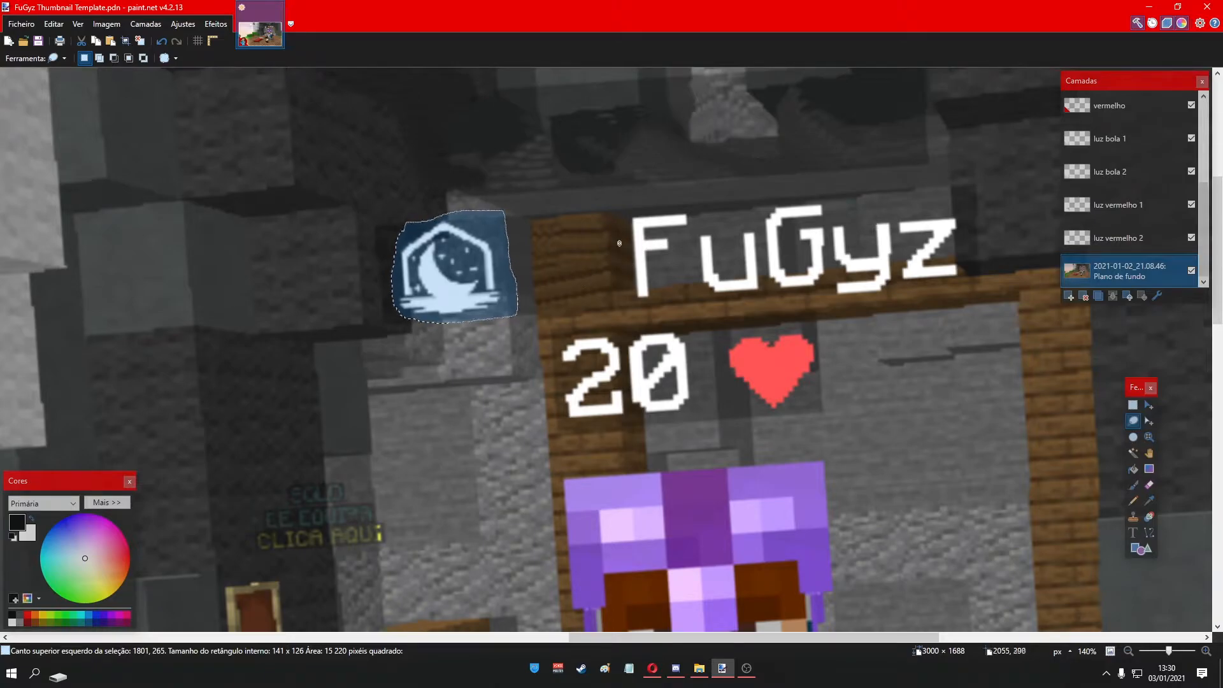
pyautogui.moveTo(632, 305)
pyautogui.mouseDown()
pyautogui.moveTo(685, 313)
pyautogui.moveTo(862, 289)
pyautogui.mouseUp()
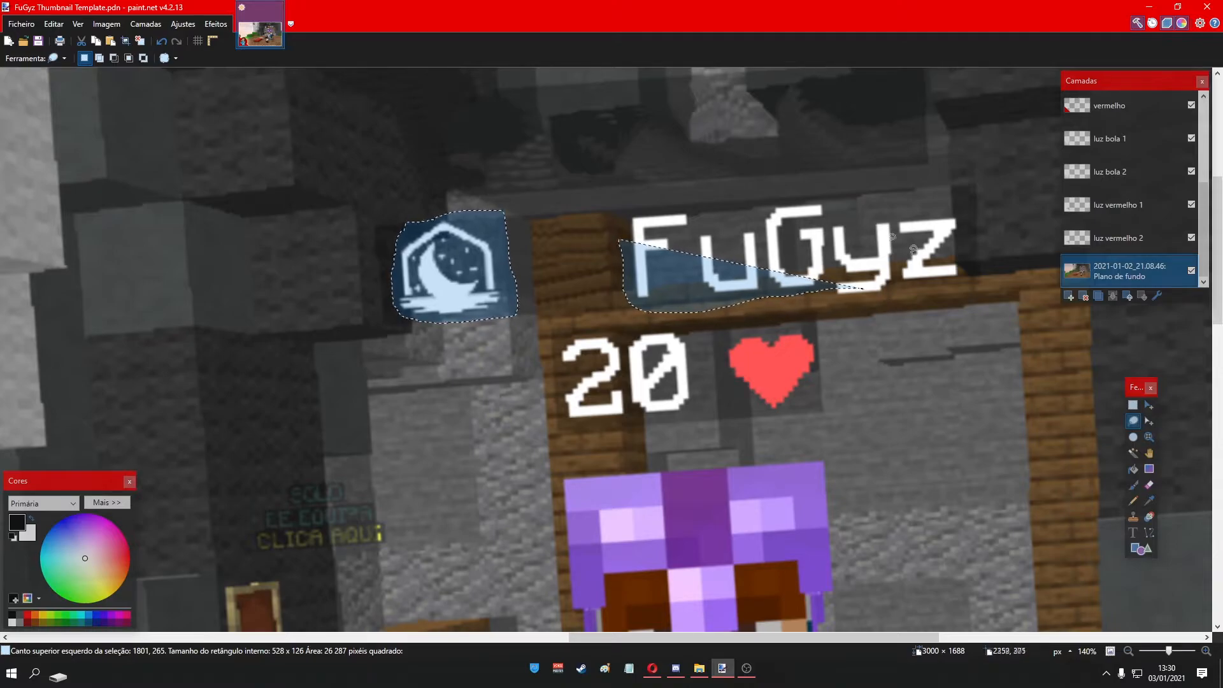
pyautogui.hotkey('ctrl', 'z')
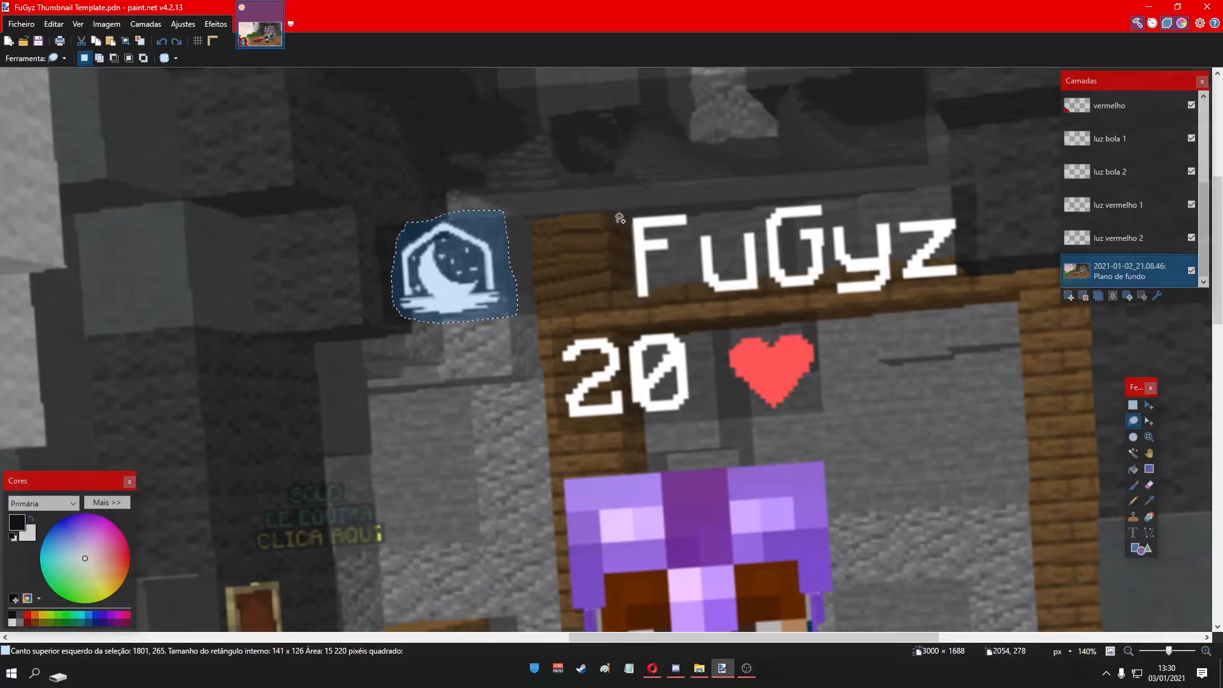
pyautogui.moveTo(629, 318)
pyautogui.mouseDown()
pyautogui.moveTo(971, 239)
pyautogui.moveTo(910, 190)
pyautogui.moveTo(619, 220)
pyautogui.mouseUp()
pyautogui.moveTo(561, 344)
pyautogui.mouseDown()
pyautogui.moveTo(661, 417)
pyautogui.moveTo(656, 330)
pyautogui.moveTo(819, 357)
pyautogui.moveTo(726, 398)
pyautogui.moveTo(723, 335)
pyautogui.mouseUp()
pyautogui.scroll(-4, 764, 367)
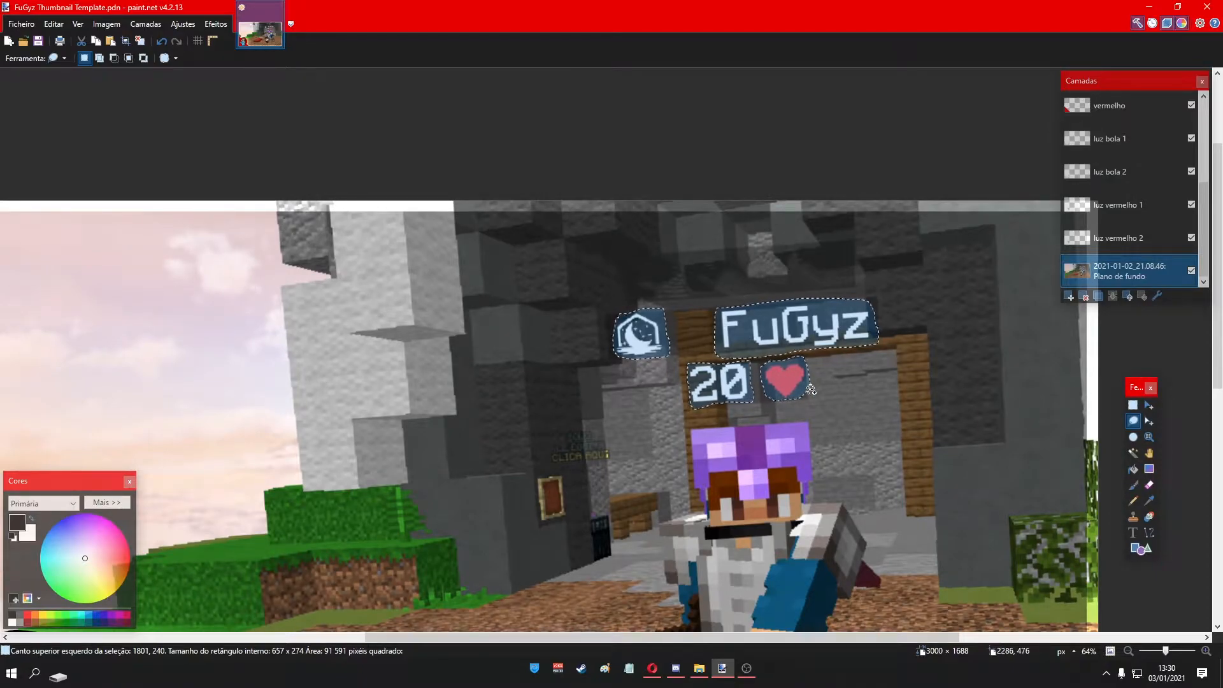
# - Copy the selected emblem, name, "20" and heart in place onto a new layer above the background, and hide the background layer
pyautogui.scroll(-4, 797, 428)
pyautogui.scroll(2, 688, 302)
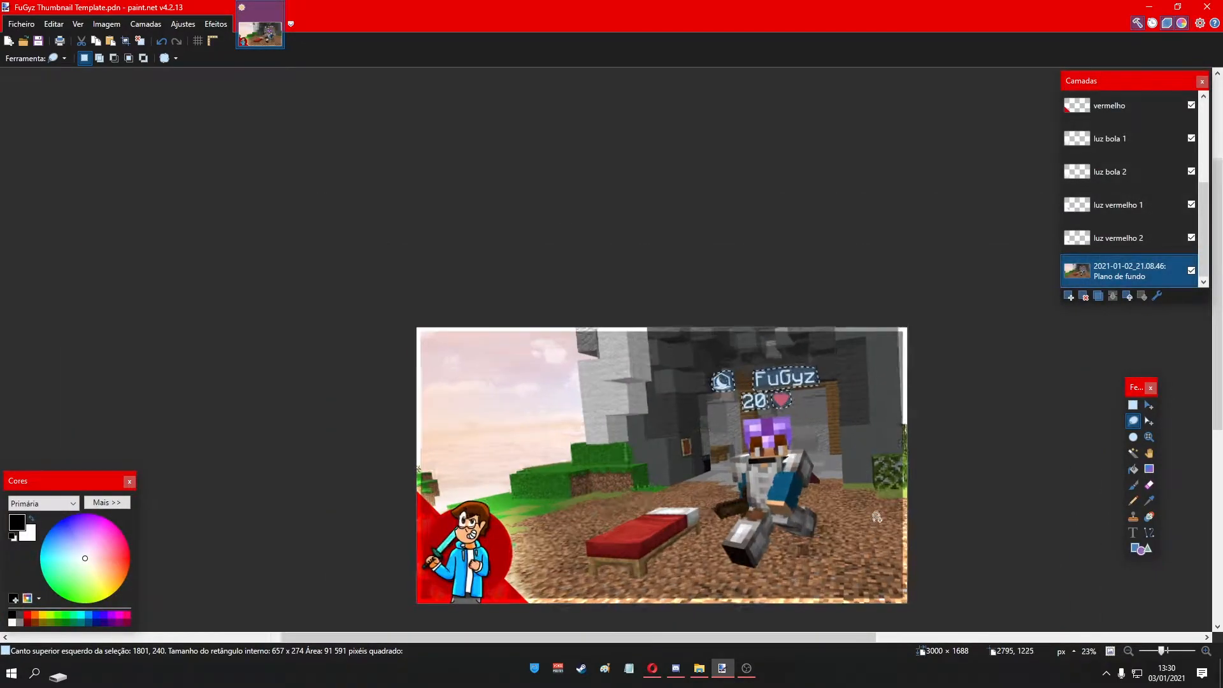
pyautogui.scroll(3, 729, 381)
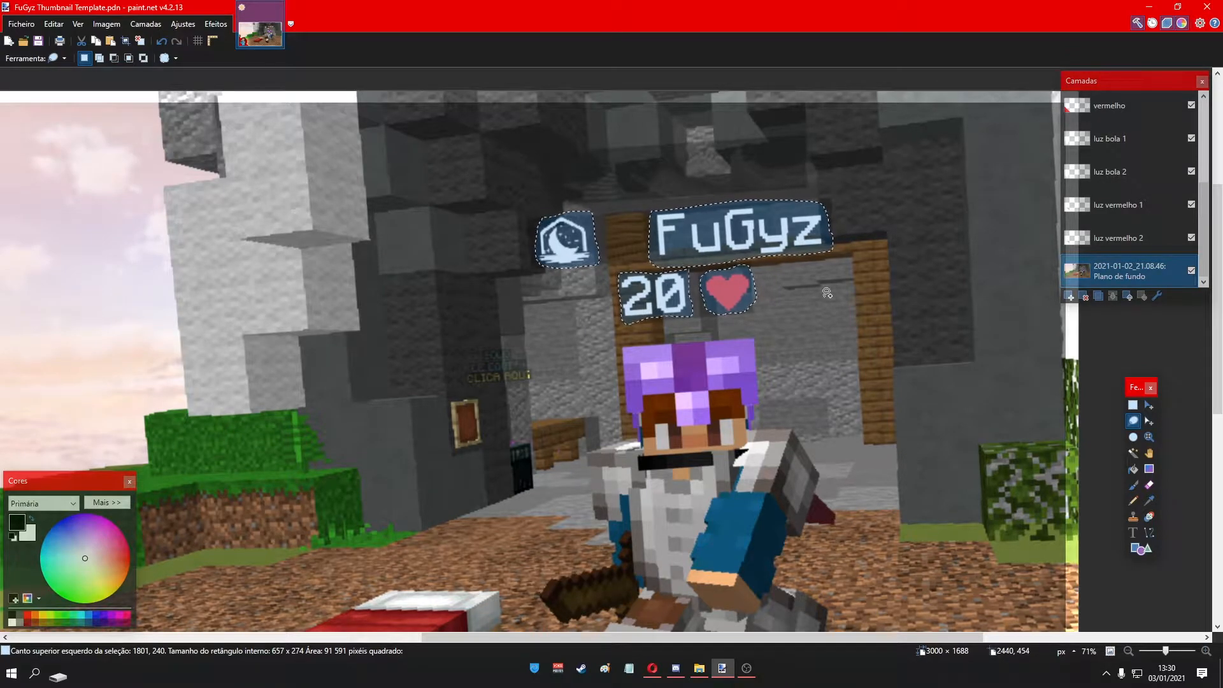
pyautogui.scroll(2, 757, 293)
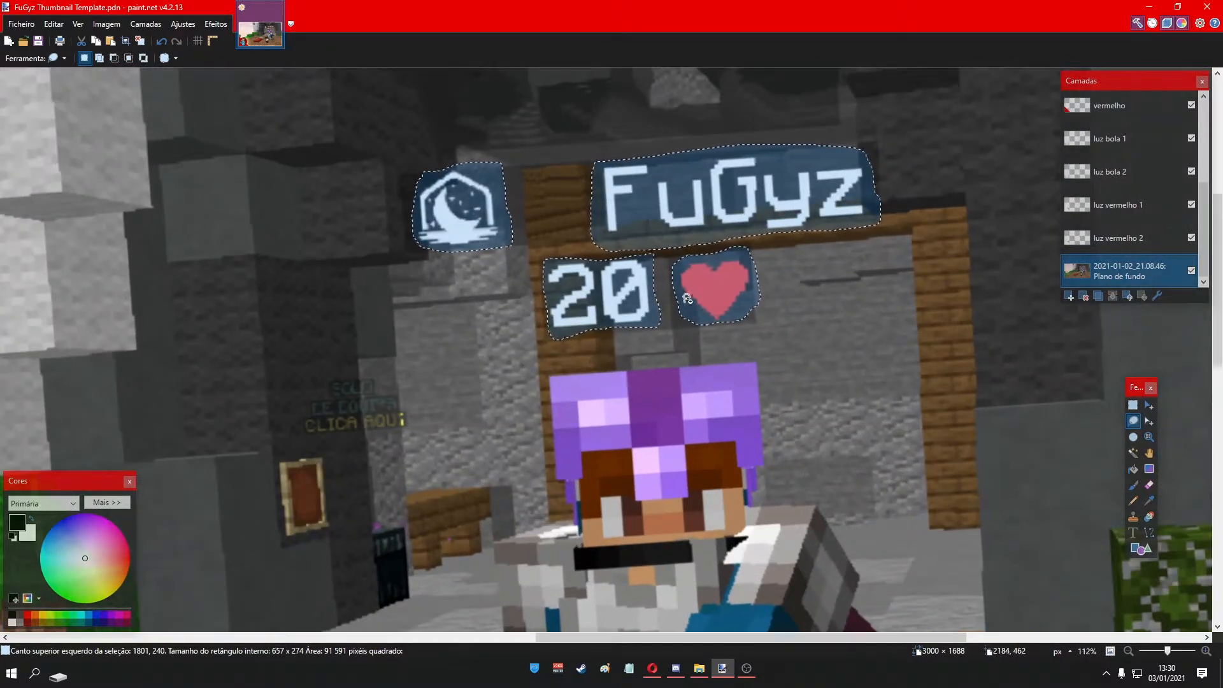
pyautogui.click(1070, 296)
pyautogui.scroll(-1, 1108, 237)
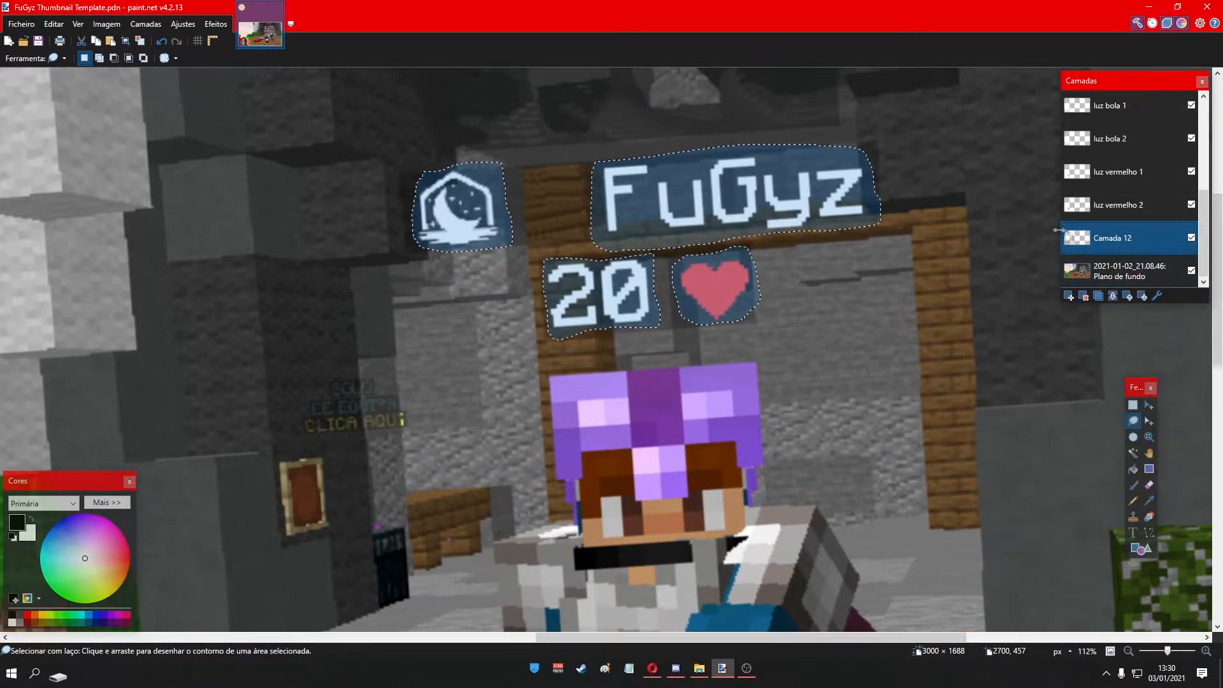
pyautogui.press('m')
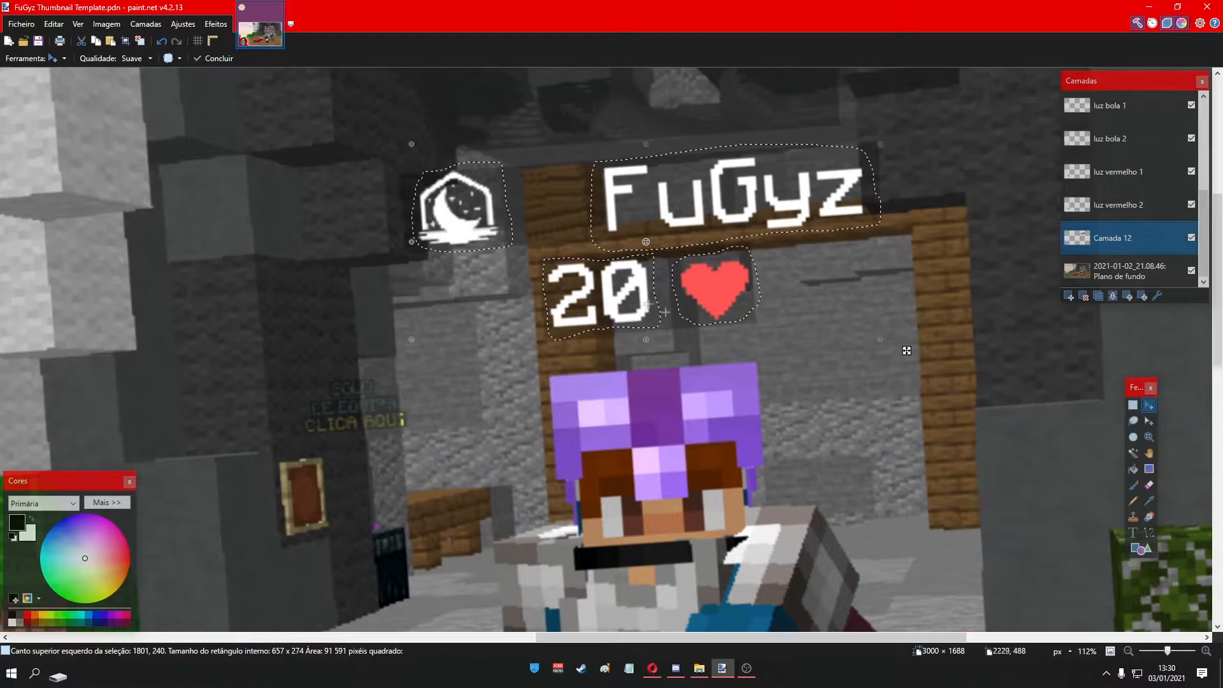
pyautogui.click(1191, 270)
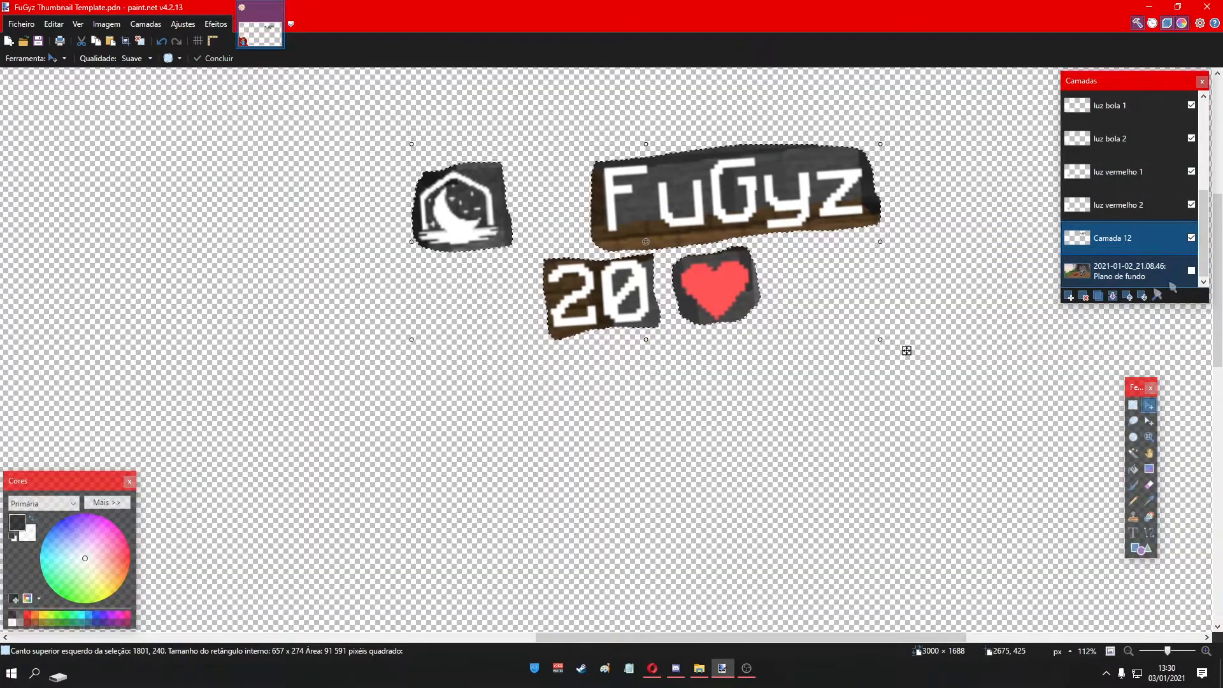
# - Deselect the copied name tag pieces and set up the Eraser with a hardness of 49%
pyautogui.scroll(-5, 785, 406)
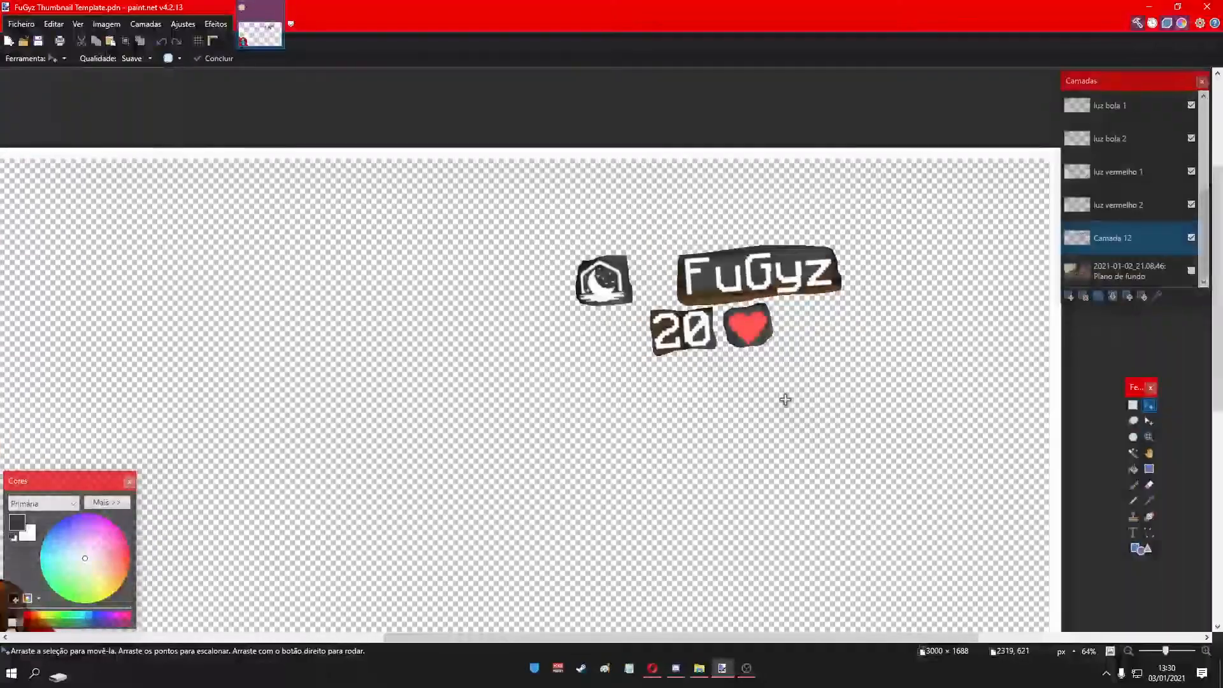
pyautogui.scroll(3, 777, 398)
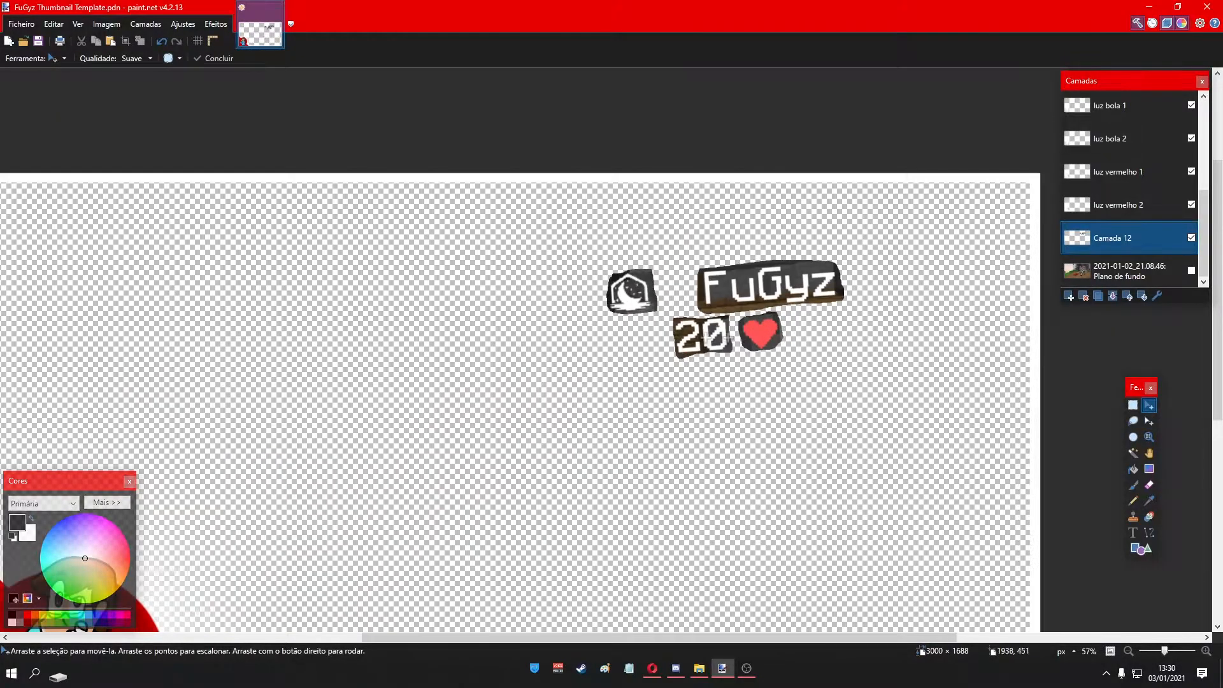
pyautogui.scroll(4, 806, 315)
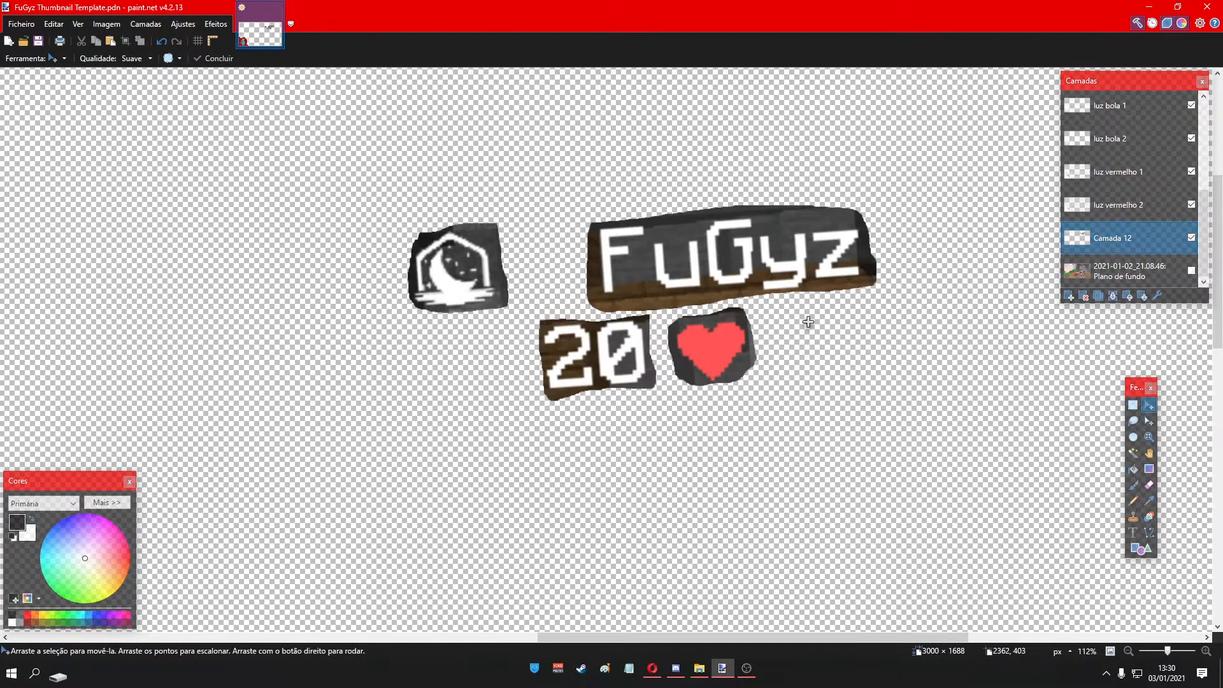
pyautogui.click(56, 58)
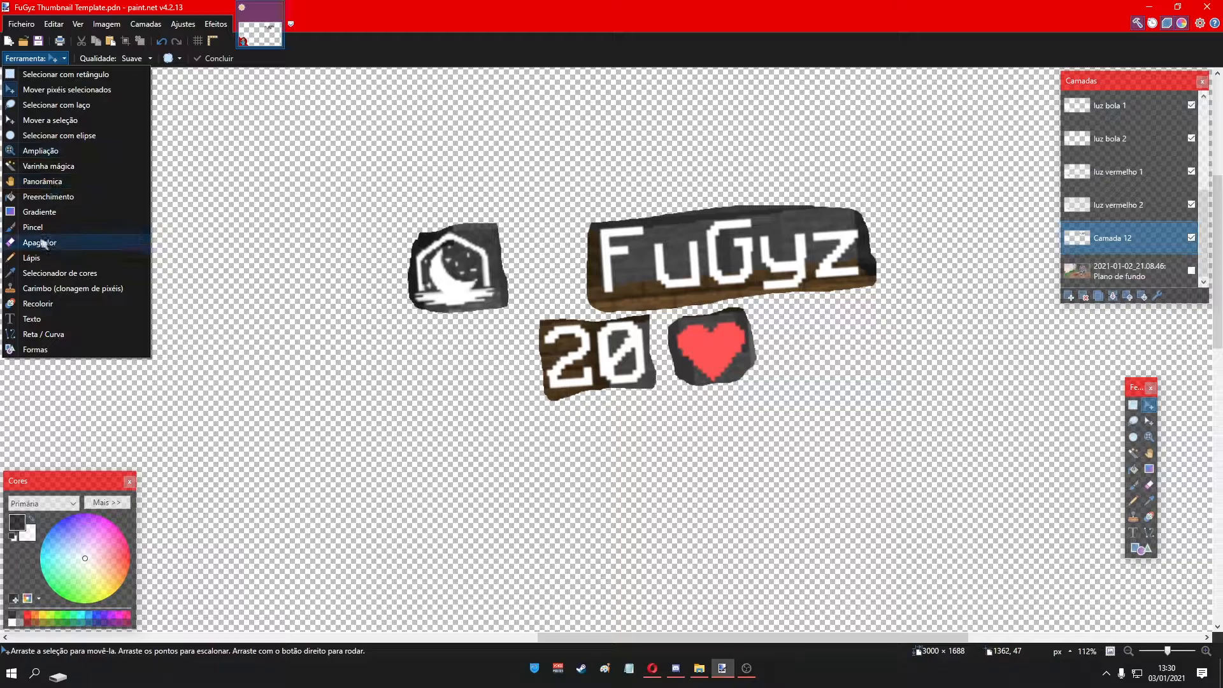
pyautogui.click(33, 227)
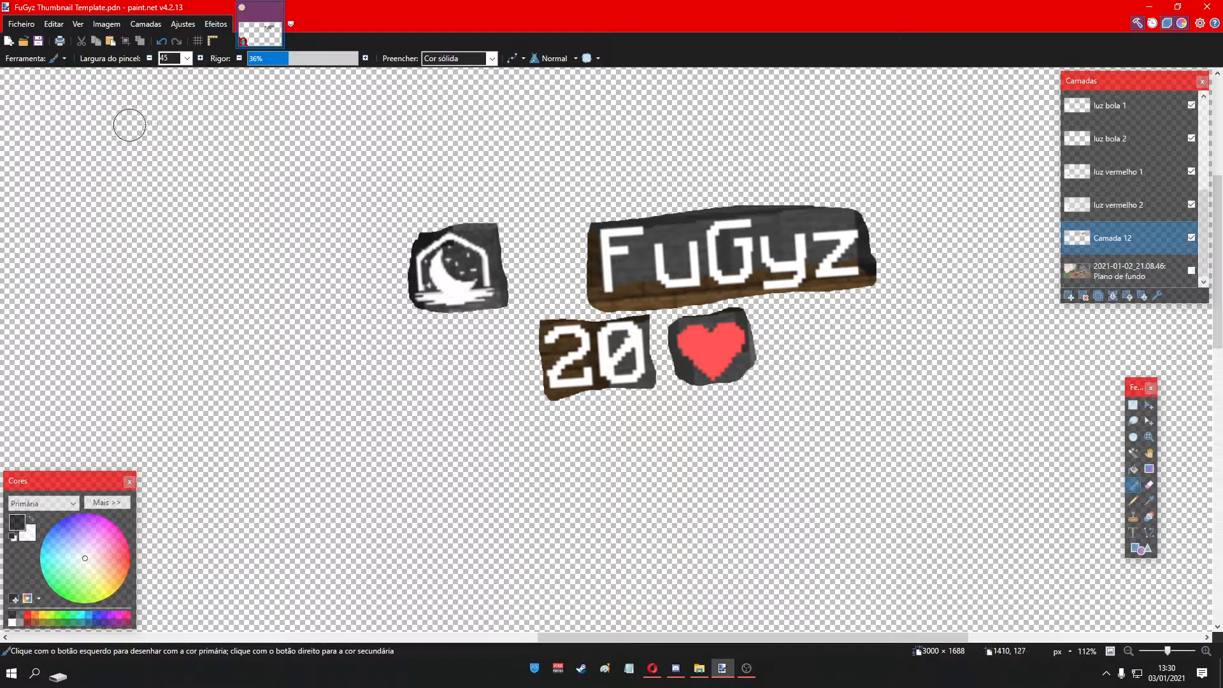
pyautogui.scroll(3, 563, 410)
pyautogui.click(531, 401)
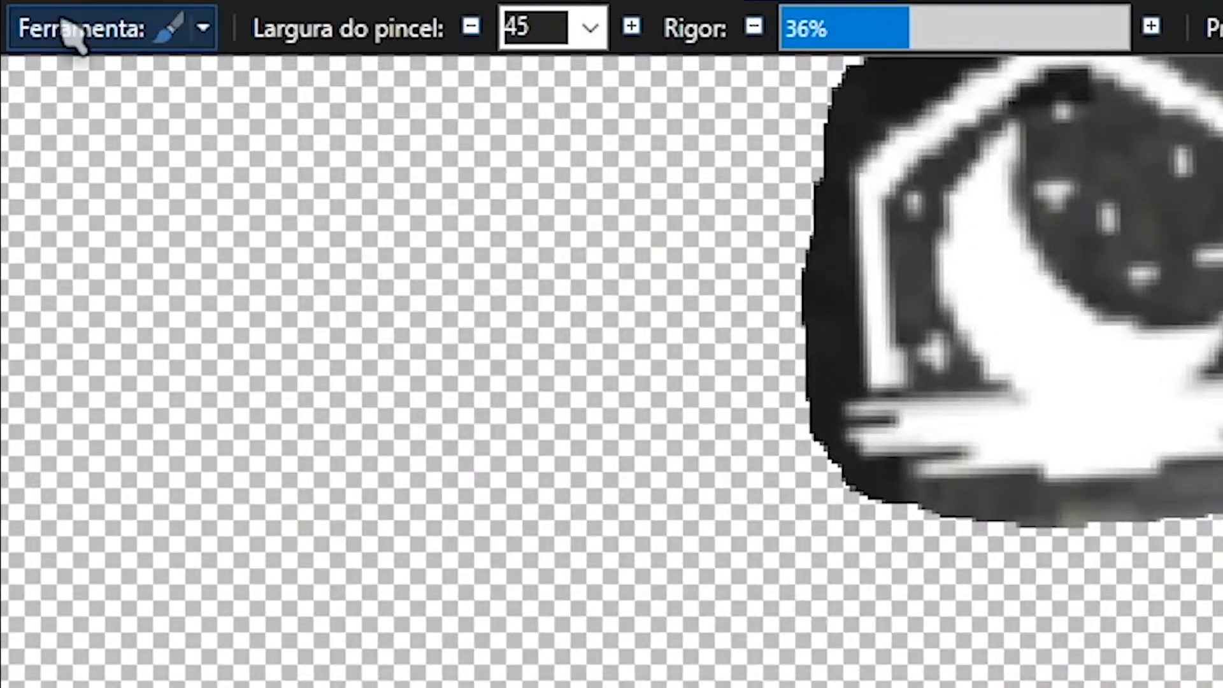
pyautogui.click(61, 35)
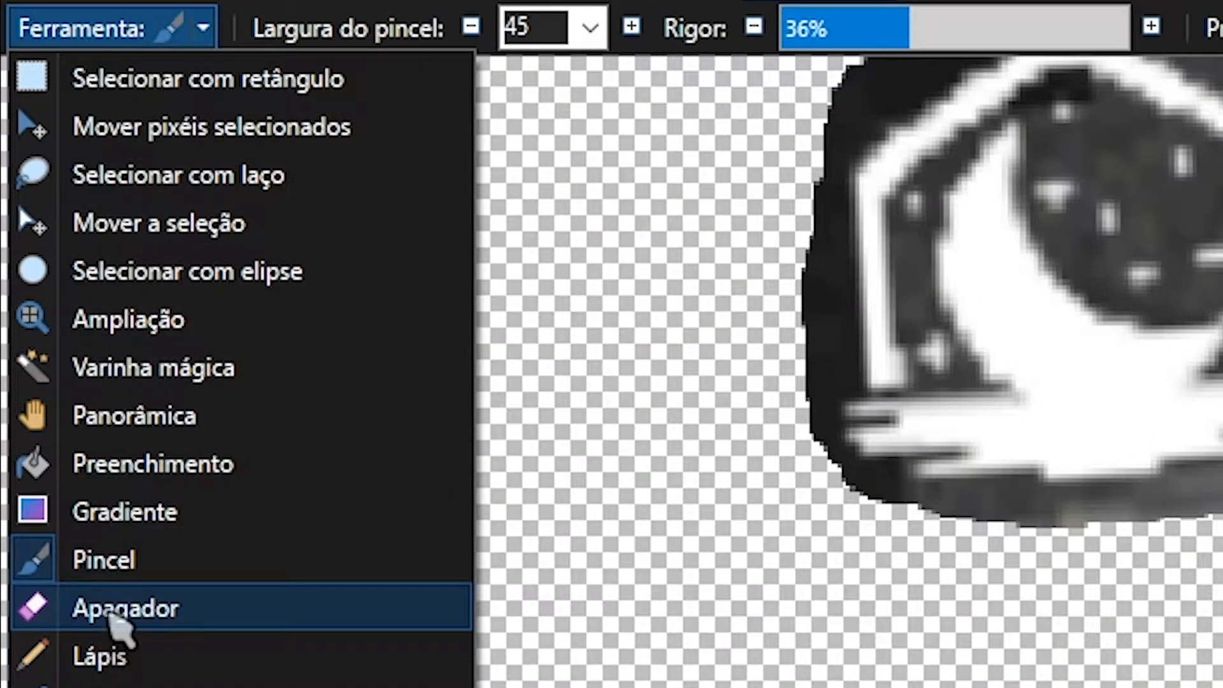
pyautogui.click(83, 615)
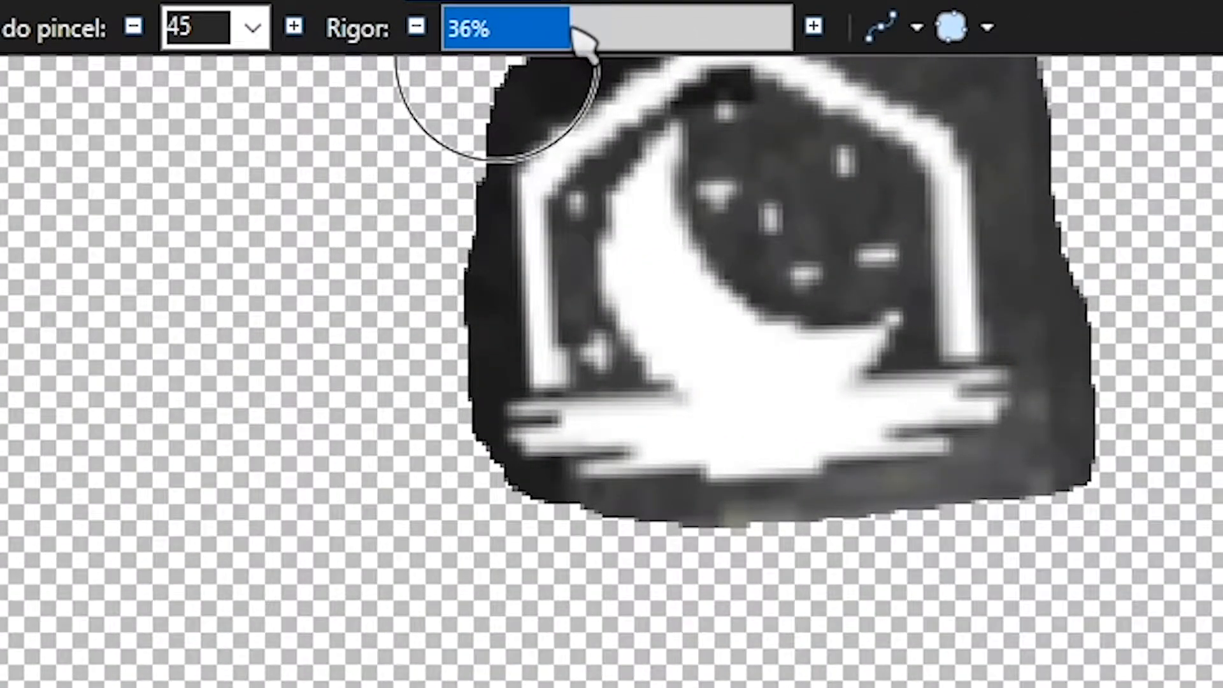
pyautogui.moveTo(288, 59); pyautogui.dragTo(255, 57)
pyautogui.moveTo(475, 38)
pyautogui.mouseDown()
pyautogui.moveTo(450, 32)
pyautogui.moveTo(811, 38)
pyautogui.moveTo(695, 12)
pyautogui.moveTo(628, 21)
pyautogui.mouseUp()
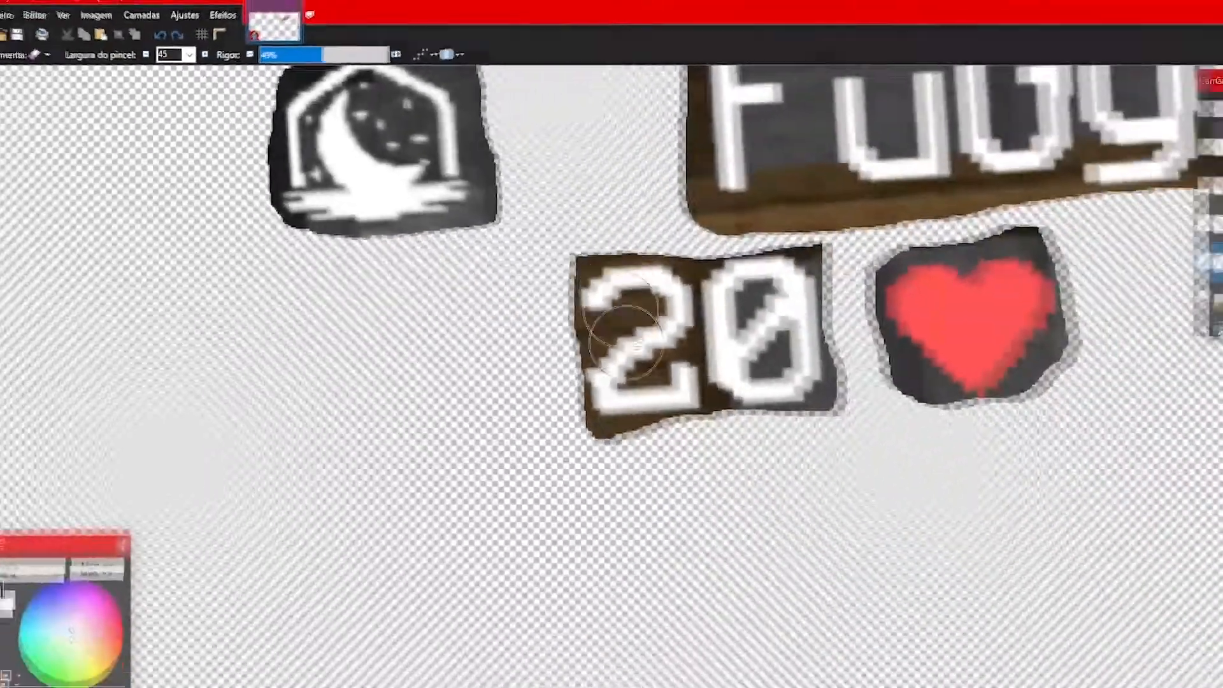
# - Erase the leftover brown and gray backing along the lower edge of the "20"
pyautogui.scroll(2, 569, 483)
pyautogui.moveTo(576, 428); pyautogui.dragTo(824, 413)
pyautogui.moveTo(734, 370)
pyautogui.mouseDown()
pyautogui.moveTo(503, 374)
pyautogui.moveTo(772, 382)
pyautogui.moveTo(771, 369)
pyautogui.moveTo(923, 371)
pyautogui.moveTo(923, 355)
pyautogui.mouseUp()
pyautogui.scroll(-2, 947, 370)
pyautogui.scroll(-3, 950, 368)
pyautogui.scroll(3, 961, 369)
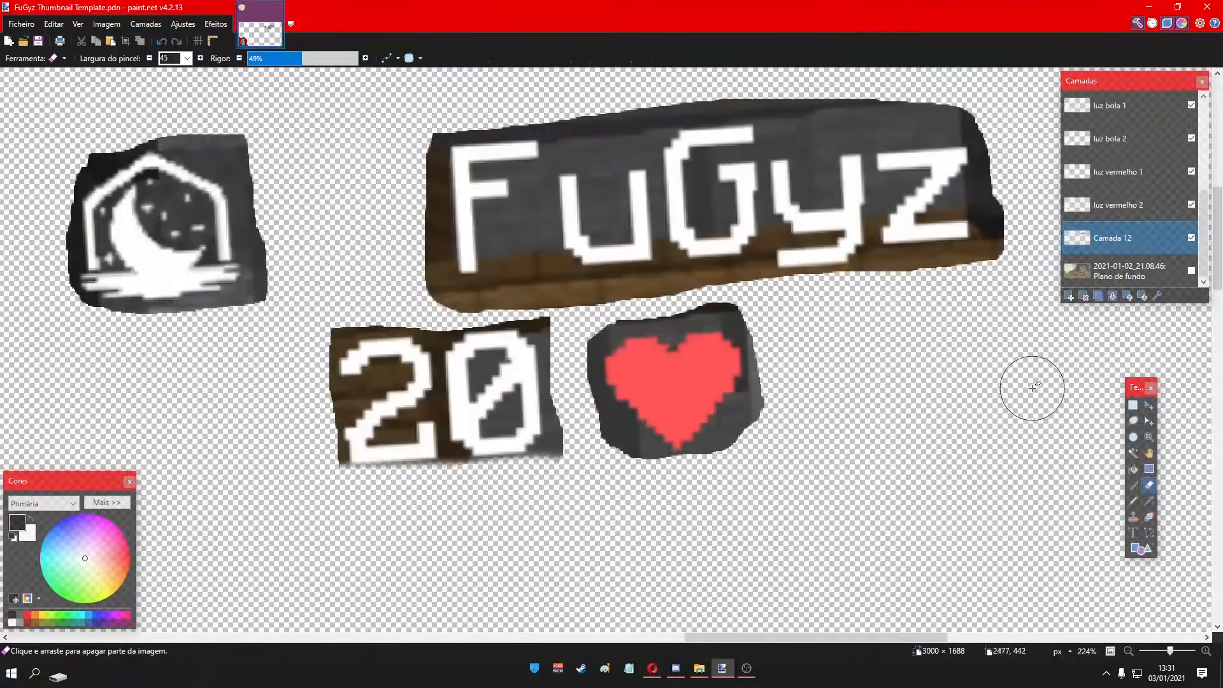
# - Erase the excess backing around the "20" and the red heart, and along the outer edges of the player name
pyautogui.scroll(2, 1012, 423)
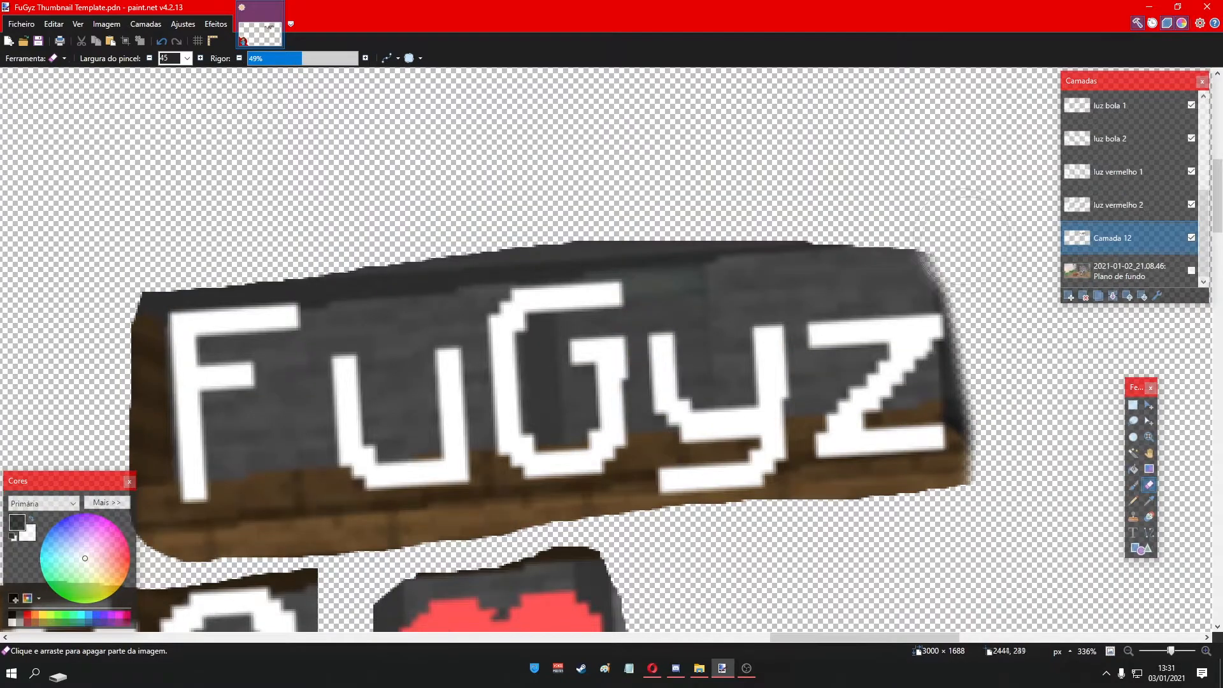
pyautogui.scroll(-2, 83, 274)
pyautogui.scroll(2, 364, 488)
pyautogui.scroll(-3, 520, 481)
pyautogui.scroll(3, 318, 541)
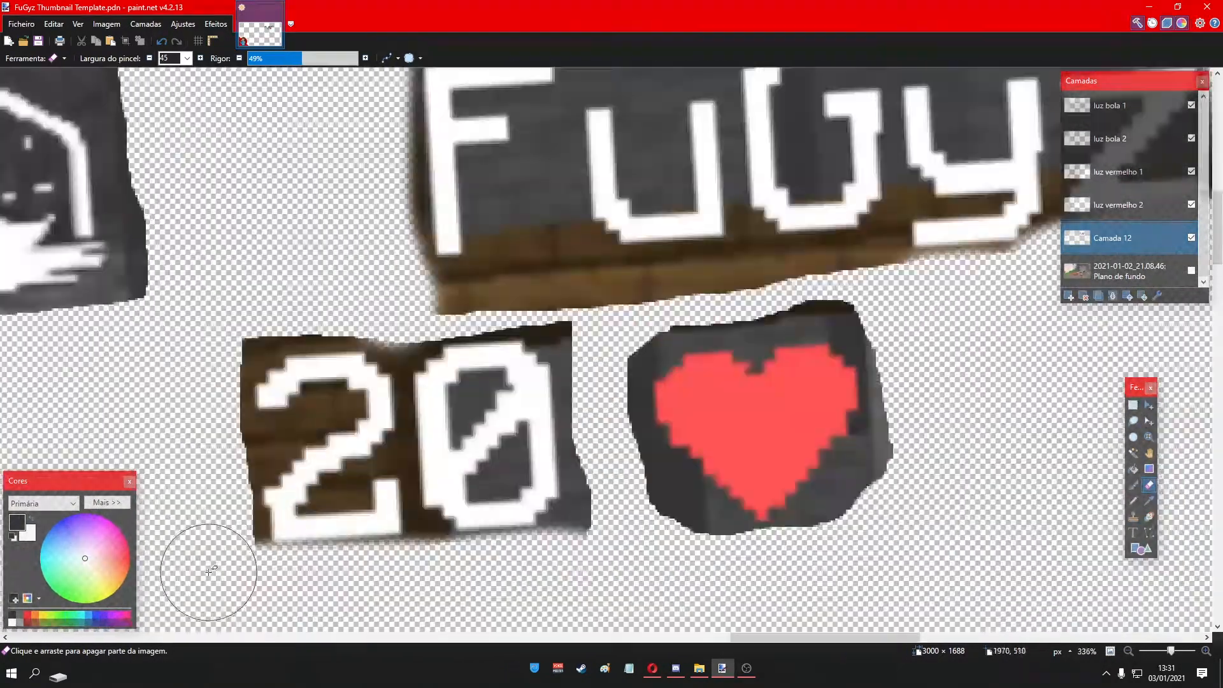
pyautogui.scroll(1, 621, 532)
pyautogui.moveTo(621, 534)
pyautogui.mouseDown()
pyautogui.moveTo(670, 488)
pyautogui.moveTo(771, 535)
pyautogui.moveTo(921, 557)
pyautogui.moveTo(944, 544)
pyautogui.moveTo(1021, 438)
pyautogui.moveTo(1028, 205)
pyautogui.moveTo(971, 182)
pyautogui.moveTo(751, 186)
pyautogui.moveTo(694, 213)
pyautogui.moveTo(659, 302)
pyautogui.moveTo(692, 521)
pyautogui.moveTo(728, 485)
pyautogui.mouseUp()
pyautogui.moveTo(586, 204)
pyautogui.mouseDown()
pyautogui.moveTo(535, 169)
pyautogui.moveTo(382, 177)
pyautogui.mouseUp()
pyautogui.scroll(3, 342, 425)
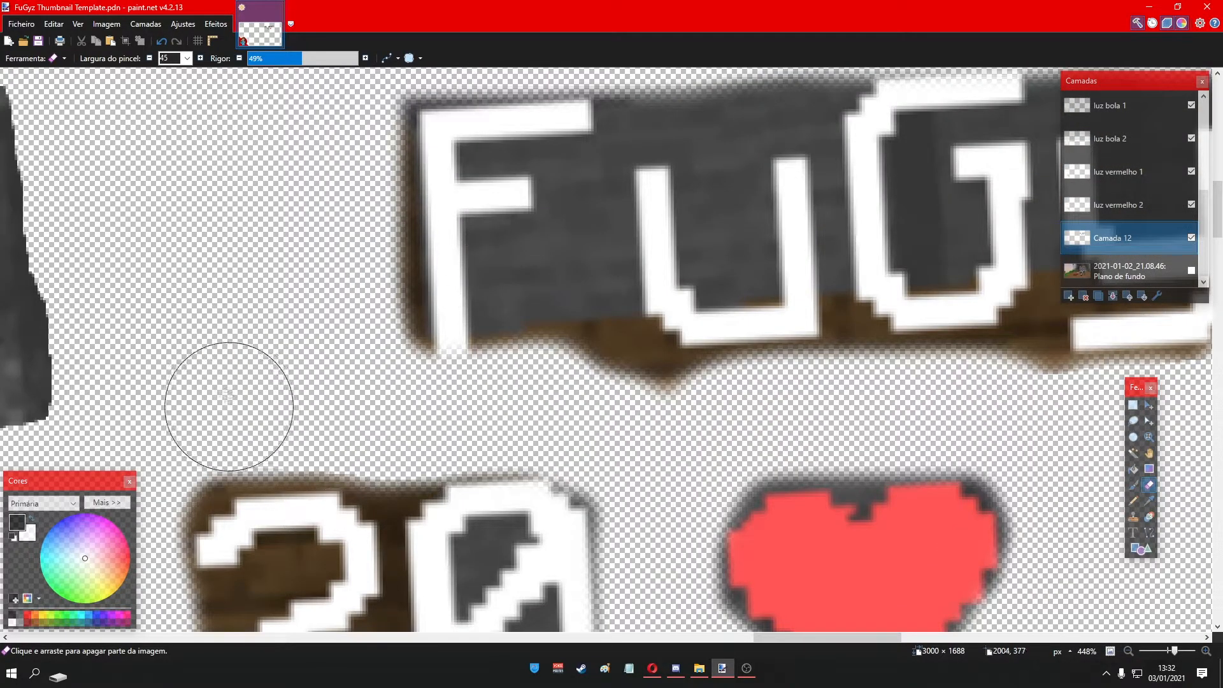
# - Trim the remaining backing closer to the letters along the upper and lower edges of the player name
pyautogui.scroll(3, 345, 356)
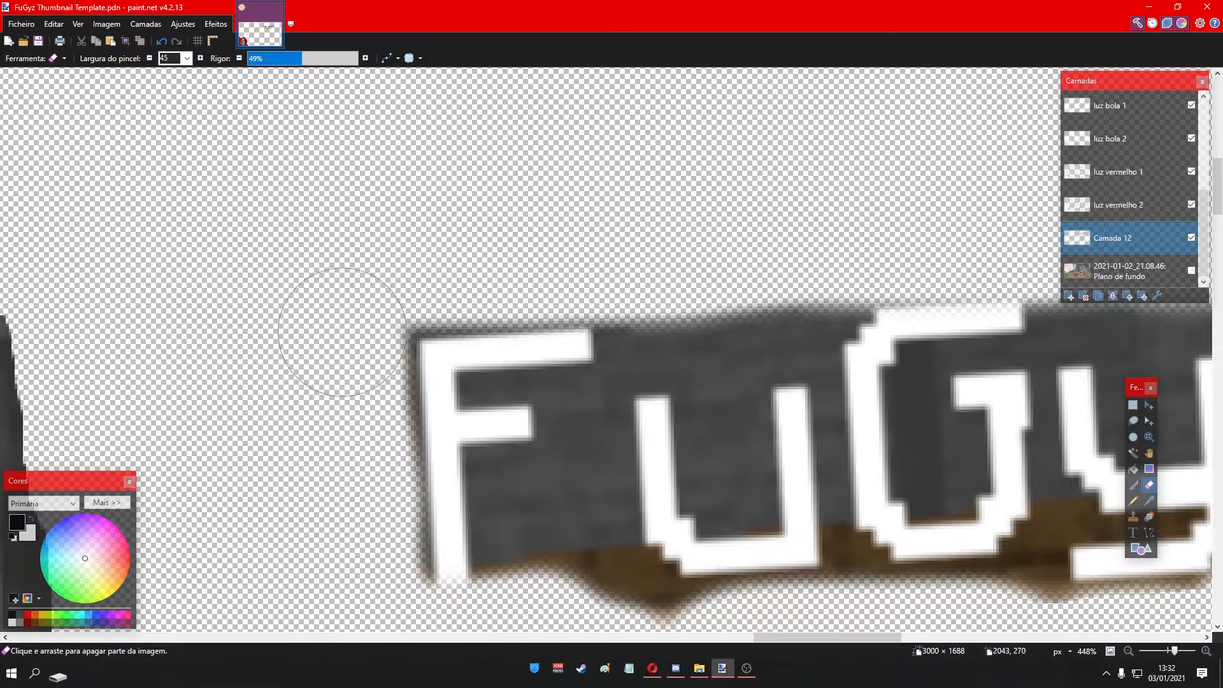
pyautogui.scroll(-1, 314, 327)
pyautogui.scroll(-2, 817, 498)
pyautogui.scroll(1, 1078, 423)
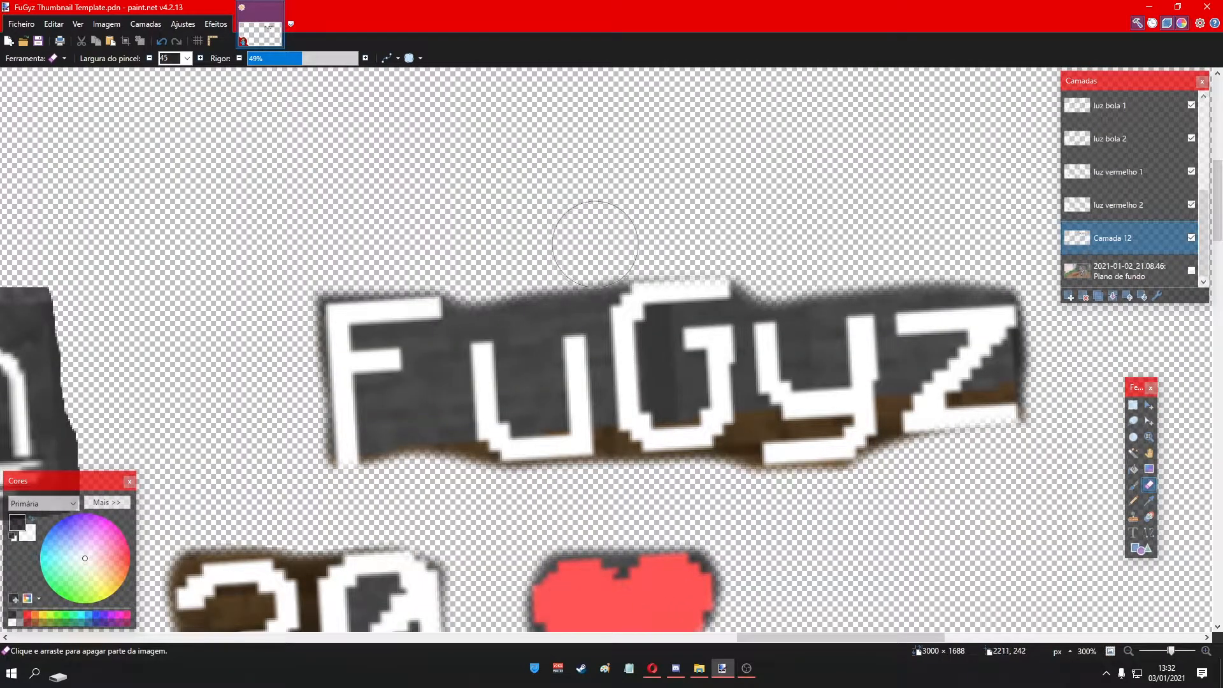
pyautogui.scroll(-5, 573, 240)
pyautogui.scroll(4, 404, 327)
pyautogui.scroll(-1, 236, 388)
pyautogui.scroll(-1, 274, 393)
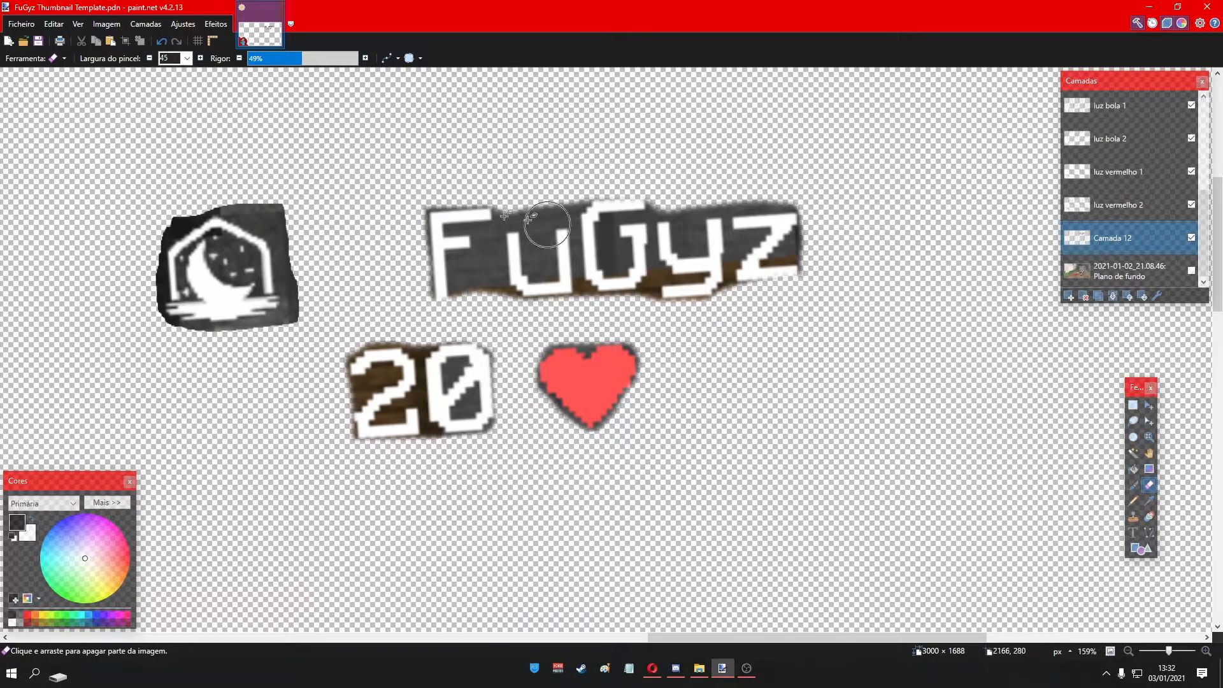
# - Erase the dark backing around the moon emblem down to a thin outline
pyautogui.scroll(-1, 74, 301)
pyautogui.scroll(4, 77, 295)
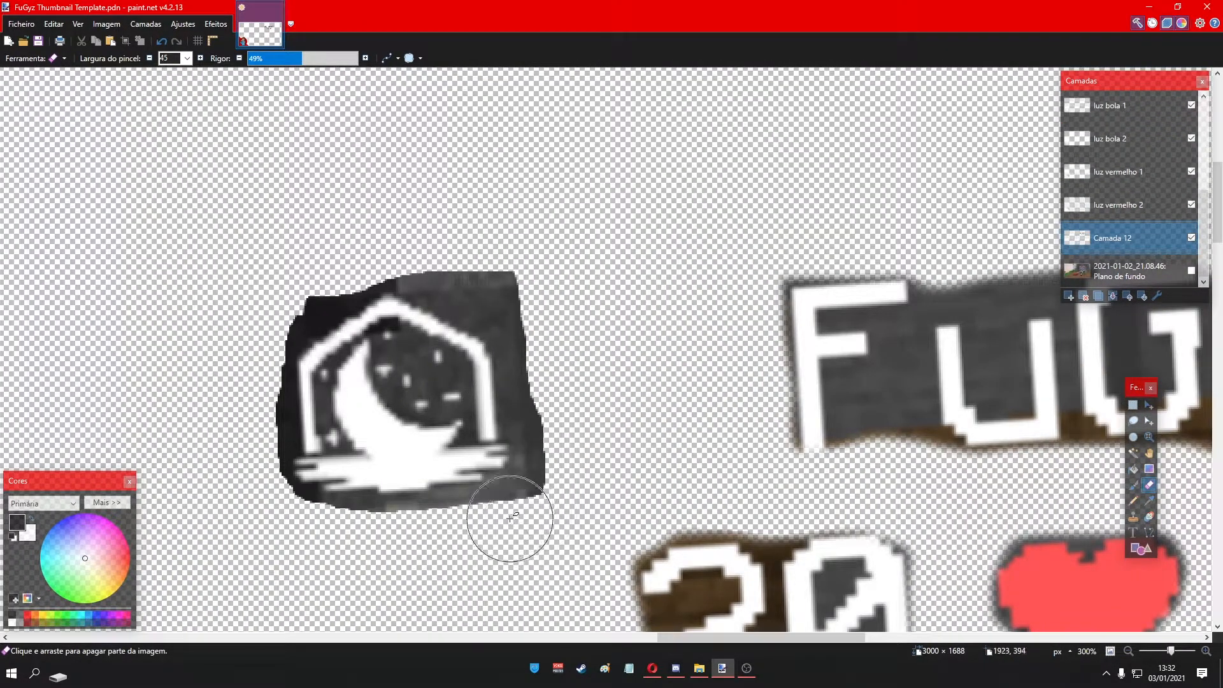
pyautogui.moveTo(510, 518)
pyautogui.mouseDown()
pyautogui.moveTo(551, 468)
pyautogui.moveTo(518, 292)
pyautogui.moveTo(523, 319)
pyautogui.moveTo(440, 265)
pyautogui.moveTo(339, 240)
pyautogui.mouseUp()
pyautogui.moveTo(291, 524)
pyautogui.mouseDown()
pyautogui.moveTo(413, 538)
pyautogui.moveTo(515, 518)
pyautogui.moveTo(255, 484)
pyautogui.moveTo(246, 370)
pyautogui.moveTo(282, 285)
pyautogui.moveTo(365, 240)
pyautogui.mouseUp()
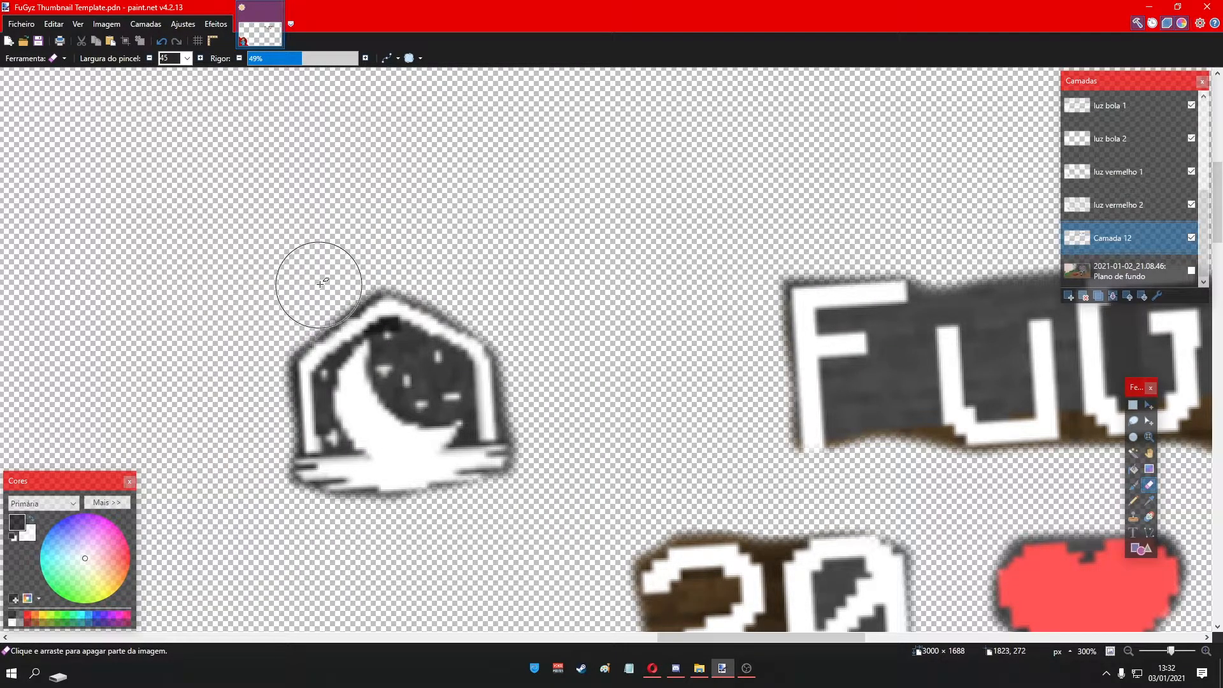
pyautogui.scroll(-5, 447, 529)
pyautogui.scroll(2, 446, 529)
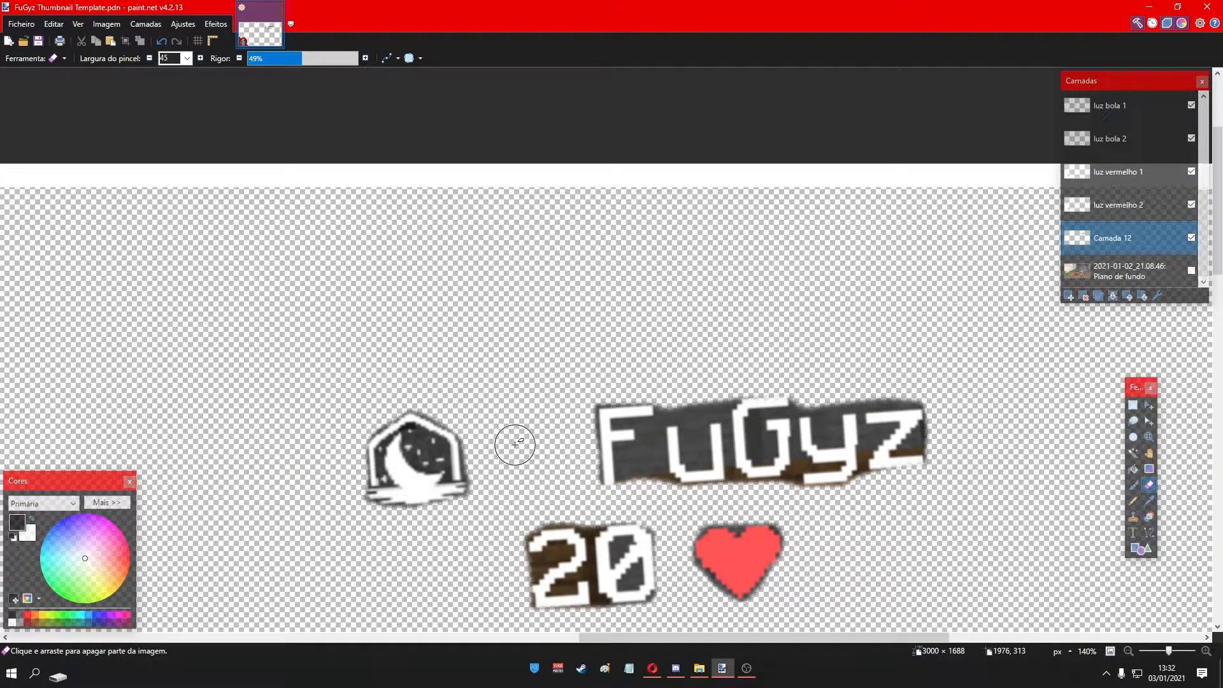
# - Outline the moon emblem with the lasso and remove it from the name tag layer for pasting elsewhere
pyautogui.scroll(-5, 470, 535)
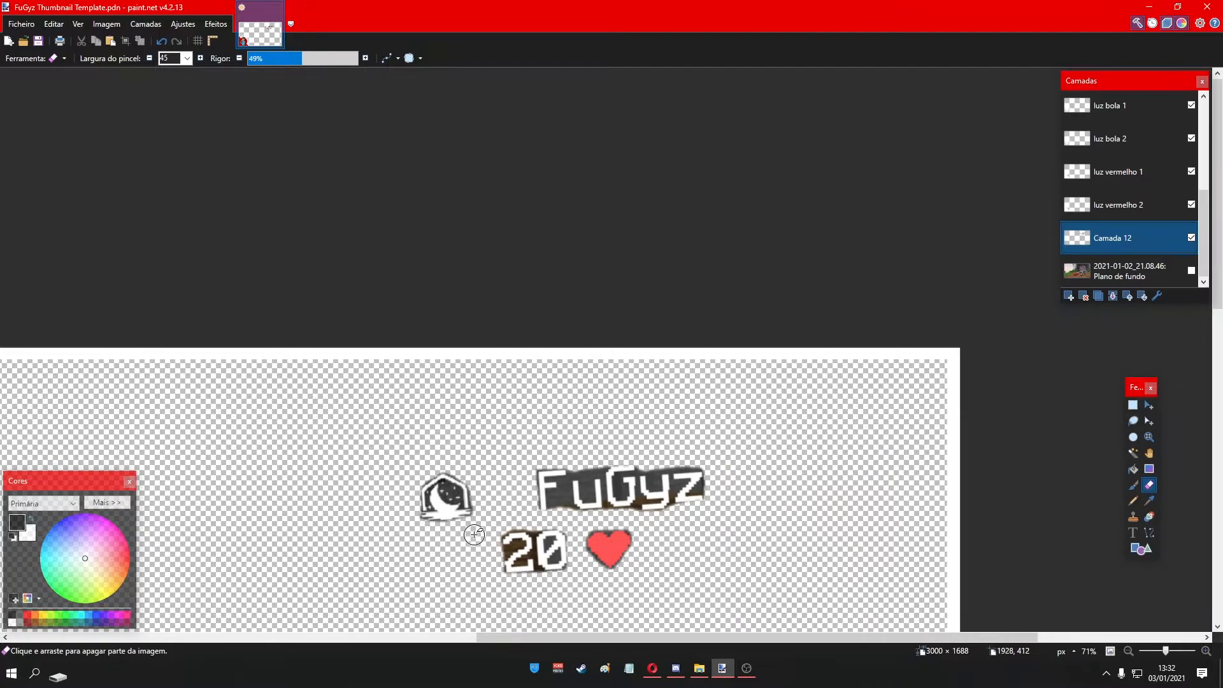
pyautogui.scroll(-3, 418, 333)
pyautogui.scroll(3, 388, 328)
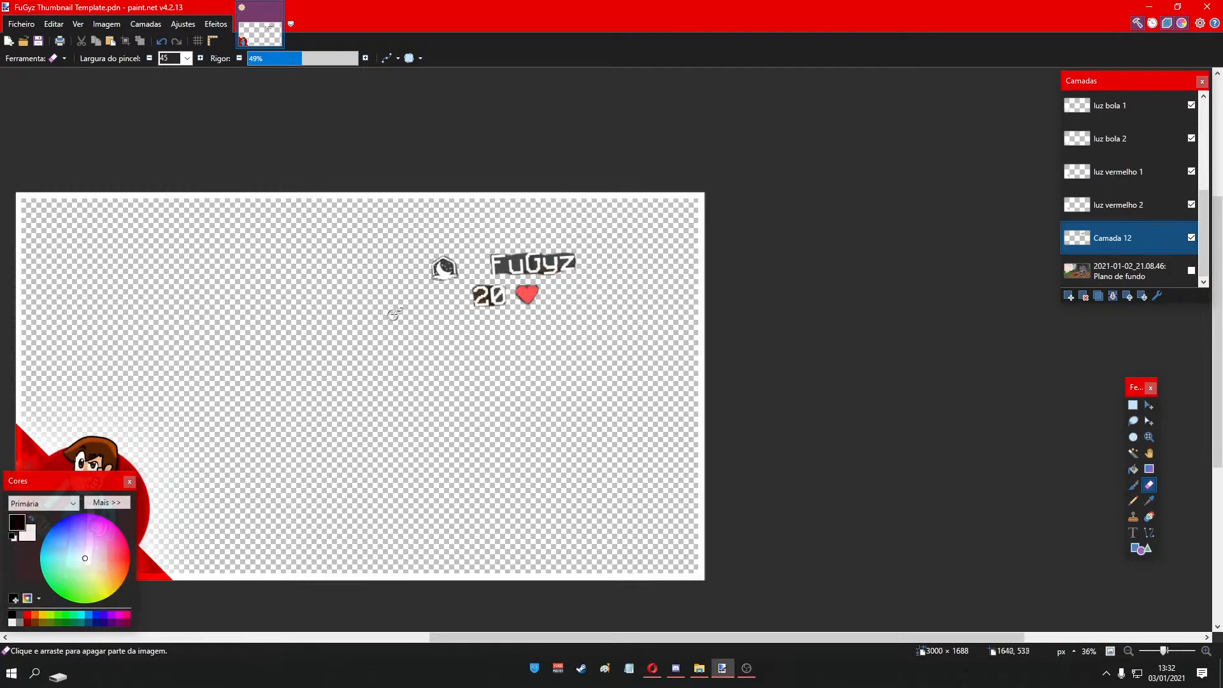
pyautogui.scroll(3, 453, 264)
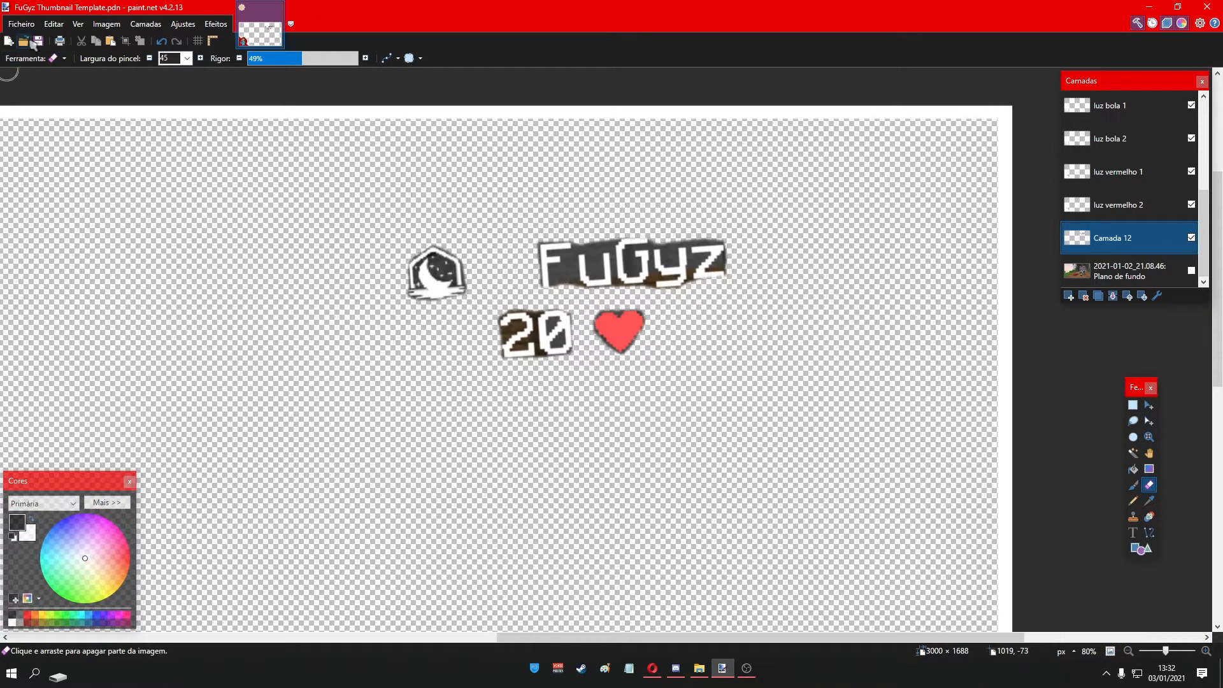
pyautogui.click(28, 58)
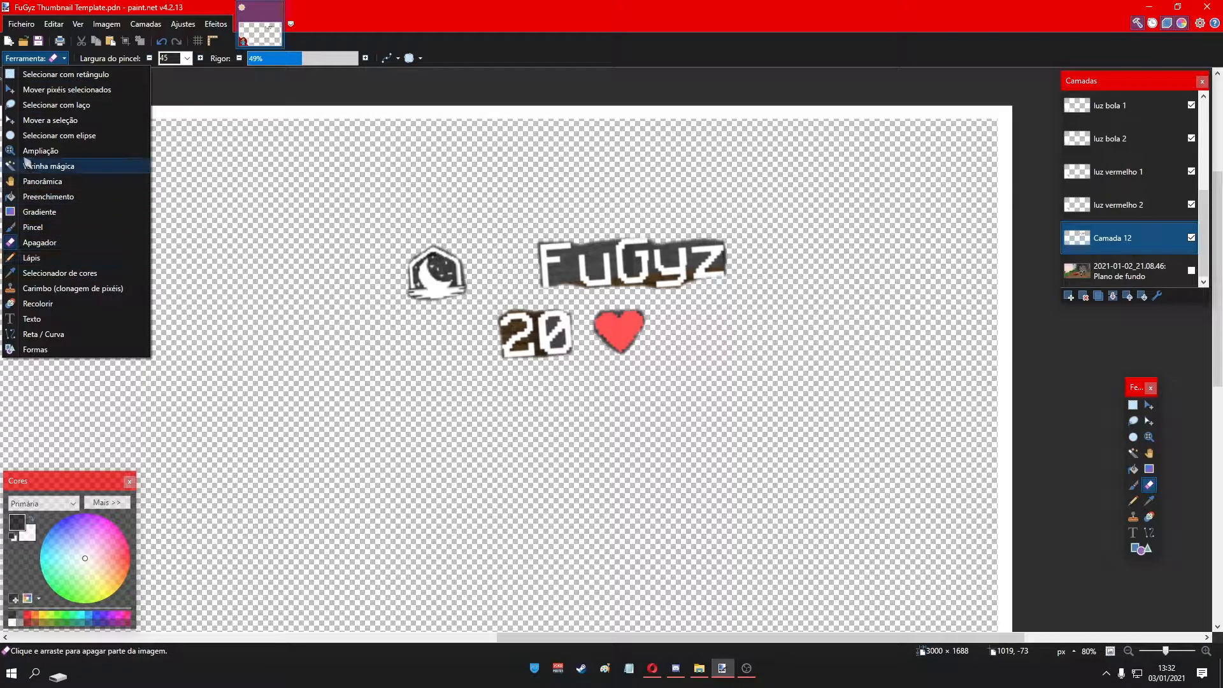
pyautogui.click(38, 105)
pyautogui.scroll(4, 550, 193)
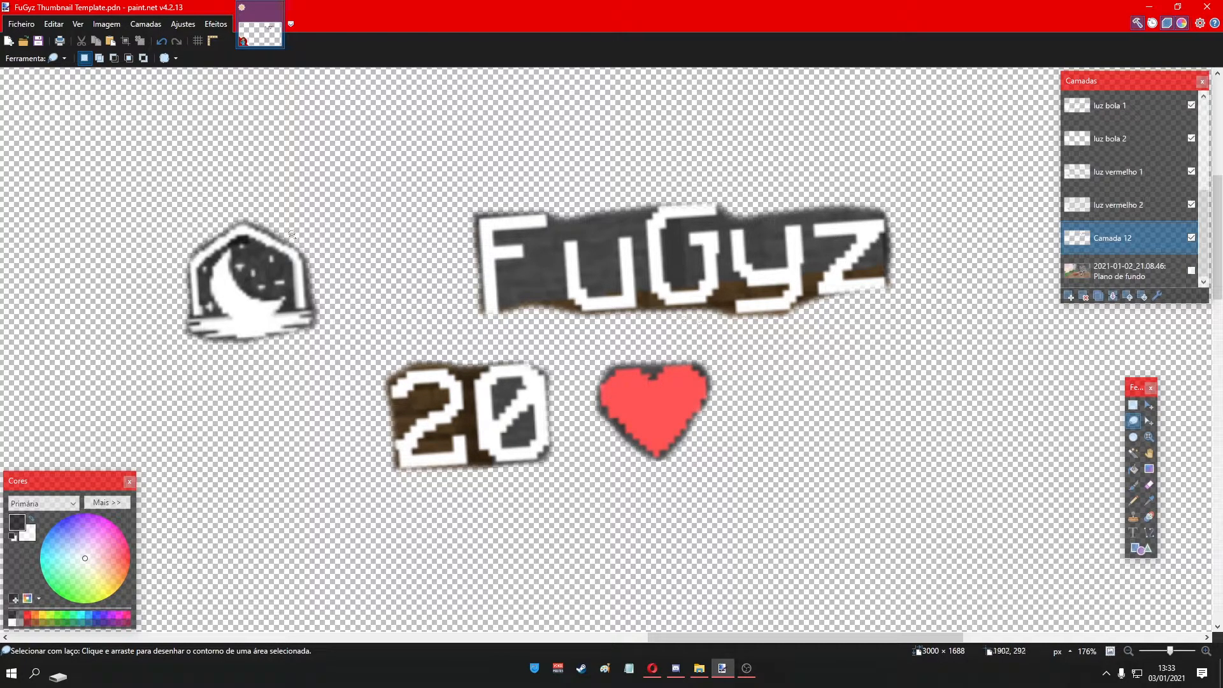
pyautogui.scroll(1, 248, 203)
pyautogui.moveTo(177, 209)
pyautogui.mouseDown()
pyautogui.moveTo(147, 335)
pyautogui.moveTo(222, 398)
pyautogui.moveTo(331, 324)
pyautogui.mouseUp()
pyautogui.click(309, 394)
pyautogui.moveTo(183, 216)
pyautogui.mouseDown()
pyautogui.moveTo(163, 373)
pyautogui.moveTo(303, 375)
pyautogui.moveTo(362, 331)
pyautogui.moveTo(319, 204)
pyautogui.mouseUp()
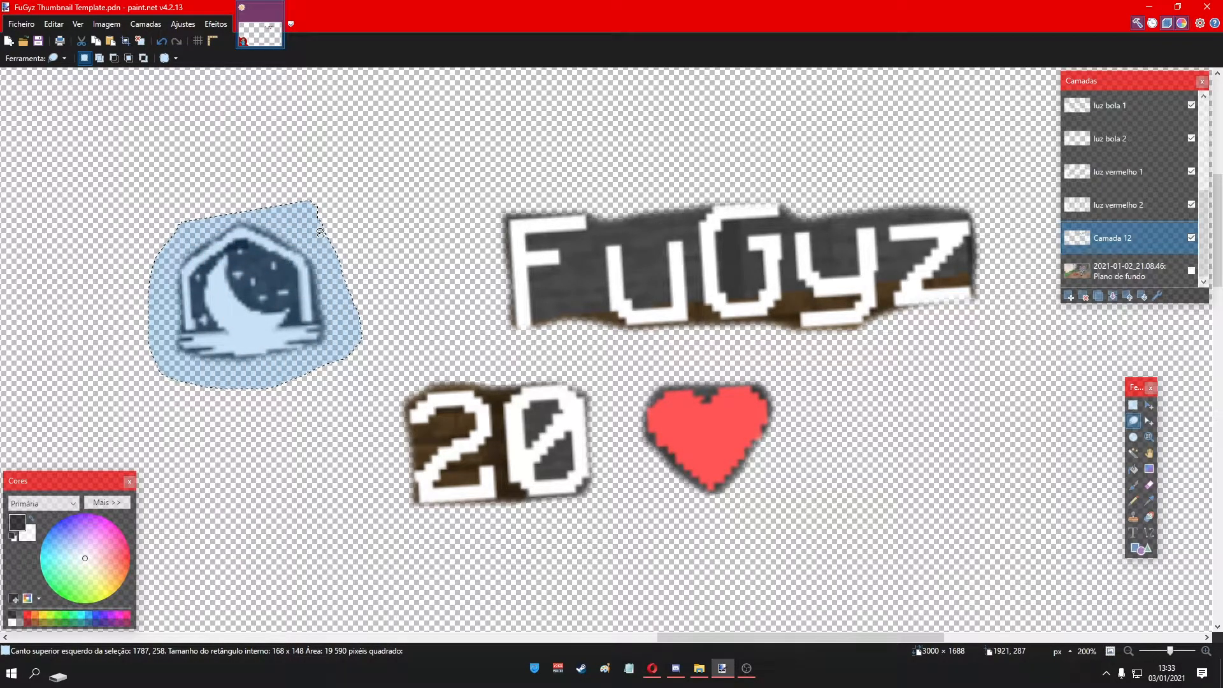
pyautogui.press('Delete')
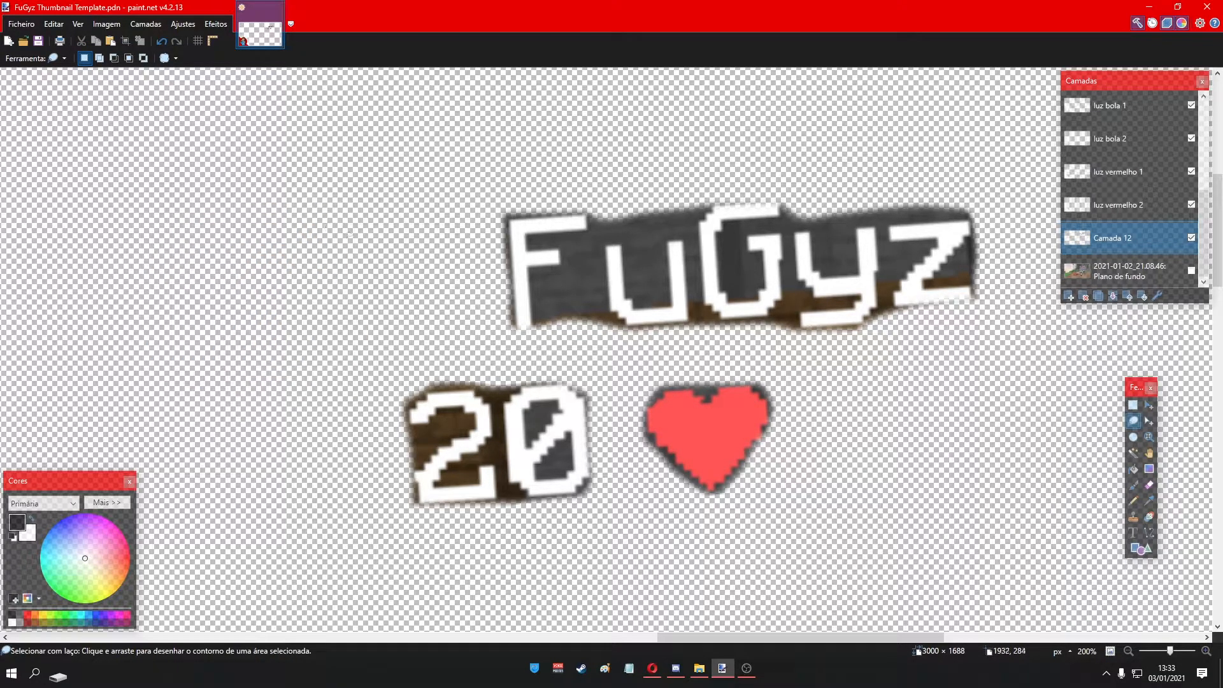
# - Paste the moon emblem onto a new layer and move it close to the first letter of the player name
pyautogui.click(1069, 296)
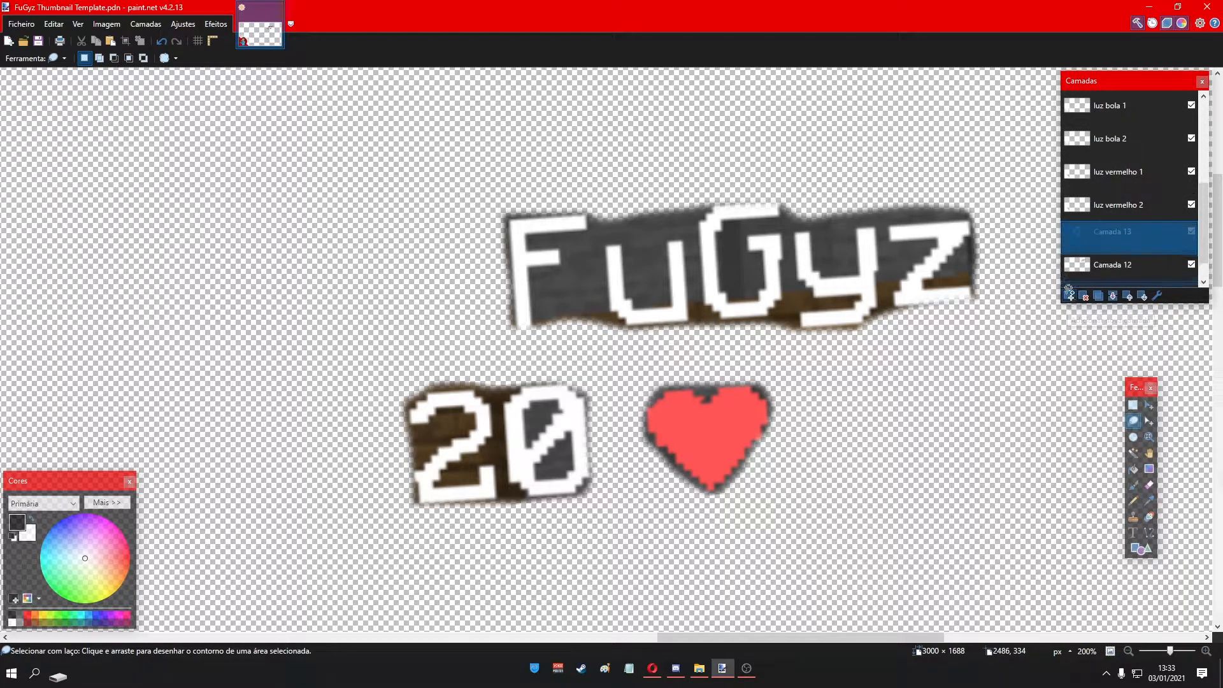
pyautogui.hotkey('ctrl', 'v')
pyautogui.moveTo(253, 319); pyautogui.dragTo(409, 309)
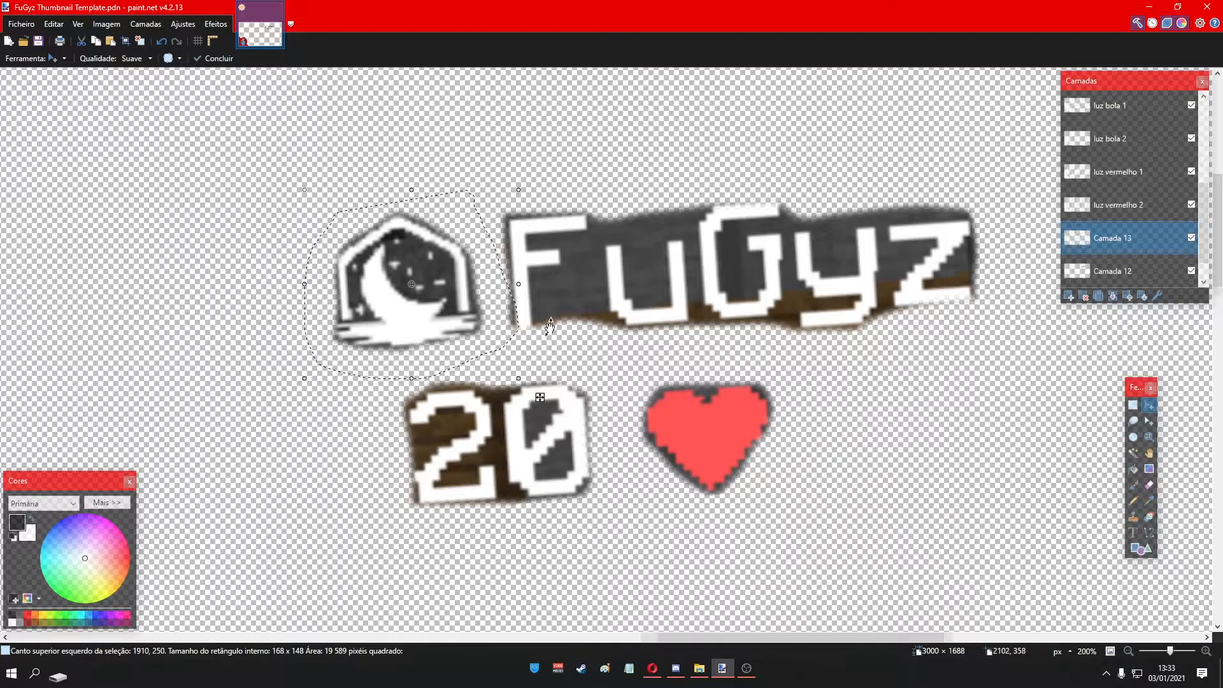
pyautogui.scroll(-4, 549, 326)
pyautogui.moveTo(481, 319); pyautogui.dragTo(487, 318)
pyautogui.scroll(-5, 621, 349)
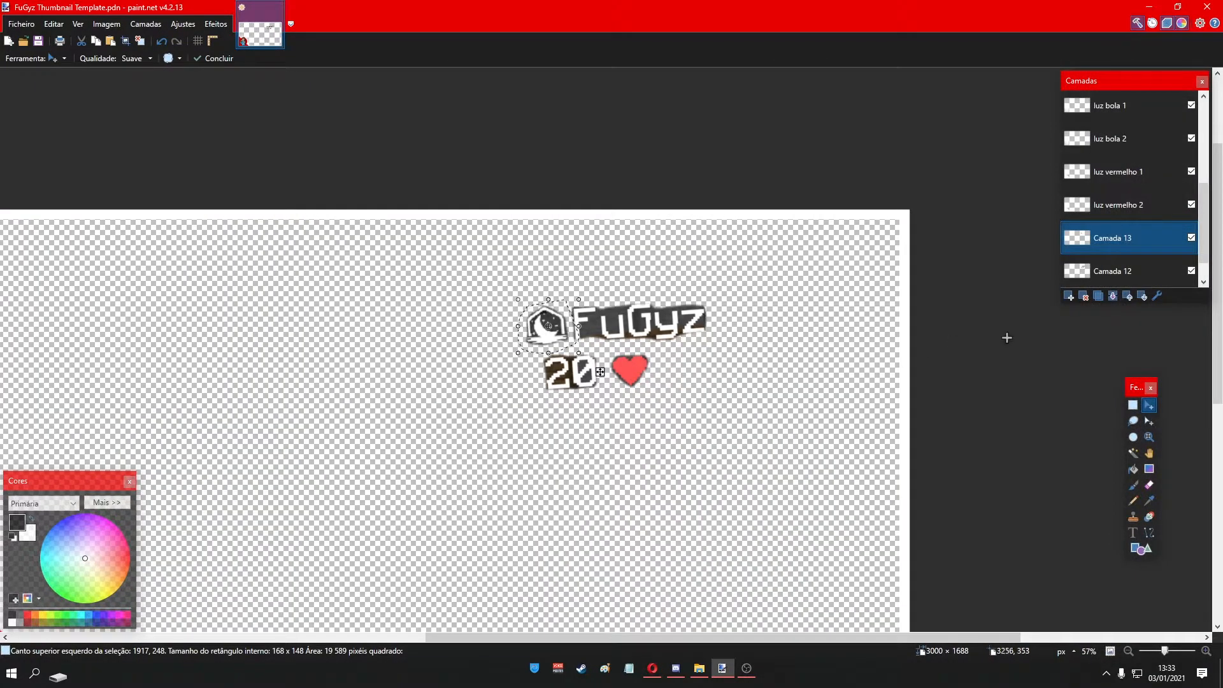
# - Show the background layer, fine-tune the emblem's position beside the name and deselect it
pyautogui.scroll(-1, 1186, 263)
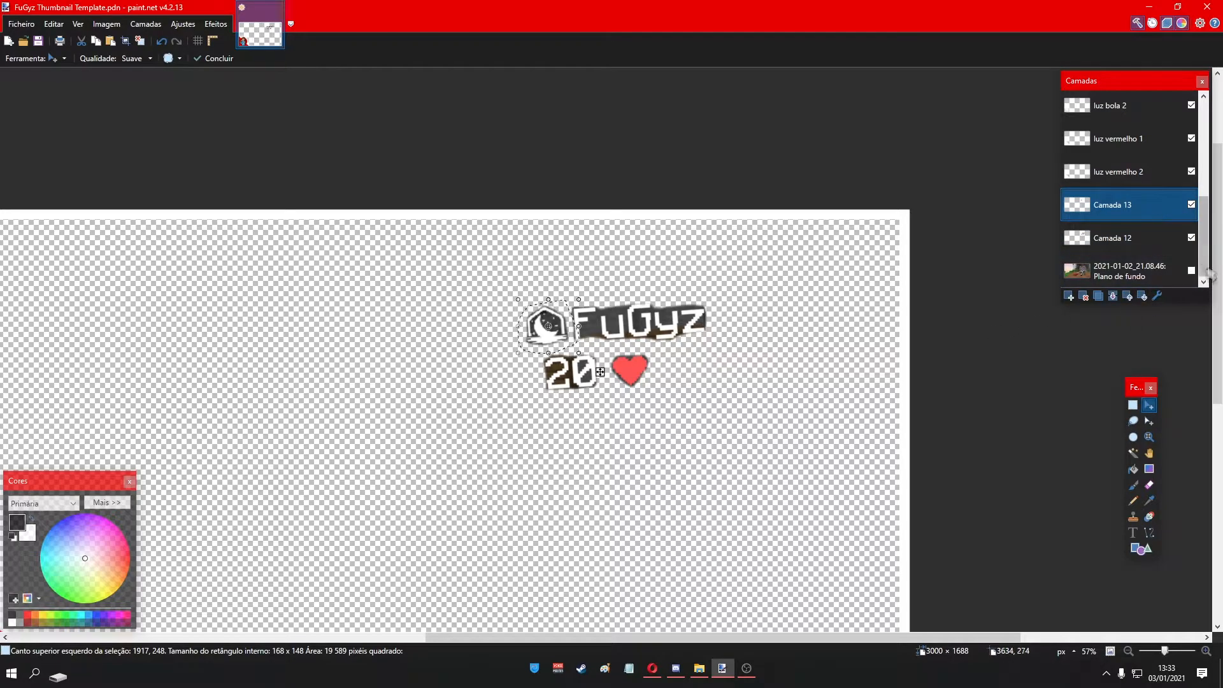
pyautogui.click(1191, 270)
pyautogui.scroll(5, 600, 372)
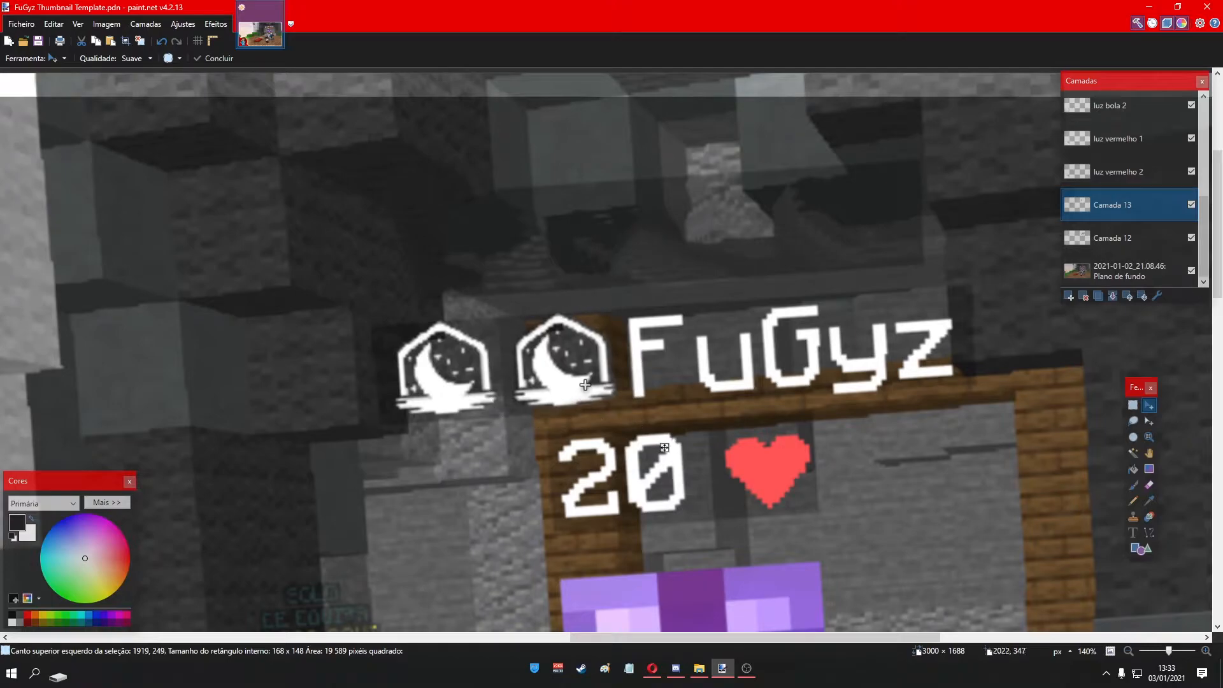
pyautogui.moveTo(663, 448); pyautogui.dragTo(664, 449)
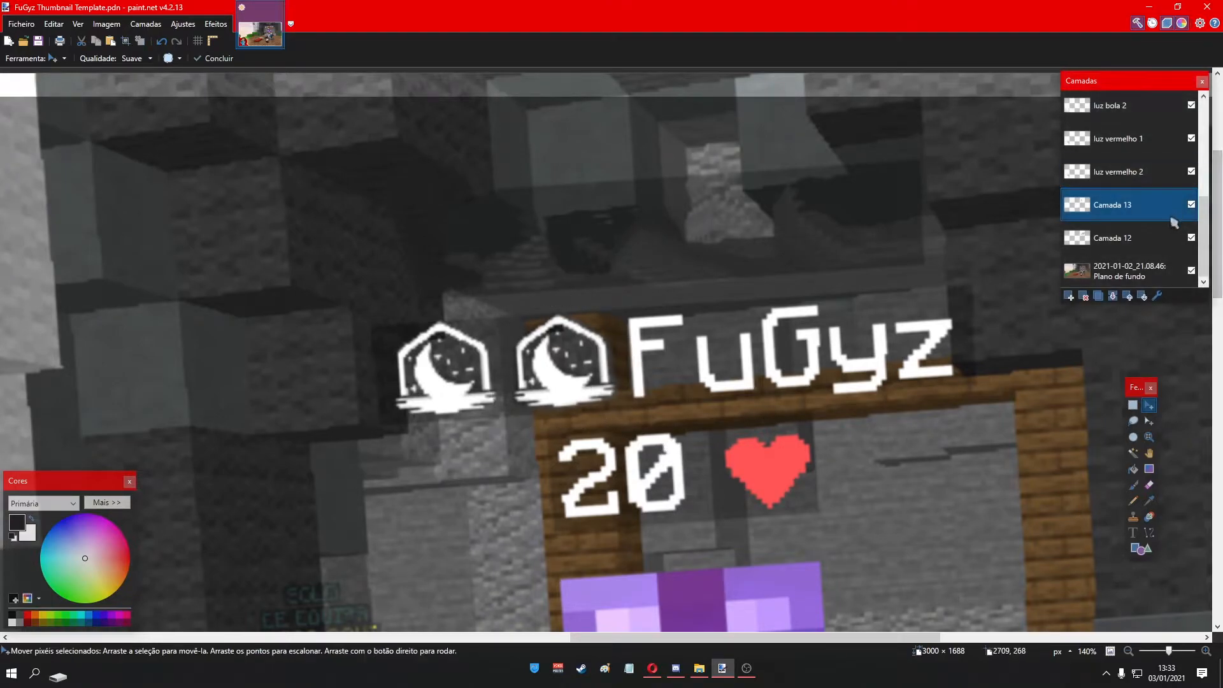
pyautogui.scroll(2, 640, 424)
pyautogui.scroll(2, 640, 425)
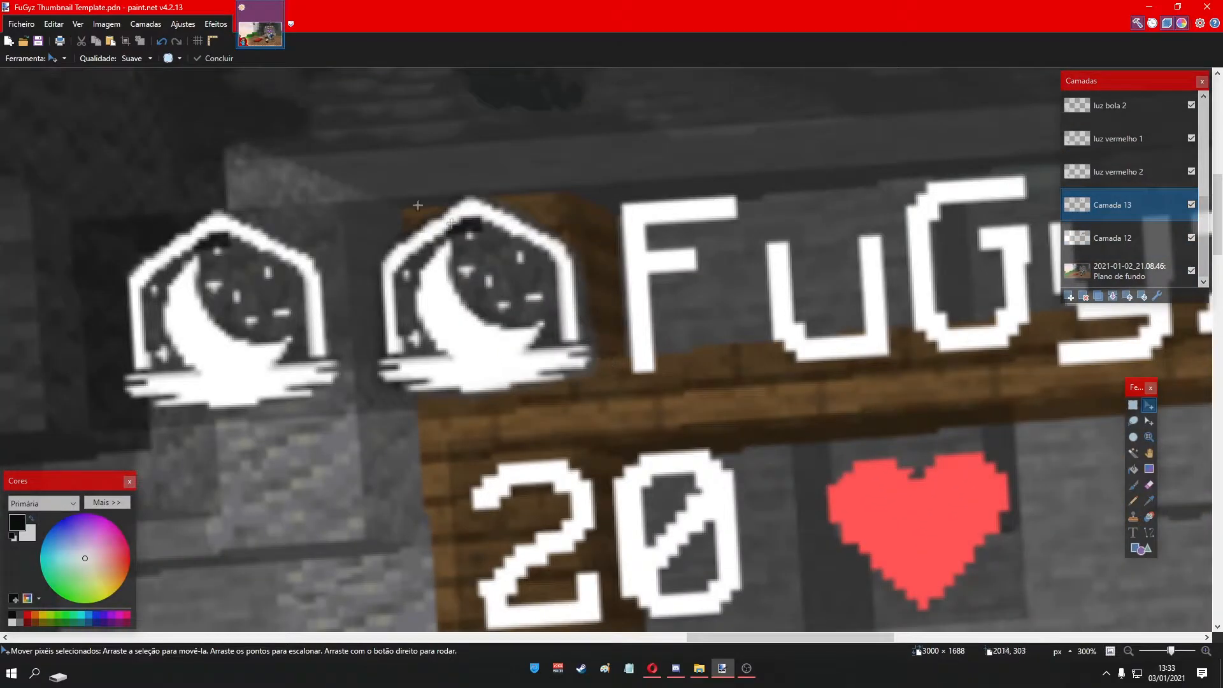
# - Erase the leftover dark edge between the moved emblem and the player name with the Eraser
pyautogui.click(63, 58)
pyautogui.click(38, 245)
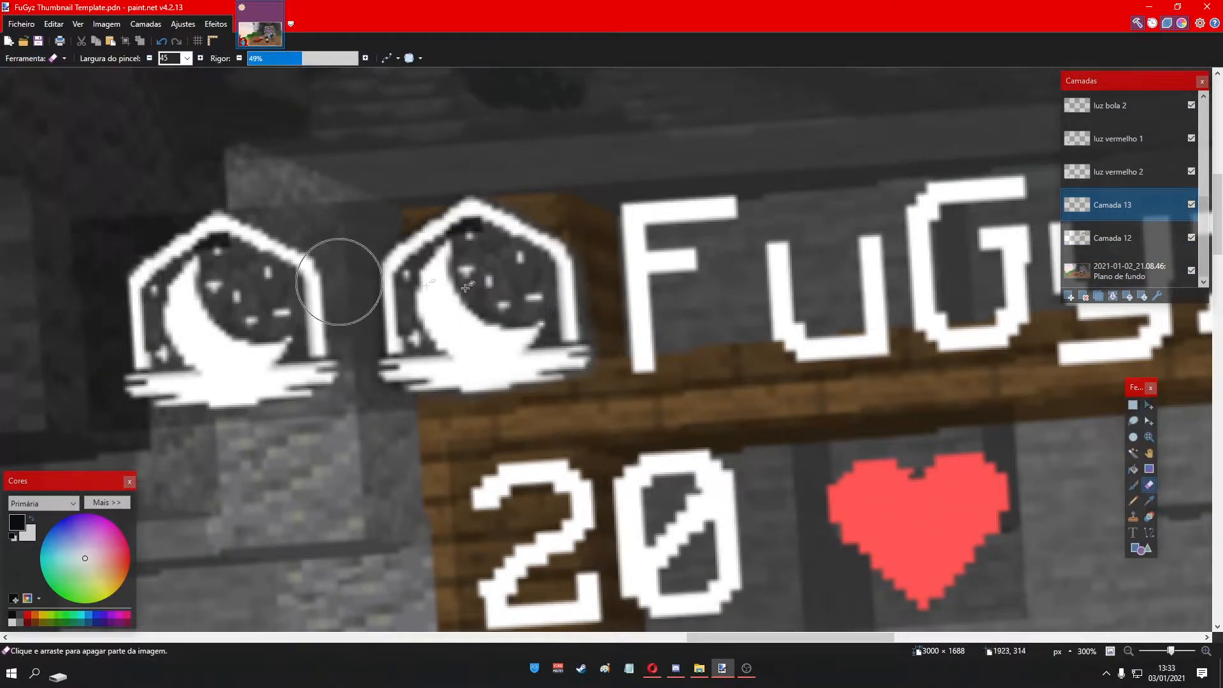
pyautogui.scroll(1, 632, 304)
pyautogui.moveTo(631, 304)
pyautogui.mouseDown()
pyautogui.moveTo(587, 240)
pyautogui.moveTo(604, 212)
pyautogui.mouseUp()
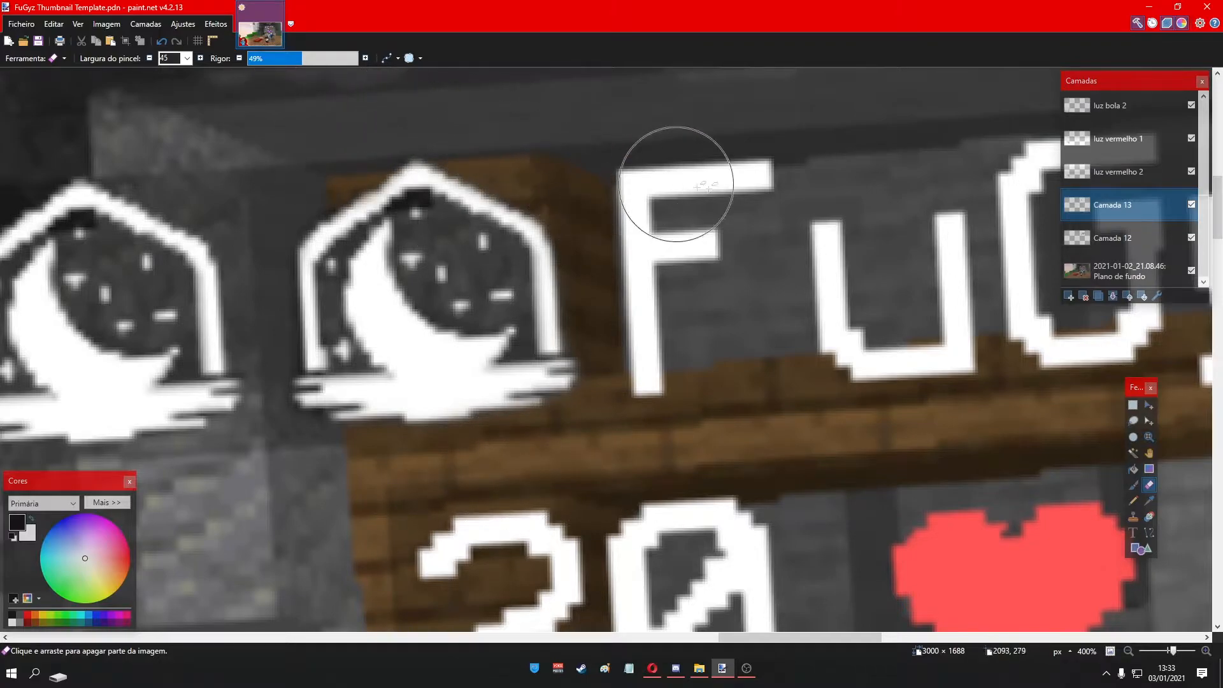
# - Merge the emblem layer down into the name tag layer, Camada 12
pyautogui.scroll(-3, 839, 236)
pyautogui.scroll(3, 674, 300)
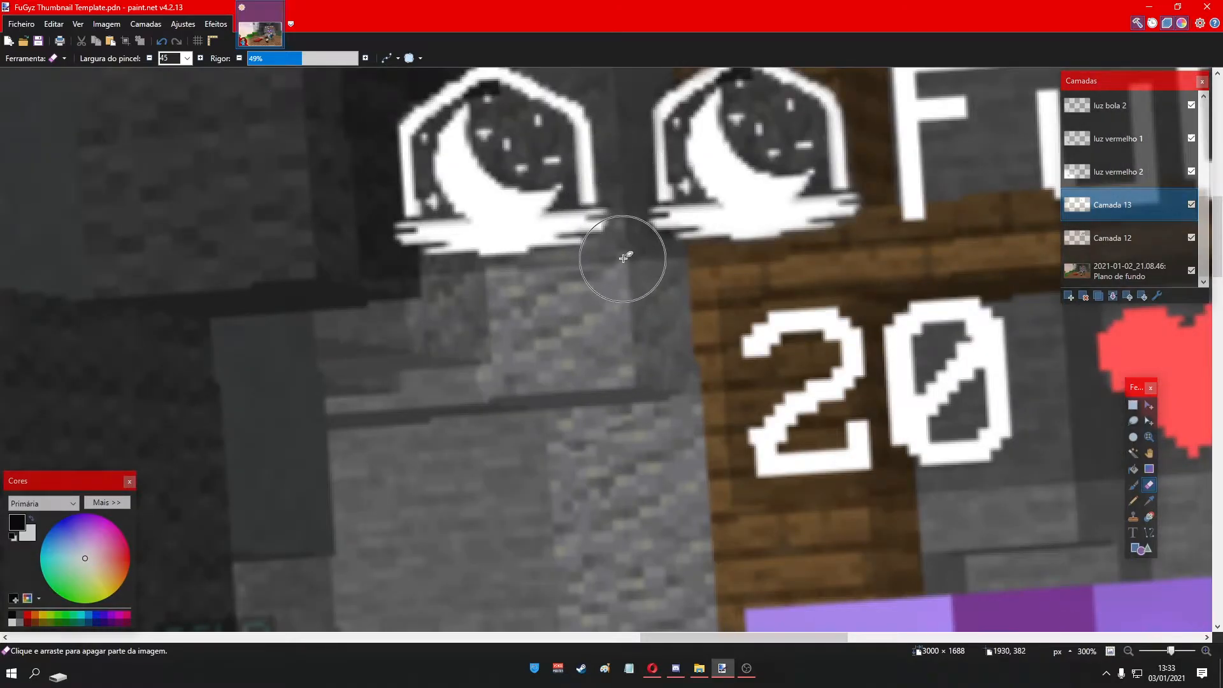
pyautogui.scroll(1, 1120, 380)
pyautogui.scroll(-2, 855, 344)
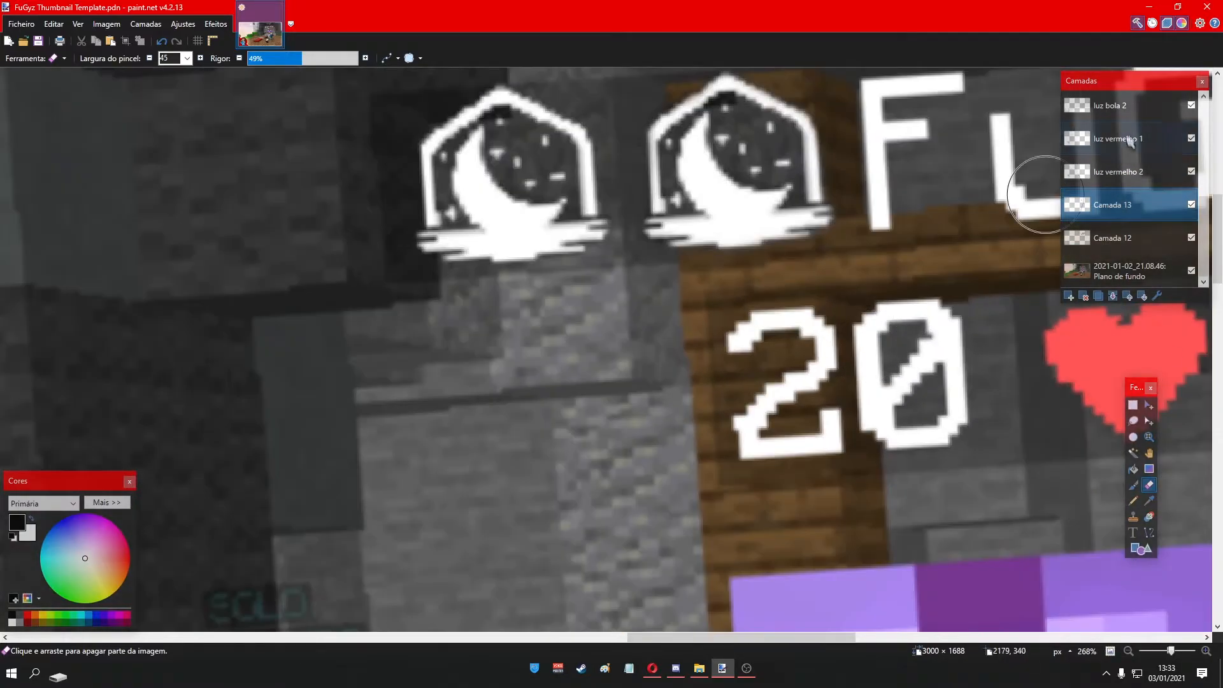
pyautogui.click(1113, 296)
# - Compare the name tag layer with the background by toggling their visibility, and check the whole thumbnail with both shown
pyautogui.scroll(-5, 900, 359)
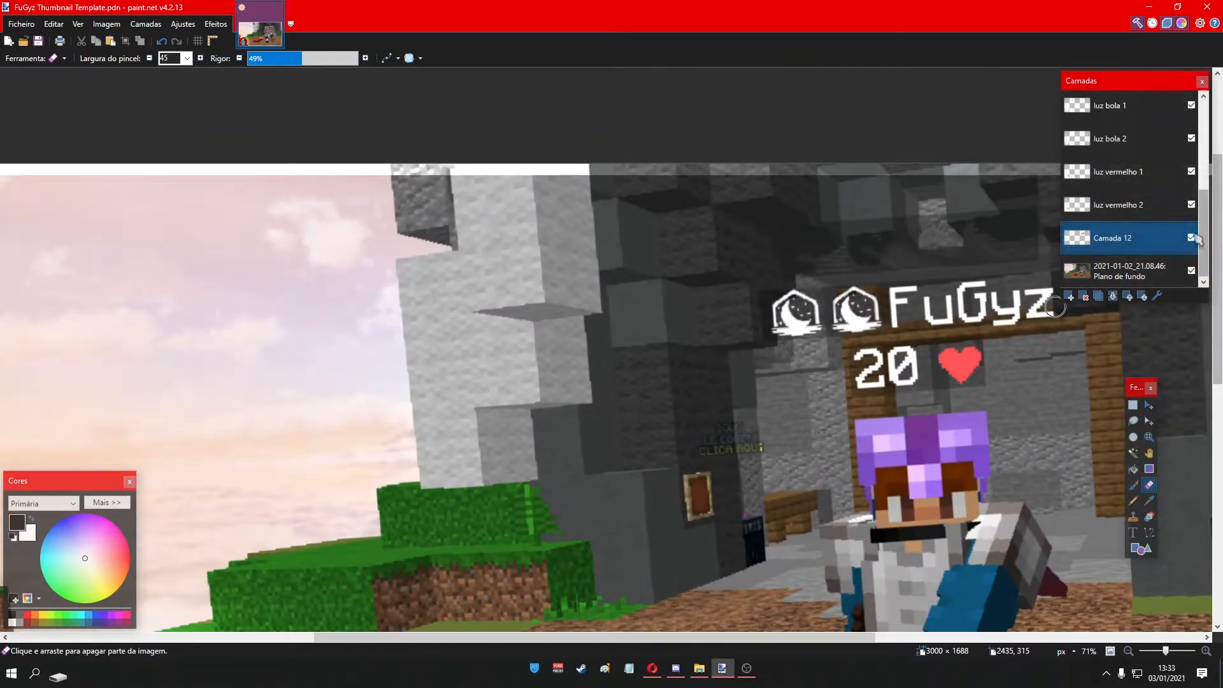
pyautogui.click(1191, 238)
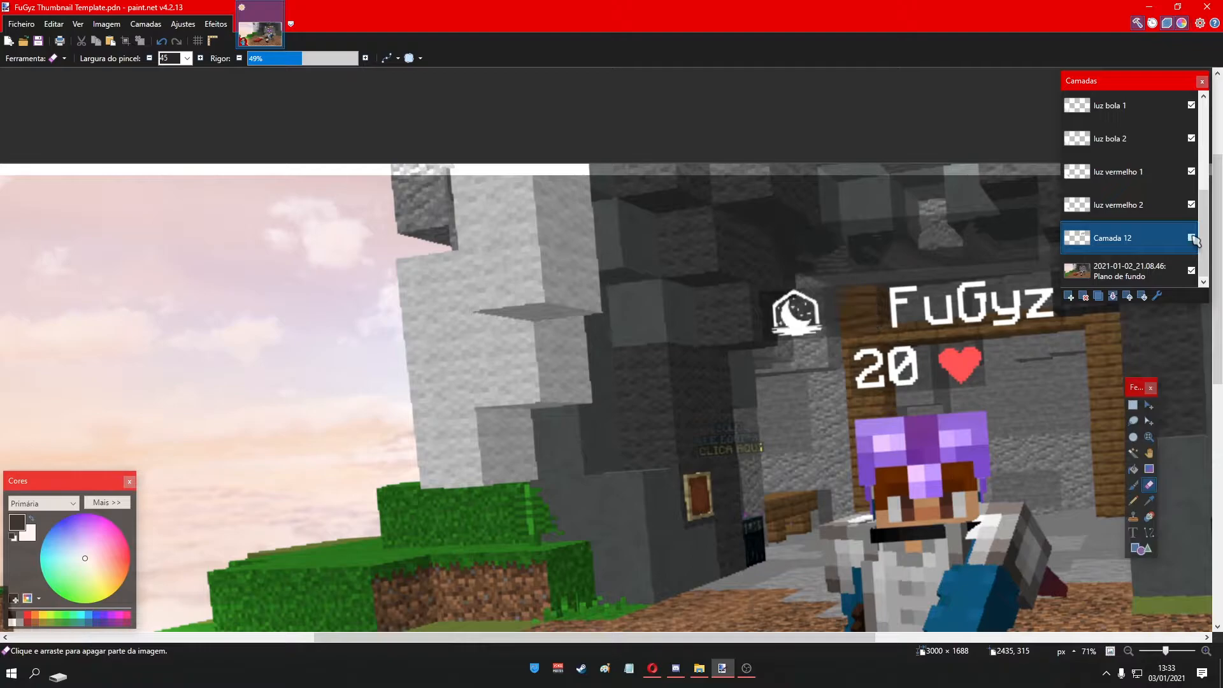
pyautogui.scroll(-1, 864, 460)
pyautogui.click(1191, 270)
pyautogui.click(1191, 238)
pyautogui.click(1191, 237)
pyautogui.scroll(4, 1021, 373)
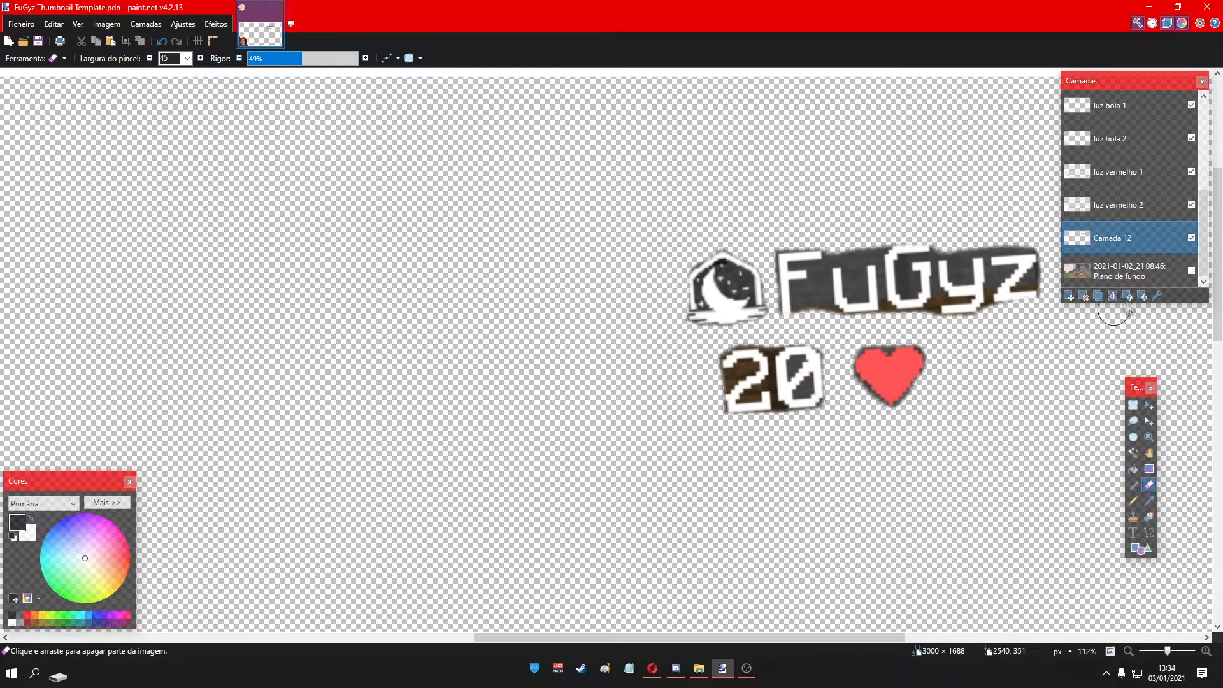
pyautogui.click(1191, 271)
pyautogui.scroll(-7, 1067, 407)
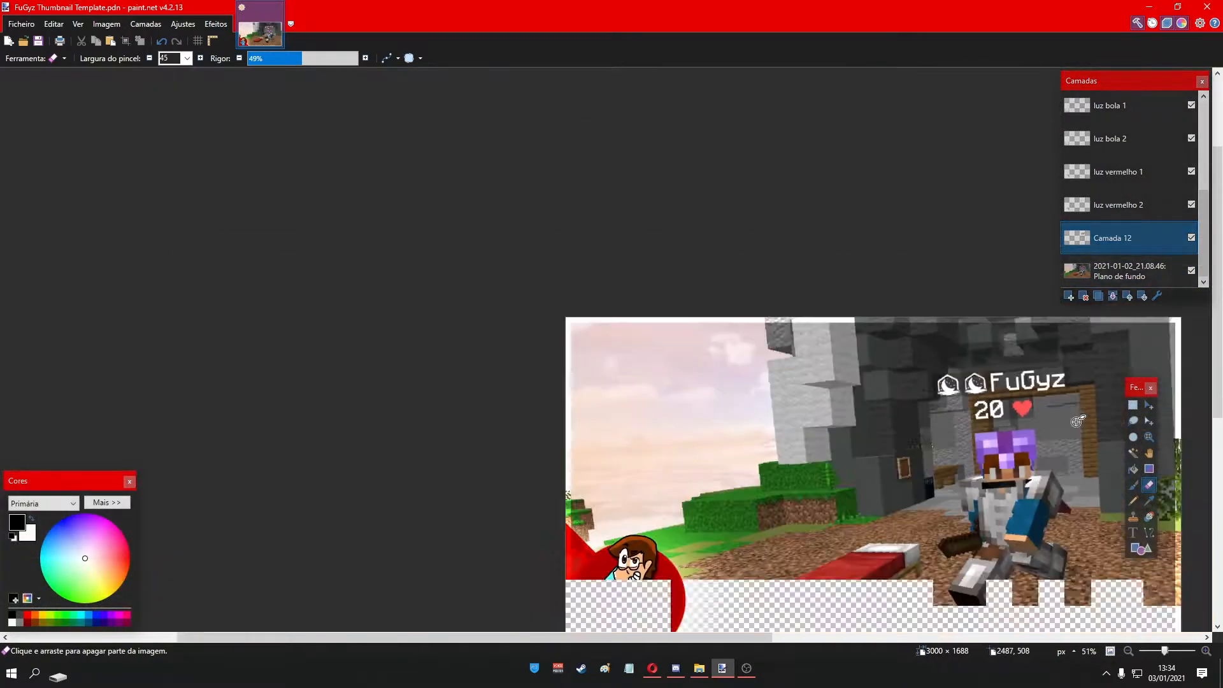
pyautogui.moveTo(616, 637); pyautogui.dragTo(712, 637)
pyautogui.scroll(-3, 744, 432)
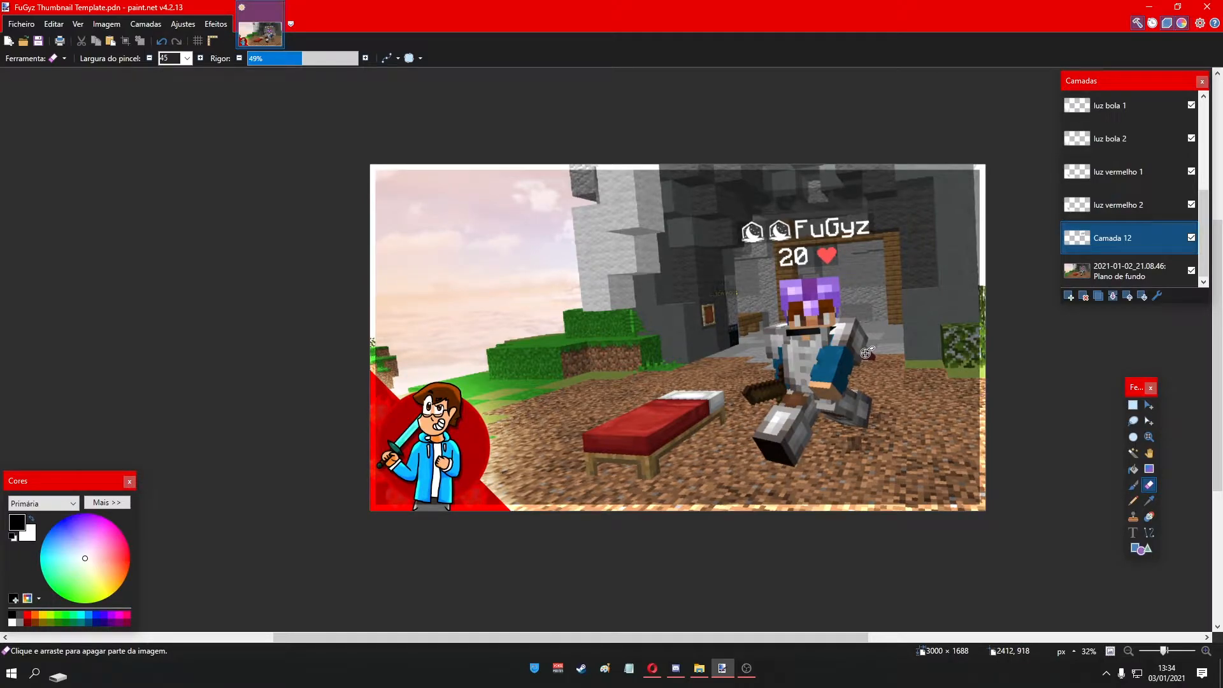
# - Using the Clone Stamp at brush width 20 on the background layer, cover the outer side of the original moon emblem with nearby stone
pyautogui.scroll(6, 855, 350)
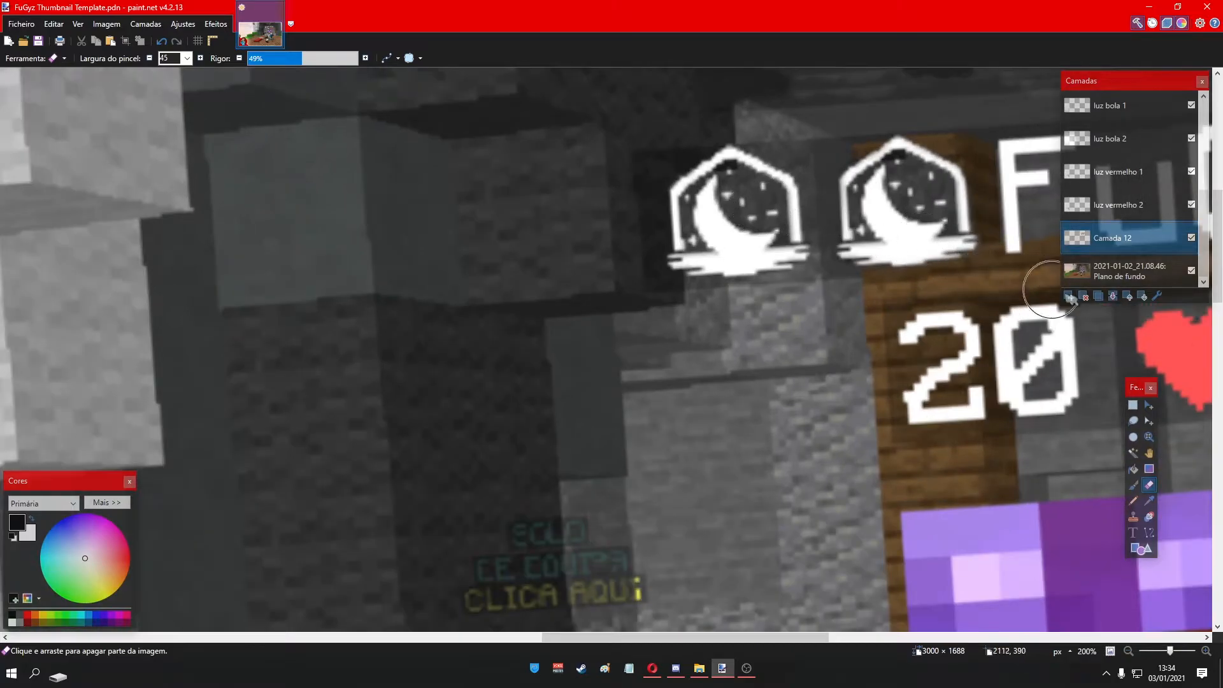
pyautogui.click(1122, 271)
pyautogui.scroll(1, 867, 206)
pyautogui.click(57, 58)
pyautogui.click(38, 288)
pyautogui.click(186, 58)
pyautogui.click(172, 215)
pyautogui.moveTo(566, 282)
pyautogui.mouseDown()
pyautogui.moveTo(559, 391)
pyautogui.moveTo(561, 279)
pyautogui.moveTo(567, 401)
pyautogui.moveTo(579, 394)
pyautogui.moveTo(578, 271)
pyautogui.moveTo(585, 425)
pyautogui.moveTo(602, 270)
pyautogui.moveTo(596, 381)
pyautogui.moveTo(599, 421)
pyautogui.mouseUp()
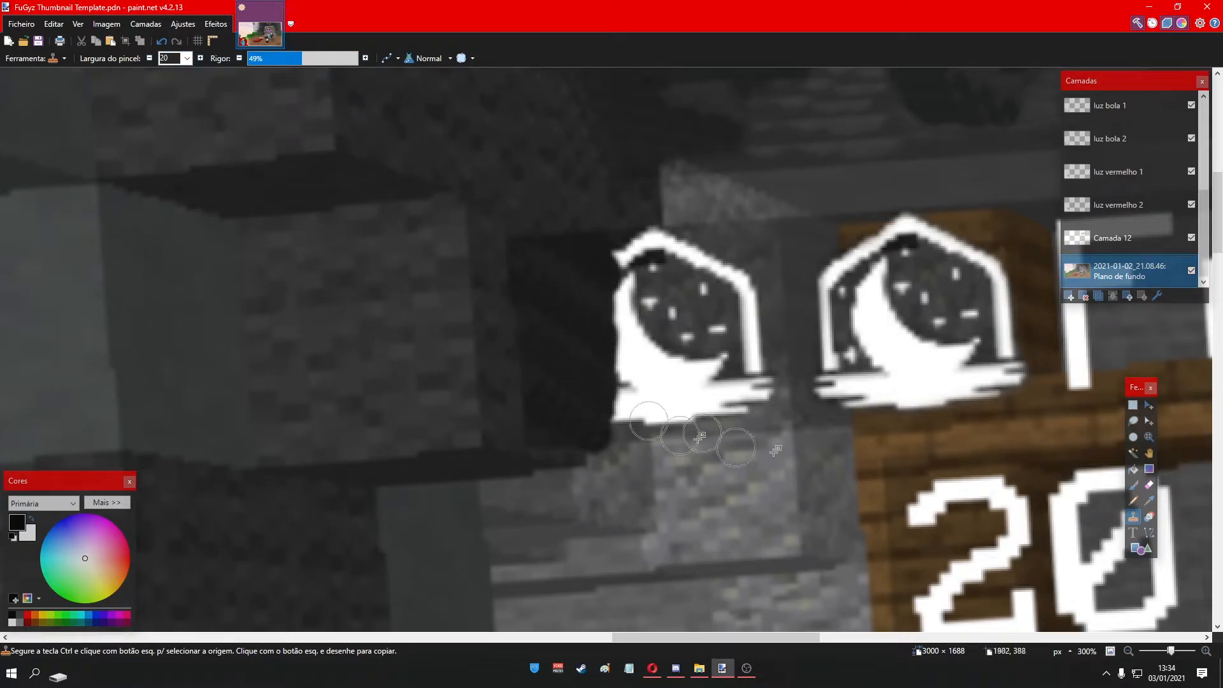
# - Clone surrounding stone texture over the rest of the original moon emblem on the background layer
pyautogui.scroll(1, 789, 437)
pyautogui.moveTo(742, 122)
pyautogui.mouseDown()
pyautogui.moveTo(743, 246)
pyautogui.moveTo(748, 164)
pyautogui.moveTo(724, 265)
pyautogui.moveTo(732, 311)
pyautogui.moveTo(714, 313)
pyautogui.mouseUp()
pyautogui.moveTo(671, 124)
pyautogui.mouseDown()
pyautogui.moveTo(691, 327)
pyautogui.moveTo(724, 235)
pyautogui.moveTo(713, 224)
pyautogui.moveTo(721, 281)
pyautogui.moveTo(704, 263)
pyautogui.moveTo(682, 309)
pyautogui.moveTo(661, 279)
pyautogui.mouseUp()
pyautogui.scroll(-5, 779, 258)
pyautogui.scroll(3, 737, 274)
pyautogui.moveTo(695, 223)
pyautogui.mouseDown()
pyautogui.moveTo(681, 178)
pyautogui.moveTo(661, 189)
pyautogui.moveTo(682, 217)
pyautogui.moveTo(665, 227)
pyautogui.moveTo(663, 256)
pyautogui.moveTo(660, 186)
pyautogui.moveTo(677, 177)
pyautogui.moveTo(665, 226)
pyautogui.moveTo(655, 216)
pyautogui.moveTo(655, 327)
pyautogui.mouseUp()
pyautogui.scroll(-8, 656, 327)
pyautogui.scroll(5, 949, 352)
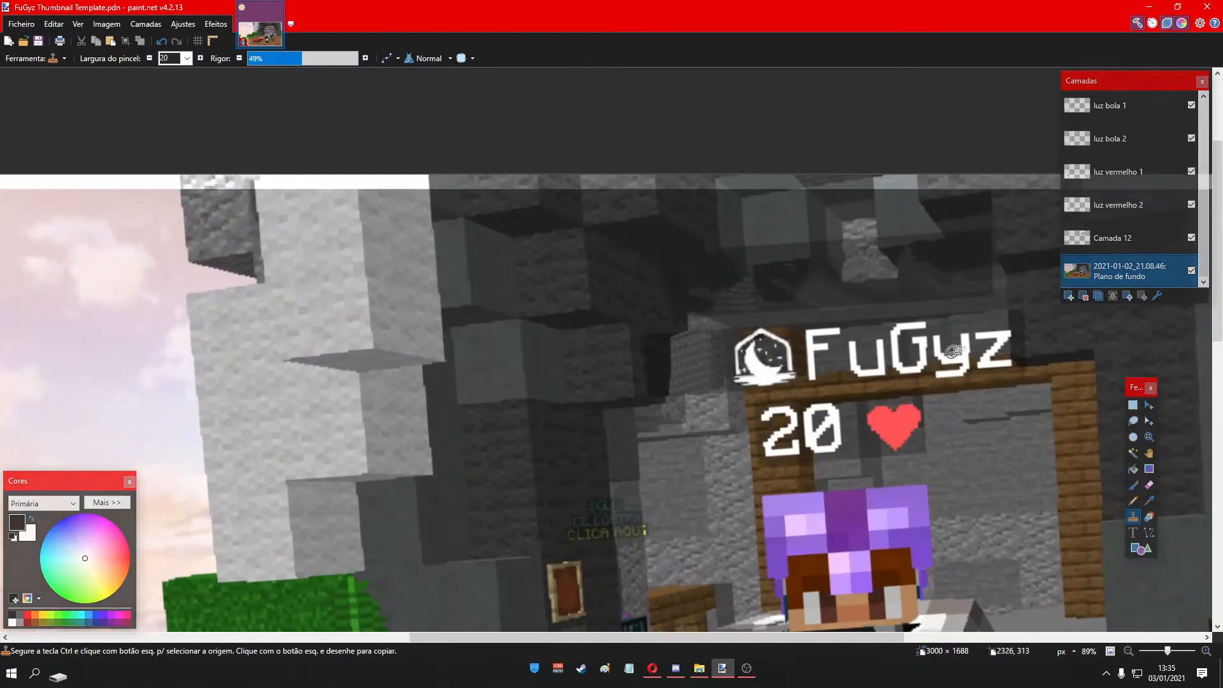
# - Add a new empty layer directly above the background screenshot and switch to the Line/Curve tool
pyautogui.scroll(-4, 980, 364)
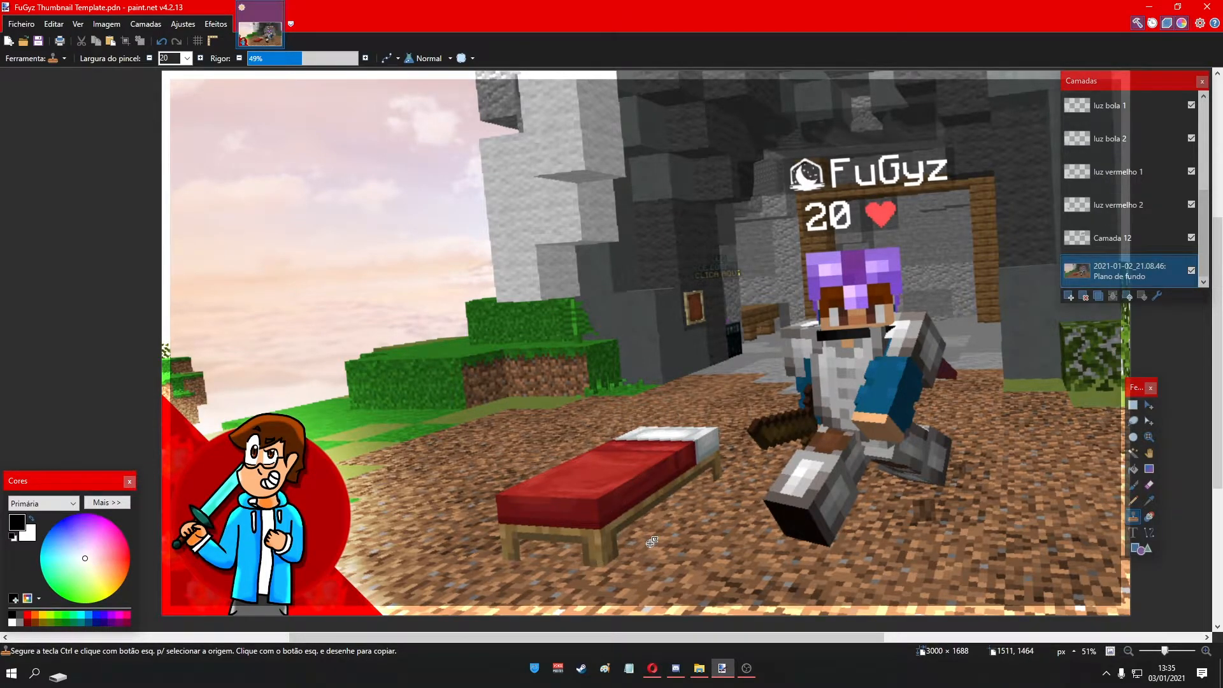
pyautogui.scroll(-2, 650, 543)
pyautogui.scroll(2, 850, 436)
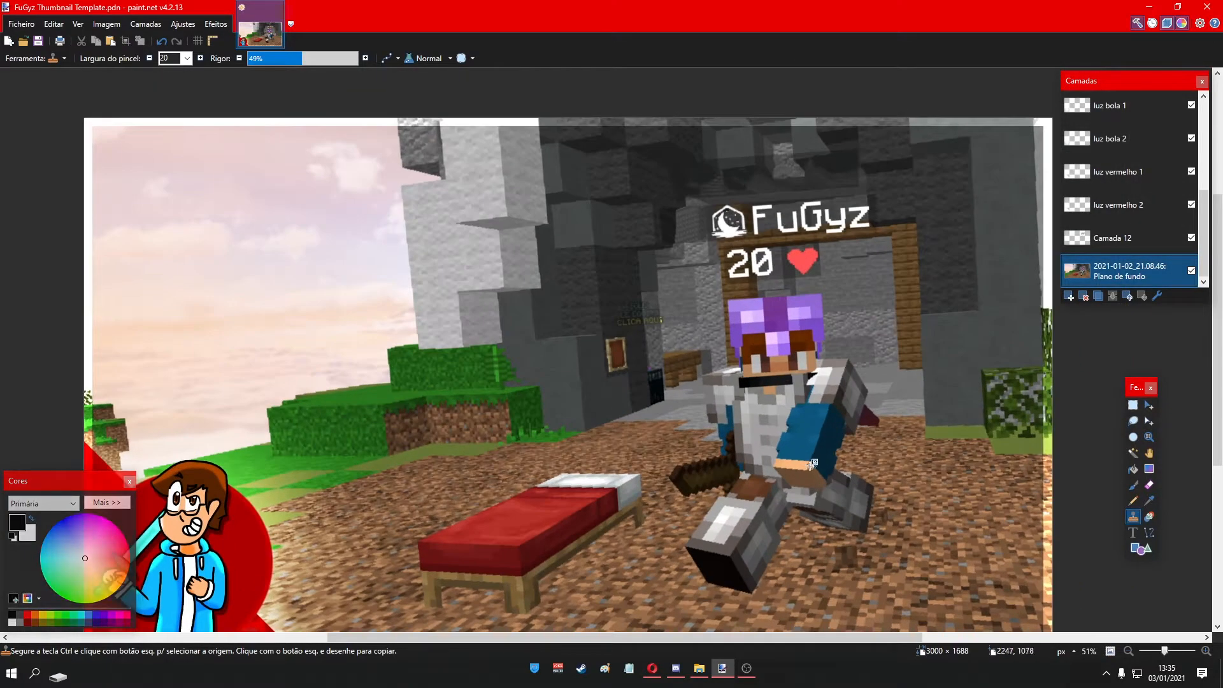
pyautogui.scroll(-2, 674, 565)
pyautogui.scroll(3, 674, 565)
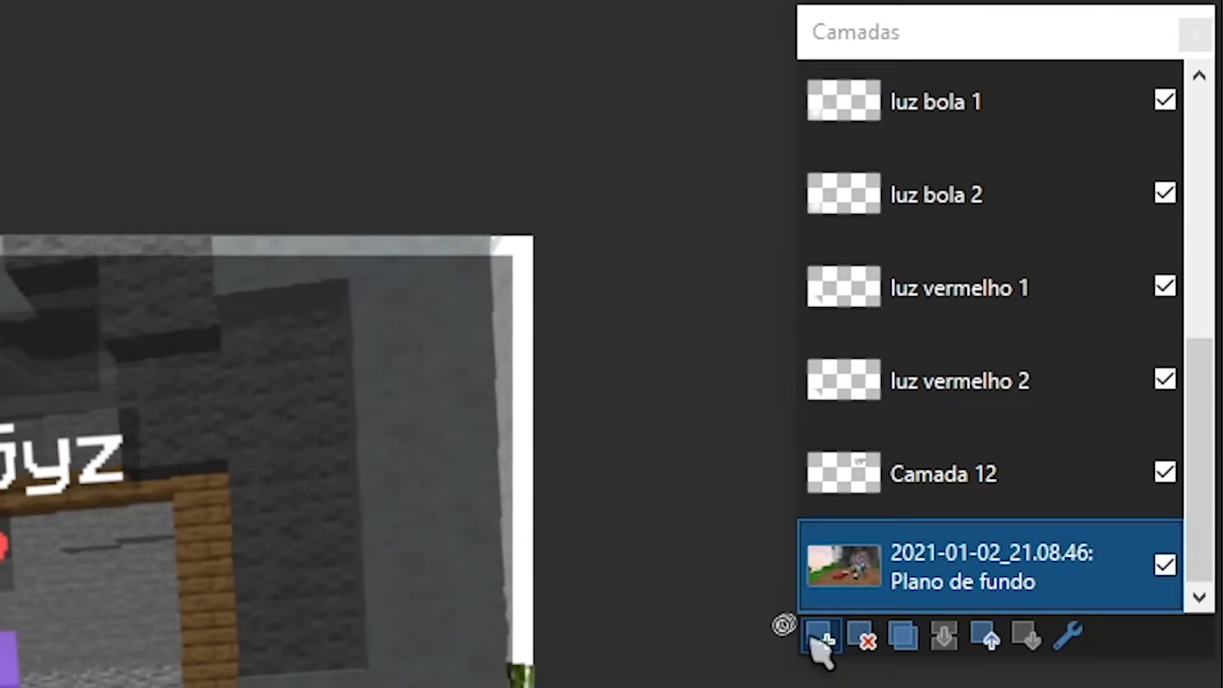
pyautogui.click(1068, 297)
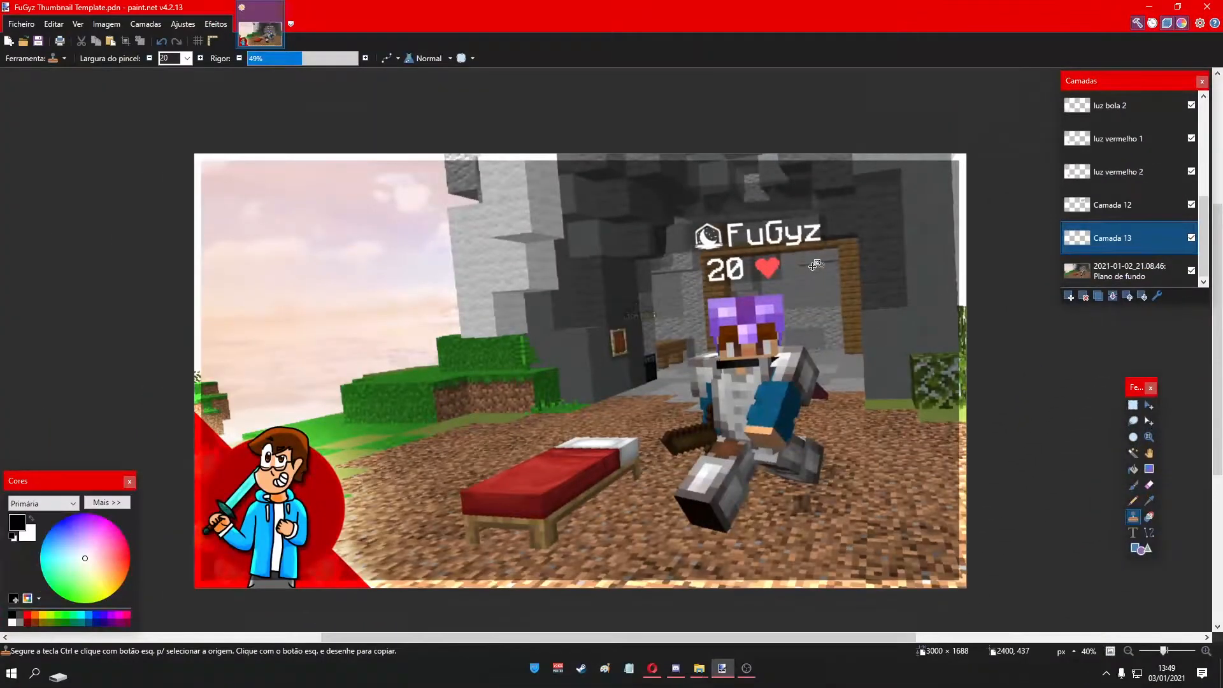
pyautogui.click(59, 58)
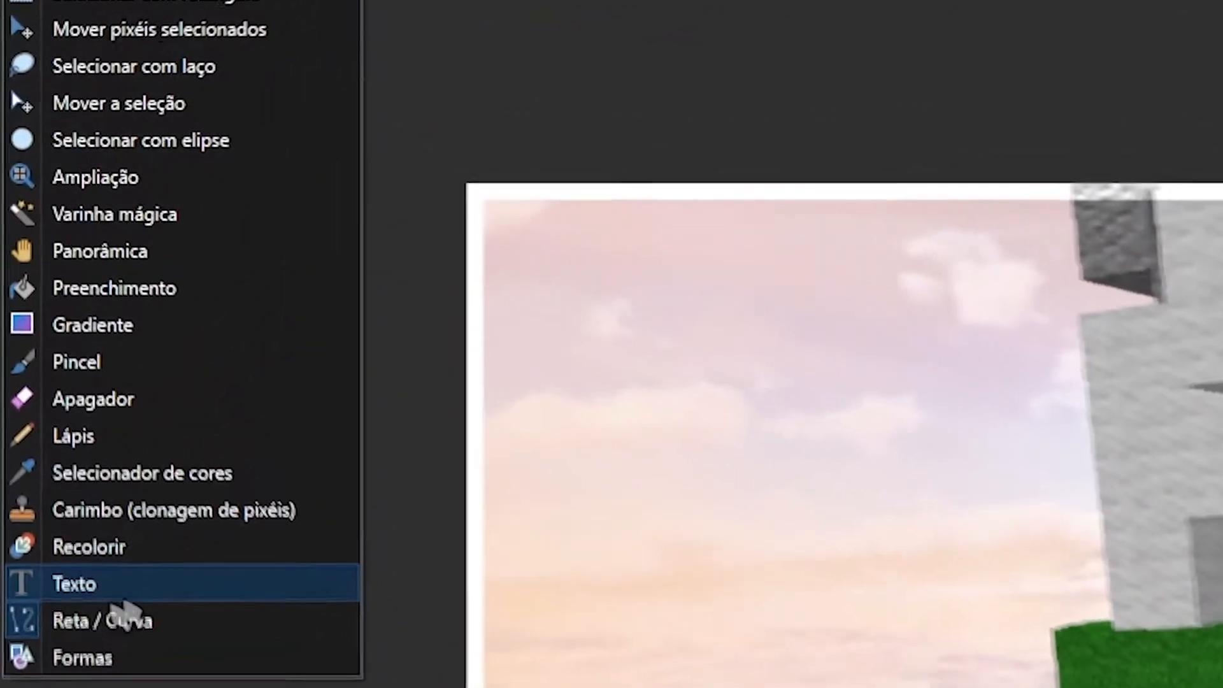
pyautogui.click(121, 639)
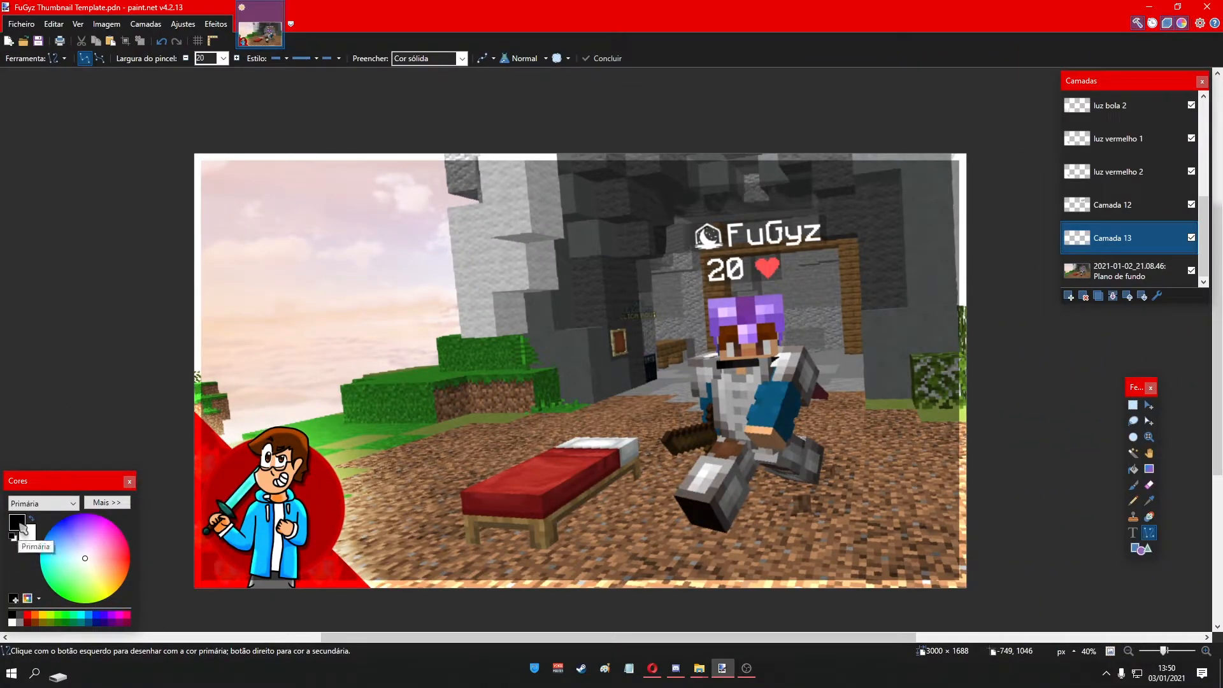
# - Try black lines along the player's outer arm and reduce the line's brush width to 12
pyautogui.scroll(6, 768, 408)
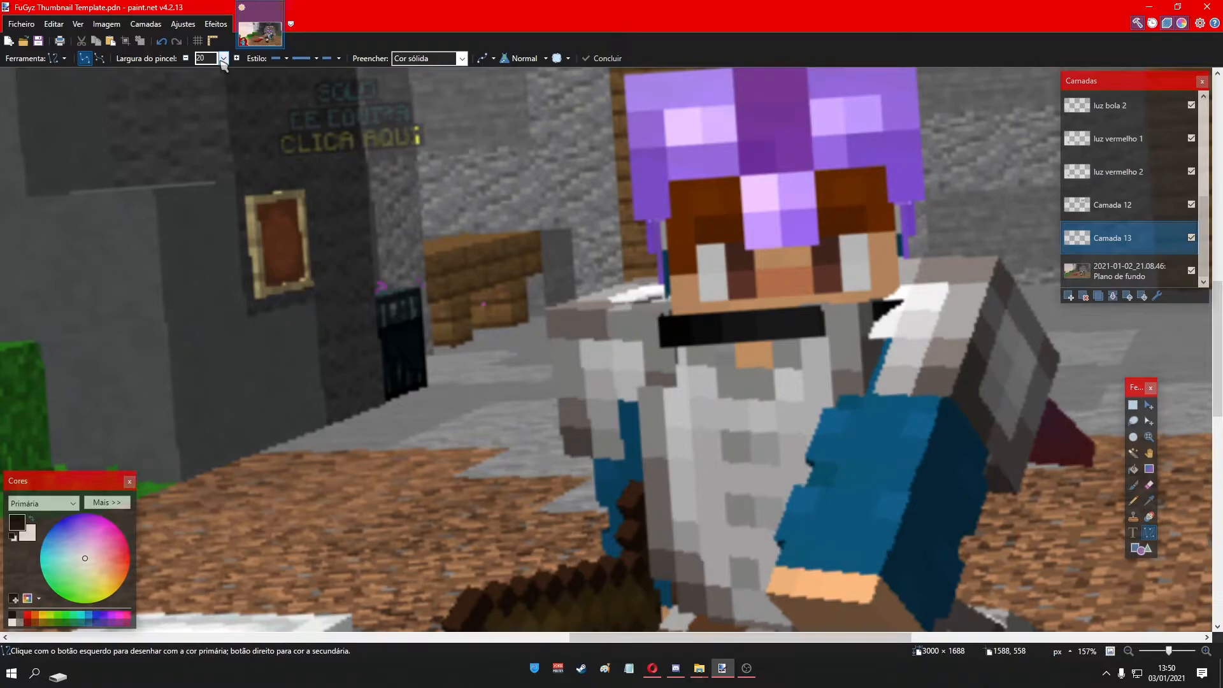
pyautogui.moveTo(558, 315); pyautogui.dragTo(587, 491)
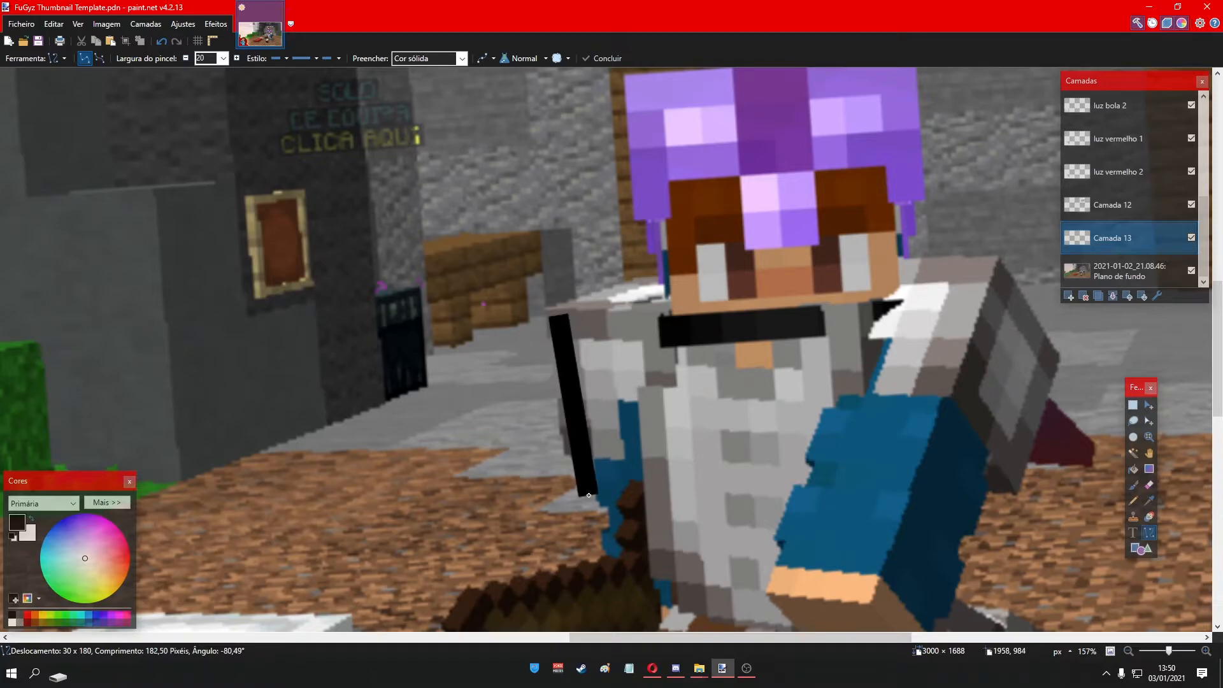
pyautogui.click(223, 58)
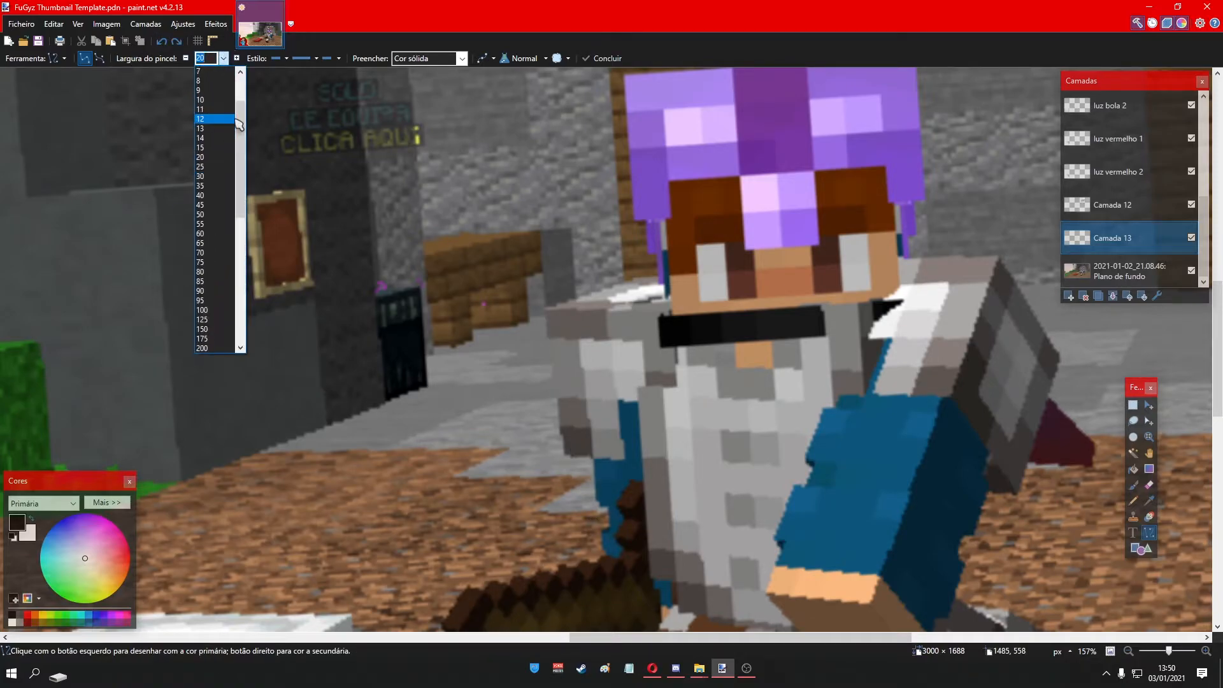
pyautogui.click(216, 119)
pyautogui.moveTo(557, 302); pyautogui.dragTo(567, 406)
pyautogui.hotkey('ctrl', 'z')
# - Draw a straight black line about 149 pixels long down the outer edge of the player's armoured upper arm on Camada 13
pyautogui.scroll(-6, 631, 453)
pyautogui.scroll(-2, 651, 467)
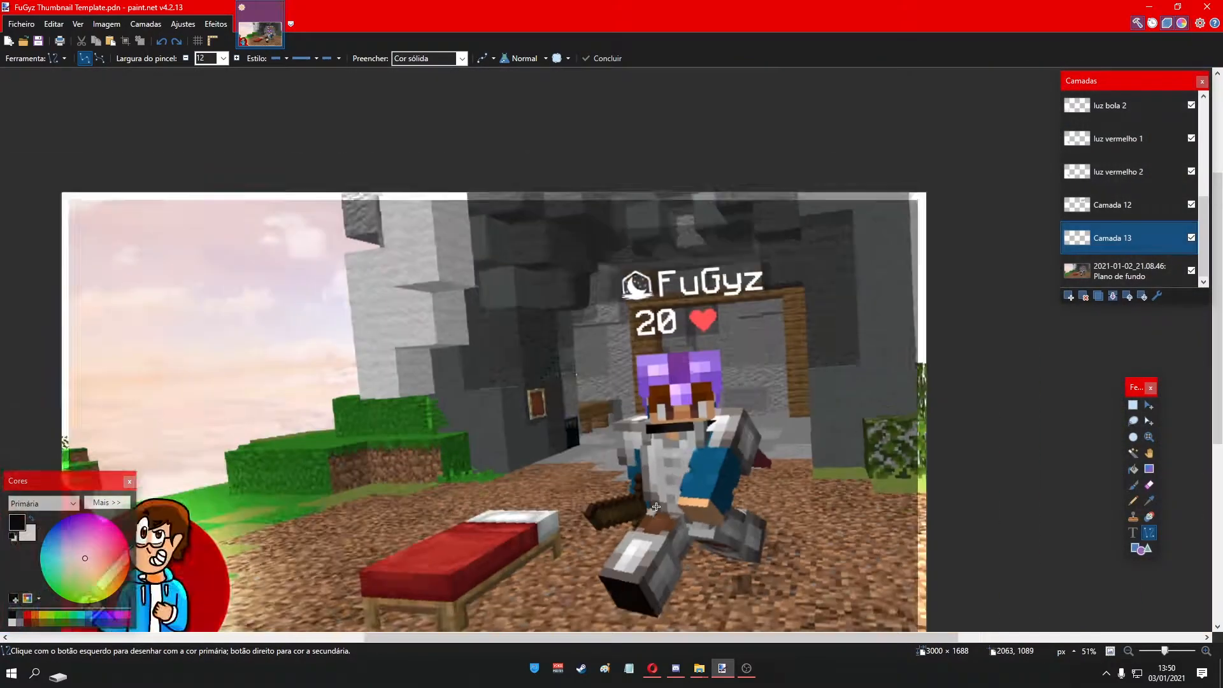
pyautogui.scroll(9, 641, 541)
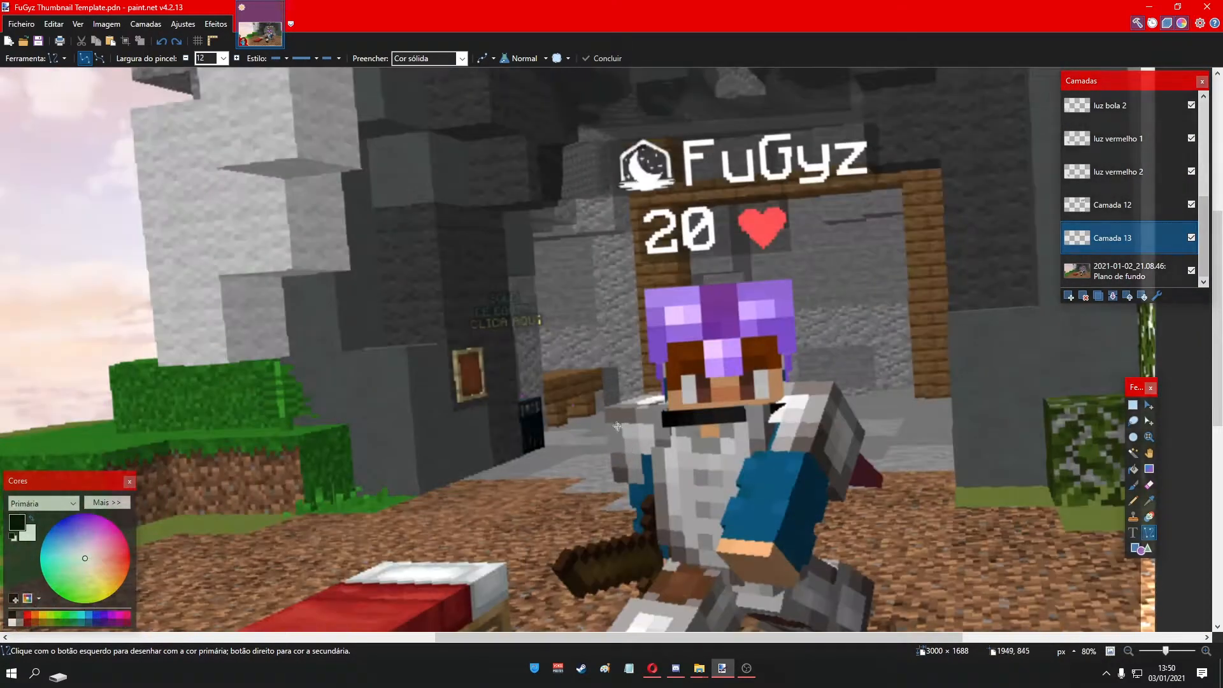
pyautogui.scroll(3, 615, 423)
pyautogui.scroll(-5, 838, 296)
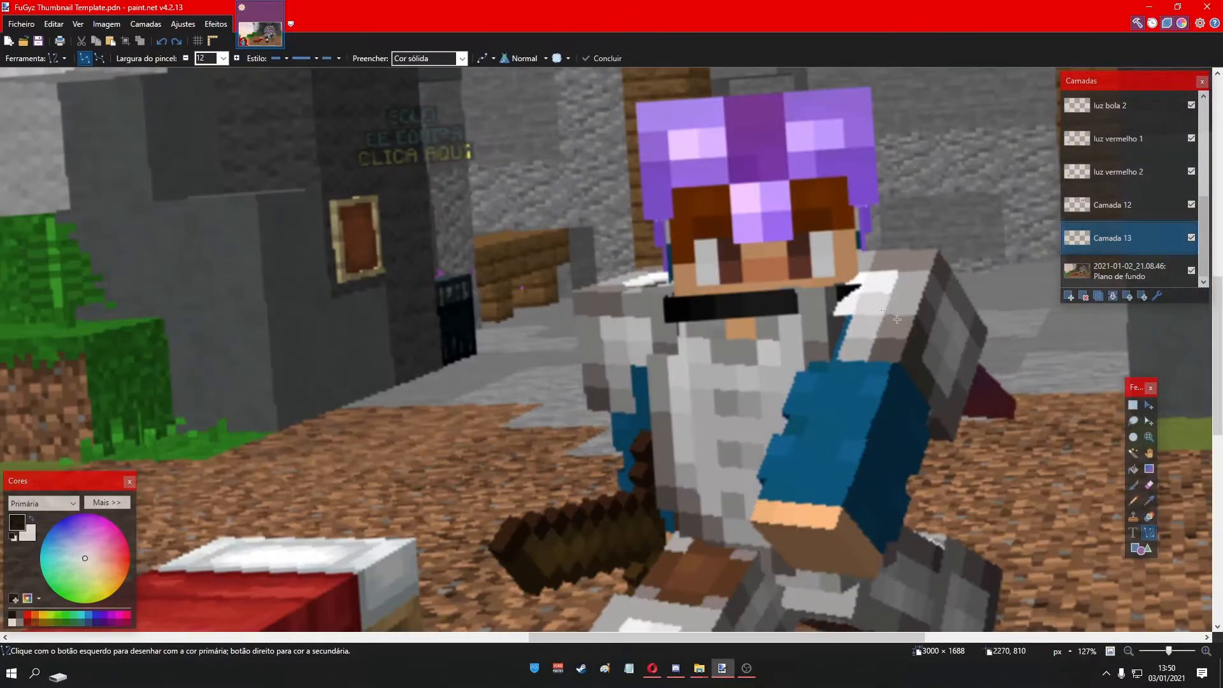
pyautogui.scroll(-3, 782, 354)
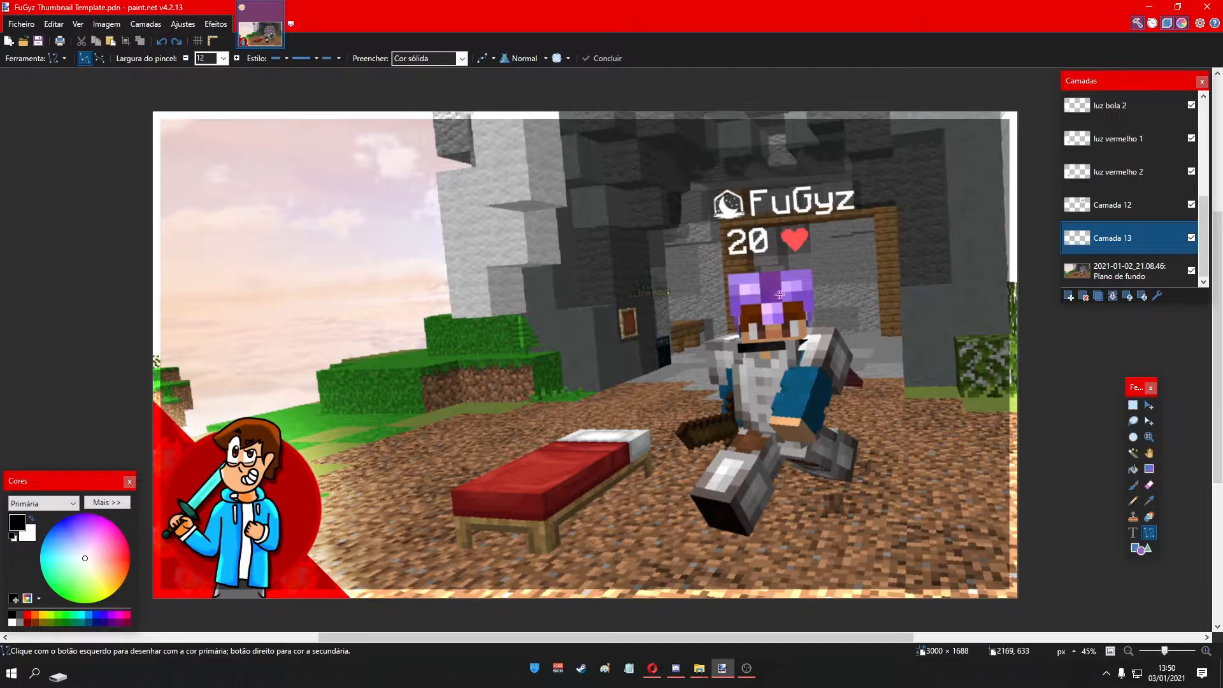
pyautogui.scroll(10, 764, 501)
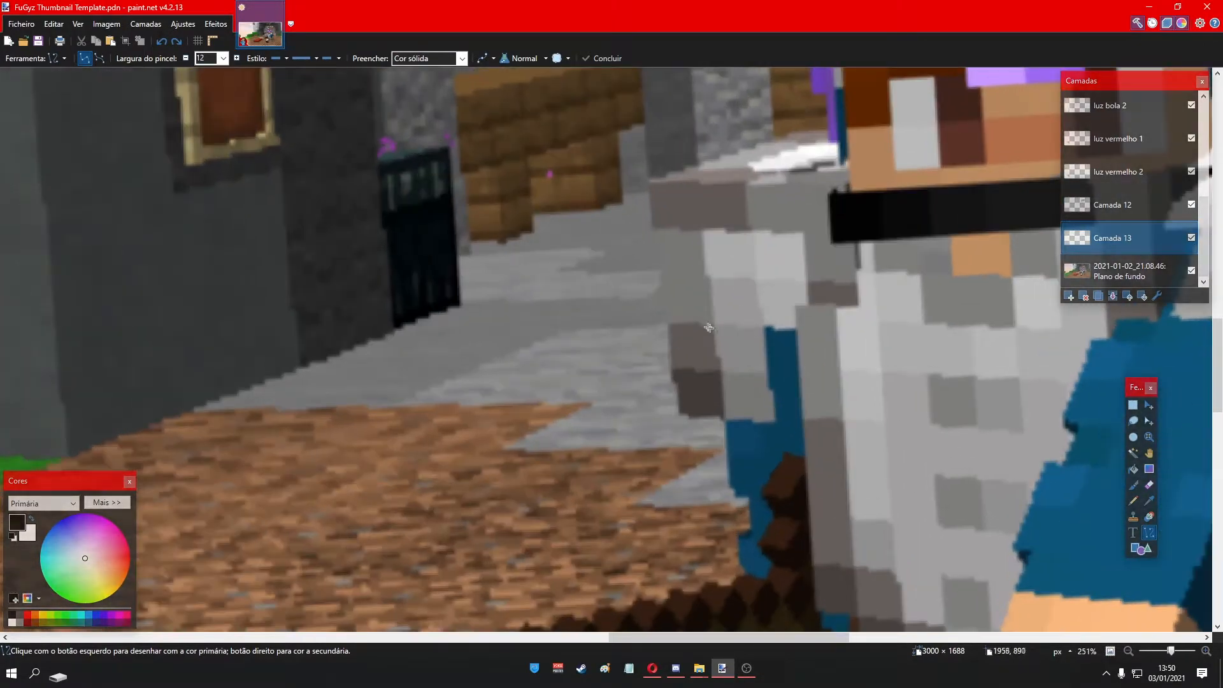
pyautogui.scroll(3, 699, 321)
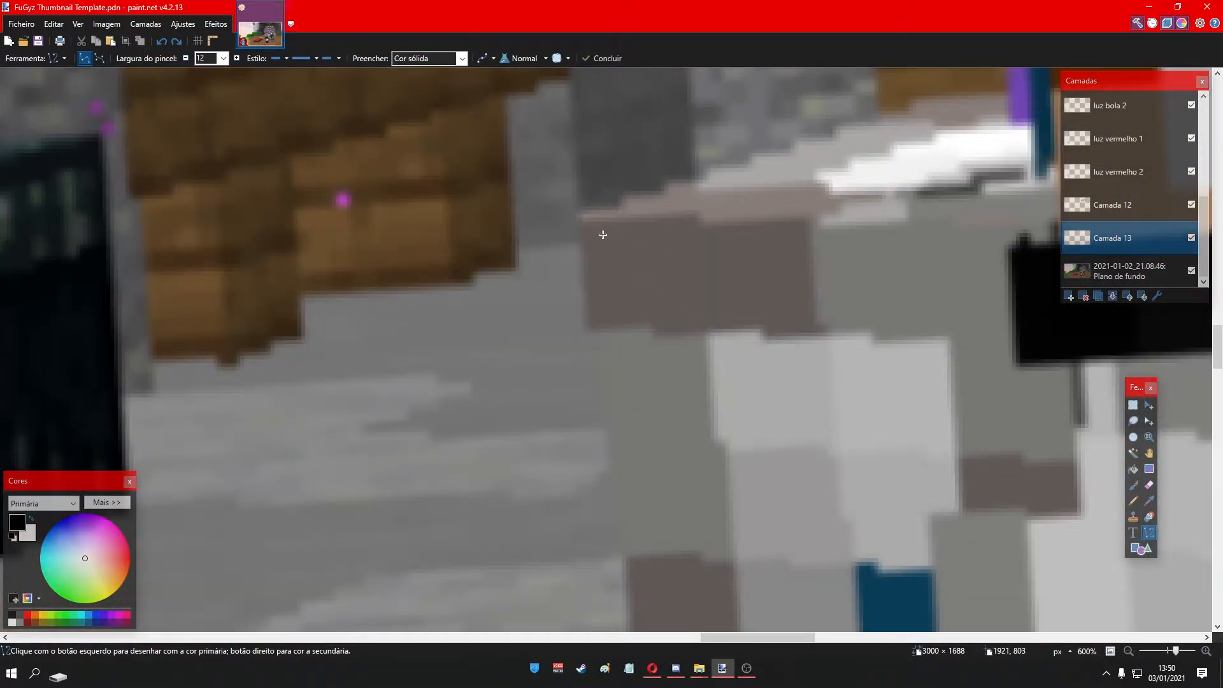
pyautogui.moveTo(603, 235); pyautogui.dragTo(617, 286)
pyautogui.hotkey('ctrl', 'z')
pyautogui.moveTo(601, 220); pyautogui.dragTo(677, 420)
pyautogui.scroll(-2, 608, 279)
pyautogui.scroll(-3, 629, 397)
pyautogui.moveTo(664, 423); pyautogui.dragTo(660, 423)
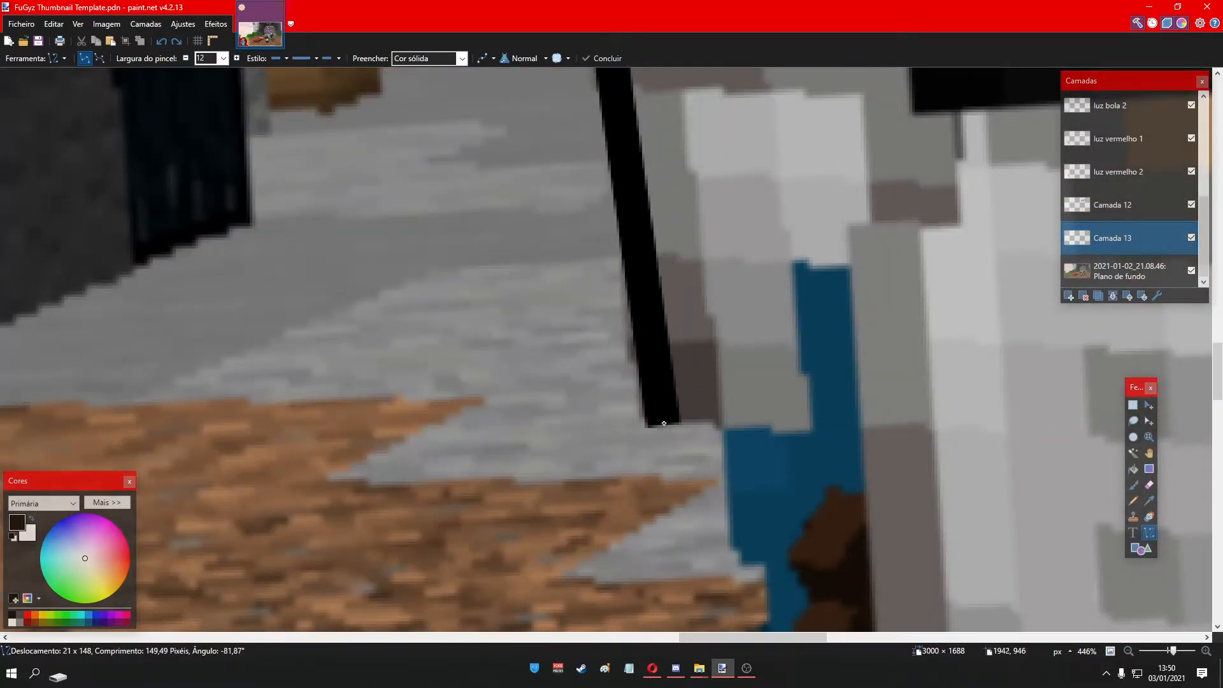
pyautogui.scroll(-6, 664, 423)
pyautogui.press('Return')
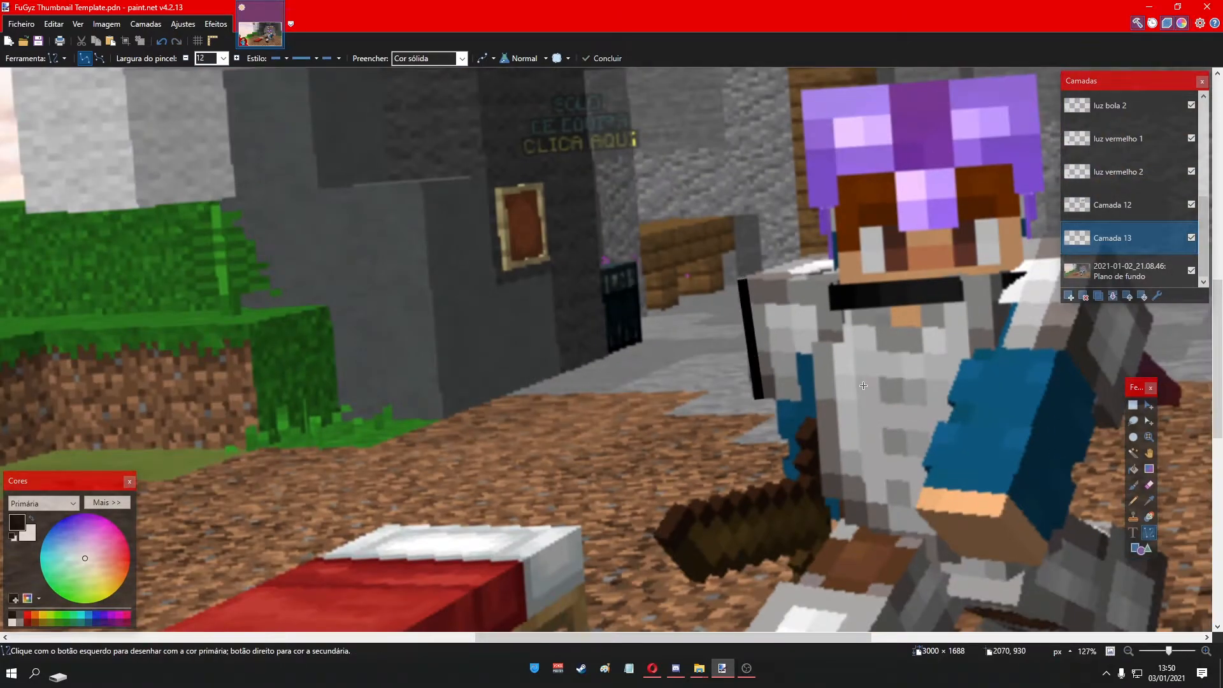
# - Set the brush width to 9 and draw a line along the lower edge of the arm armour, joining the outer arm line
pyautogui.scroll(6, 804, 384)
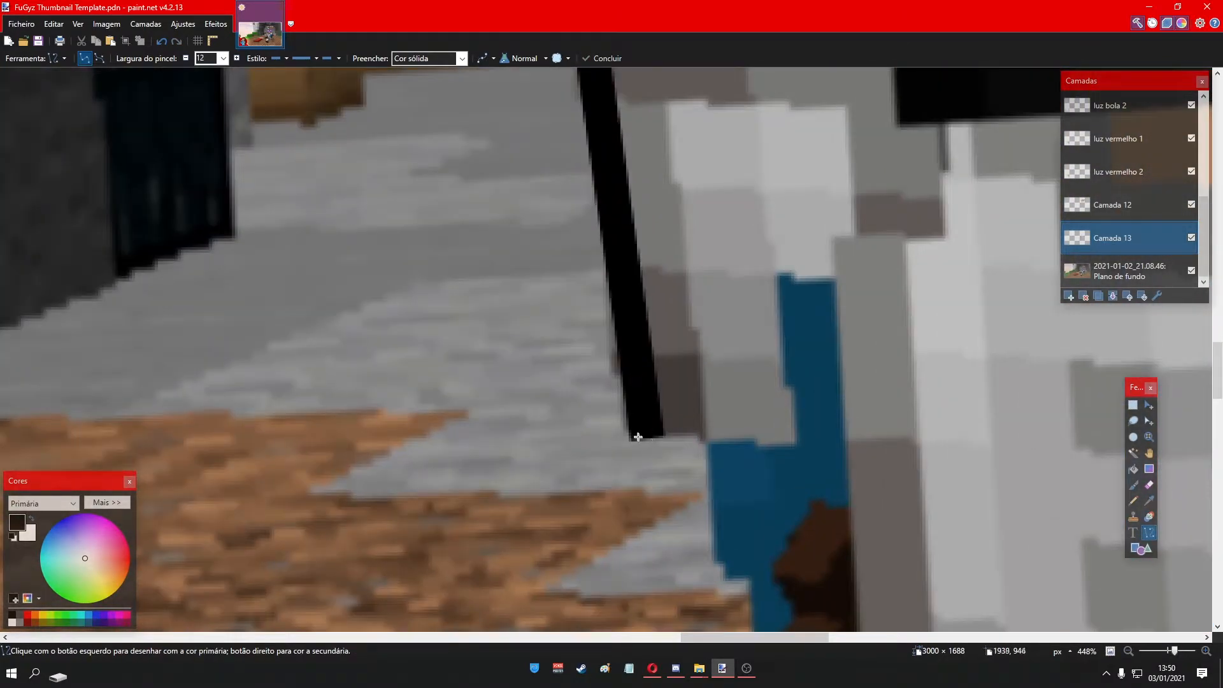
pyautogui.moveTo(643, 431); pyautogui.dragTo(755, 423)
pyautogui.hotkey('ctrl', 'z')
pyautogui.click(223, 59)
pyautogui.scroll(3, 231, 196)
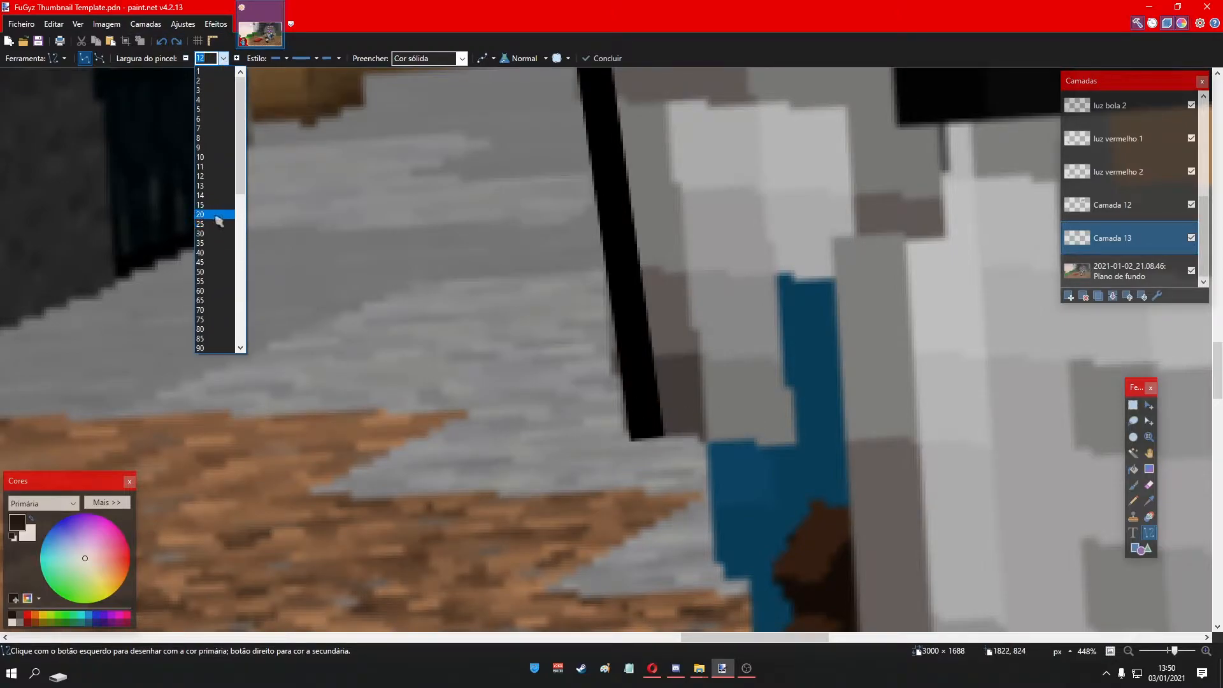
pyautogui.click(209, 148)
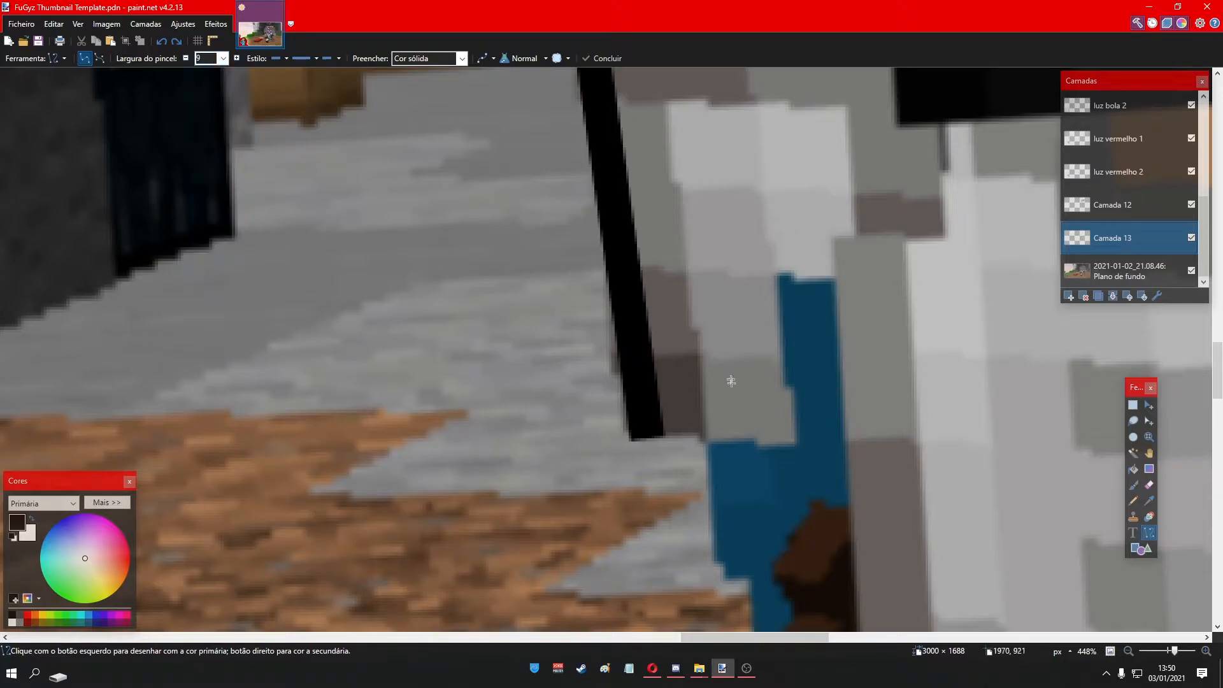
pyautogui.moveTo(645, 431); pyautogui.dragTo(732, 404)
pyautogui.hotkey('ctrl', 'z')
pyautogui.moveTo(646, 427); pyautogui.dragTo(744, 428)
pyautogui.press('Return')
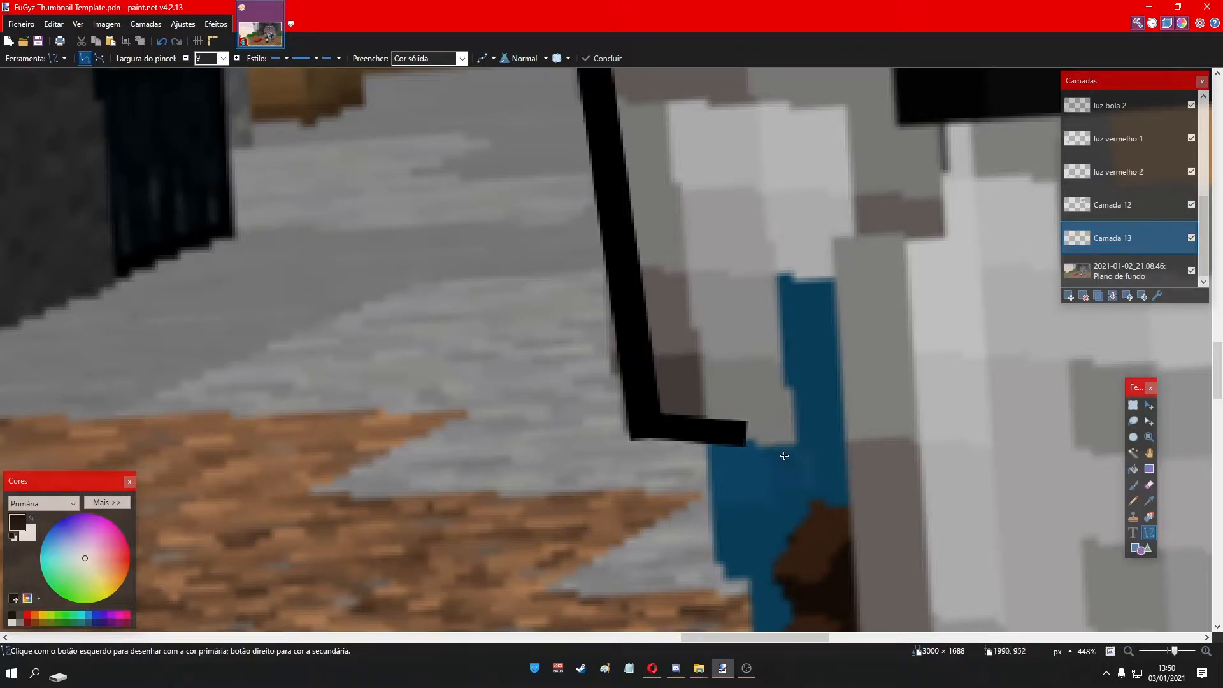
# - Continue the black outline in short straight segments down the outer edge of the blue sleeve below the armour
pyautogui.scroll(-3, 718, 267)
pyautogui.moveTo(716, 277); pyautogui.dragTo(732, 425)
pyautogui.press('Return')
pyautogui.scroll(-3, 789, 420)
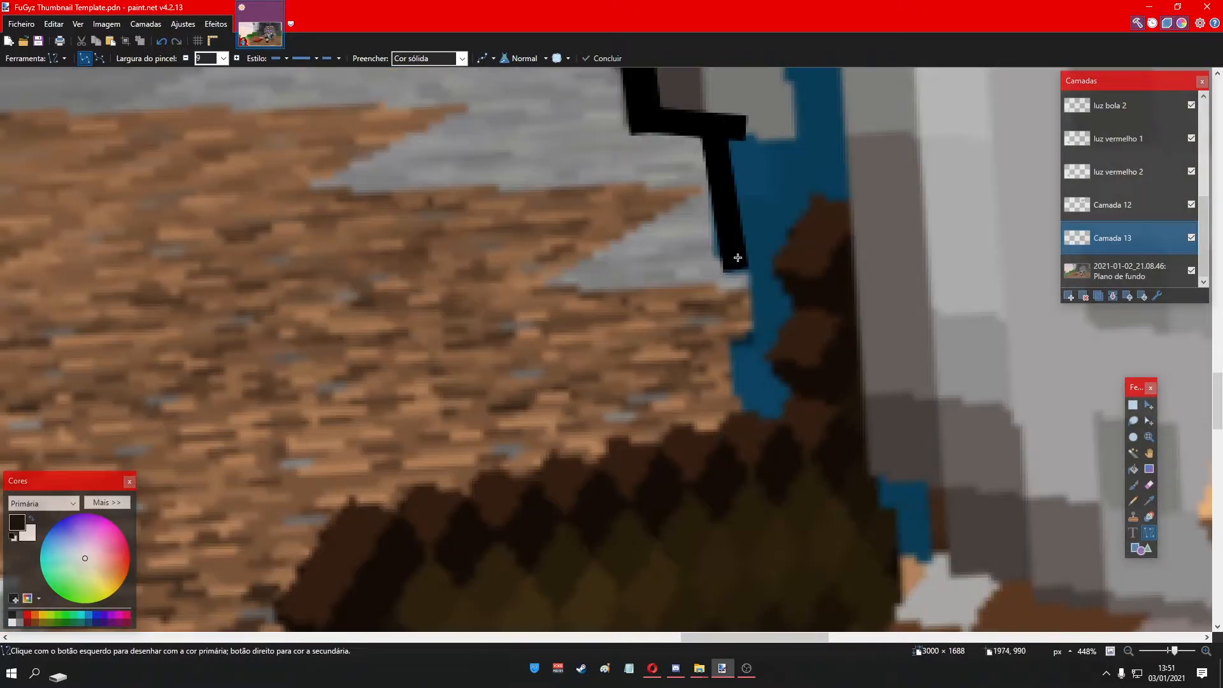
pyautogui.moveTo(738, 257); pyautogui.dragTo(772, 271)
pyautogui.press('Return')
pyautogui.moveTo(764, 271)
pyautogui.mouseDown()
pyautogui.moveTo(770, 346)
pyautogui.moveTo(767, 334)
pyautogui.moveTo(737, 361)
pyautogui.moveTo(744, 350)
pyautogui.moveTo(756, 388)
pyautogui.mouseUp()
pyautogui.press('Return')
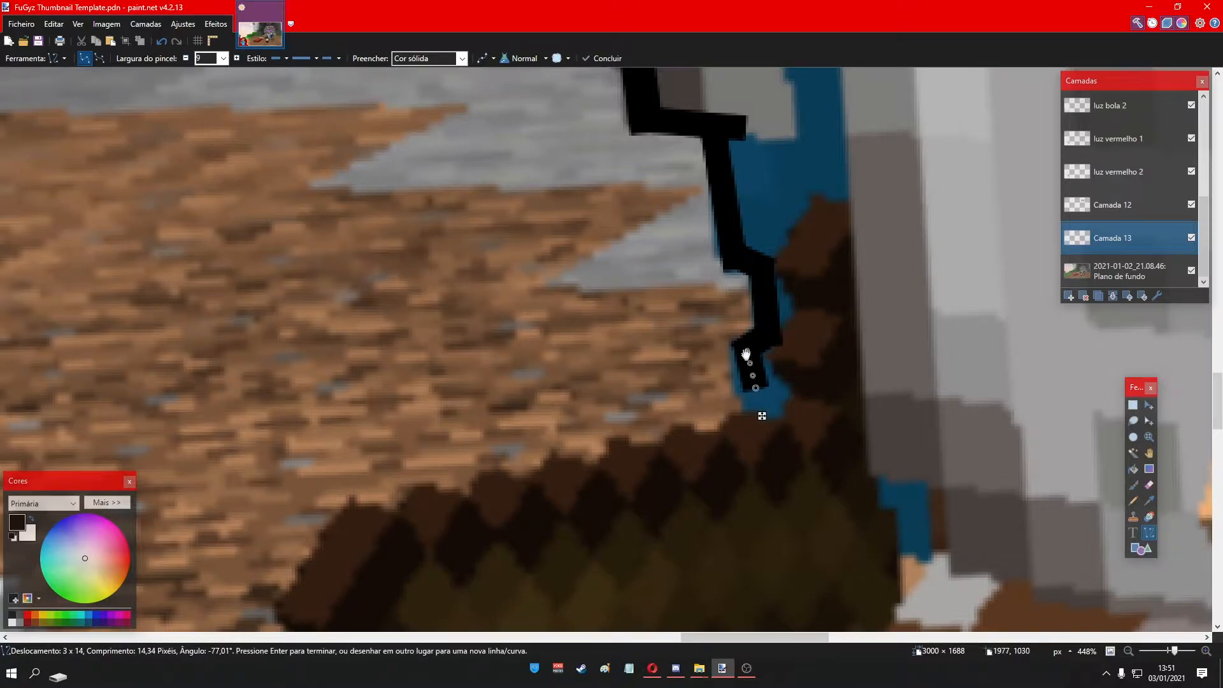
# - Undo the last sleeve segment and redraw the outline's end down to the held wooden weapon
pyautogui.hotkey('ctrl', 'z')
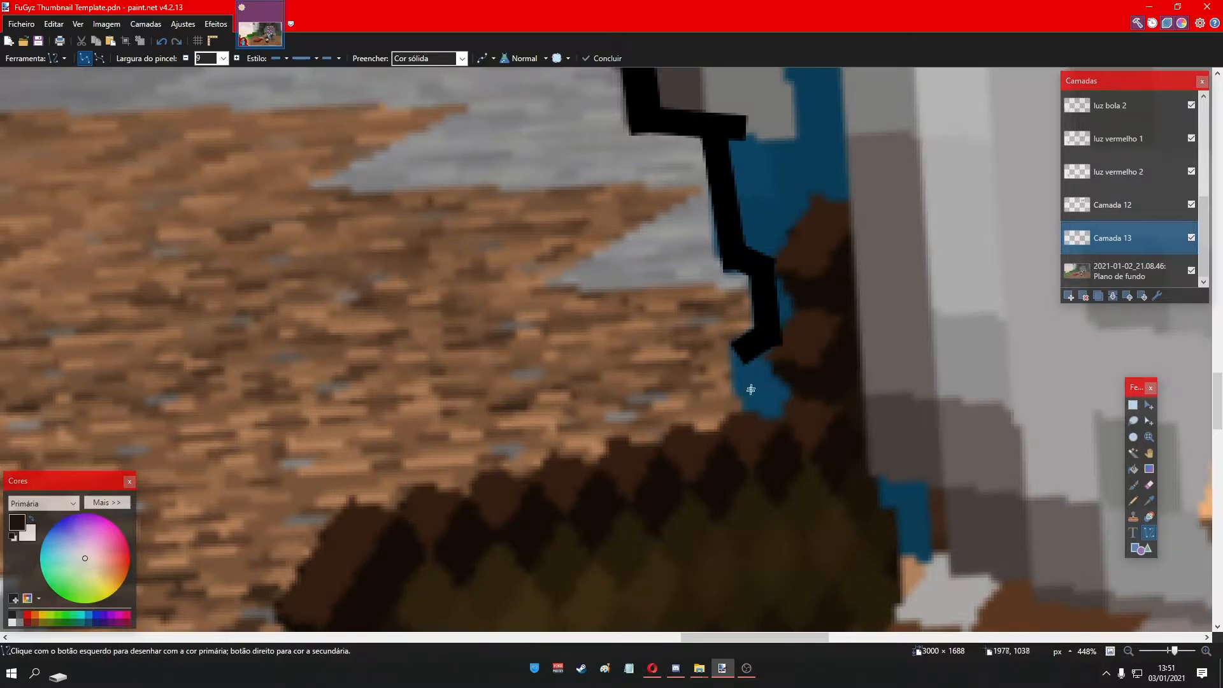
pyautogui.moveTo(741, 346); pyautogui.dragTo(744, 387)
pyautogui.press('Return')
pyautogui.moveTo(731, 336); pyautogui.dragTo(758, 417)
pyautogui.hotkey('ctrl', 'z')
pyautogui.hotkey('ctrl', 'z')
pyautogui.press('Return')
pyautogui.scroll(-6, 842, 449)
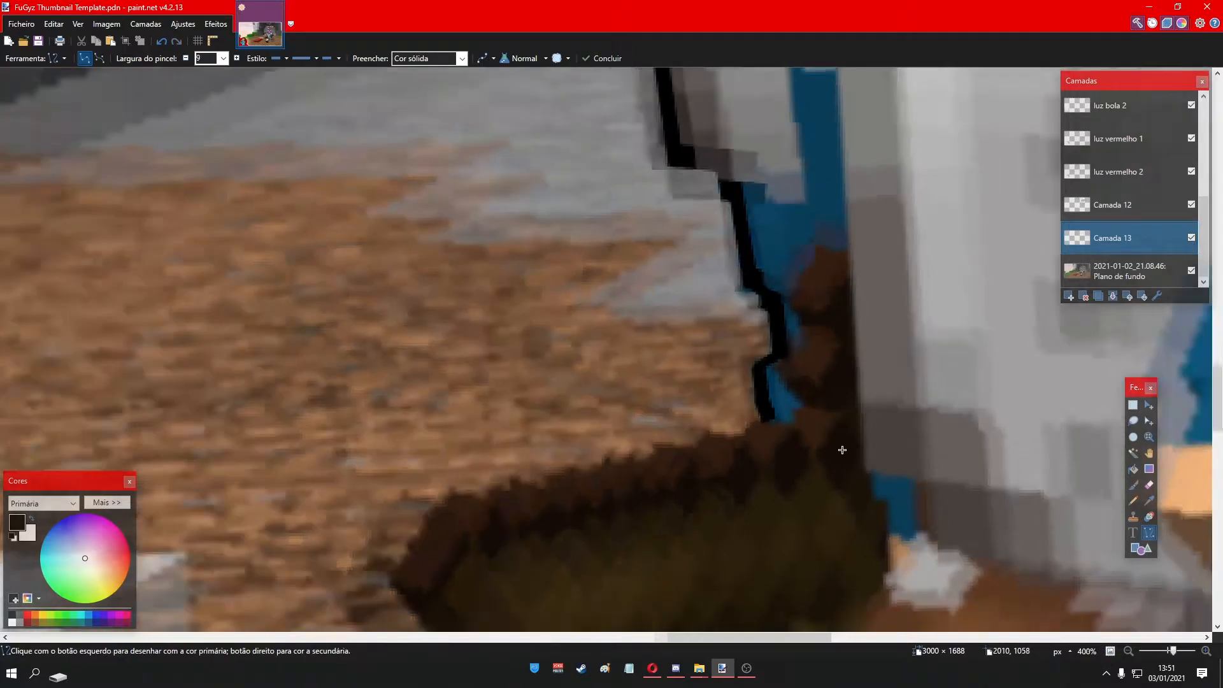
pyautogui.scroll(8, 842, 448)
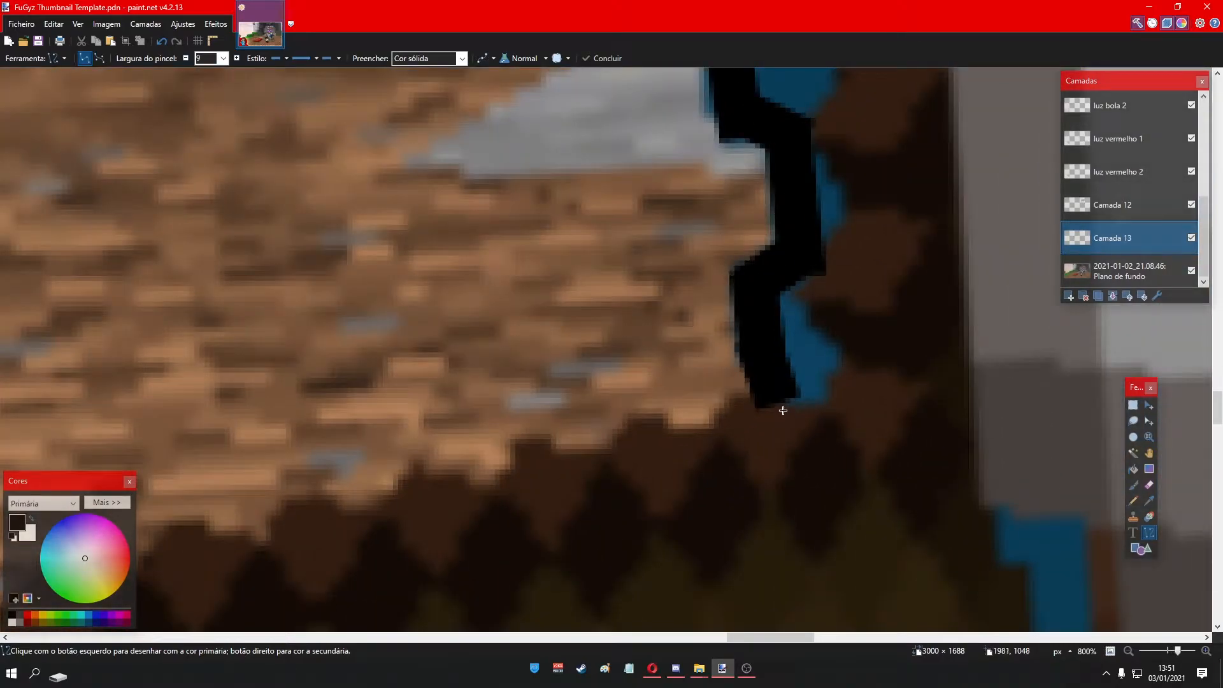
pyautogui.moveTo(783, 410)
pyautogui.mouseDown()
pyautogui.moveTo(760, 441)
pyautogui.moveTo(536, 505)
pyautogui.moveTo(322, 525)
pyautogui.mouseUp()
pyautogui.scroll(-3, 776, 410)
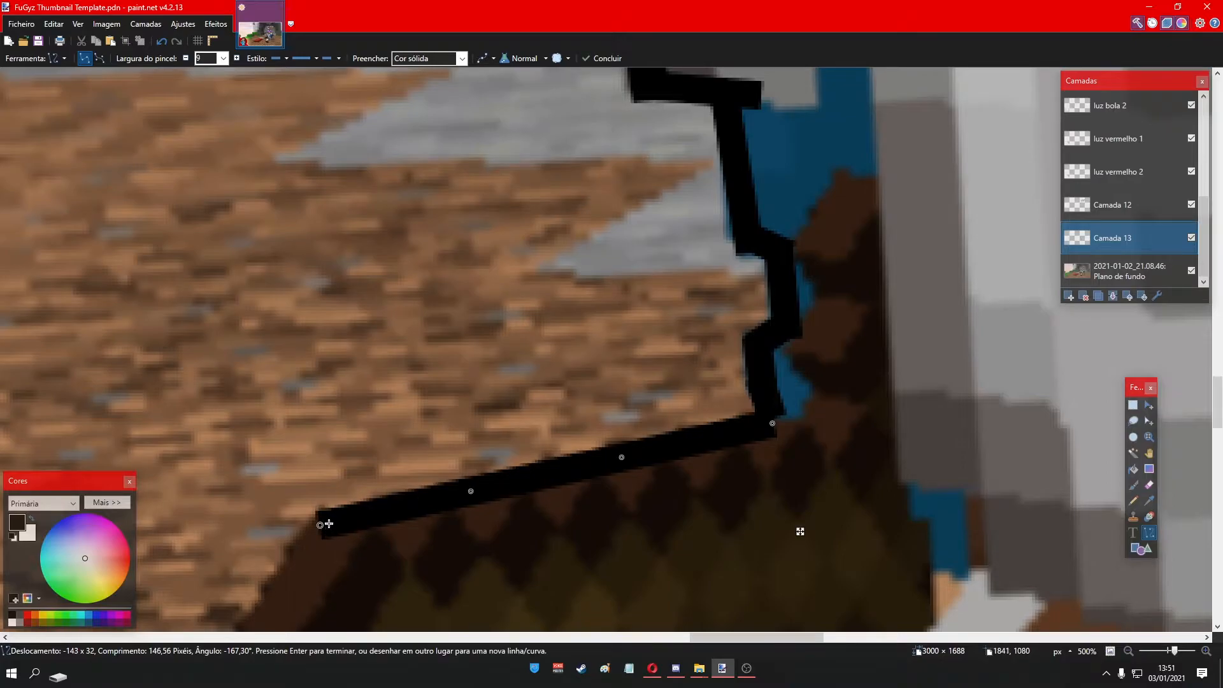
pyautogui.scroll(-2, 786, 499)
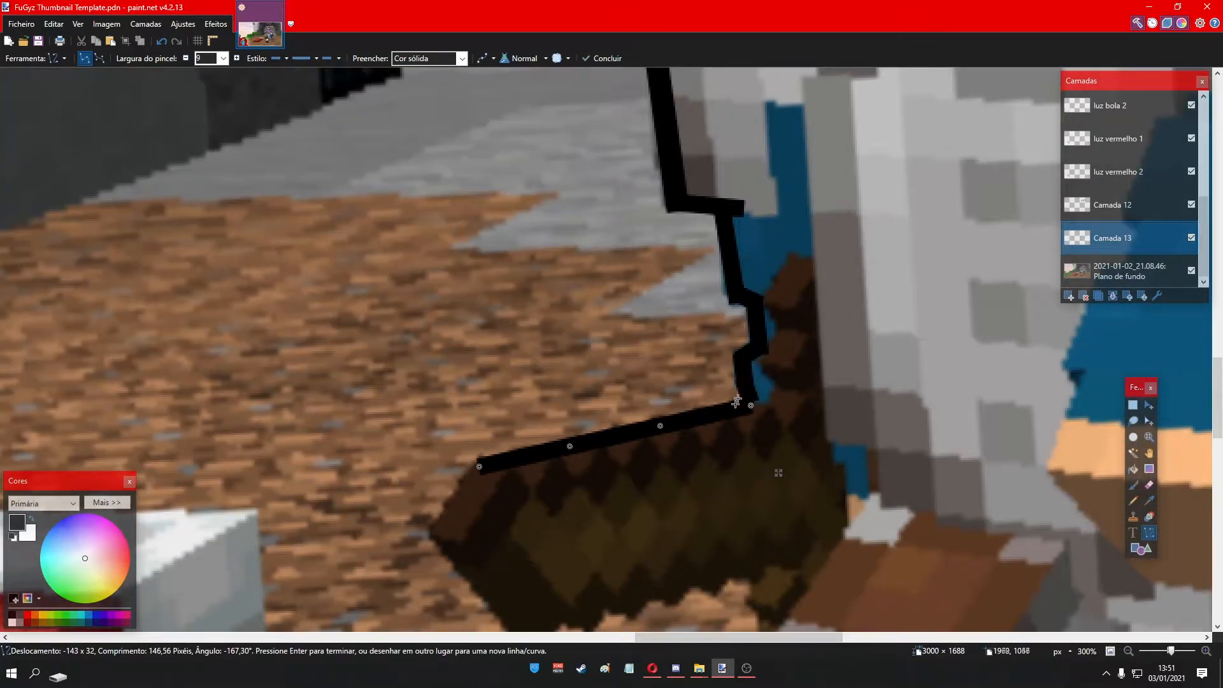
pyautogui.scroll(3, 732, 414)
pyautogui.scroll(-7, 778, 454)
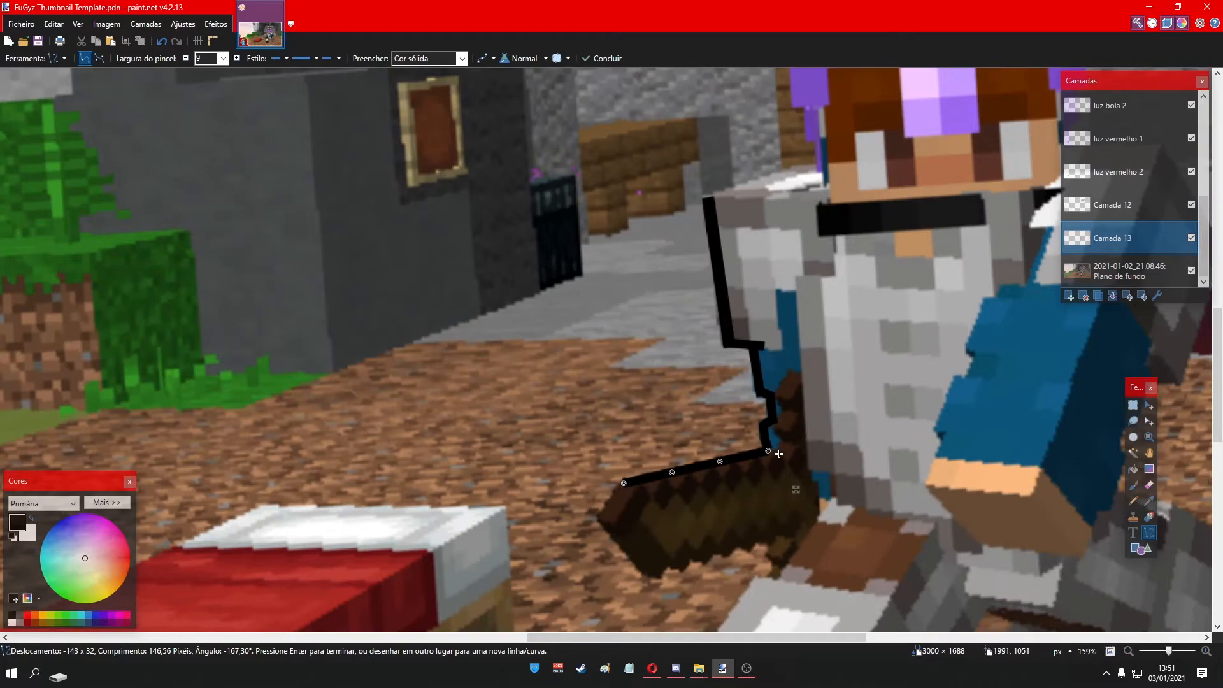
pyautogui.scroll(4, 779, 453)
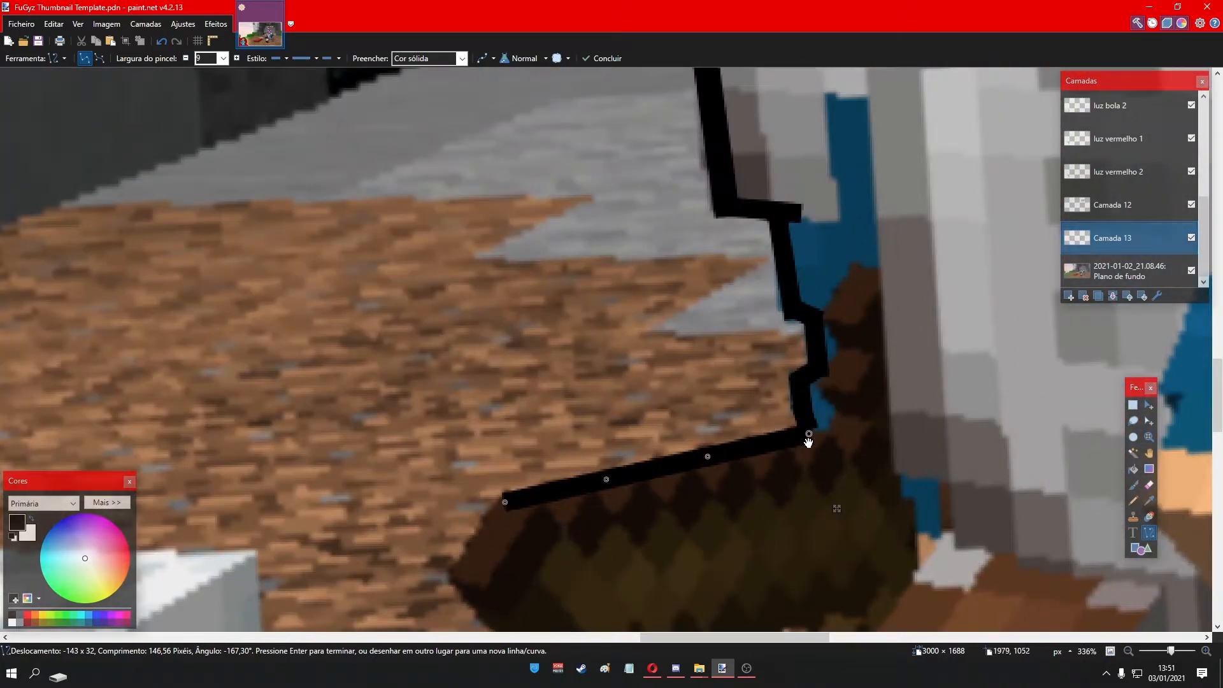
pyautogui.scroll(3, 808, 442)
pyautogui.hotkey('ctrl', 'z')
pyautogui.moveTo(272, 563); pyautogui.dragTo(437, 544)
pyautogui.hotkey('ctrl', 'z')
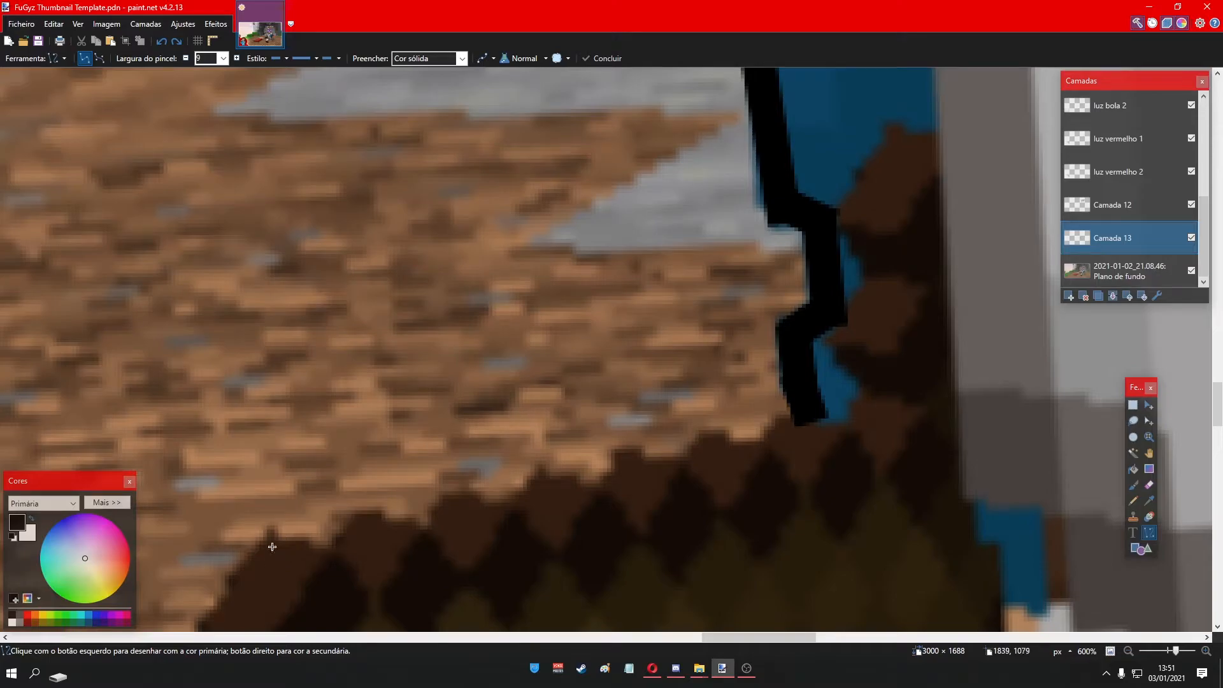
# - Draw a line about 148 pixels long along the wooden weapon's upper edge and add short segments over its jagged teeth
pyautogui.moveTo(279, 568); pyautogui.dragTo(827, 433)
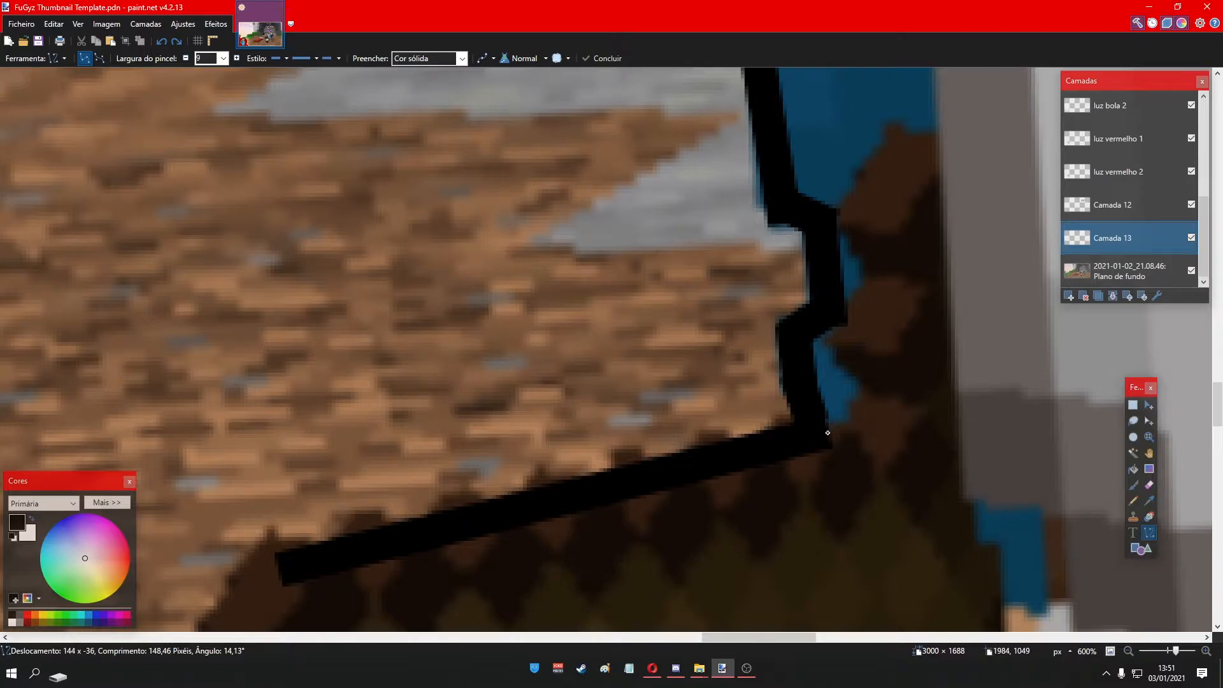
pyautogui.moveTo(825, 432); pyautogui.dragTo(826, 432)
pyautogui.moveTo(338, 555)
pyautogui.mouseDown()
pyautogui.moveTo(376, 512)
pyautogui.moveTo(481, 498)
pyautogui.mouseUp()
pyautogui.hotkey('ctrl', 'z')
pyautogui.hotkey('ctrl', 'z')
pyautogui.moveTo(523, 506); pyautogui.dragTo(564, 474)
pyautogui.moveTo(606, 474)
pyautogui.mouseDown()
pyautogui.moveTo(730, 430)
pyautogui.moveTo(792, 429)
pyautogui.mouseUp()
pyautogui.click(936, 503)
pyautogui.scroll(-5, 937, 503)
pyautogui.scroll(5, 935, 504)
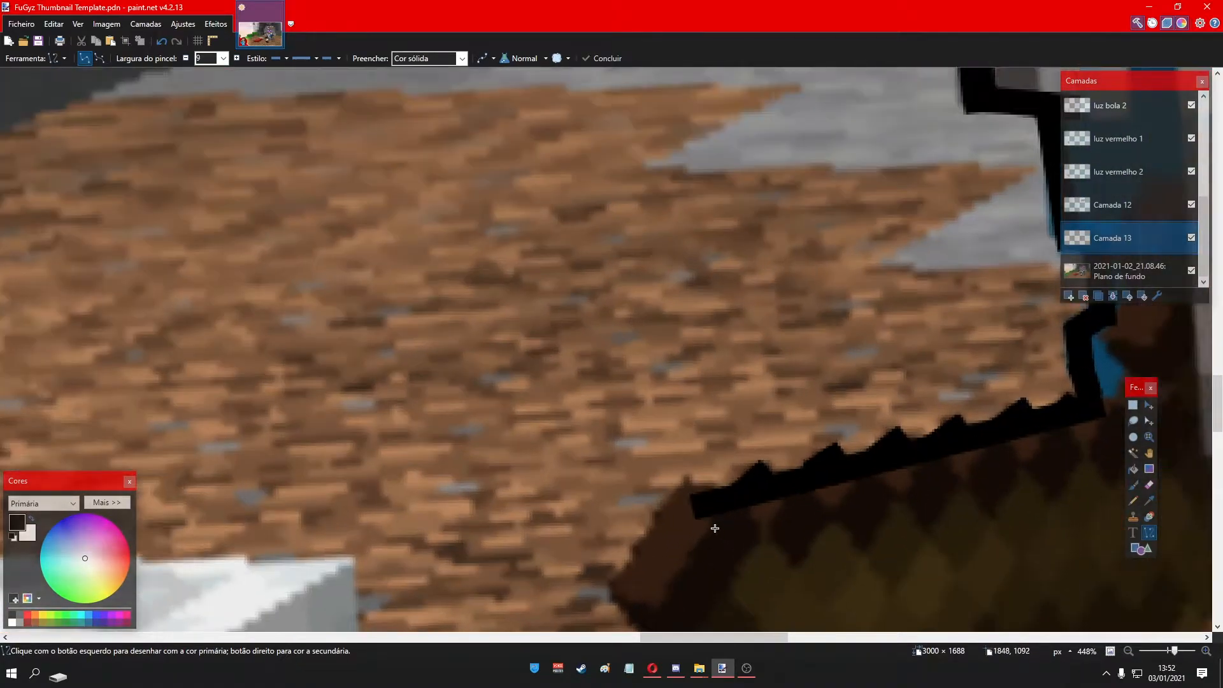
# - Extend the jagged outline to the outer corner of the wooden weapon's upper edge
pyautogui.scroll(2, 715, 528)
pyautogui.moveTo(729, 488); pyautogui.dragTo(669, 470)
pyautogui.click(852, 508)
pyautogui.scroll(-5, 841, 509)
pyautogui.scroll(5, 810, 536)
pyautogui.scroll(-2, 789, 510)
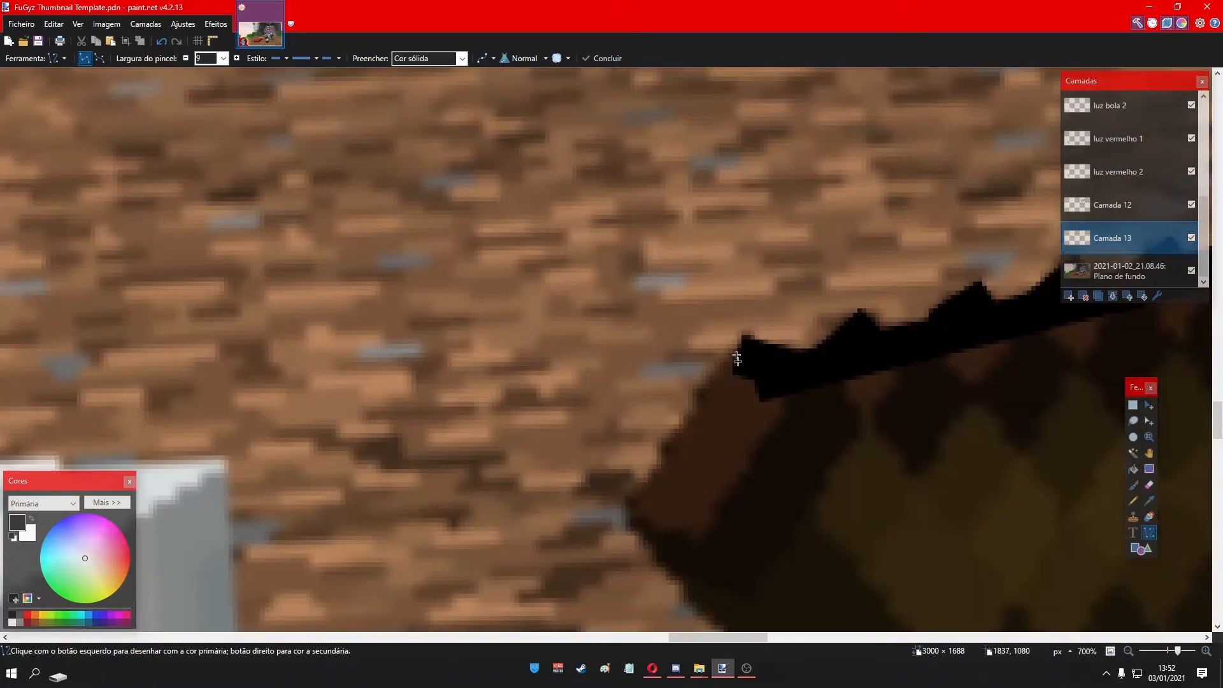
# - Outline the wooden weapon's tip with two straight lines meeting at its point, the lower one about 81 pixels long
pyautogui.moveTo(743, 345)
pyautogui.mouseDown()
pyautogui.moveTo(688, 423)
pyautogui.moveTo(634, 437)
pyautogui.mouseUp()
pyautogui.scroll(-3, 633, 437)
pyautogui.moveTo(637, 276); pyautogui.dragTo(877, 538)
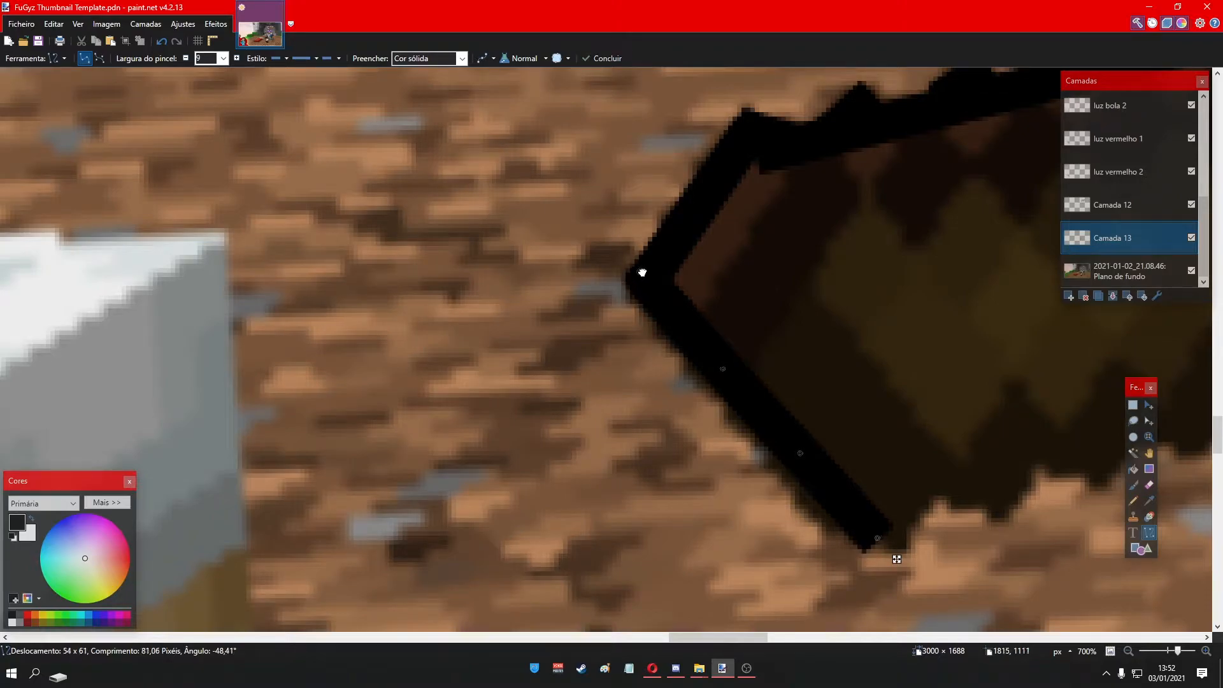
# - Fine-tune the lower line of the wooden weapon's tip to about 78 pixels long and commit it
pyautogui.scroll(-4, 733, 385)
pyautogui.scroll(5, 754, 450)
pyautogui.click(752, 452)
pyautogui.scroll(-1, 752, 451)
pyautogui.scroll(-2, 753, 452)
pyautogui.scroll(-2, 669, 420)
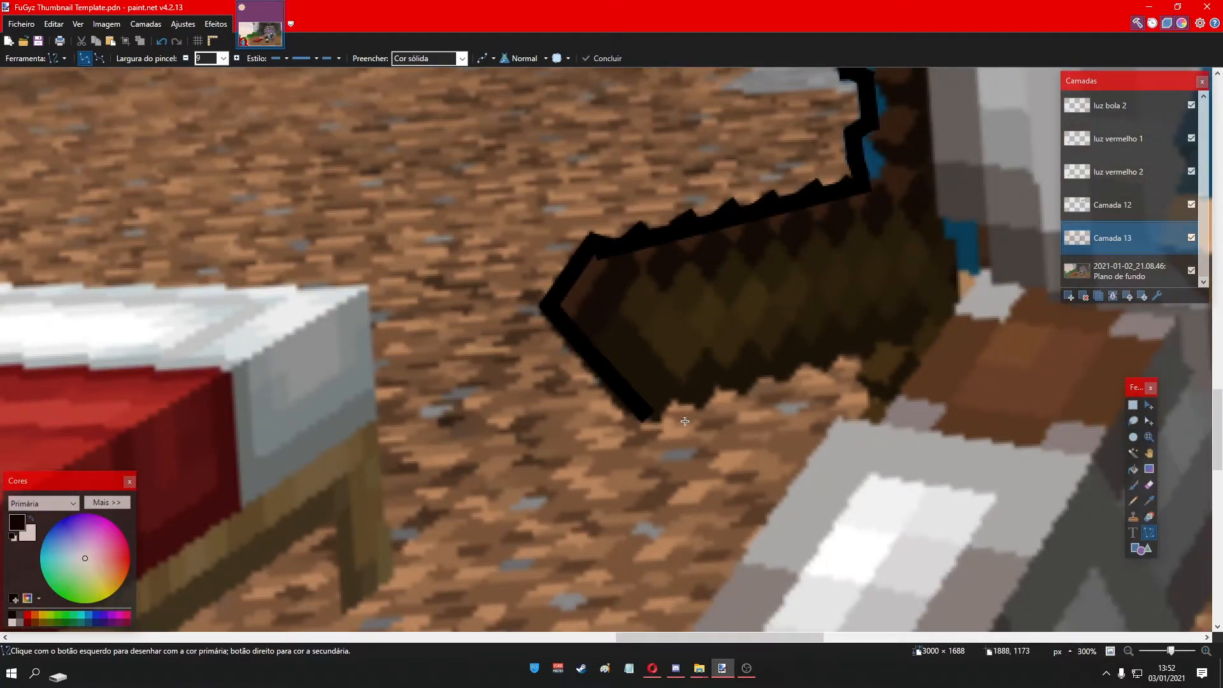
# - Undo the lower line of the weapon's tip and restore it
pyautogui.hotkey('ctrl', 'z')
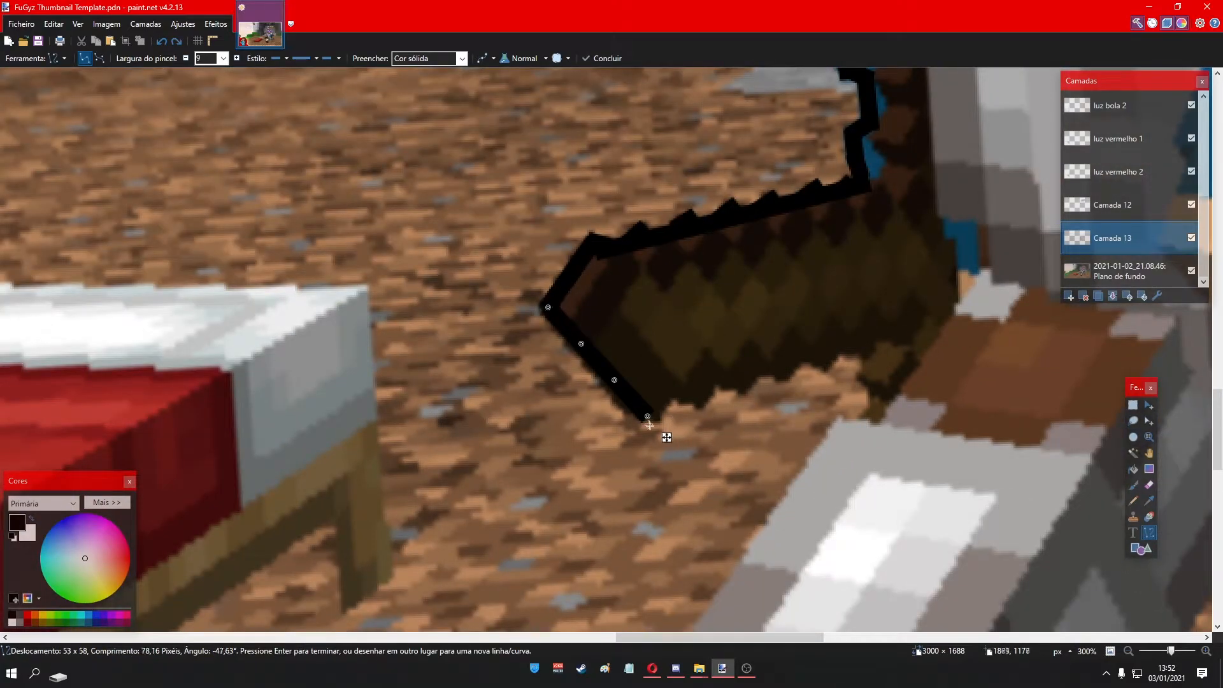
pyautogui.hotkey('ctrl', 'z')
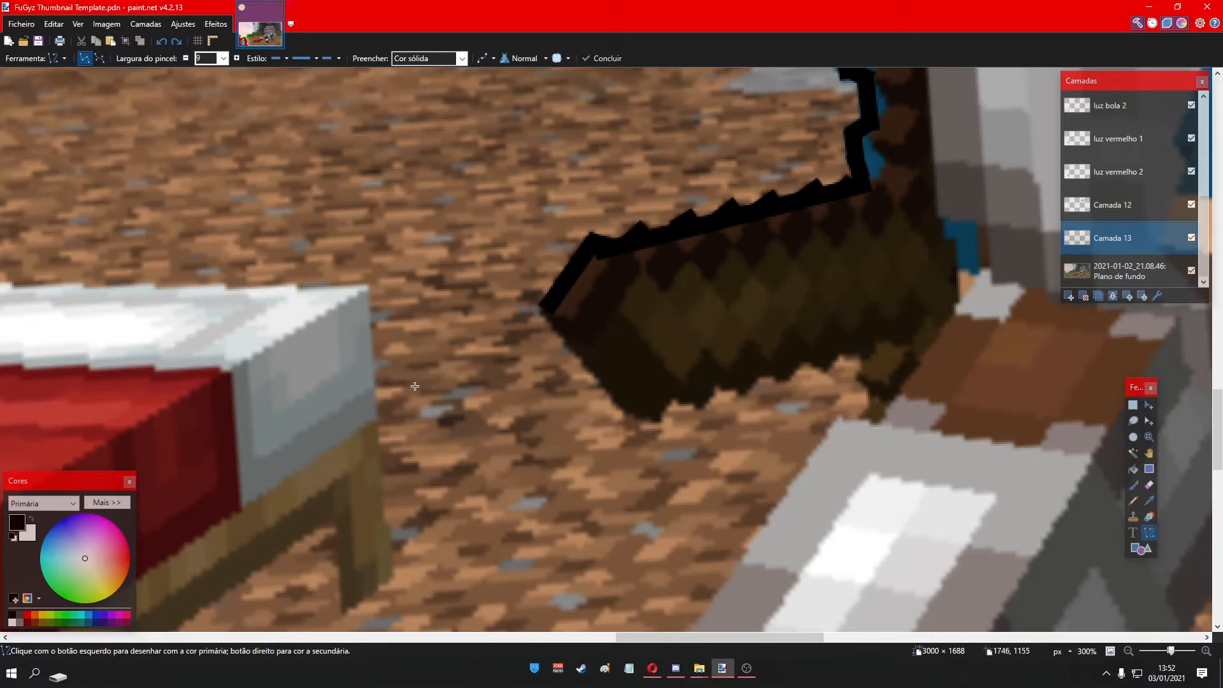
pyautogui.click(176, 41)
# - Replace the short trial segment at the tip's lower corner with one running up into the weapon's first notch
pyautogui.scroll(5, 658, 363)
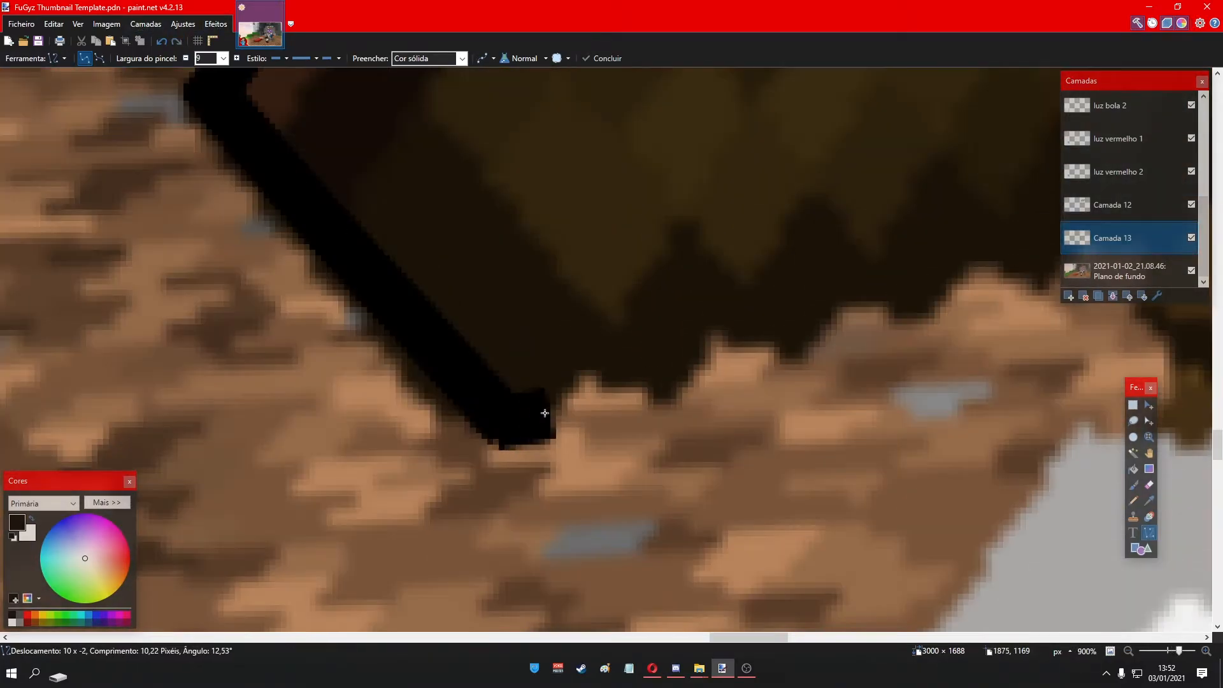
pyautogui.hotkey('ctrl', 'z')
pyautogui.moveTo(513, 425)
pyautogui.mouseDown()
pyautogui.moveTo(501, 419)
pyautogui.moveTo(542, 419)
pyautogui.moveTo(570, 358)
pyautogui.moveTo(563, 338)
pyautogui.mouseUp()
pyautogui.hotkey('ctrl', 'z')
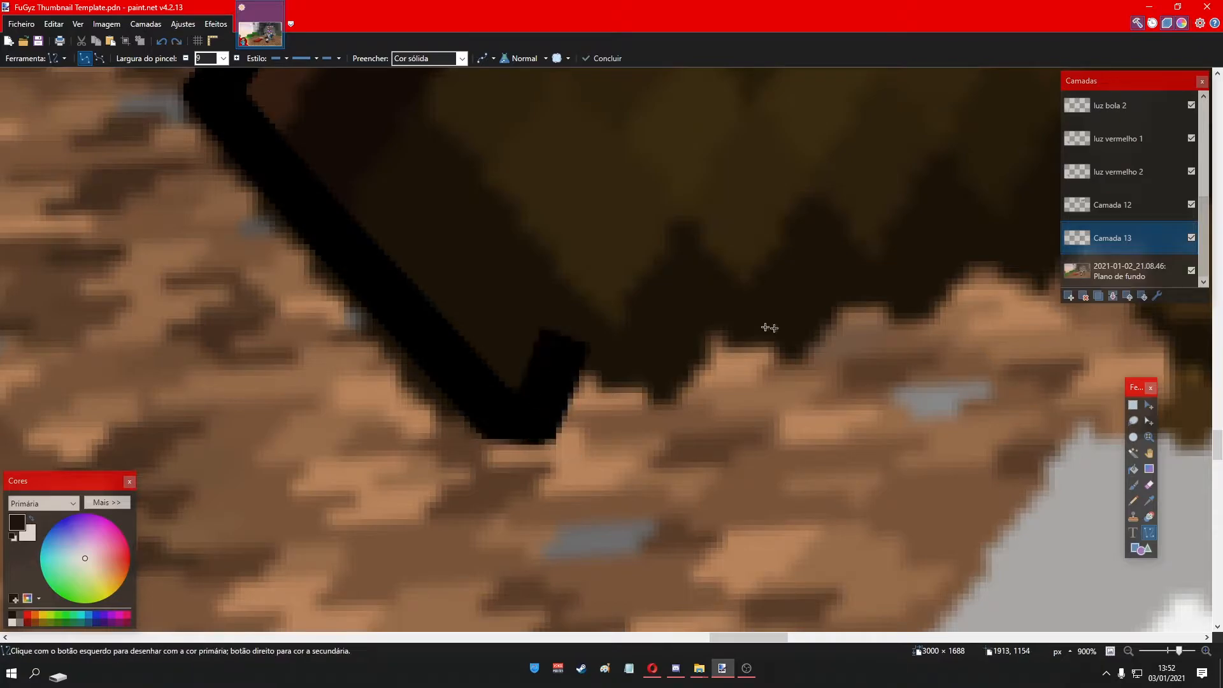
pyautogui.click(764, 331)
# - Draw a straight line along the wooden weapon's lower edge and add short segments over its jagged teeth
pyautogui.scroll(-8, 764, 331)
pyautogui.scroll(3, 804, 318)
pyautogui.moveTo(458, 385)
pyautogui.mouseDown()
pyautogui.moveTo(749, 236)
pyautogui.moveTo(854, 254)
pyautogui.moveTo(846, 284)
pyautogui.moveTo(821, 304)
pyautogui.mouseUp()
pyautogui.press('Return')
pyautogui.scroll(3, 435, 371)
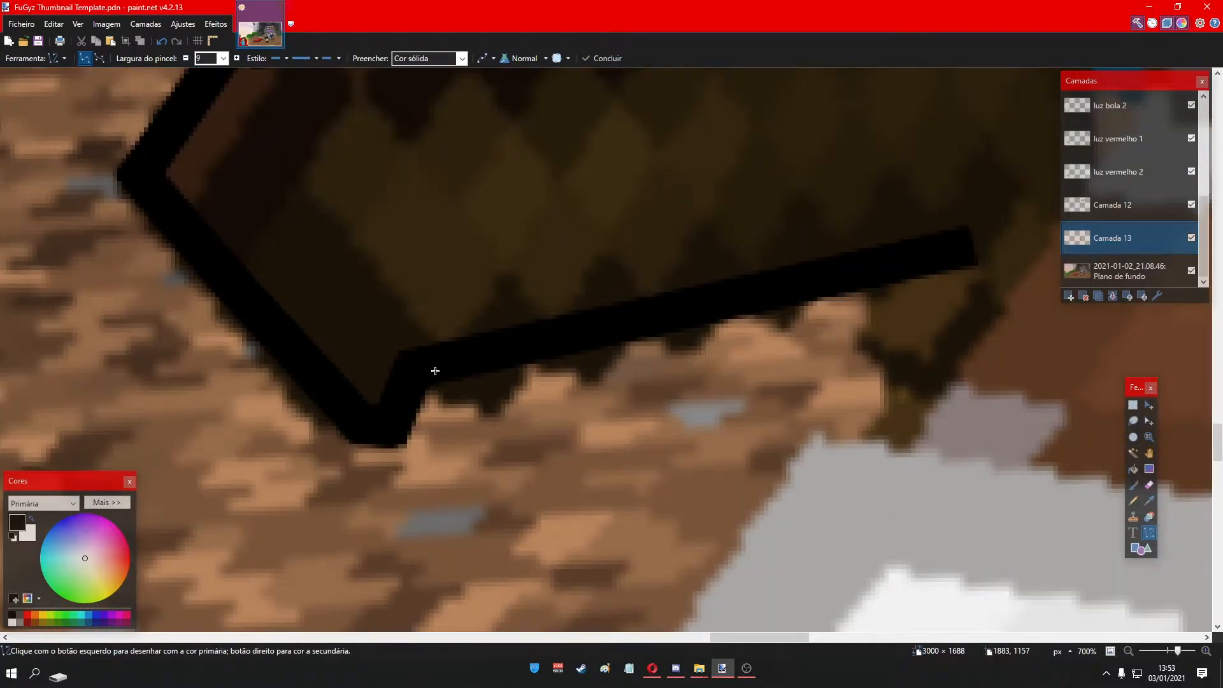
pyautogui.moveTo(425, 381)
pyautogui.mouseDown()
pyautogui.moveTo(499, 399)
pyautogui.moveTo(526, 349)
pyautogui.moveTo(623, 363)
pyautogui.moveTo(612, 328)
pyautogui.moveTo(682, 335)
pyautogui.moveTo(737, 304)
pyautogui.moveTo(802, 319)
pyautogui.moveTo(818, 298)
pyautogui.mouseUp()
pyautogui.scroll(-10, 885, 335)
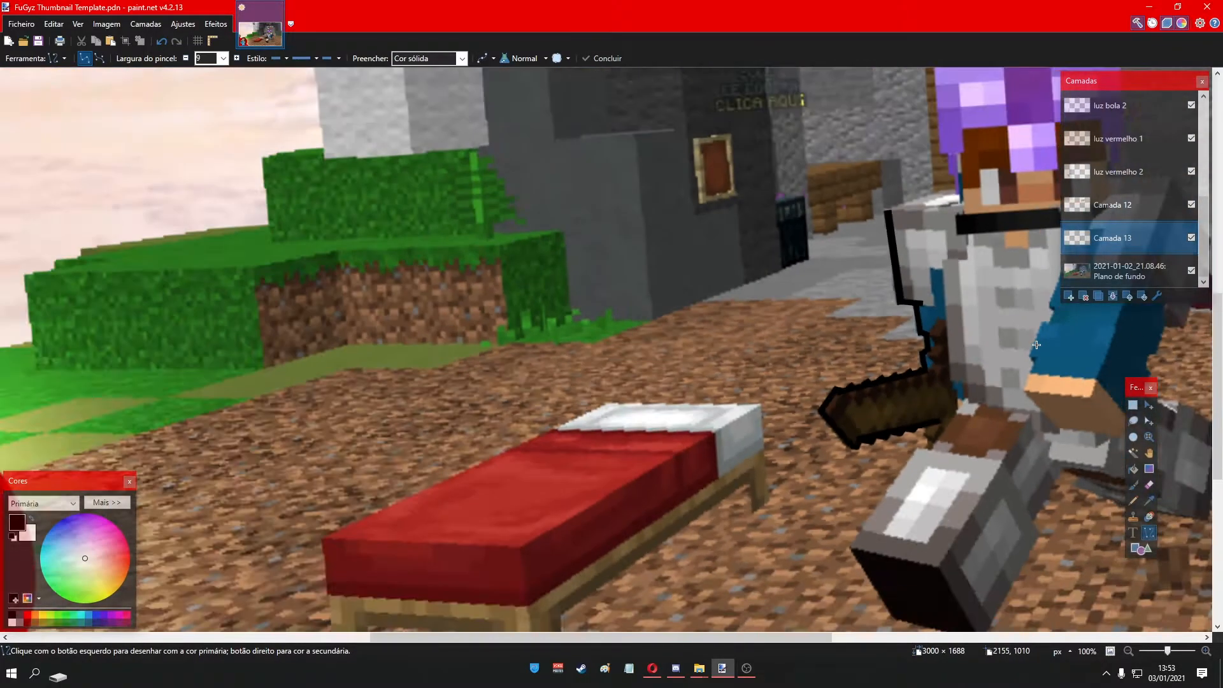
# - Outline the weapon's handle with short segments from the blade's lower edge down to the front leg's upper corner
pyautogui.scroll(8, 970, 409)
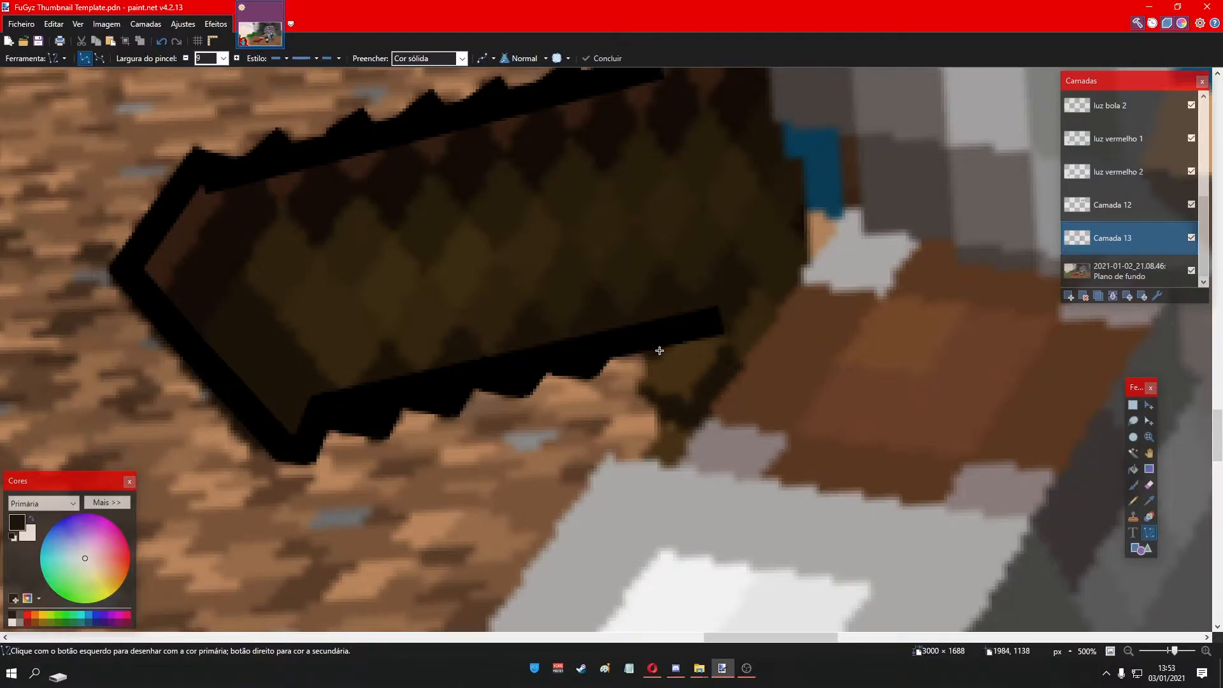
pyautogui.moveTo(660, 350)
pyautogui.mouseDown()
pyautogui.moveTo(654, 390)
pyautogui.moveTo(675, 413)
pyautogui.mouseUp()
pyautogui.click(812, 424)
pyautogui.scroll(-1, 809, 420)
pyautogui.moveTo(676, 338)
pyautogui.mouseDown()
pyautogui.moveTo(664, 386)
pyautogui.moveTo(641, 401)
pyautogui.moveTo(601, 396)
pyautogui.mouseUp()
pyautogui.click(675, 407)
pyautogui.click(680, 423)
pyautogui.click(615, 419)
# - Draw a line about 186 pixels long down the front leg's outer edge and align its upper end with the outline
pyautogui.scroll(-3, 608, 242)
pyautogui.moveTo(603, 166)
pyautogui.mouseDown()
pyautogui.moveTo(363, 560)
pyautogui.moveTo(286, 505)
pyautogui.mouseUp()
pyautogui.scroll(-2, 364, 560)
pyautogui.click(533, 505)
pyautogui.scroll(-2, 584, 473)
pyautogui.scroll(1, 597, 225)
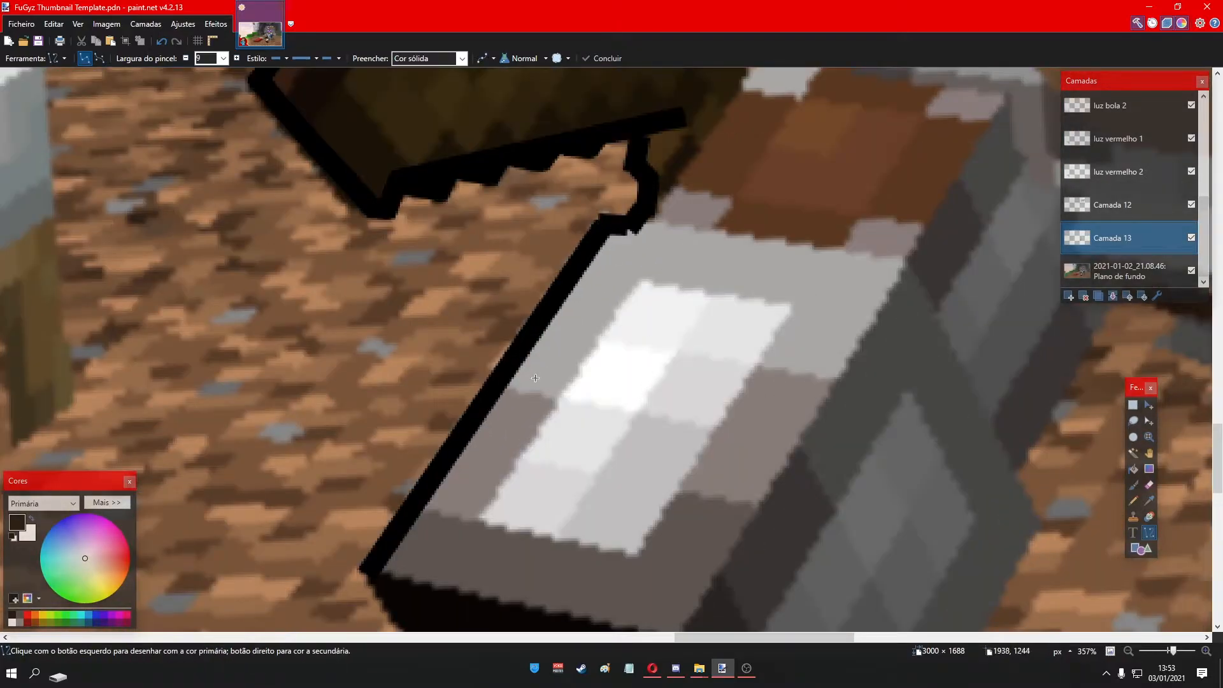
pyautogui.scroll(4, 644, 198)
pyautogui.hotkey('ctrl', 'z')
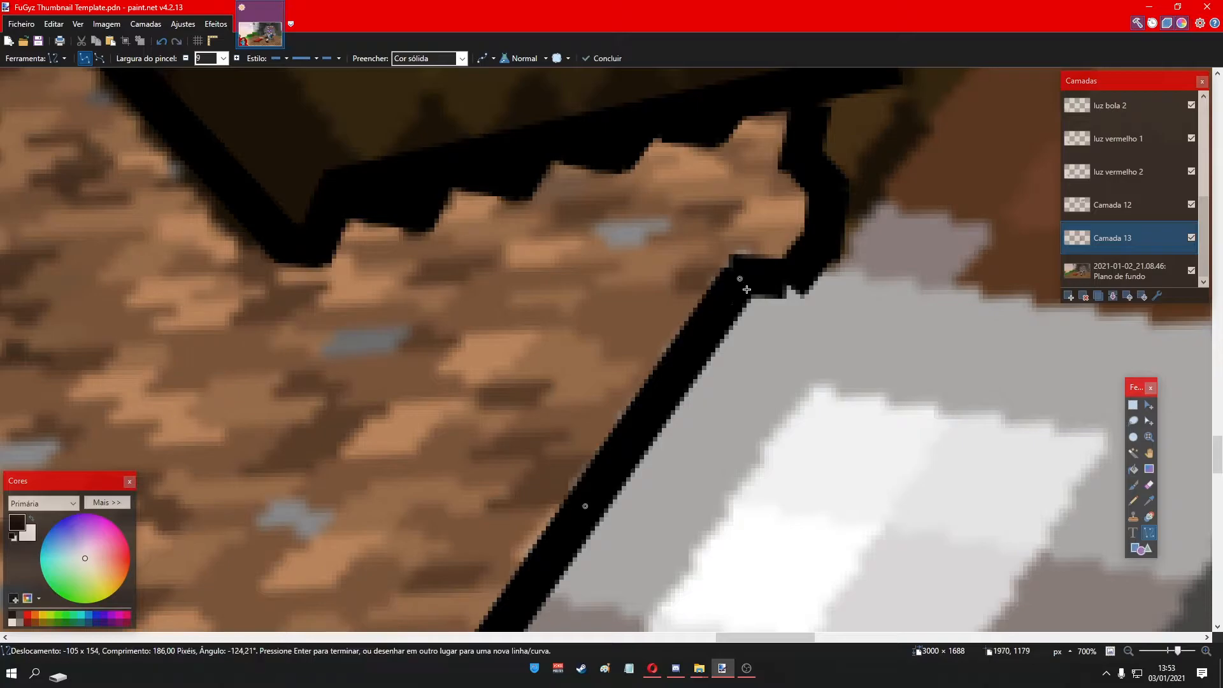
pyautogui.moveTo(742, 282); pyautogui.dragTo(747, 273)
pyautogui.click(838, 377)
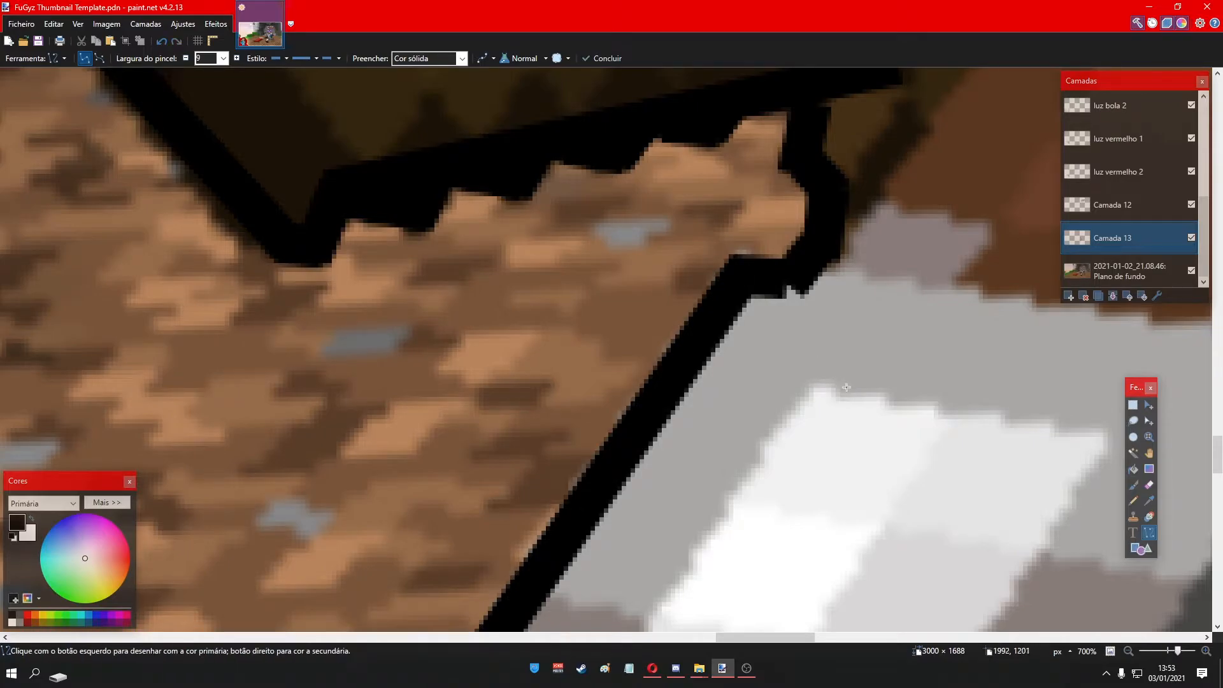
# - Outline the dark sole of the front boot with straight lines, starting from the end of the leg's outer edge
pyautogui.scroll(-4, 846, 391)
pyautogui.scroll(-3, 850, 396)
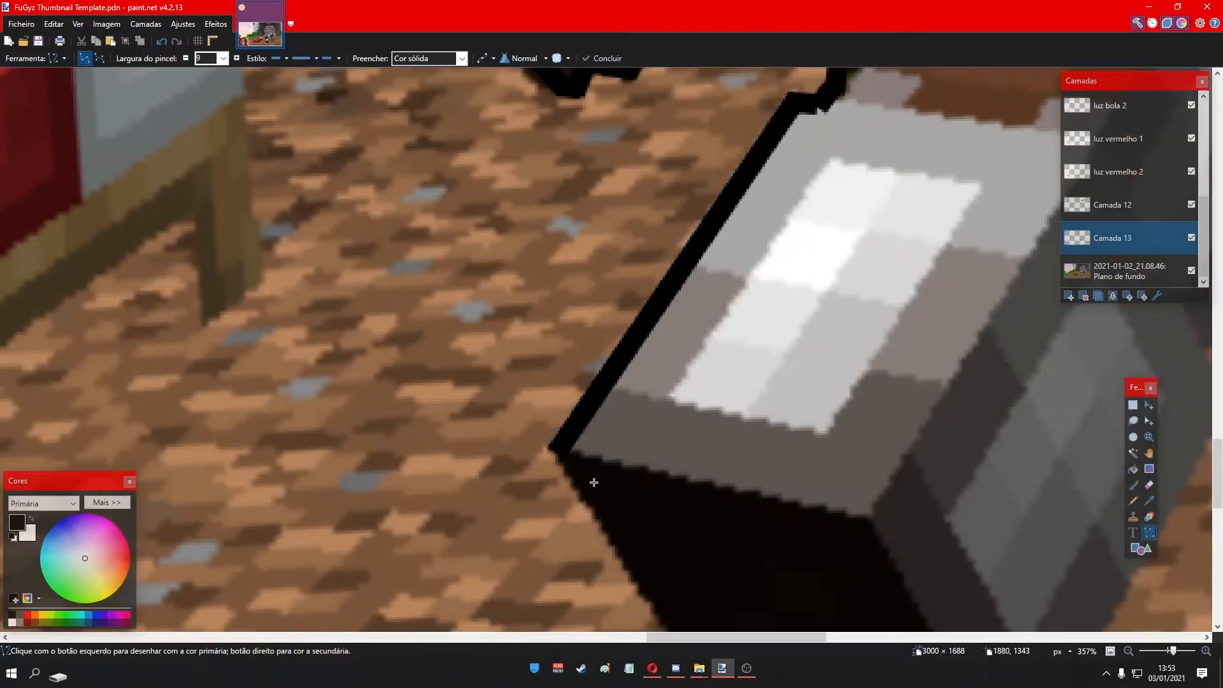
pyautogui.scroll(2, 593, 483)
pyautogui.scroll(-5, 591, 479)
pyautogui.scroll(-3, 863, 457)
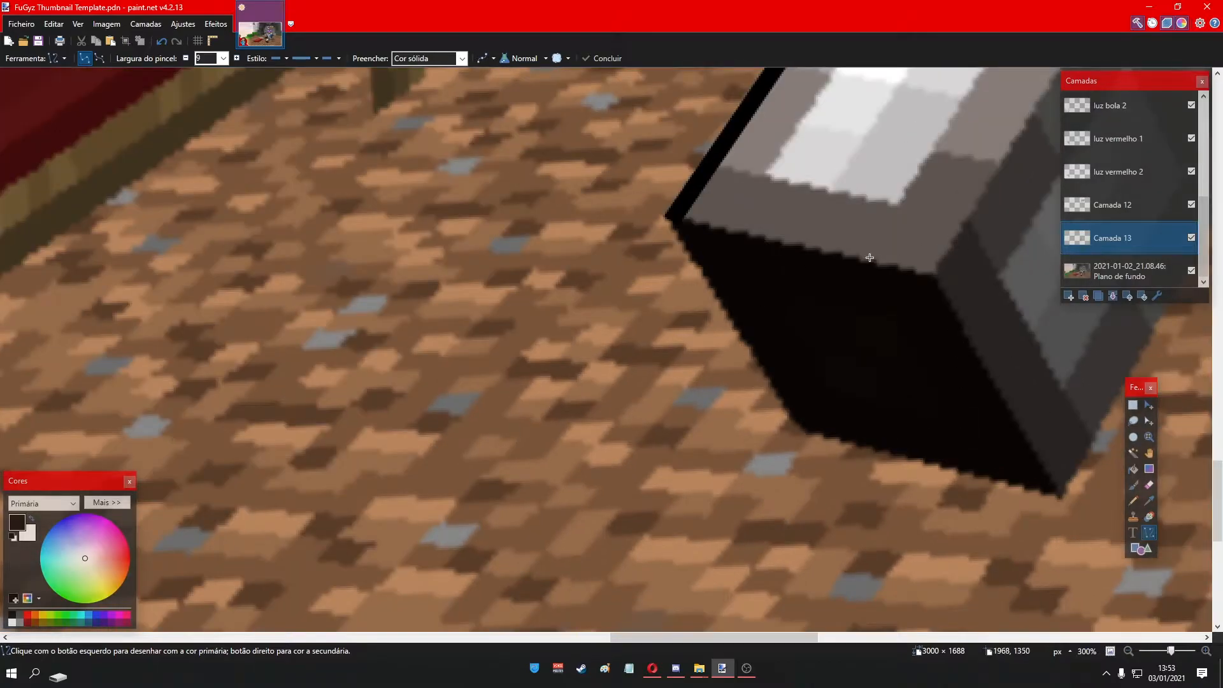
pyautogui.scroll(2, 511, 352)
pyautogui.moveTo(486, 311); pyautogui.dragTo(616, 455)
pyautogui.hotkey('ctrl', 'z')
pyautogui.moveTo(485, 310); pyautogui.dragTo(1101, 497)
pyautogui.scroll(-3, 786, 604)
pyautogui.click(964, 437)
pyautogui.scroll(1, 789, 437)
pyautogui.scroll(-5, 1108, 519)
pyautogui.click(1119, 525)
# - Outline the inner side of the front leg up to the rear leg and add the short notch under the rear leg
pyautogui.hscroll(6, 1119, 524)
pyautogui.scroll(4, 510, 486)
pyautogui.moveTo(410, 538); pyautogui.dragTo(644, 499)
pyautogui.scroll(5, 471, 390)
pyautogui.scroll(-1, 644, 498)
pyautogui.moveTo(640, 417)
pyautogui.mouseDown()
pyautogui.moveTo(613, 357)
pyautogui.moveTo(669, 274)
pyautogui.moveTo(385, 147)
pyautogui.moveTo(744, 149)
pyautogui.moveTo(602, 383)
pyautogui.moveTo(610, 374)
pyautogui.mouseUp()
pyautogui.hotkey('ctrl', 'z')
pyautogui.scroll(-5, 701, 386)
pyautogui.scroll(5, 917, 350)
pyautogui.moveTo(258, 259)
pyautogui.mouseDown()
pyautogui.moveTo(328, 289)
pyautogui.moveTo(307, 333)
pyautogui.mouseUp()
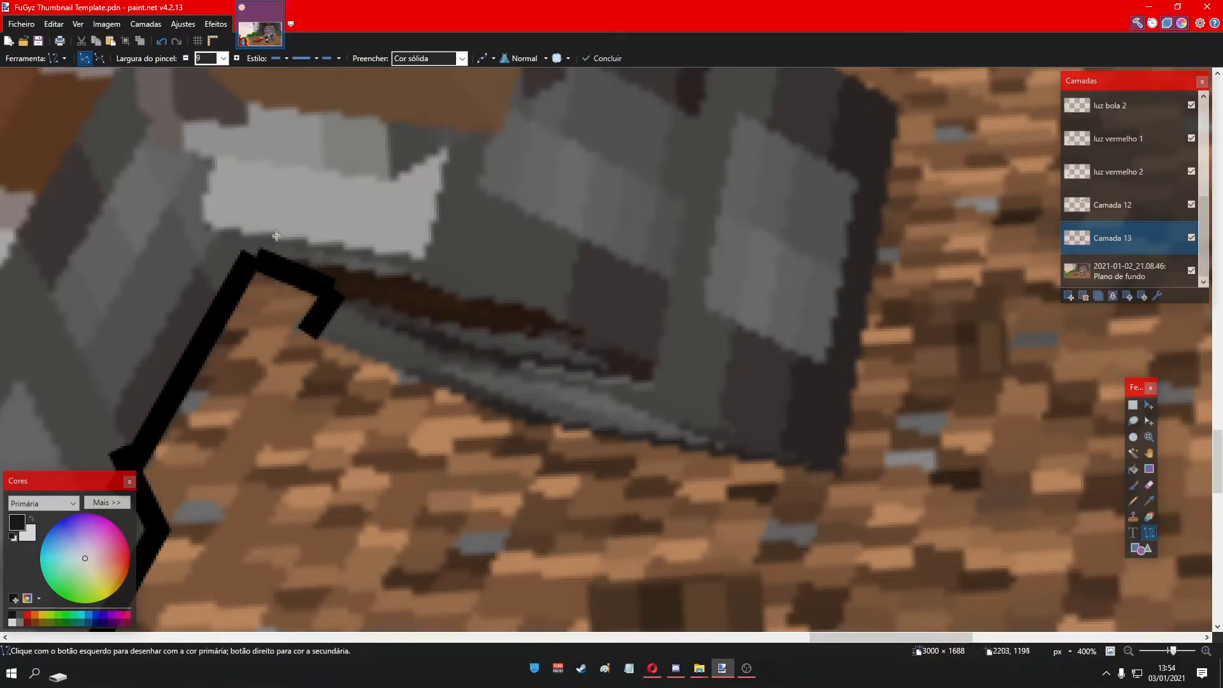
# - Draw a line about 216 pixels long beneath the rear leg and bend it to follow the curved lower edge
pyautogui.moveTo(315, 325); pyautogui.dragTo(840, 465)
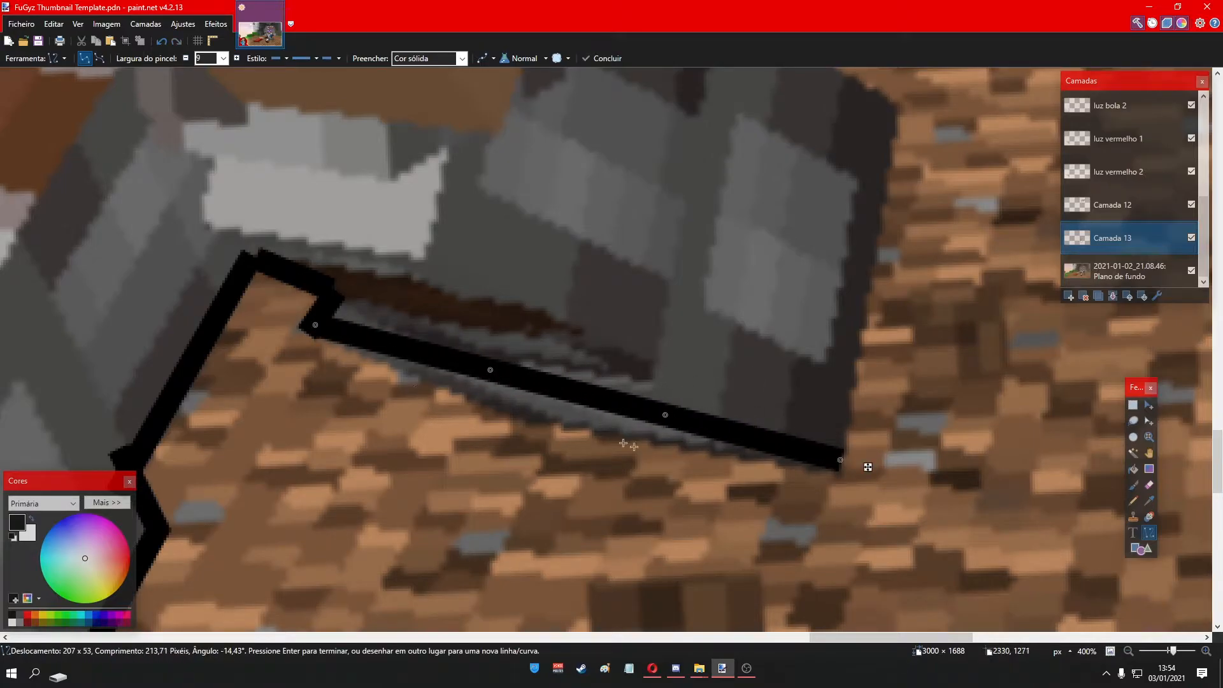
pyautogui.moveTo(316, 331); pyautogui.dragTo(313, 325)
pyautogui.moveTo(491, 372); pyautogui.dragTo(506, 393)
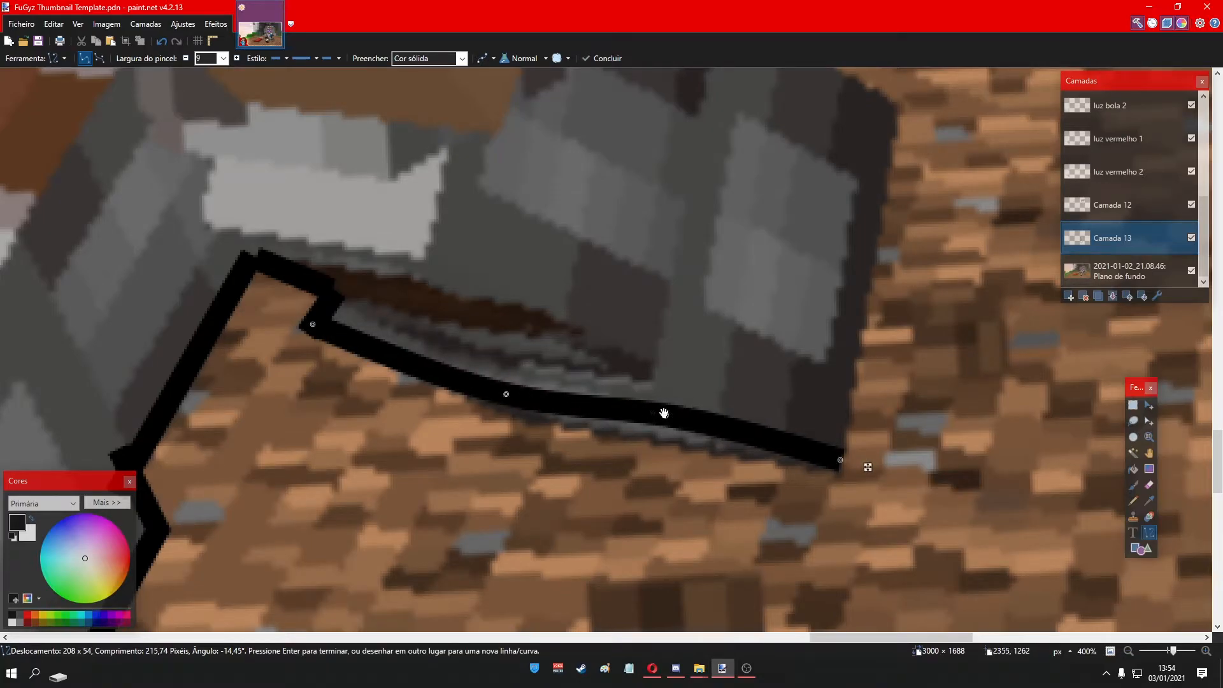
pyautogui.moveTo(664, 414); pyautogui.dragTo(664, 434)
pyautogui.press('Return')
# - Draw a line about 143 pixels long up the end of the rear boot
pyautogui.scroll(-4, 832, 422)
pyautogui.scroll(3, 918, 469)
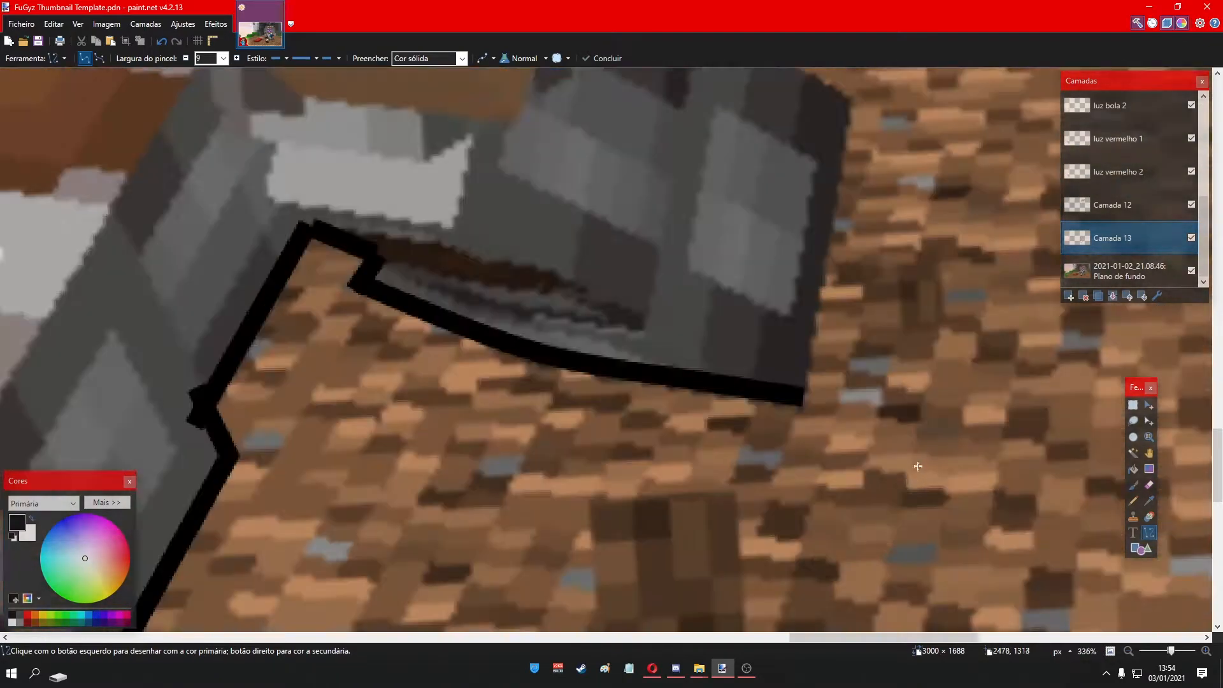
pyautogui.scroll(3, 918, 469)
pyautogui.moveTo(790, 552); pyautogui.dragTo(841, 250)
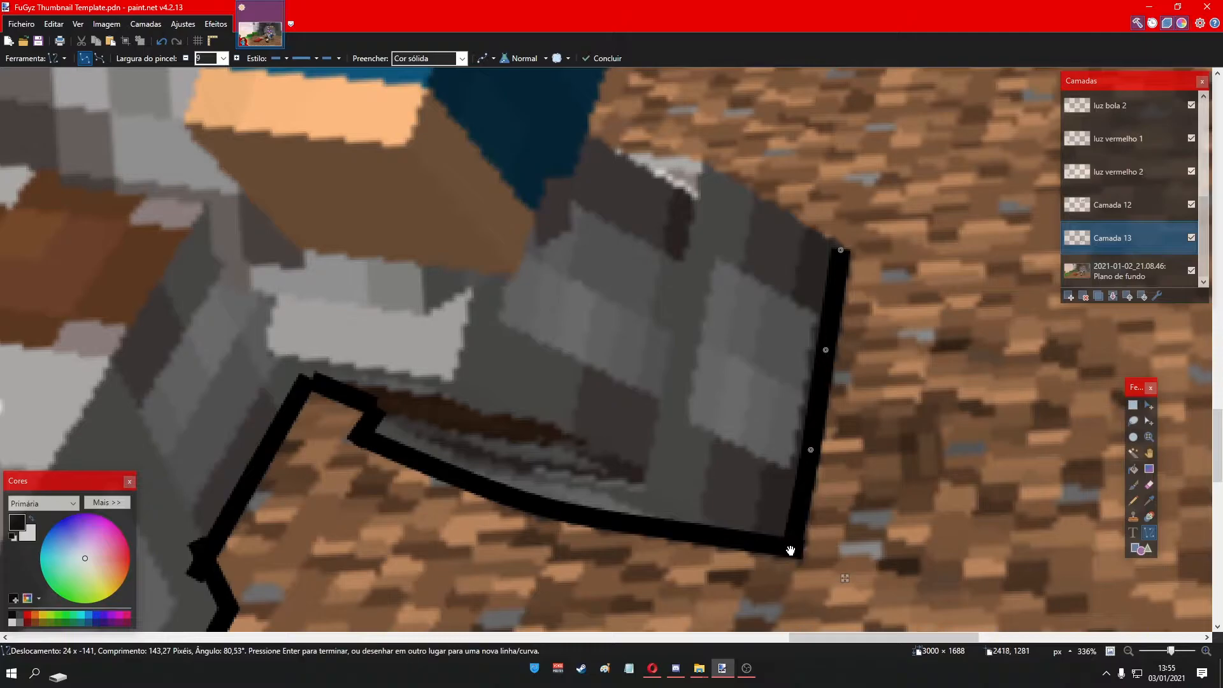
# - Outline the rear leg's upper edge from the arm to the boot corner, bending the line to match the leg's shape
pyautogui.scroll(6, 790, 552)
pyautogui.moveTo(585, 444)
pyautogui.mouseDown()
pyautogui.moveTo(724, 518)
pyautogui.moveTo(841, 557)
pyautogui.mouseUp()
pyautogui.press('Return')
pyautogui.moveTo(626, 465)
pyautogui.mouseDown()
pyautogui.moveTo(772, 518)
pyautogui.moveTo(840, 560)
pyautogui.mouseUp()
pyautogui.moveTo(626, 465); pyautogui.dragTo(630, 465)
pyautogui.moveTo(701, 498); pyautogui.dragTo(712, 479)
pyautogui.moveTo(773, 529); pyautogui.dragTo(788, 528)
pyautogui.moveTo(843, 561); pyautogui.dragTo(845, 565)
pyautogui.press('Return')
pyautogui.scroll(-3, 846, 541)
pyautogui.scroll(4, 743, 501)
pyautogui.moveTo(744, 502); pyautogui.dragTo(844, 546)
pyautogui.press('Return')
# - Outline the stepped outer edge of the blue sleeve with short segments up towards the shoulder armor
pyautogui.scroll(1, 720, 541)
pyautogui.moveTo(632, 540)
pyautogui.mouseDown()
pyautogui.moveTo(664, 444)
pyautogui.moveTo(629, 425)
pyautogui.mouseUp()
pyautogui.press('Return')
pyautogui.moveTo(651, 429); pyautogui.dragTo(658, 368)
pyautogui.scroll(1, 659, 383)
pyautogui.moveTo(662, 447); pyautogui.dragTo(698, 434)
pyautogui.scroll(1, 699, 439)
pyautogui.moveTo(691, 515); pyautogui.dragTo(725, 402)
# - Outline the lower edge of the shoulder armor and the bottom and tip of the dark red cape corner
pyautogui.scroll(2, 821, 420)
pyautogui.scroll(-1, 809, 440)
pyautogui.moveTo(723, 482); pyautogui.dragTo(774, 473)
pyautogui.moveTo(805, 487)
pyautogui.mouseDown()
pyautogui.moveTo(829, 403)
pyautogui.moveTo(998, 416)
pyautogui.moveTo(995, 367)
pyautogui.mouseUp()
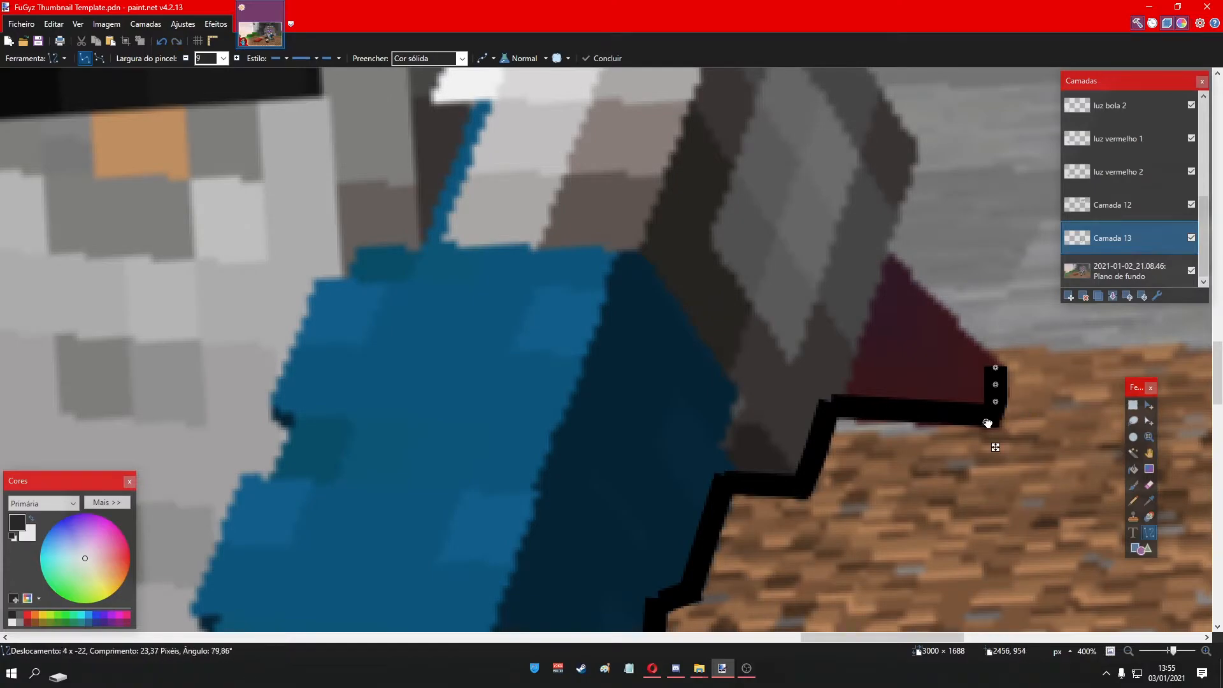
# - Outline the cape's diagonal edge and continue around the outer side and top of the shoulder armor
pyautogui.scroll(3, 991, 420)
pyautogui.moveTo(996, 519); pyautogui.dragTo(907, 293)
pyautogui.scroll(3, 907, 293)
pyautogui.moveTo(747, 209); pyautogui.dragTo(906, 465)
pyautogui.scroll(4, 533, 470)
pyautogui.moveTo(512, 439); pyautogui.dragTo(769, 438)
# - Outline the side of the head from the shoulder up to the purple helmet's upper corner, redoing one short segment
pyautogui.scroll(2, 548, 468)
pyautogui.moveTo(524, 593)
pyautogui.mouseDown()
pyautogui.moveTo(525, 489)
pyautogui.moveTo(543, 458)
pyautogui.mouseUp()
pyautogui.hotkey('ctrl', 'z')
pyautogui.moveTo(543, 523); pyautogui.dragTo(541, 441)
pyautogui.moveTo(541, 522); pyautogui.dragTo(542, 519)
pyautogui.scroll(2, 612, 556)
pyautogui.moveTo(544, 590)
pyautogui.mouseDown()
pyautogui.moveTo(568, 591)
pyautogui.moveTo(539, 225)
pyautogui.mouseUp()
# - Draw a line across the top of the purple helmet and align both ends with its corners
pyautogui.hscroll(-5, 571, 648)
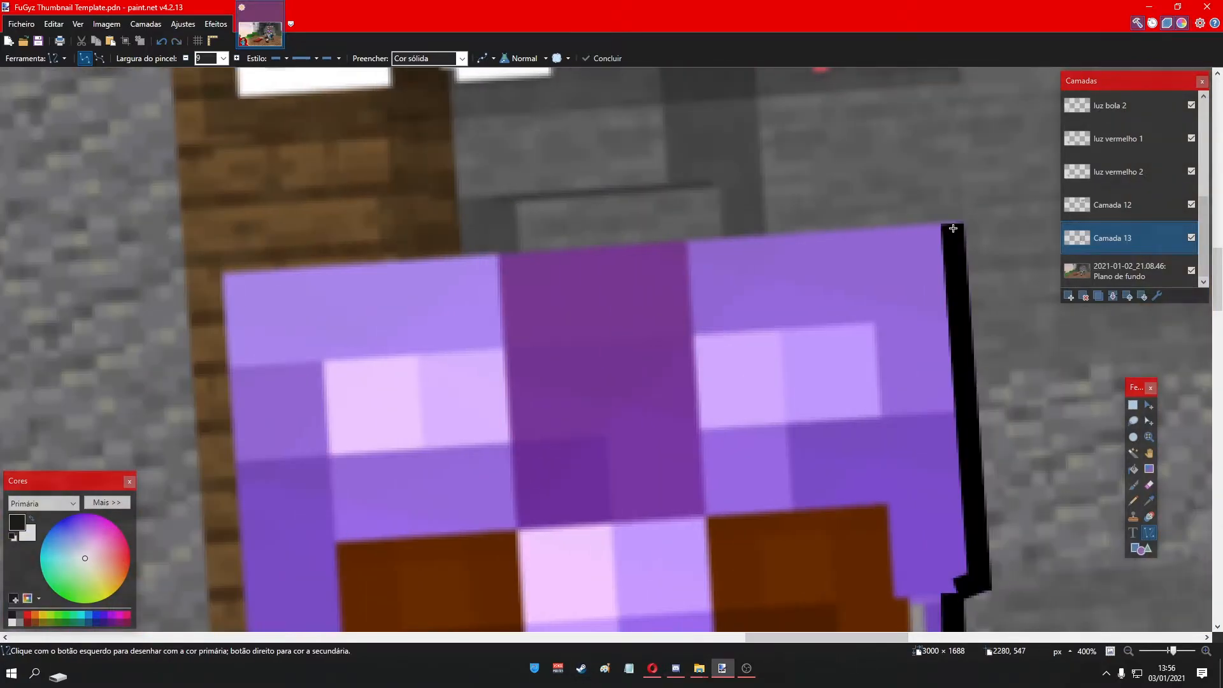
pyautogui.moveTo(951, 230); pyautogui.dragTo(225, 282)
pyautogui.moveTo(960, 237); pyautogui.dragTo(960, 242)
pyautogui.scroll(-2, 573, 350)
pyautogui.moveTo(229, 127)
pyautogui.mouseDown()
pyautogui.moveTo(260, 487)
pyautogui.moveTo(234, 125)
pyautogui.mouseUp()
# - Outline the remaining side of the helmet and face and close the outline along the sloping shoulder
pyautogui.scroll(-3, 245, 203)
pyautogui.moveTo(254, 245)
pyautogui.mouseDown()
pyautogui.moveTo(288, 253)
pyautogui.moveTo(293, 345)
pyautogui.moveTo(312, 336)
pyautogui.moveTo(323, 439)
pyautogui.moveTo(247, 418)
pyautogui.moveTo(361, 401)
pyautogui.mouseUp()
pyautogui.hscroll(-3, 275, 497)
pyautogui.scroll(-1, 276, 497)
pyautogui.scroll(1, 275, 497)
pyautogui.hotkey('ctrl', 'z')
pyautogui.moveTo(270, 434); pyautogui.dragTo(508, 346)
pyautogui.moveTo(267, 437); pyautogui.dragTo(268, 435)
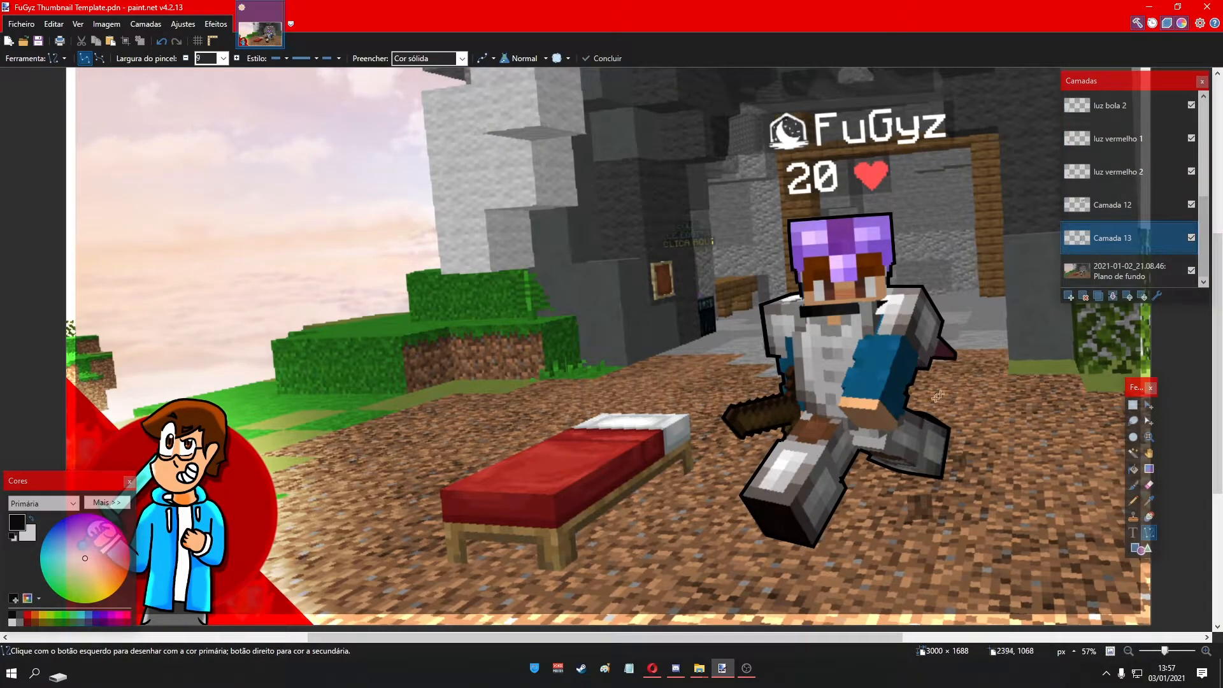
# - Fill the inside of the character's outline with solid black using the Paint Bucket tool
pyautogui.click(56, 58)
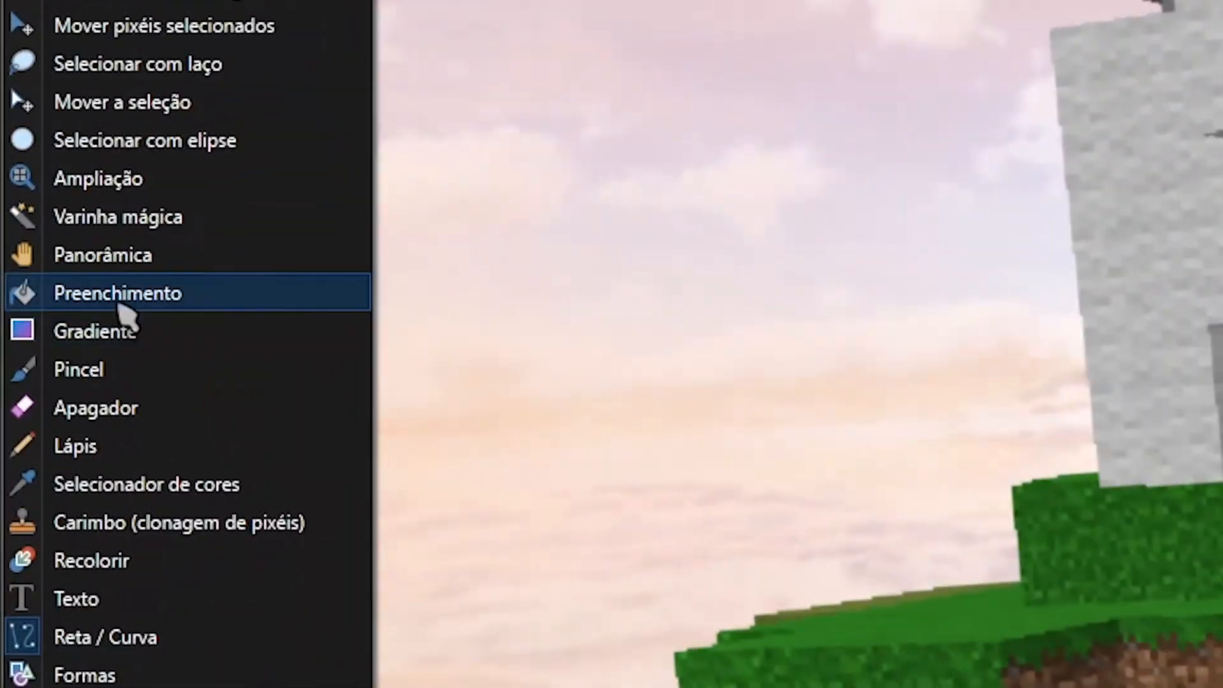
pyautogui.click(44, 196)
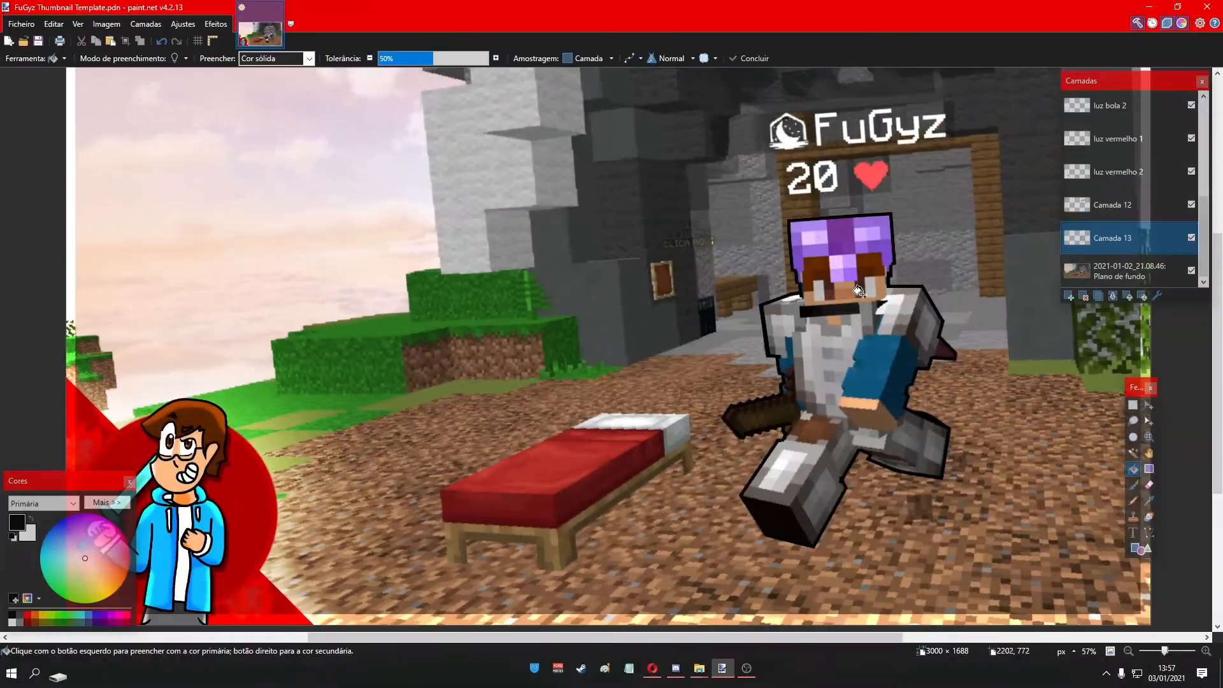
pyautogui.scroll(3, 890, 339)
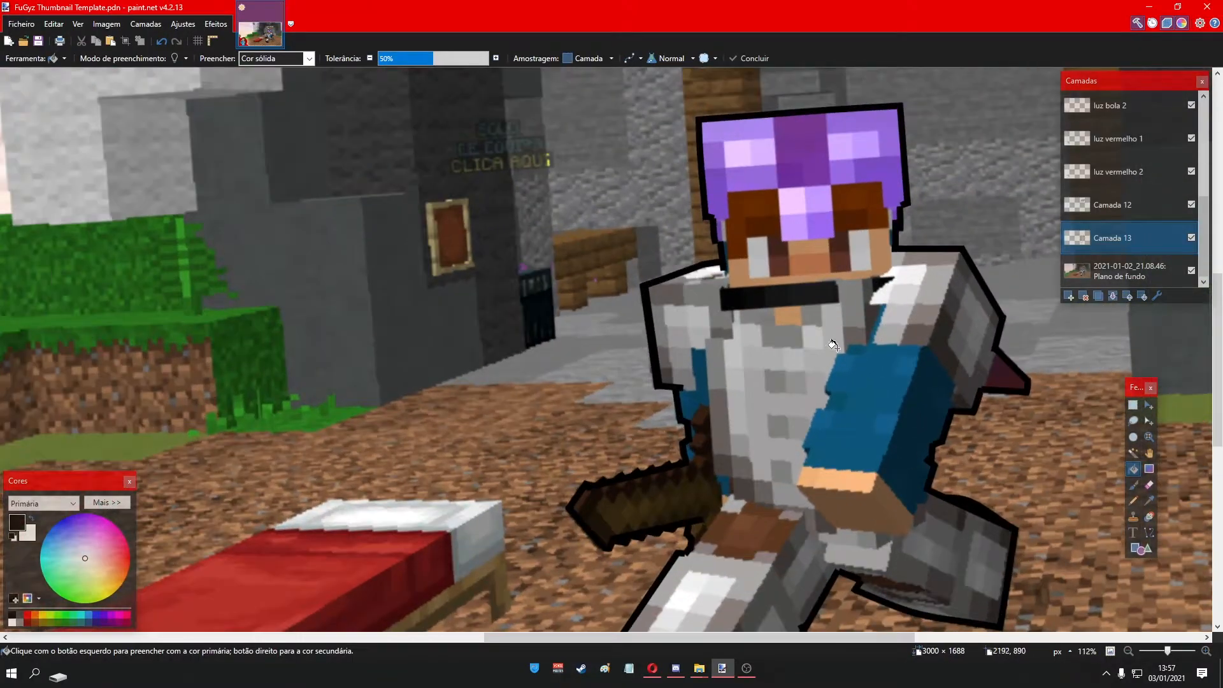
pyautogui.click(834, 347)
pyautogui.scroll(-2, 822, 297)
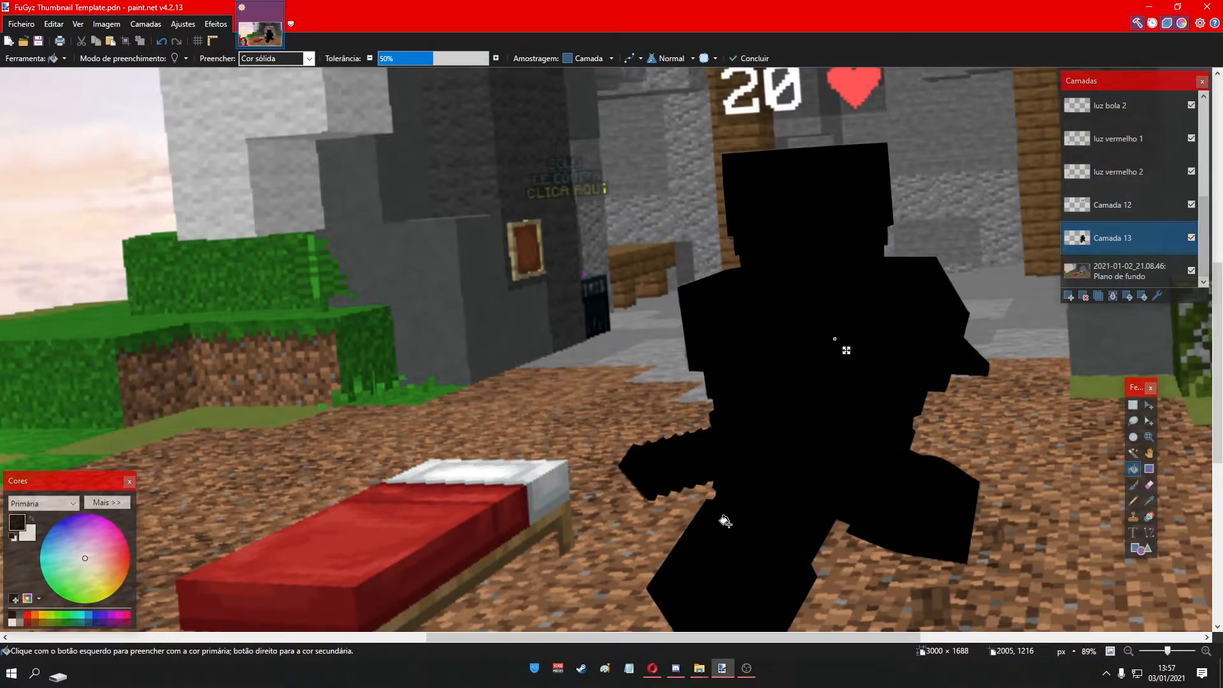
pyautogui.scroll(-1, 812, 416)
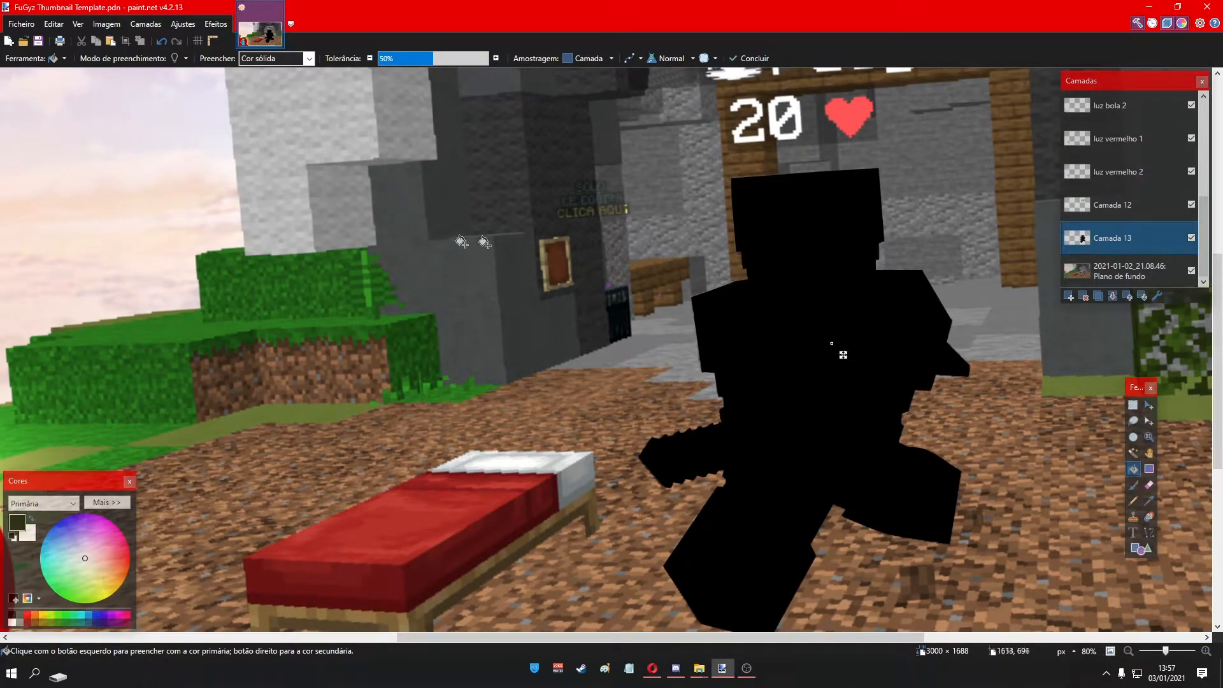
pyautogui.click(54, 57)
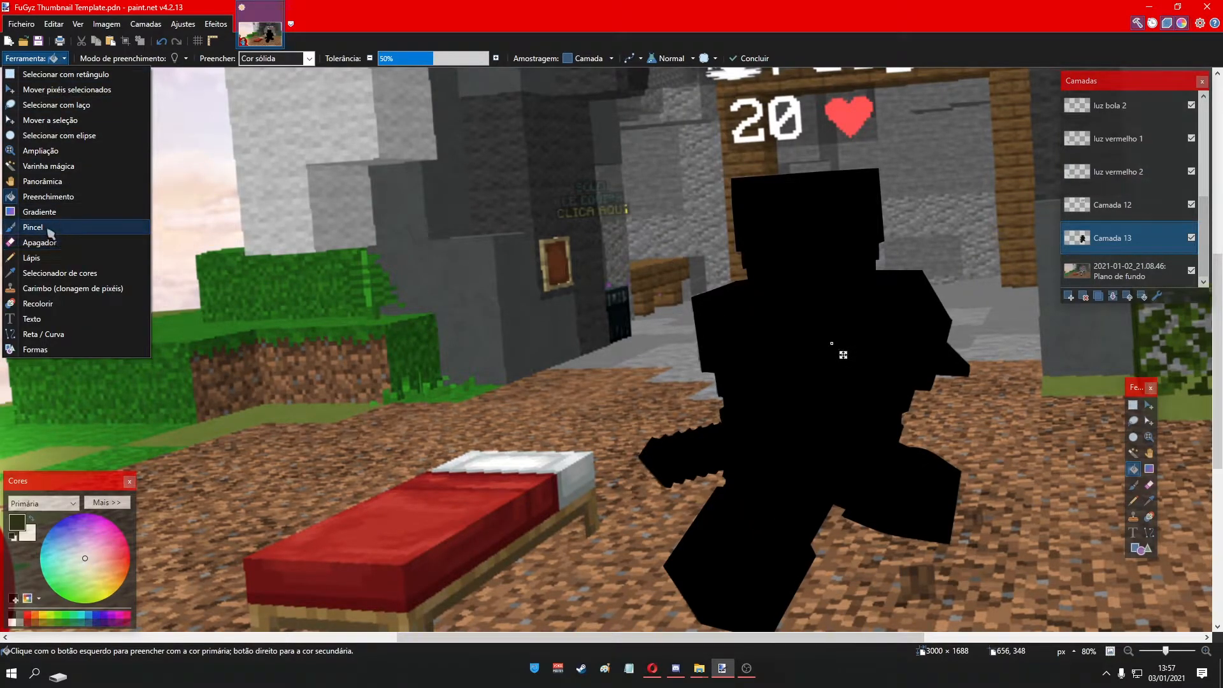
pyautogui.click(20, 240)
pyautogui.scroll(6, 729, 382)
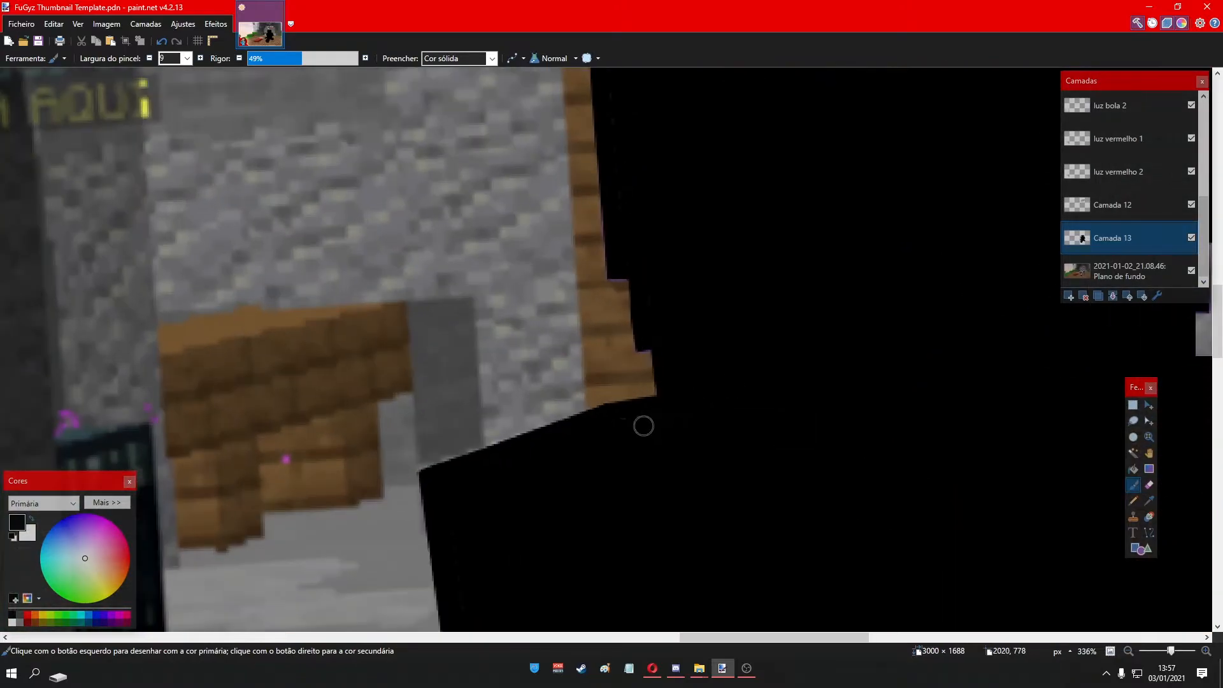
pyautogui.scroll(-3, 804, 458)
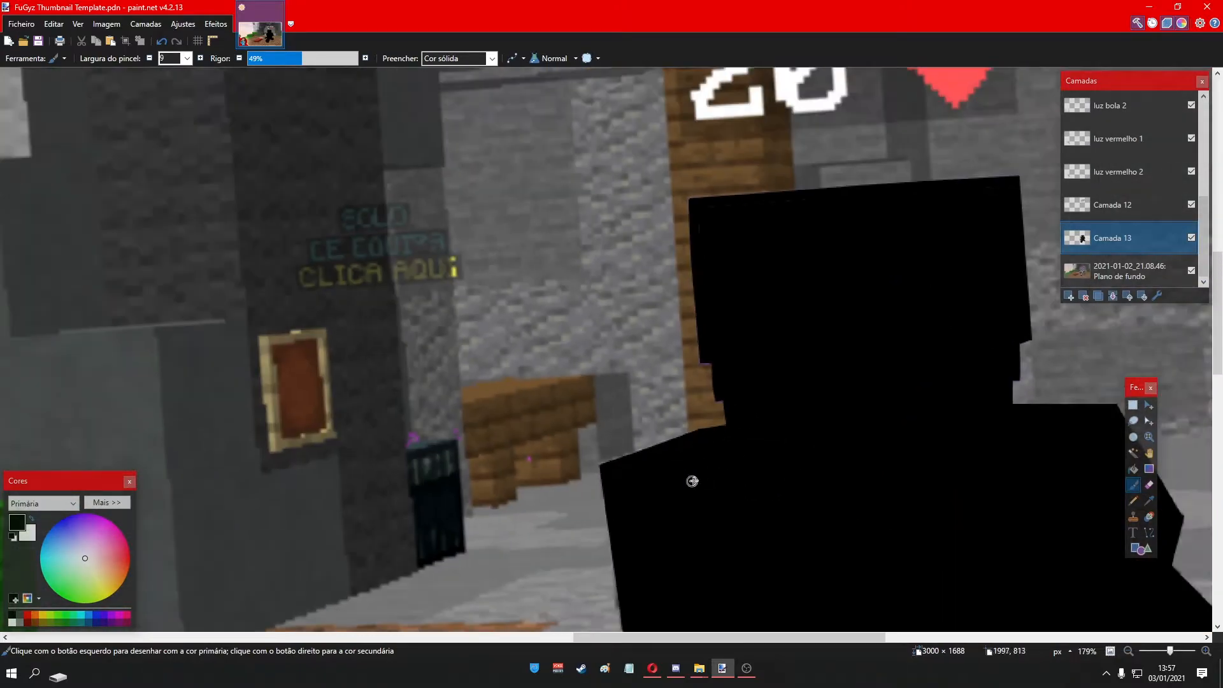
# - Set the tolerance of the silhouette's black fill to 66%
pyautogui.press('f')
pyautogui.scroll(3, 803, 465)
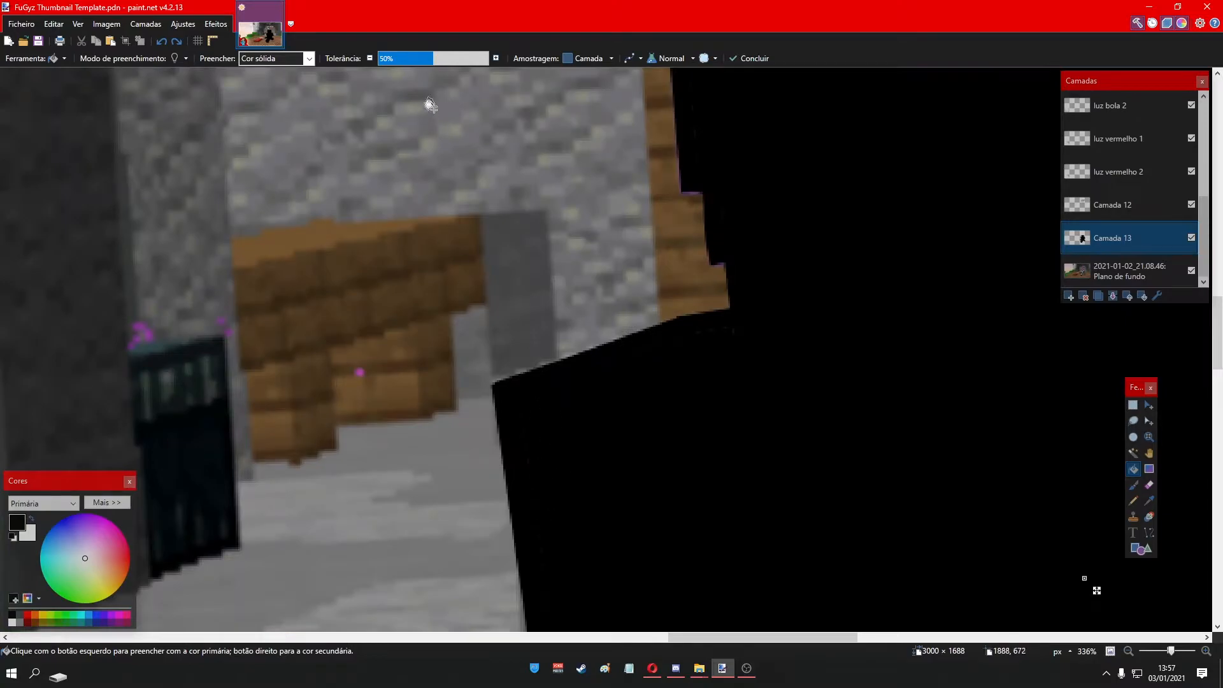
pyautogui.moveTo(439, 62)
pyautogui.mouseDown()
pyautogui.moveTo(473, 58)
pyautogui.moveTo(455, 61)
pyautogui.mouseUp()
# - Examine the edges of the filled black silhouette for unfilled gaps from the shoulder down to the boots
pyautogui.scroll(-6, 846, 421)
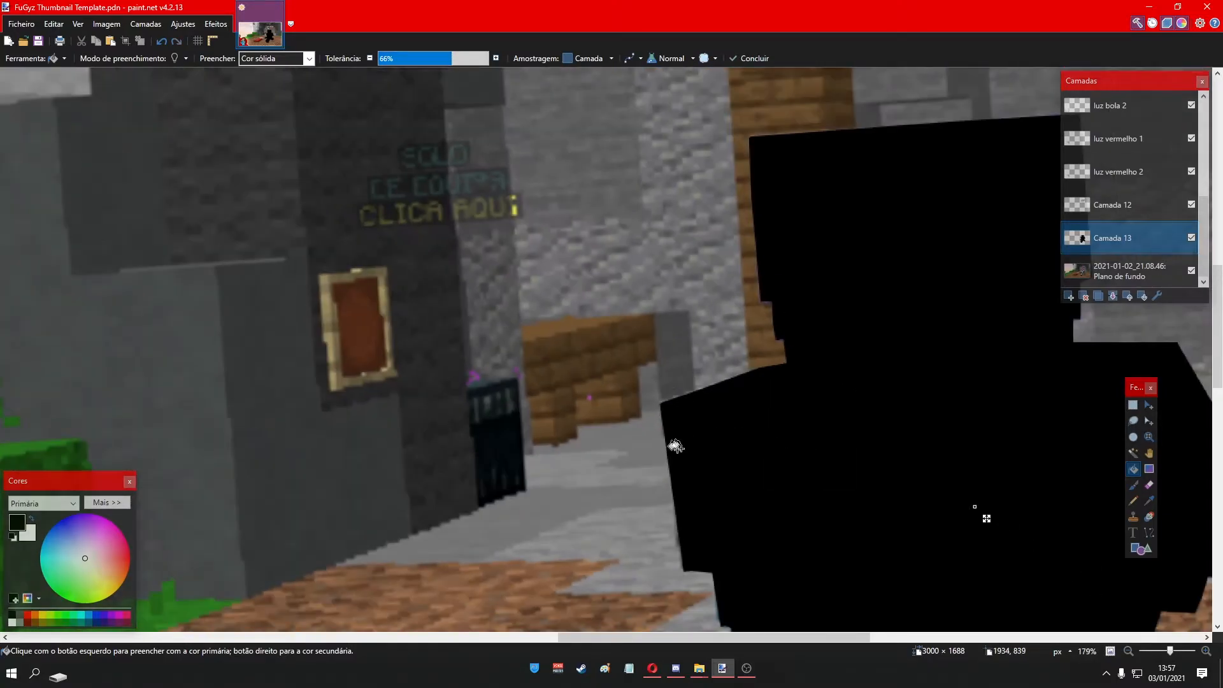
pyautogui.scroll(1, 685, 442)
pyautogui.scroll(4, 712, 517)
pyautogui.scroll(-6, 726, 530)
pyautogui.scroll(-7, 746, 529)
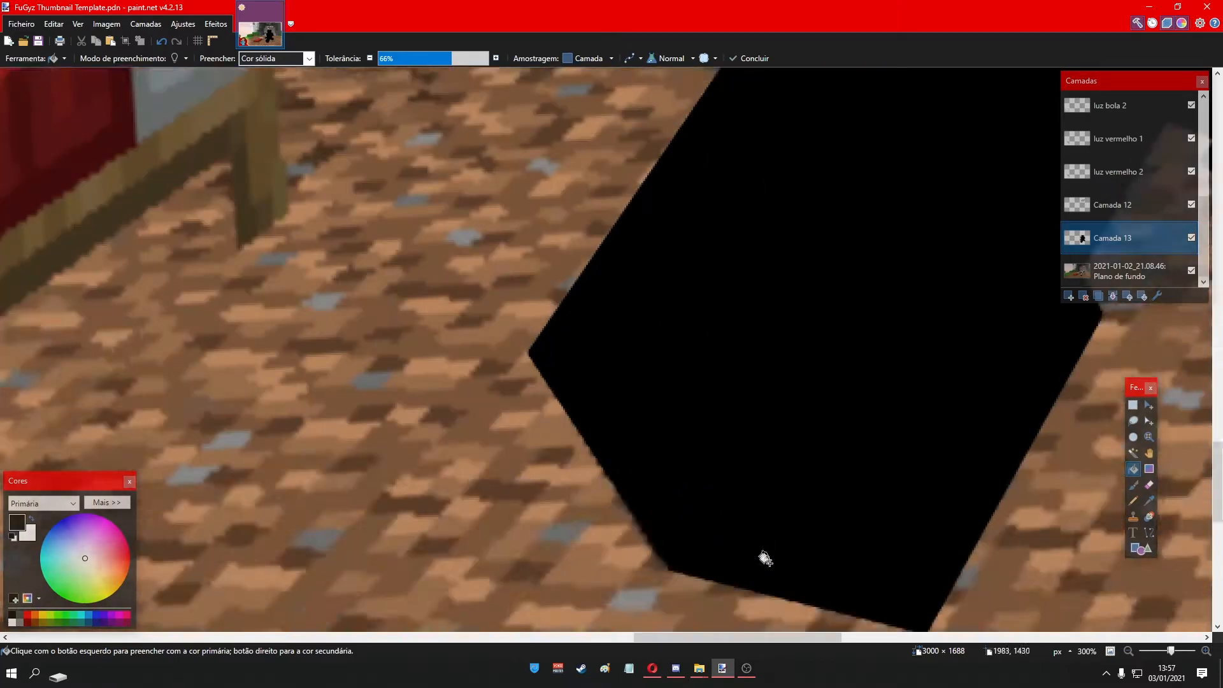
pyautogui.scroll(6, 763, 553)
pyautogui.scroll(-1, 772, 582)
pyautogui.scroll(-5, 774, 581)
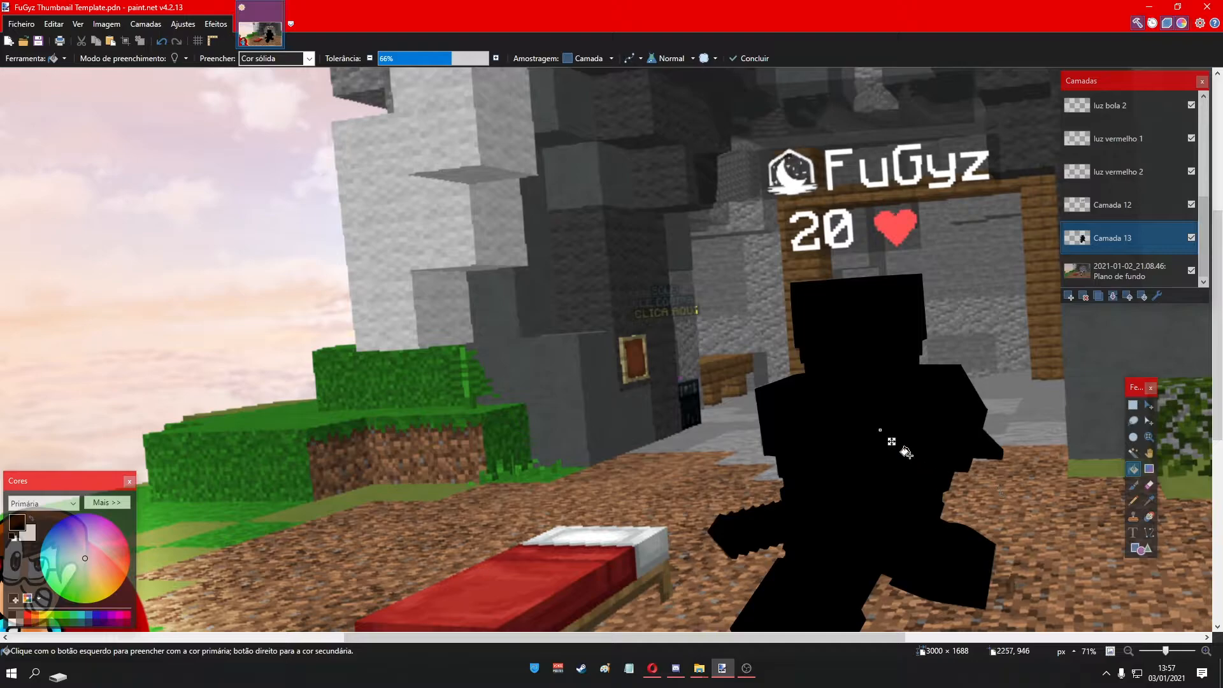
pyautogui.click(54, 59)
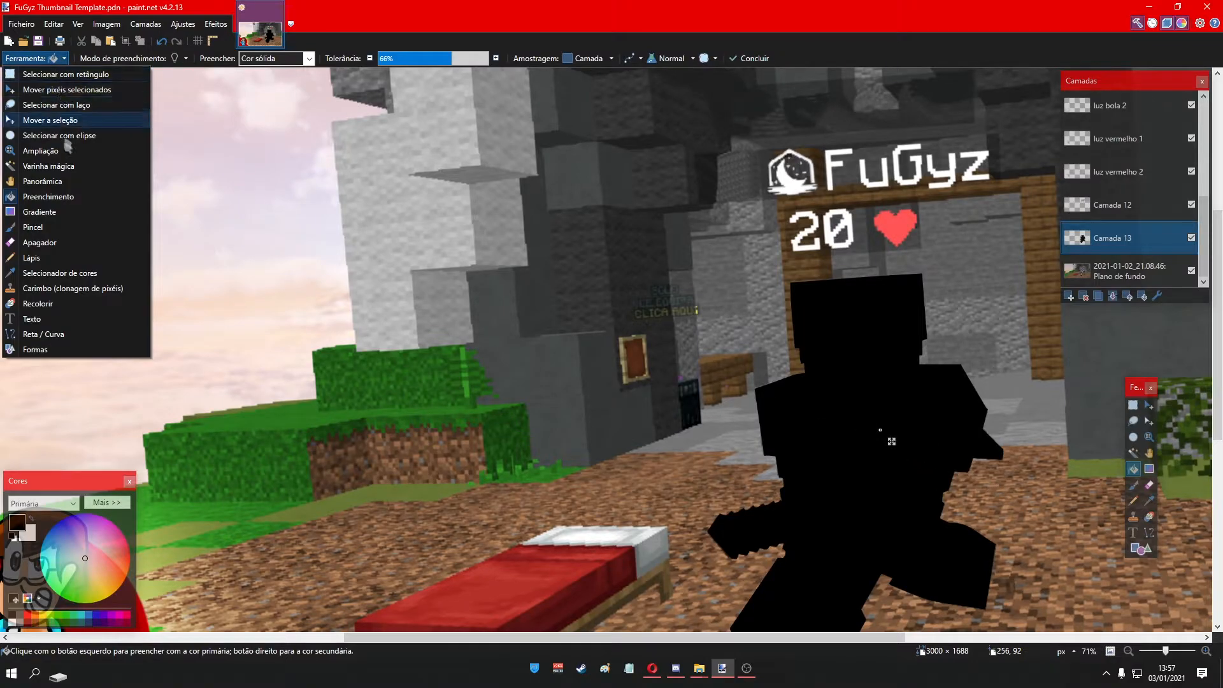
pyautogui.click(51, 229)
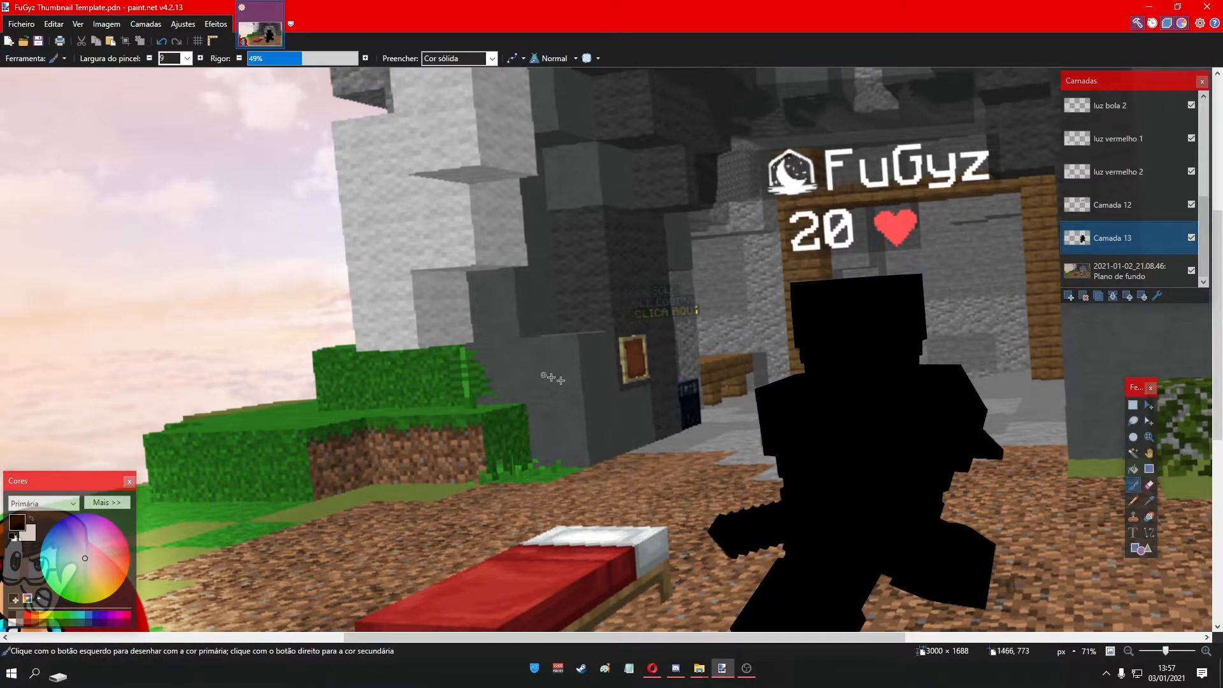
pyautogui.scroll(-2, 790, 423)
pyautogui.scroll(2, 889, 469)
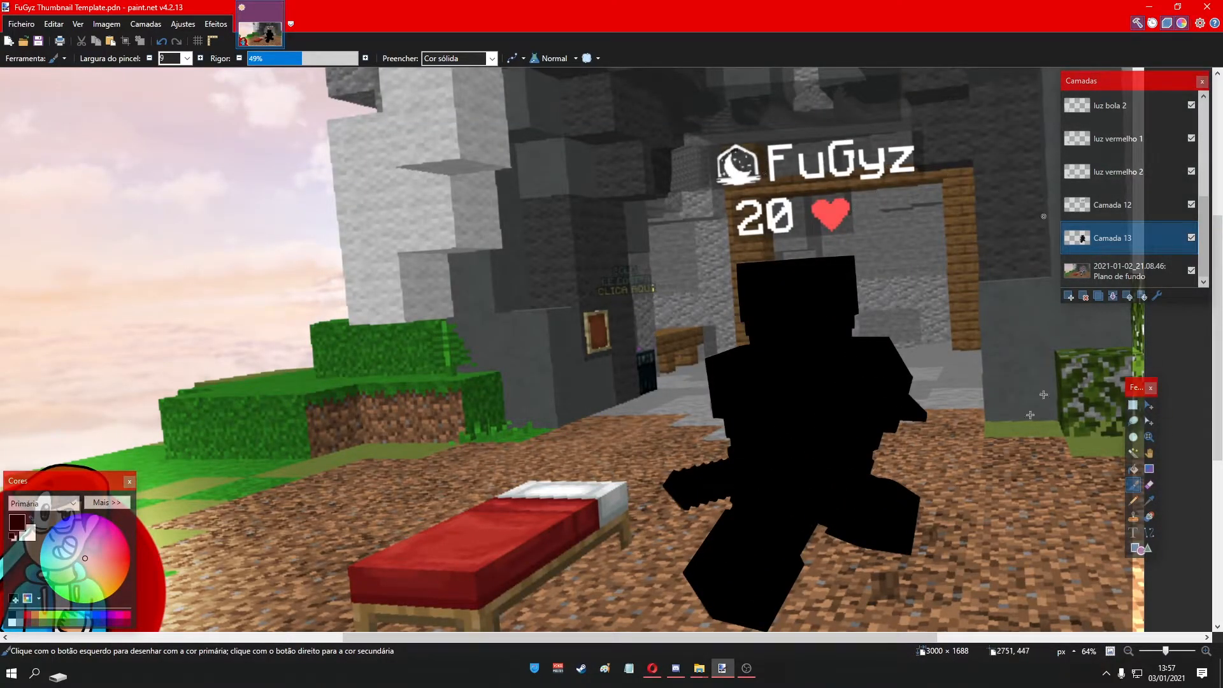
pyautogui.scroll(-1, 868, 268)
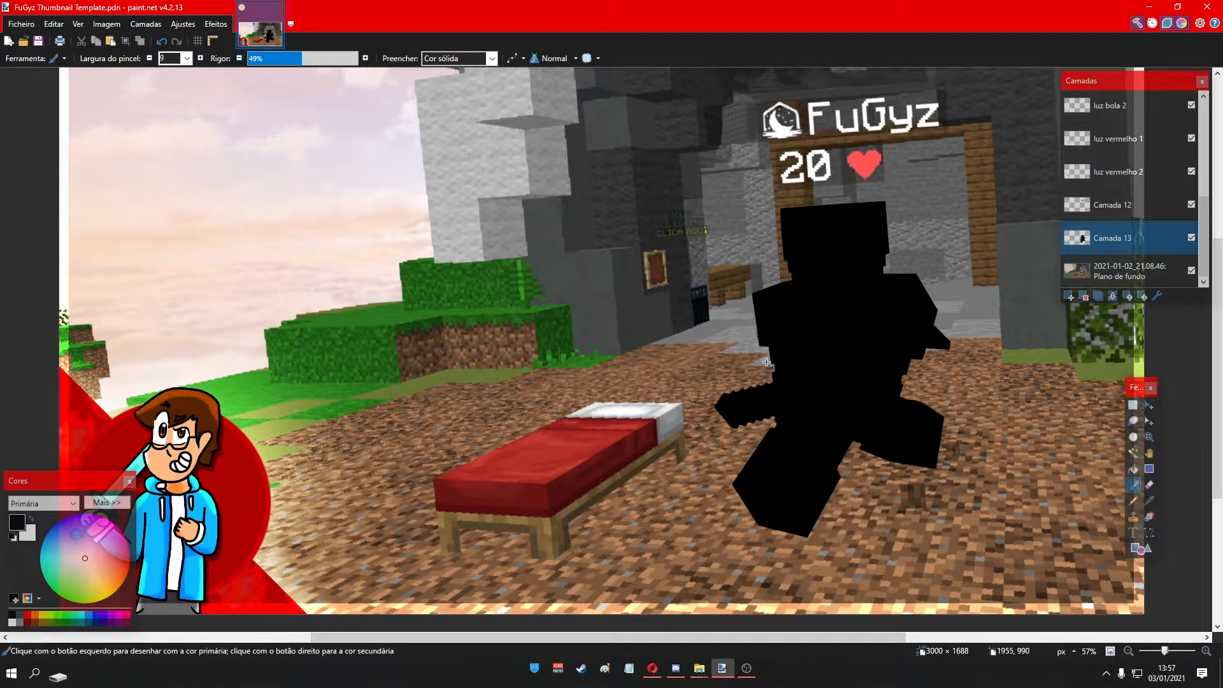
pyautogui.scroll(4, 534, 533)
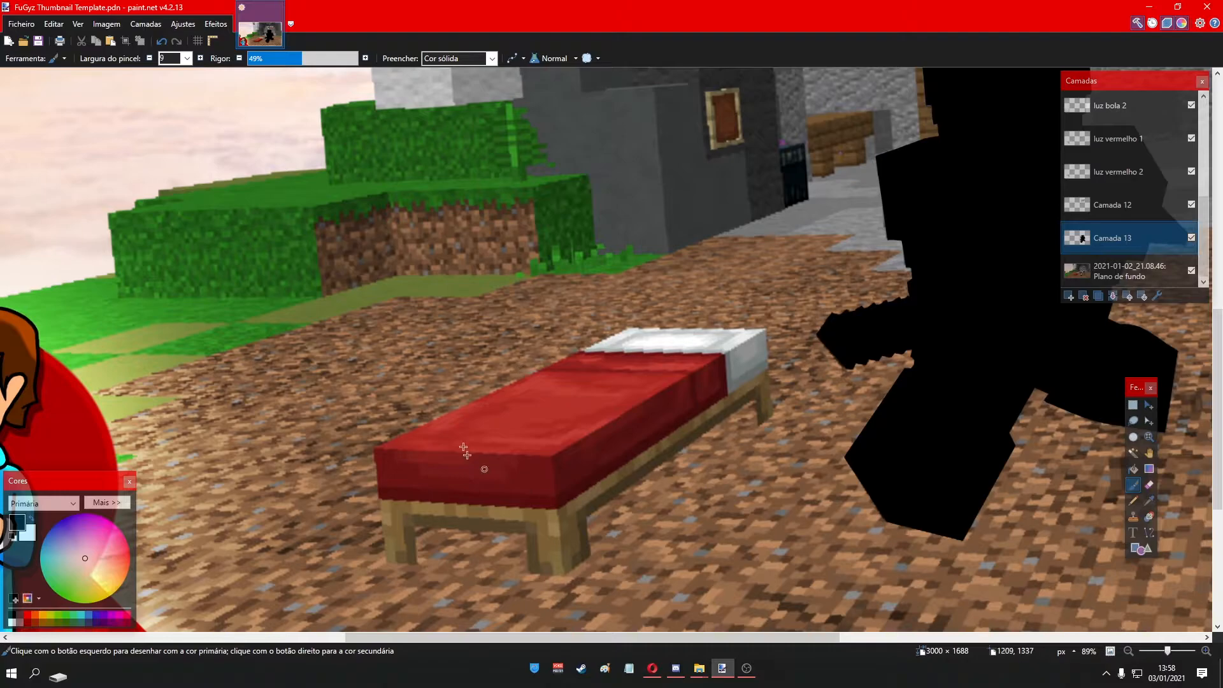
# - Switch to the Line/Curve tool and add a new empty layer directly above the black silhouette's layer
pyautogui.click(64, 59)
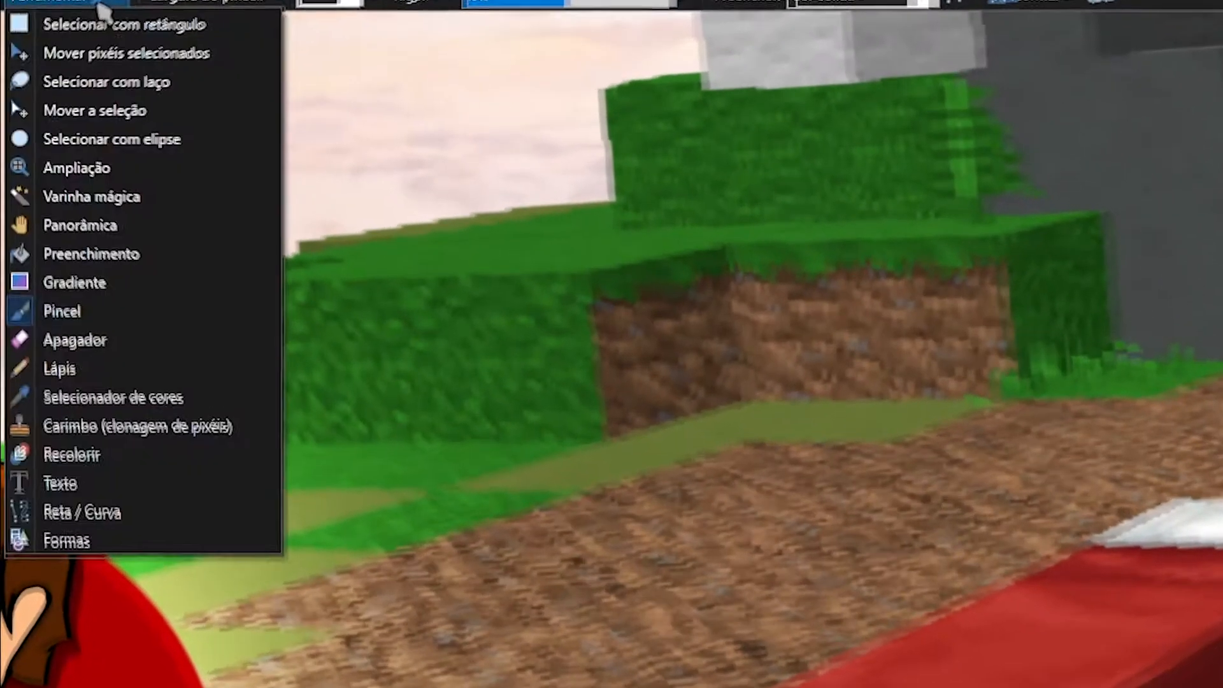
pyautogui.click(42, 342)
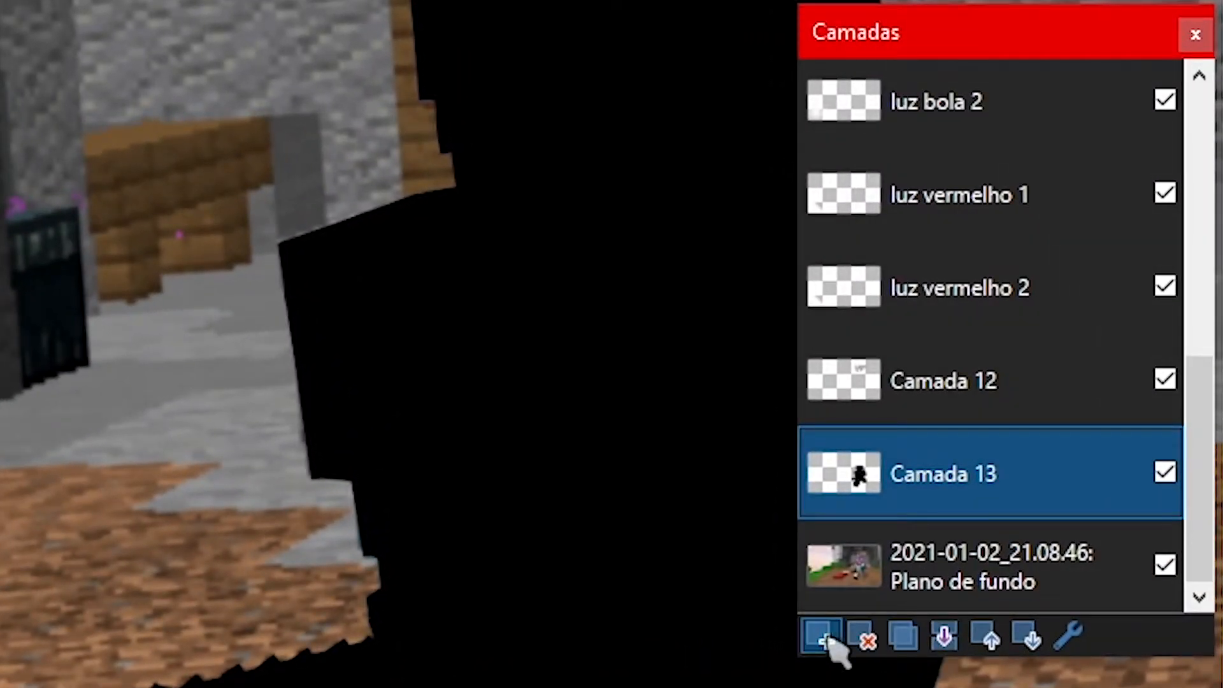
pyautogui.click(823, 637)
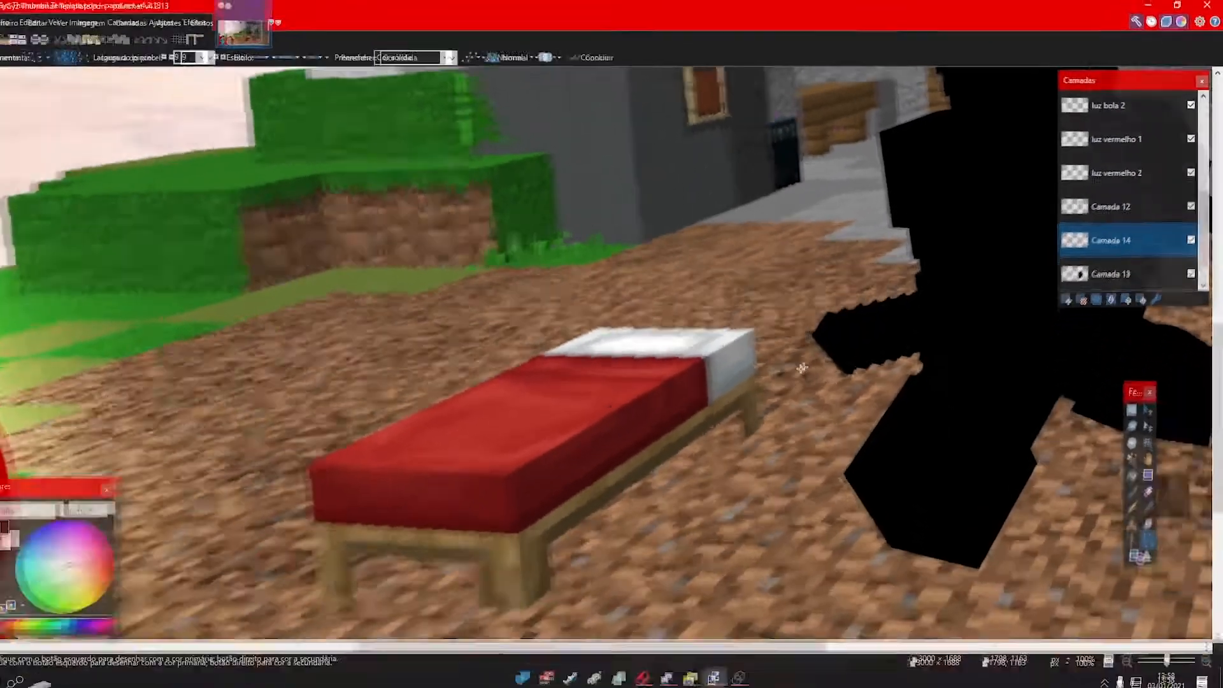
pyautogui.scroll(5, 771, 299)
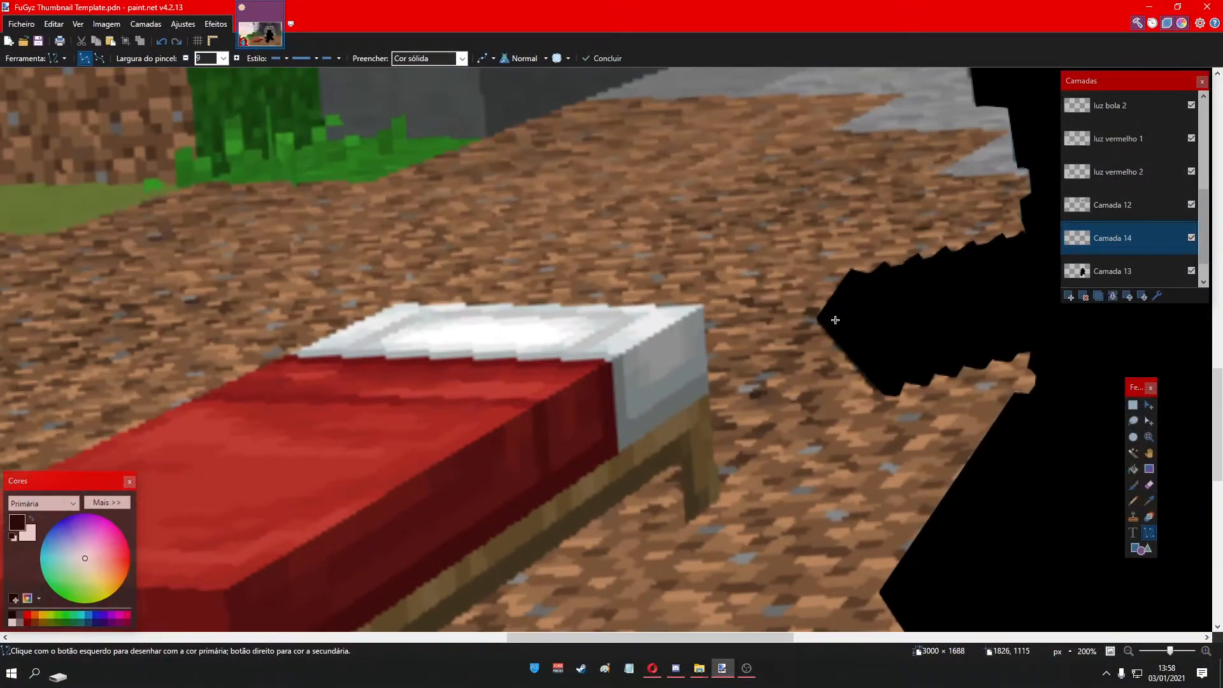
pyautogui.scroll(-6, 828, 306)
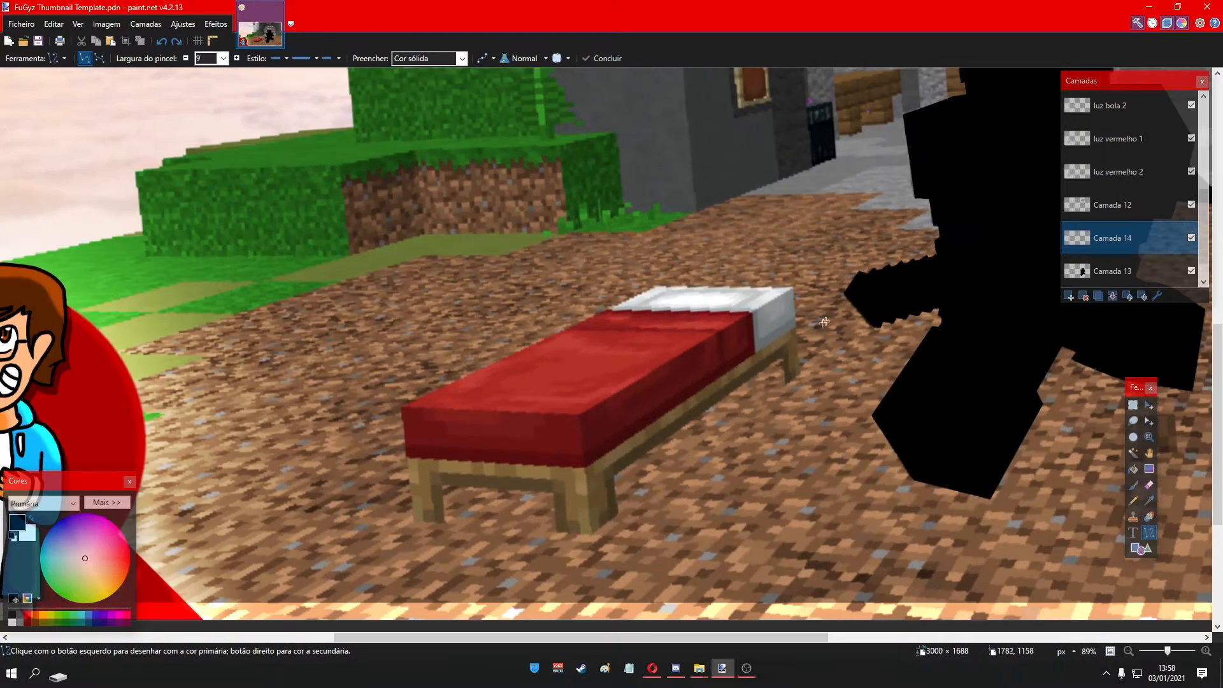
pyautogui.scroll(-4, 856, 243)
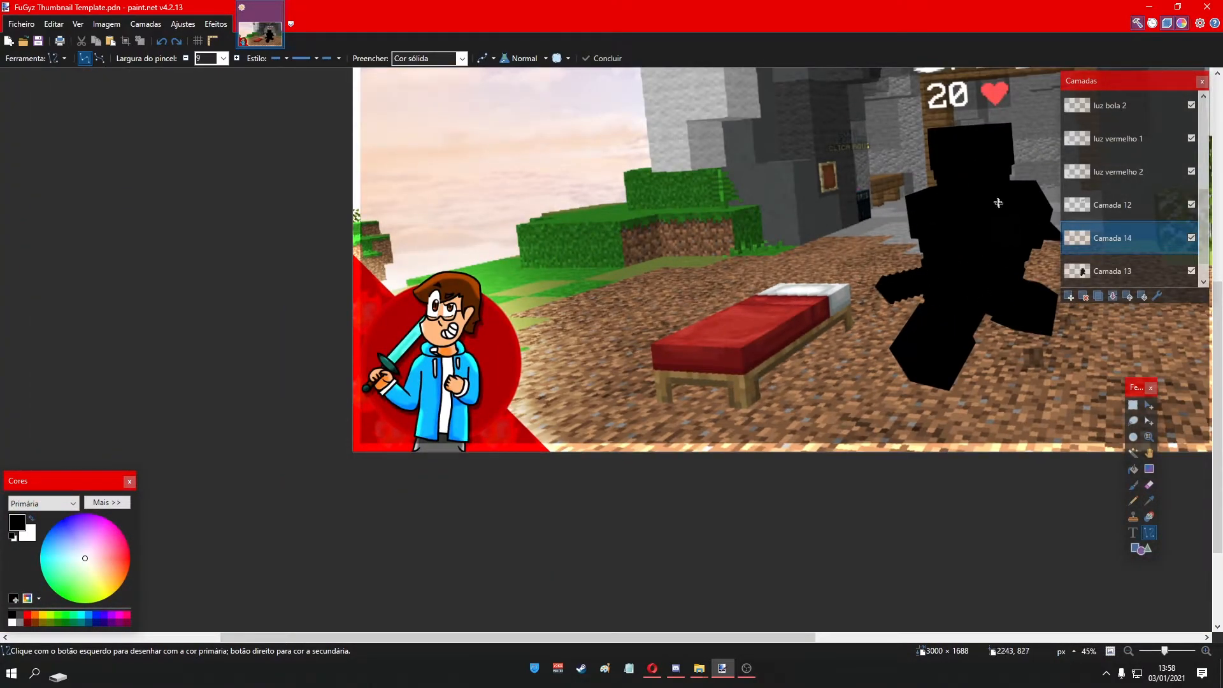
# - Trace the bed's upper edge and pillow end with straight black lines on layer Camada 14
pyautogui.scroll(3, 980, 230)
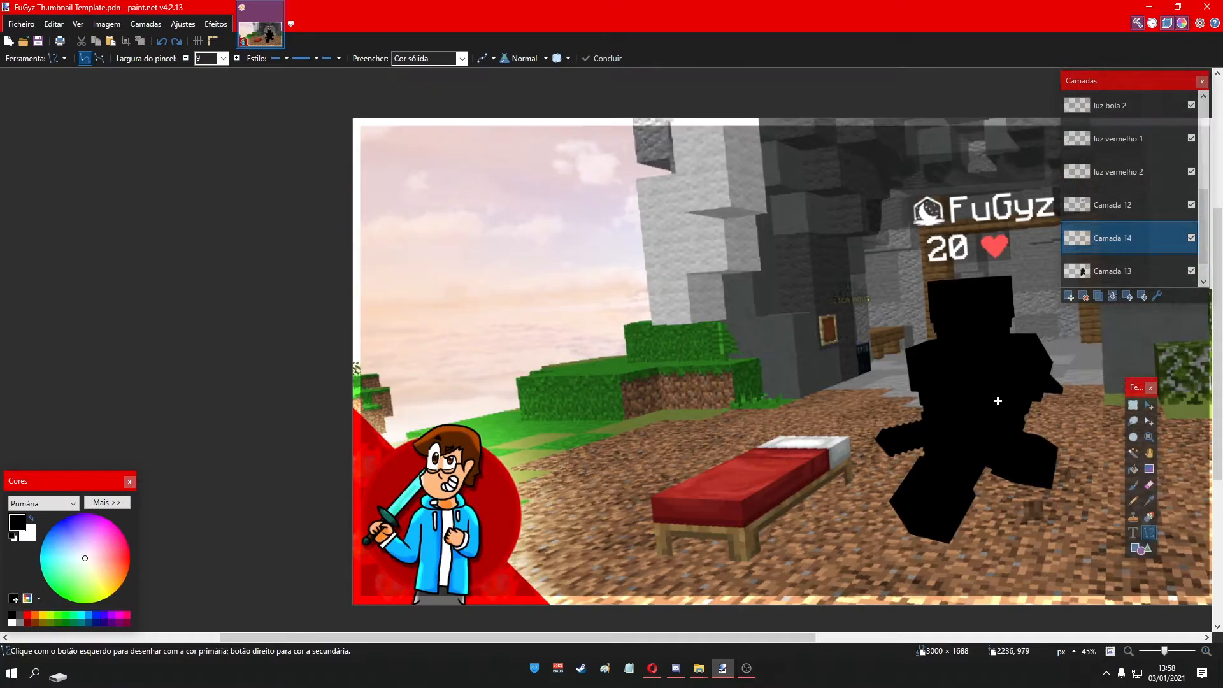
pyautogui.scroll(2, 997, 401)
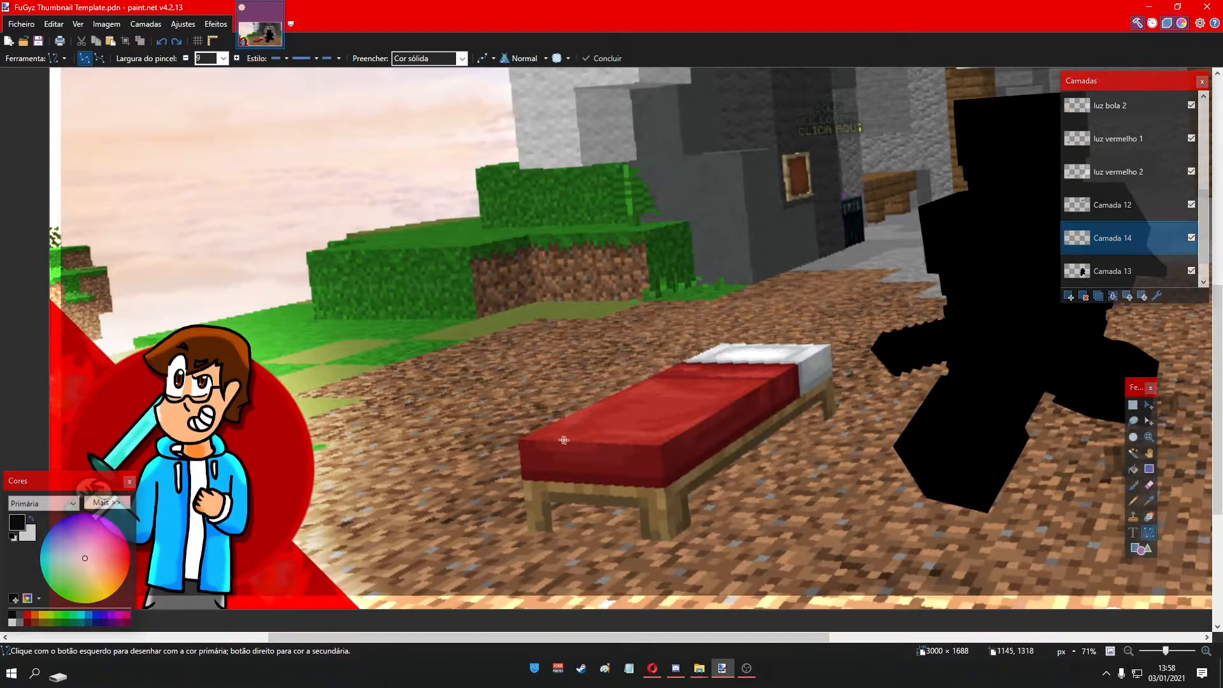
pyautogui.scroll(4, 571, 443)
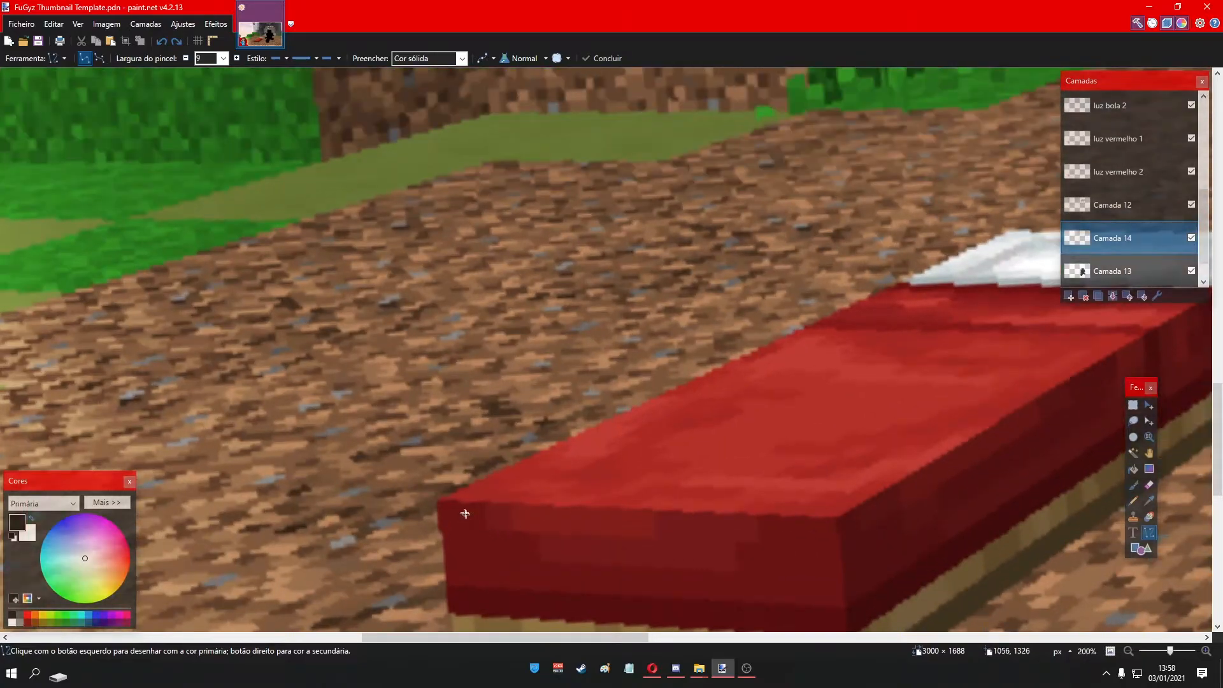
pyautogui.moveTo(447, 507); pyautogui.dragTo(792, 179)
pyautogui.scroll(2, 449, 508)
pyautogui.scroll(-1, 792, 181)
pyautogui.moveTo(688, 638); pyautogui.dragTo(740, 637)
pyautogui.moveTo(484, 186)
pyautogui.mouseDown()
pyautogui.moveTo(868, 190)
pyautogui.moveTo(877, 417)
pyautogui.moveTo(887, 402)
pyautogui.mouseUp()
pyautogui.scroll(2, 877, 417)
pyautogui.moveTo(837, 449)
pyautogui.mouseDown()
pyautogui.moveTo(825, 314)
pyautogui.moveTo(844, 319)
pyautogui.moveTo(843, 219)
pyautogui.mouseUp()
# - Continue the black outline along the bed's side rail, nearest front leg and underside of the front rail
pyautogui.scroll(-1, 844, 319)
pyautogui.scroll(-2, 842, 219)
pyautogui.scroll(4, 445, 280)
pyautogui.moveTo(444, 275)
pyautogui.mouseDown()
pyautogui.moveTo(463, 486)
pyautogui.moveTo(615, 489)
pyautogui.moveTo(753, 382)
pyautogui.mouseUp()
pyautogui.moveTo(725, 200); pyautogui.dragTo(741, 407)
pyautogui.hscroll(-2, 595, 328)
pyautogui.hscroll(-6, 655, 259)
pyautogui.moveTo(595, 327); pyautogui.dragTo(646, 284)
pyautogui.press('Return')
pyautogui.hscroll(6, 647, 284)
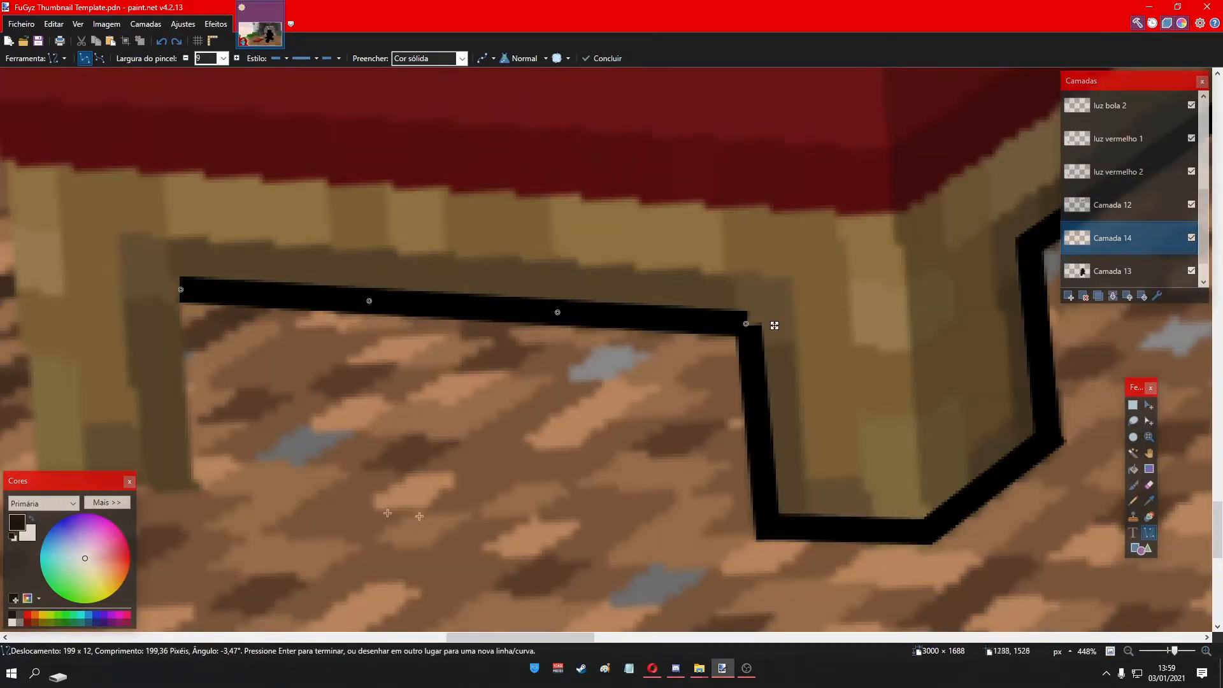
# - Outline the bed's remaining front leg with straight black lines and close the bed's contour
pyautogui.scroll(2, 426, 229)
pyautogui.hscroll(-5, 426, 229)
pyautogui.moveTo(426, 230)
pyautogui.mouseDown()
pyautogui.moveTo(367, 142)
pyautogui.moveTo(437, 478)
pyautogui.moveTo(427, 472)
pyautogui.moveTo(566, 479)
pyautogui.mouseUp()
pyautogui.scroll(-2, 366, 142)
pyautogui.moveTo(538, 284)
pyautogui.mouseDown()
pyautogui.moveTo(541, 475)
pyautogui.moveTo(561, 484)
pyautogui.mouseUp()
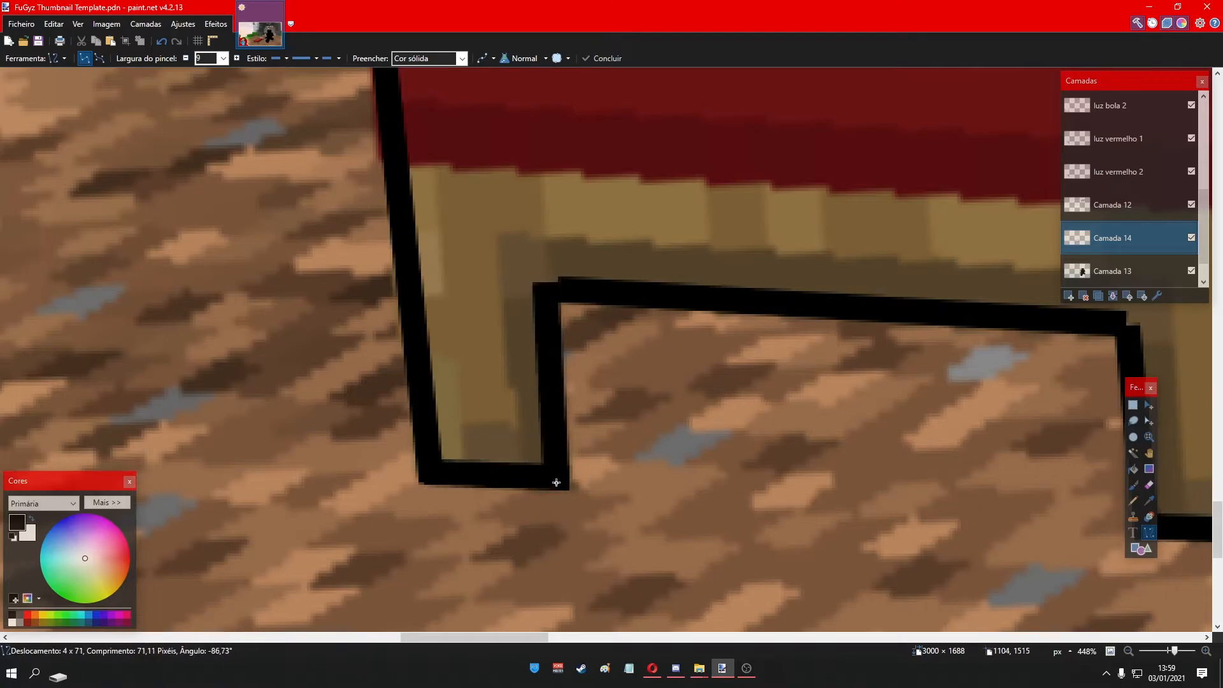
pyautogui.scroll(-4, 731, 496)
pyautogui.scroll(-3, 731, 496)
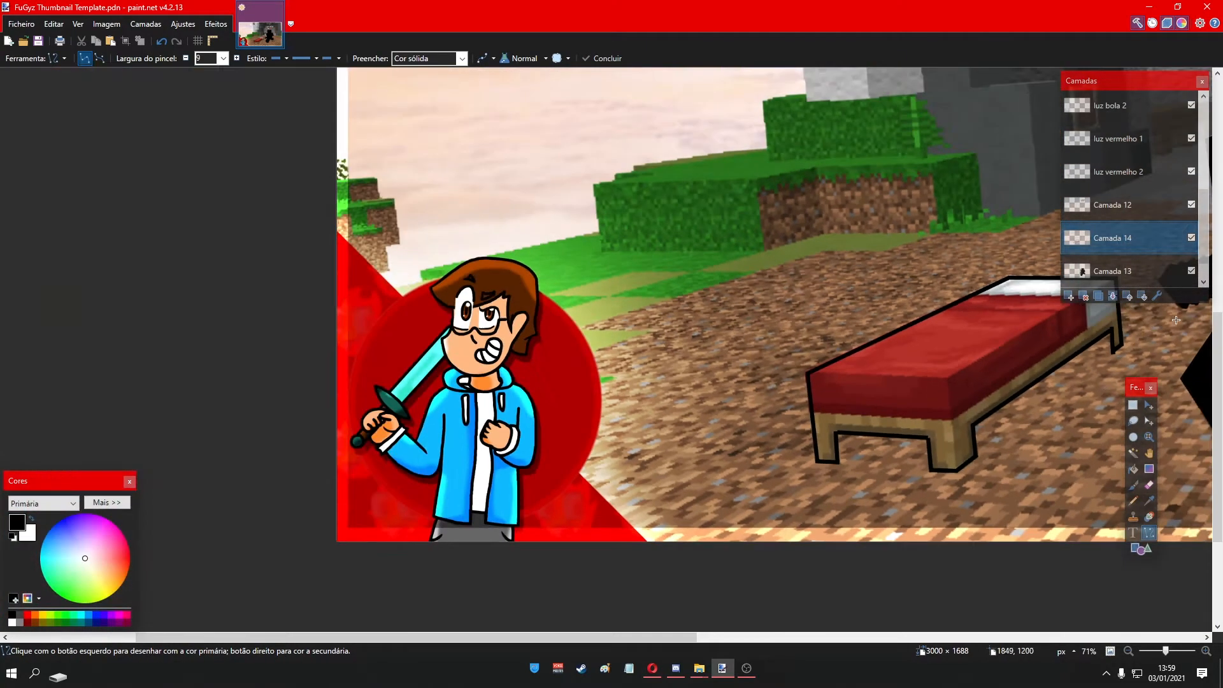
# - Inspect the outline around the bed's rear leg by hiding and showing Camada 14 against the picture
pyautogui.moveTo(1217, 357); pyautogui.dragTo(1218, 243)
pyautogui.scroll(-3, 1054, 347)
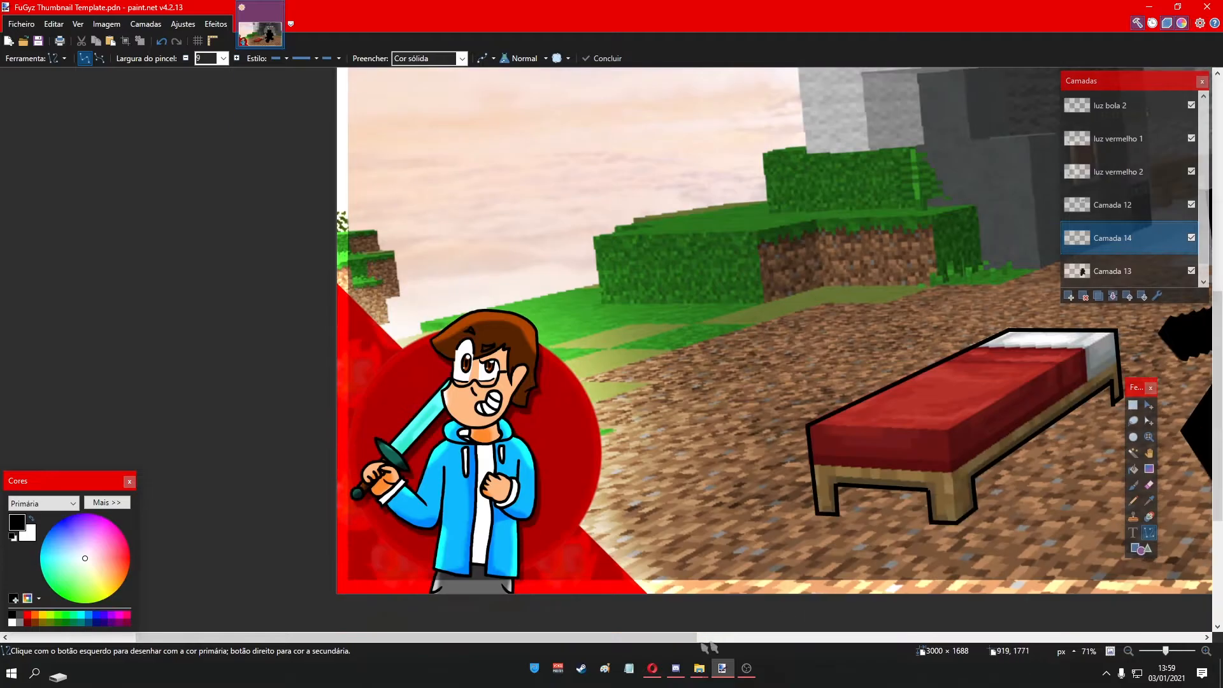
pyautogui.scroll(6, 738, 335)
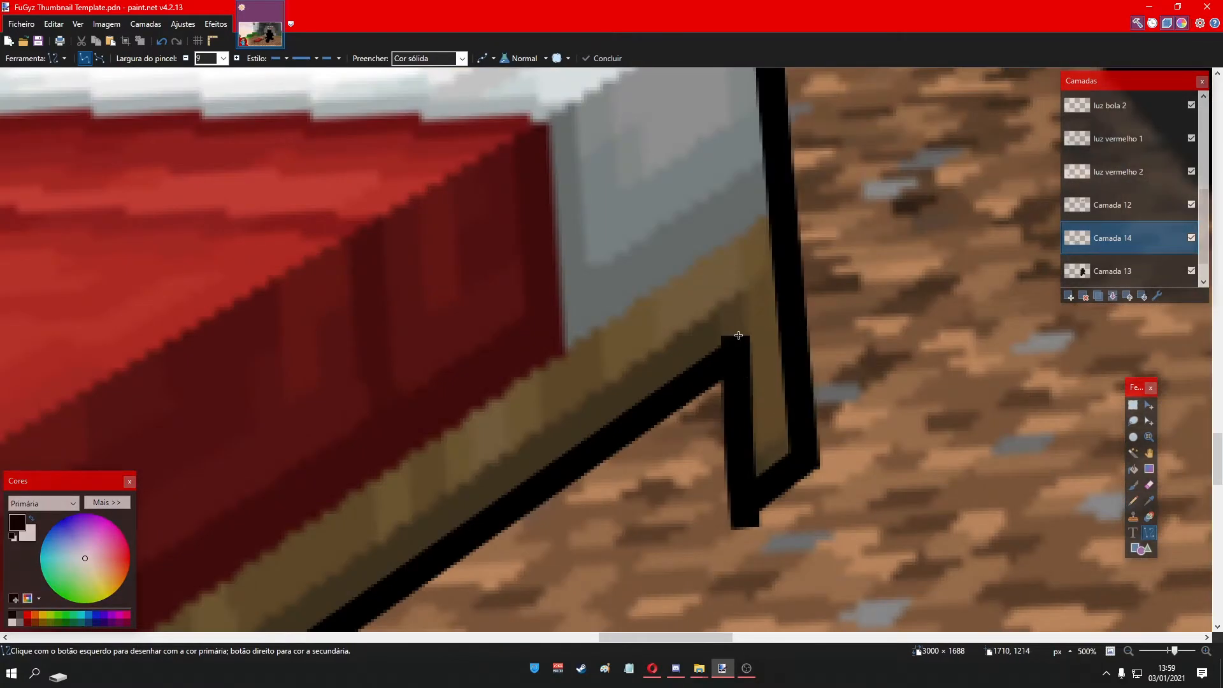
pyautogui.click(1191, 237)
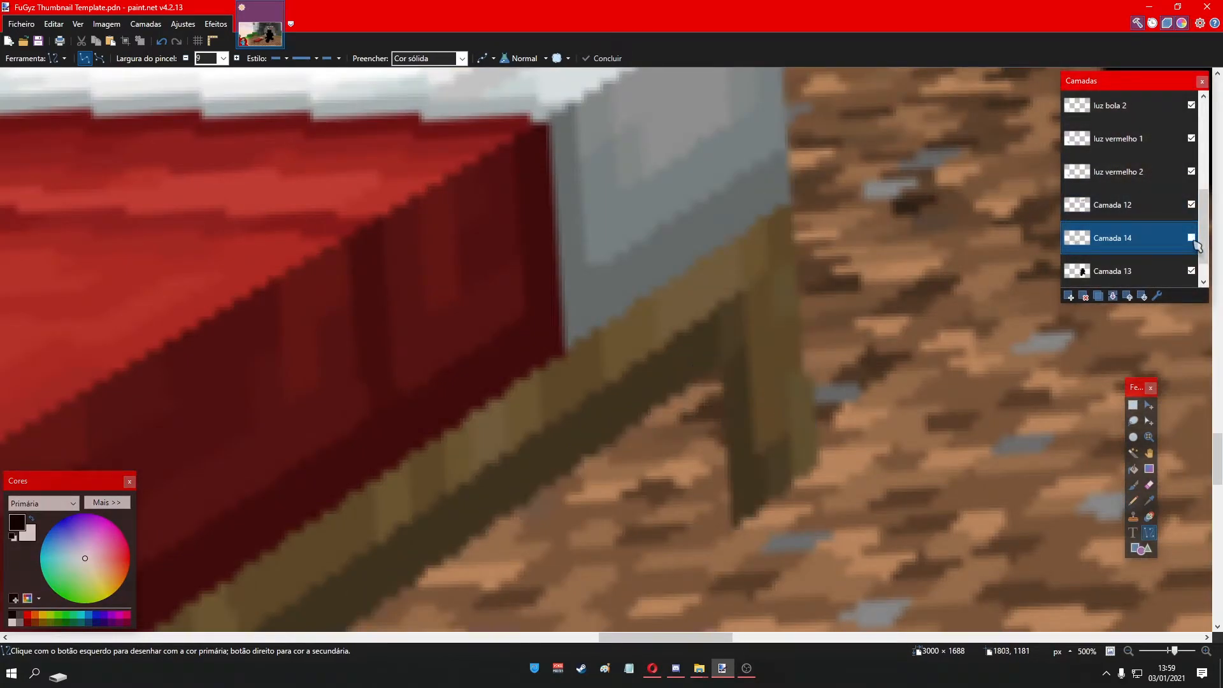
pyautogui.scroll(-1, 740, 433)
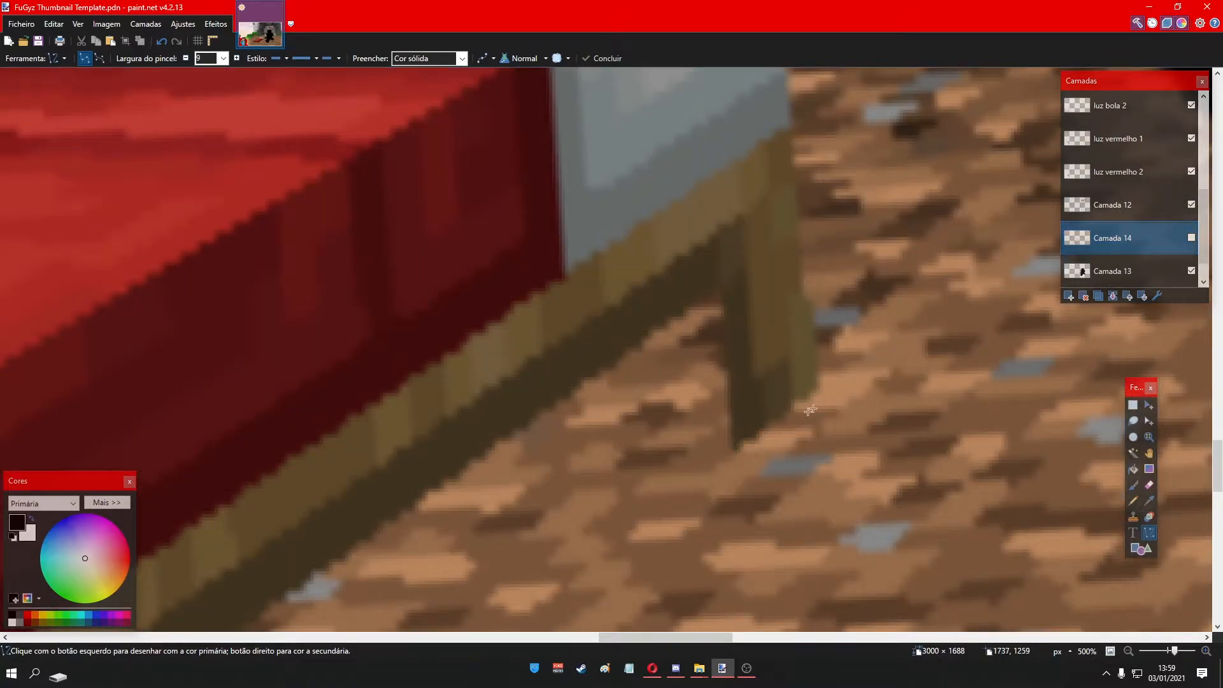
pyautogui.click(1192, 238)
pyautogui.click(1191, 237)
pyautogui.click(1191, 238)
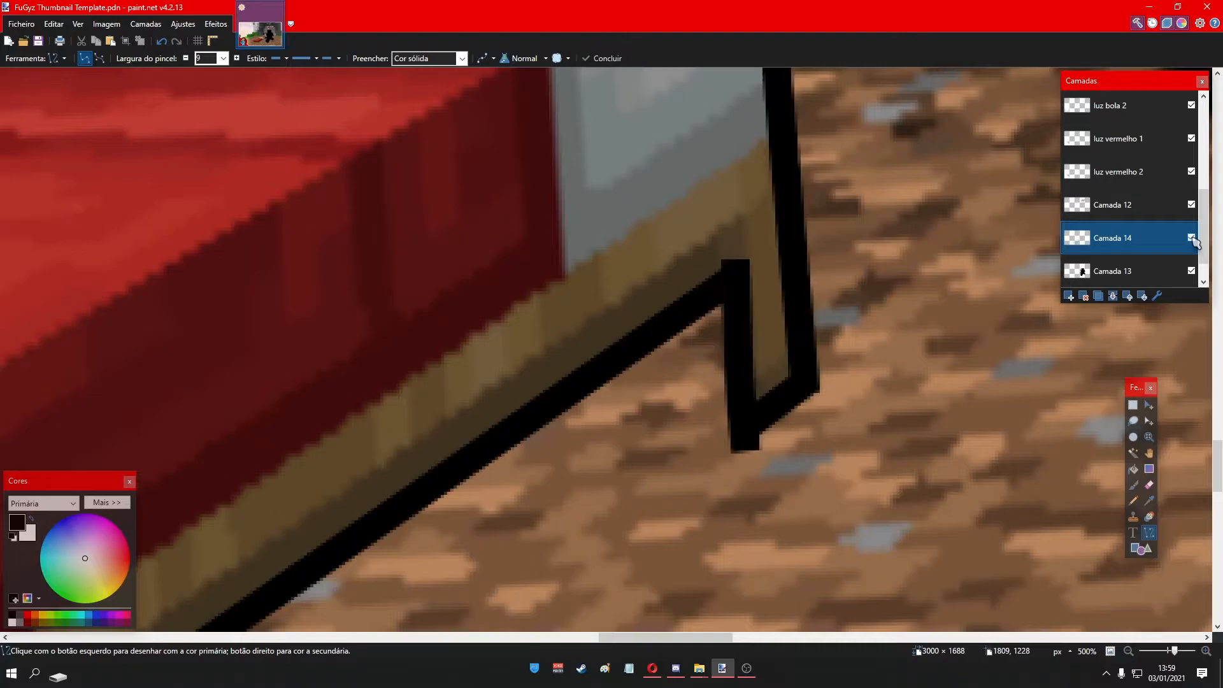
pyautogui.click(1191, 237)
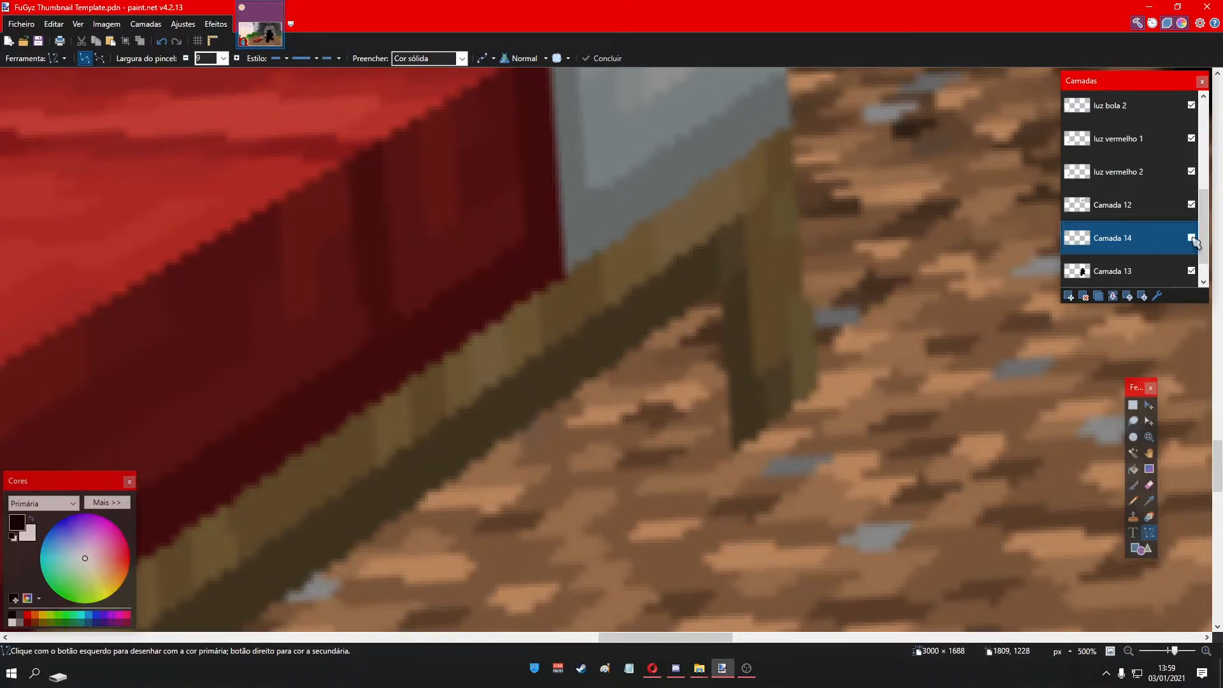
pyautogui.click(1191, 238)
# - Erase the excess outline that sticks out below the bed's rear leg with the Eraser
pyautogui.click(57, 58)
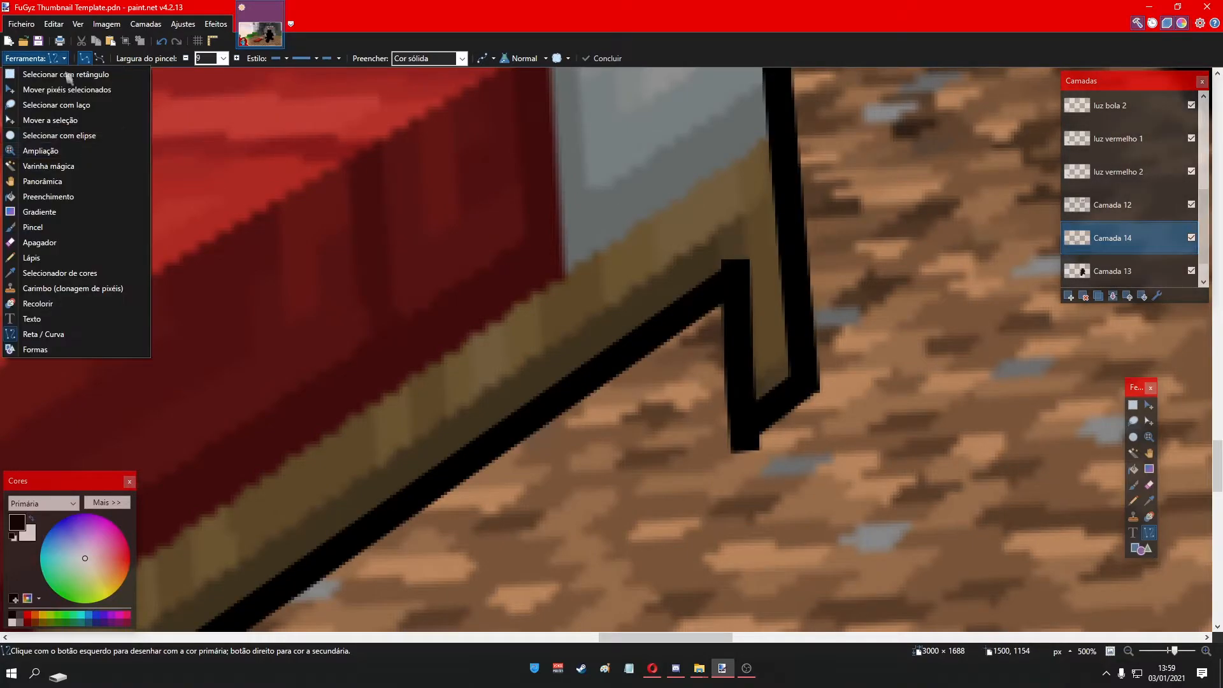
pyautogui.click(45, 242)
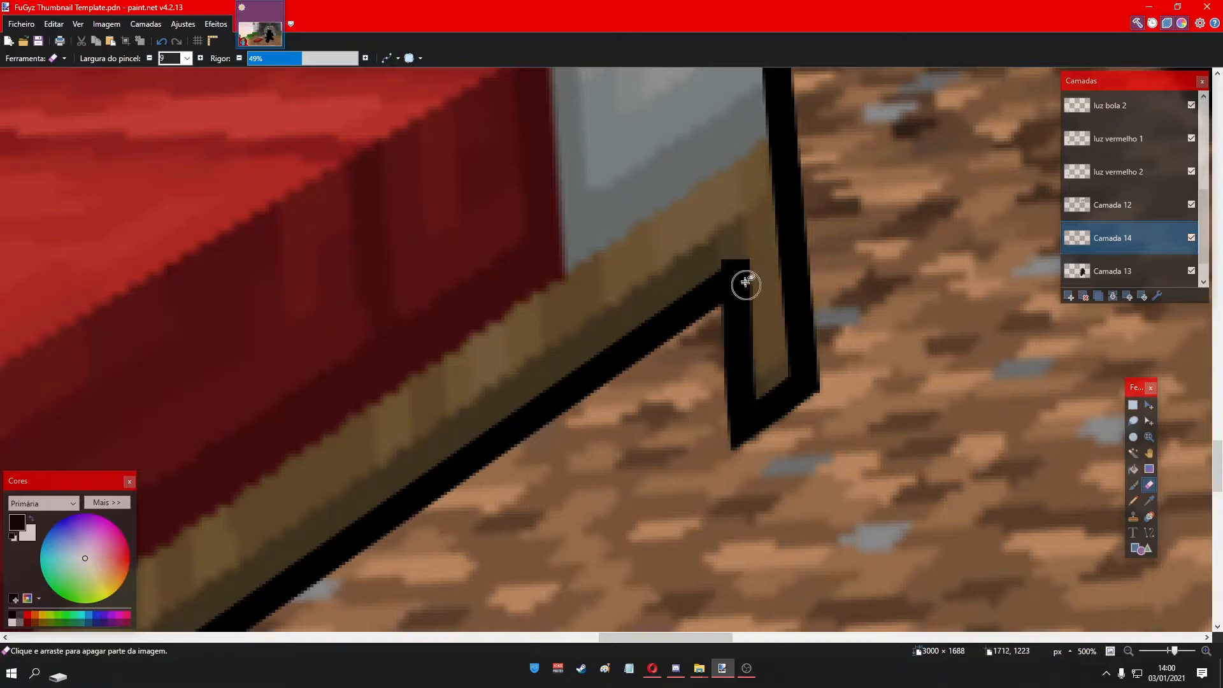
pyautogui.scroll(-1, 730, 246)
pyautogui.scroll(2, 720, 237)
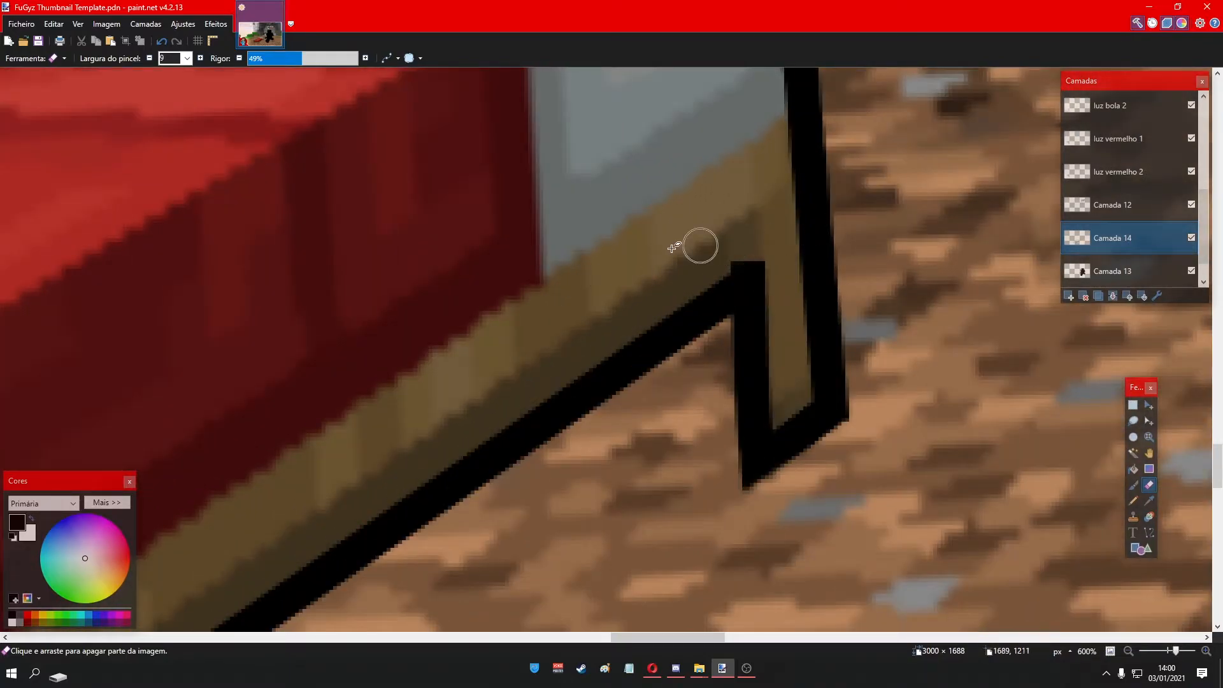
pyautogui.scroll(-5, 524, 258)
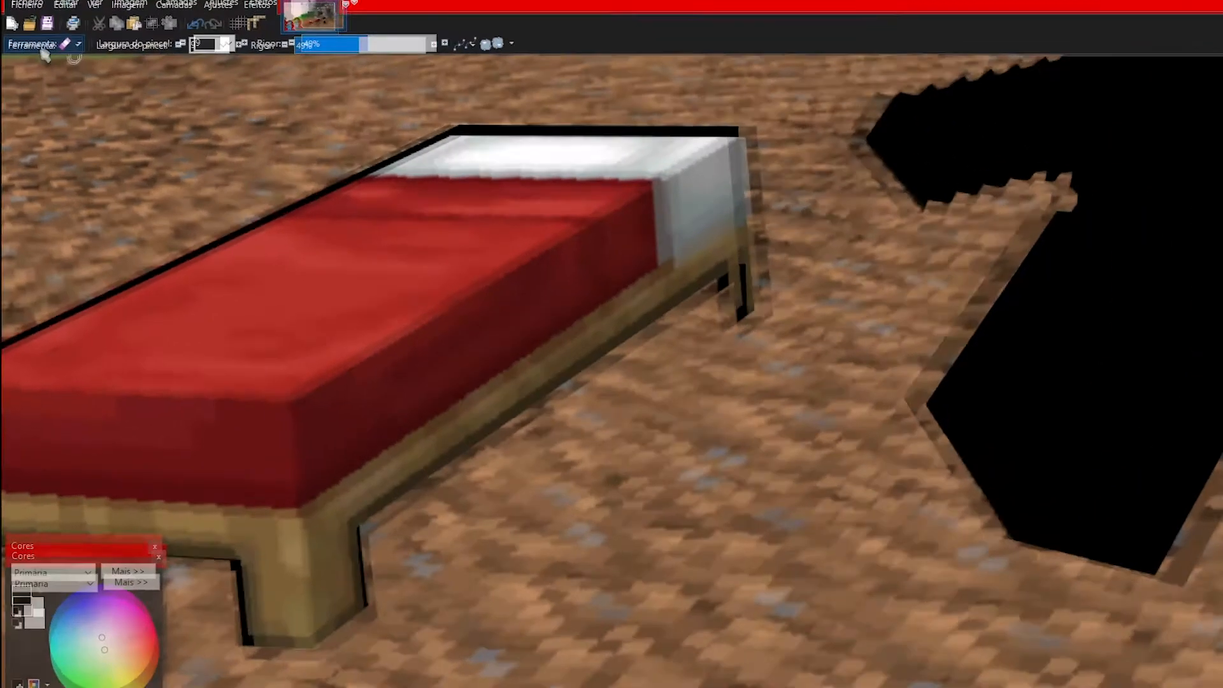
# - Fill the outlined bed with solid black and merge Camada 14 down into Camada 13
pyautogui.click(54, 58)
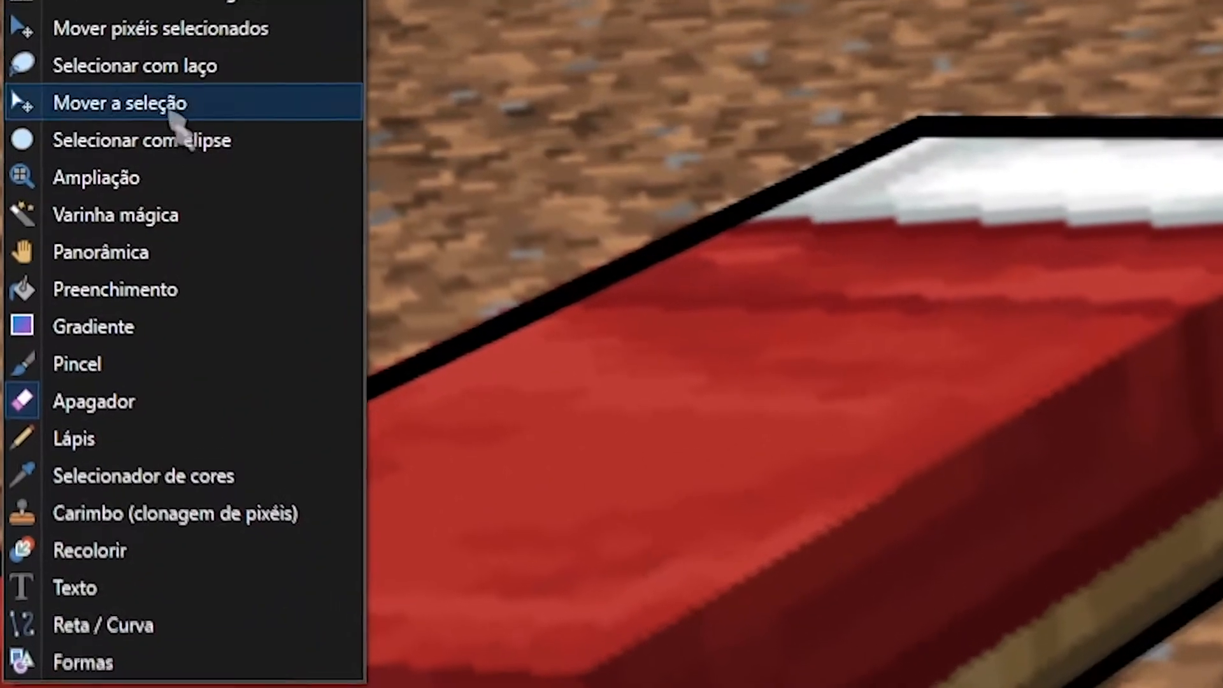
pyautogui.click(83, 292)
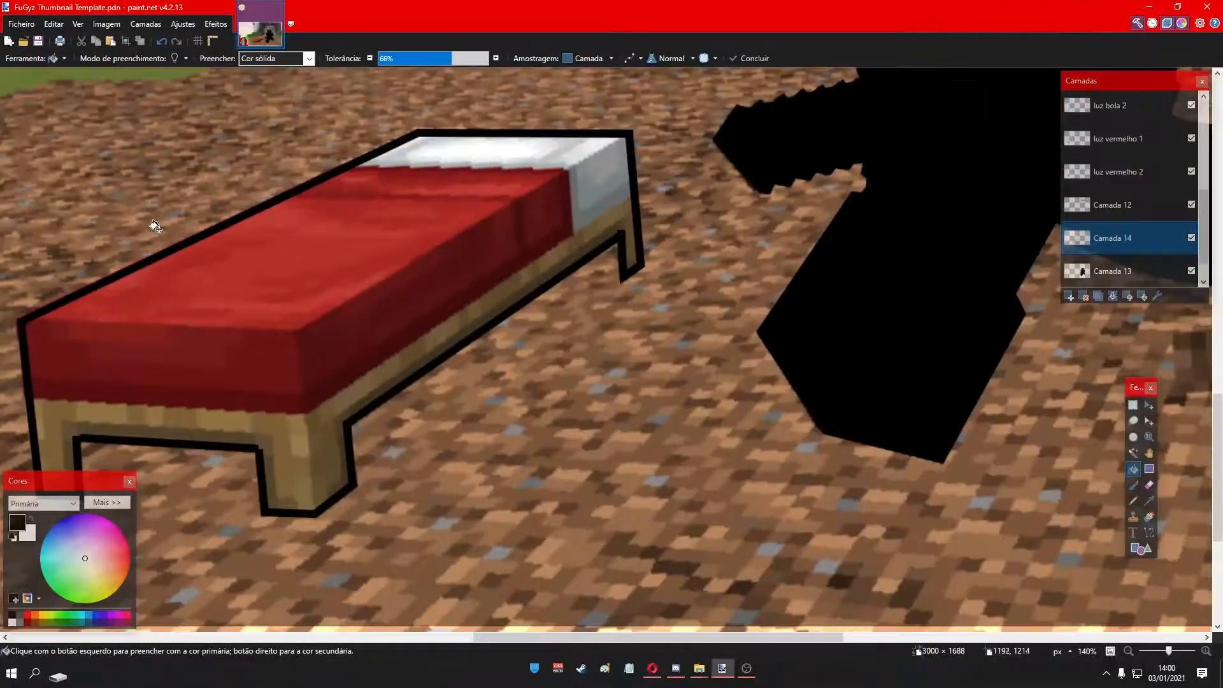
pyautogui.scroll(2, 195, 261)
pyautogui.click(338, 327)
pyautogui.scroll(4, 476, 587)
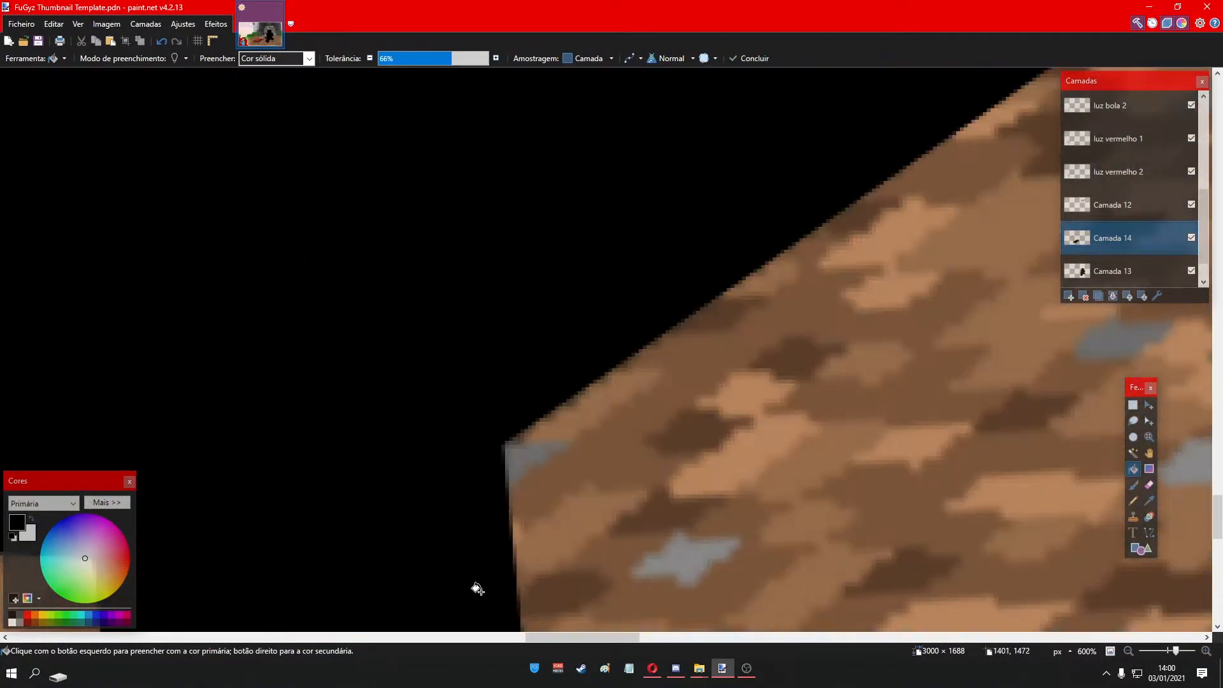
pyautogui.scroll(-5, 476, 408)
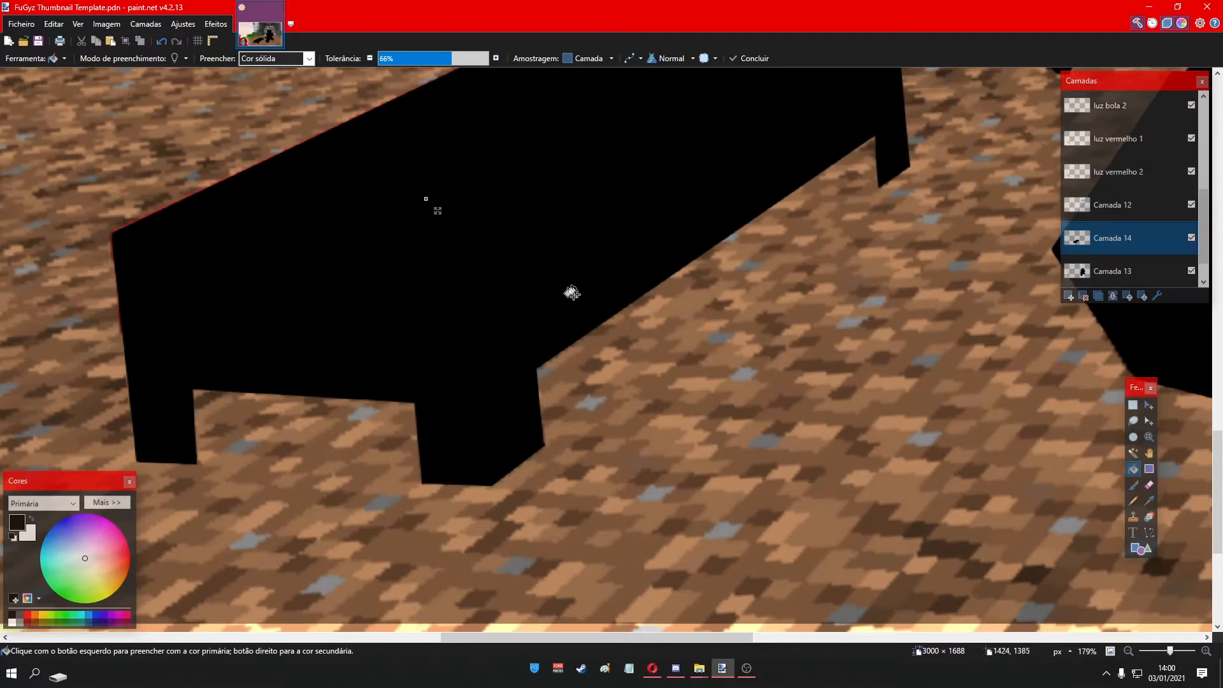
pyautogui.scroll(-2, 572, 328)
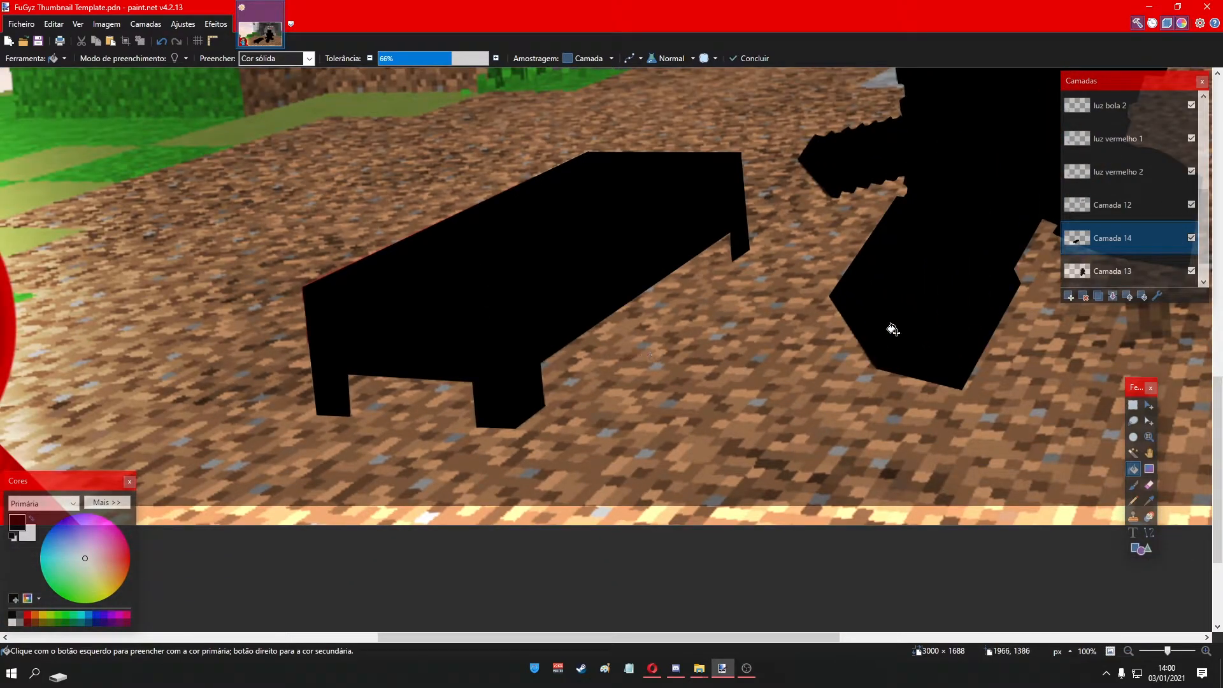
pyautogui.scroll(-3, 892, 329)
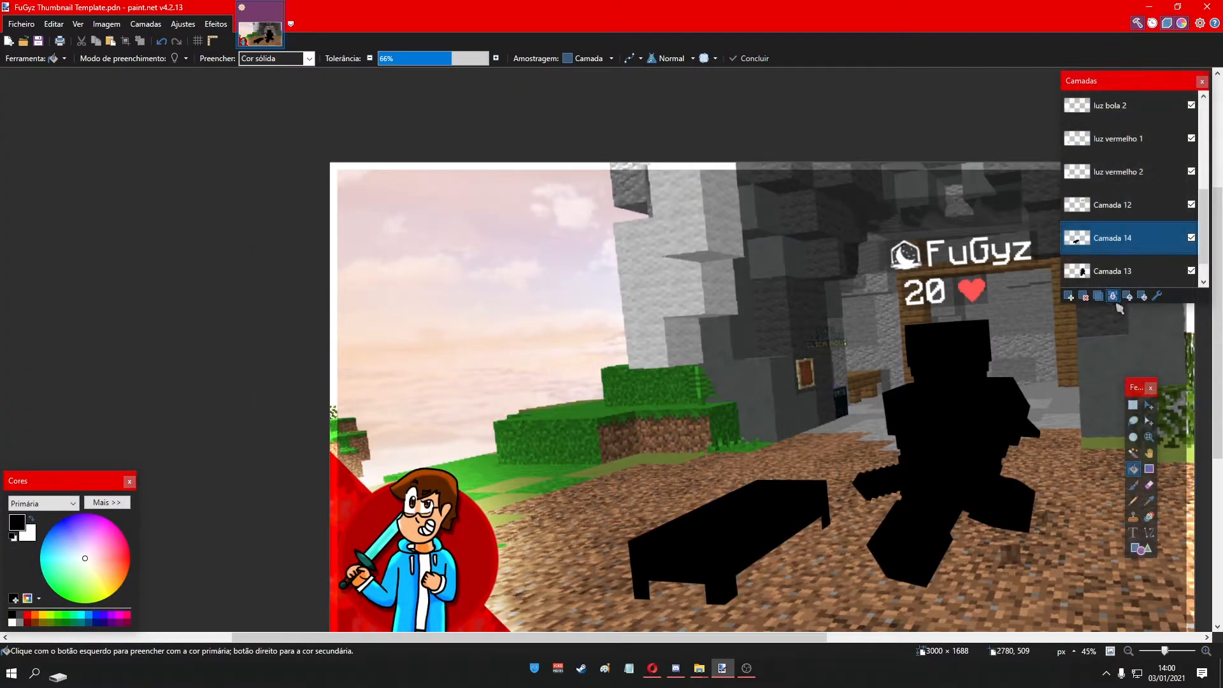
pyautogui.click(1113, 296)
# - Compare the black silhouettes with the character and bed by hiding and showing Camada 13, leaving the layer visible
pyautogui.click(1192, 237)
pyautogui.click(1192, 237)
pyautogui.click(1193, 238)
pyautogui.click(1193, 239)
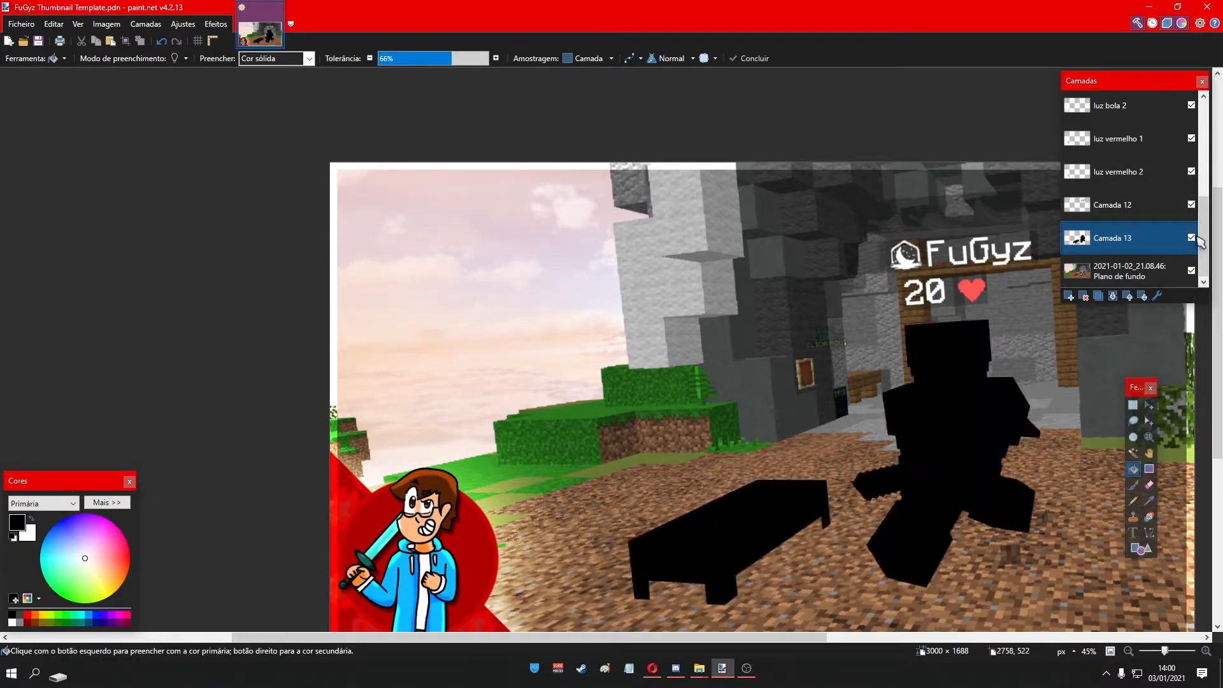
pyautogui.click(1192, 238)
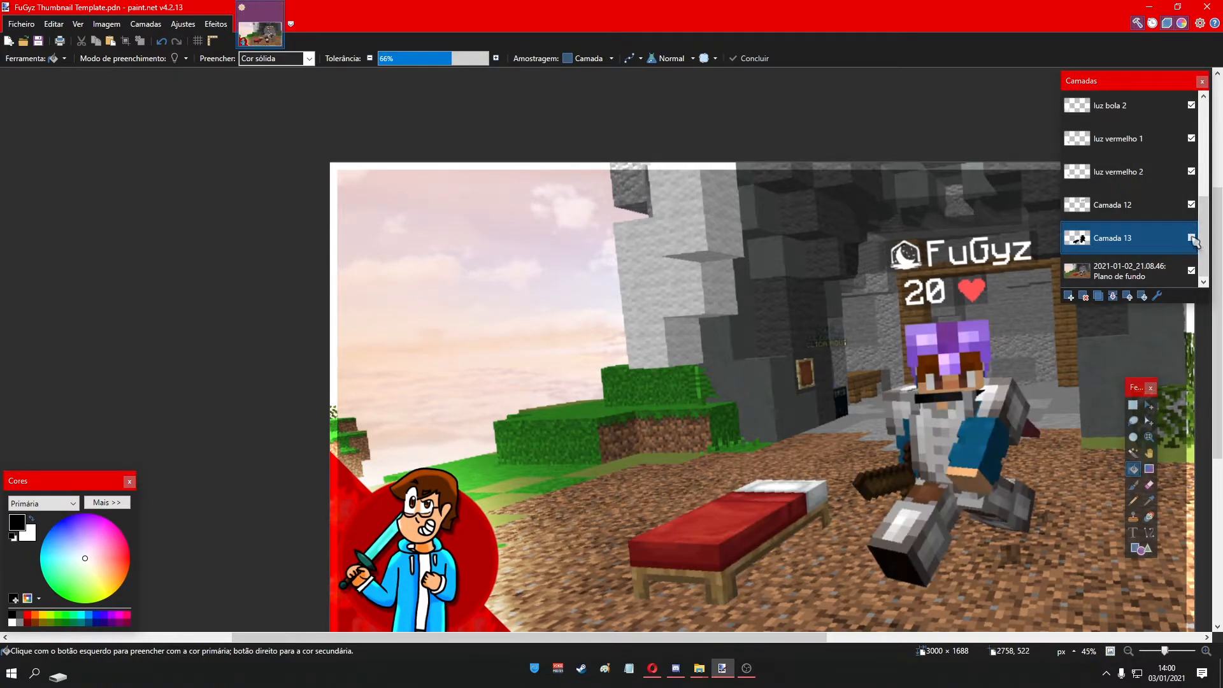
pyautogui.click(1192, 238)
pyautogui.click(1192, 239)
pyautogui.click(1192, 238)
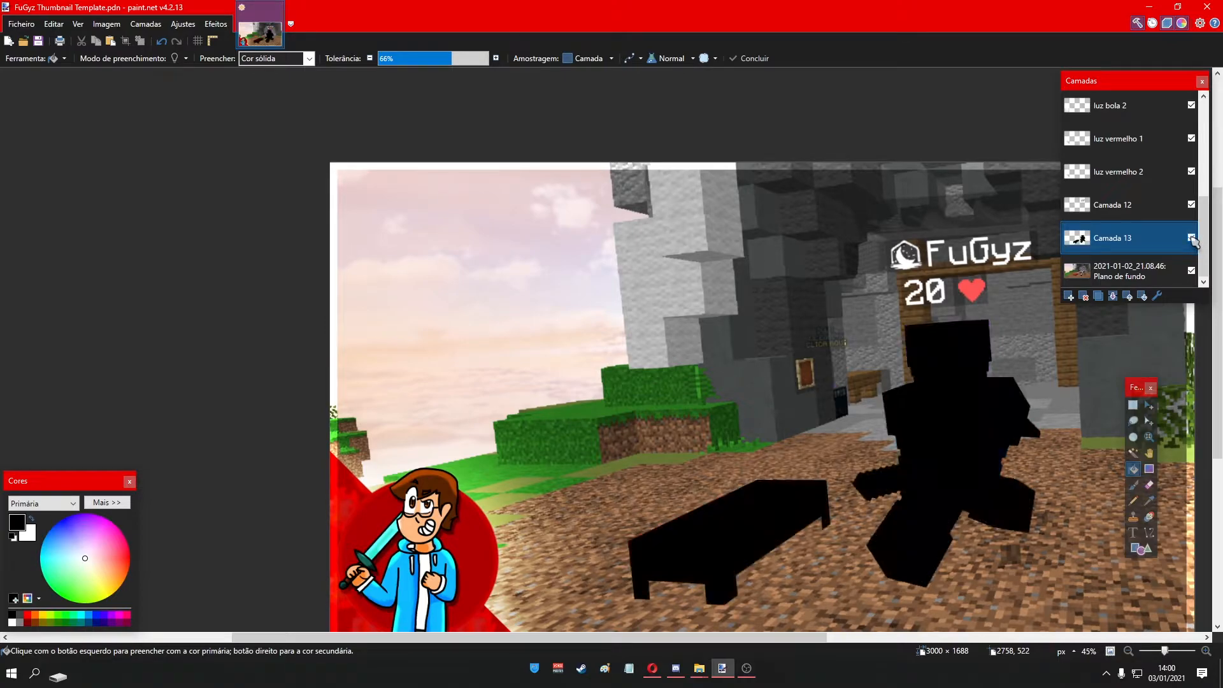
pyautogui.click(1192, 239)
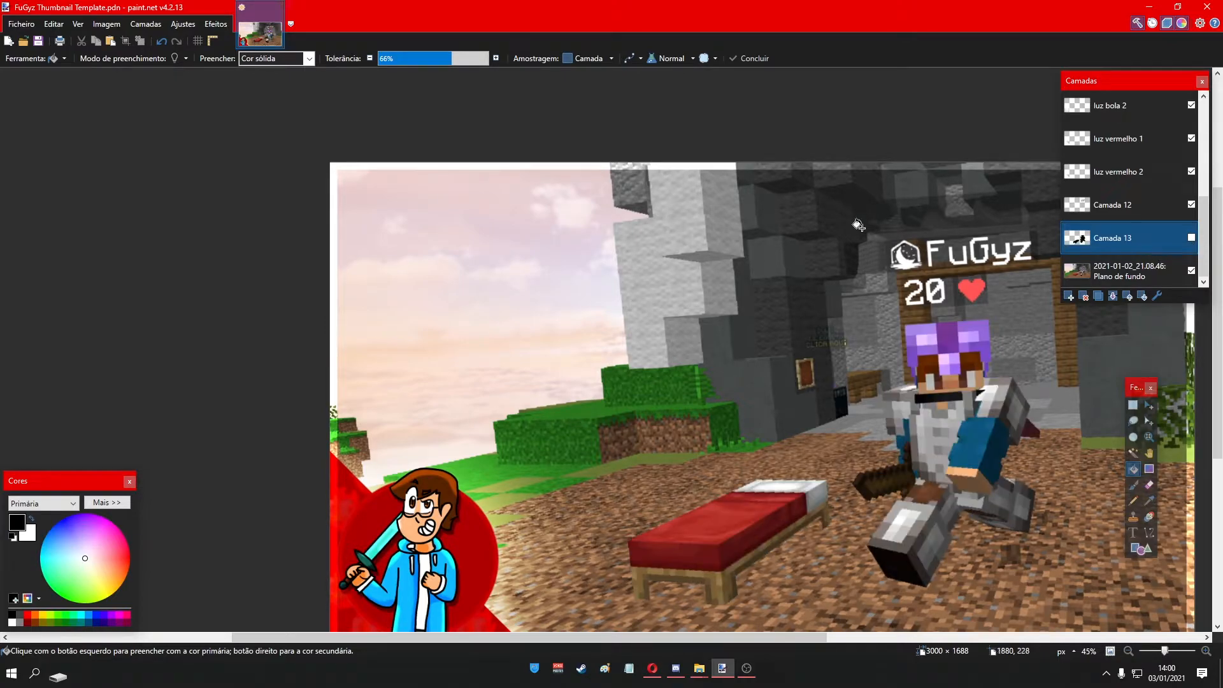
pyautogui.scroll(-2, 884, 227)
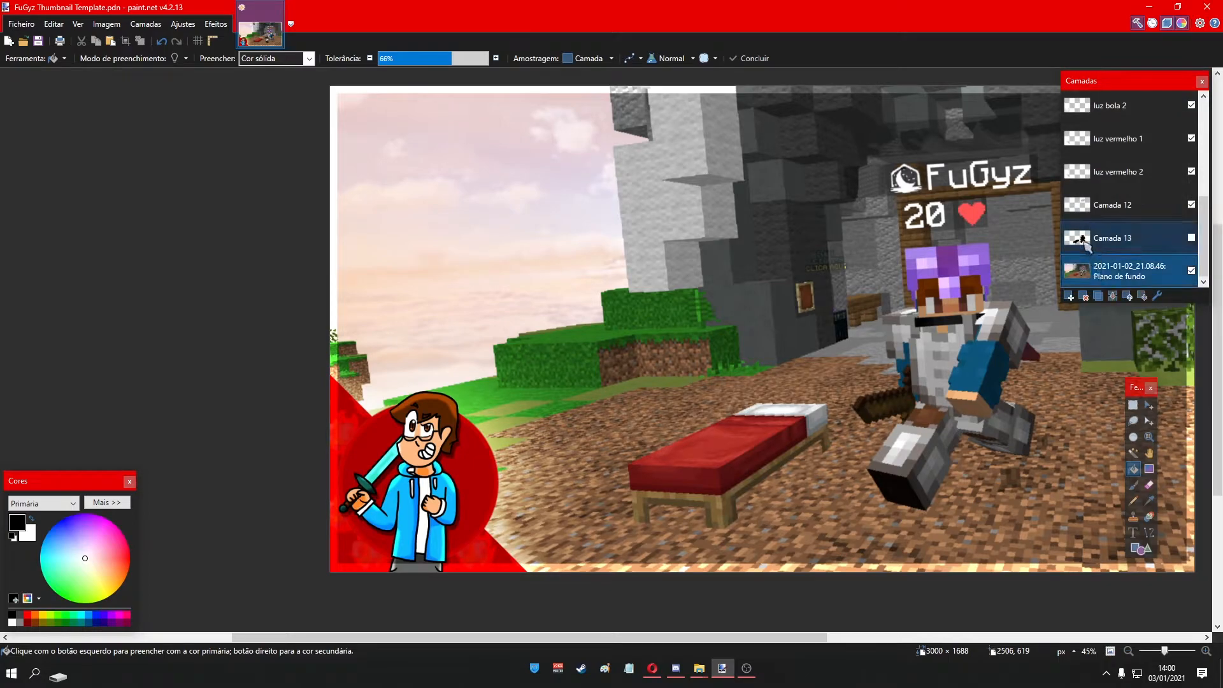
pyautogui.click(1191, 237)
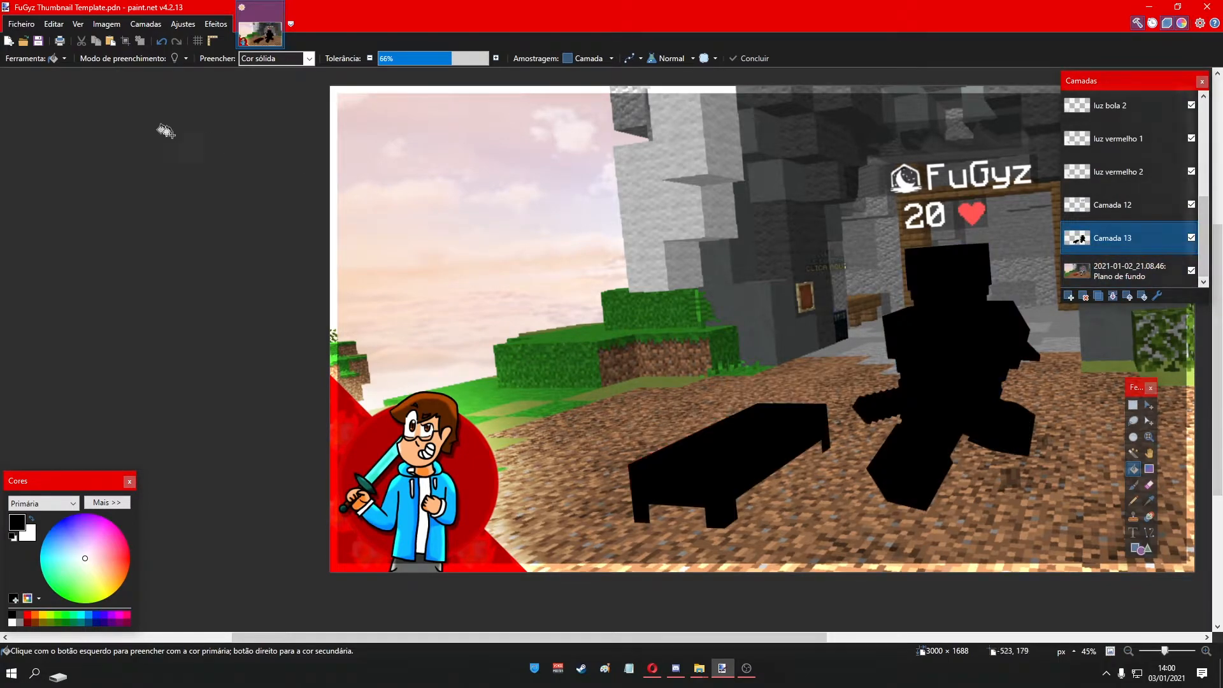
# - Select the empty area surrounding the character and bed silhouettes on Camada 13 with the Magic Wand
pyautogui.click(56, 58)
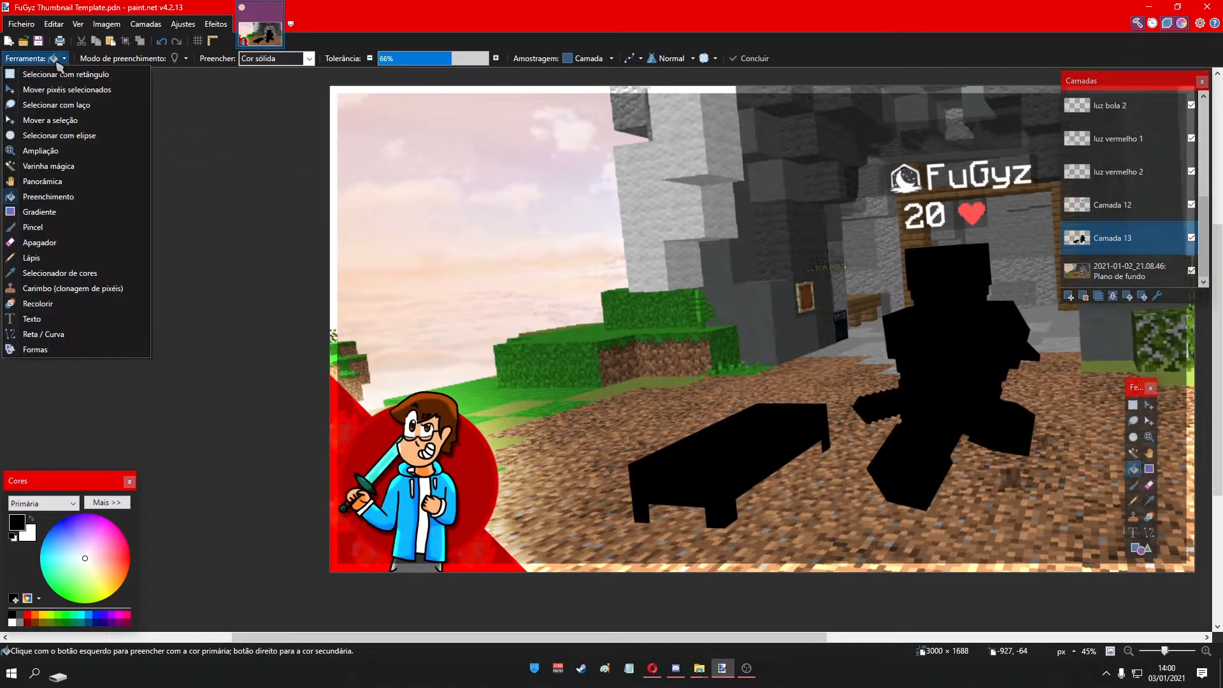
pyautogui.click(46, 163)
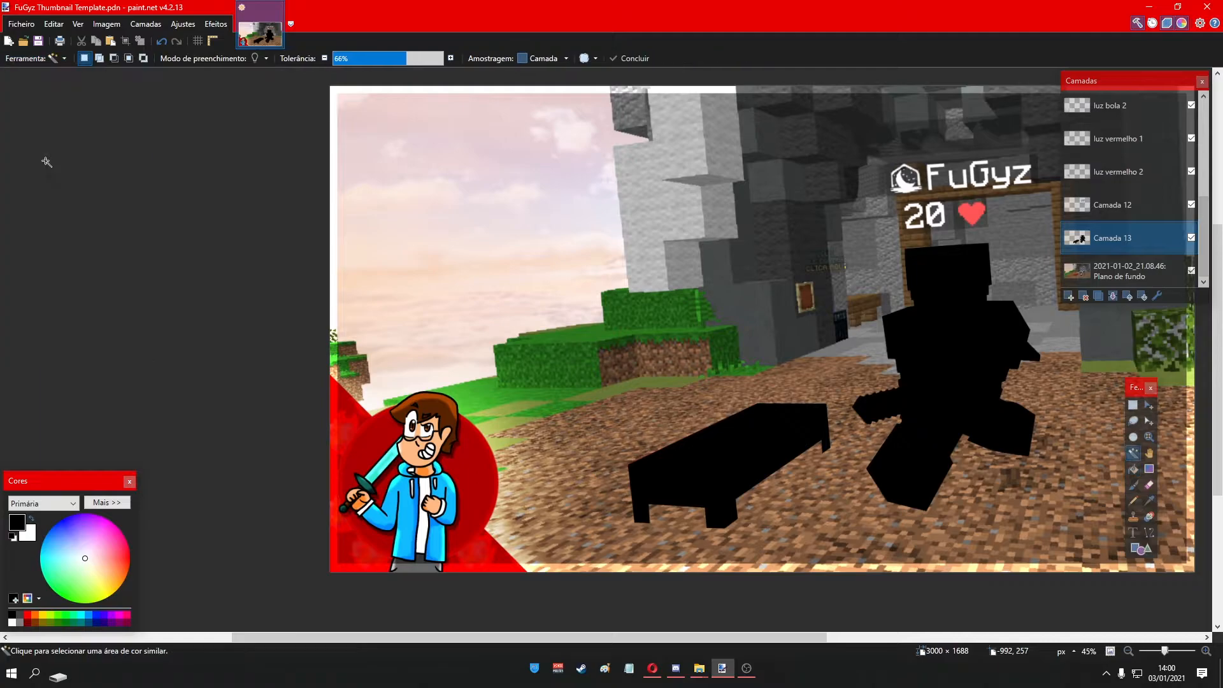
pyautogui.click(635, 204)
pyautogui.moveTo(388, 637); pyautogui.dragTo(458, 637)
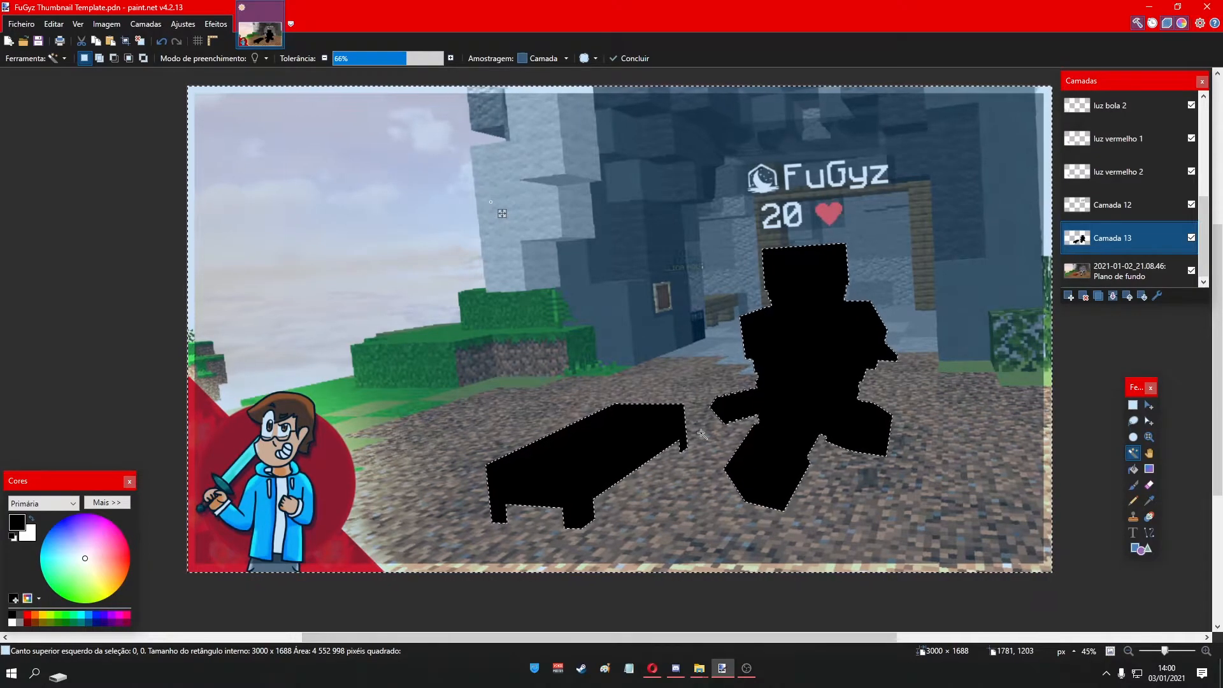
pyautogui.scroll(4, 574, 512)
pyautogui.scroll(-5, 542, 290)
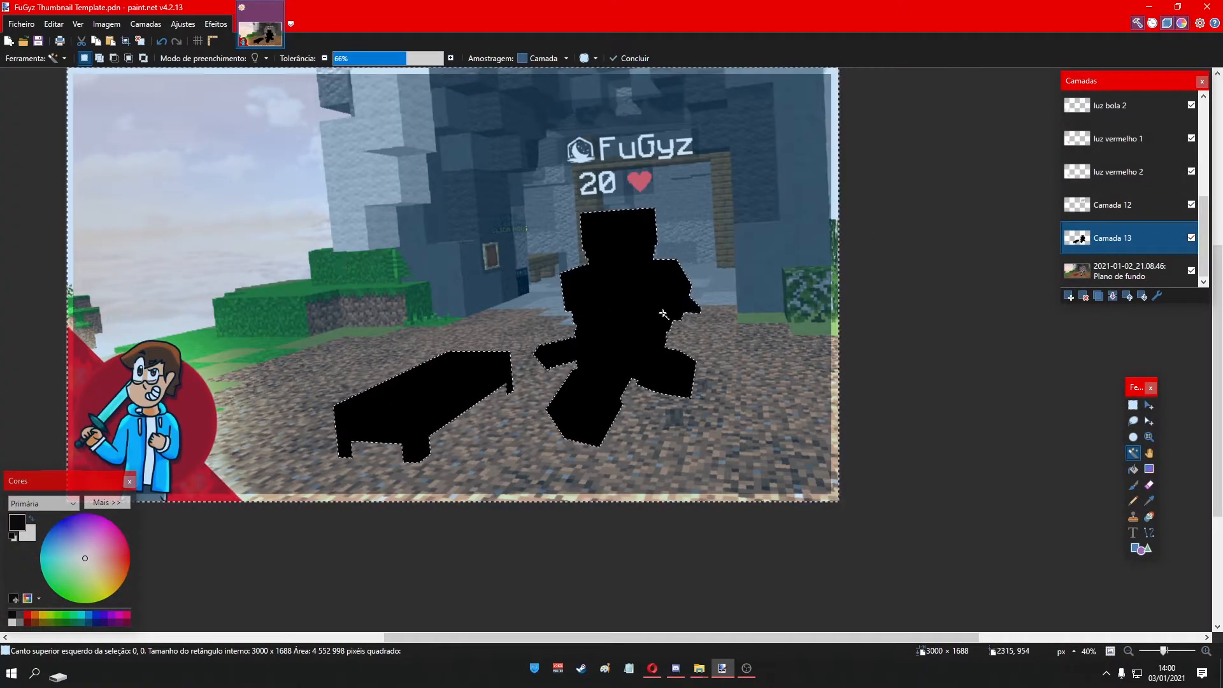
pyautogui.click(626, 307)
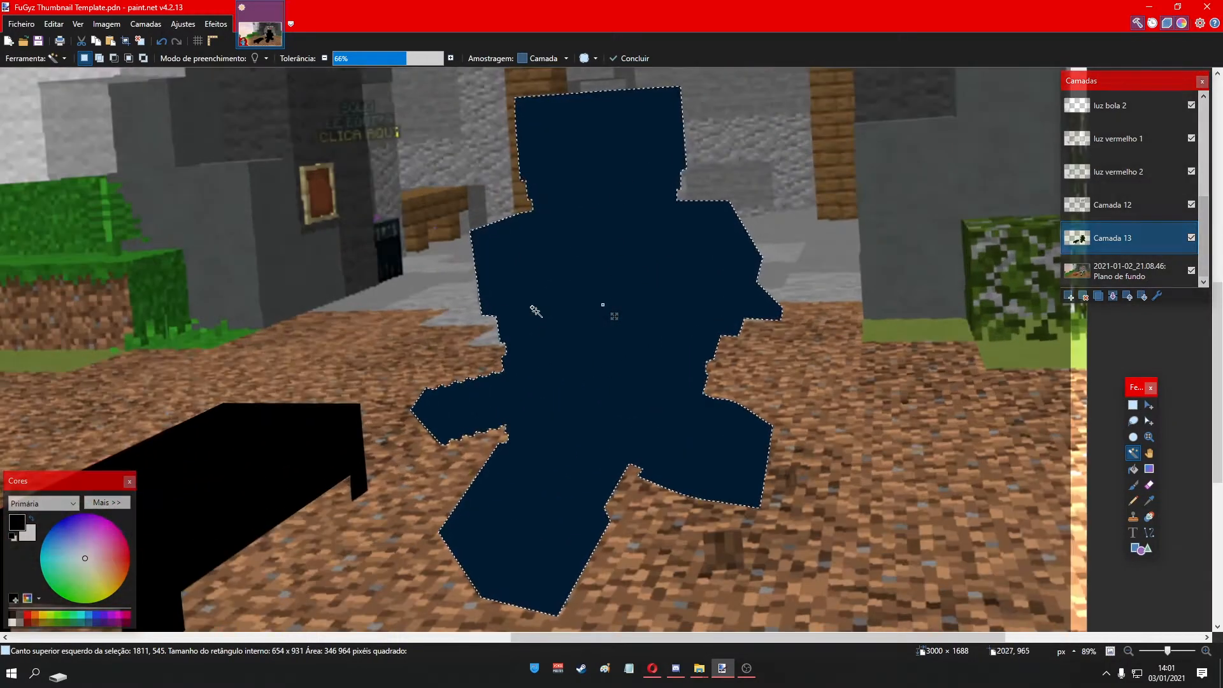
pyautogui.scroll(-2, 597, 392)
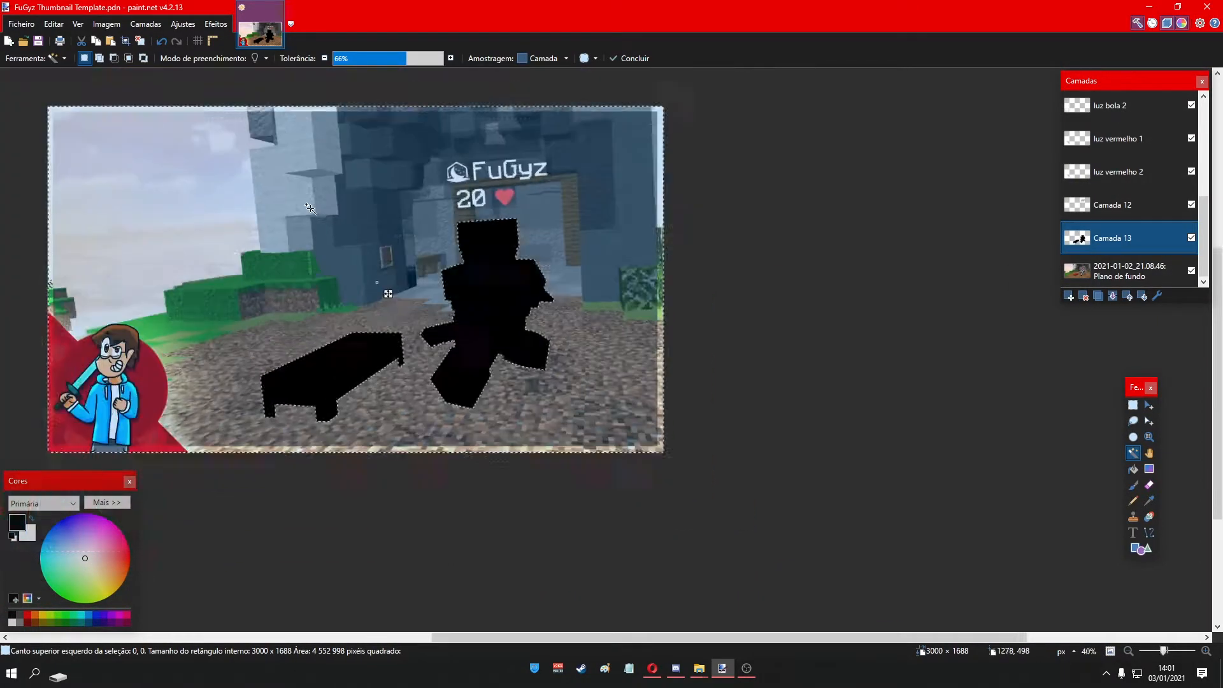
pyautogui.scroll(1, 309, 207)
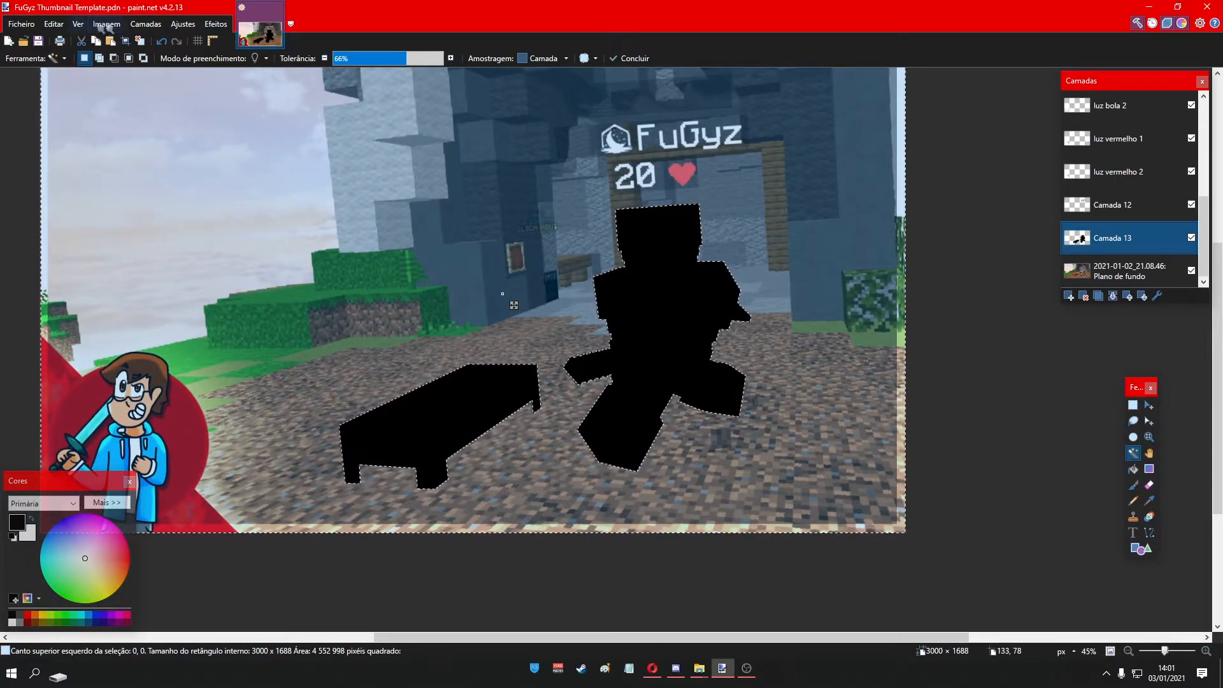
# - Invert the selection so that the bed and character silhouettes are selected instead of their surroundings
pyautogui.click(78, 24)
pyautogui.moveTo(64, 26)
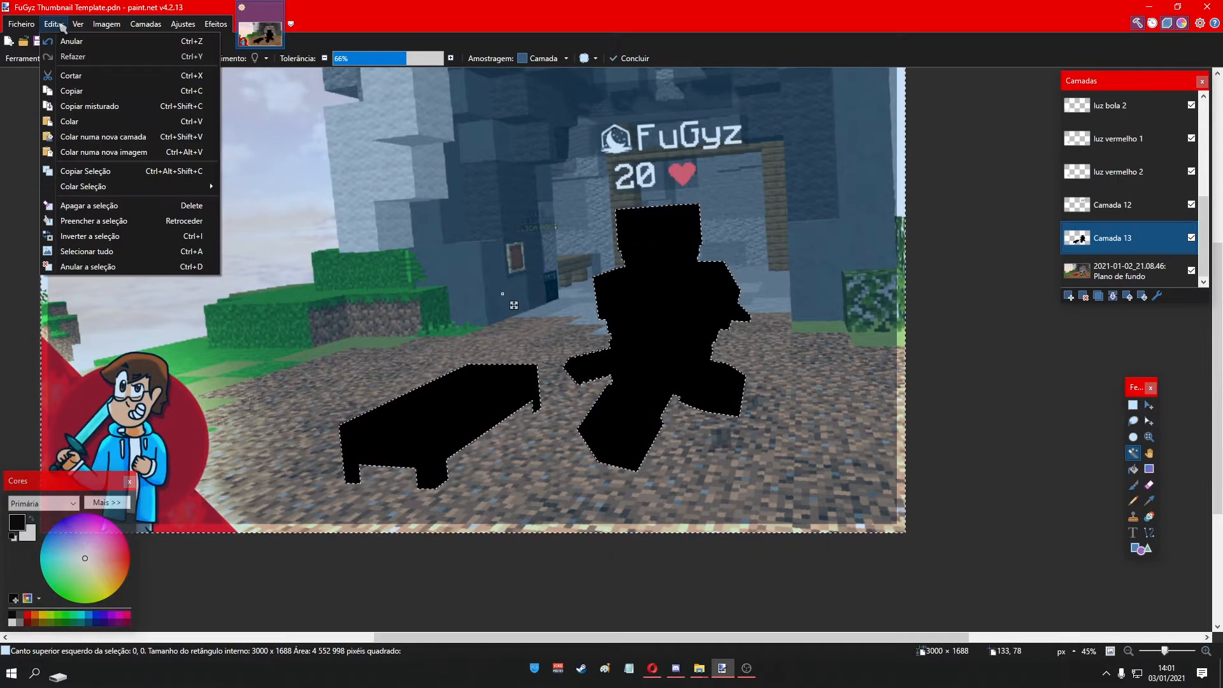
pyautogui.click(87, 239)
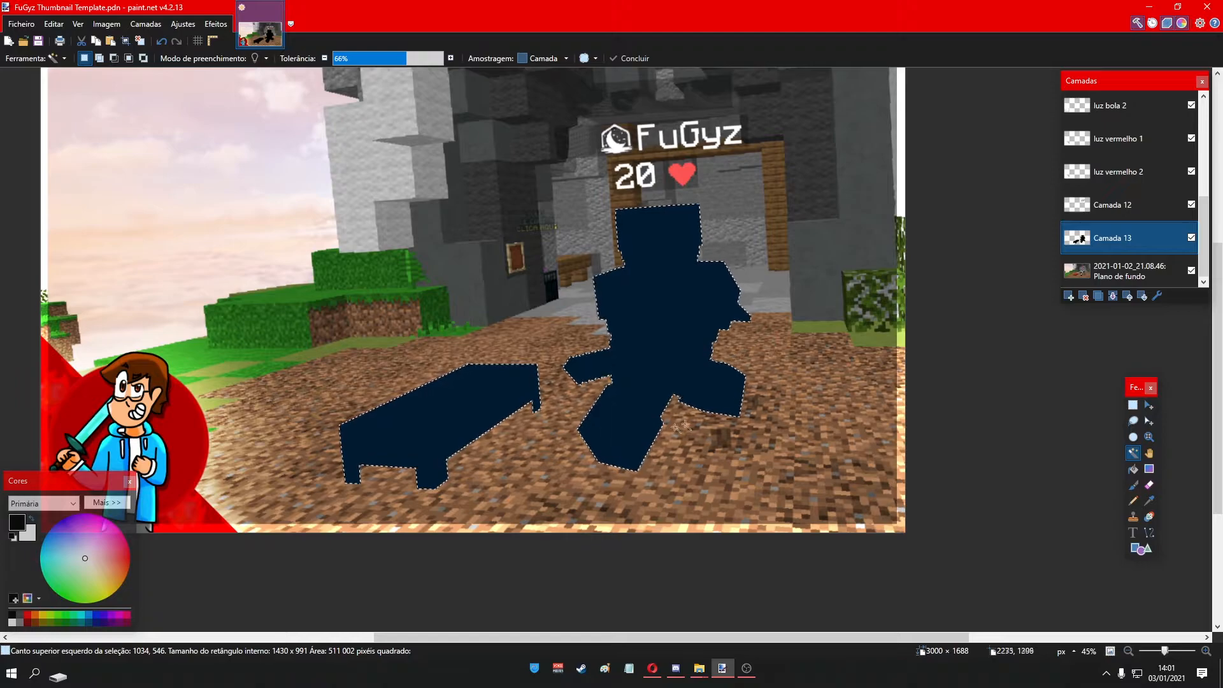
pyautogui.scroll(-5, 630, 334)
pyautogui.hotkey('ctrl', 'i')
pyautogui.scroll(4, 678, 377)
# - Select the character silhouette with the Magic Wand and add the bed silhouette to the selection
pyautogui.click(48, 59)
pyautogui.click(35, 161)
pyautogui.click(645, 293)
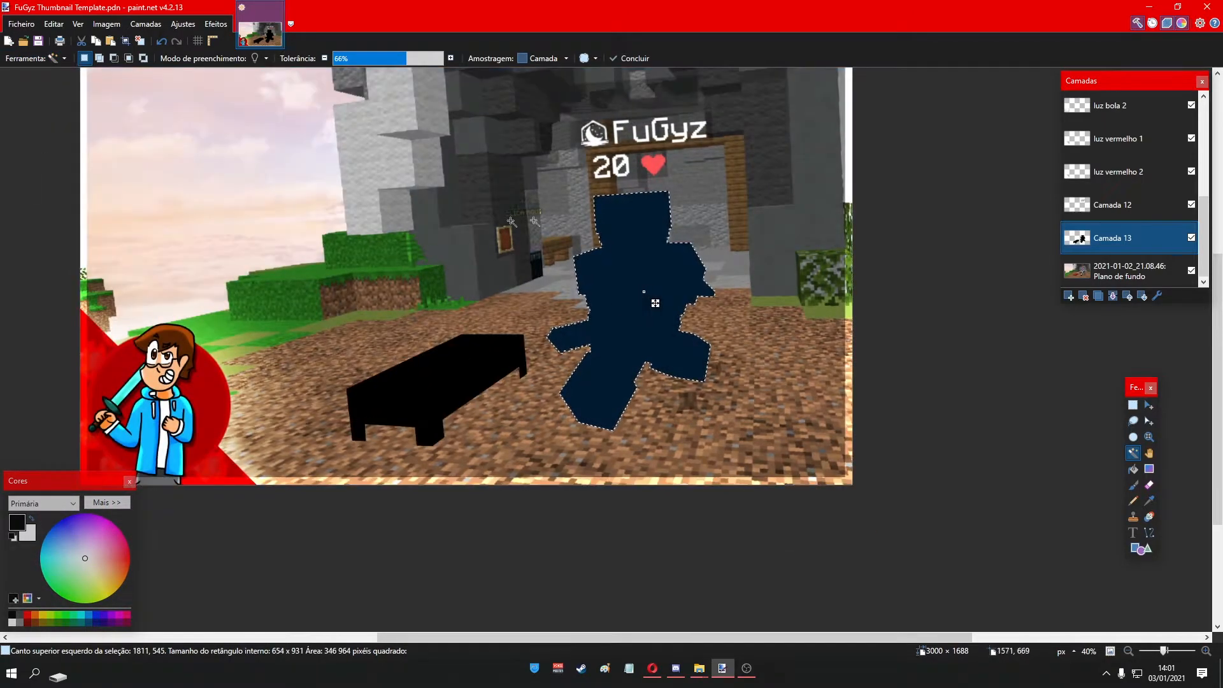
pyautogui.scroll(3, 457, 414)
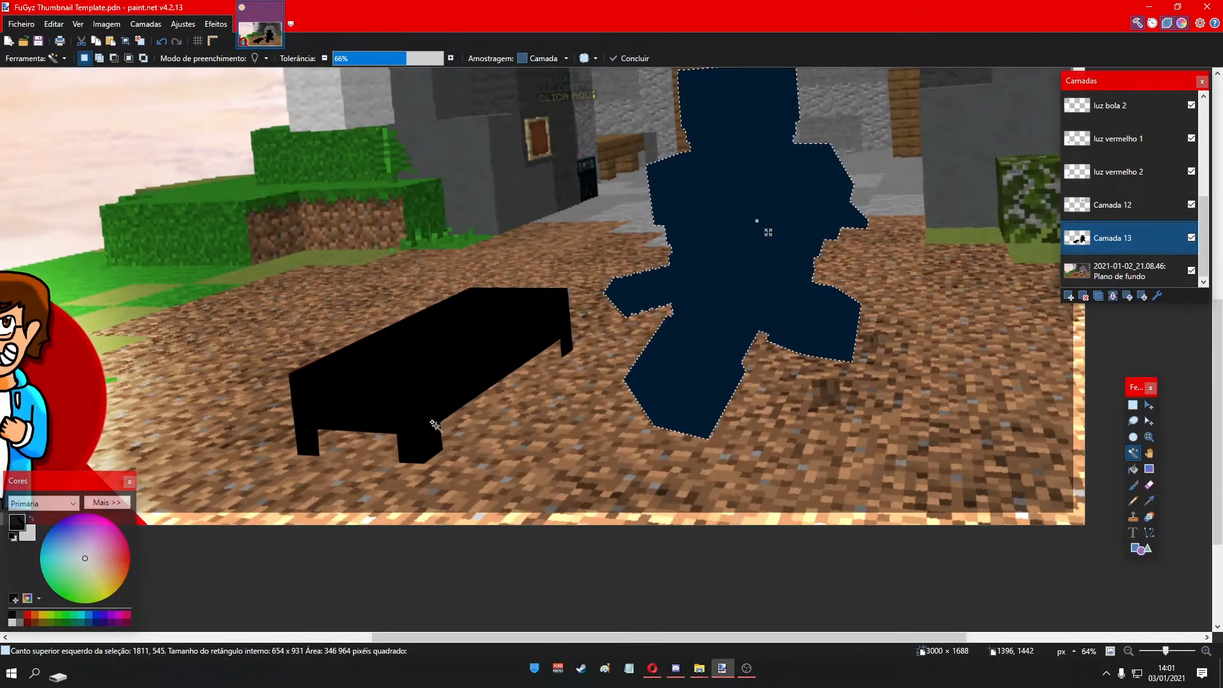
pyautogui.keyDown('ctrl'); pyautogui.click(398, 379); pyautogui.keyUp('ctrl')
pyautogui.hotkey('ctrl', 'i')
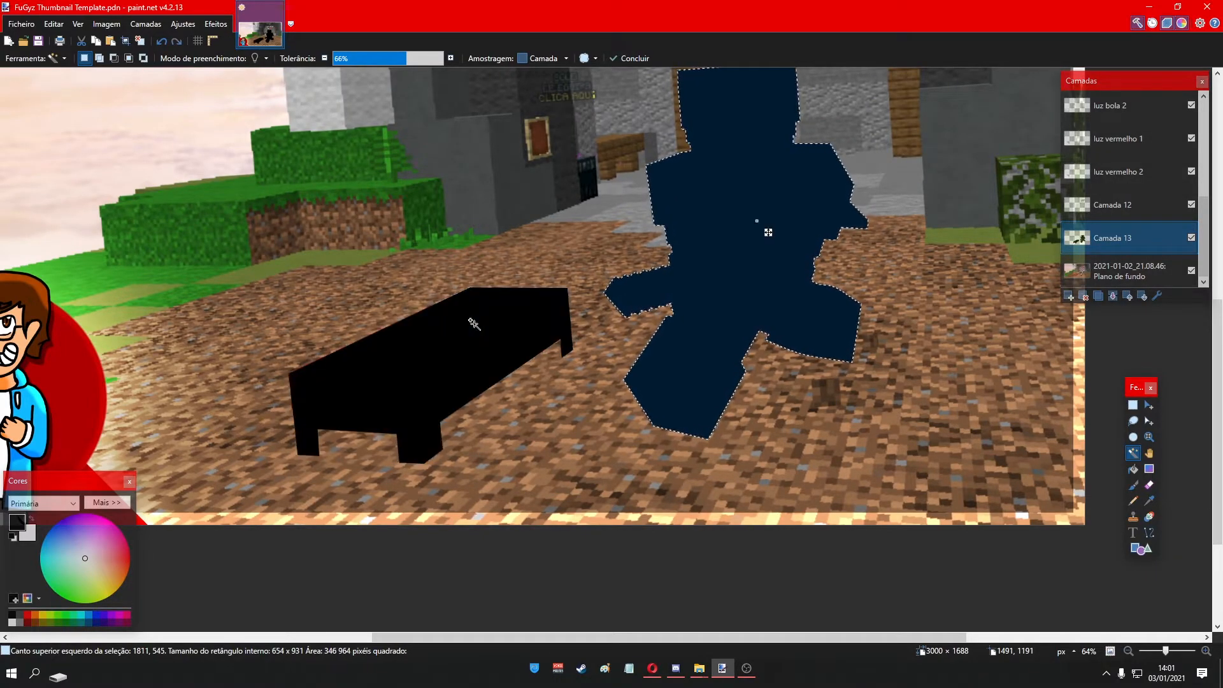
pyautogui.hotkey('ctrl', 'i')
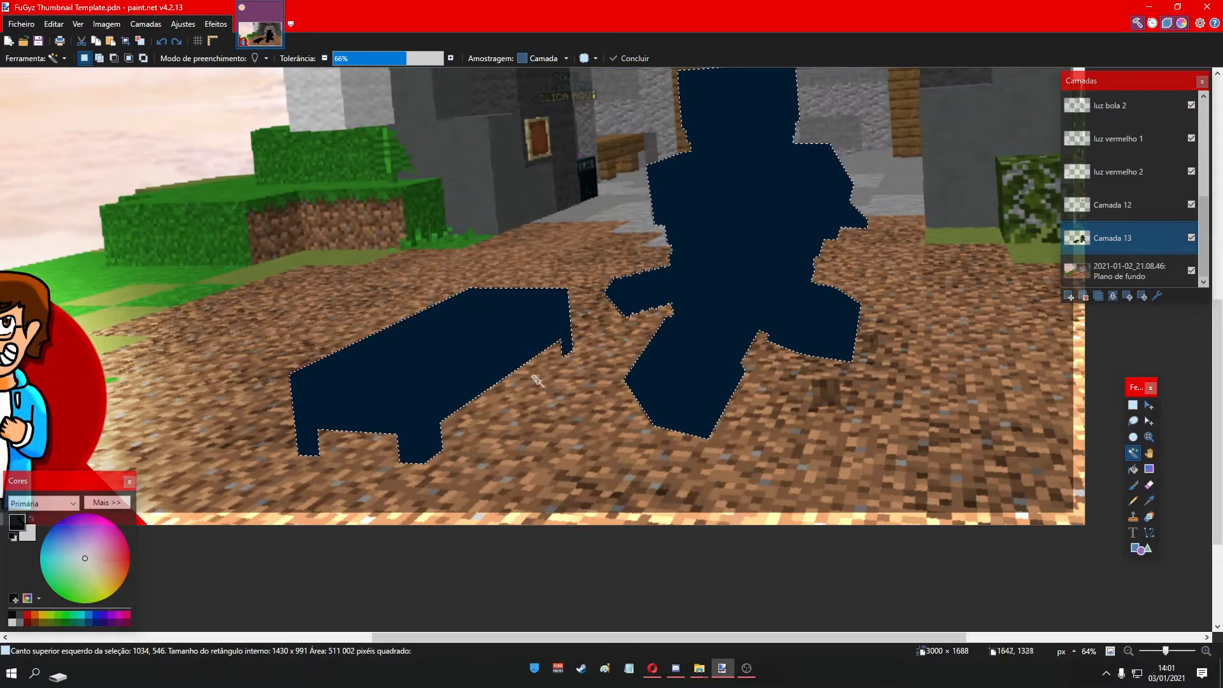
# - Copy the selected bed and character from the background layer and paste them onto a new layer directly above it
pyautogui.scroll(-2, 709, 403)
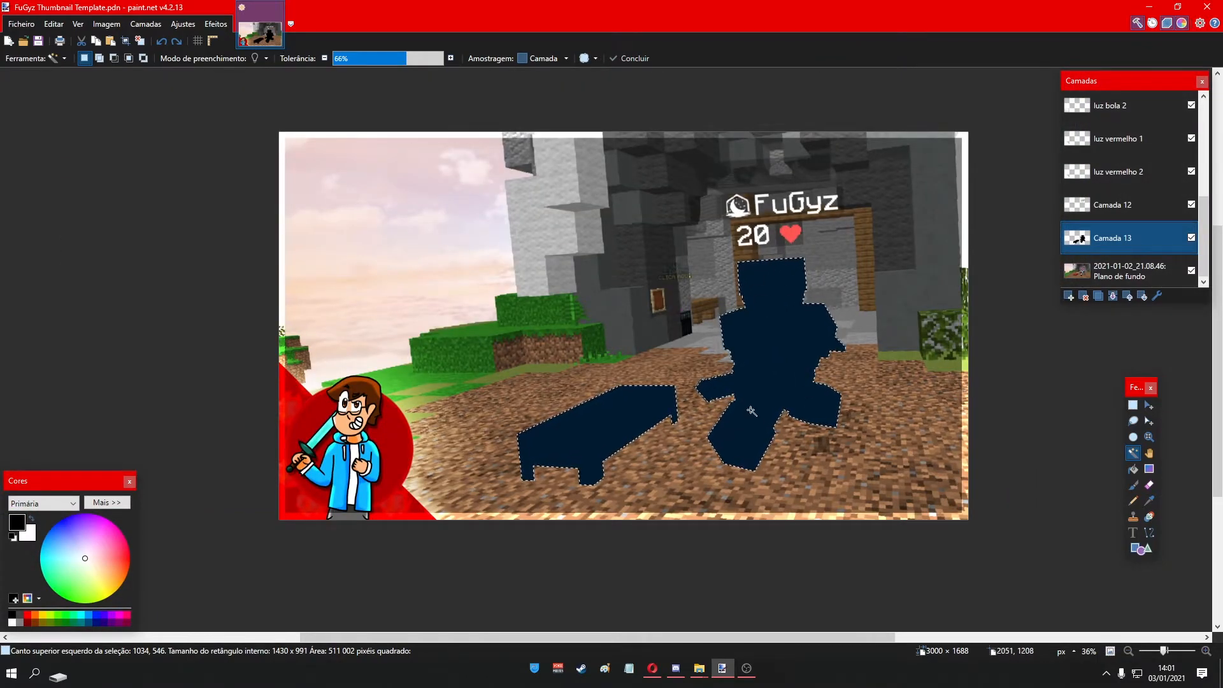
pyautogui.scroll(1, 752, 411)
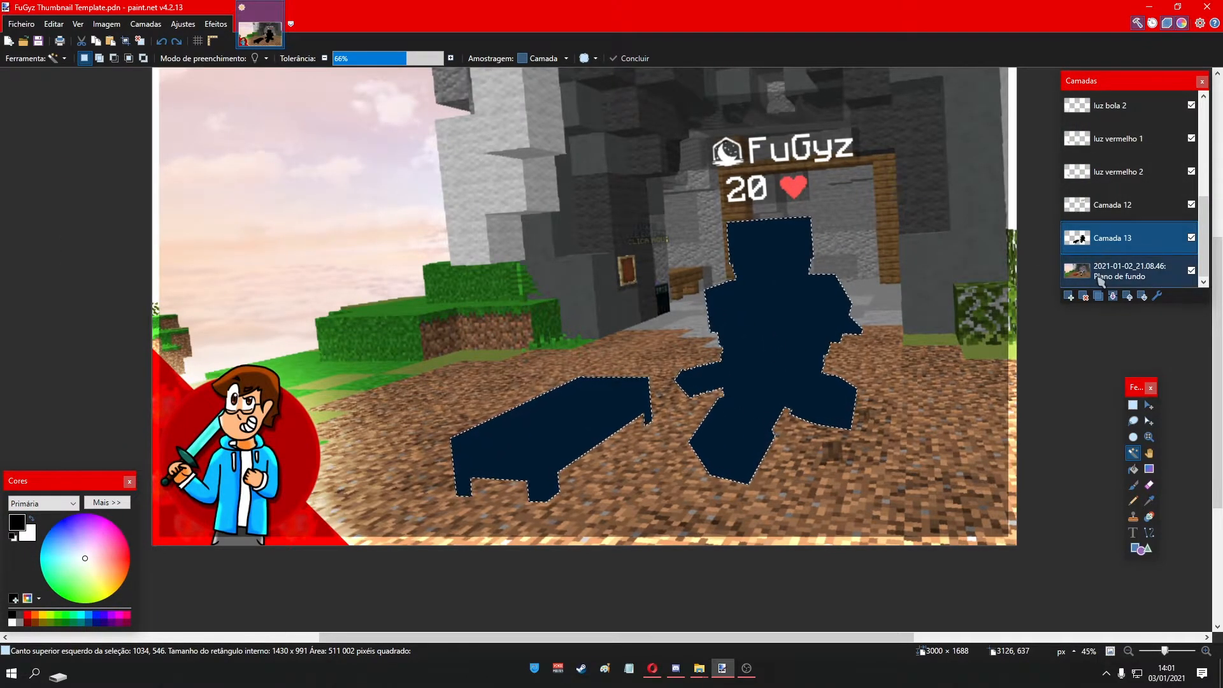
pyautogui.click(1102, 281)
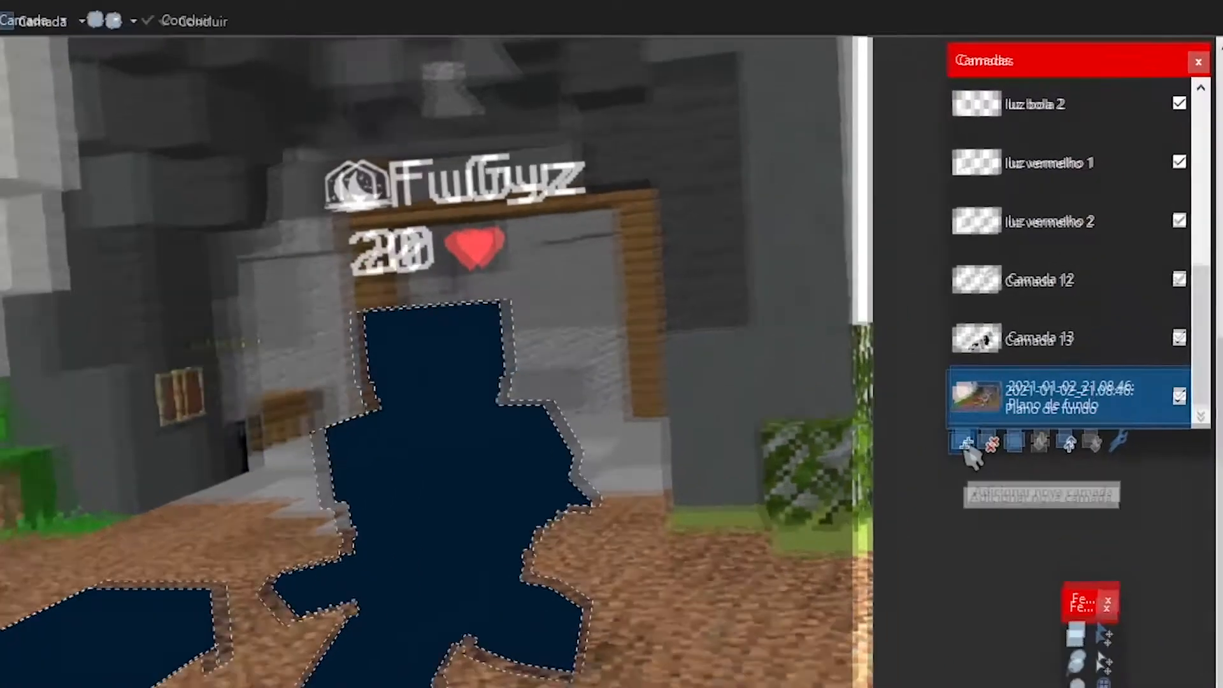
pyautogui.click(1069, 295)
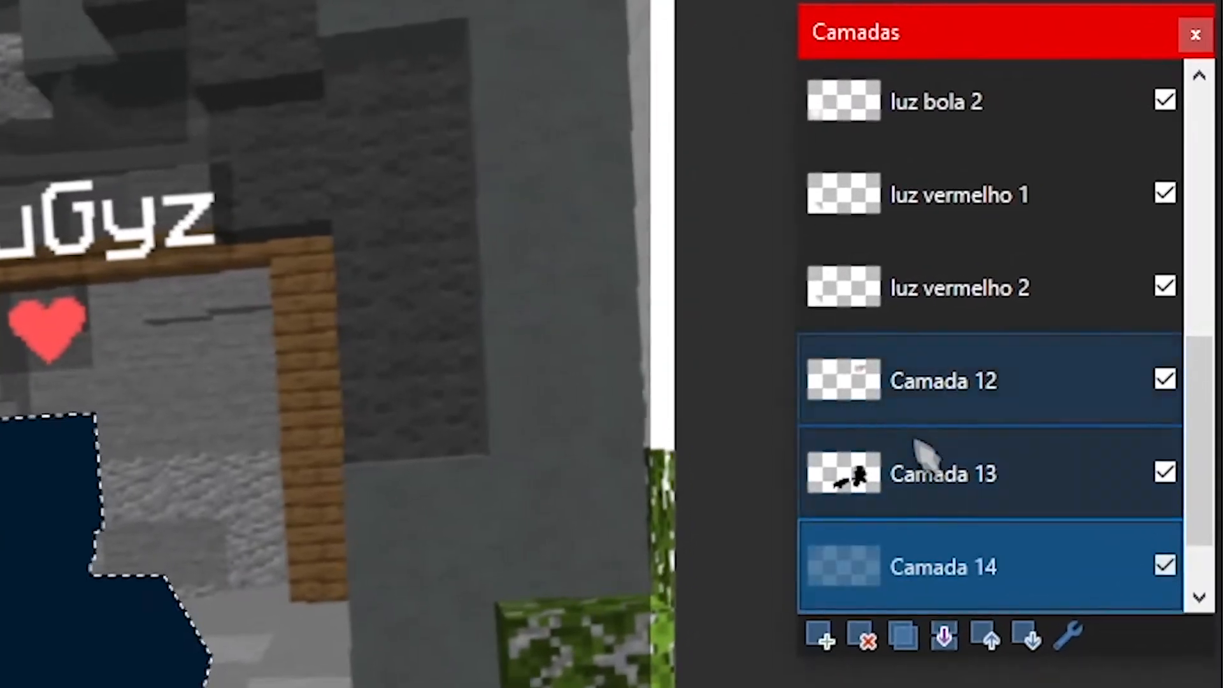
pyautogui.scroll(-1, 1013, 503)
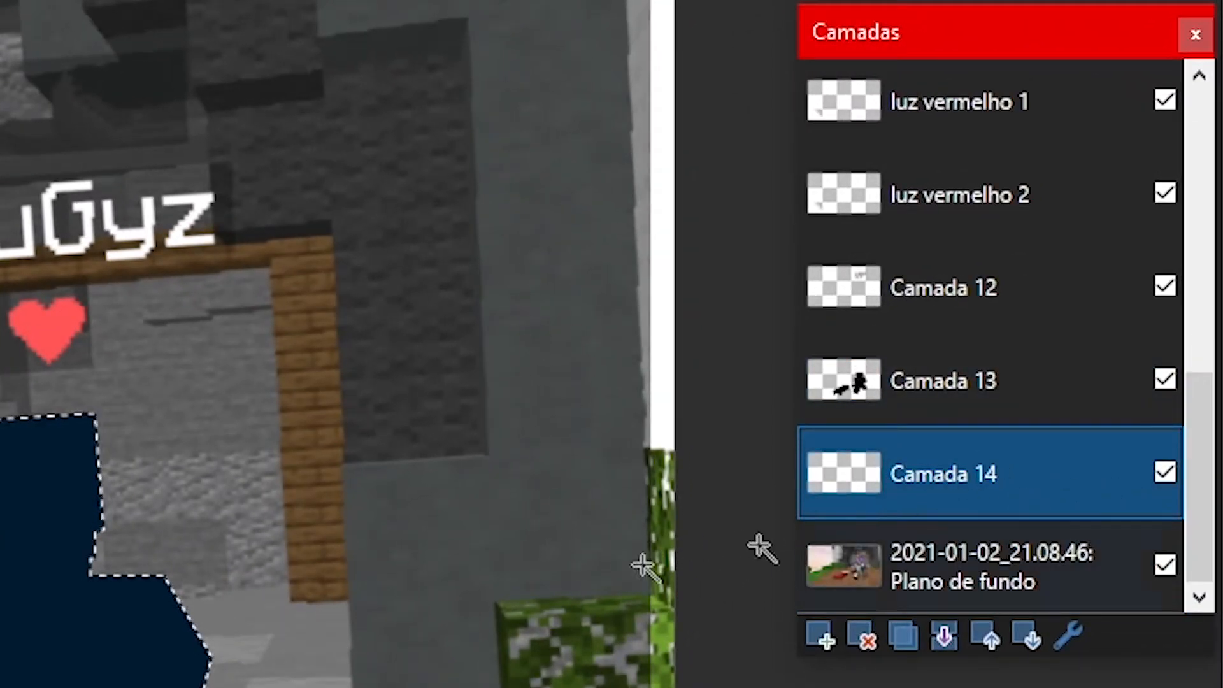
pyautogui.hotkey('ctrl', 'v')
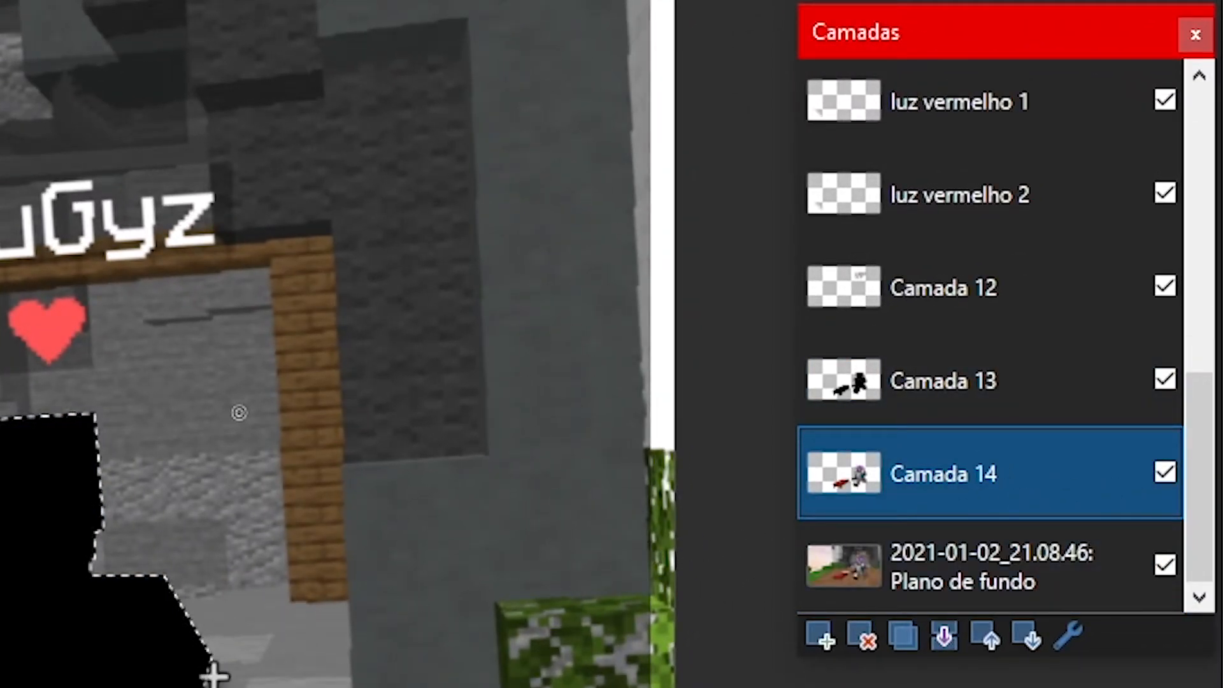
# - Hide Camada 13 and check the cutouts on Camada 14 by hiding and showing the background layer
pyautogui.click(1167, 379)
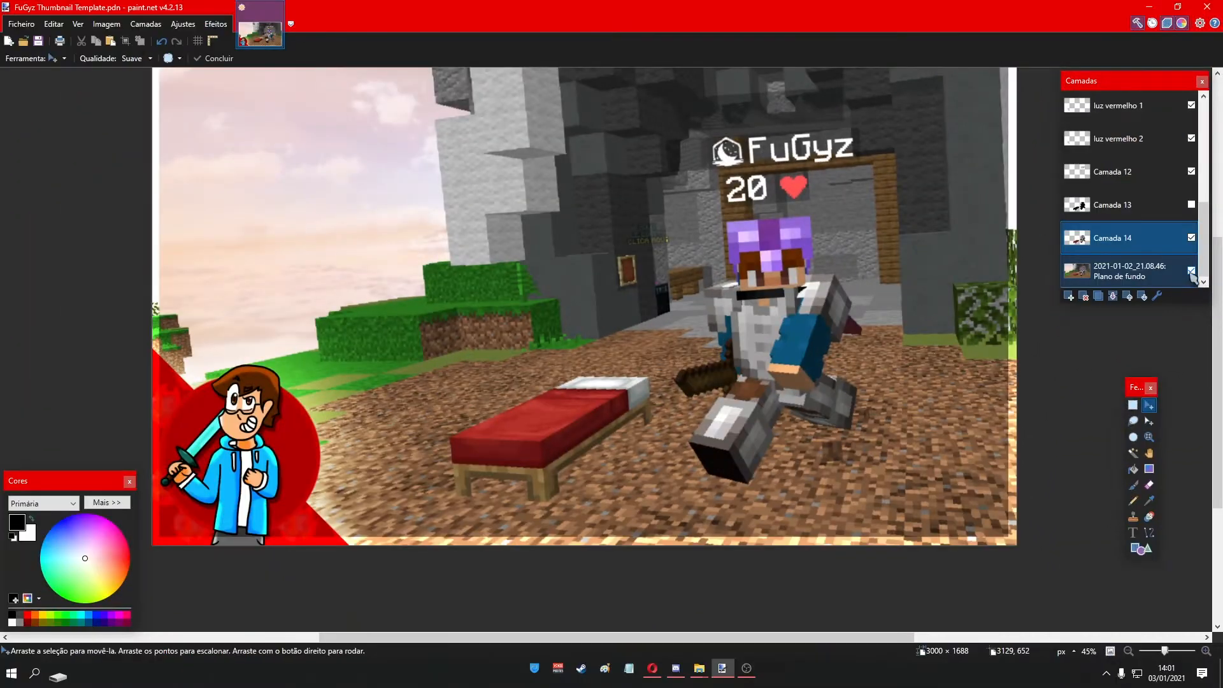
pyautogui.click(1192, 270)
pyautogui.scroll(-3, 879, 426)
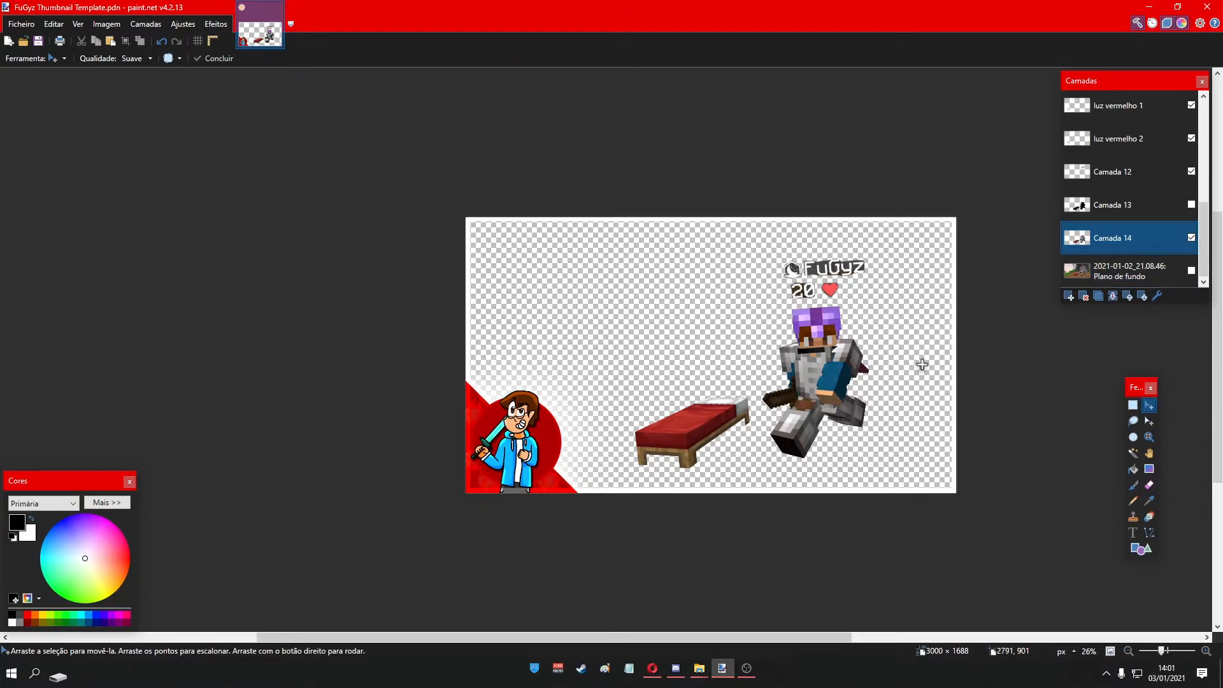
pyautogui.scroll(3, 923, 364)
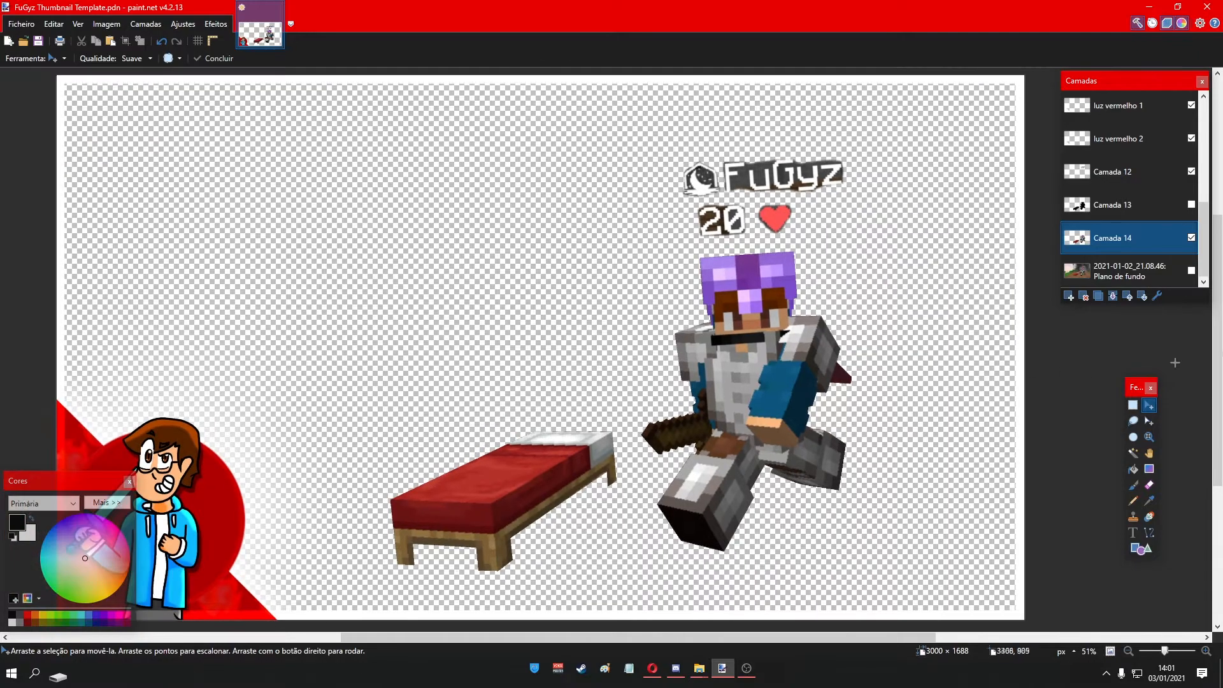
pyautogui.click(1191, 271)
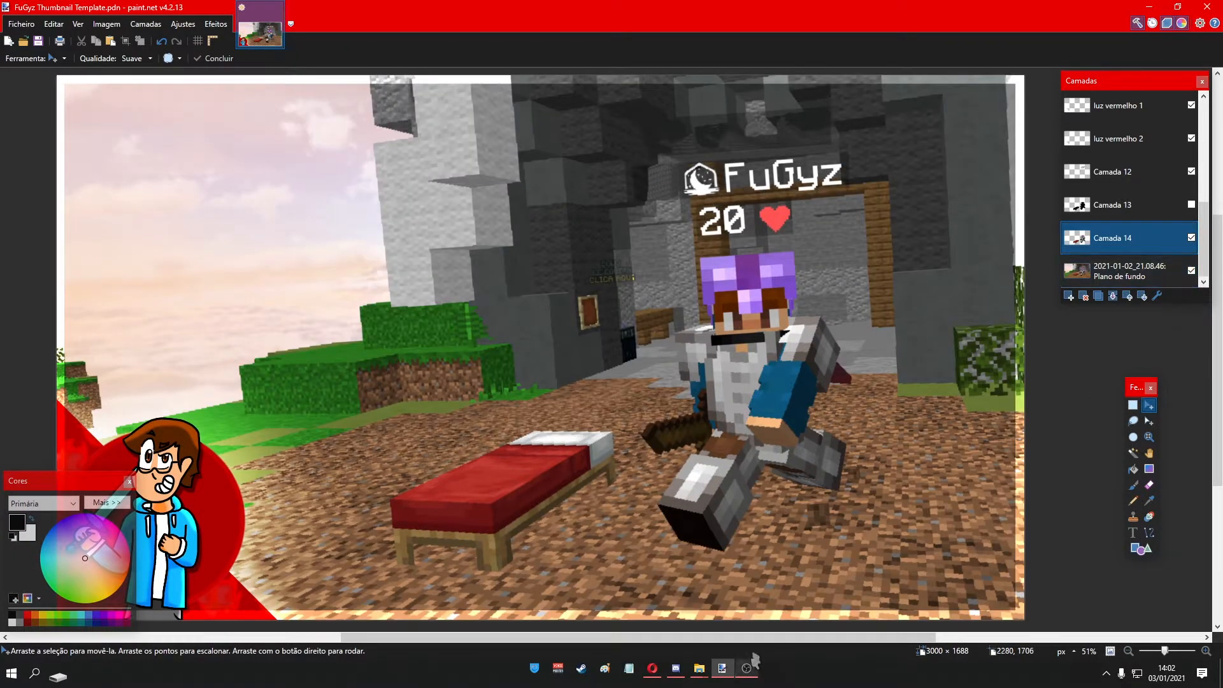
# - Cover the floating text above the item frame on the background layer with wall texture, using the Clone Stamp at brush width 15
pyautogui.scroll(-2, 641, 311)
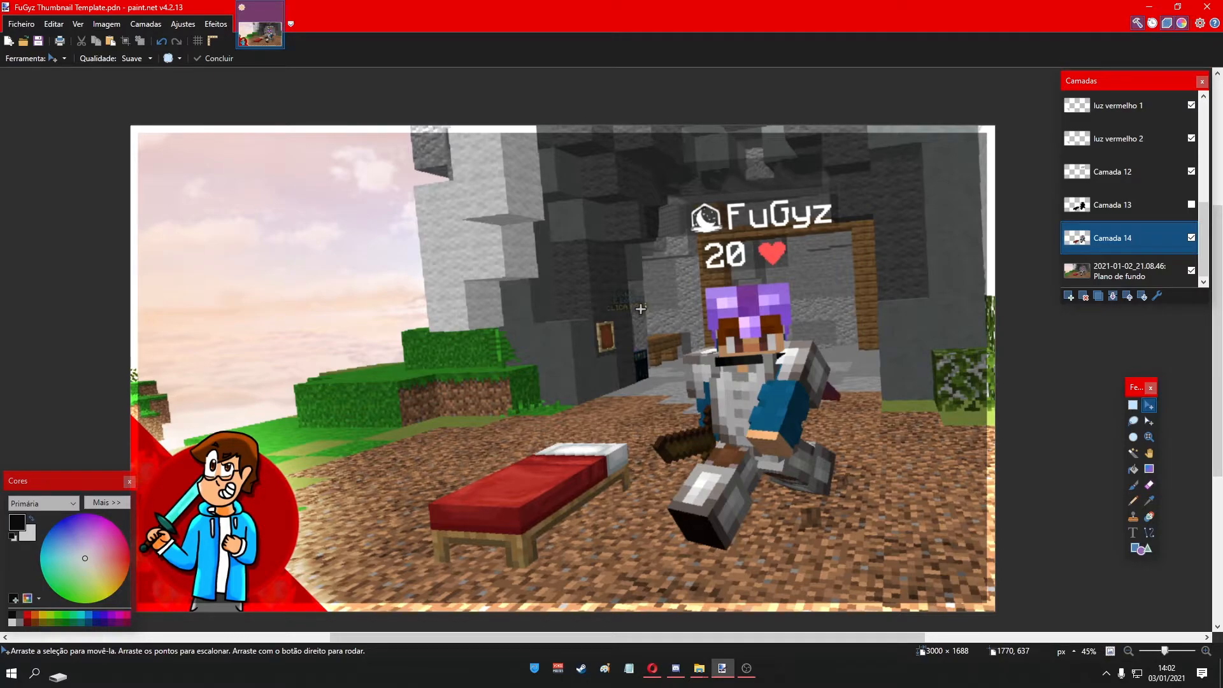
pyautogui.scroll(3, 629, 310)
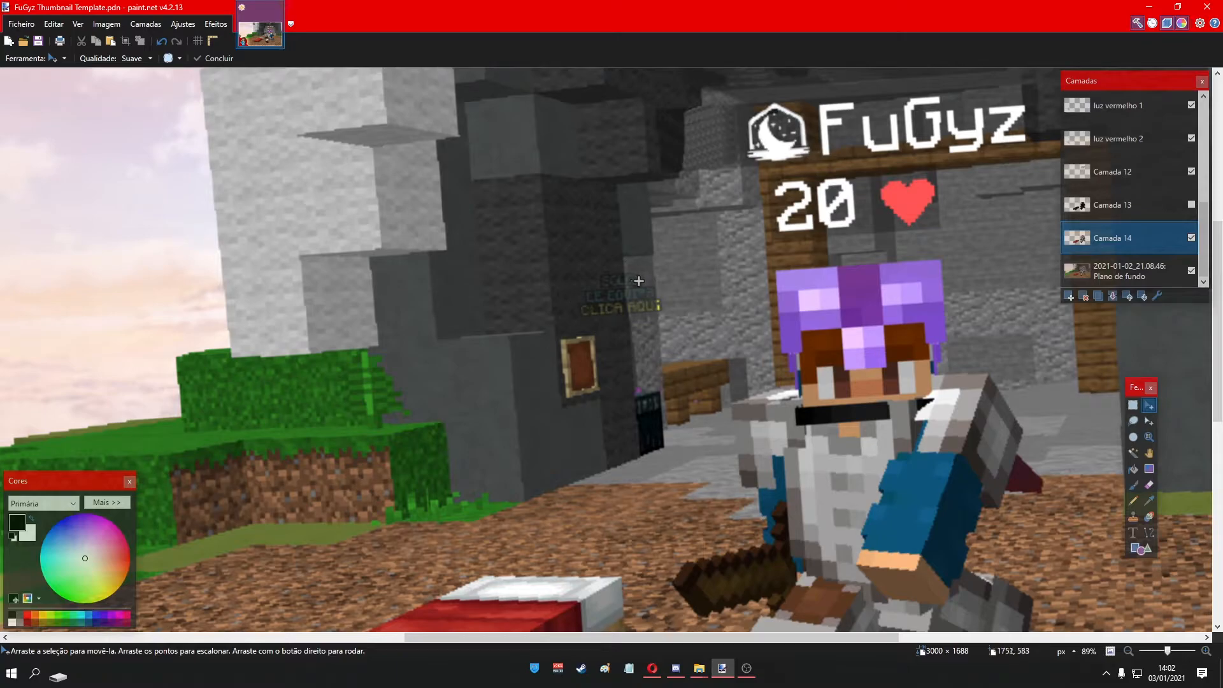
pyautogui.scroll(-3, 637, 280)
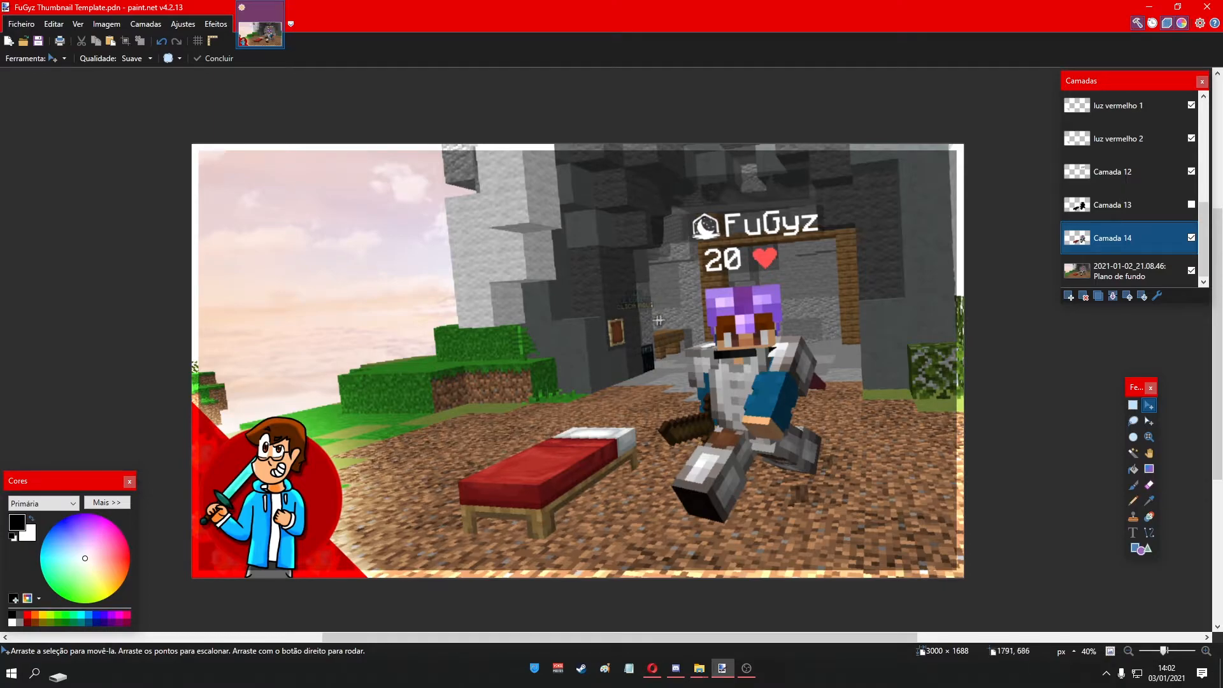
pyautogui.click(57, 58)
pyautogui.click(38, 290)
pyautogui.scroll(1, 612, 304)
pyautogui.scroll(5, 611, 304)
pyautogui.click(187, 58)
pyautogui.click(197, 126)
pyautogui.scroll(6, 529, 299)
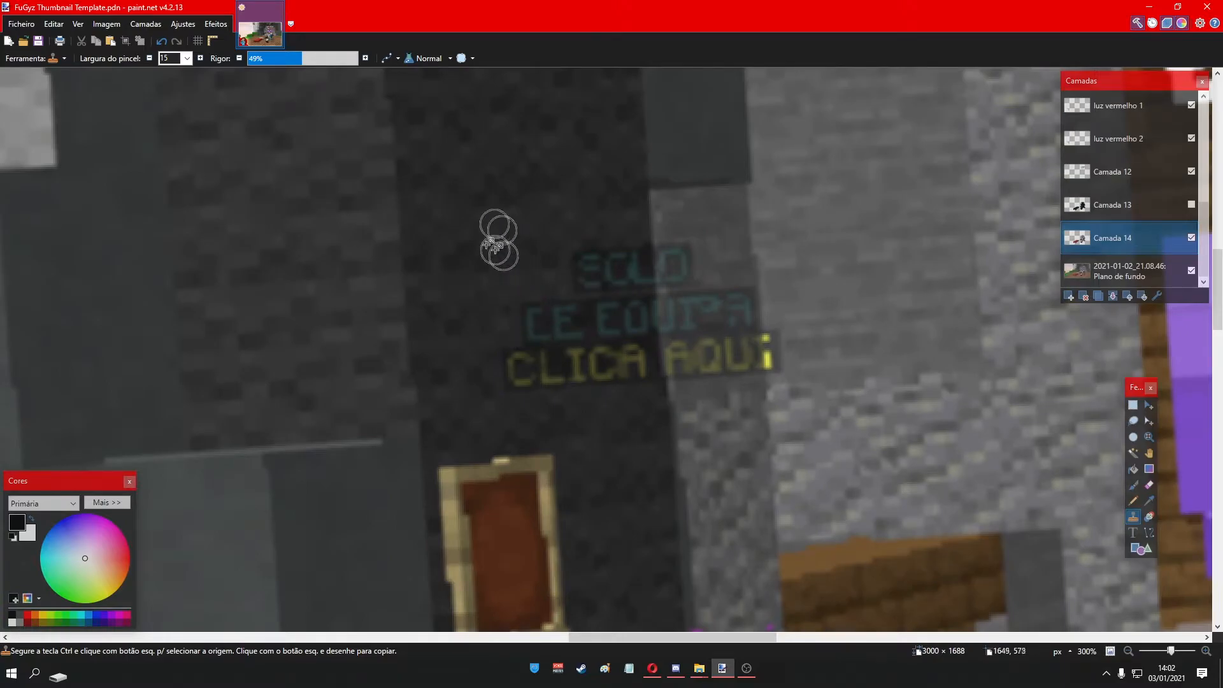
pyautogui.click(1192, 270)
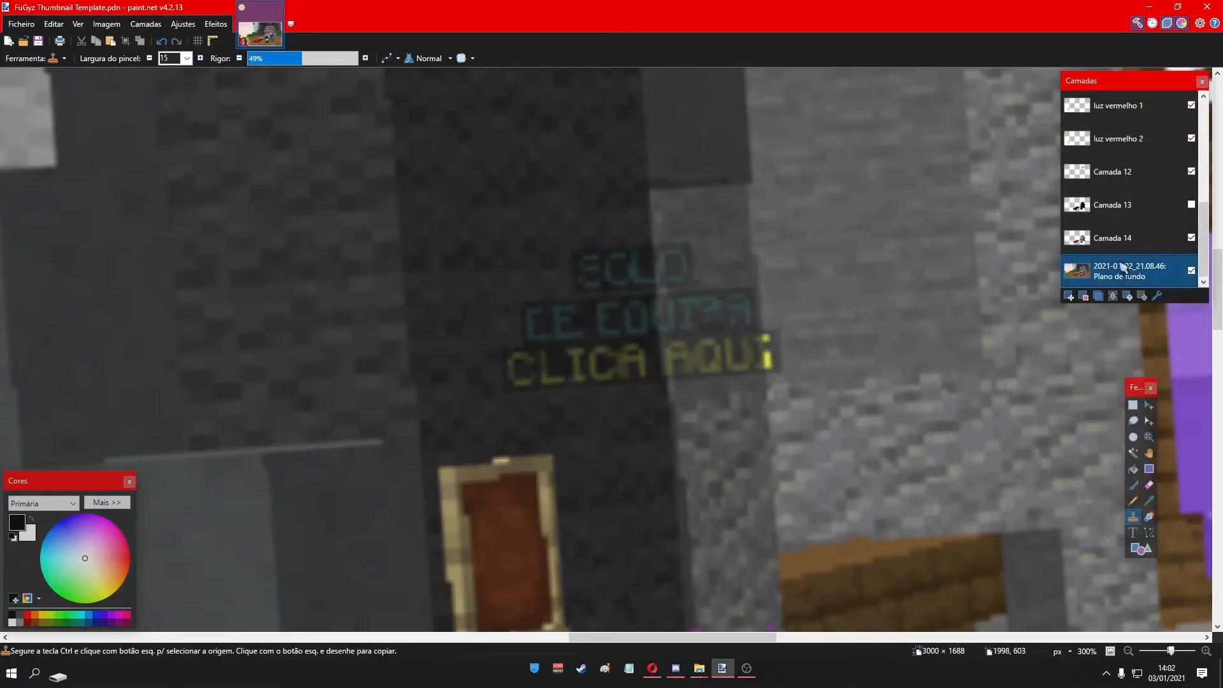
pyautogui.hotkey('ctrl', 'z')
pyautogui.moveTo(533, 313)
pyautogui.mouseDown()
pyautogui.moveTo(518, 367)
pyautogui.moveTo(530, 372)
pyautogui.moveTo(550, 327)
pyautogui.moveTo(542, 385)
pyautogui.moveTo(554, 294)
pyautogui.moveTo(576, 258)
pyautogui.moveTo(682, 252)
pyautogui.moveTo(660, 228)
pyautogui.moveTo(696, 265)
pyautogui.moveTo(671, 268)
pyautogui.moveTo(686, 283)
pyautogui.moveTo(739, 285)
pyautogui.moveTo(678, 327)
pyautogui.moveTo(740, 309)
pyautogui.moveTo(745, 336)
pyautogui.moveTo(678, 346)
pyautogui.moveTo(678, 363)
pyautogui.moveTo(724, 349)
pyautogui.moveTo(743, 358)
pyautogui.moveTo(745, 333)
pyautogui.moveTo(755, 368)
pyautogui.moveTo(776, 314)
pyautogui.moveTo(777, 345)
pyautogui.moveTo(858, 329)
pyautogui.moveTo(581, 253)
pyautogui.moveTo(571, 273)
pyautogui.moveTo(630, 364)
pyautogui.moveTo(557, 287)
pyautogui.moveTo(577, 362)
pyautogui.moveTo(595, 260)
pyautogui.moveTo(644, 271)
pyautogui.moveTo(644, 321)
pyautogui.moveTo(594, 316)
pyautogui.moveTo(614, 324)
pyautogui.moveTo(596, 366)
pyautogui.moveTo(629, 339)
pyautogui.moveTo(607, 366)
pyautogui.moveTo(639, 357)
pyautogui.mouseUp()
pyautogui.scroll(-6, 643, 329)
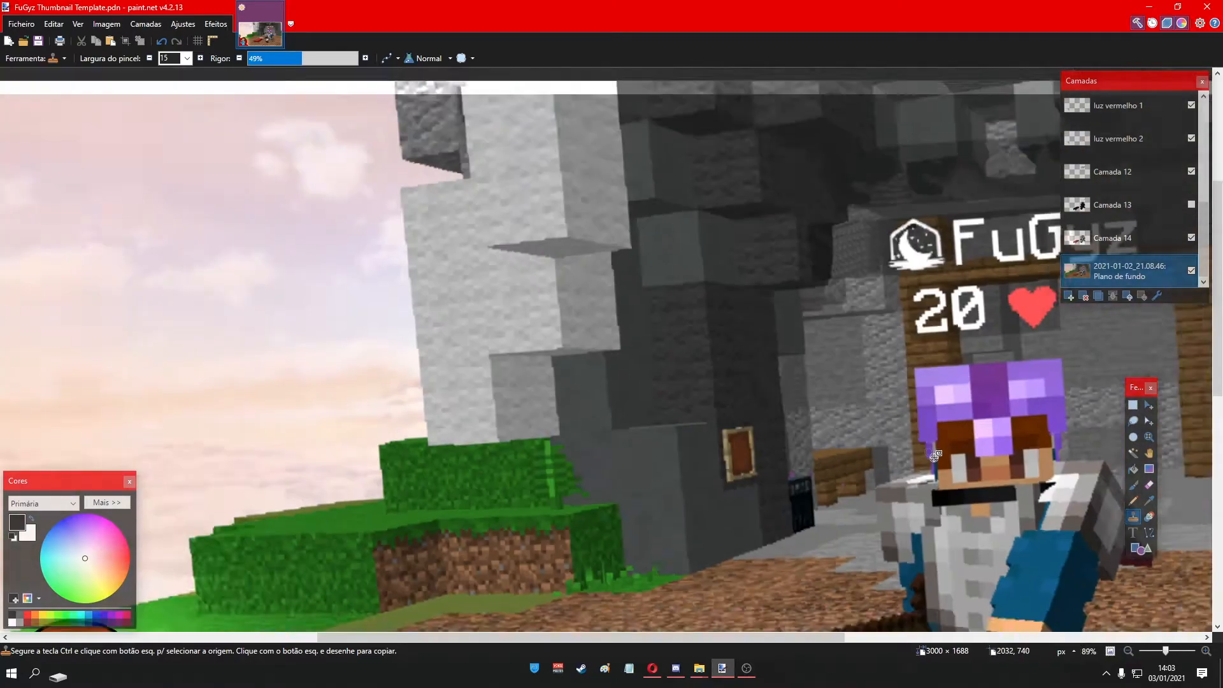
# - Examine the retouched wall, the ceiling area and the building's outer wall up close and in the full view
pyautogui.moveTo(583, 638); pyautogui.dragTo(733, 639)
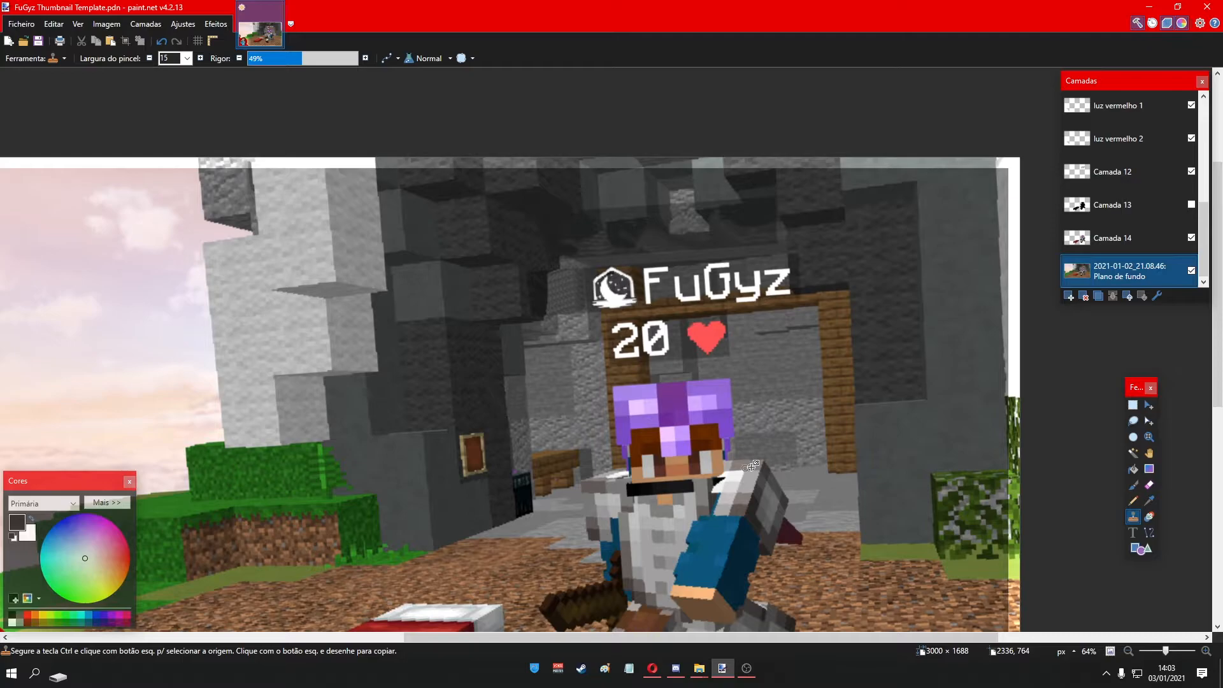
pyautogui.scroll(6, 383, 386)
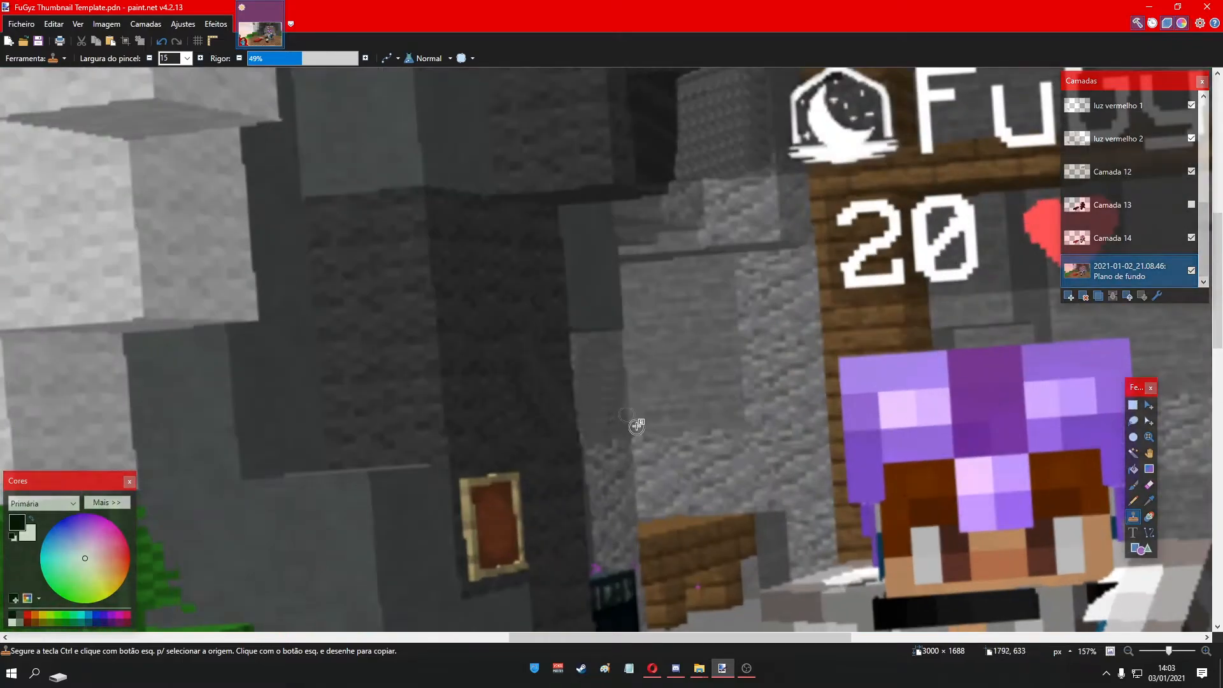
pyautogui.scroll(3, 637, 414)
pyautogui.scroll(3, 669, 428)
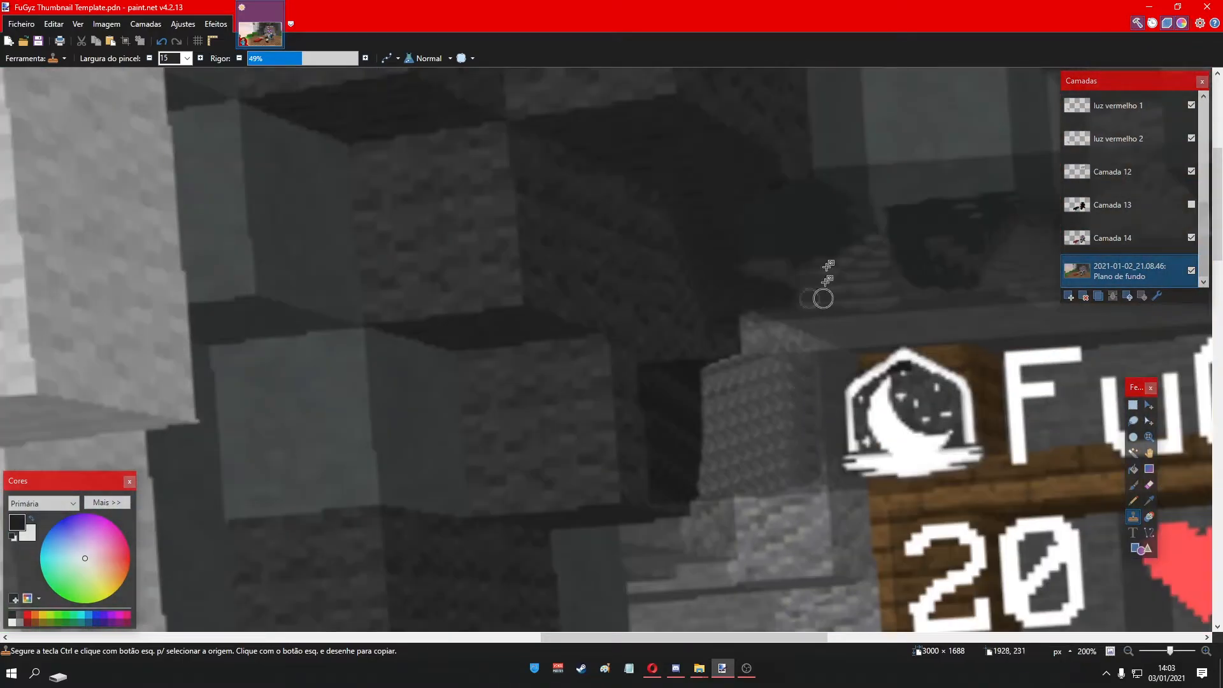
pyautogui.click(447, 638)
pyautogui.moveTo(448, 638); pyautogui.dragTo(1070, 567)
pyautogui.scroll(-5, 988, 445)
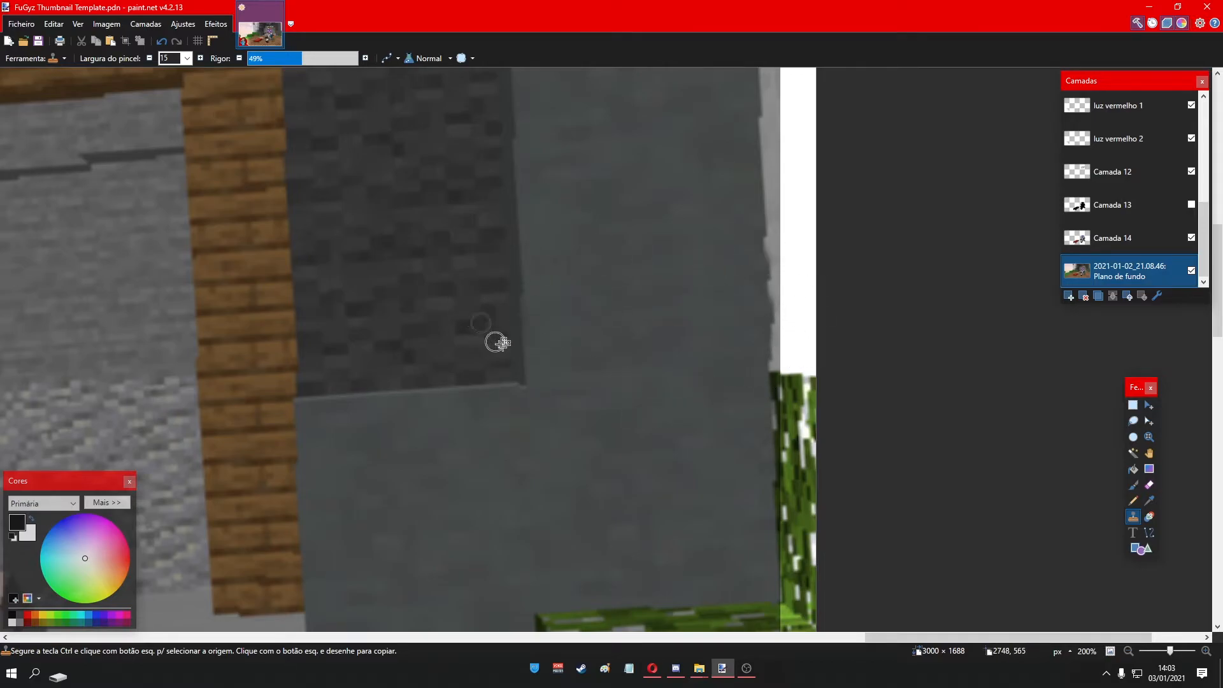
pyautogui.scroll(-2, 566, 390)
pyautogui.scroll(-5, 566, 390)
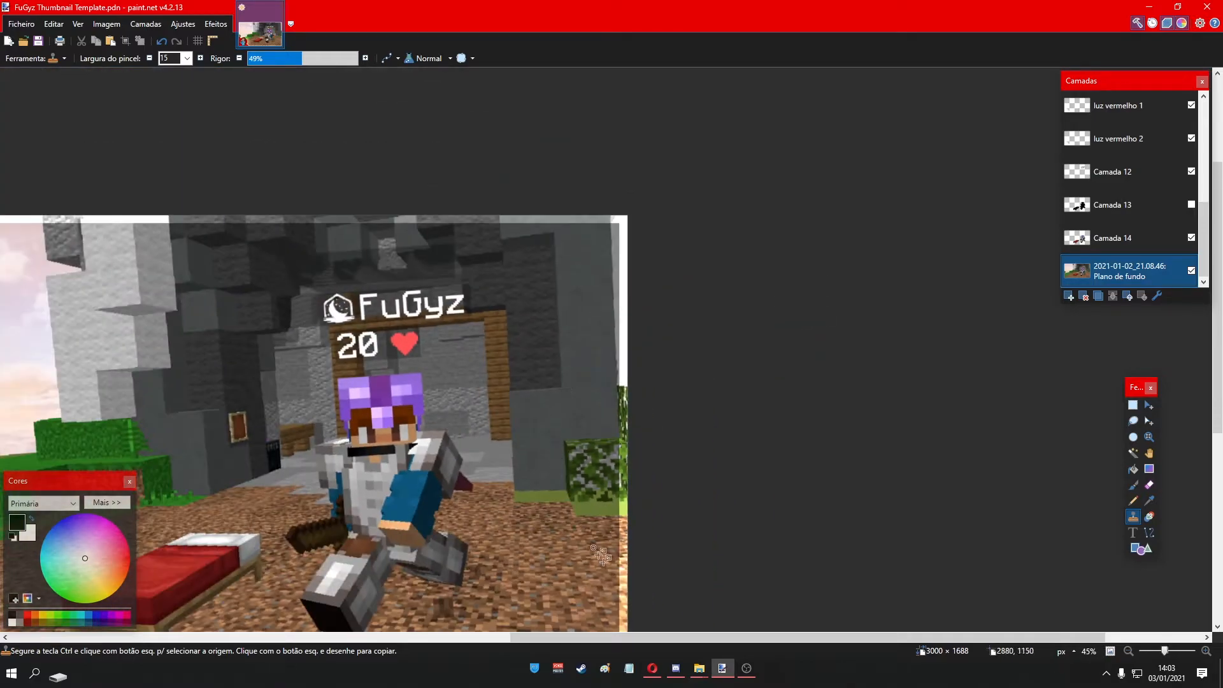
pyautogui.moveTo(714, 646); pyautogui.dragTo(583, 646)
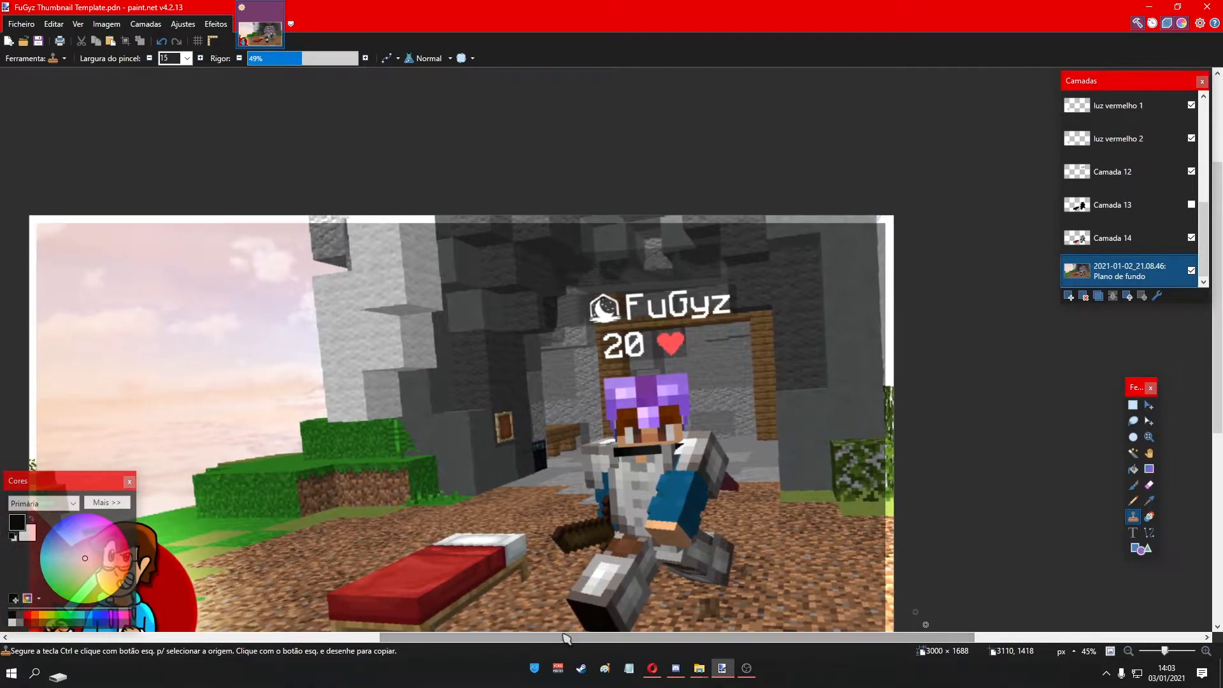
pyautogui.scroll(-2, 571, 471)
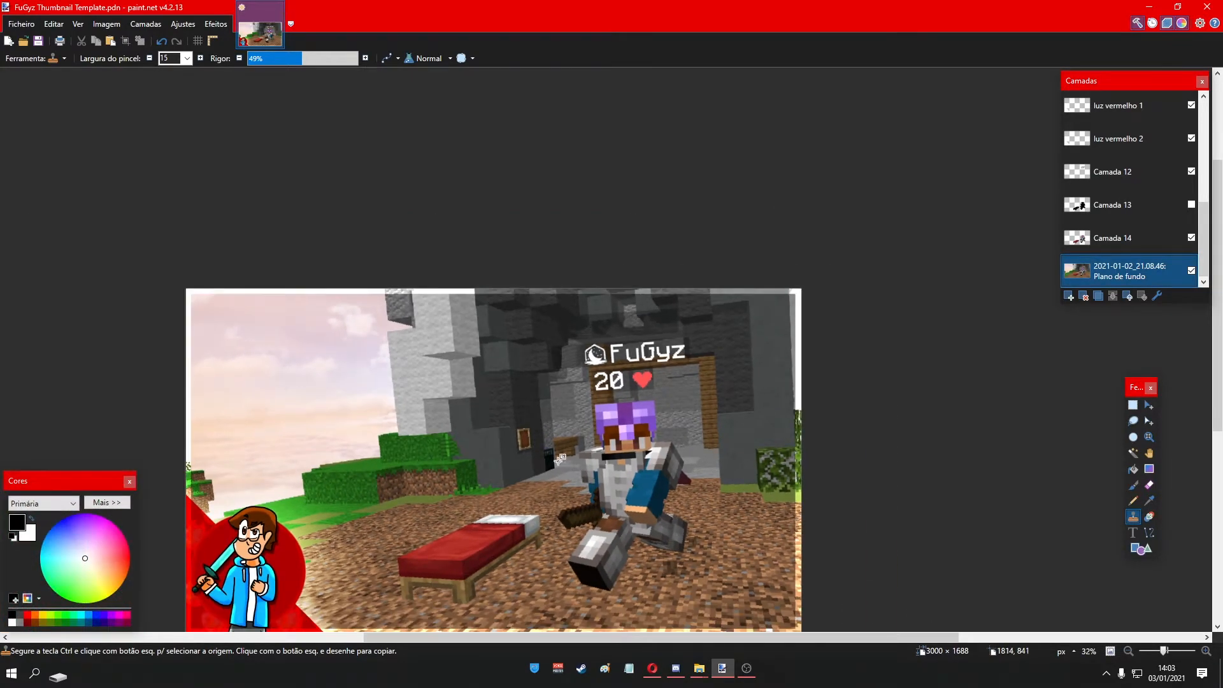
pyautogui.scroll(-1, 559, 459)
# - Switch to the Move Selected Pixels tool and start a Gaussian blur on the background layer, trying a radius of 20
pyautogui.click(33, 59)
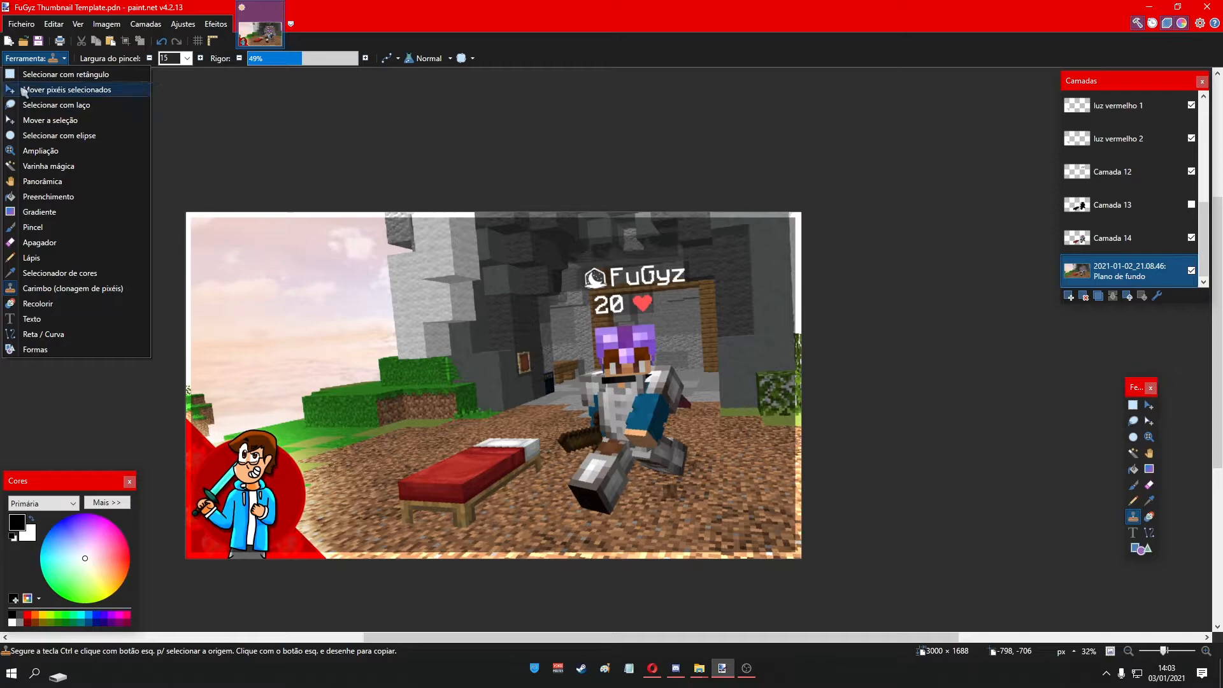
pyautogui.click(23, 90)
pyautogui.scroll(2, 383, 296)
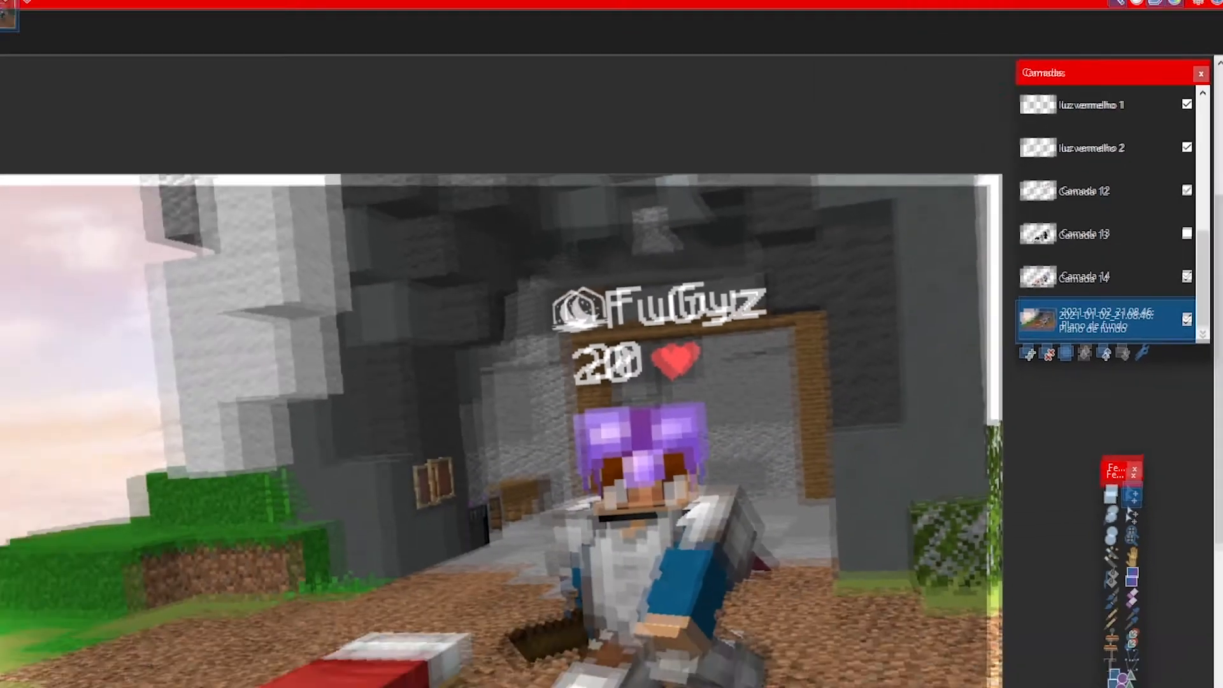
pyautogui.click(103, 24)
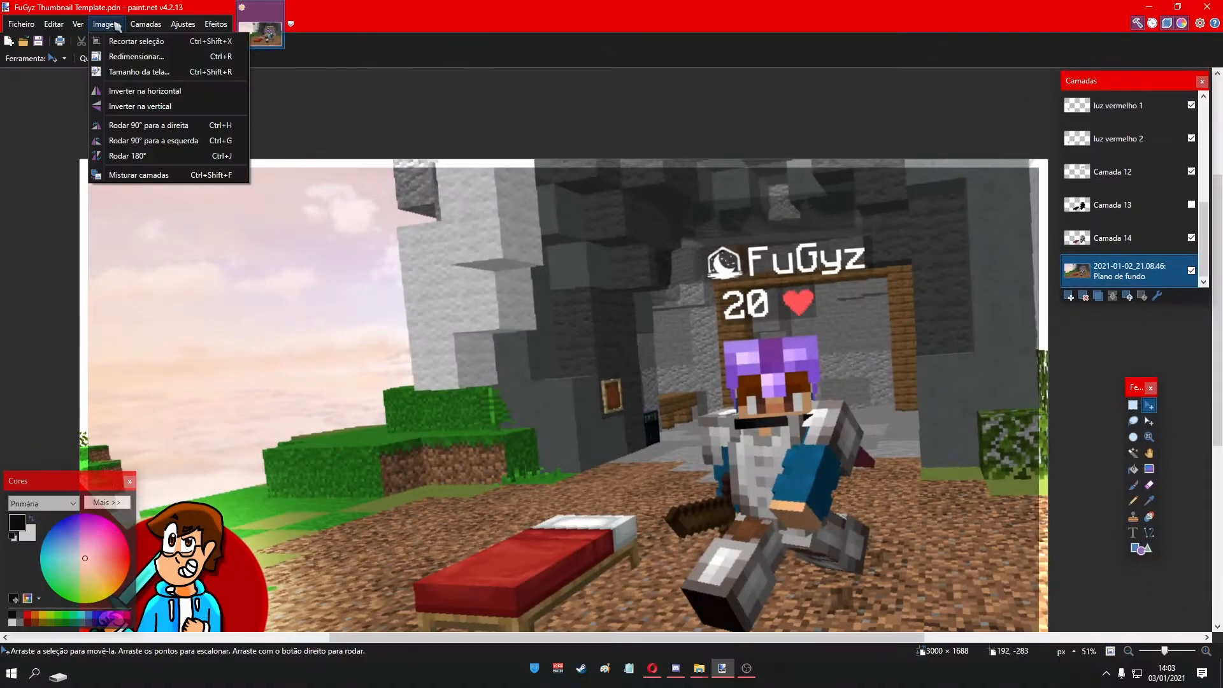
pyautogui.moveTo(82, 28)
pyautogui.moveTo(146, 24)
pyautogui.moveTo(220, 24)
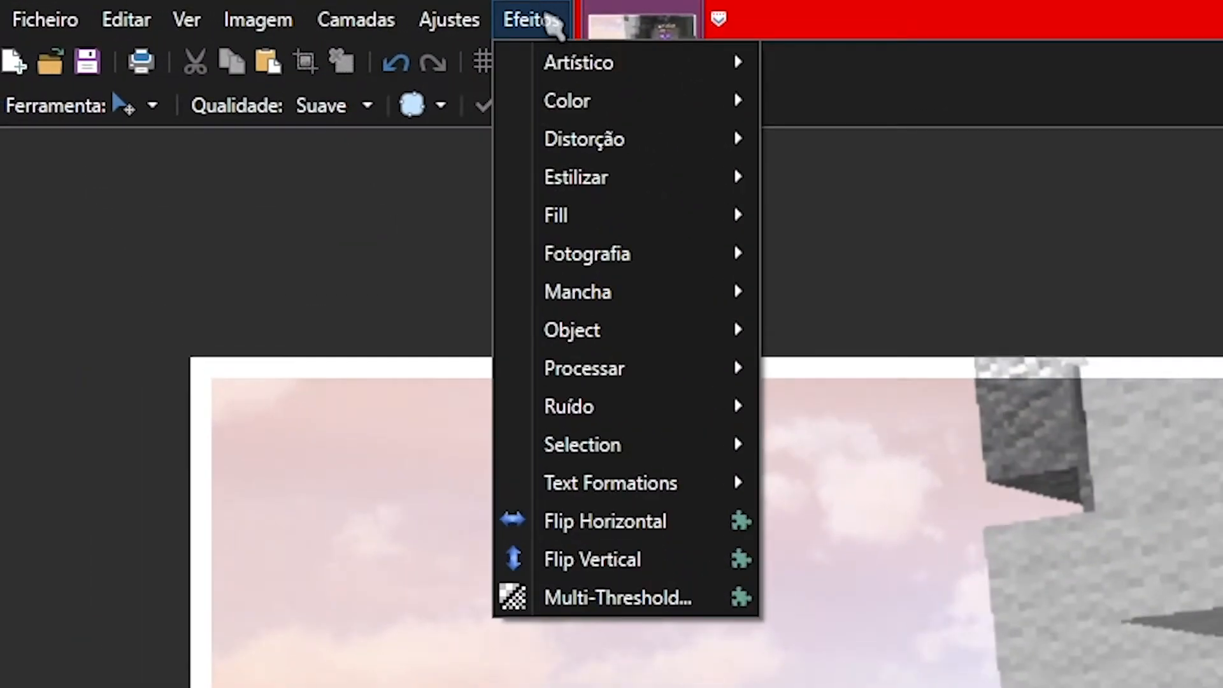
pyautogui.moveTo(622, 299)
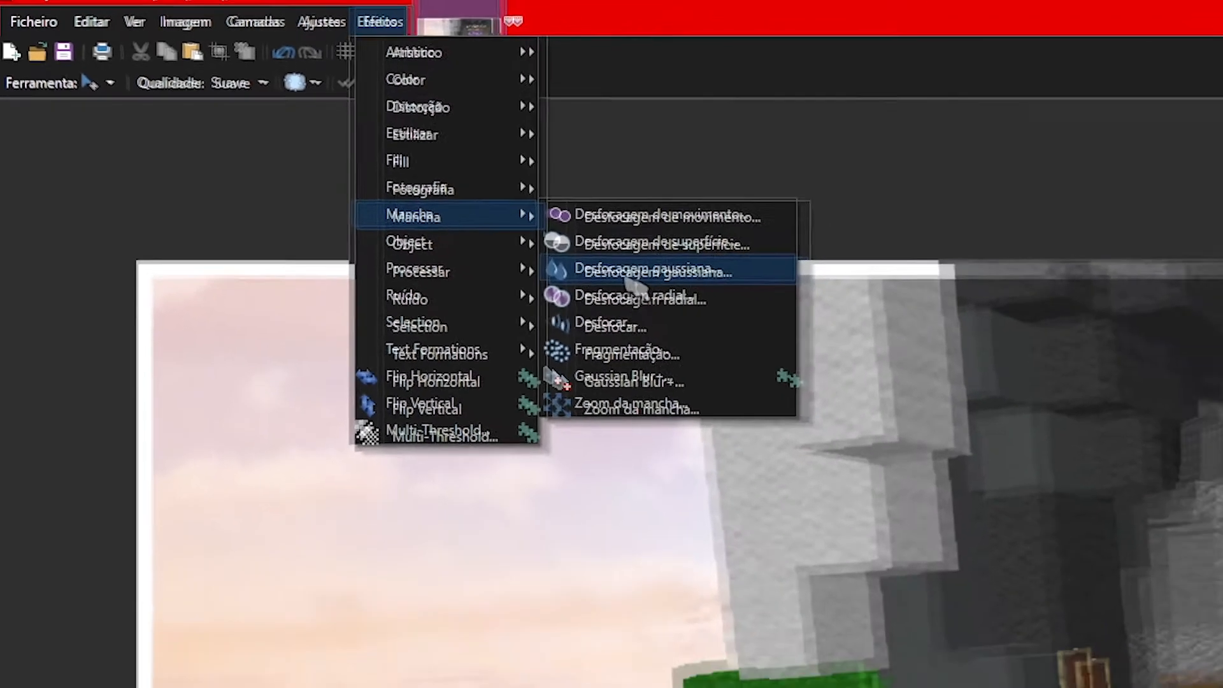
pyautogui.click(894, 379)
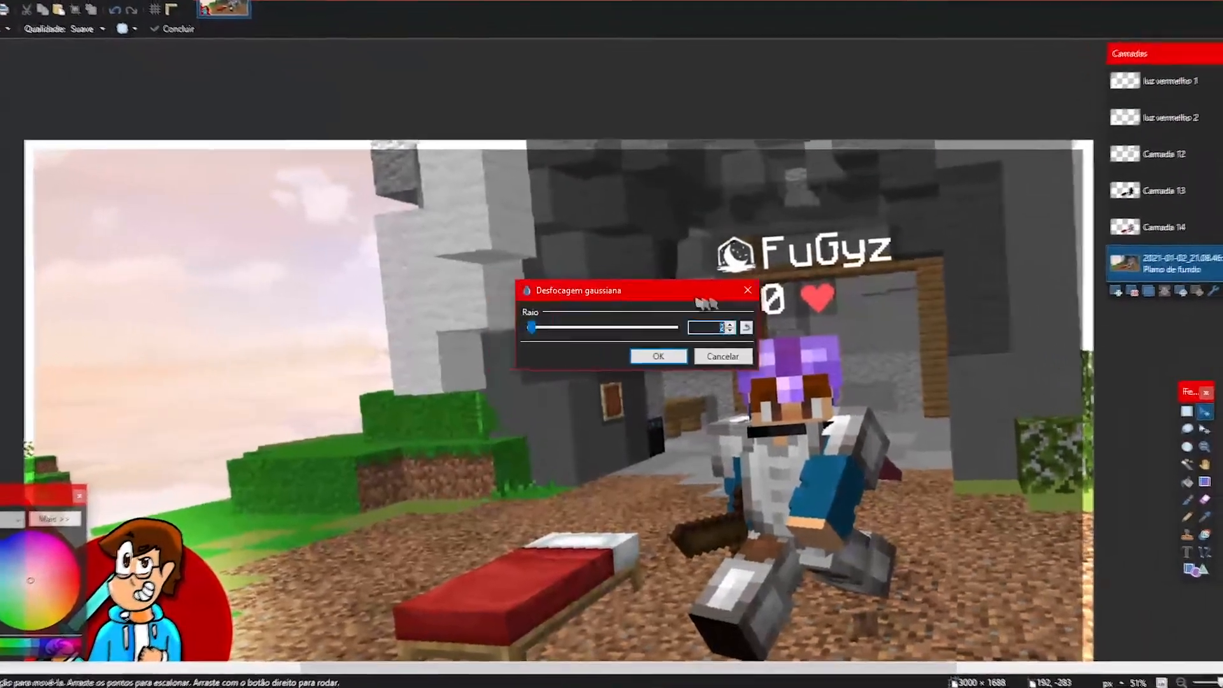
pyautogui.moveTo(675, 296); pyautogui.dragTo(1074, 317)
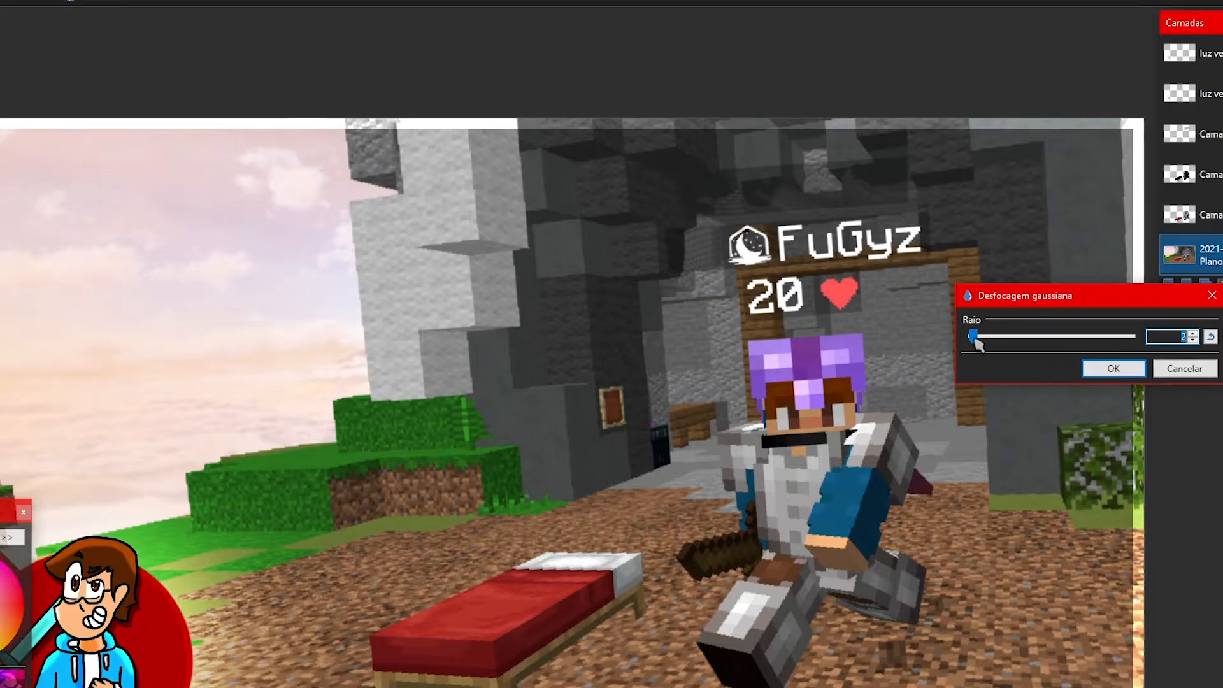
pyautogui.moveTo(977, 342); pyautogui.dragTo(992, 342)
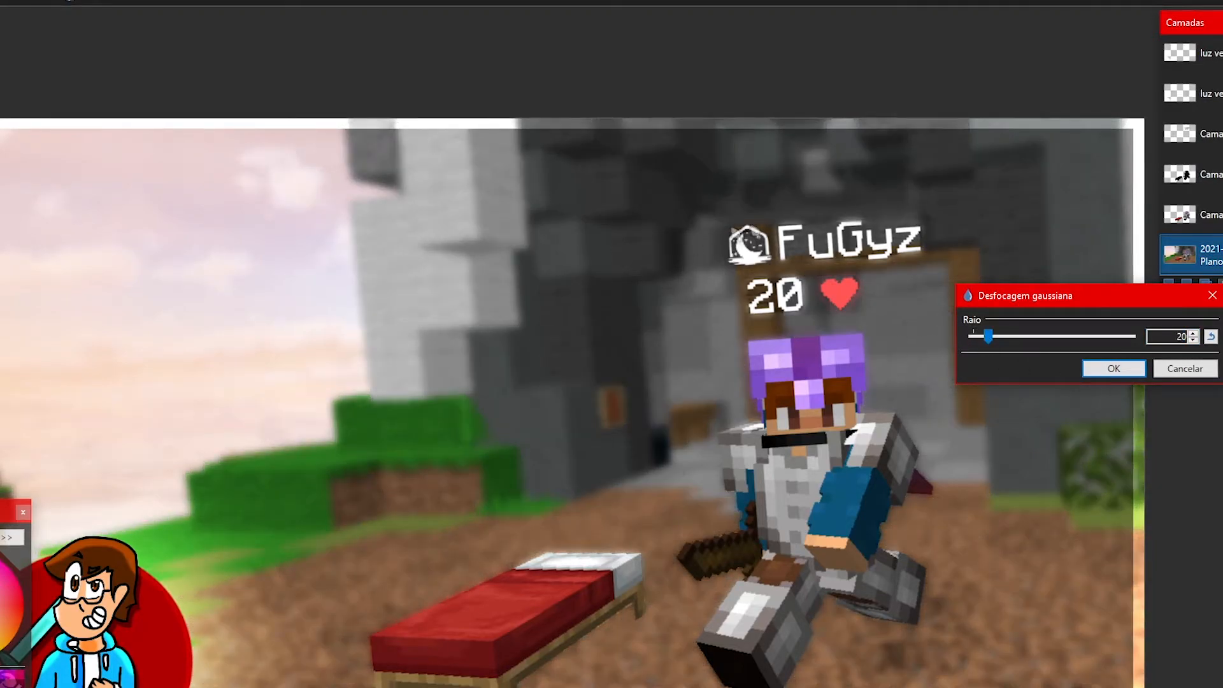
# - Compare stronger and weaker Gaussian blur radii on the background layer, settle on 8 and apply the blur
pyautogui.moveTo(1086, 315); pyautogui.dragTo(787, 604)
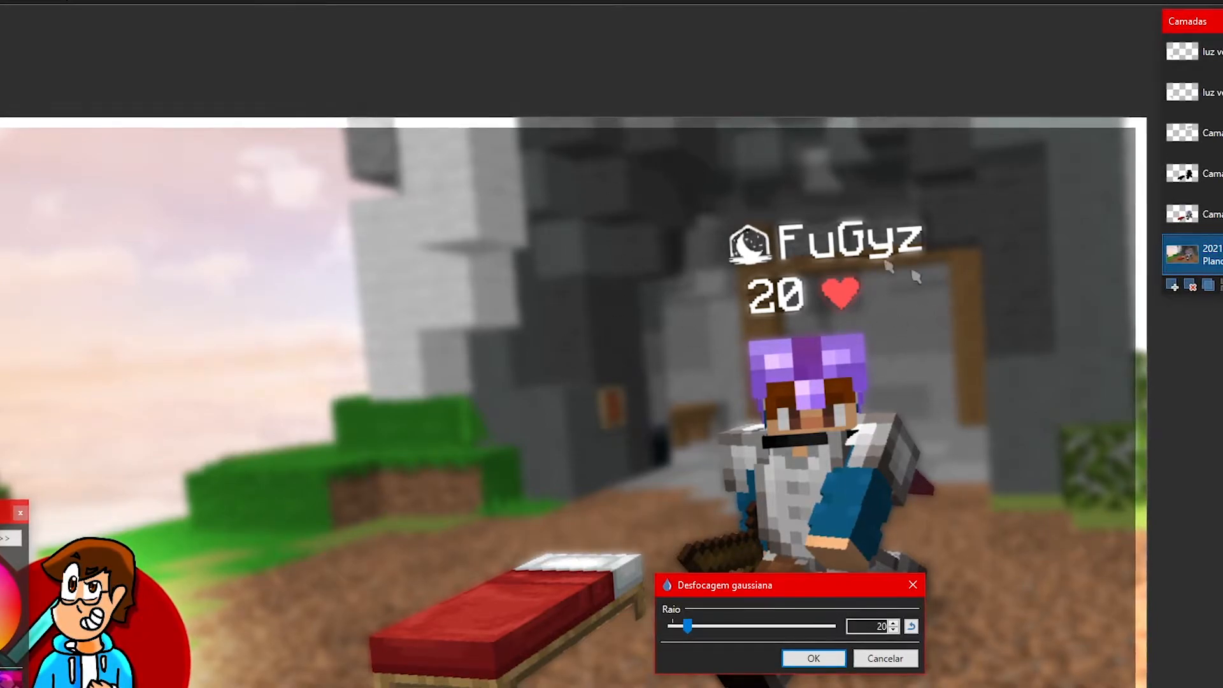
pyautogui.moveTo(879, 584); pyautogui.dragTo(1195, 445)
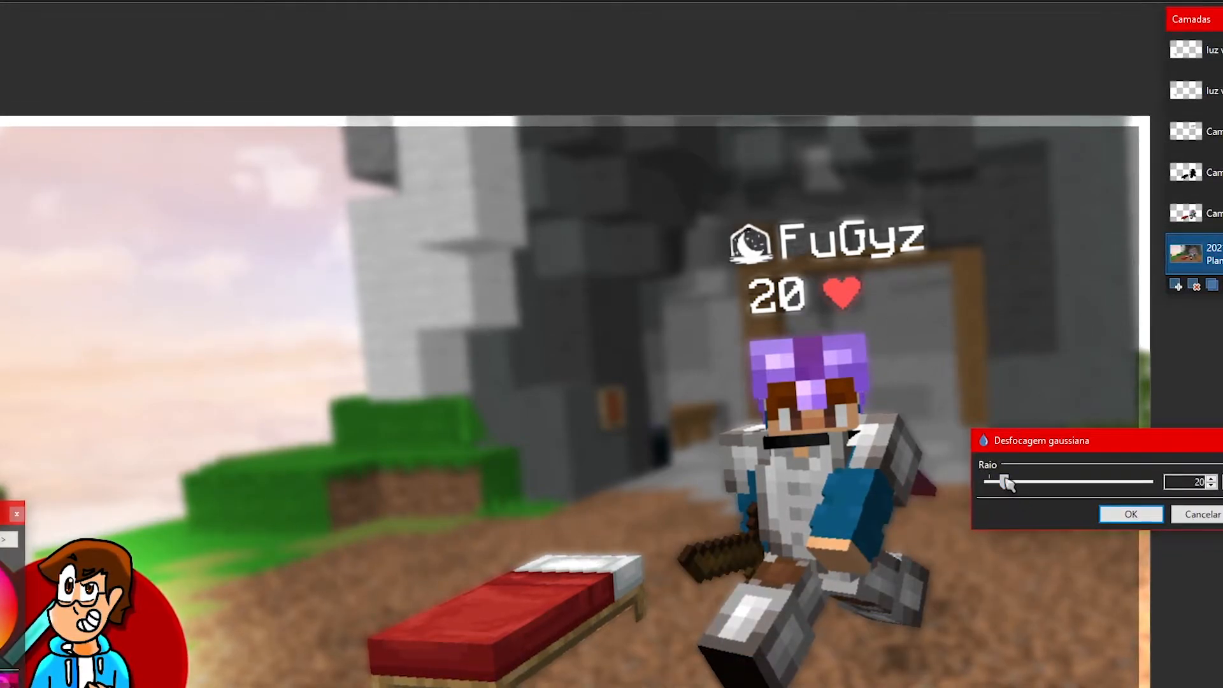
pyautogui.moveTo(1005, 483); pyautogui.dragTo(1019, 482)
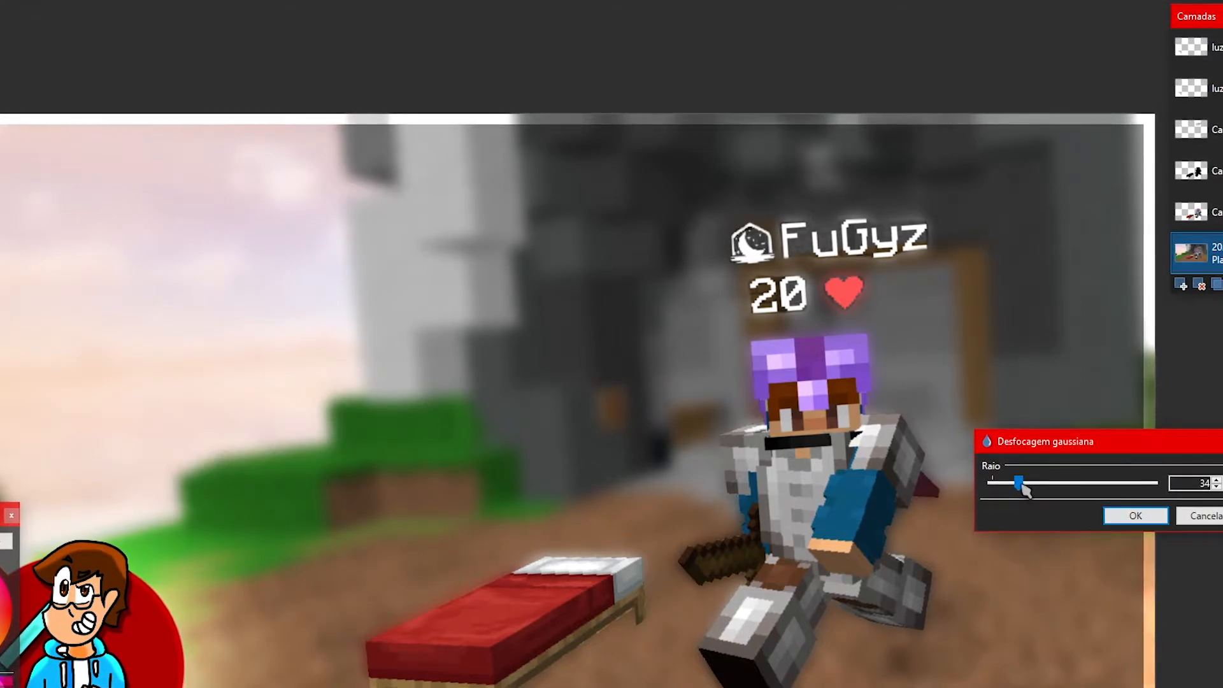
pyautogui.moveTo(1012, 486); pyautogui.dragTo(1004, 484)
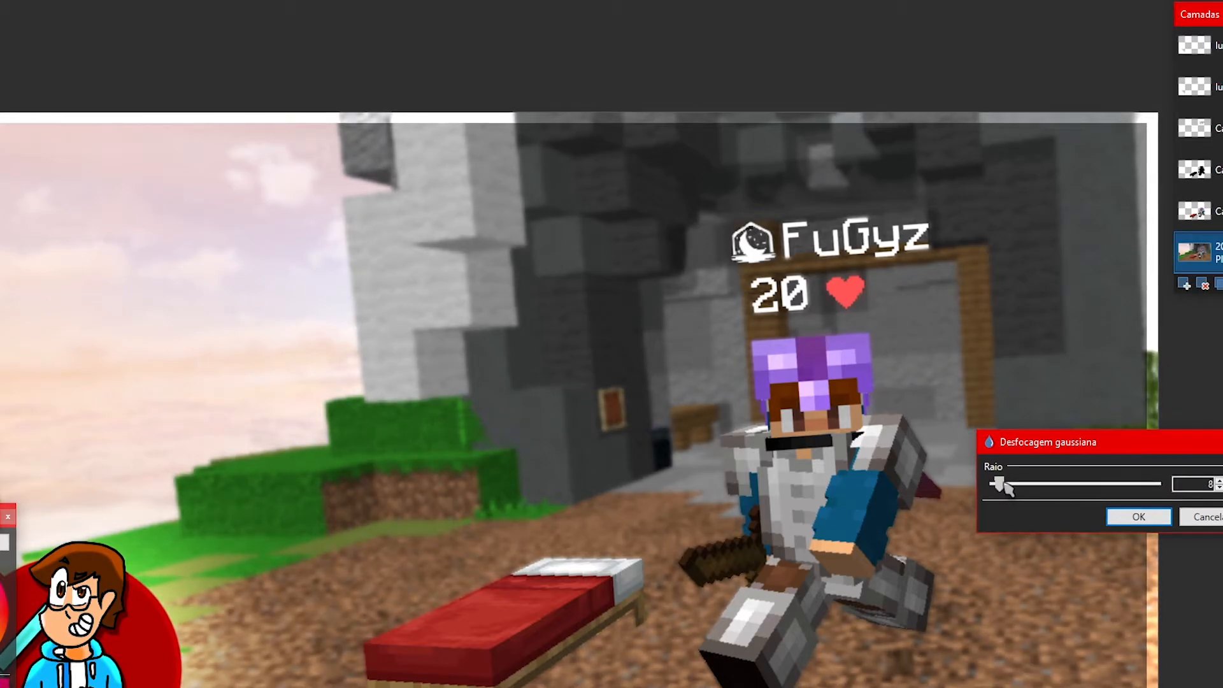
pyautogui.moveTo(1006, 488); pyautogui.dragTo(1010, 490)
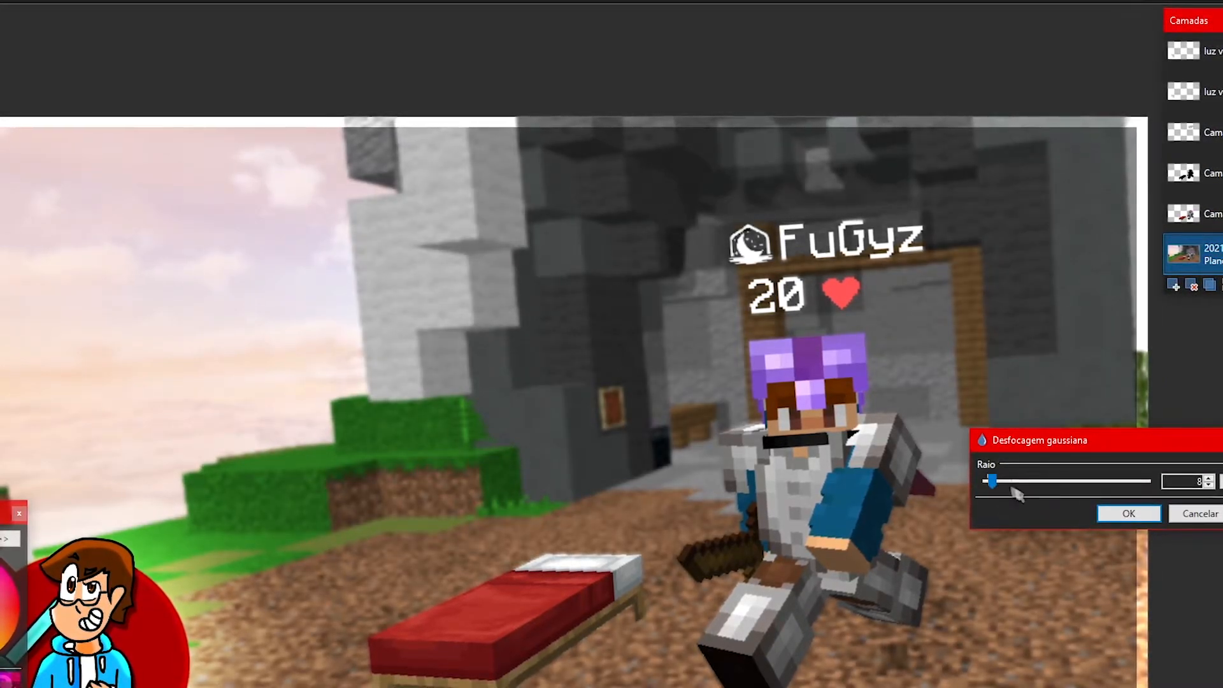
pyautogui.click(1111, 510)
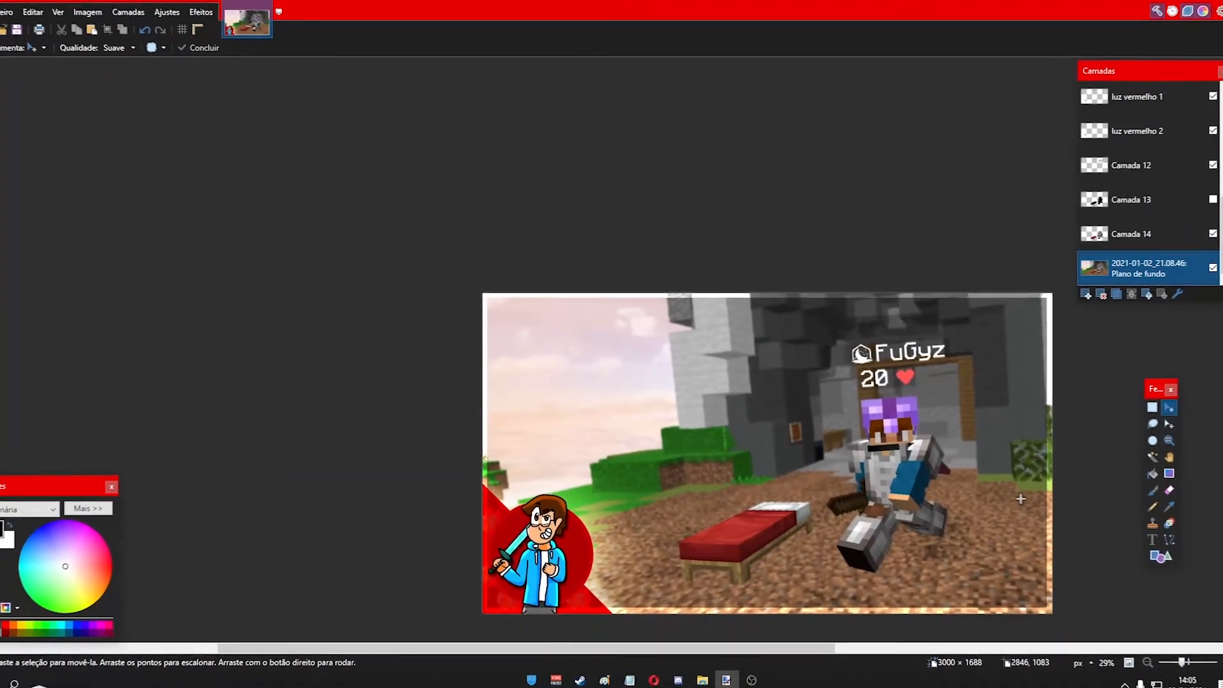
# - Apply a radial blur to the background layer with angle 1.00, quality 5 and the centre at 0.00, 0.00
pyautogui.scroll(1, 1020, 499)
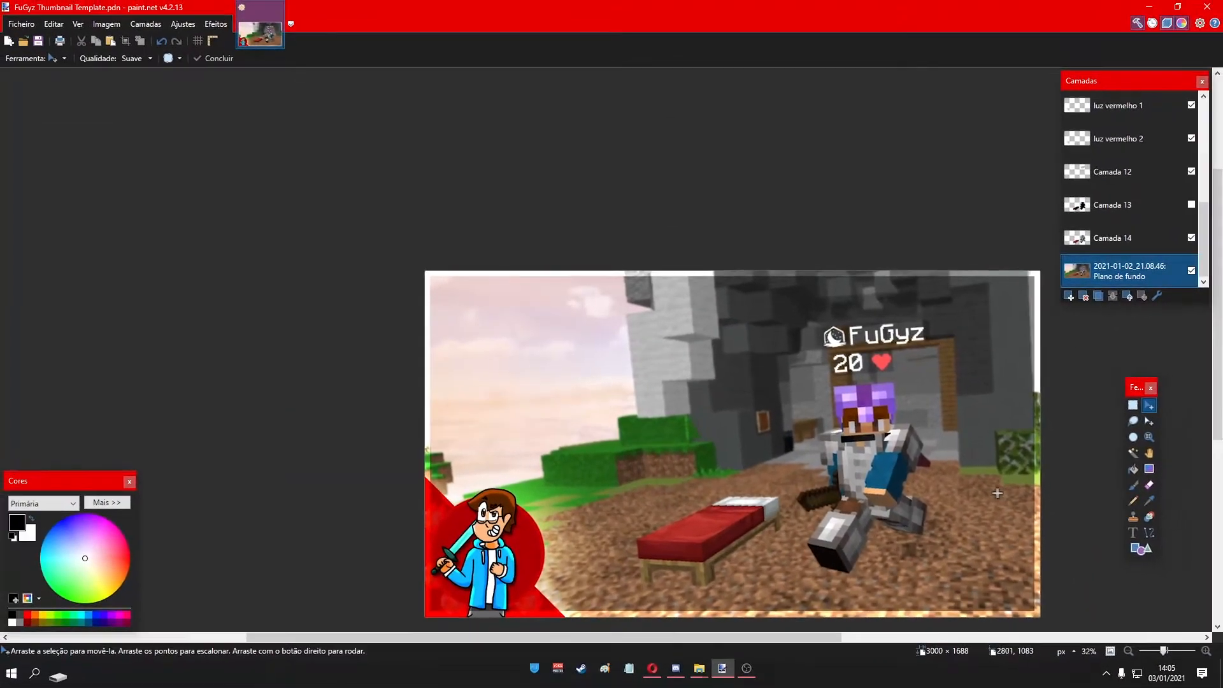
pyautogui.scroll(-2, 1014, 496)
pyautogui.scroll(3, 1002, 488)
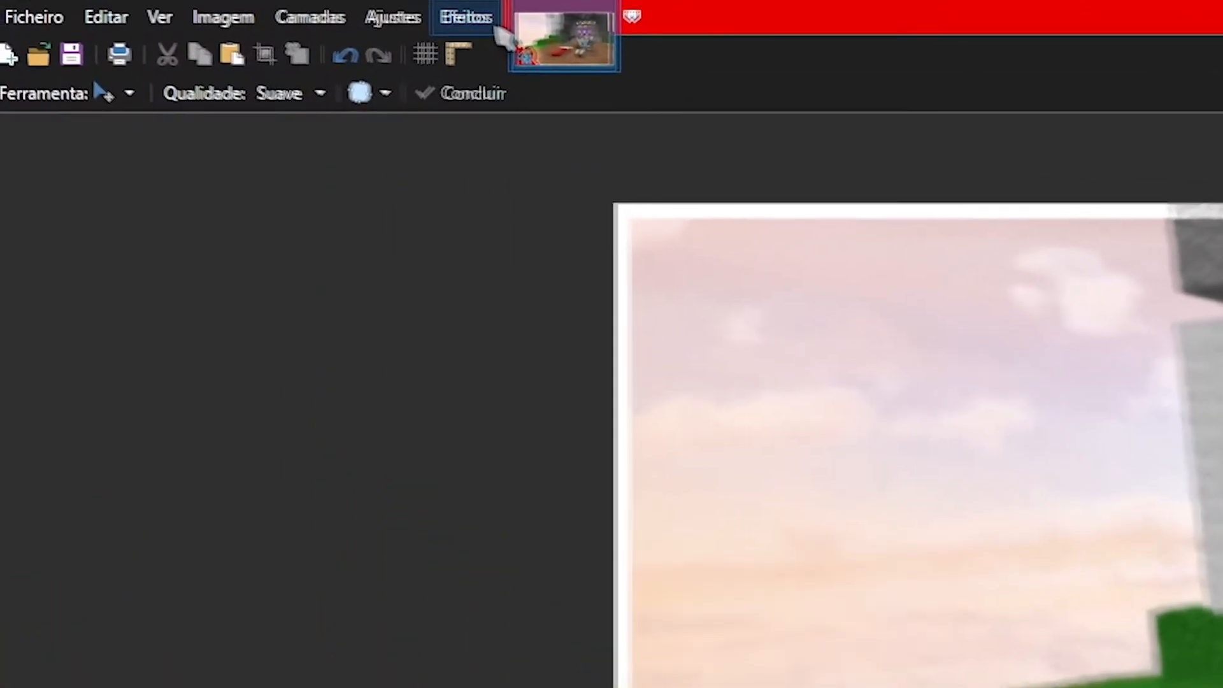
pyautogui.click(226, 26)
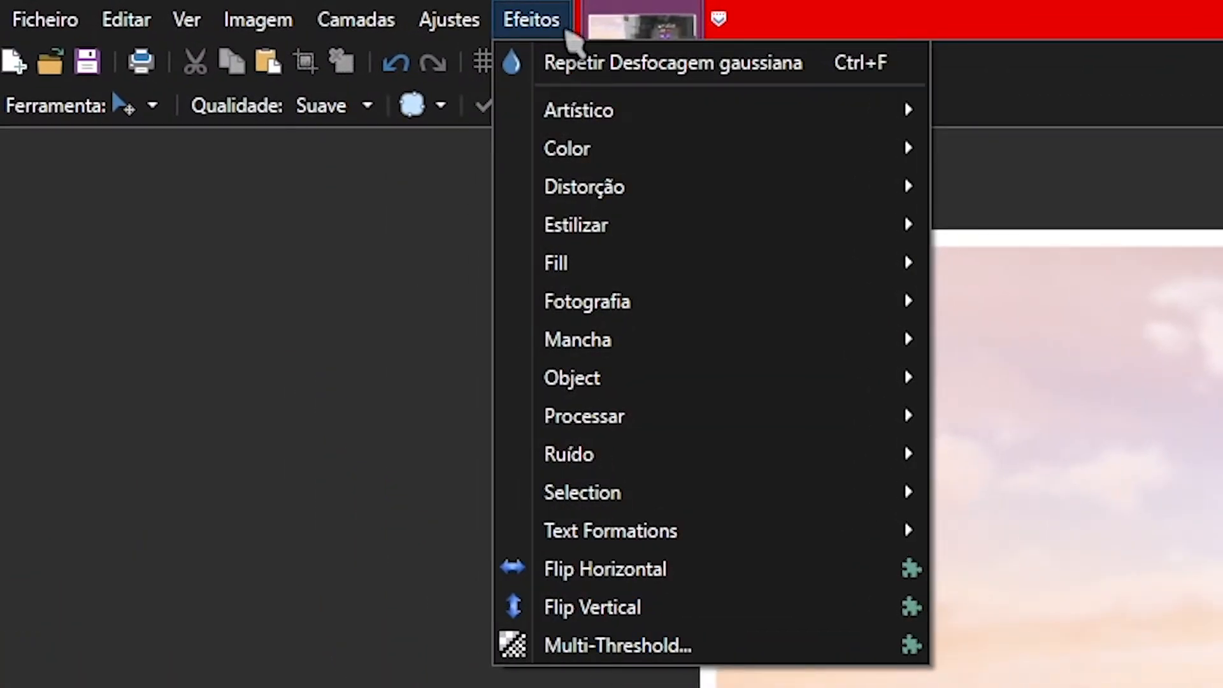
pyautogui.moveTo(647, 341)
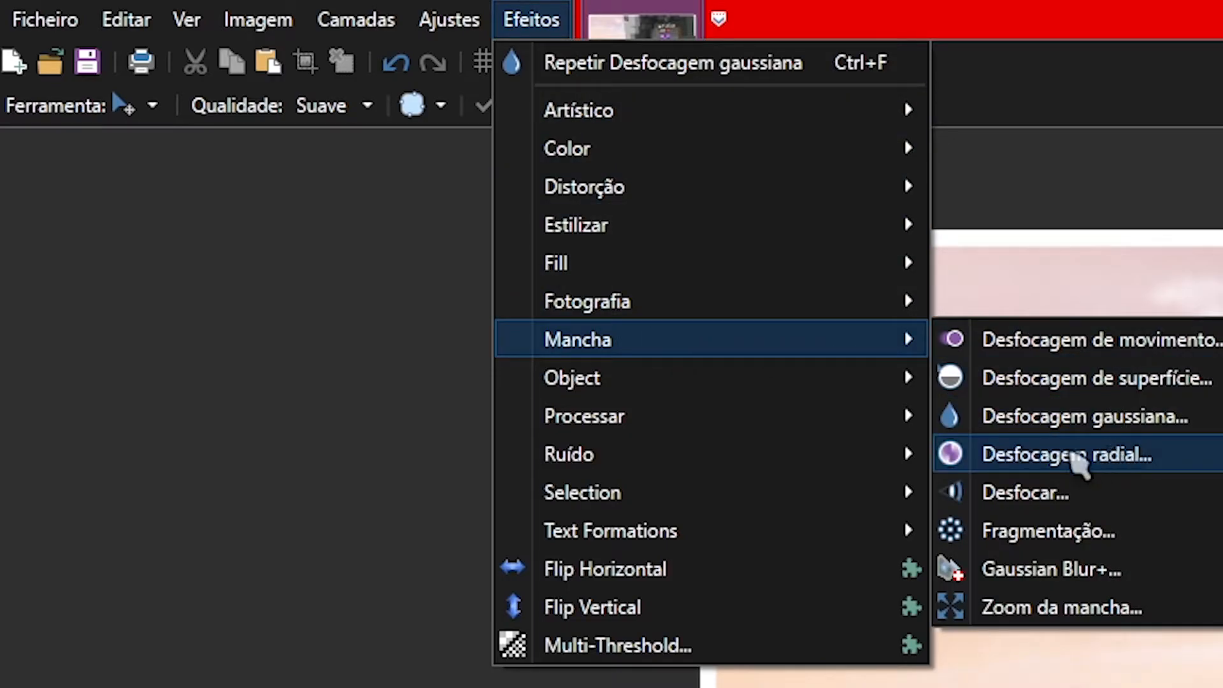
pyautogui.click(1075, 455)
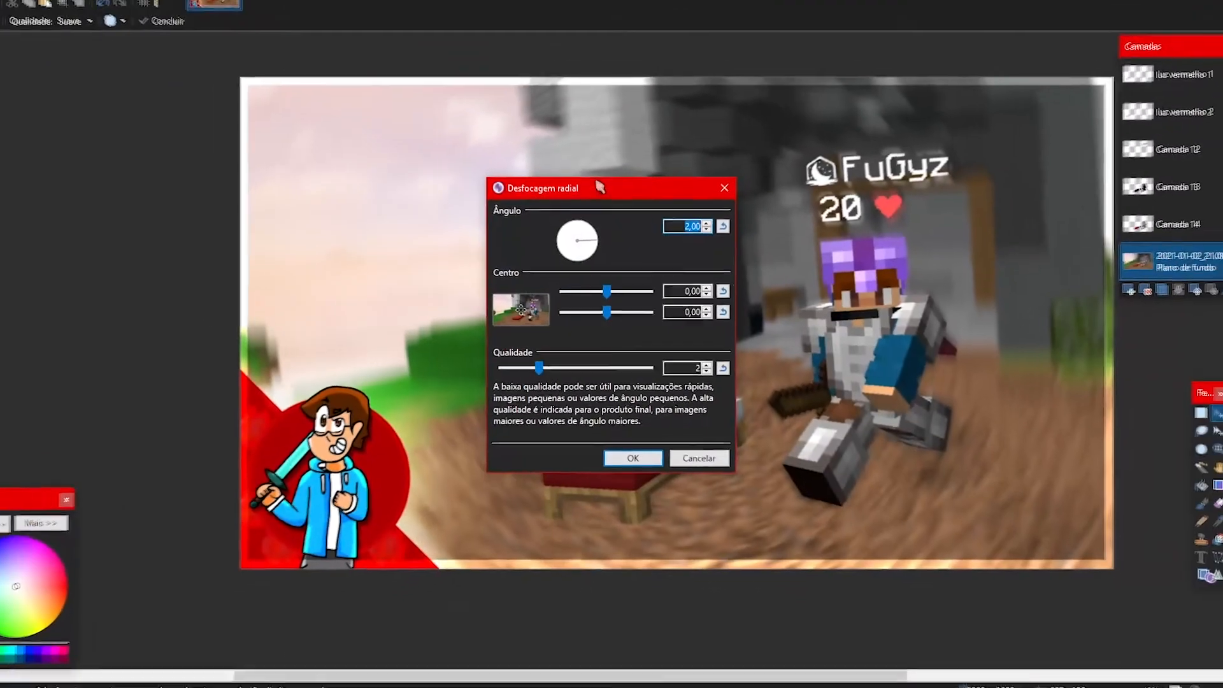
pyautogui.moveTo(620, 192); pyautogui.dragTo(373, 216)
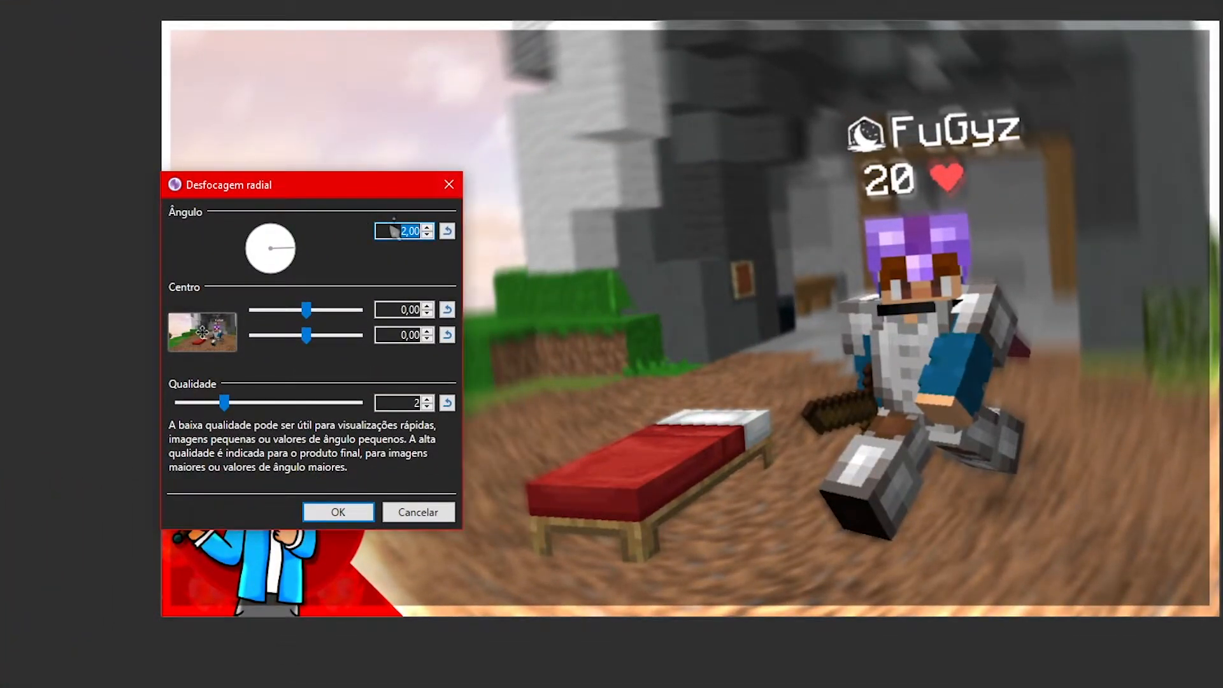
pyautogui.click(426, 235)
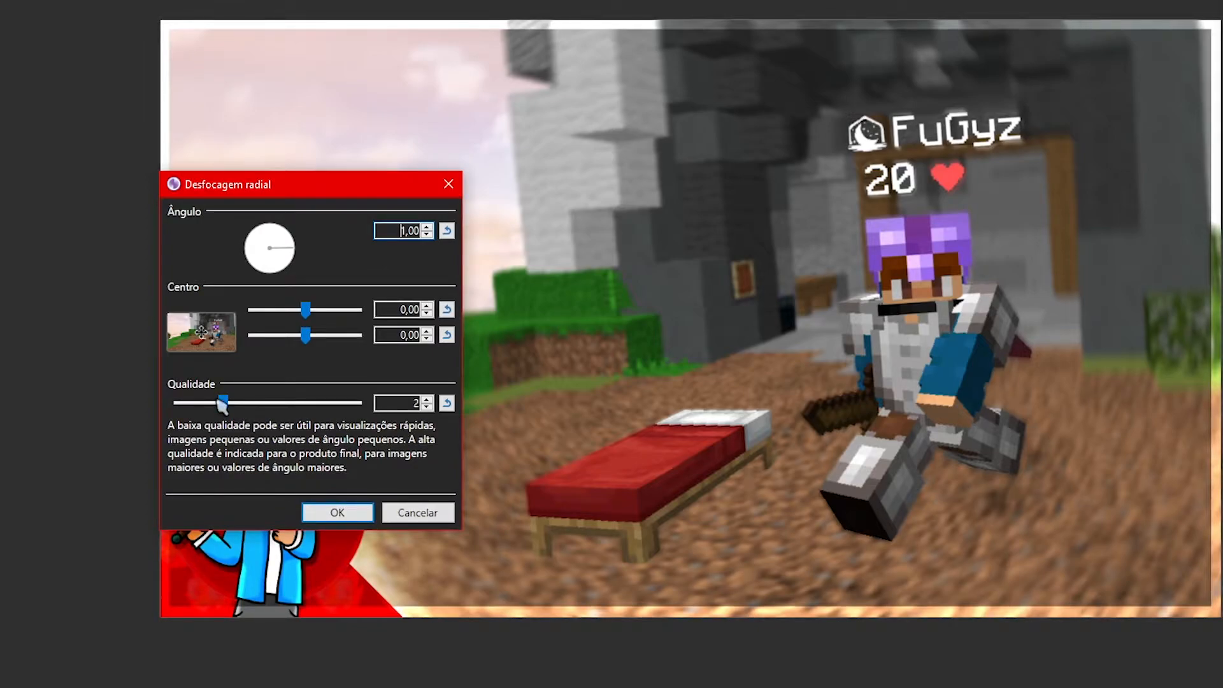
pyautogui.moveTo(224, 405); pyautogui.dragTo(426, 410)
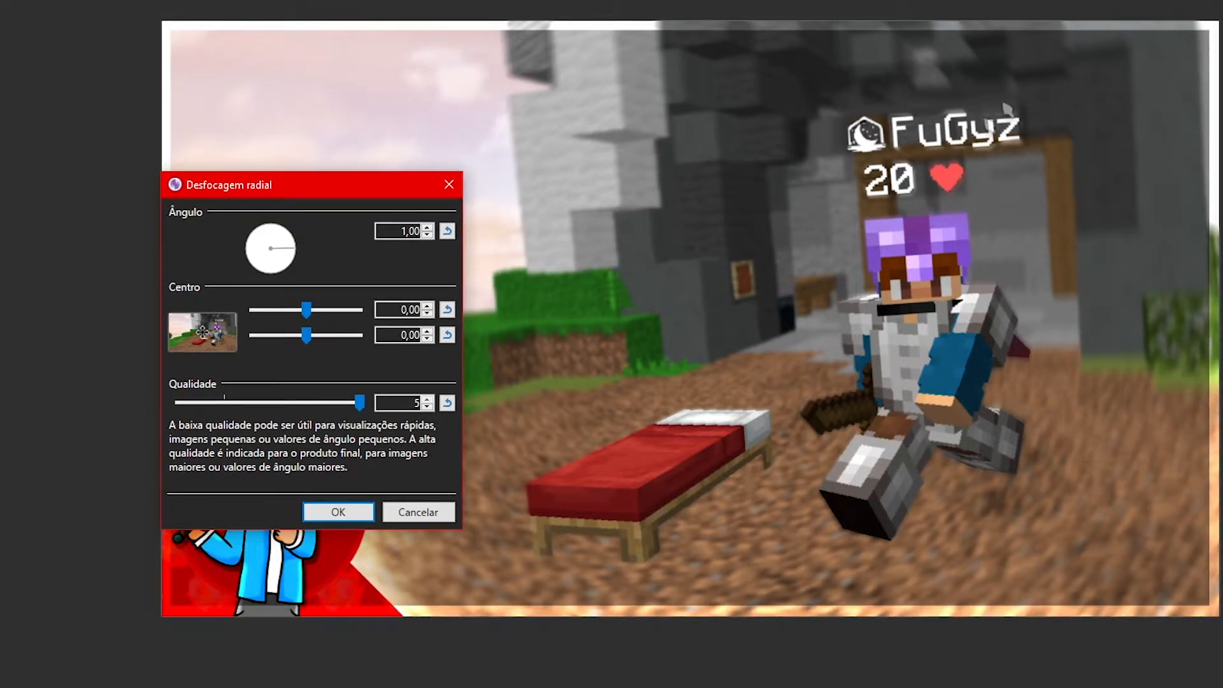
pyautogui.click(352, 513)
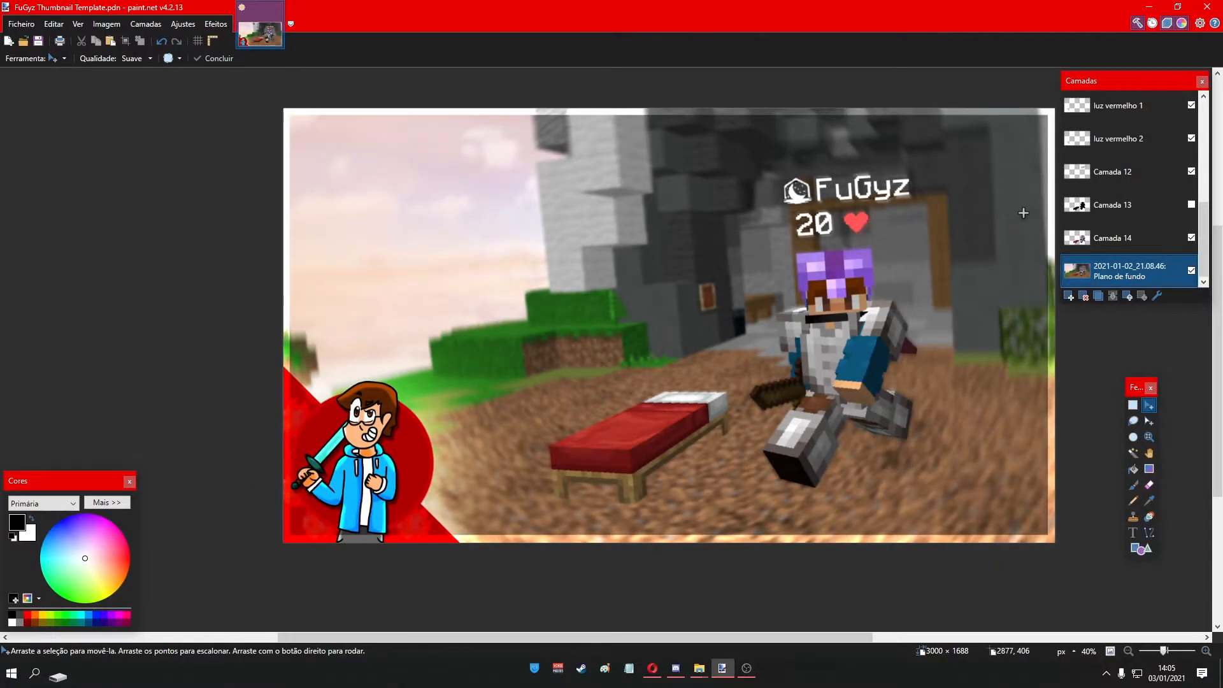
# - Start a Curves luminosity adjustment on the background layer and try raising the shadows while lowering the highlights
pyautogui.scroll(-4, 1023, 213)
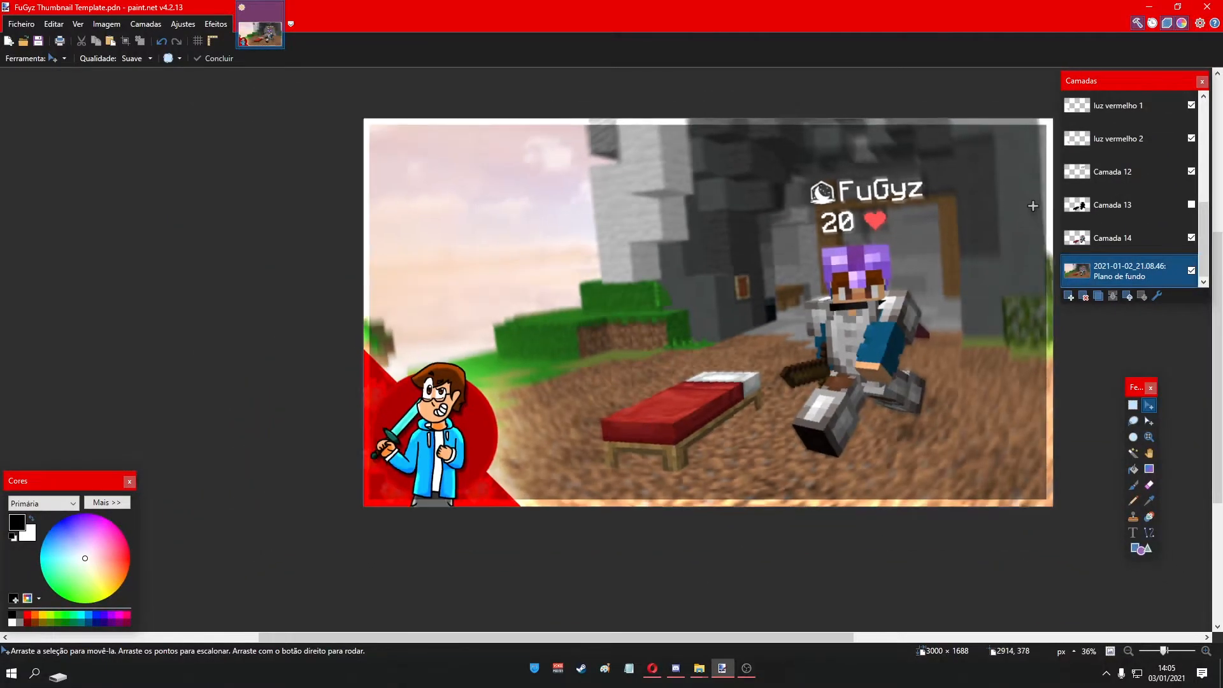
pyautogui.scroll(3, 1029, 210)
pyautogui.scroll(1, 1034, 207)
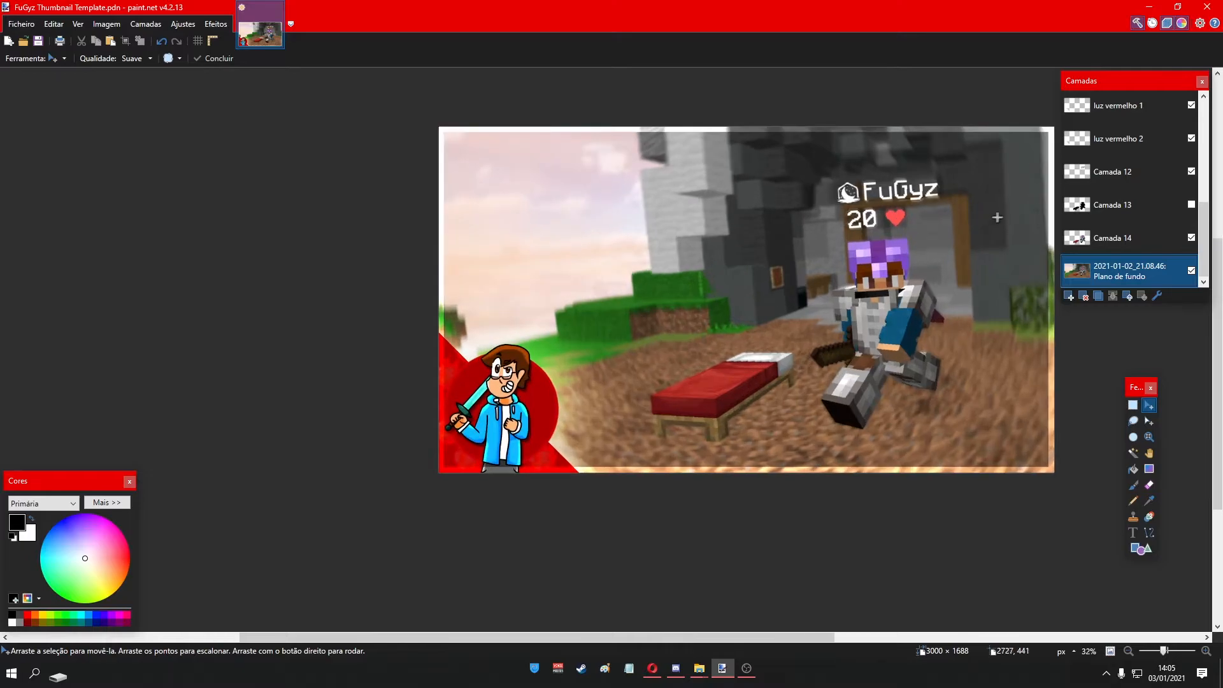
pyautogui.scroll(2, 998, 234)
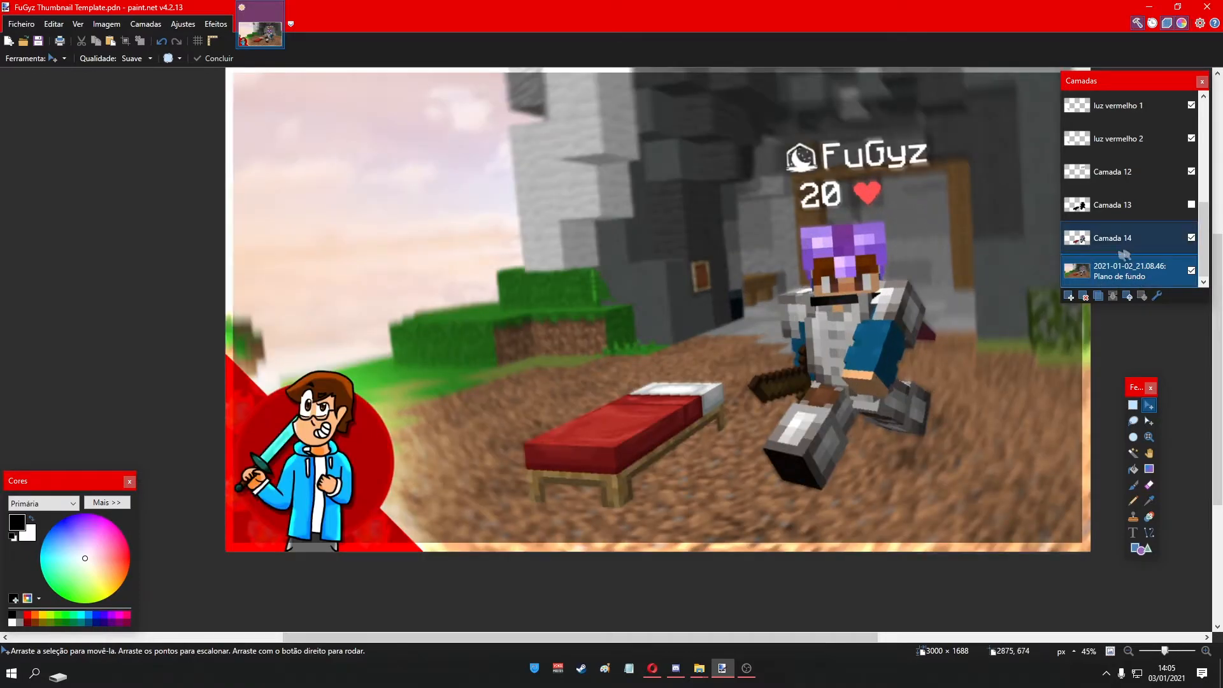
pyautogui.click(216, 23)
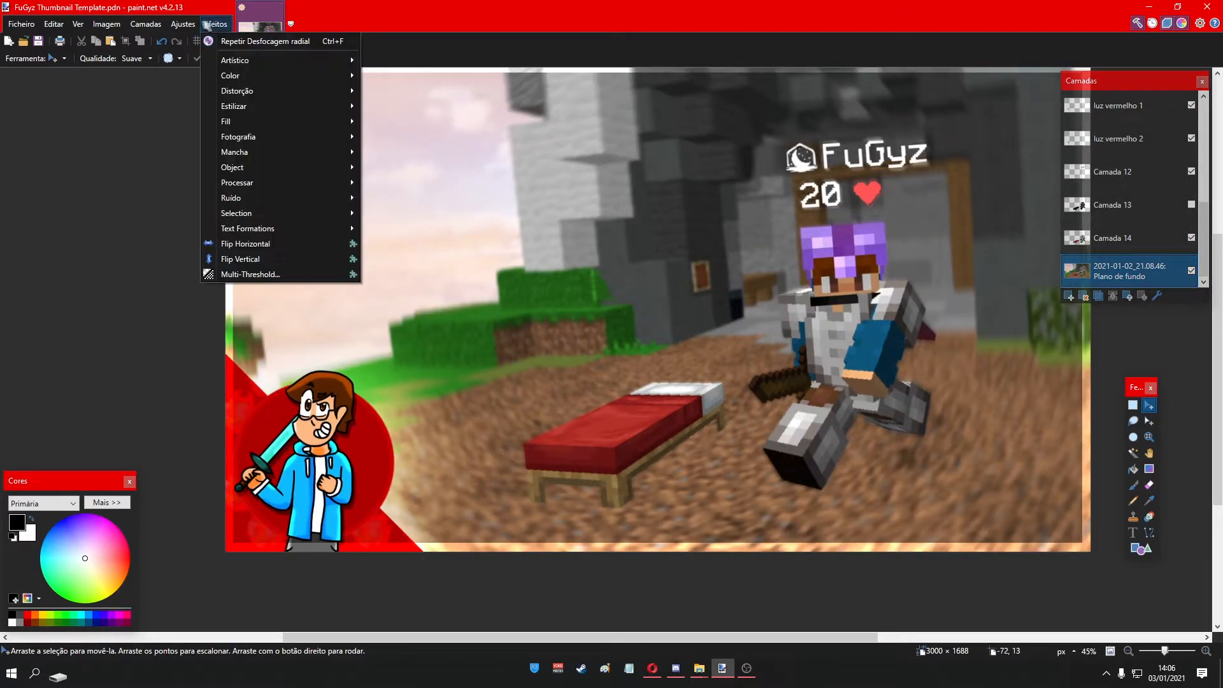
pyautogui.click(194, 24)
pyautogui.click(187, 27)
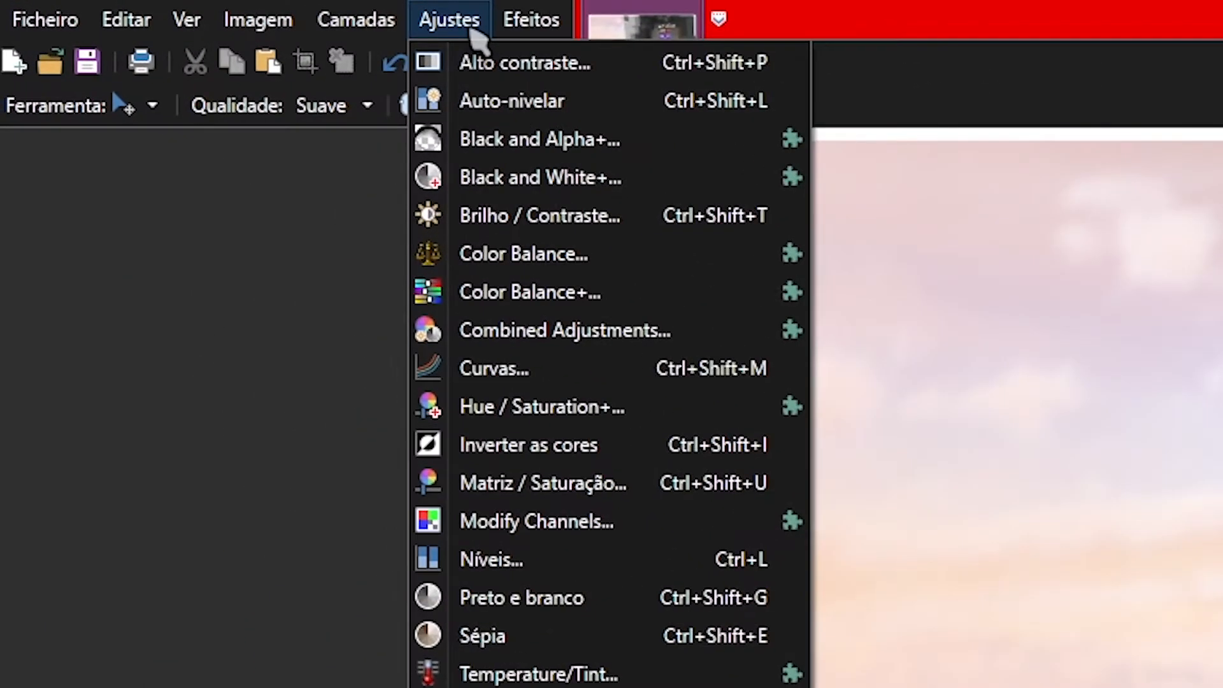
pyautogui.click(543, 376)
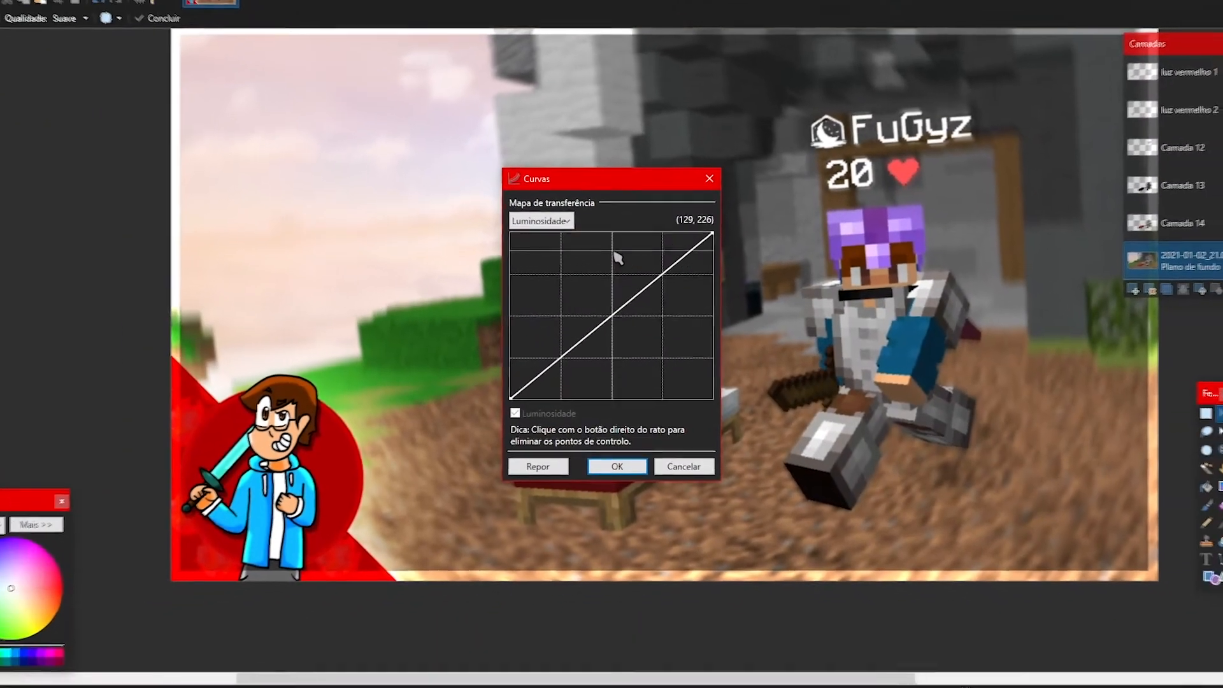
pyautogui.moveTo(617, 181); pyautogui.dragTo(140, 178)
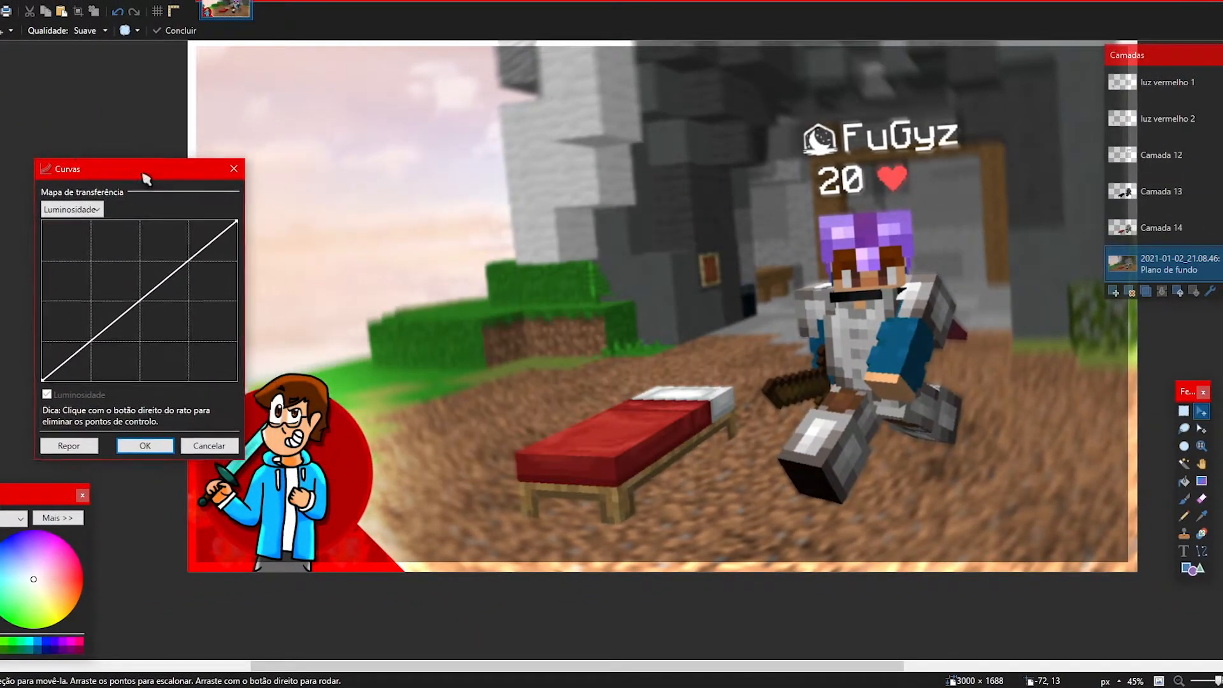
pyautogui.moveTo(90, 336); pyautogui.dragTo(80, 337)
pyautogui.moveTo(182, 257); pyautogui.dragTo(192, 278)
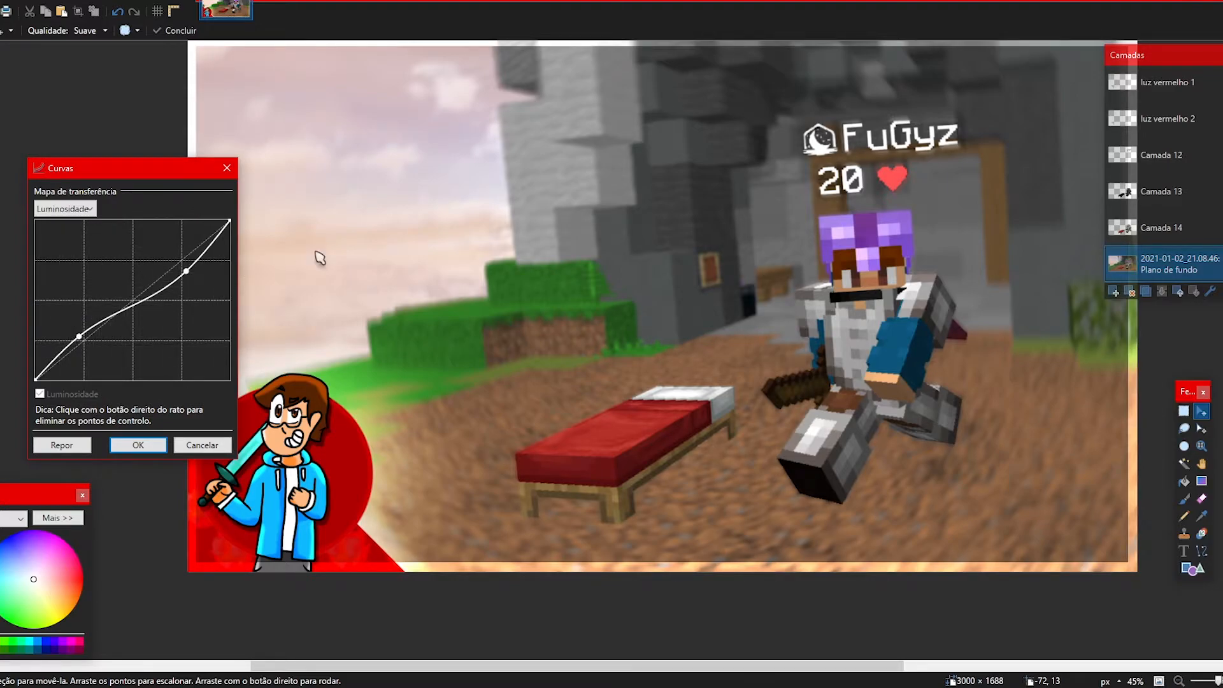
pyautogui.moveTo(79, 337); pyautogui.dragTo(76, 334)
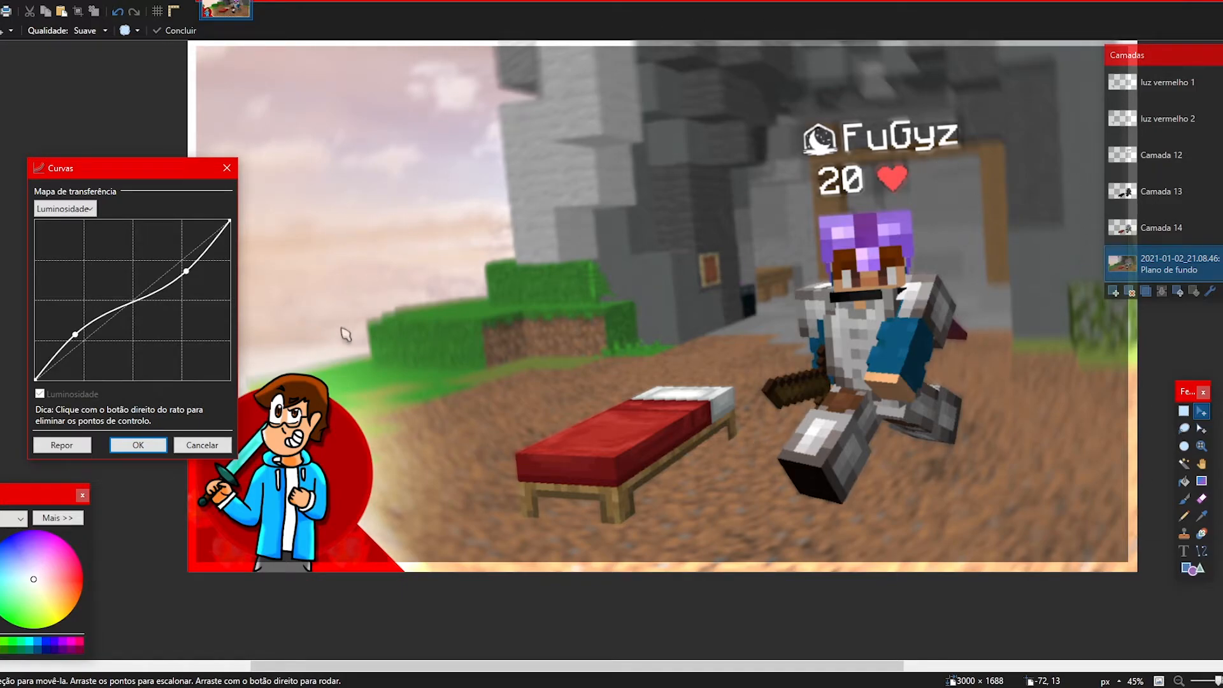
# - Reshape the luminosity curve into an S with raised highlights and lowered shadows, and apply it to the background layer
pyautogui.moveTo(186, 271)
pyautogui.mouseDown()
pyautogui.moveTo(175, 275)
pyautogui.moveTo(186, 267)
pyautogui.moveTo(173, 254)
pyautogui.mouseUp()
pyautogui.moveTo(76, 333)
pyautogui.mouseDown()
pyautogui.moveTo(96, 344)
pyautogui.moveTo(97, 367)
pyautogui.moveTo(91, 346)
pyautogui.mouseUp()
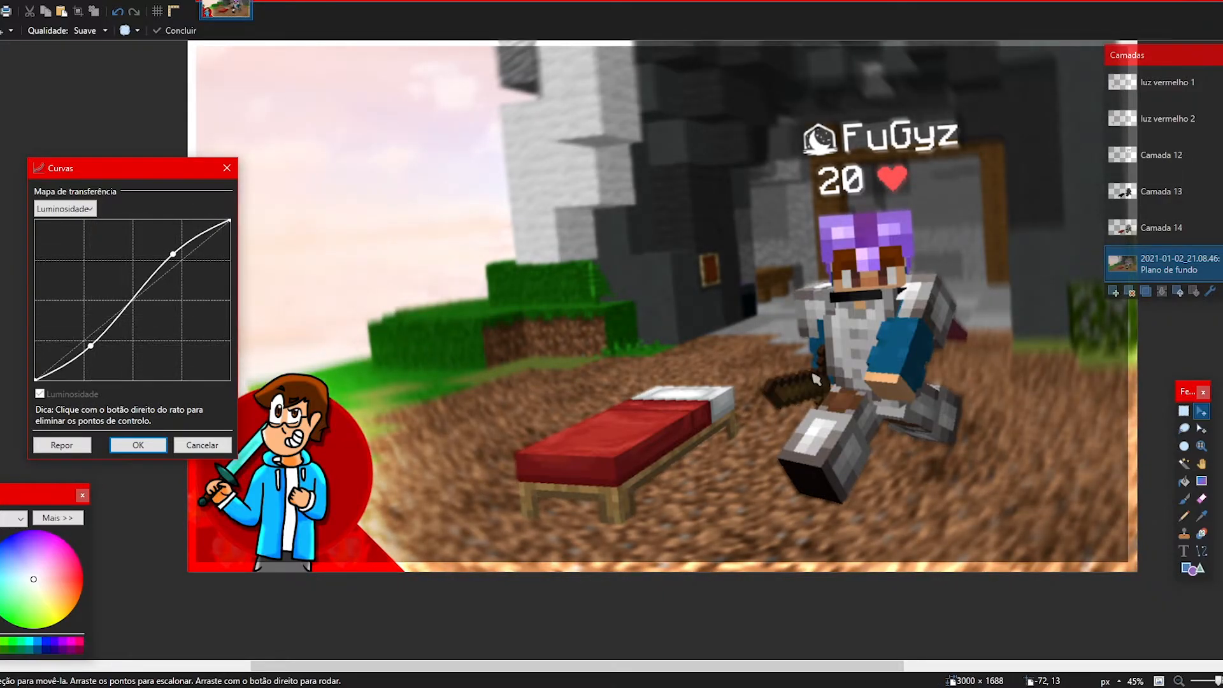
pyautogui.click(138, 444)
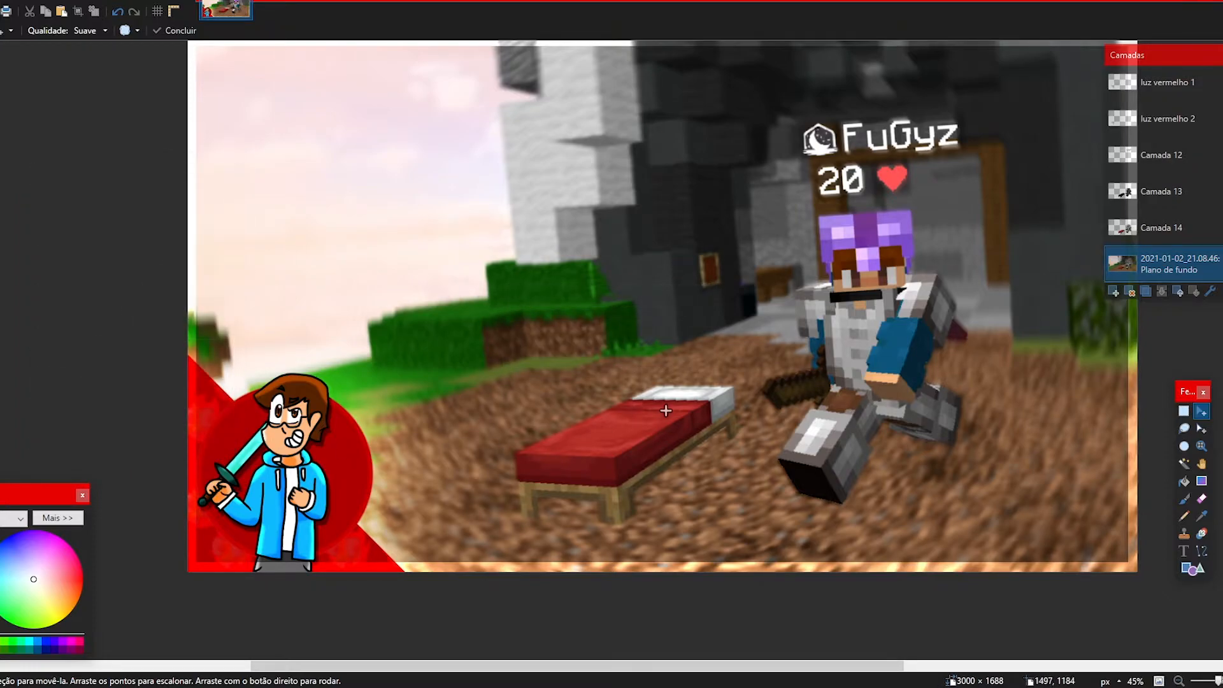
pyautogui.scroll(-2, 701, 390)
pyautogui.scroll(1, 728, 369)
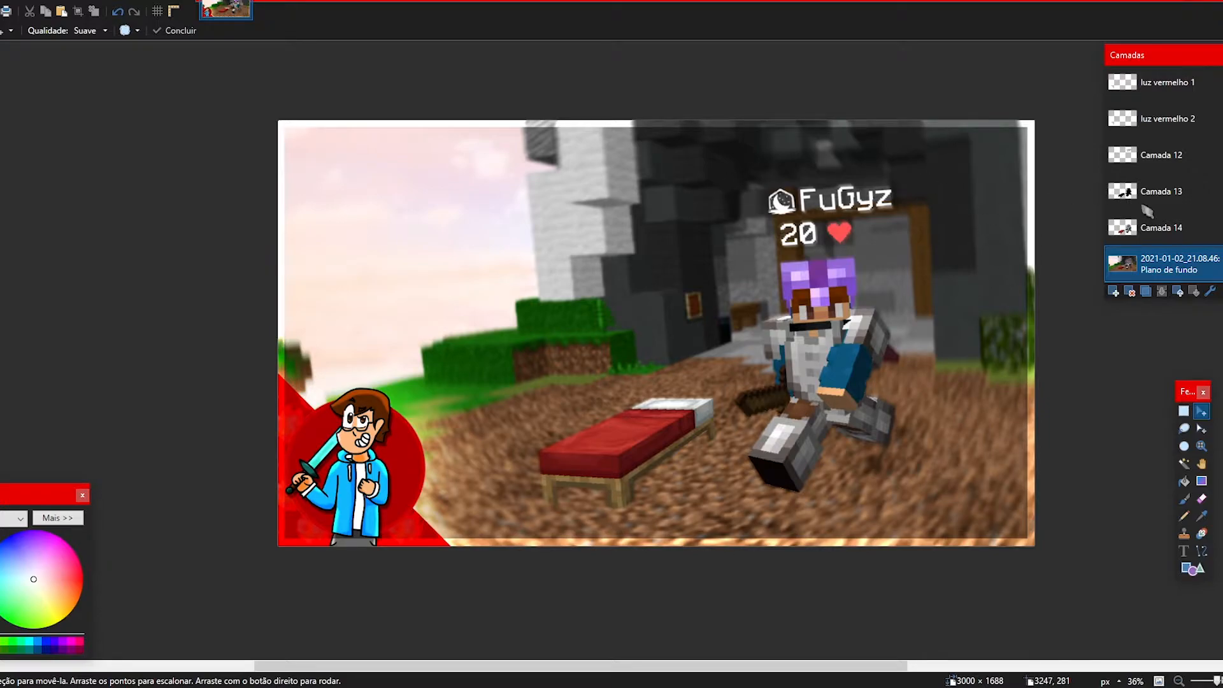
# - Duplicate the black silhouette layer Camada 13, keeping the copy visible and the original hidden
pyautogui.click(1163, 223)
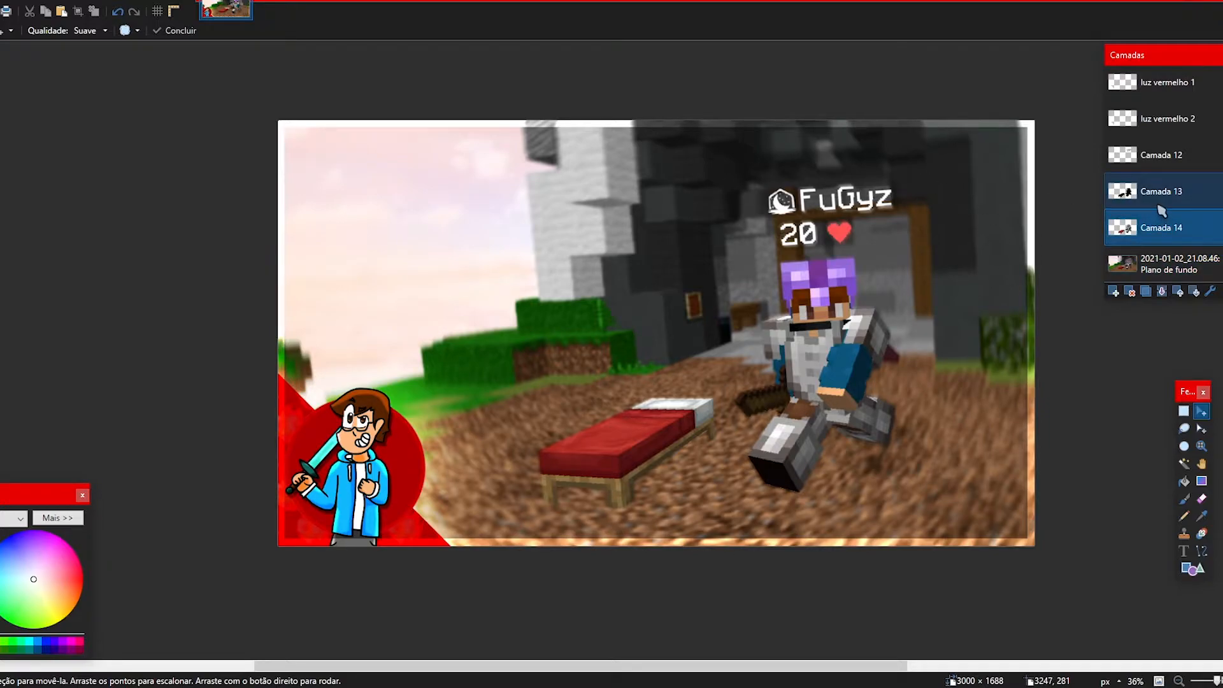
pyautogui.click(1162, 195)
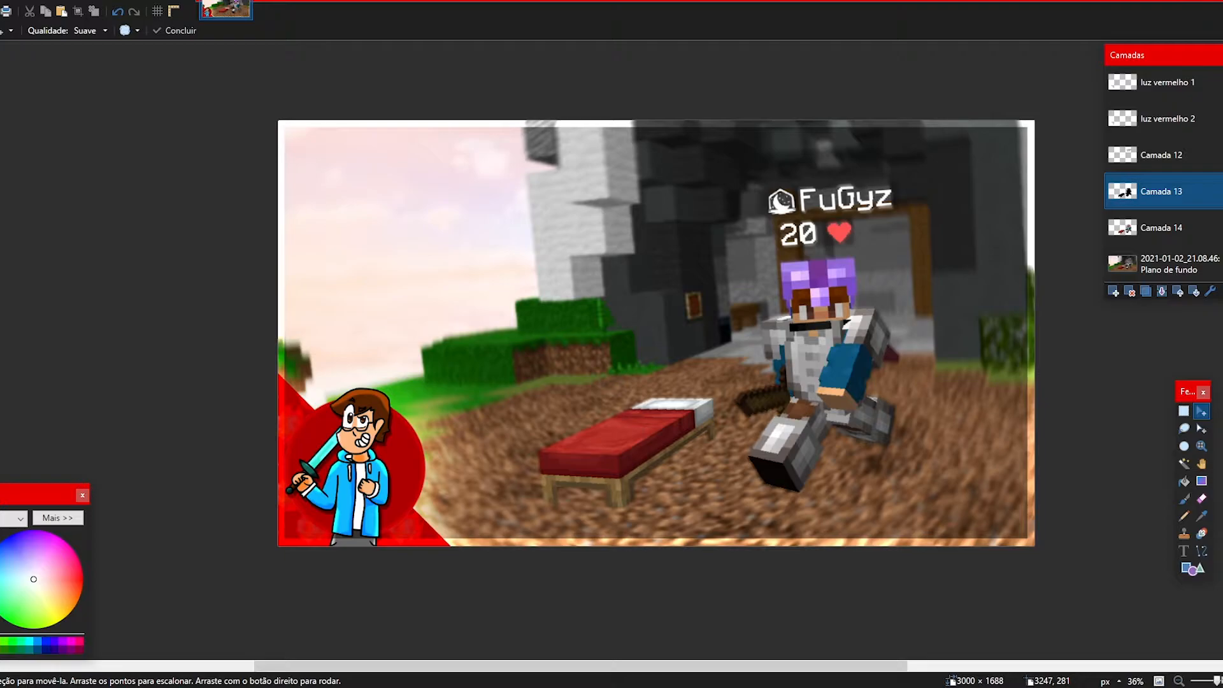
pyautogui.click(1221, 191)
pyautogui.click(1146, 291)
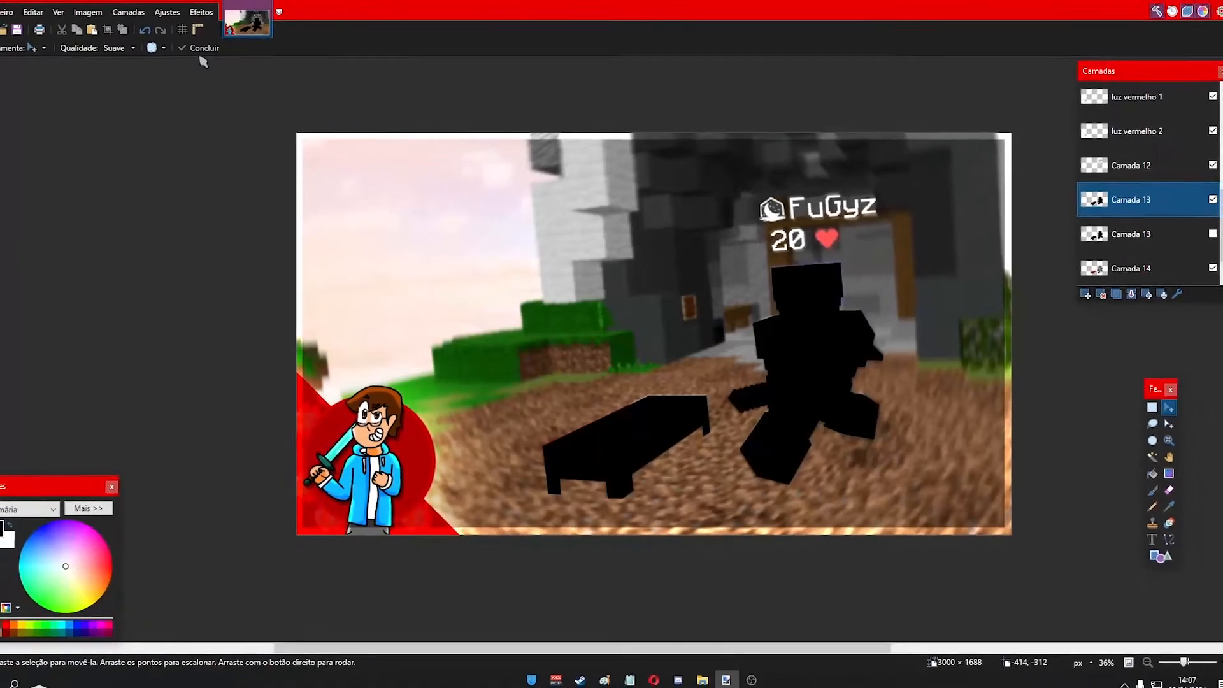
# - Turn the copied silhouette layer white with a Hue/Saturation adjustment, setting the lightness (Claridade) to 100
pyautogui.click(159, 6)
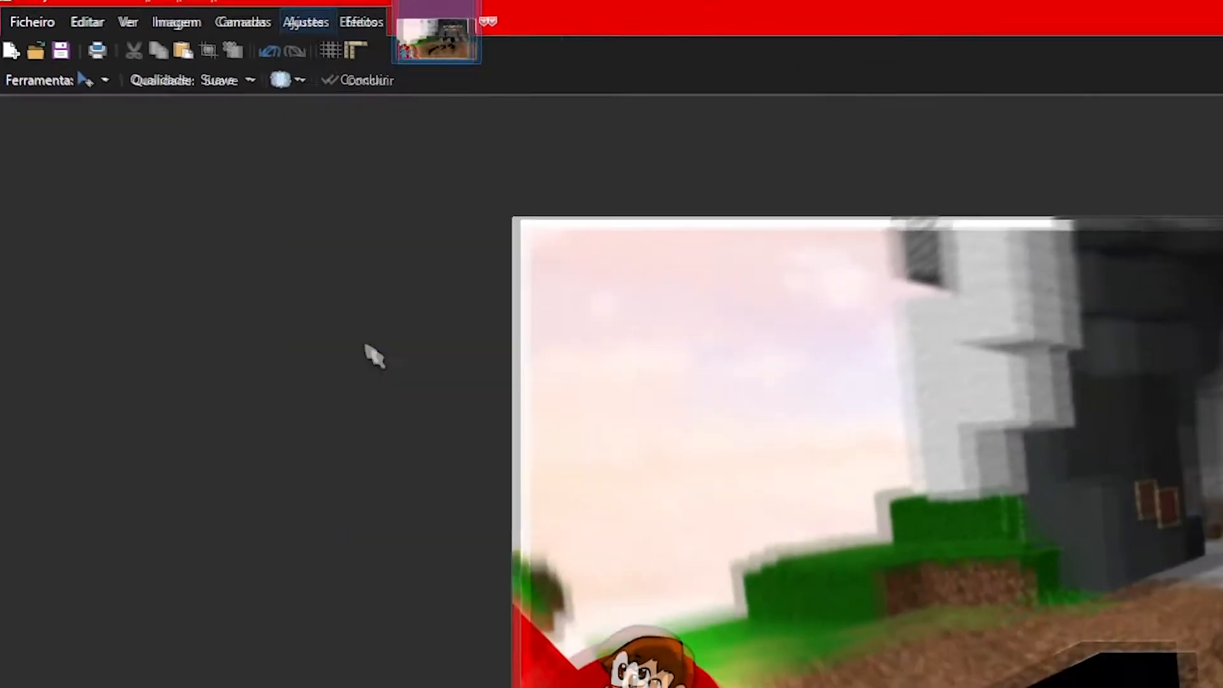
pyautogui.click(543, 488)
pyautogui.moveTo(567, 276); pyautogui.dragTo(169, 242)
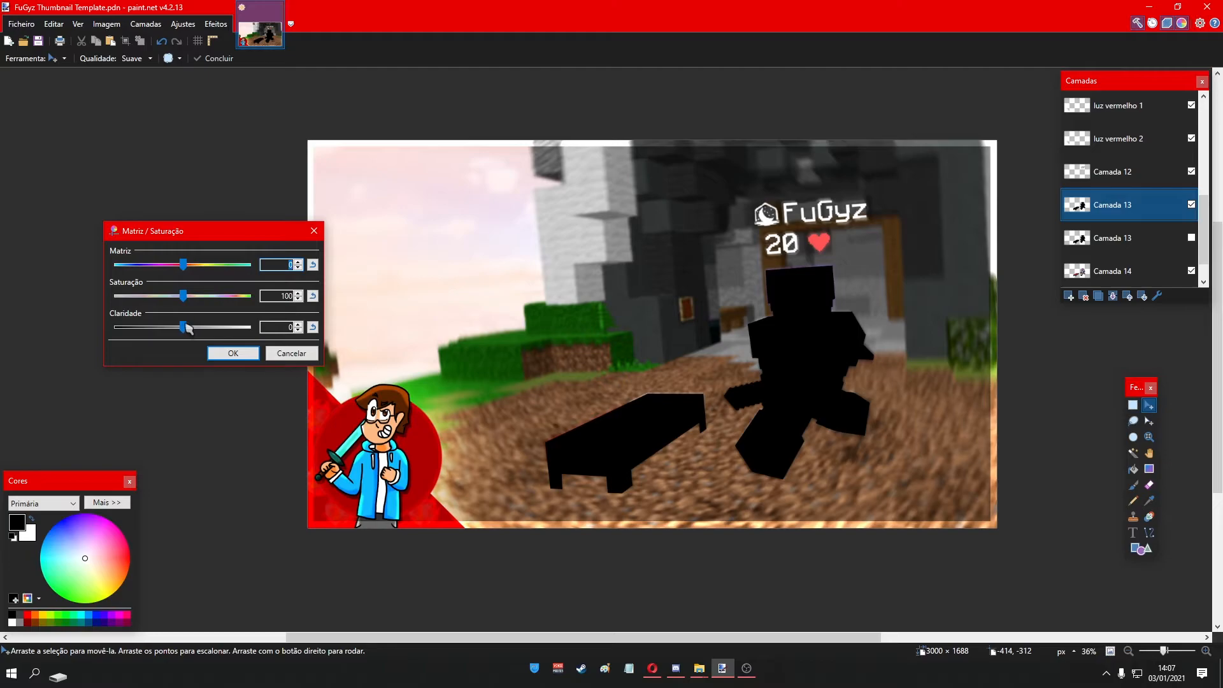
pyautogui.moveTo(185, 331); pyautogui.dragTo(301, 315)
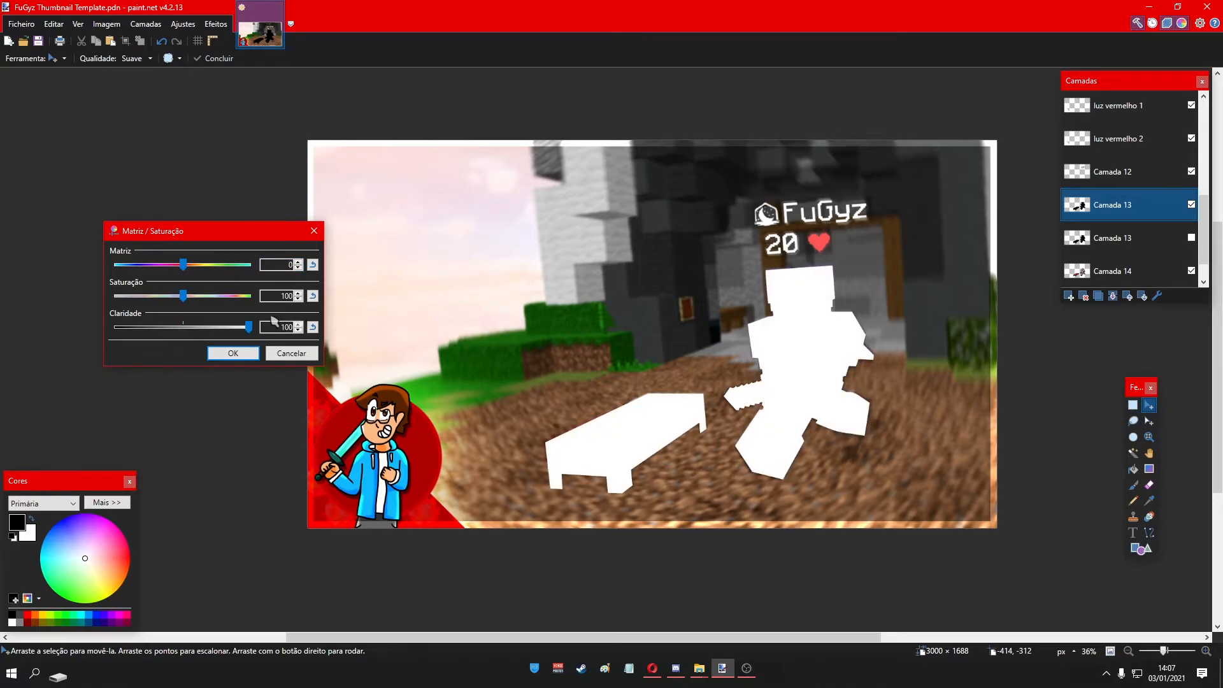
pyautogui.click(233, 353)
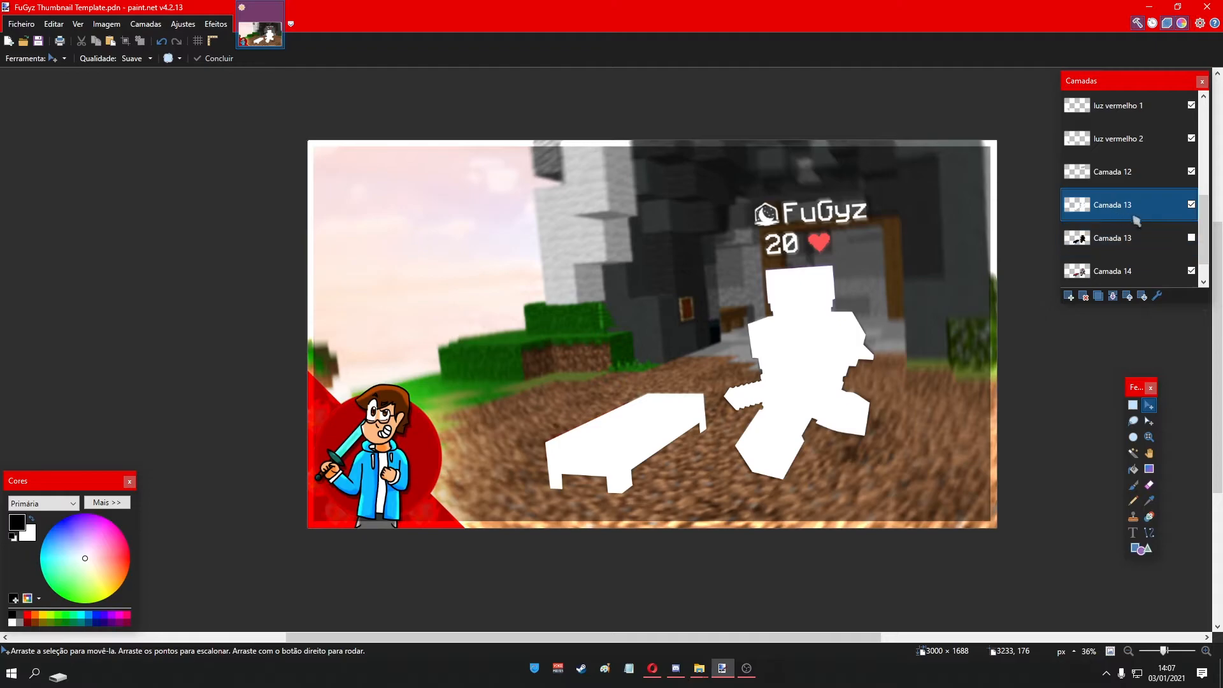
# - Set the white silhouette layer's blend mode to Overlay (Sobreposição) in its layer properties
pyautogui.click(1163, 296)
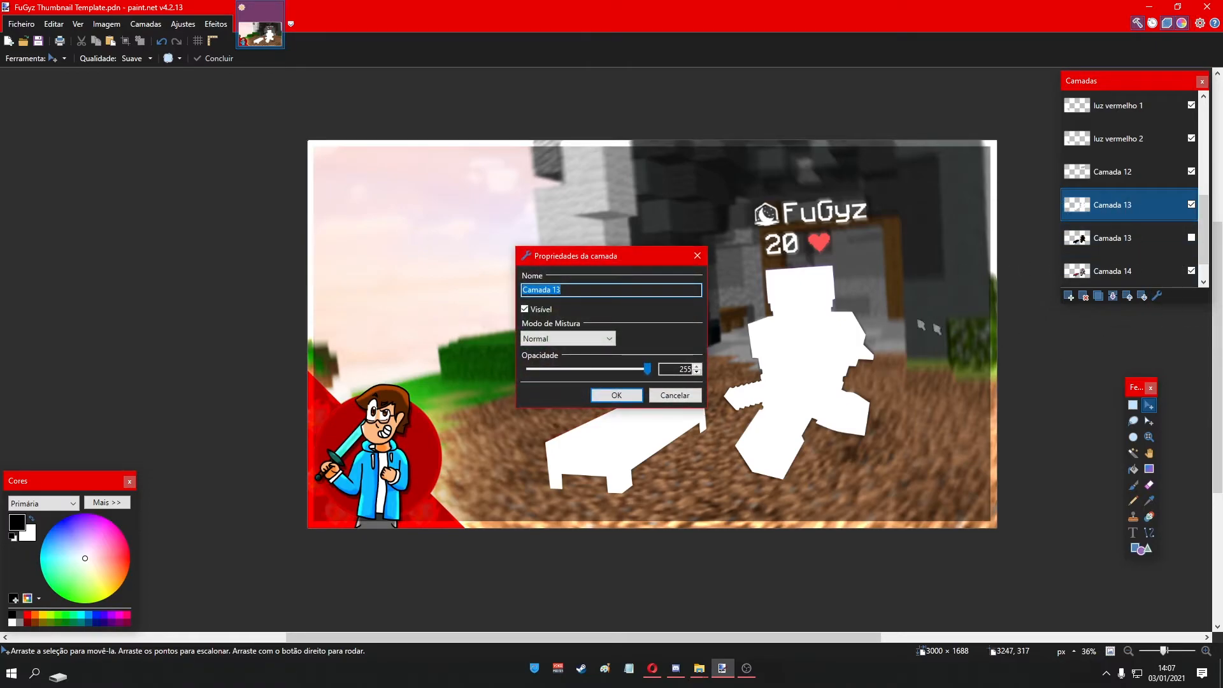
pyautogui.moveTo(635, 266); pyautogui.dragTo(197, 204)
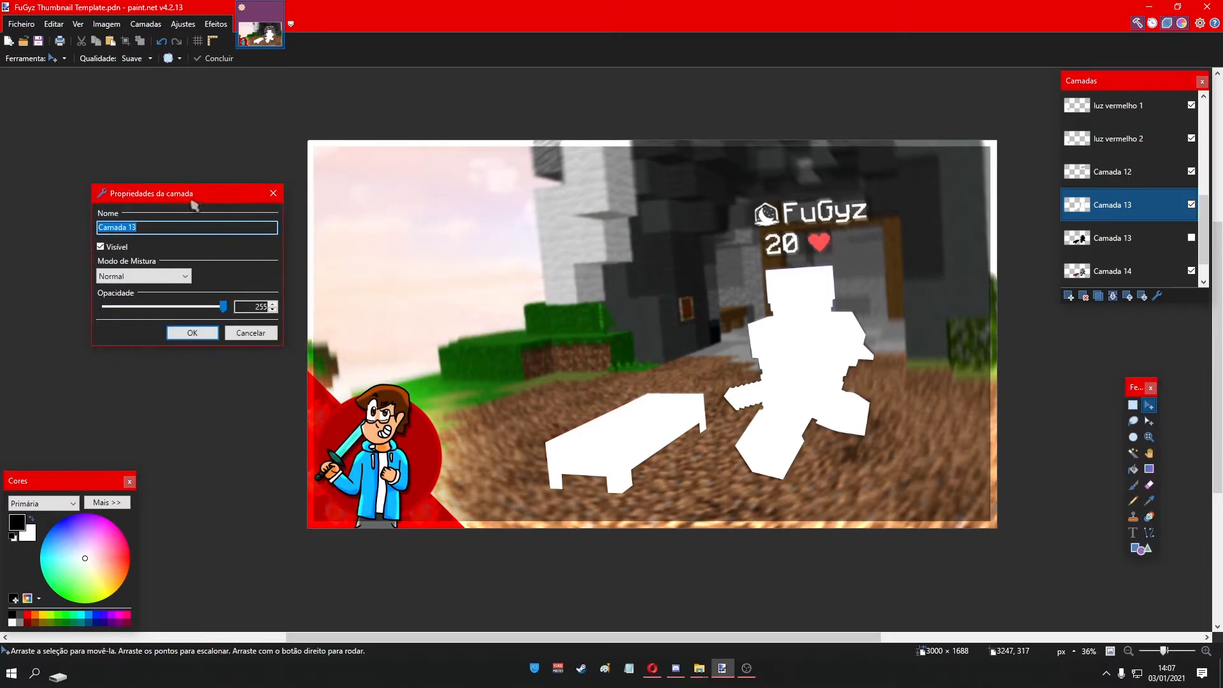
pyautogui.click(132, 226)
pyautogui.click(101, 247)
pyautogui.click(100, 247)
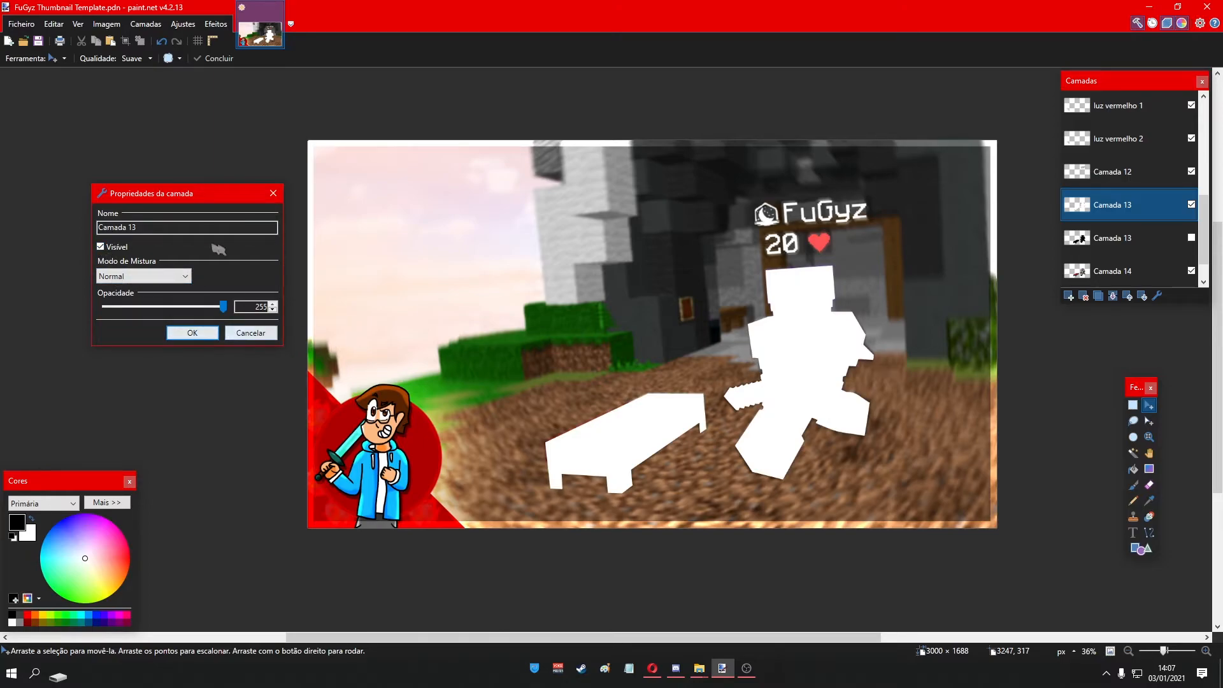
pyautogui.click(131, 276)
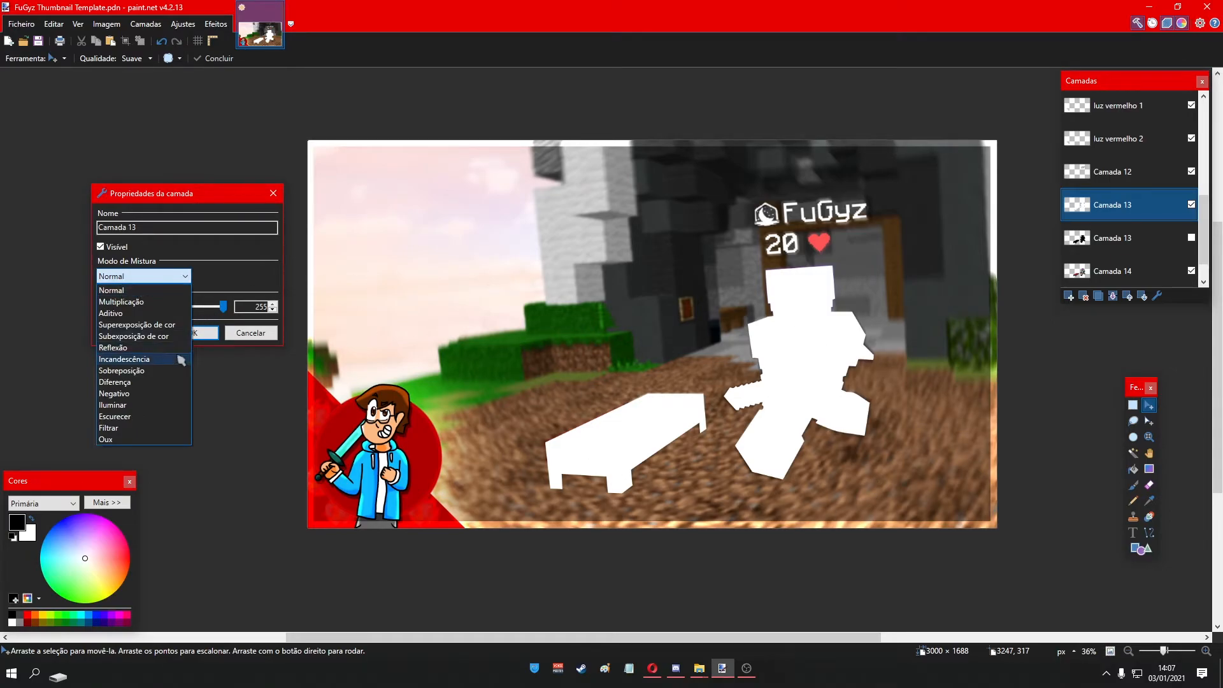
pyautogui.click(155, 371)
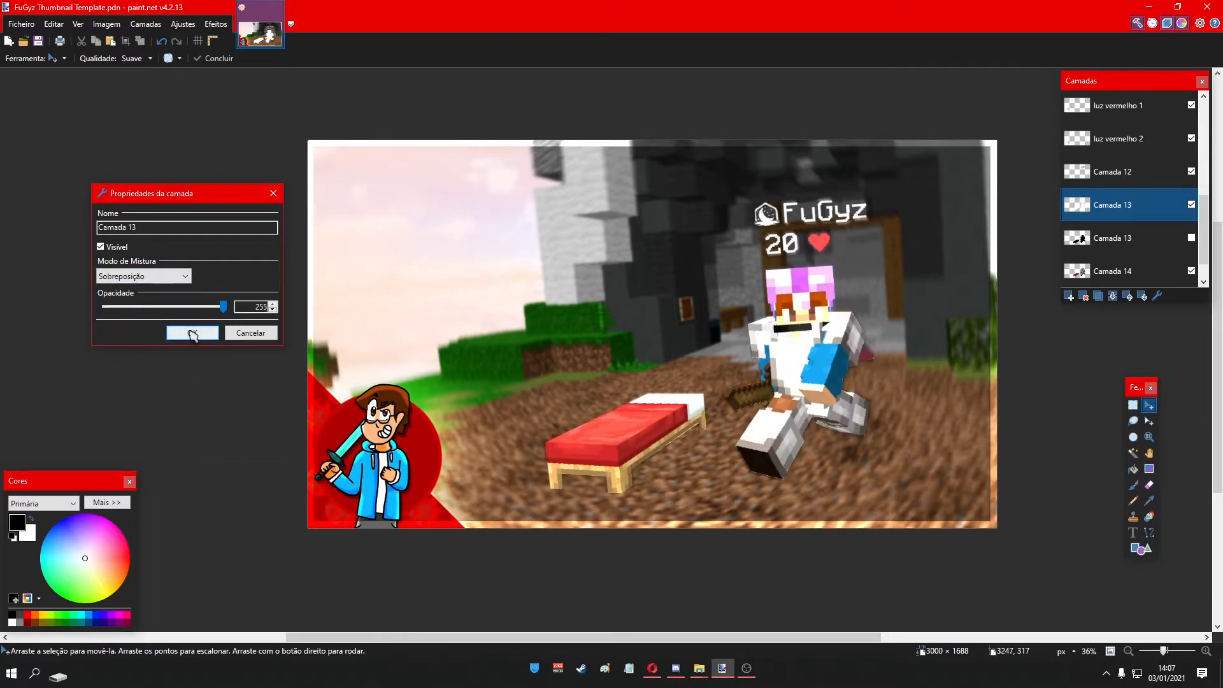
pyautogui.click(192, 333)
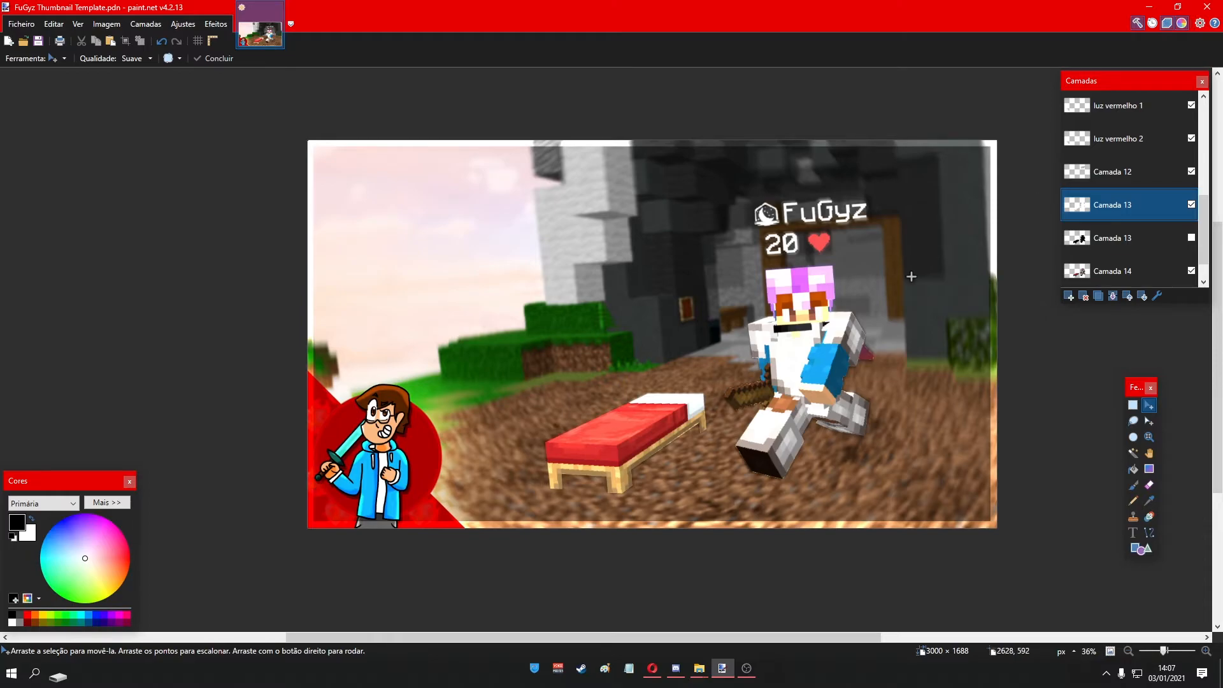
# - Lower the opacity of the white overlay silhouette layer to 57
pyautogui.click(1157, 296)
pyautogui.moveTo(661, 255); pyautogui.dragTo(1127, 267)
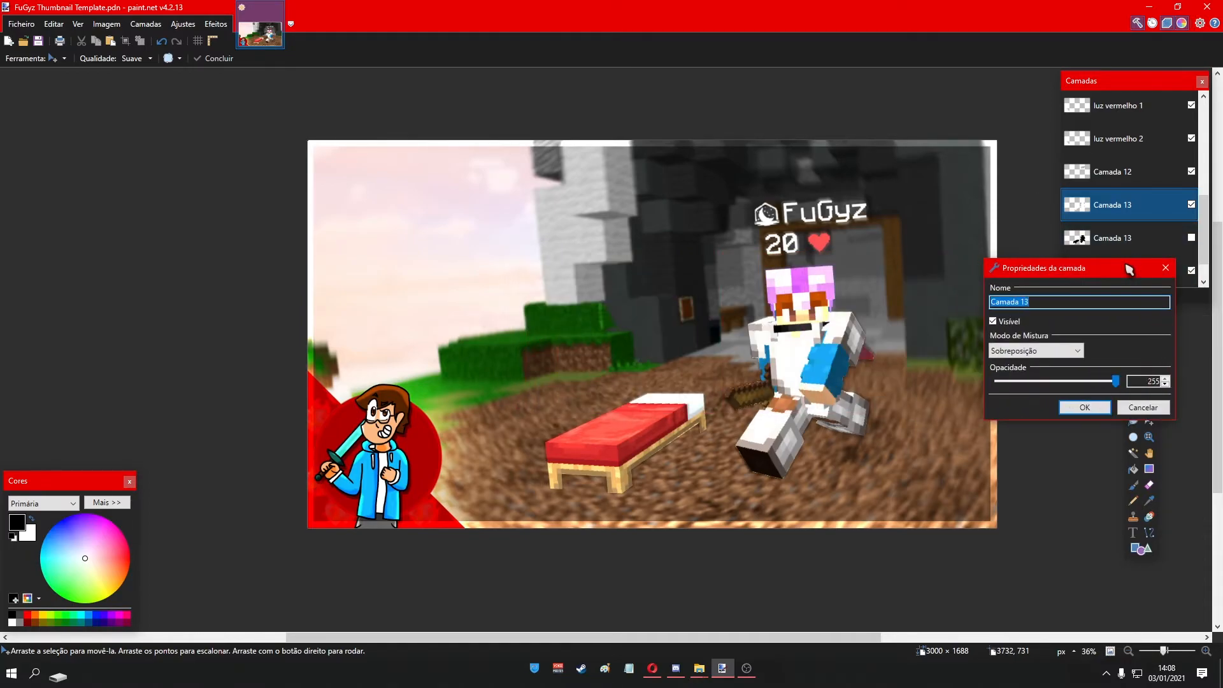
pyautogui.click(1115, 386)
pyautogui.moveTo(1081, 384); pyautogui.dragTo(1020, 368)
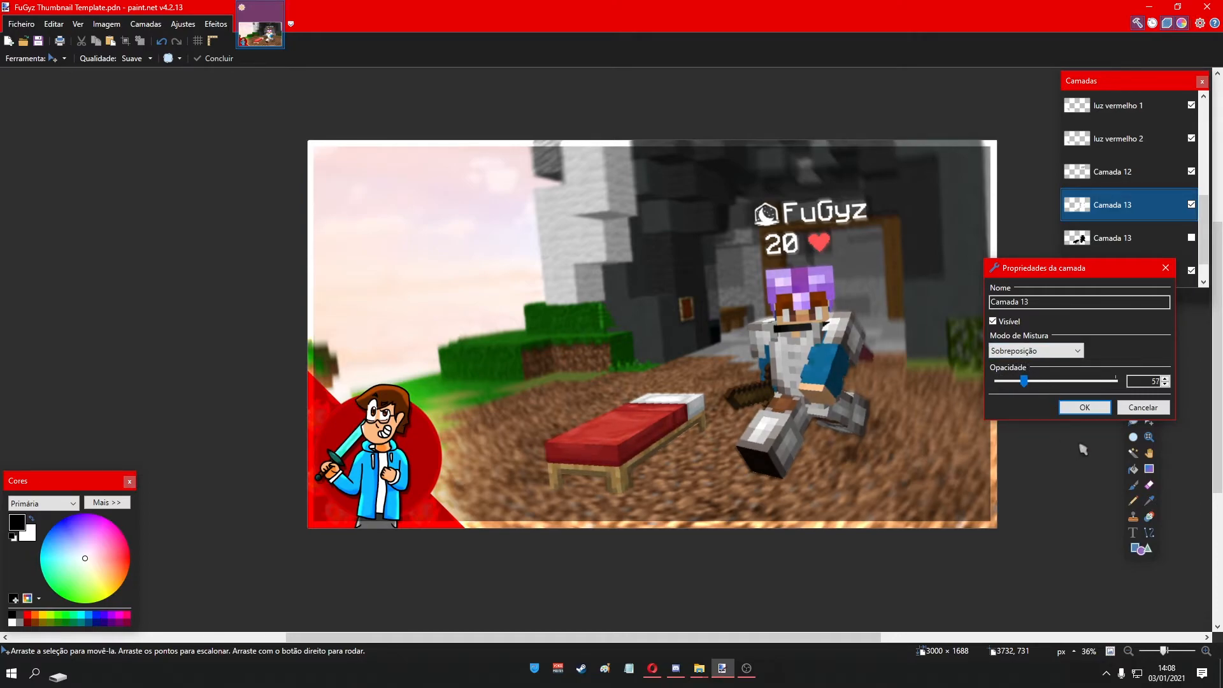
pyautogui.click(1085, 407)
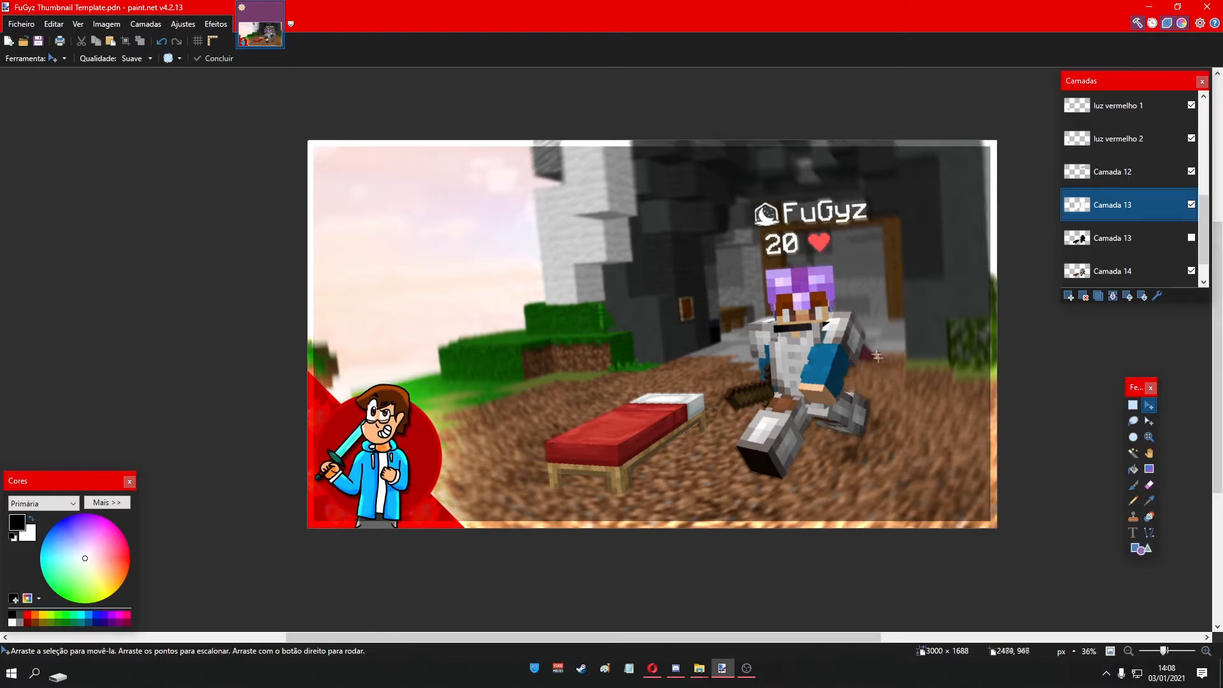
pyautogui.click(58, 58)
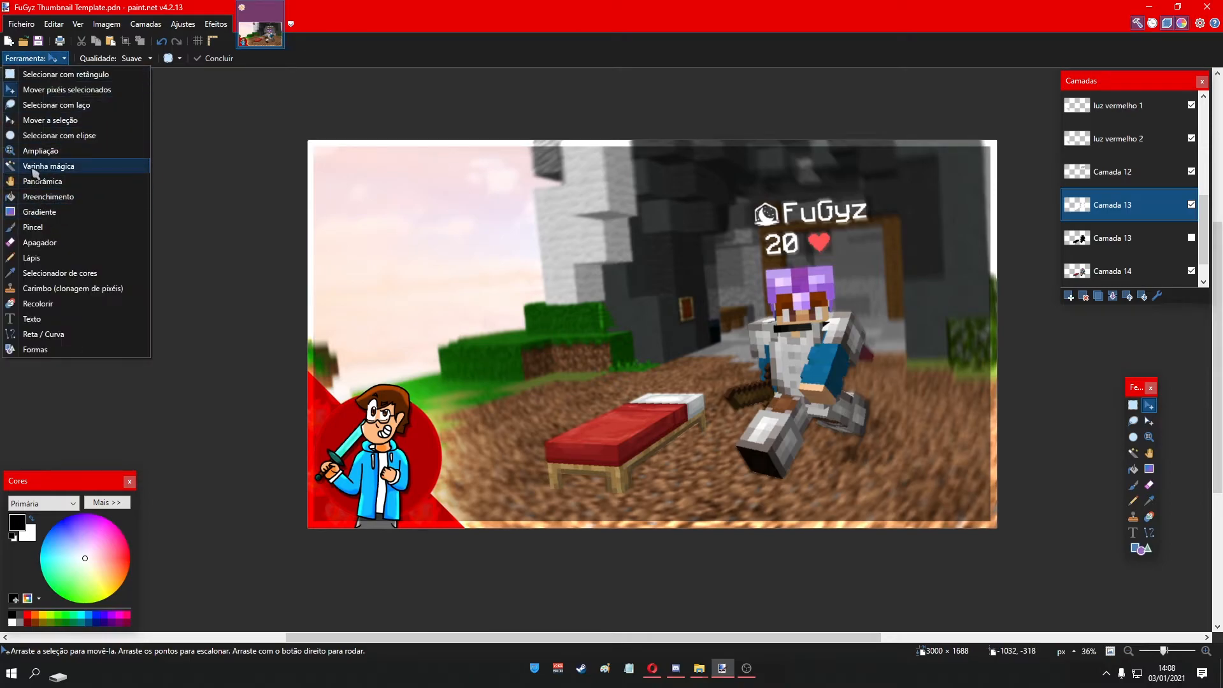
pyautogui.click(34, 226)
pyautogui.click(187, 58)
pyautogui.click(178, 228)
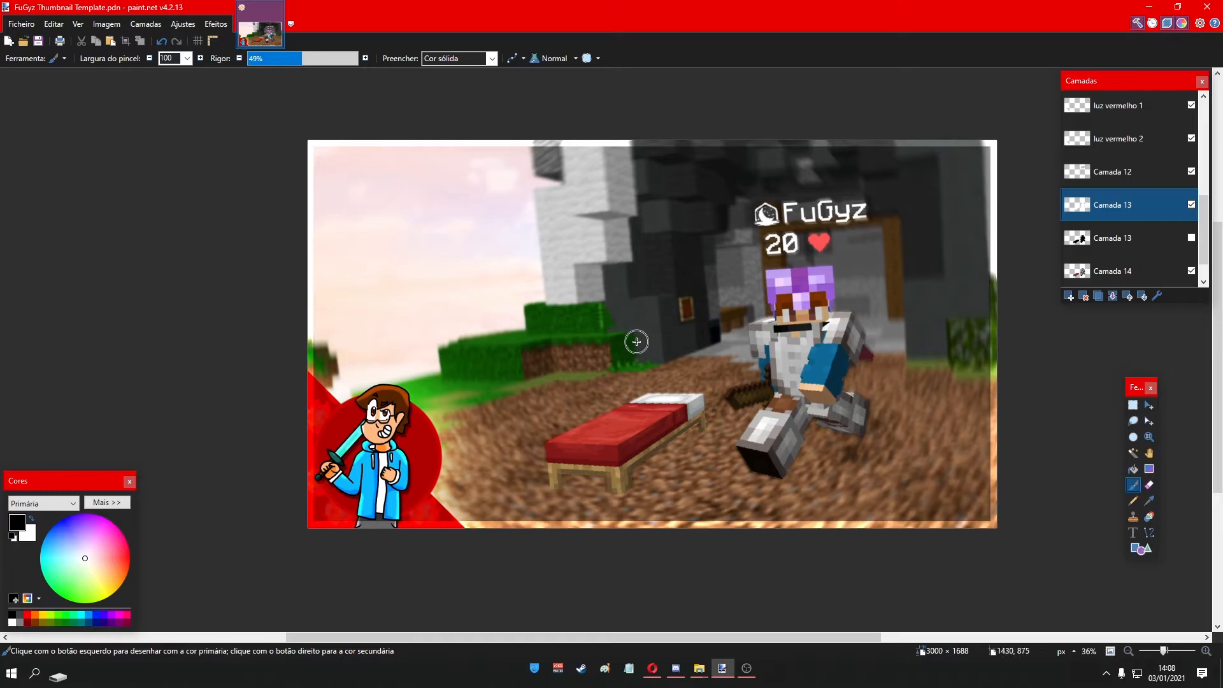
# - Magic-wand the empty area of the hidden black silhouette layer and invert the selection to isolate the bed and character
pyautogui.click(1154, 246)
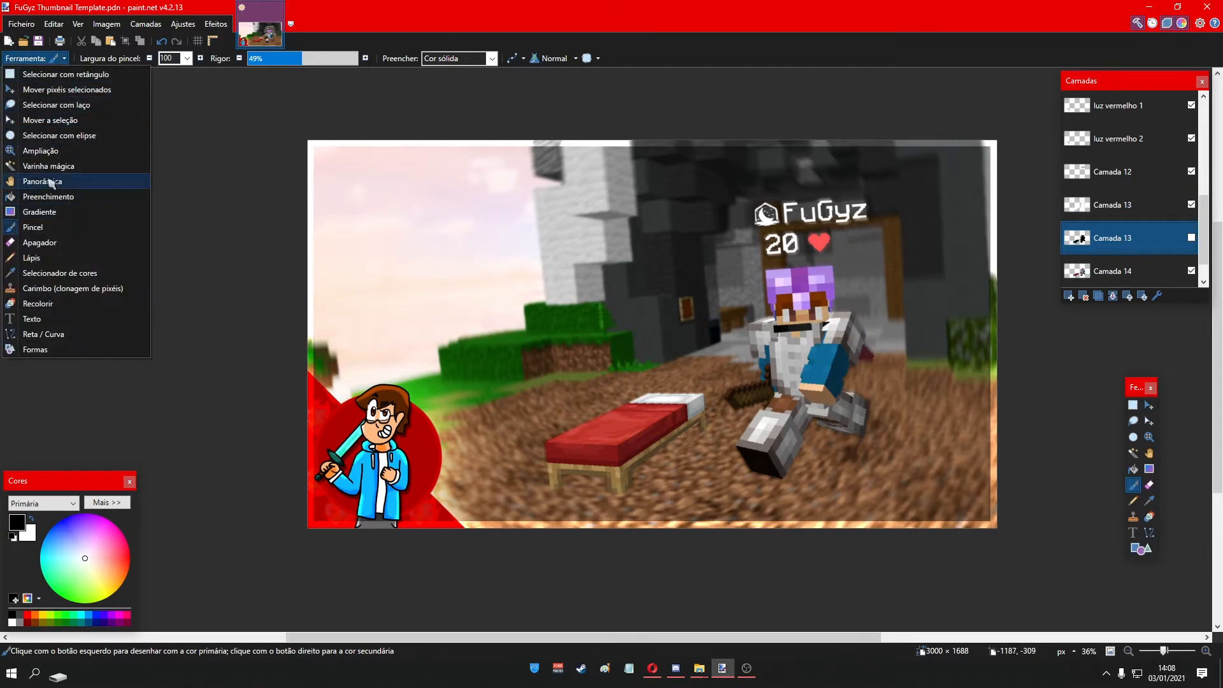
pyautogui.click(49, 165)
pyautogui.click(520, 252)
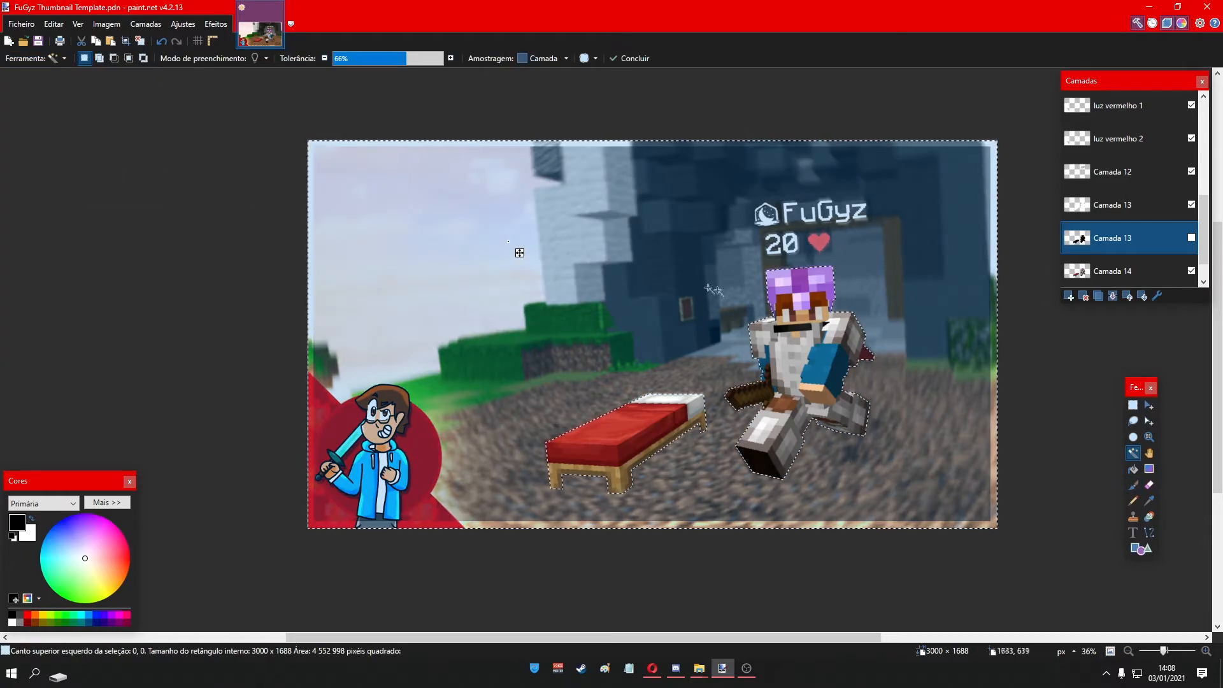
pyautogui.click(1191, 238)
pyautogui.click(1191, 237)
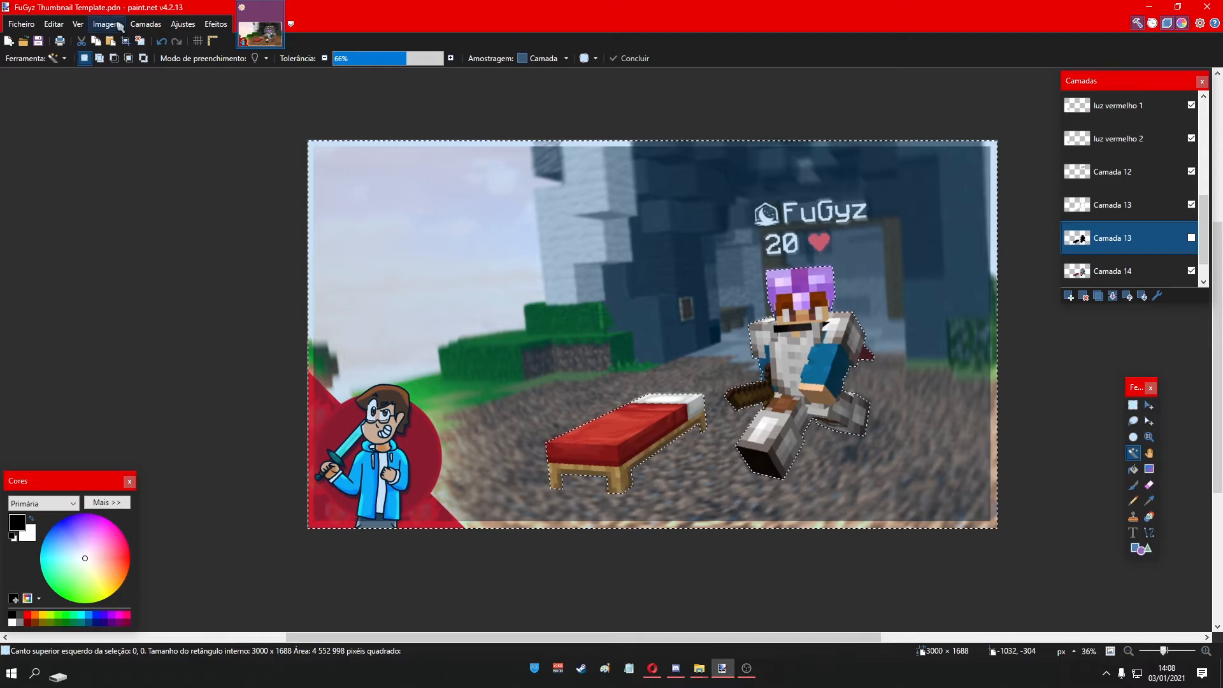
pyautogui.click(119, 27)
pyautogui.moveTo(79, 27)
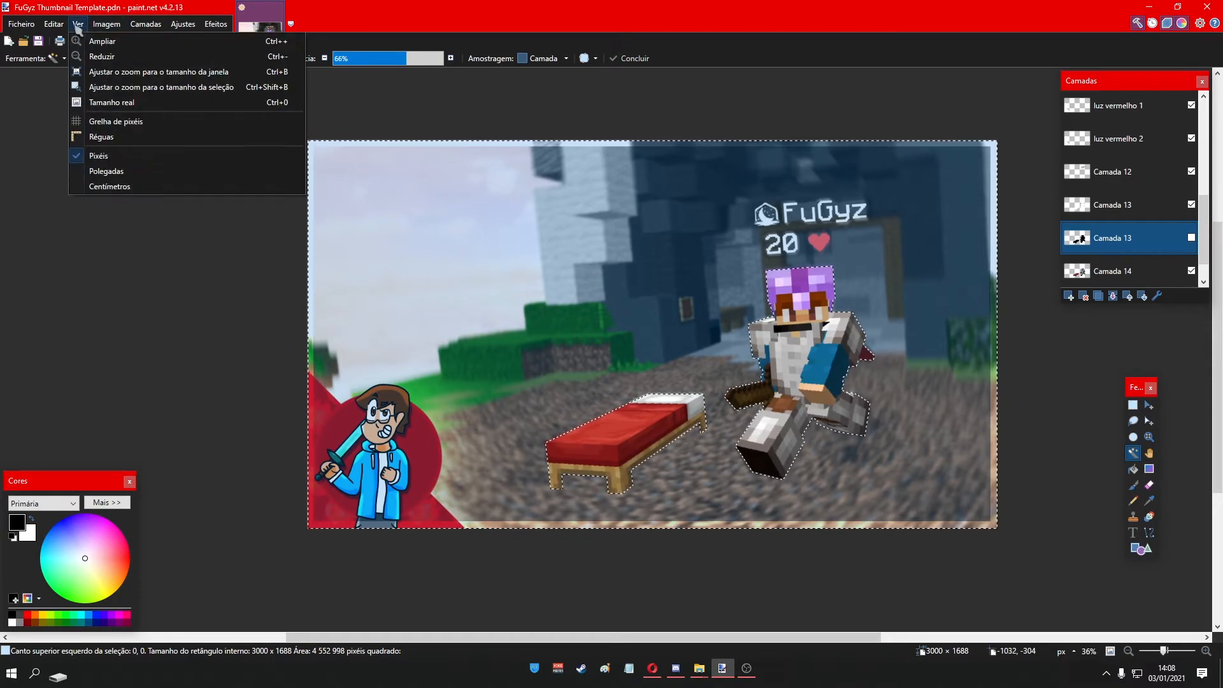
pyautogui.click(105, 240)
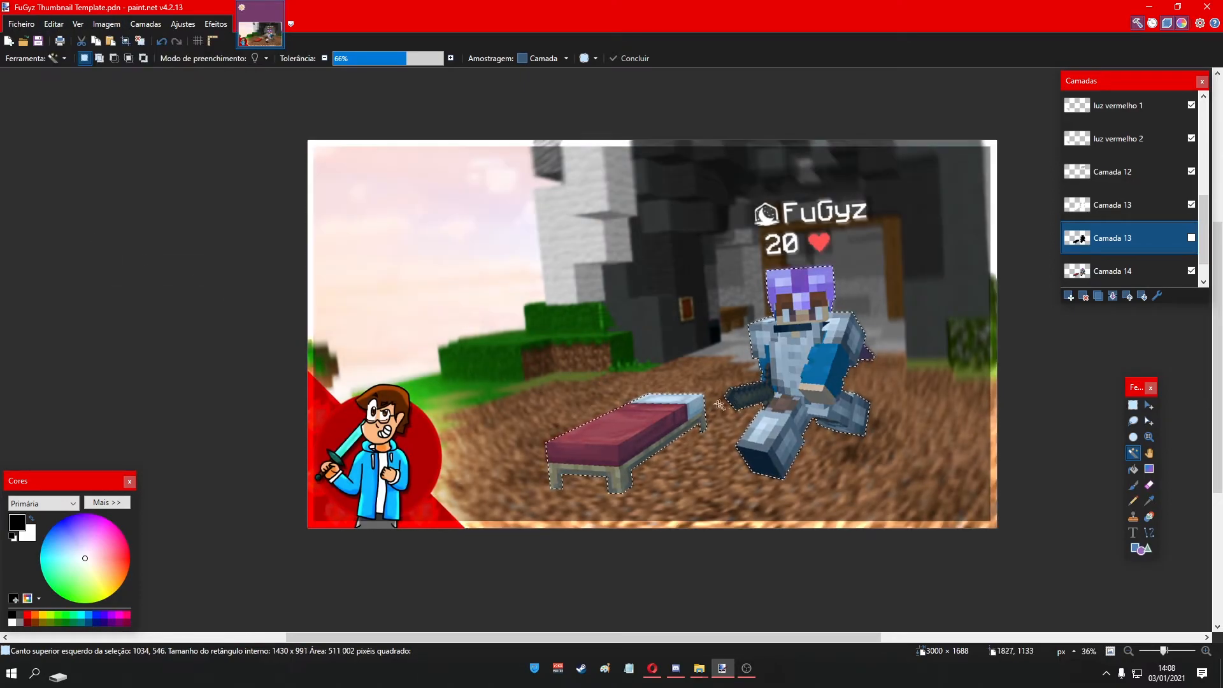
# - Choose the Paintbrush with a width of 425 and add a new layer above the white overlay silhouette
pyautogui.scroll(7, 733, 402)
pyautogui.scroll(-3, 764, 446)
pyautogui.click(48, 58)
pyautogui.click(38, 221)
pyautogui.click(187, 58)
pyautogui.click(184, 186)
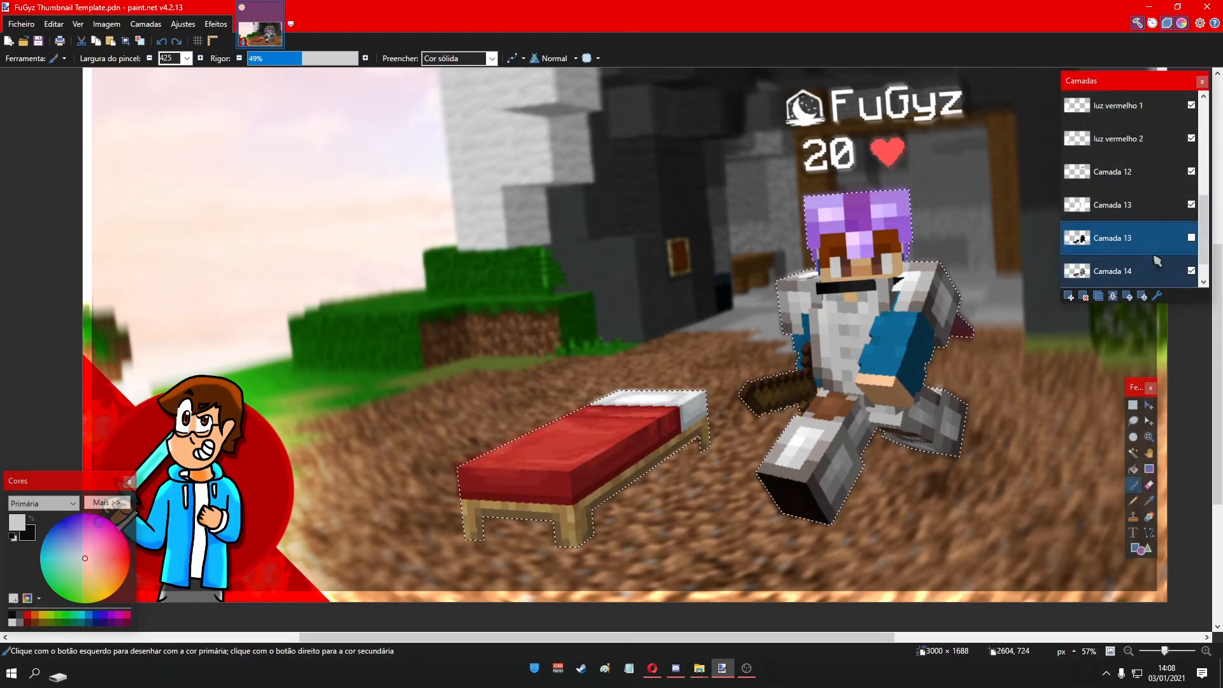
pyautogui.click(1070, 297)
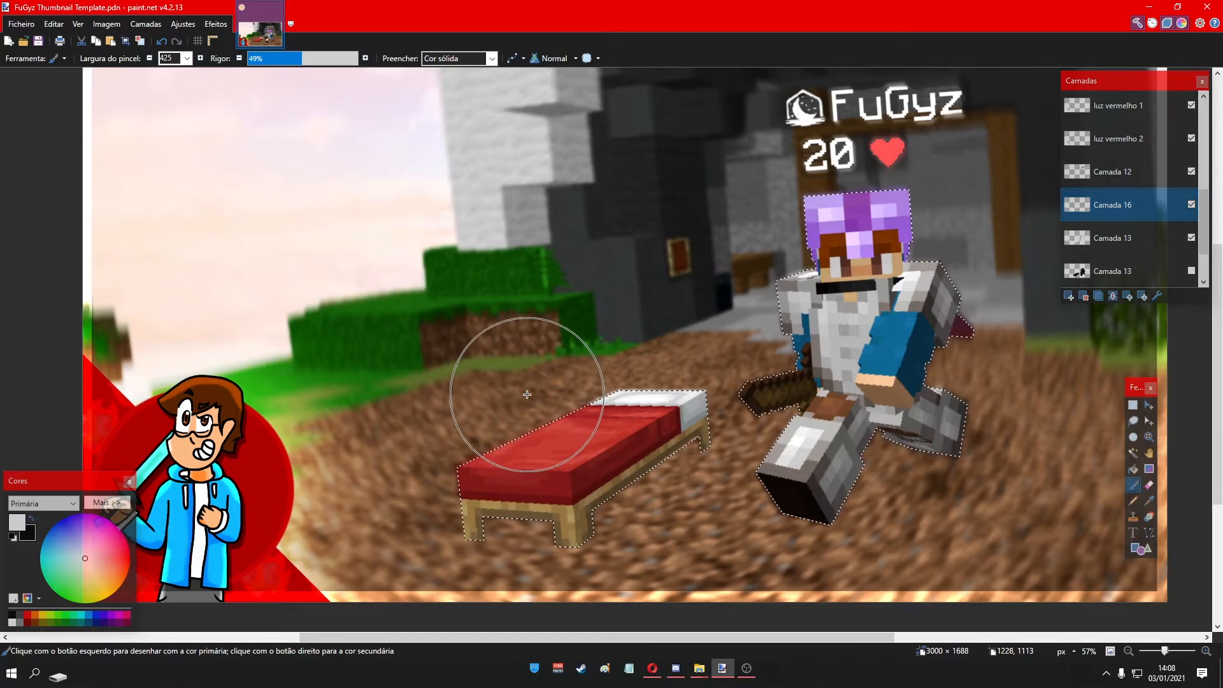
# - Test soft white highlights on the bed with 19% hardness and an 850 brush width, undoing the excess strokes
pyautogui.hotkey('ctrl', 'z')
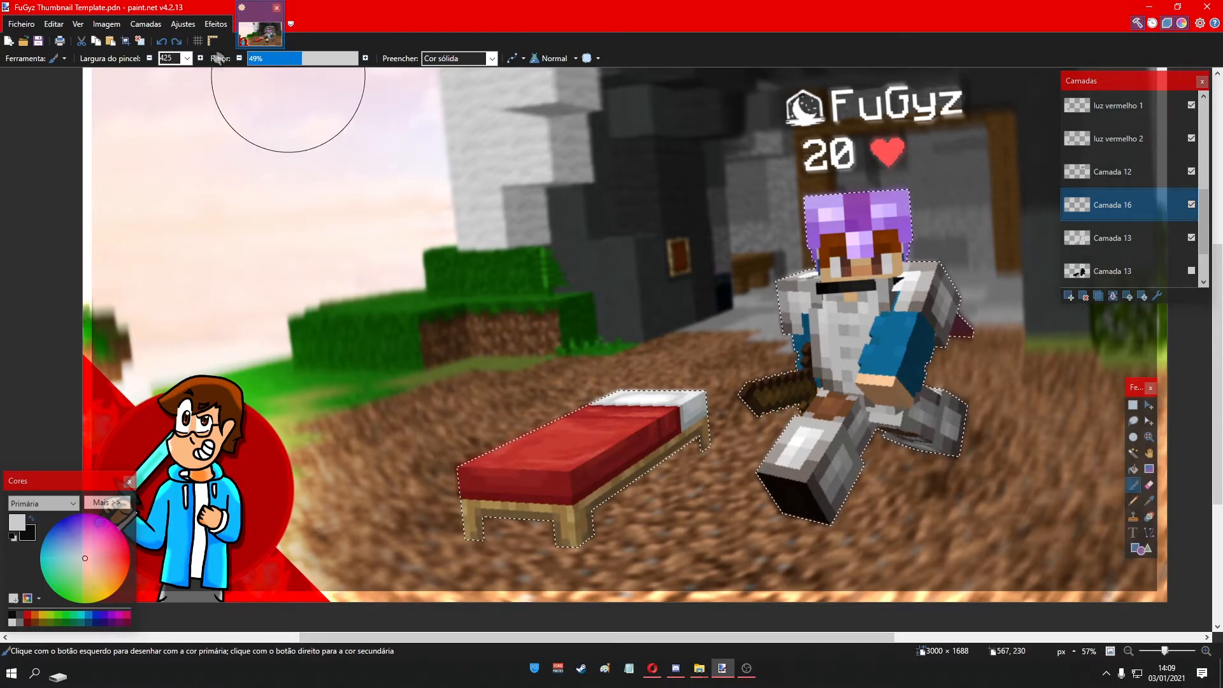
pyautogui.moveTo(541, 390); pyautogui.dragTo(535, 393)
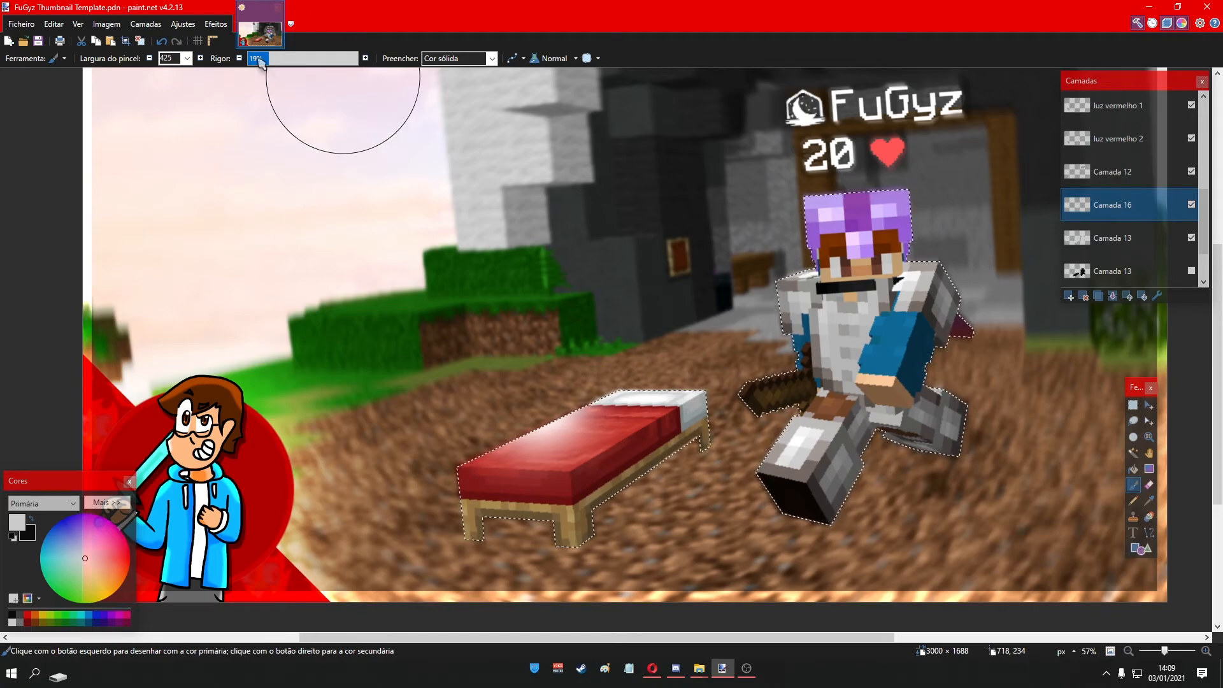
pyautogui.click(187, 58)
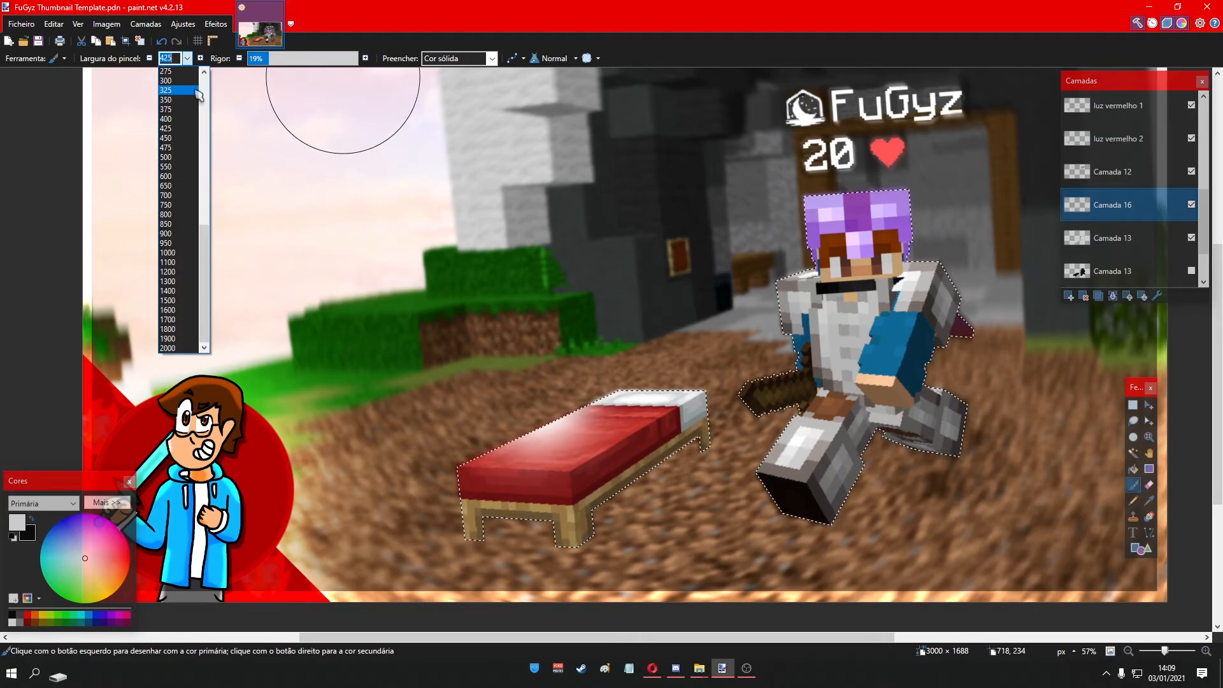
pyautogui.click(172, 224)
pyautogui.click(513, 355)
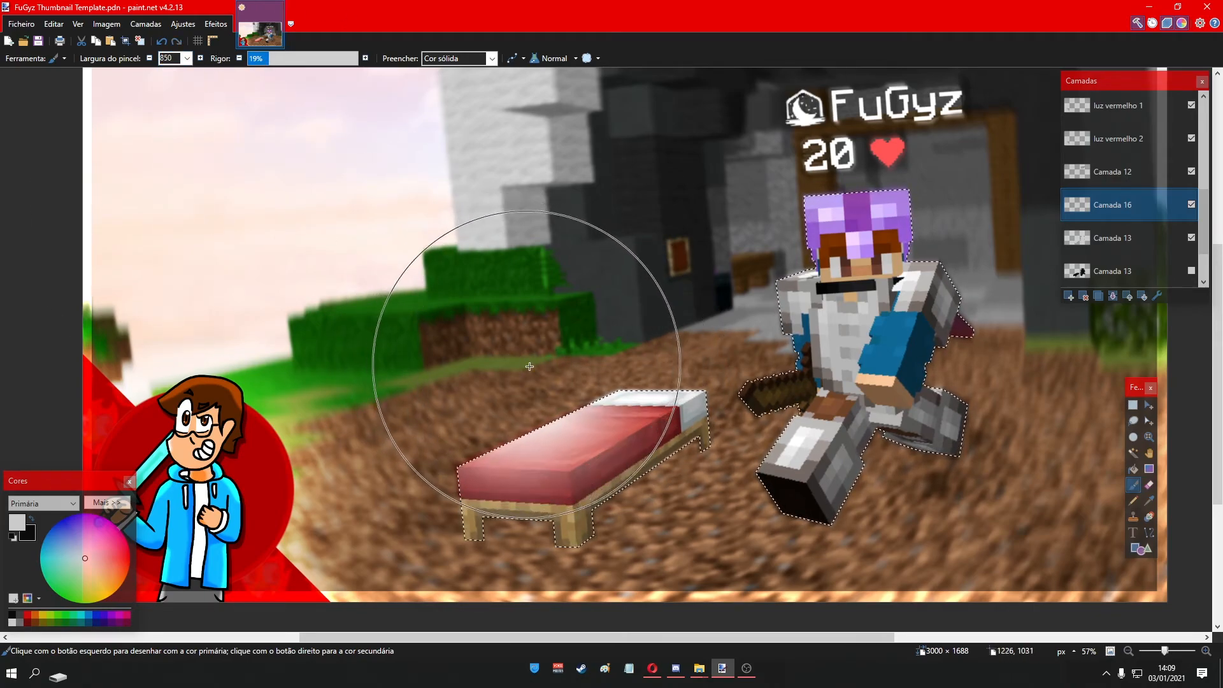
pyautogui.hotkey('ctrl', 'z')
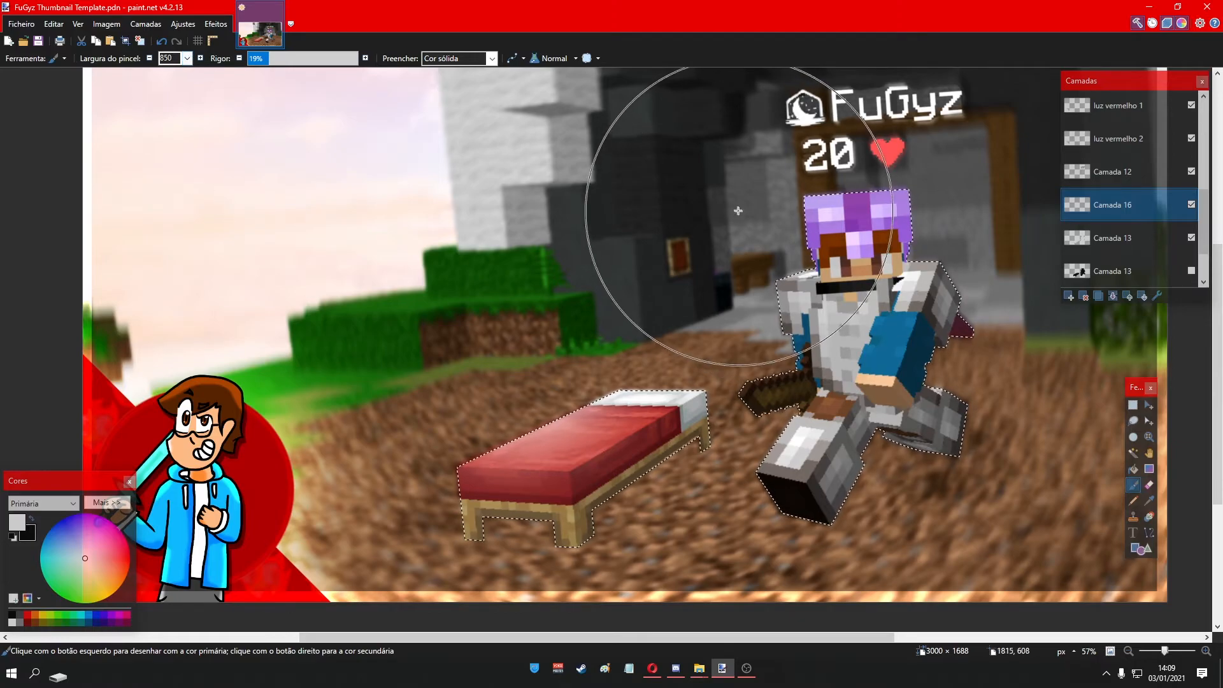
# - Reduce the brush width to 200 and paint a white highlight along the bed's left end and upper edge
pyautogui.scroll(-5, 785, 386)
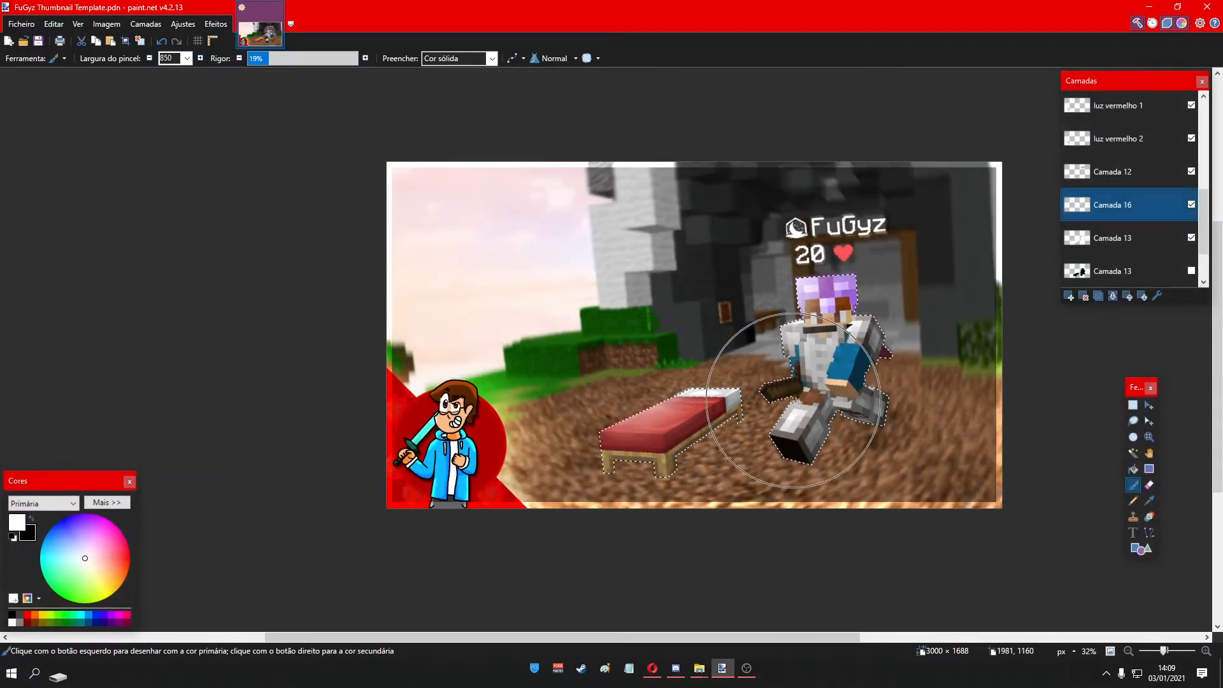
pyautogui.scroll(4, 736, 388)
pyautogui.click(187, 58)
pyautogui.scroll(4, 187, 91)
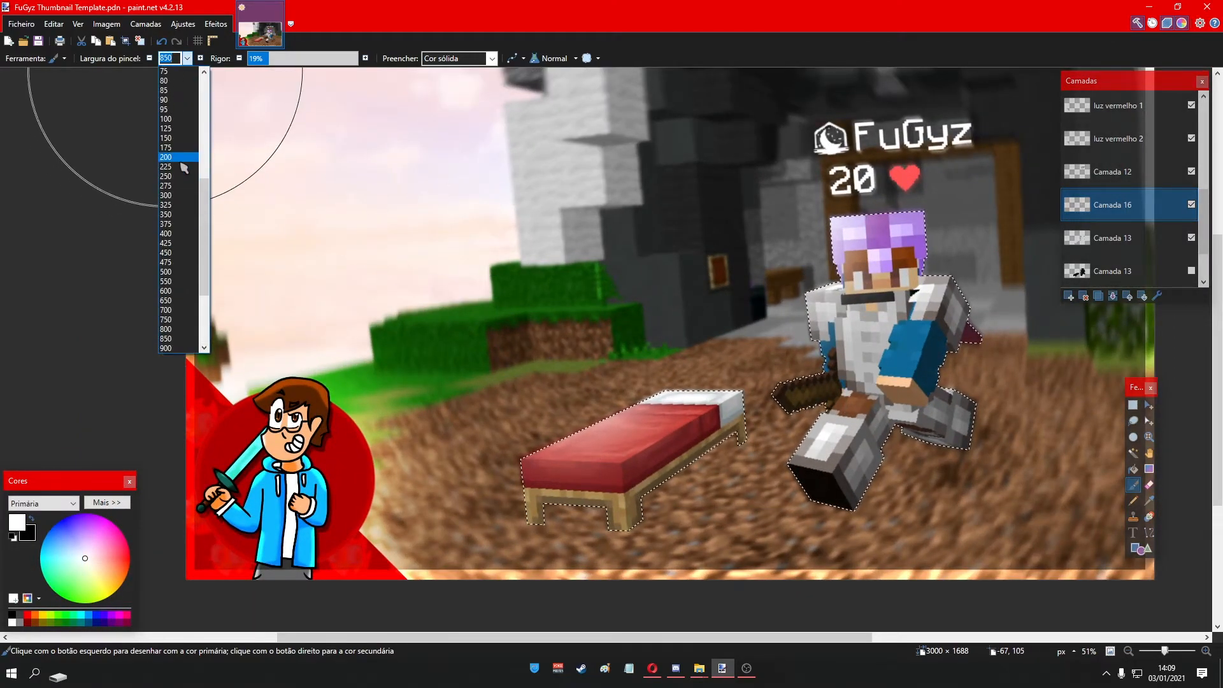
pyautogui.click(181, 158)
pyautogui.scroll(3, 601, 481)
pyautogui.moveTo(463, 469); pyautogui.dragTo(498, 558)
pyautogui.hotkey('ctrl', 'z')
pyautogui.moveTo(456, 454); pyautogui.dragTo(472, 576)
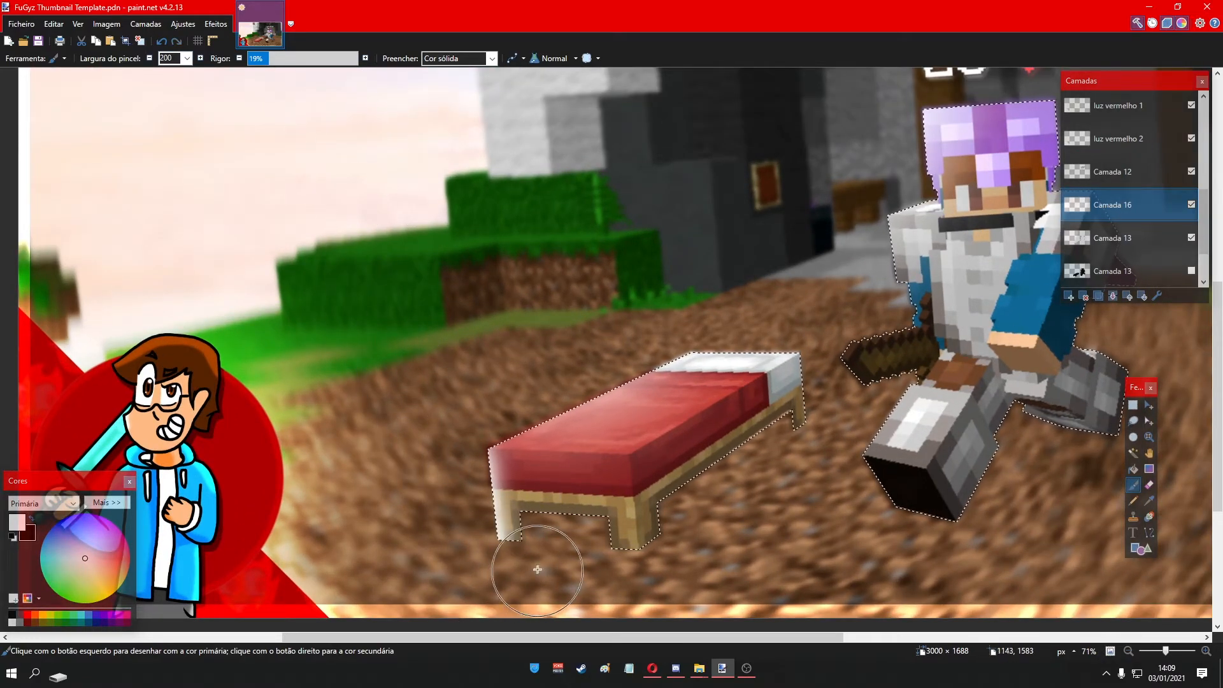
pyautogui.moveTo(689, 320)
pyautogui.mouseDown()
pyautogui.moveTo(543, 365)
pyautogui.moveTo(465, 415)
pyautogui.mouseUp()
# - Paint soft white highlights along the bed's upper edge and the character's left-facing helmet, arm, sword and leg edges, and clear the selection
pyautogui.moveTo(542, 382)
pyautogui.mouseDown()
pyautogui.moveTo(720, 310)
pyautogui.moveTo(797, 321)
pyautogui.moveTo(724, 287)
pyautogui.moveTo(783, 347)
pyautogui.moveTo(846, 333)
pyautogui.moveTo(828, 334)
pyautogui.moveTo(835, 318)
pyautogui.moveTo(898, 299)
pyautogui.moveTo(867, 205)
pyautogui.moveTo(905, 142)
pyautogui.moveTo(913, 88)
pyautogui.moveTo(987, 78)
pyautogui.mouseUp()
pyautogui.scroll(4, 1019, 75)
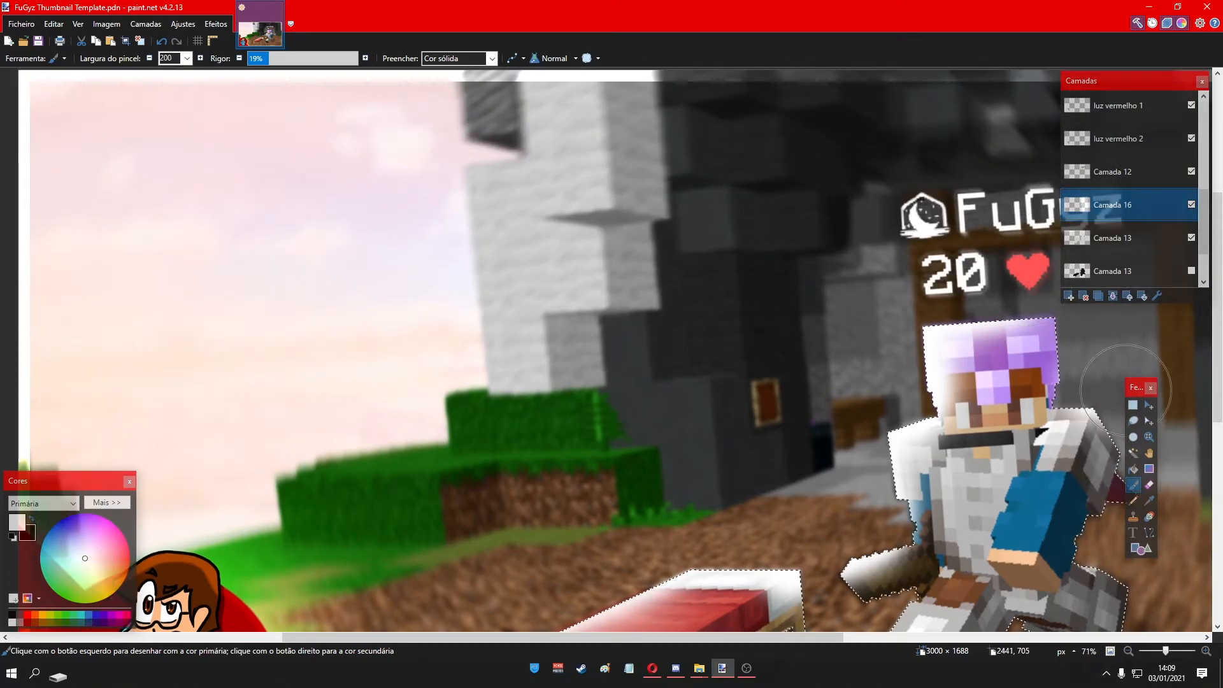
pyautogui.scroll(-3, 1126, 389)
pyautogui.scroll(3, 1142, 313)
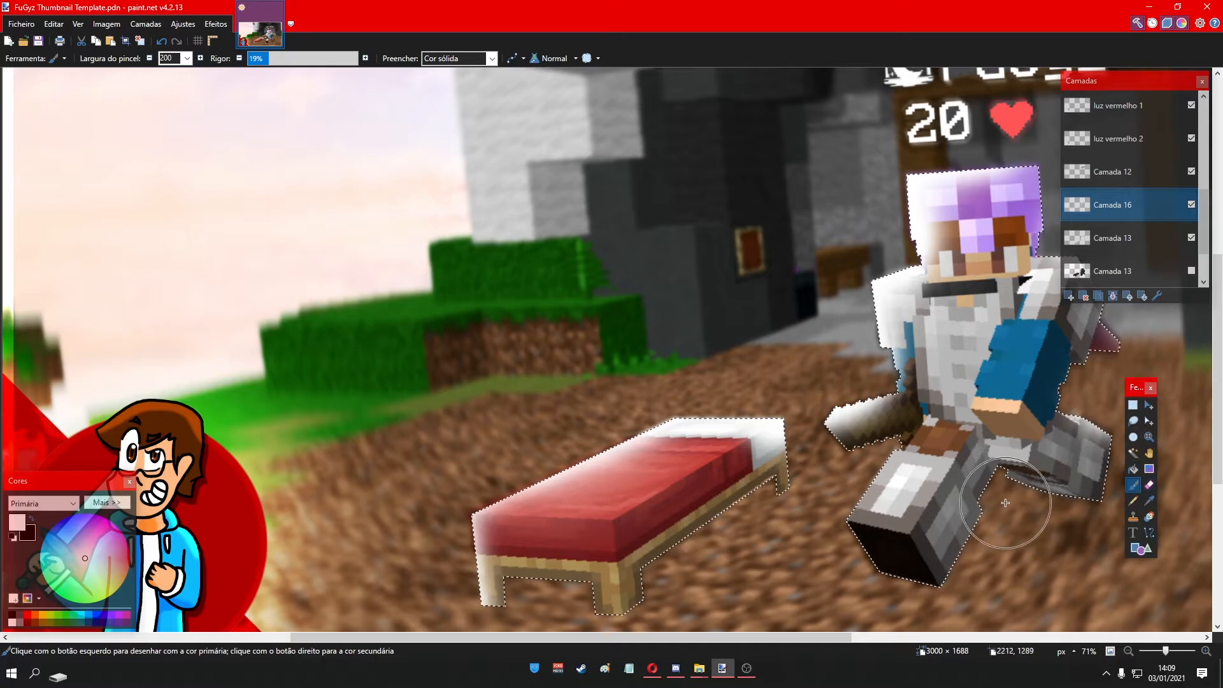
pyautogui.scroll(-2, 996, 492)
pyautogui.moveTo(916, 472); pyautogui.dragTo(885, 522)
pyautogui.scroll(-2, 885, 521)
pyautogui.scroll(2, 930, 497)
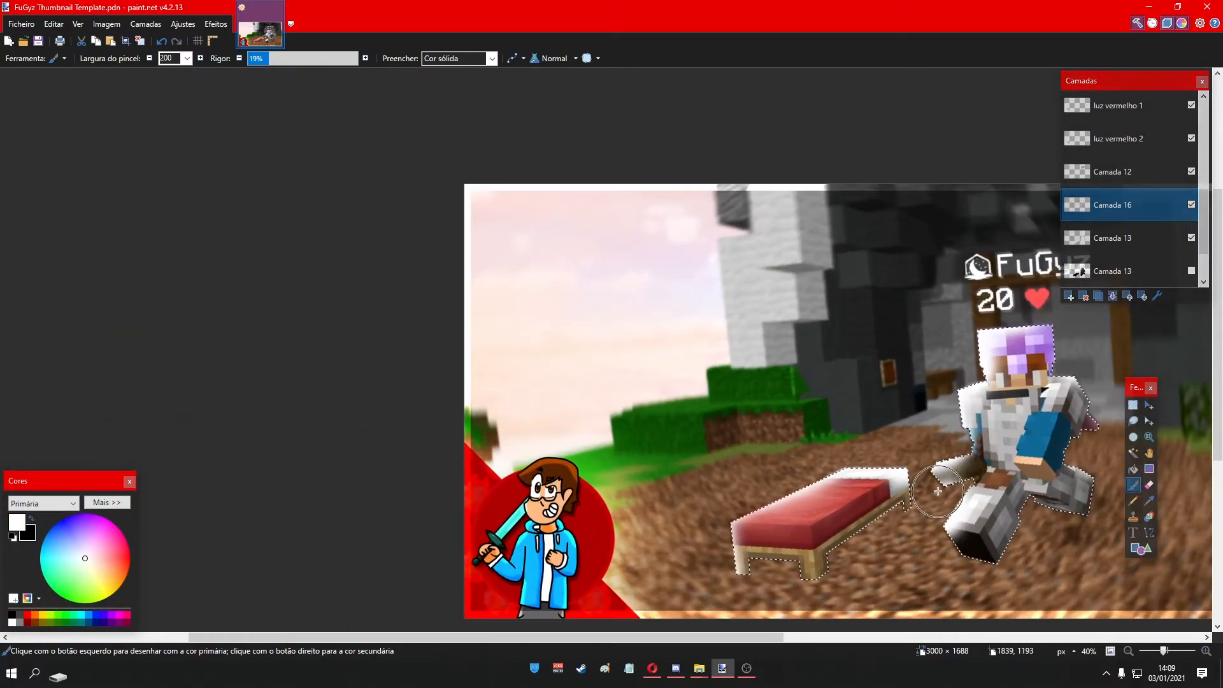
pyautogui.scroll(-2, 930, 497)
pyautogui.scroll(2, 948, 619)
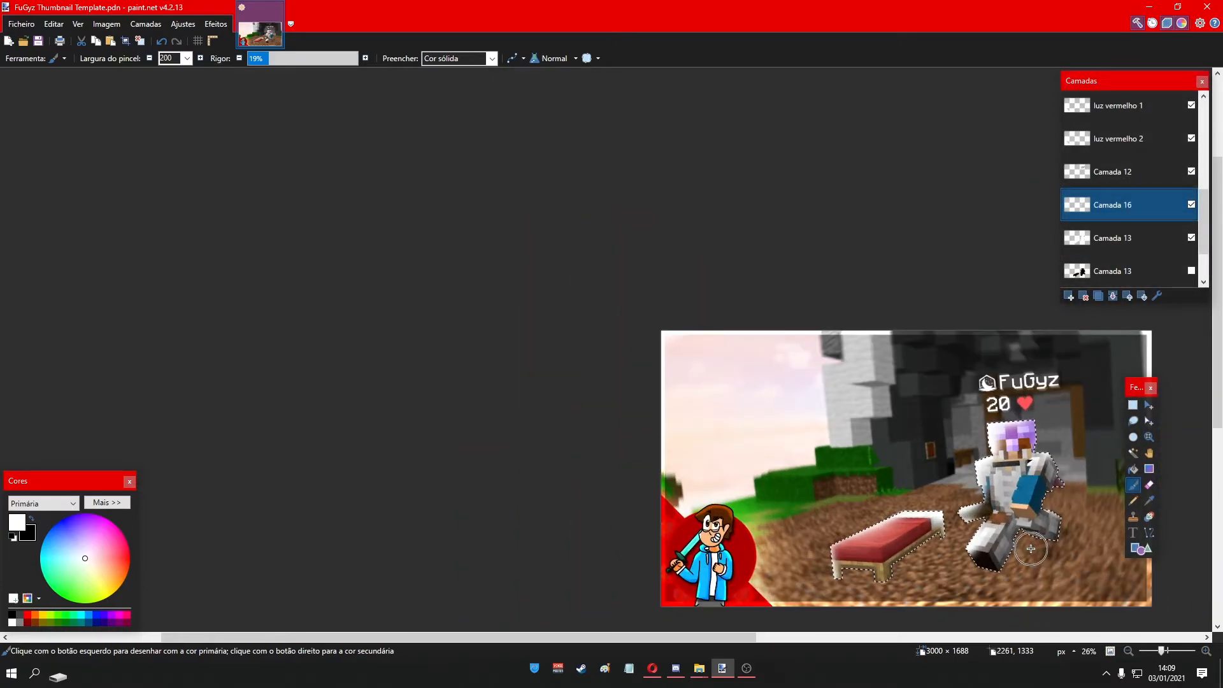
pyautogui.hscroll(3, 1030, 385)
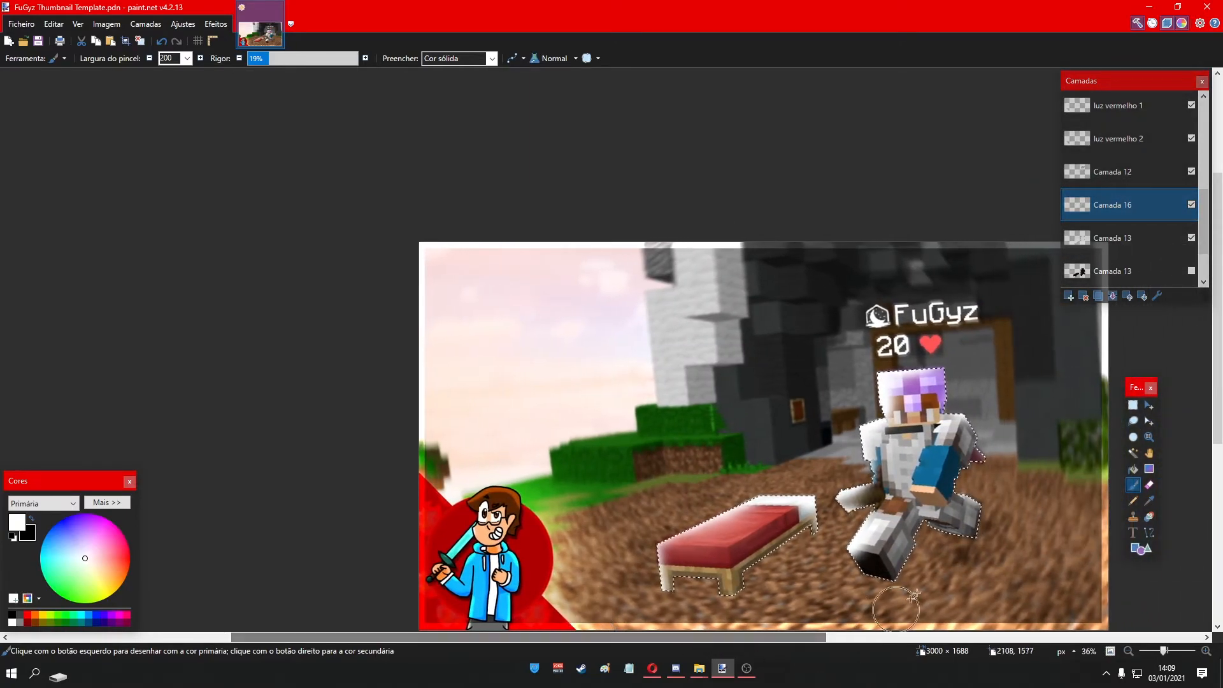
pyautogui.scroll(-3, 1051, 465)
pyautogui.scroll(1, 1058, 385)
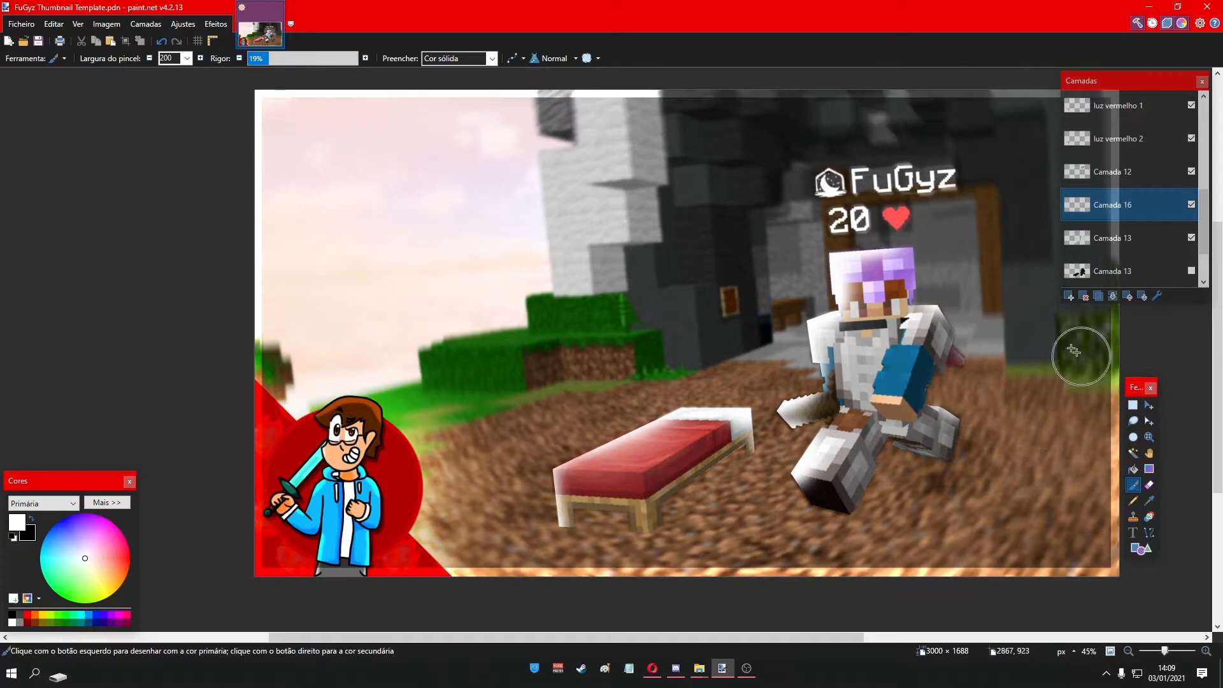
# - Set the painted highlight layer's blend mode to Sobreposição (Overlay), keeping its opacity at 255
pyautogui.click(1157, 298)
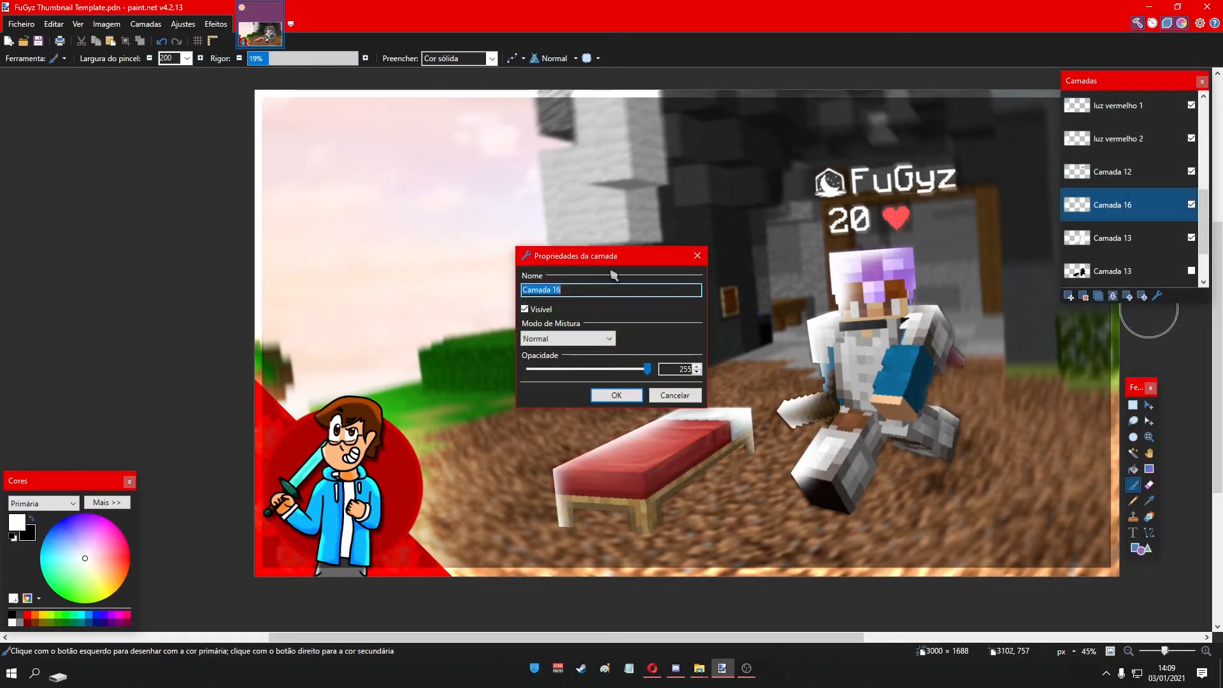
pyautogui.moveTo(612, 255); pyautogui.dragTo(175, 261)
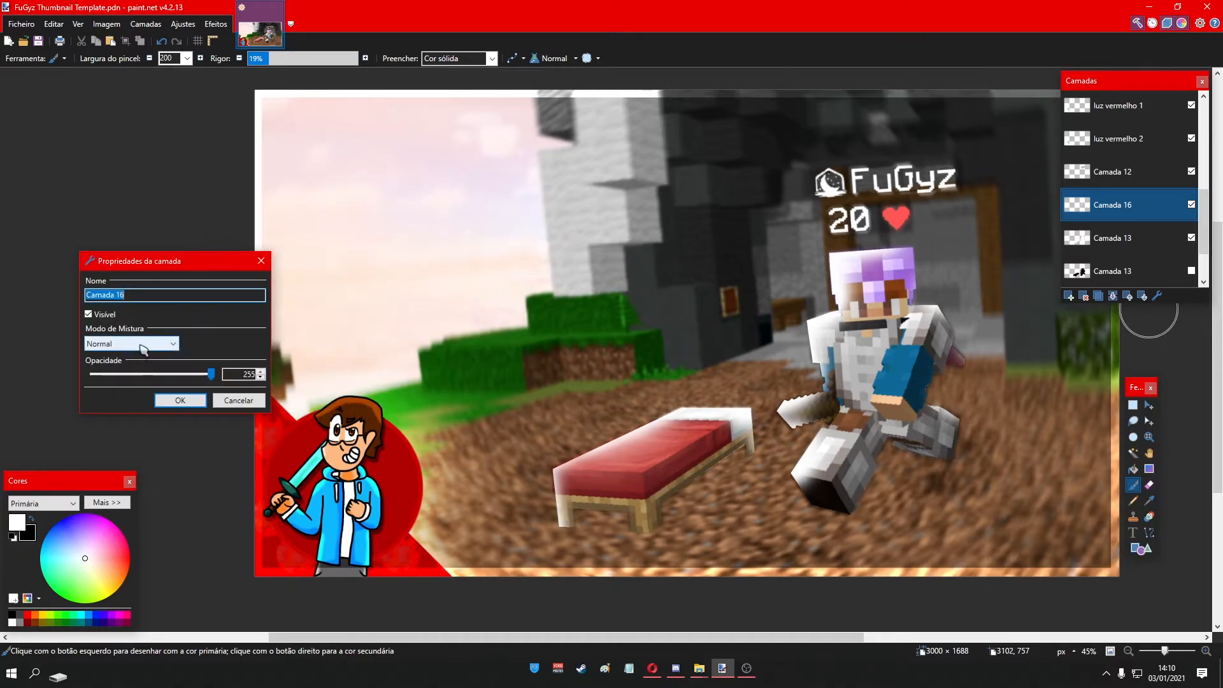
pyautogui.click(144, 344)
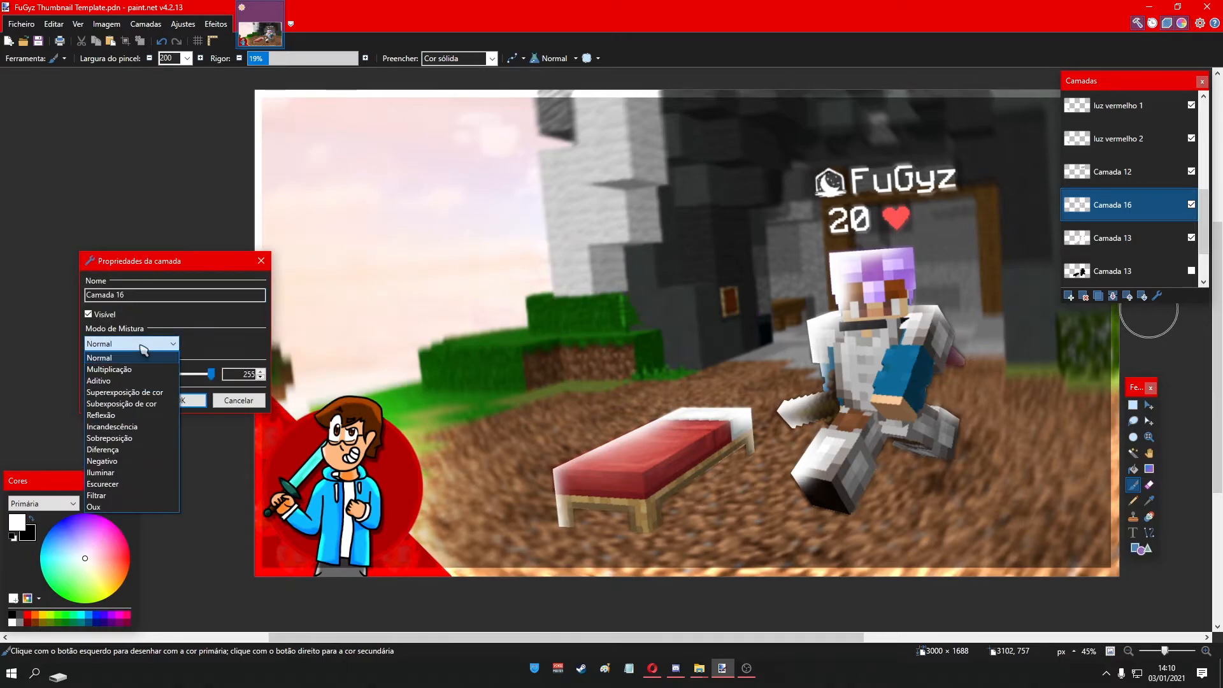
pyautogui.click(151, 437)
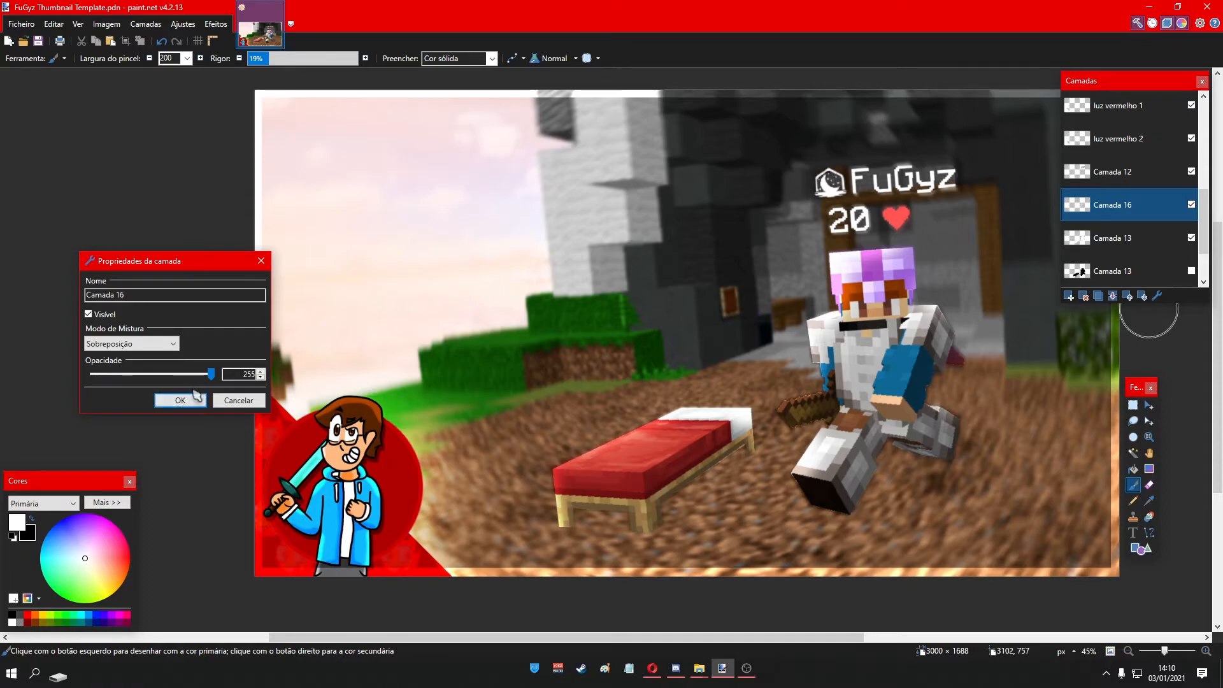
pyautogui.moveTo(223, 263); pyautogui.dragTo(1004, 356)
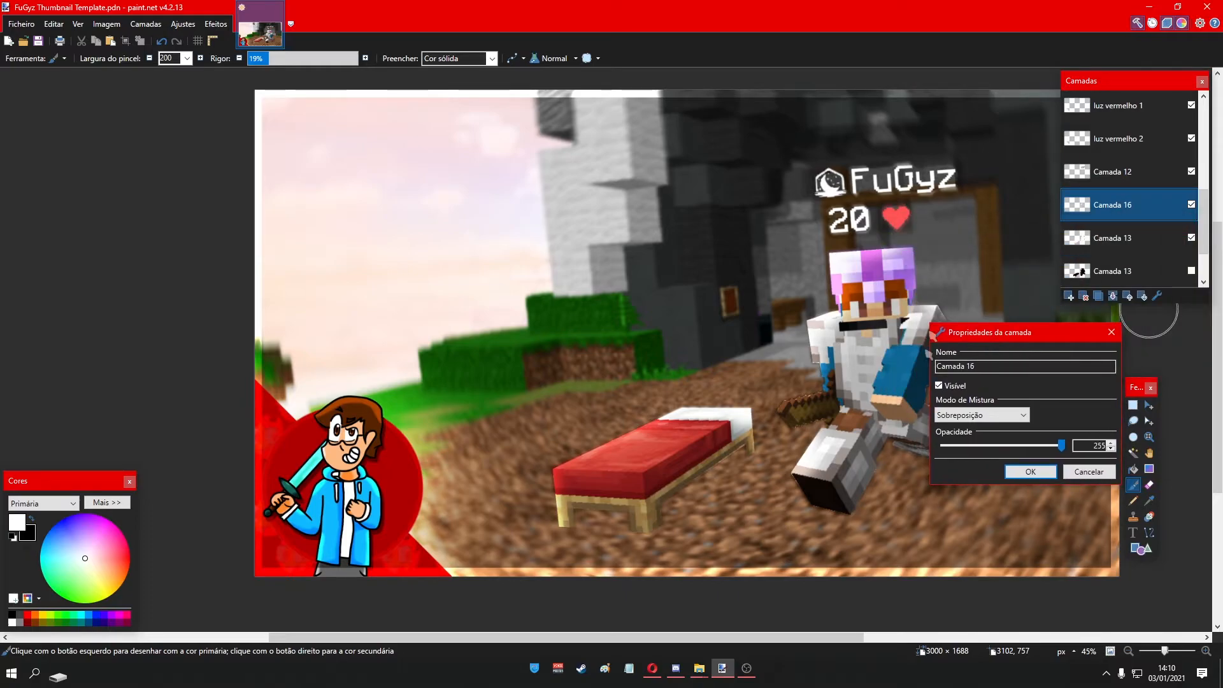
pyautogui.moveTo(1046, 452); pyautogui.dragTo(1083, 451)
pyautogui.click(1030, 472)
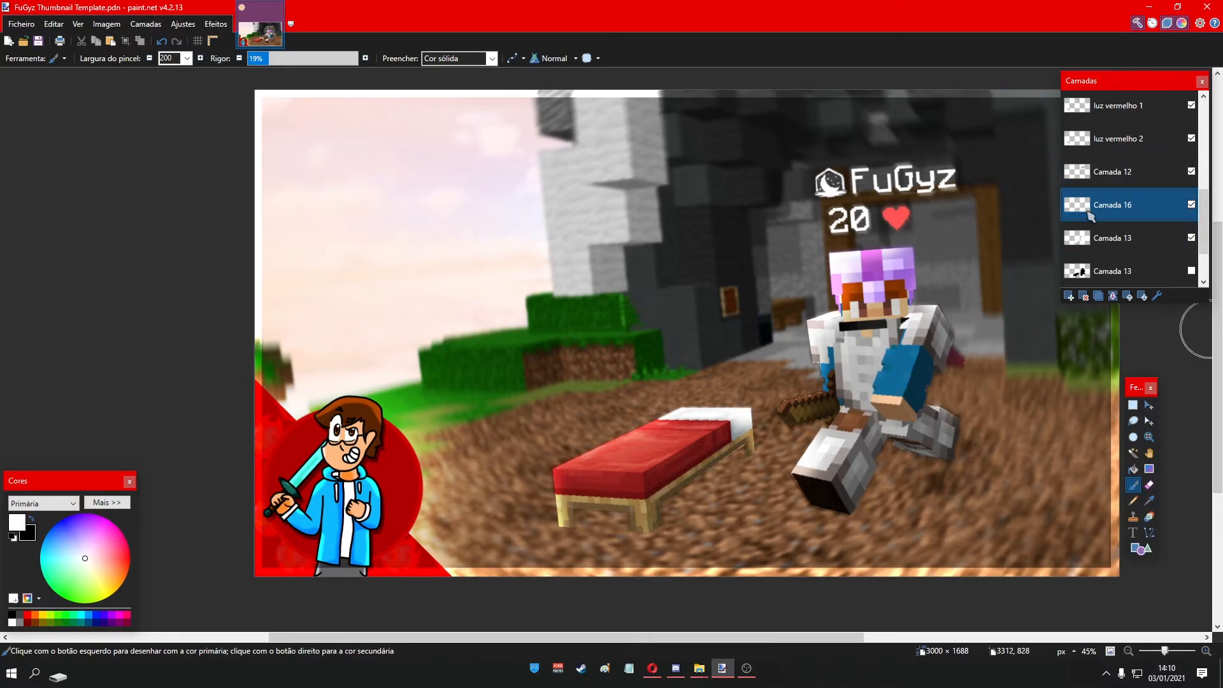
pyautogui.click(1157, 296)
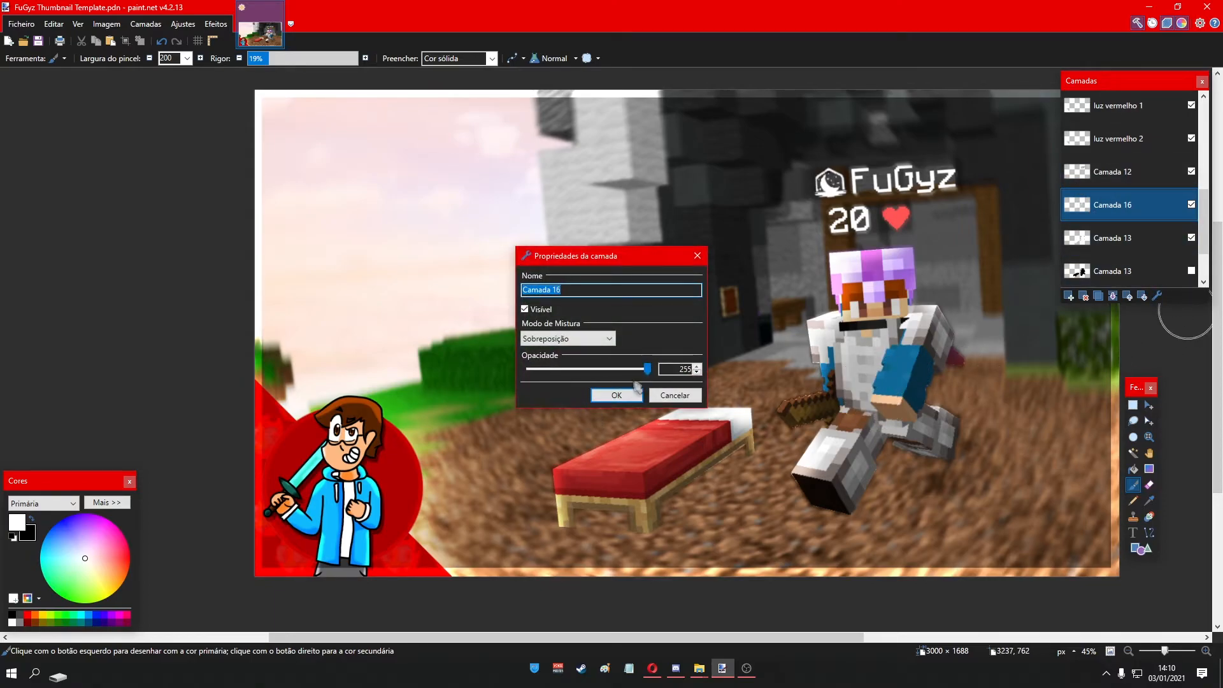
pyautogui.click(618, 395)
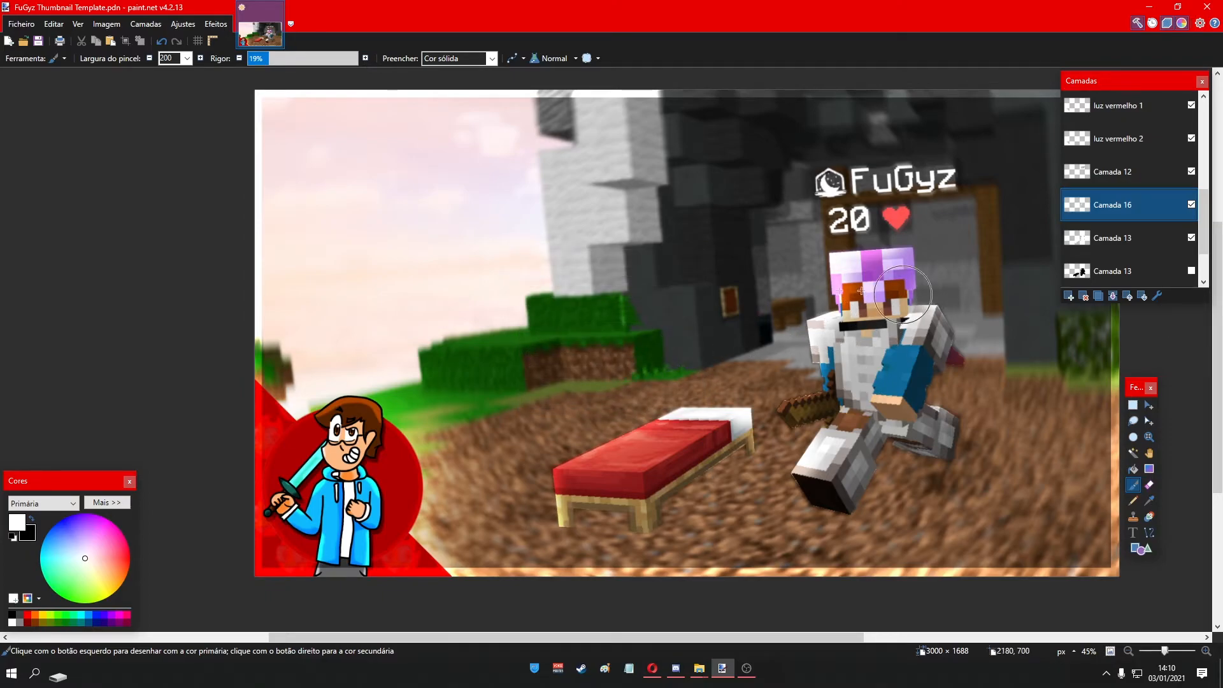
# - Duplicate the overlay highlight layer and lower the copy's opacity to 87
pyautogui.click(1098, 296)
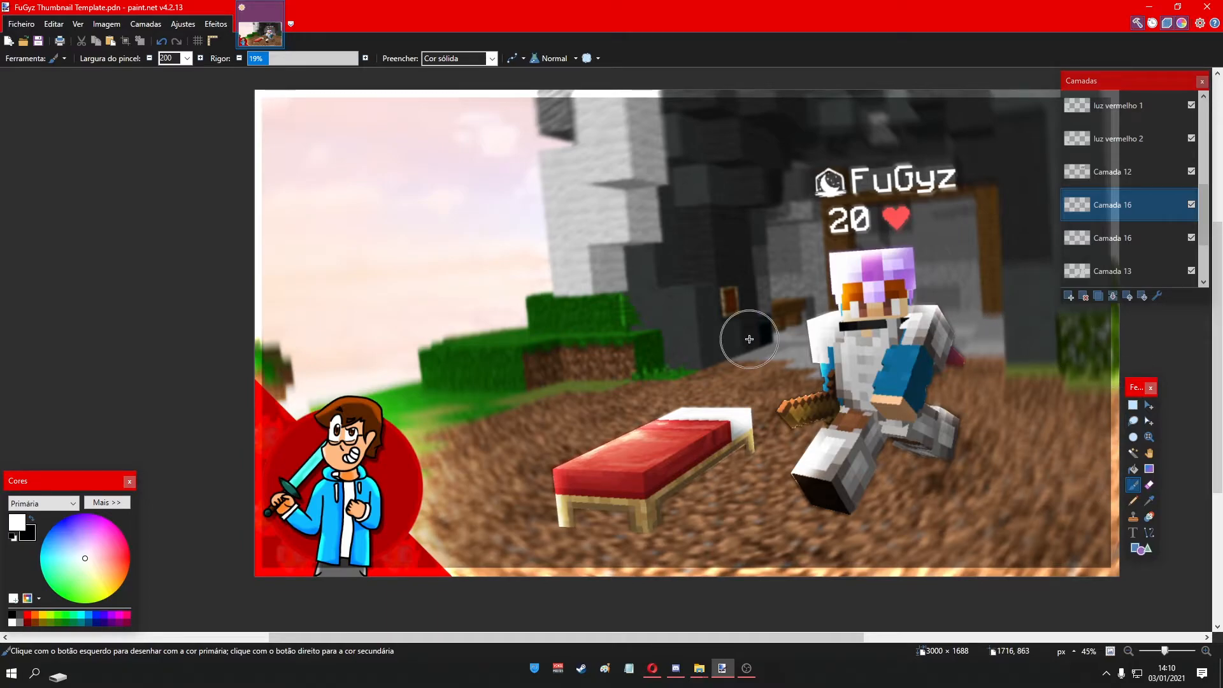
pyautogui.scroll(2, 758, 341)
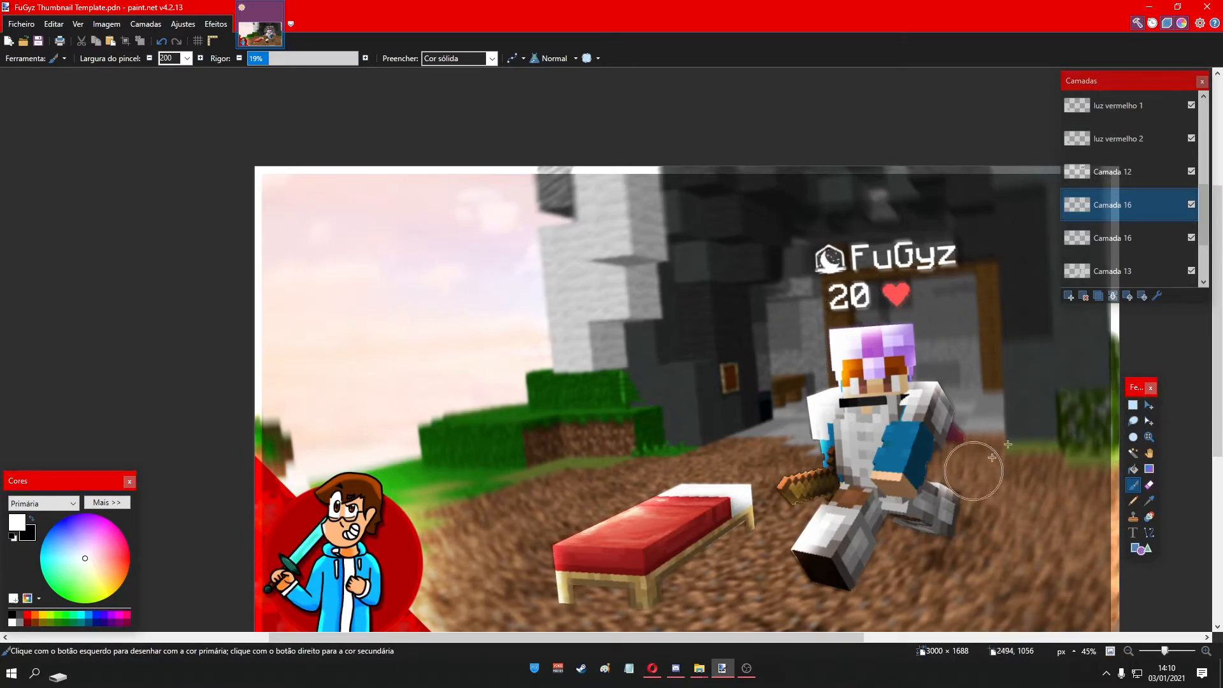
pyautogui.click(1157, 295)
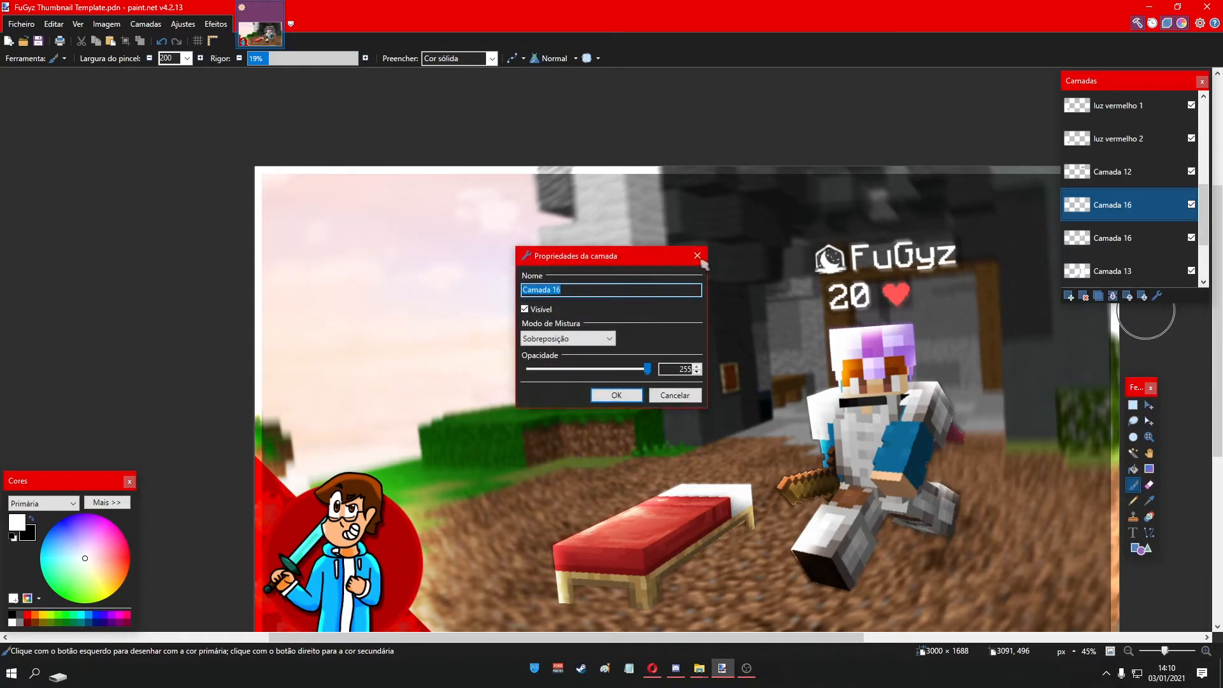
pyautogui.moveTo(665, 257); pyautogui.dragTo(797, 92)
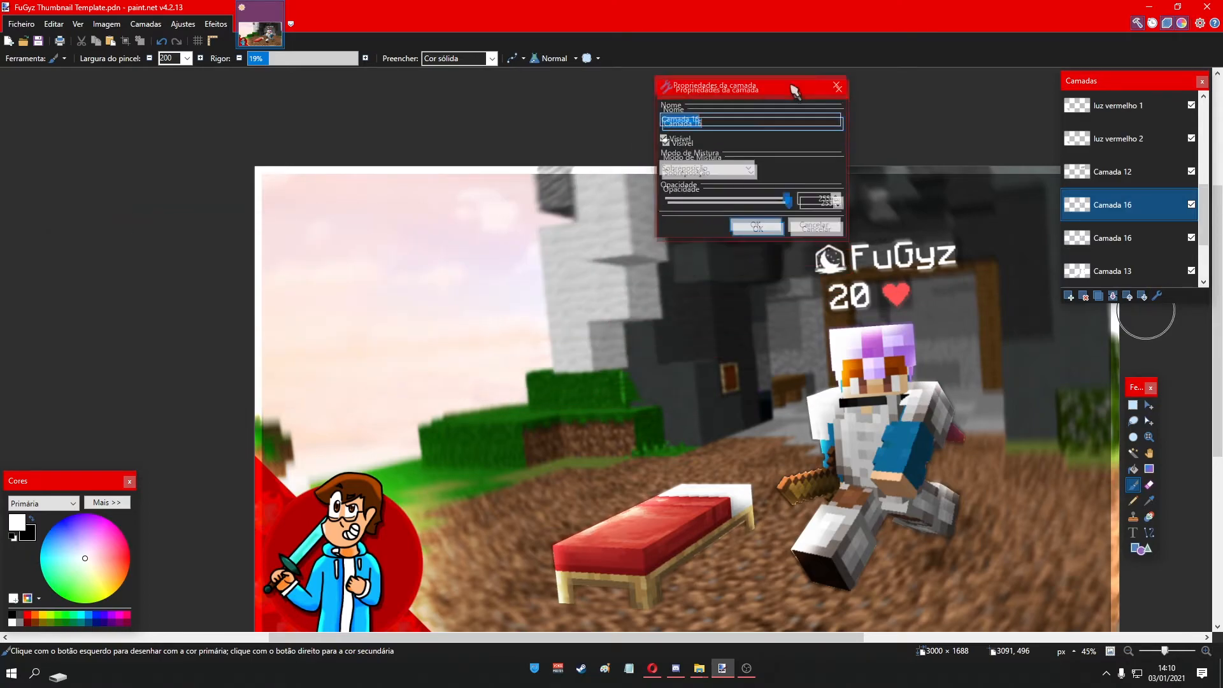
pyautogui.click(718, 200)
pyautogui.moveTo(669, 192); pyautogui.dragTo(663, 186)
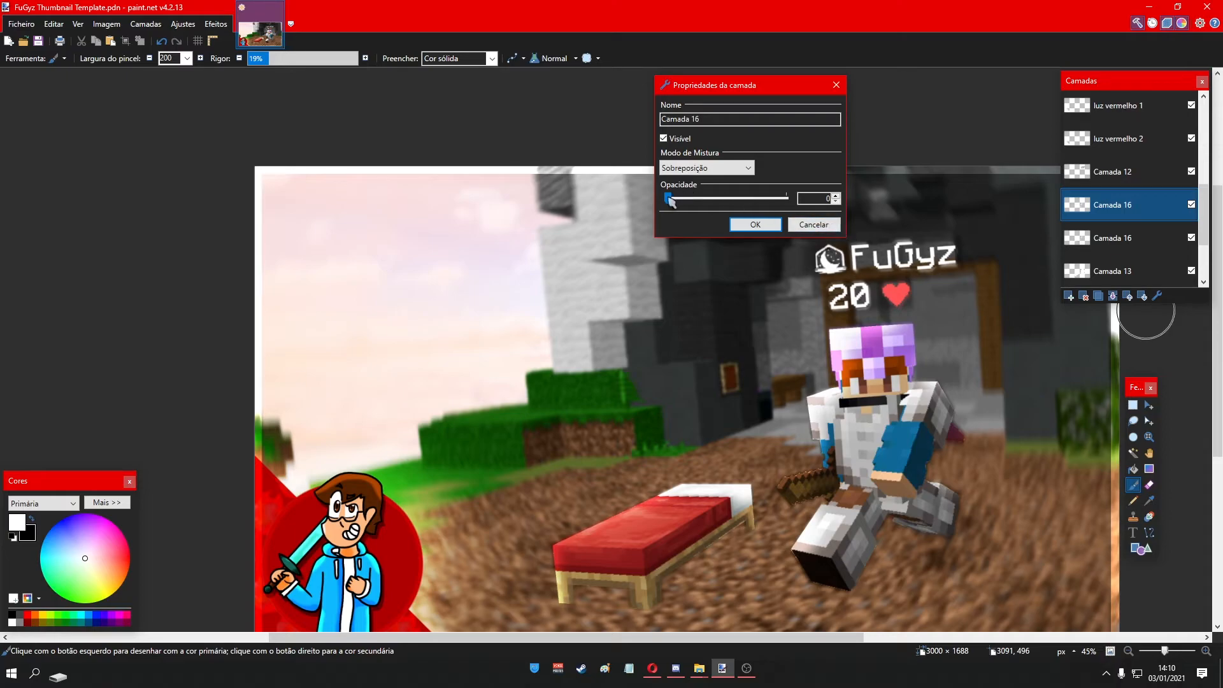
pyautogui.moveTo(693, 205)
pyautogui.mouseDown()
pyautogui.moveTo(719, 203)
pyautogui.moveTo(686, 203)
pyautogui.mouseUp()
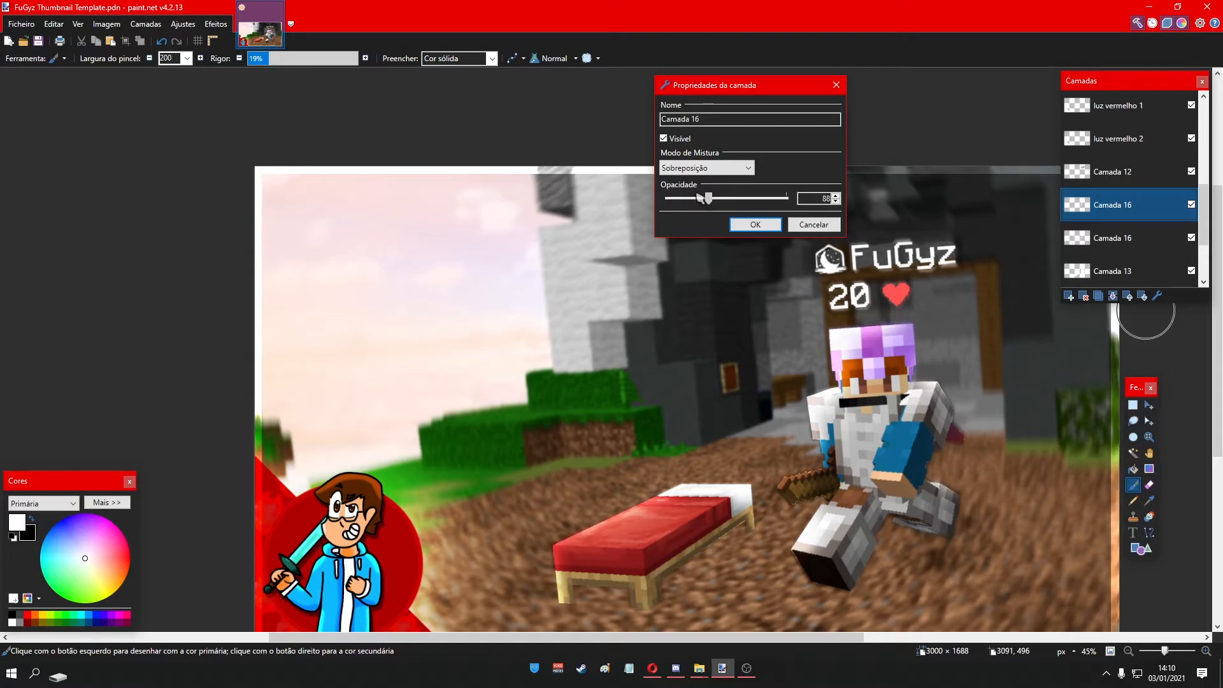
pyautogui.click(756, 227)
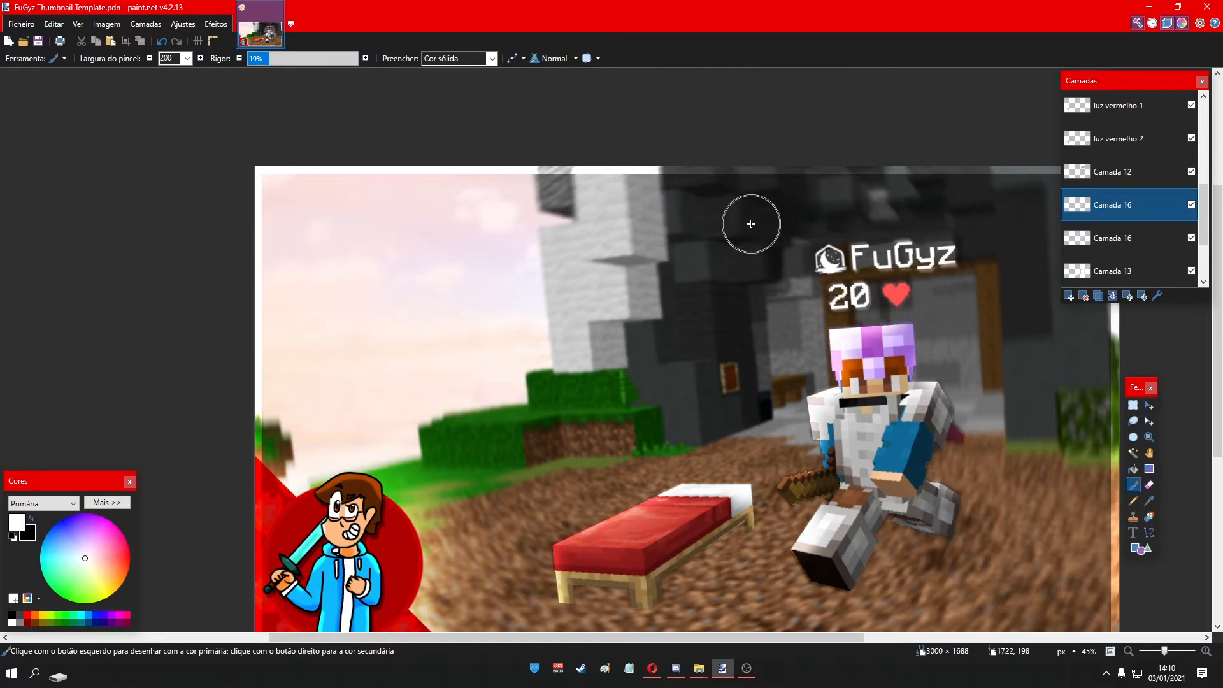
pyautogui.scroll(-2, 918, 336)
pyautogui.click(1157, 295)
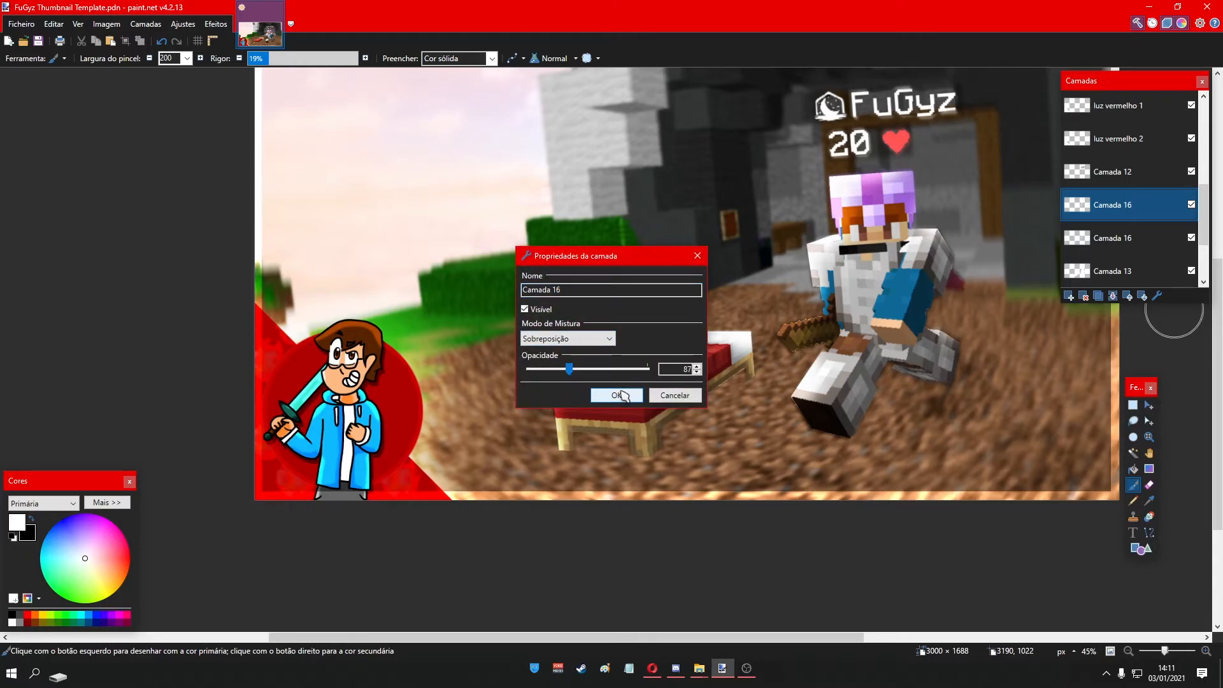
pyautogui.click(621, 395)
# - Examine the highlighted bed and character up close and the whole thumbnail at reduced sizes
pyautogui.scroll(2, 928, 458)
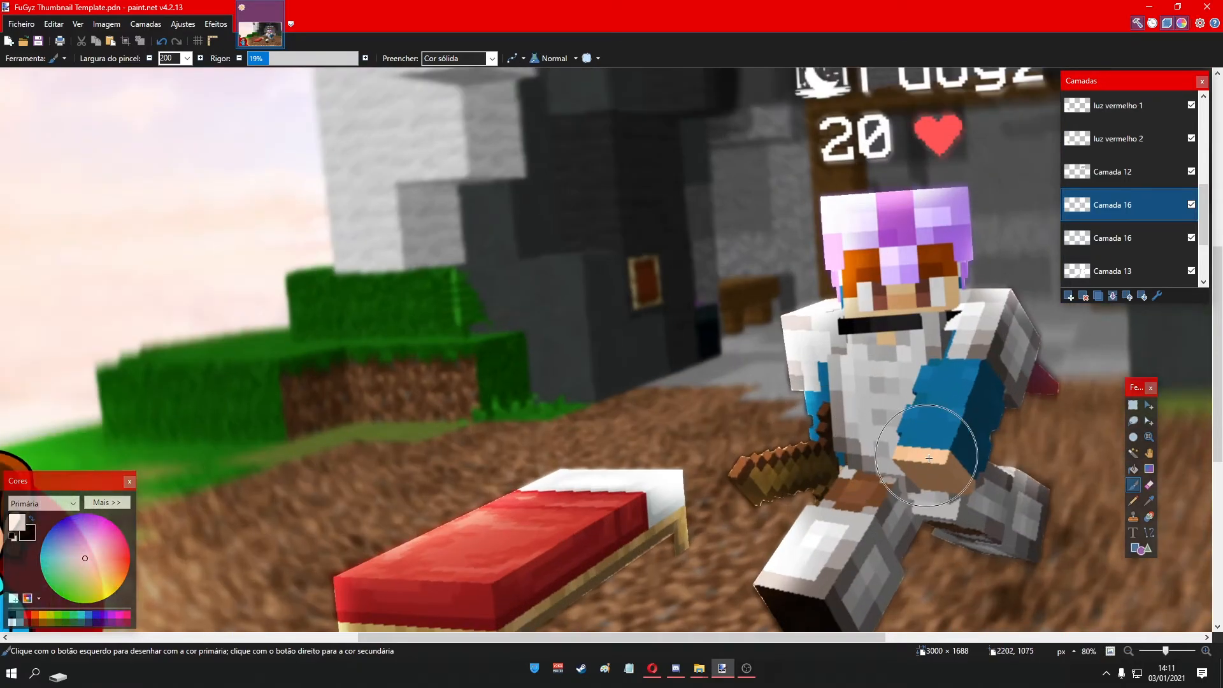
pyautogui.scroll(-4, 927, 457)
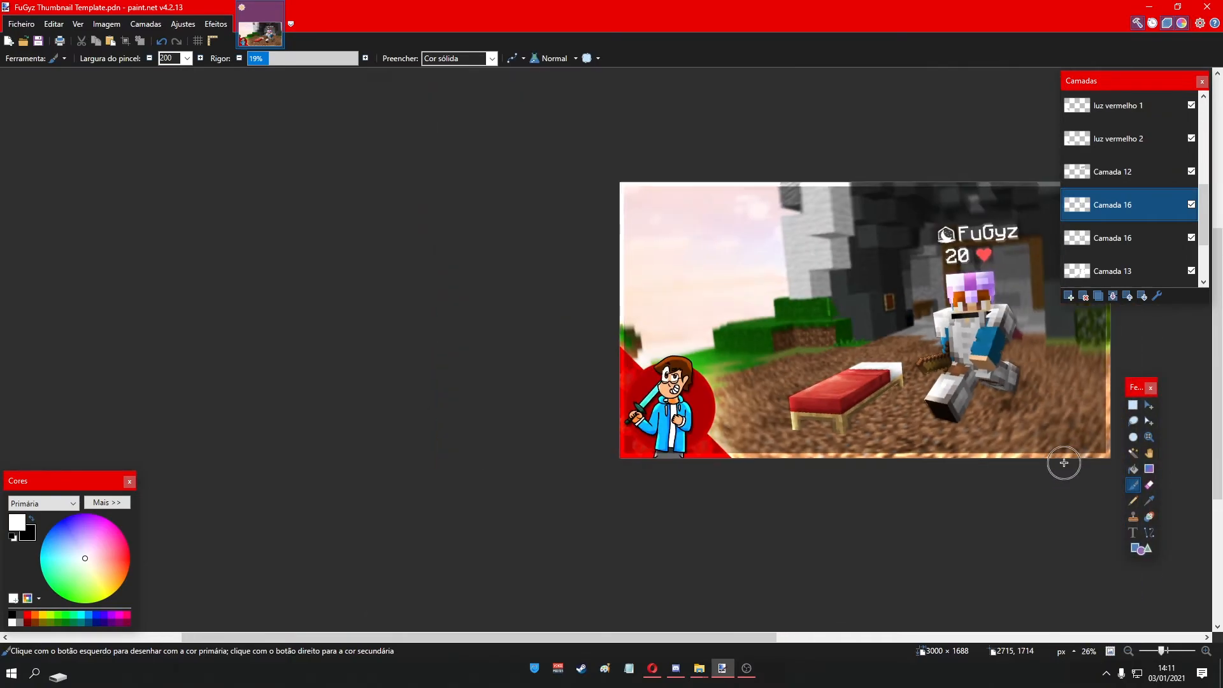
pyautogui.moveTo(627, 638); pyautogui.dragTo(728, 648)
pyautogui.scroll(1, 569, 473)
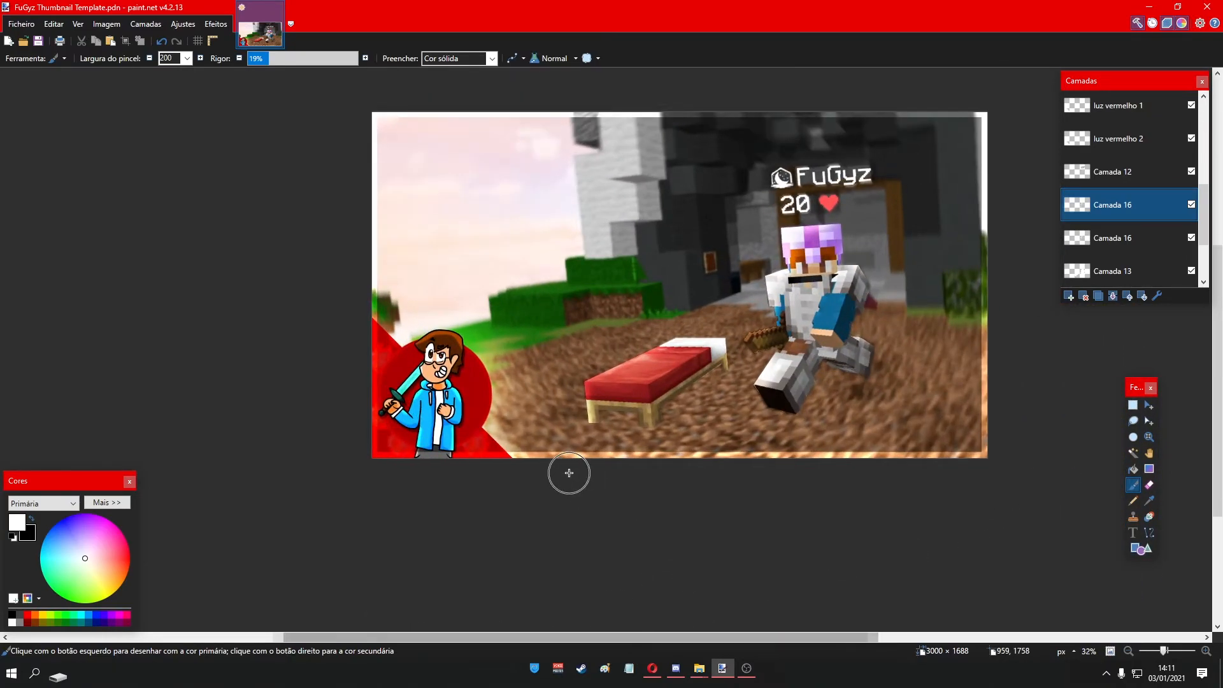
pyautogui.scroll(2, 568, 472)
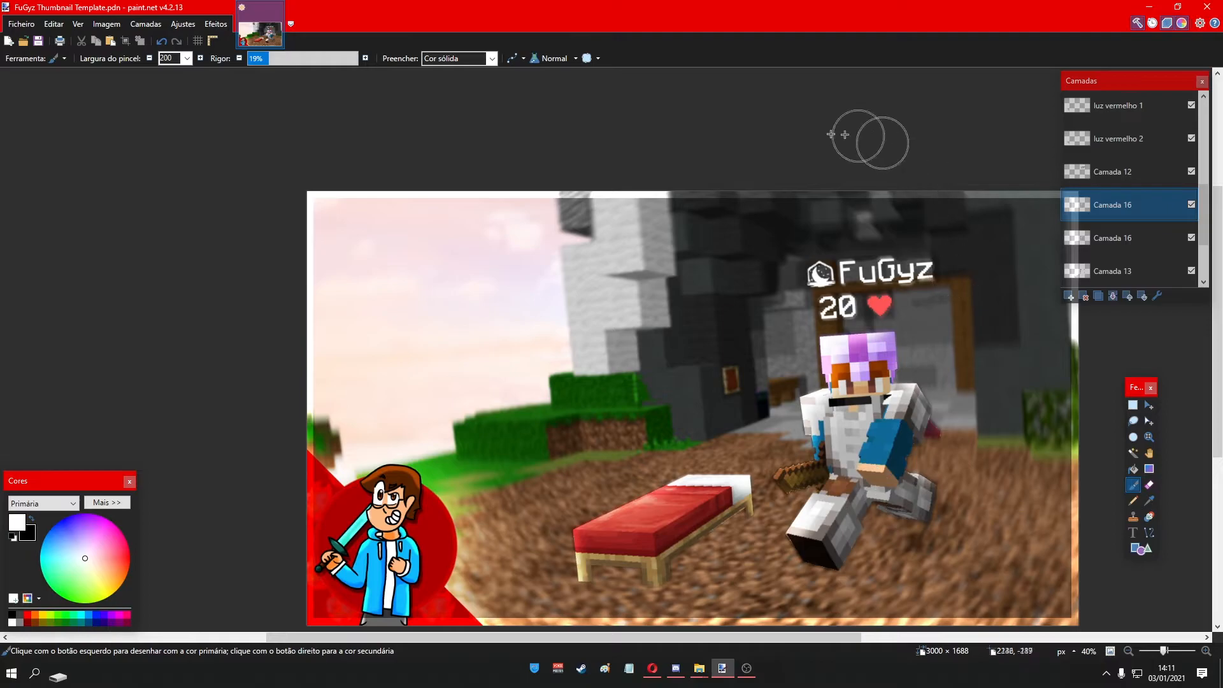
pyautogui.scroll(-3, 1086, 410)
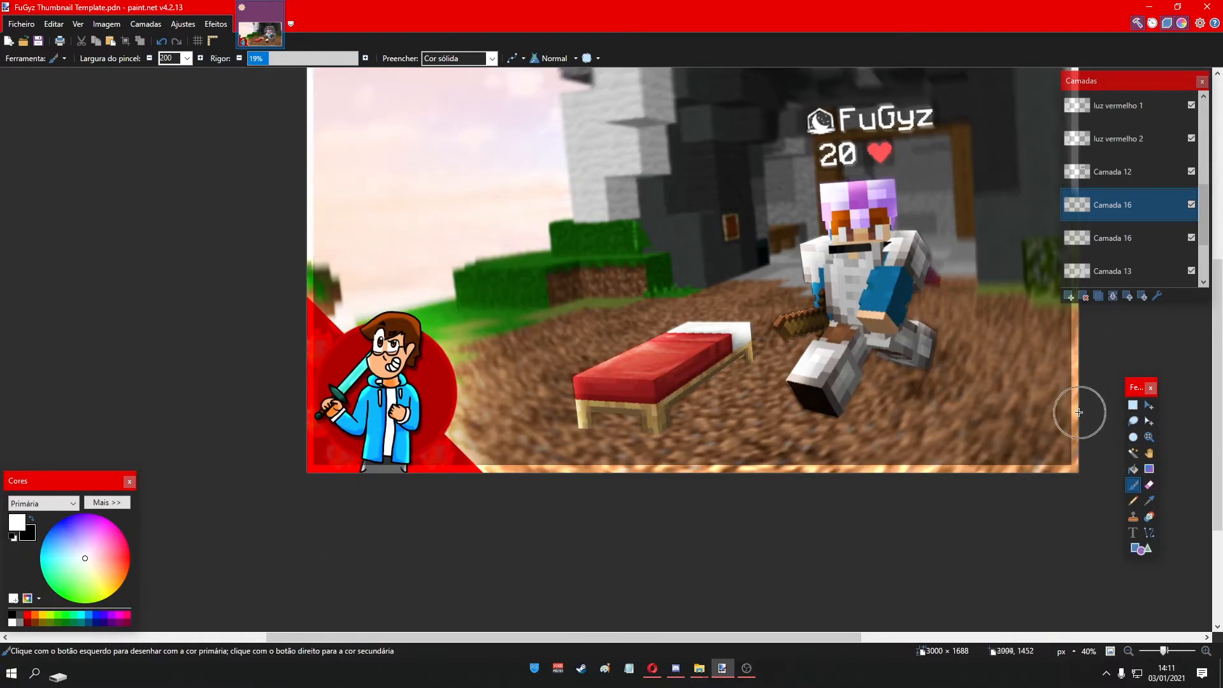
pyautogui.scroll(1, 1064, 412)
pyautogui.scroll(-4, 1058, 411)
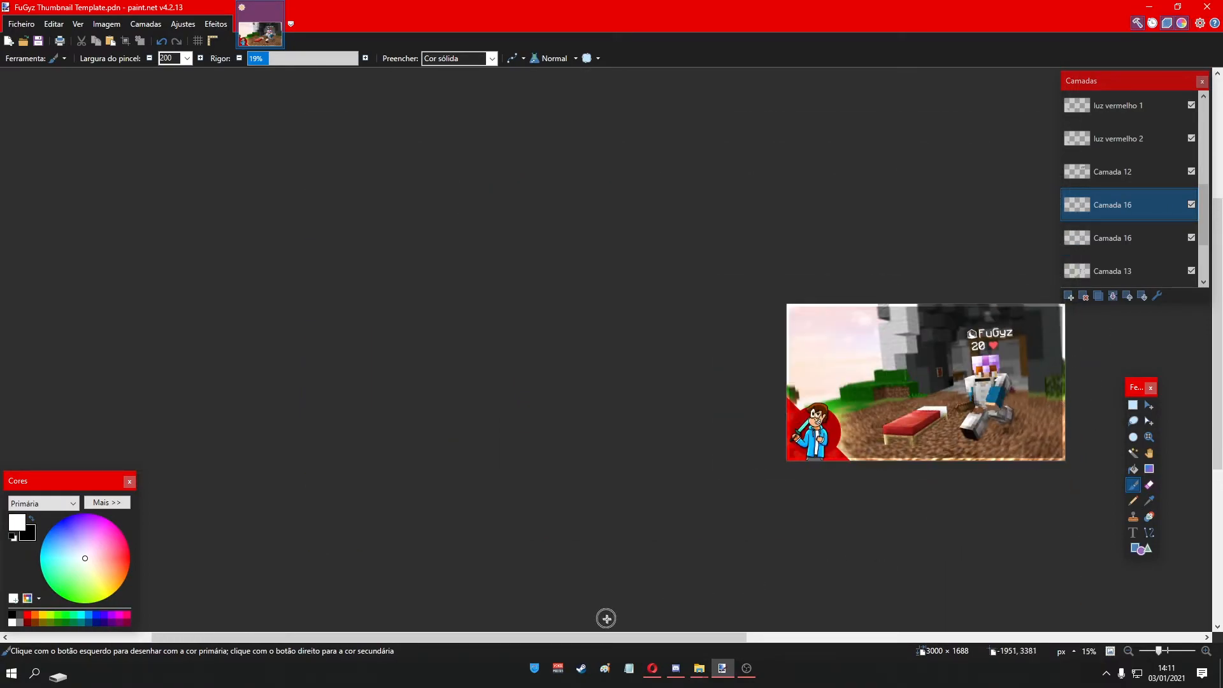
pyautogui.moveTo(612, 636); pyautogui.dragTo(796, 630)
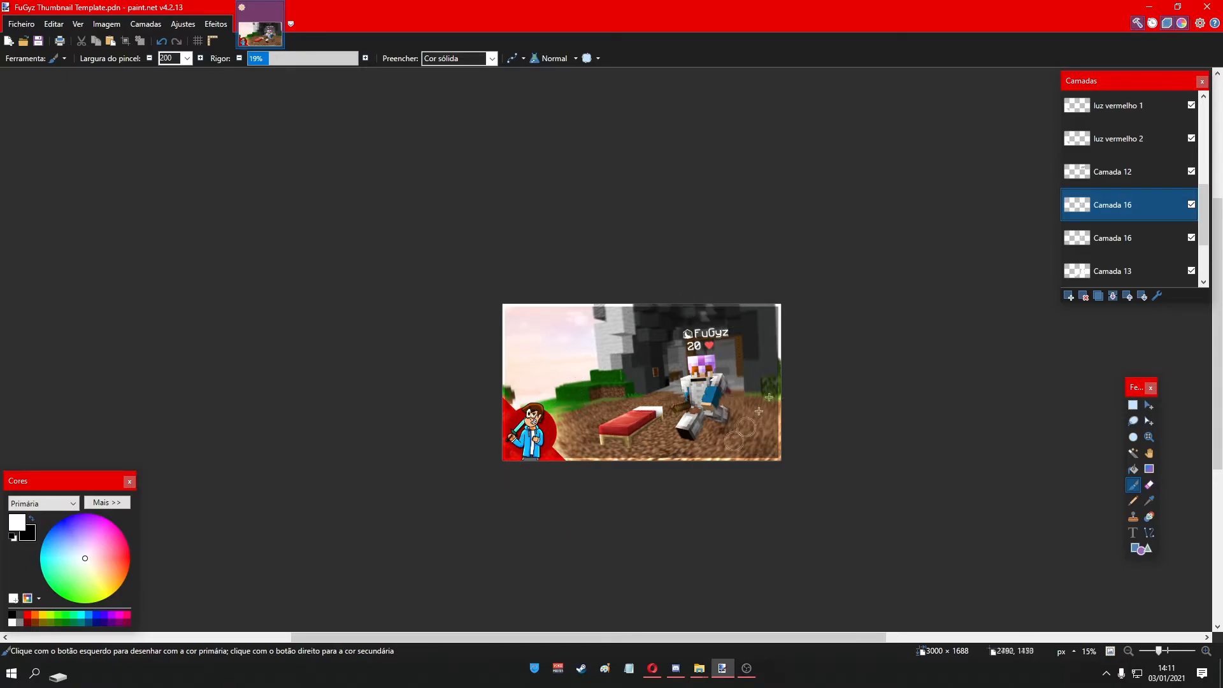
pyautogui.scroll(2, 786, 466)
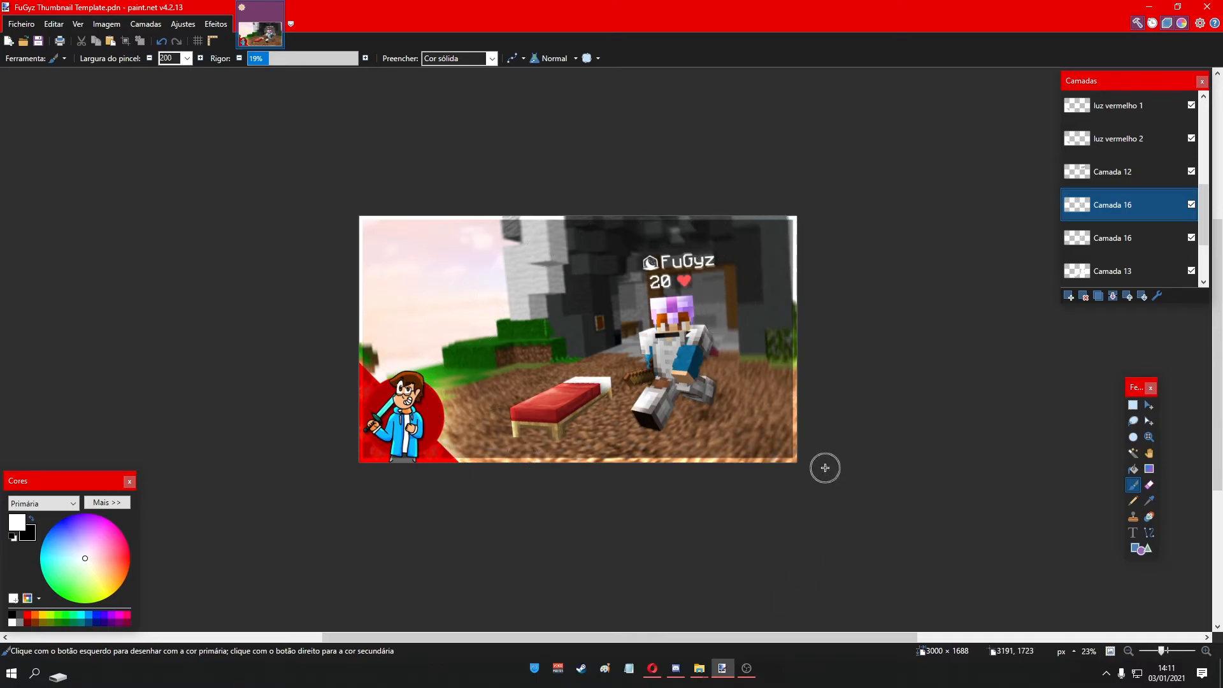
pyautogui.scroll(-4, 825, 468)
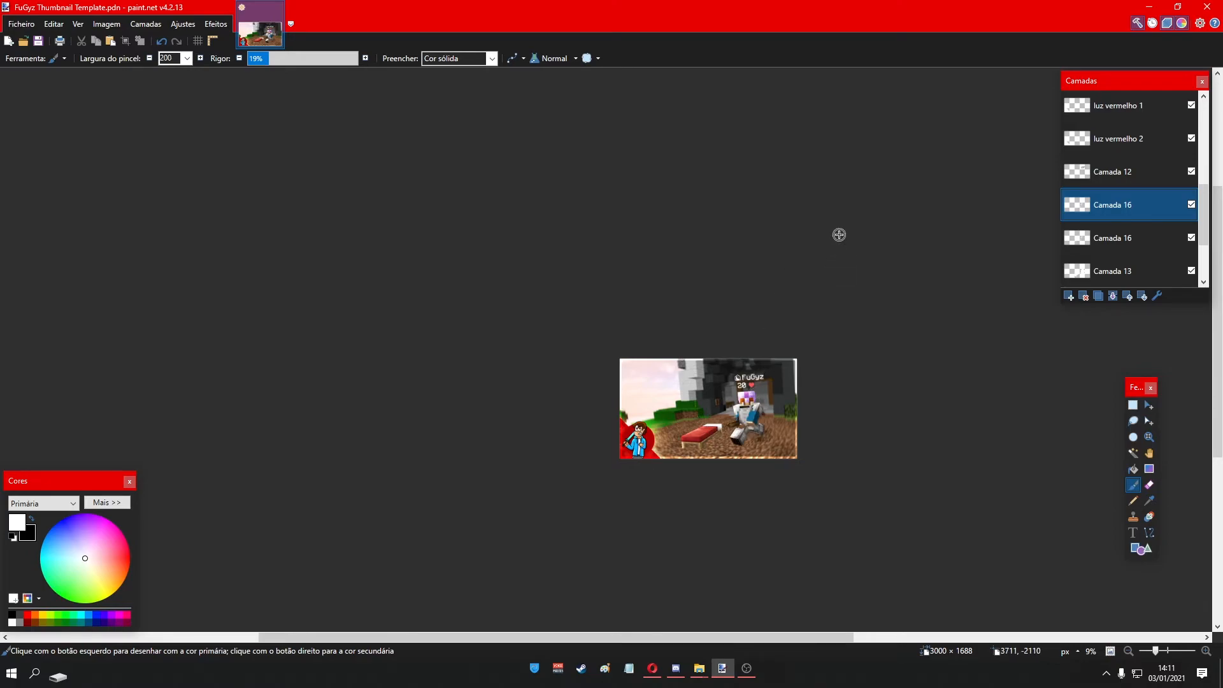
pyautogui.scroll(-2, 893, 356)
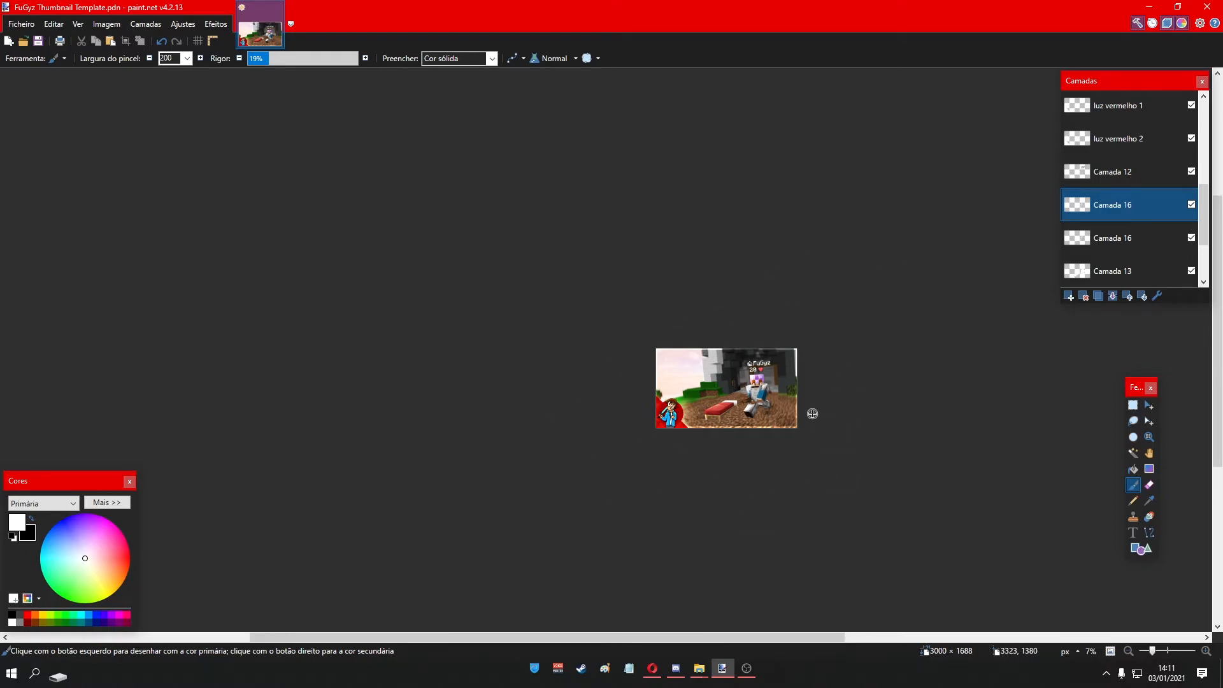
pyautogui.scroll(3, 811, 414)
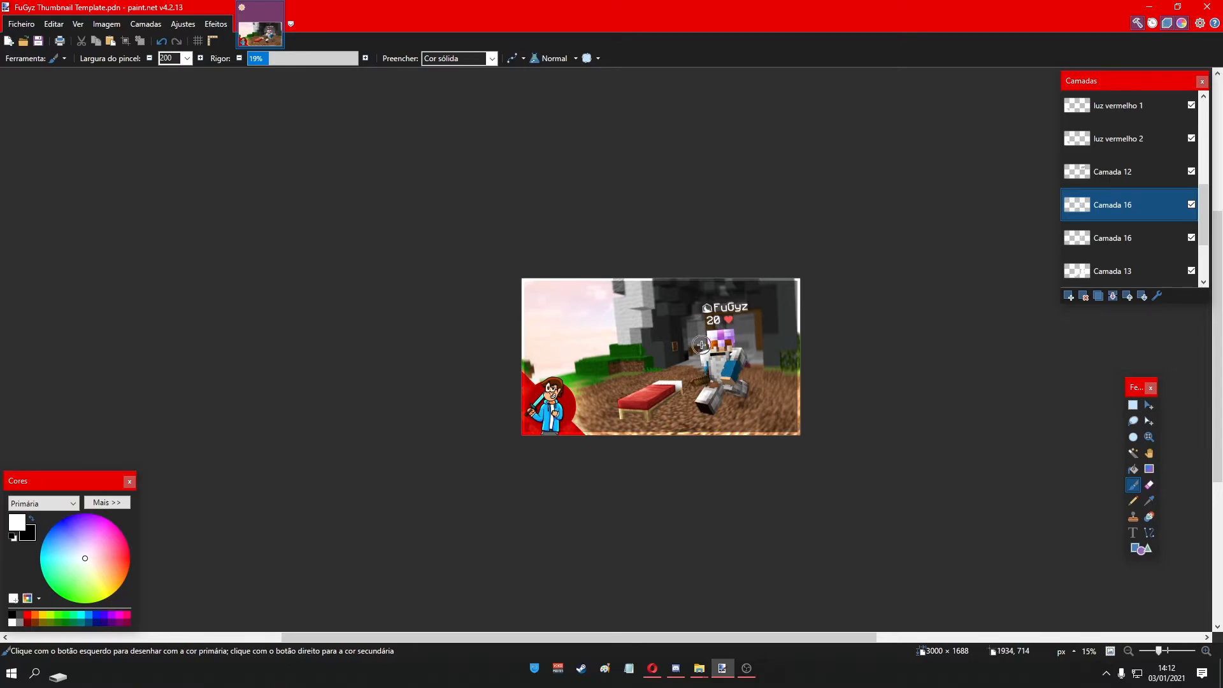
pyautogui.scroll(2, 701, 344)
pyautogui.scroll(2, 582, 410)
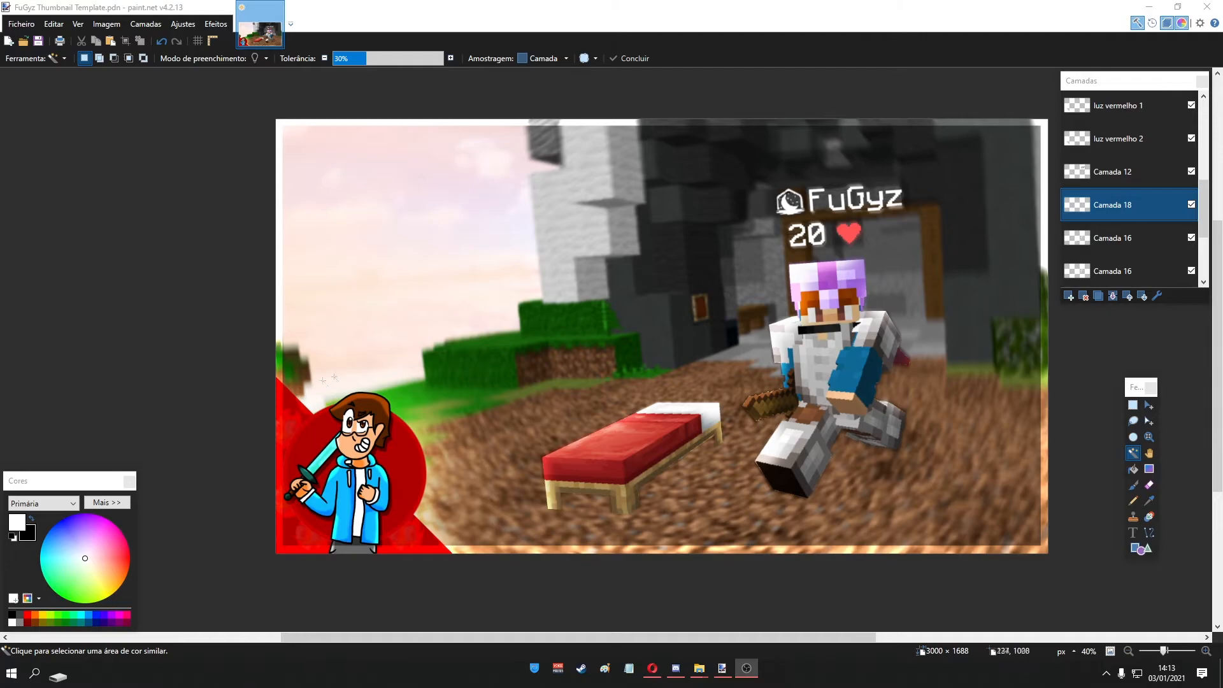
# - Add bold white "2021" text in the Digitalt font with a solid fill and black outline, larger than the default size
pyautogui.click(51, 58)
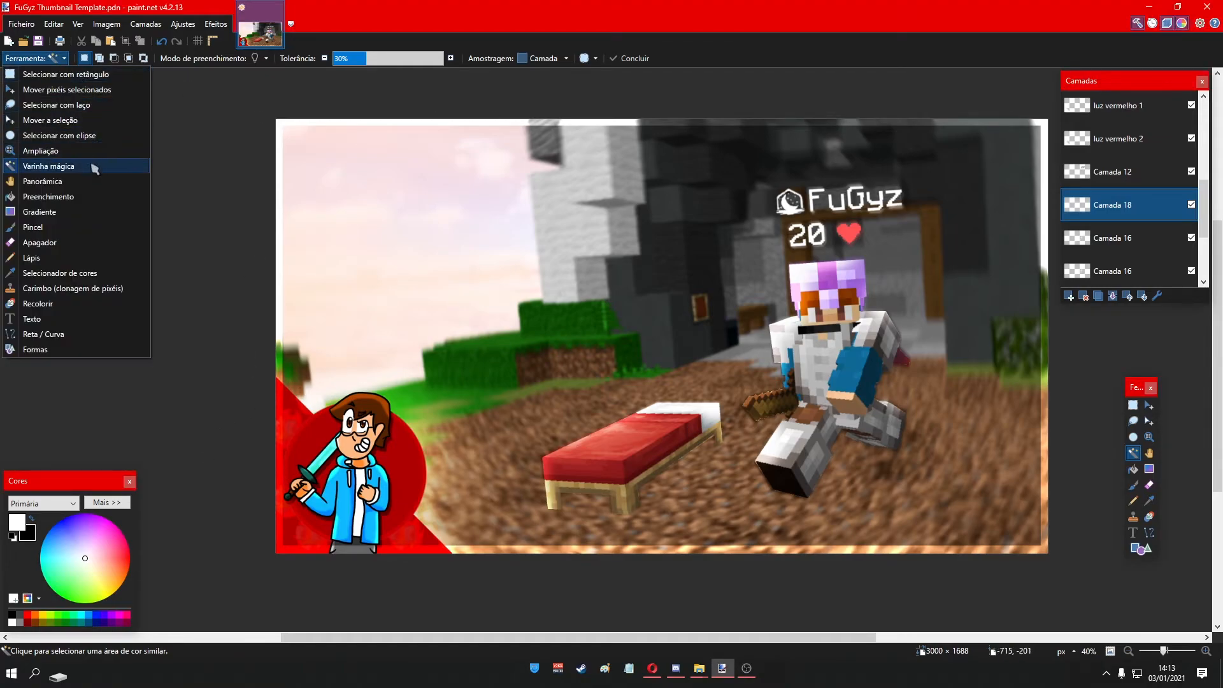
pyautogui.click(44, 318)
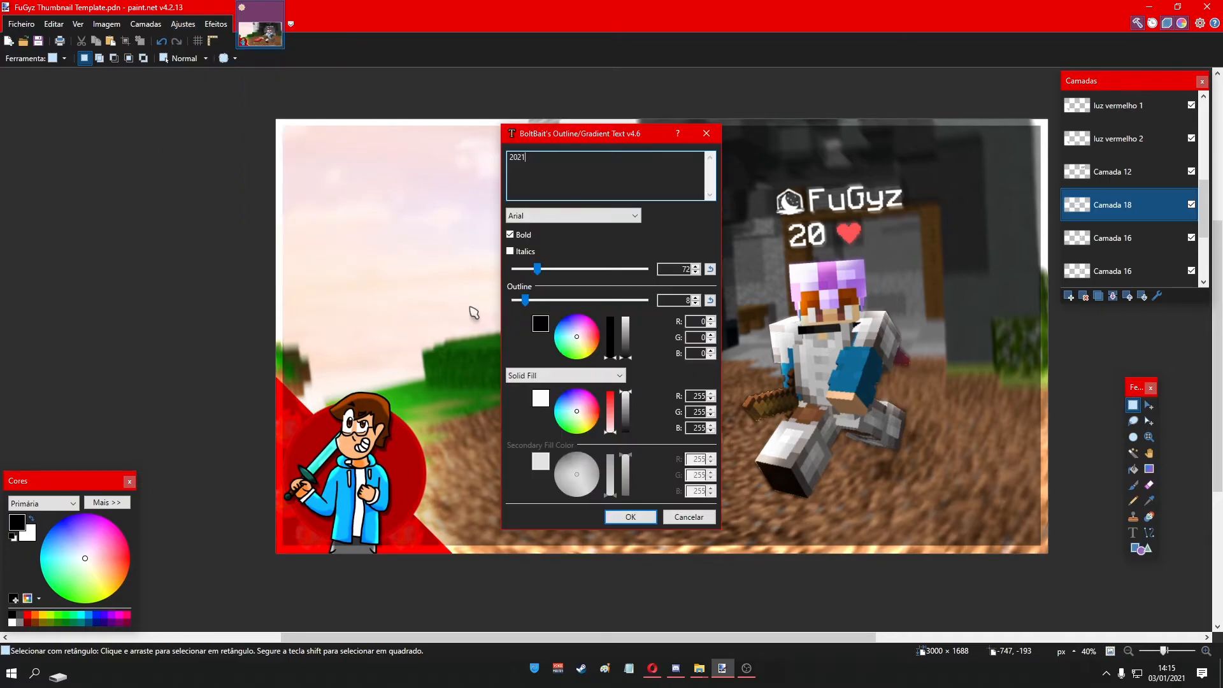
pyautogui.moveTo(613, 138); pyautogui.dragTo(194, 189)
pyautogui.click(164, 269)
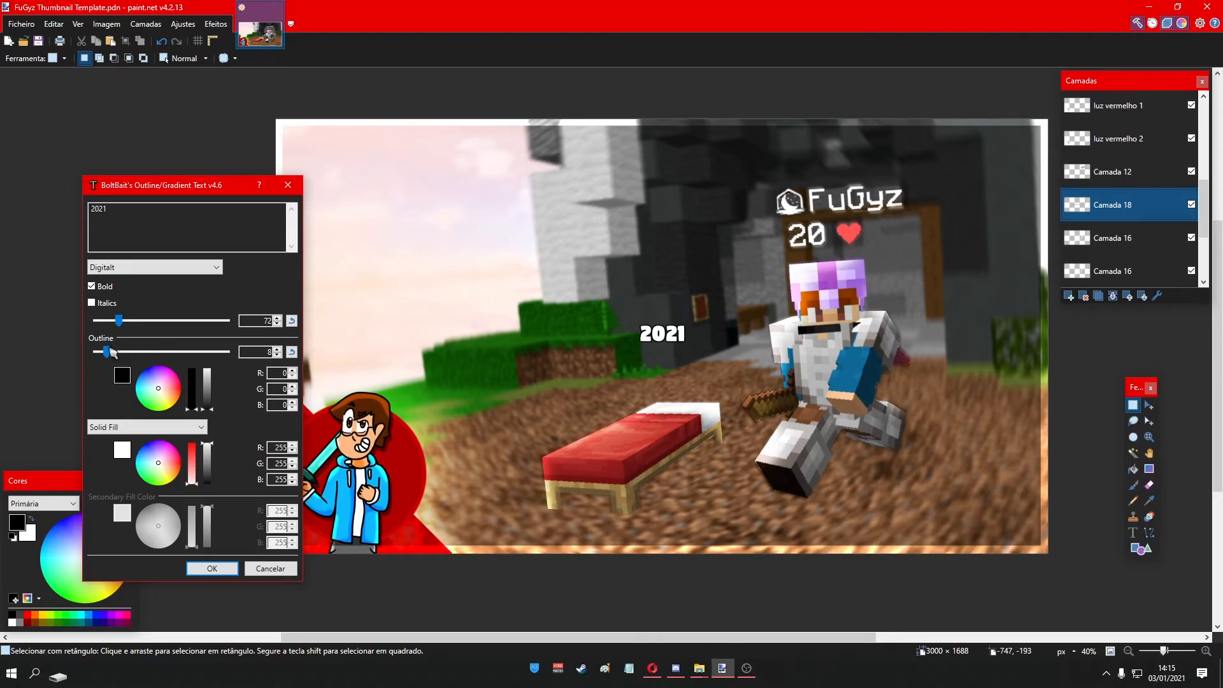
pyautogui.moveTo(109, 355); pyautogui.dragTo(166, 336)
pyautogui.click(212, 568)
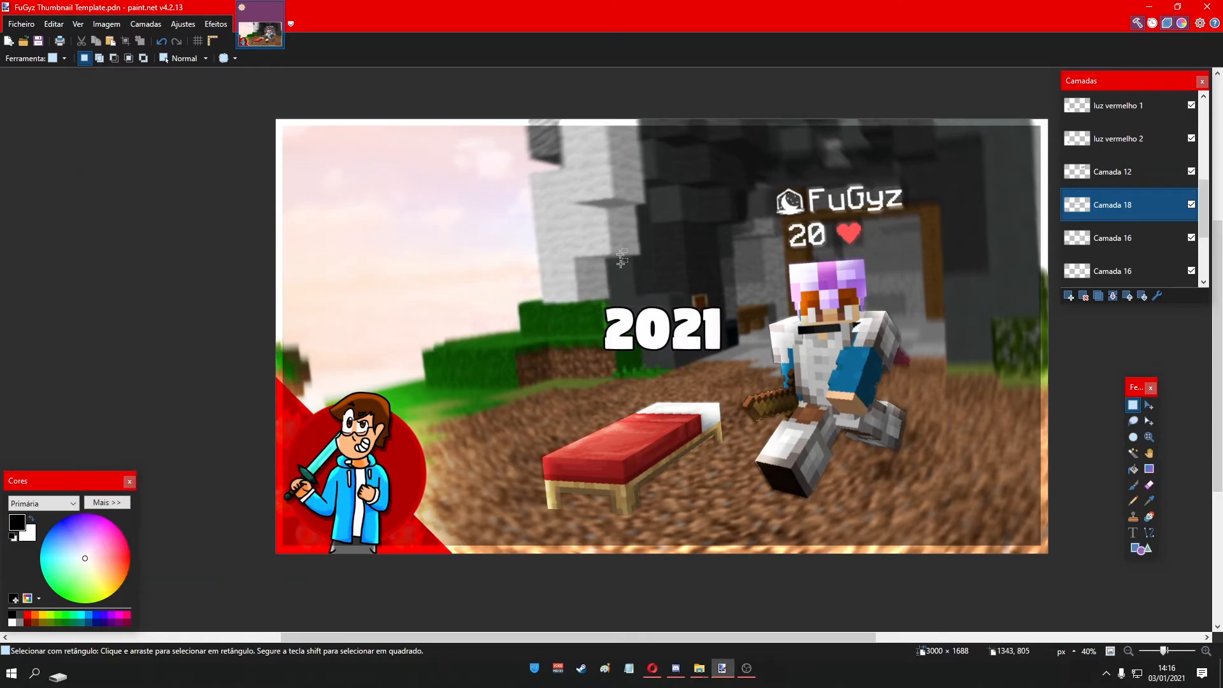
# - Rotate the "2021" text about 15° counter-clockwise, enlarge it and place it over the sky in the image's upper-left area
pyautogui.scroll(5, 697, 312)
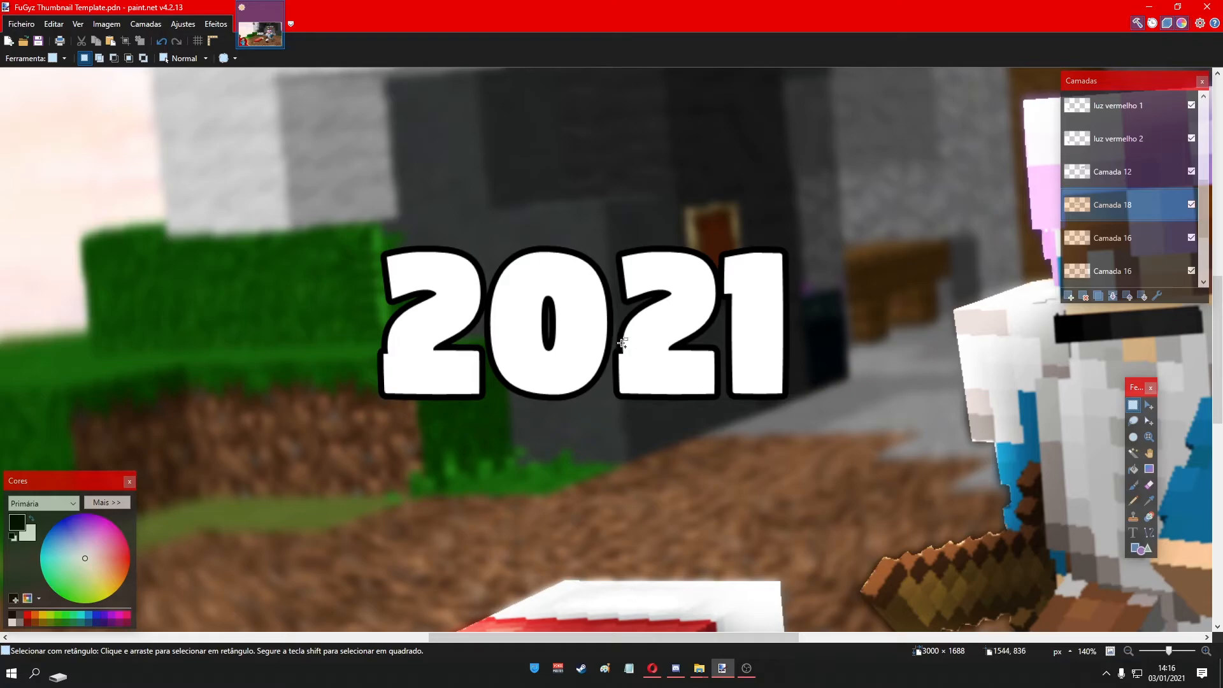
pyautogui.scroll(-4, 616, 369)
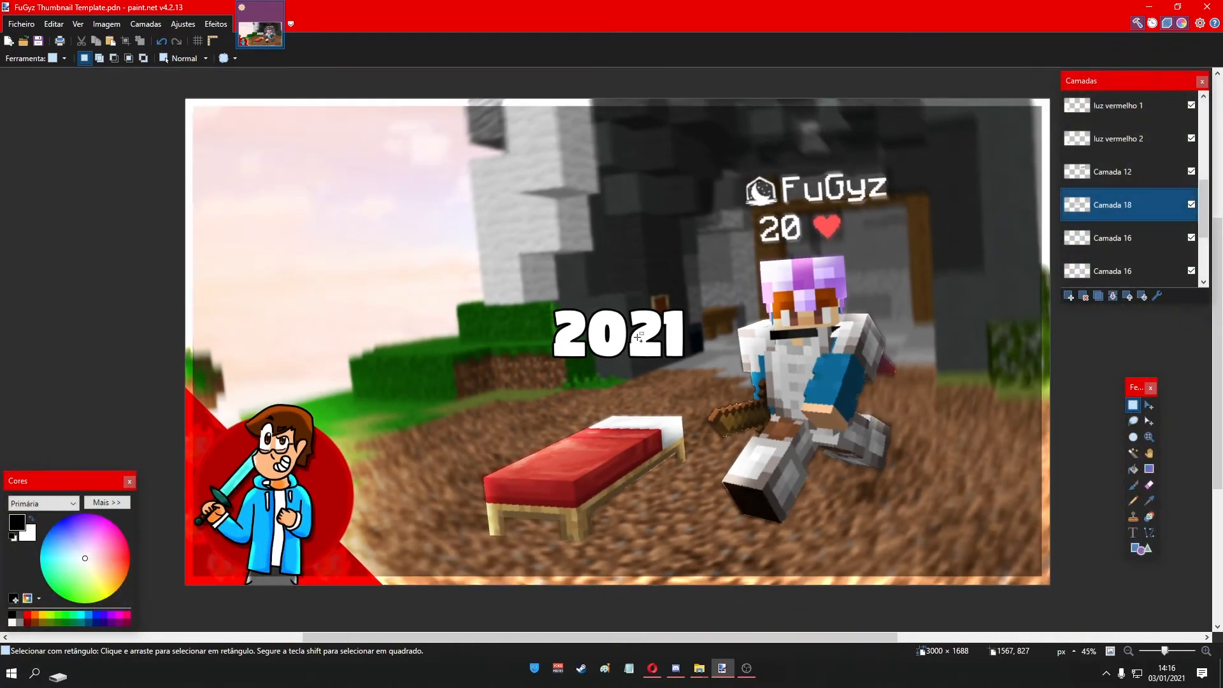
pyautogui.scroll(4, 639, 339)
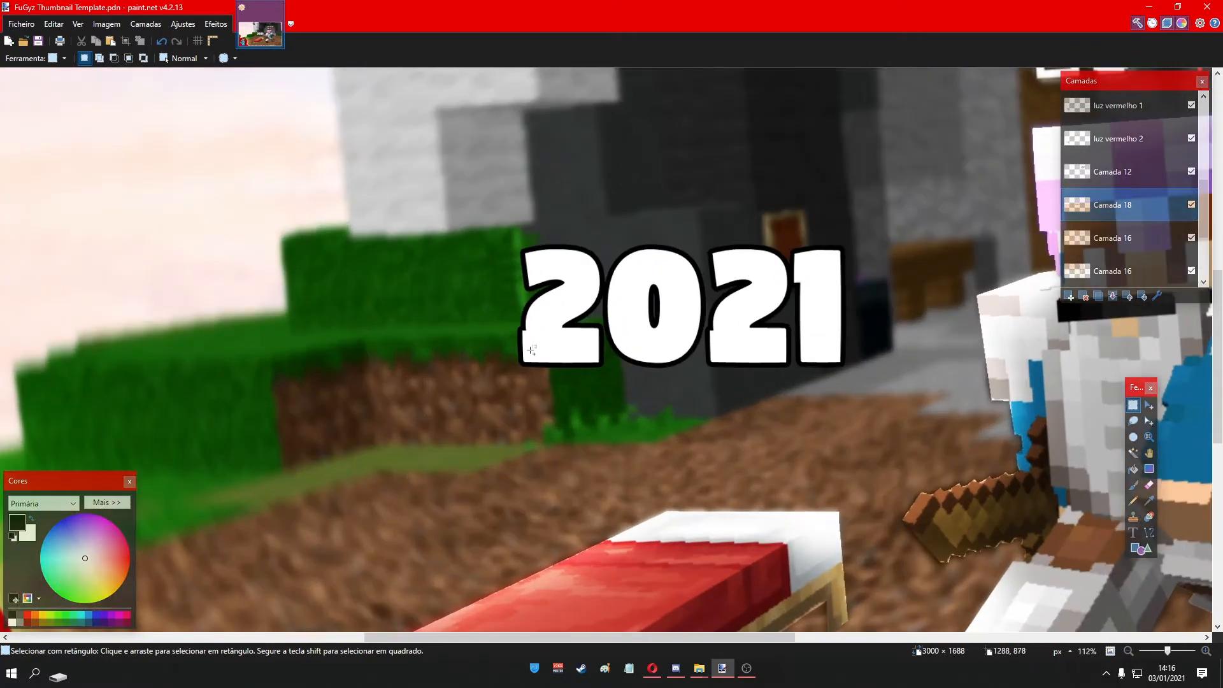
pyautogui.scroll(-4, 532, 345)
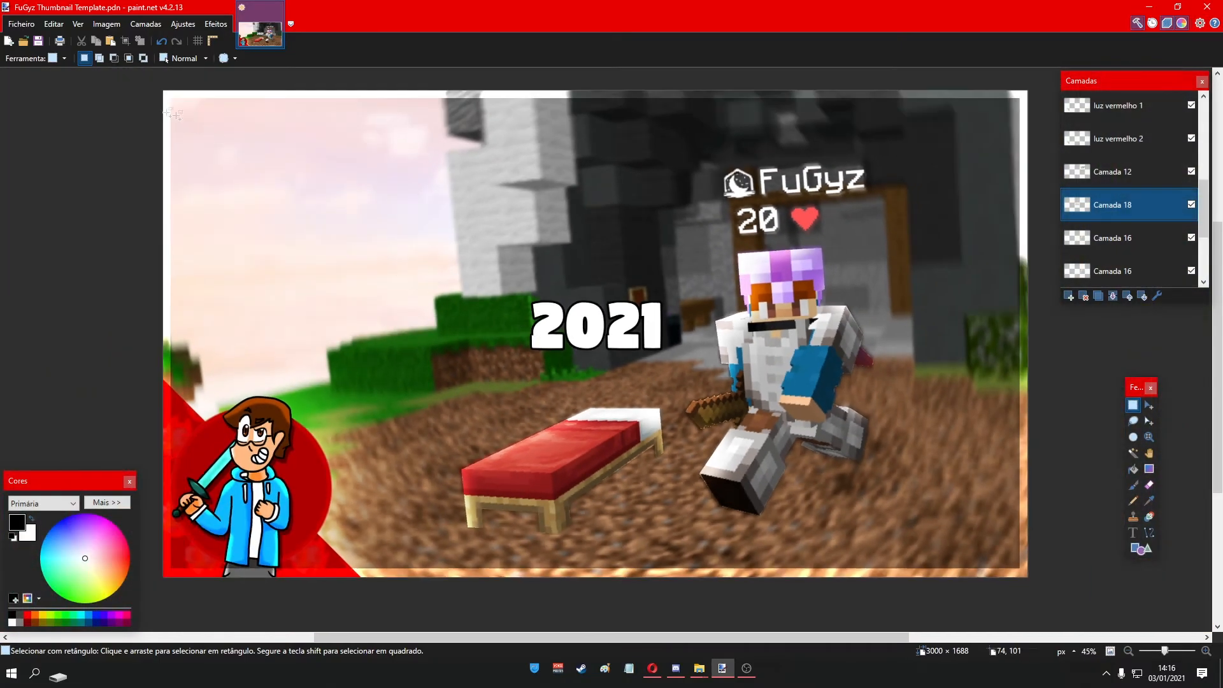
pyautogui.click(35, 60)
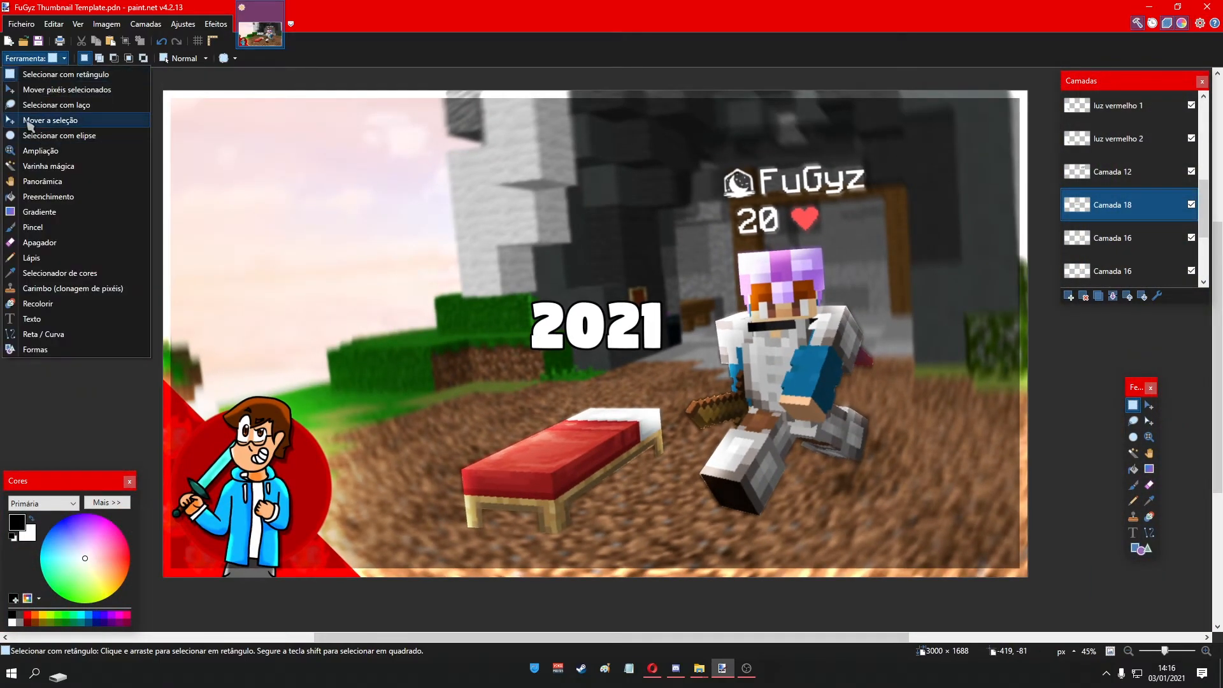
pyautogui.click(32, 90)
pyautogui.hotkey('ctrl', 'a')
pyautogui.scroll(-3, 577, 308)
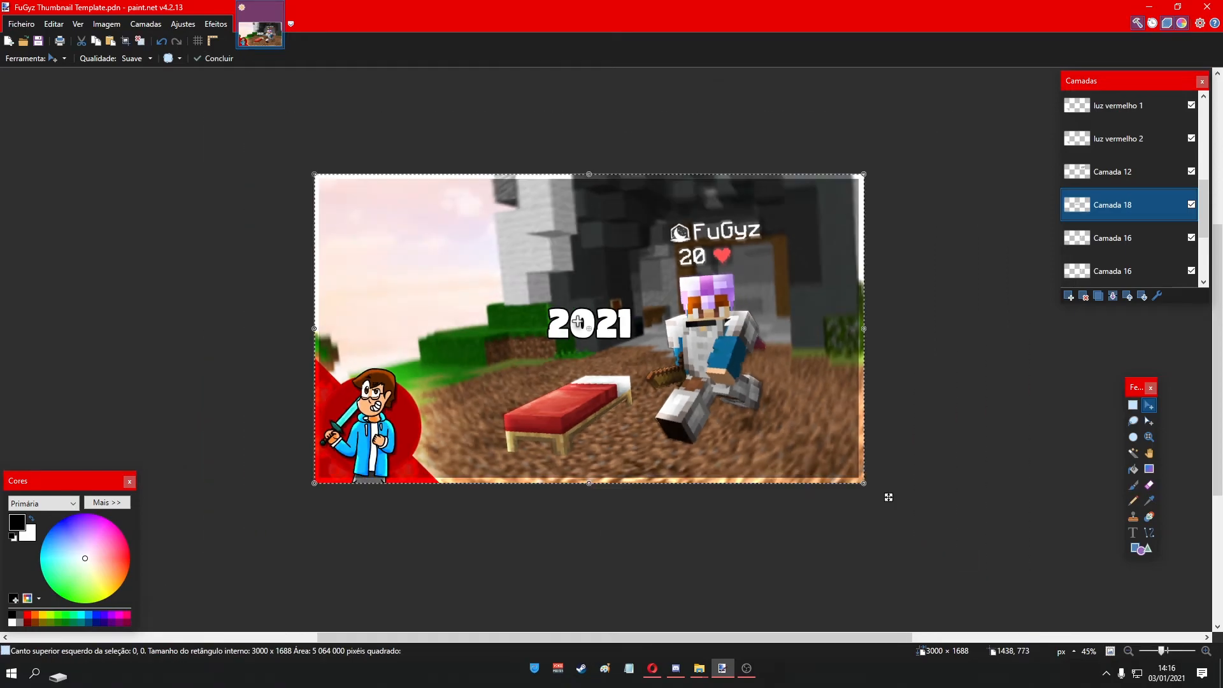
pyautogui.moveTo(556, 161); pyautogui.dragTo(487, 167)
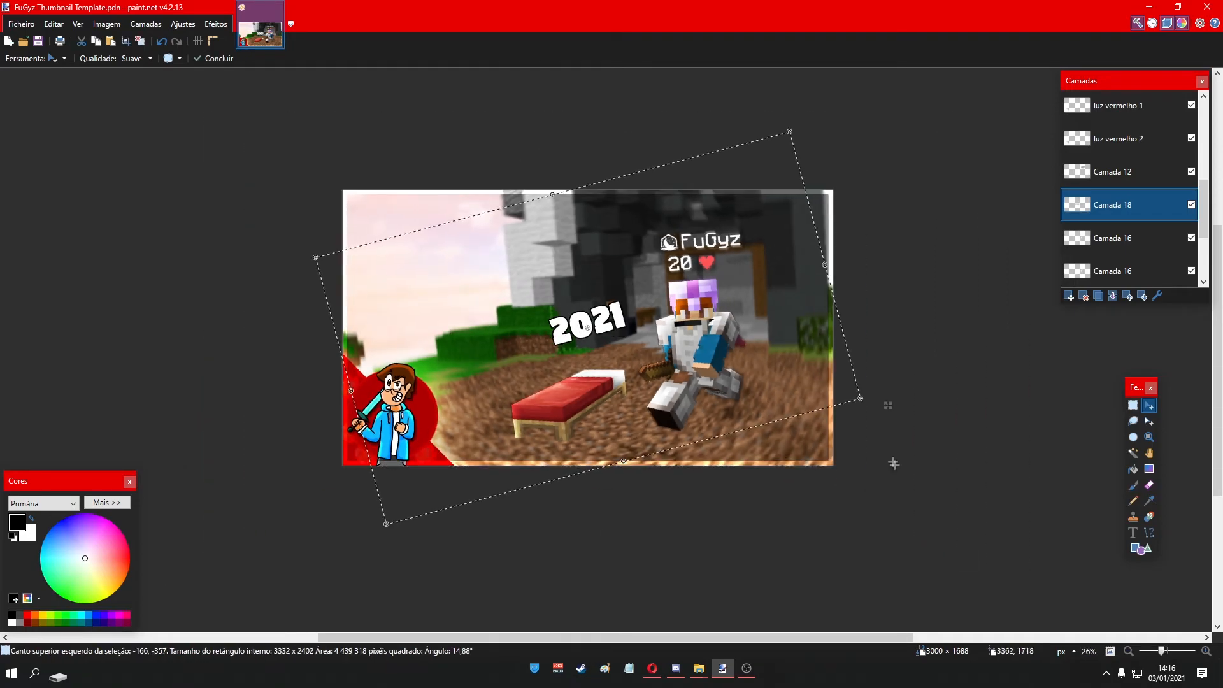
pyautogui.moveTo(358, 604); pyautogui.dragTo(348, 673)
pyautogui.moveTo(745, 414); pyautogui.dragTo(627, 280)
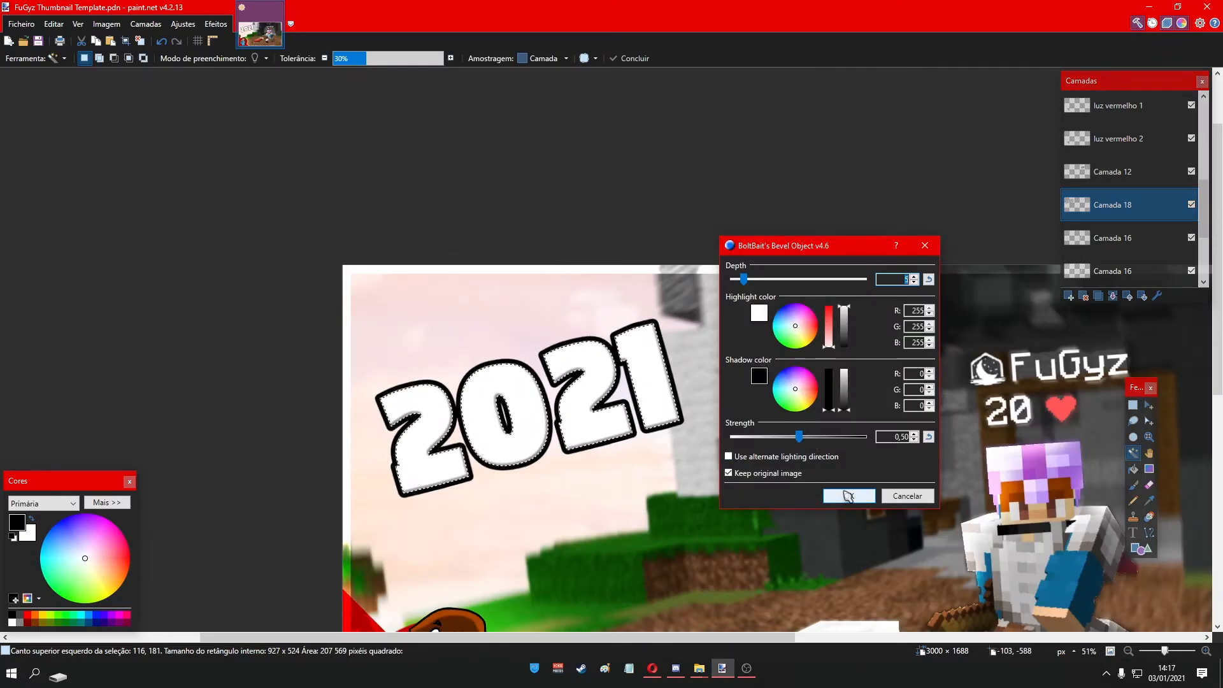
# - Bevel the selected white lettering with white highlight, black shadow and strength 0,50, keeping the original image, and duplicate the text layer
pyautogui.click(849, 496)
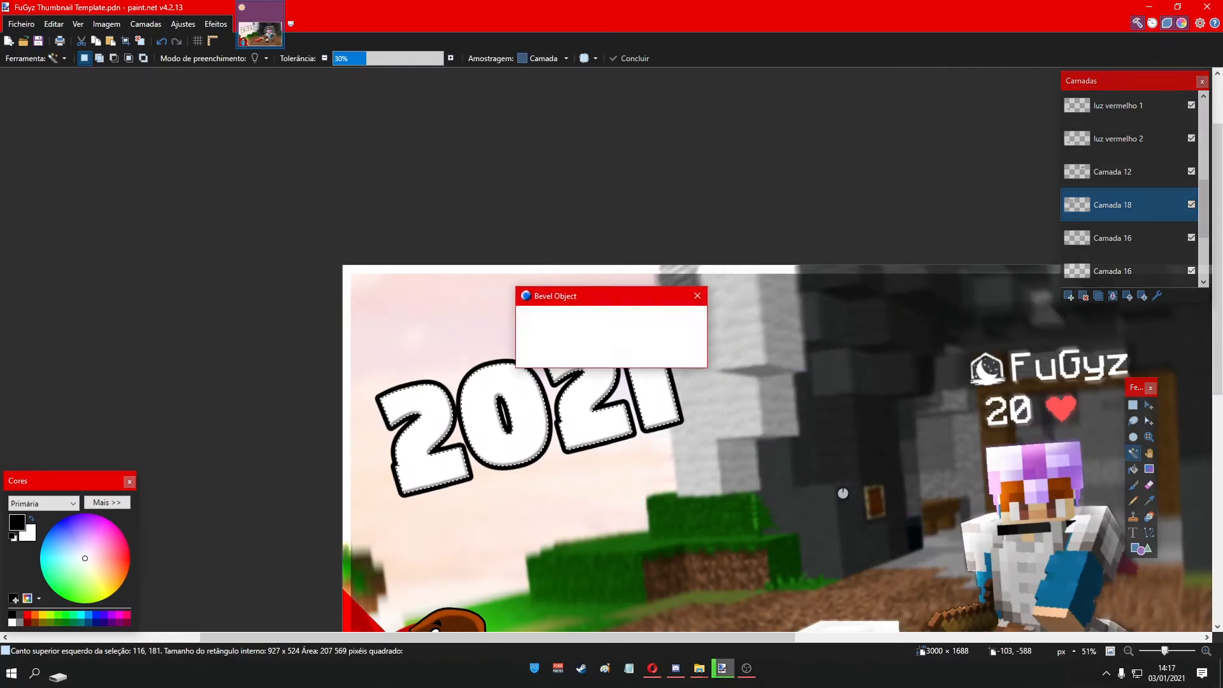
pyautogui.scroll(-3, 719, 510)
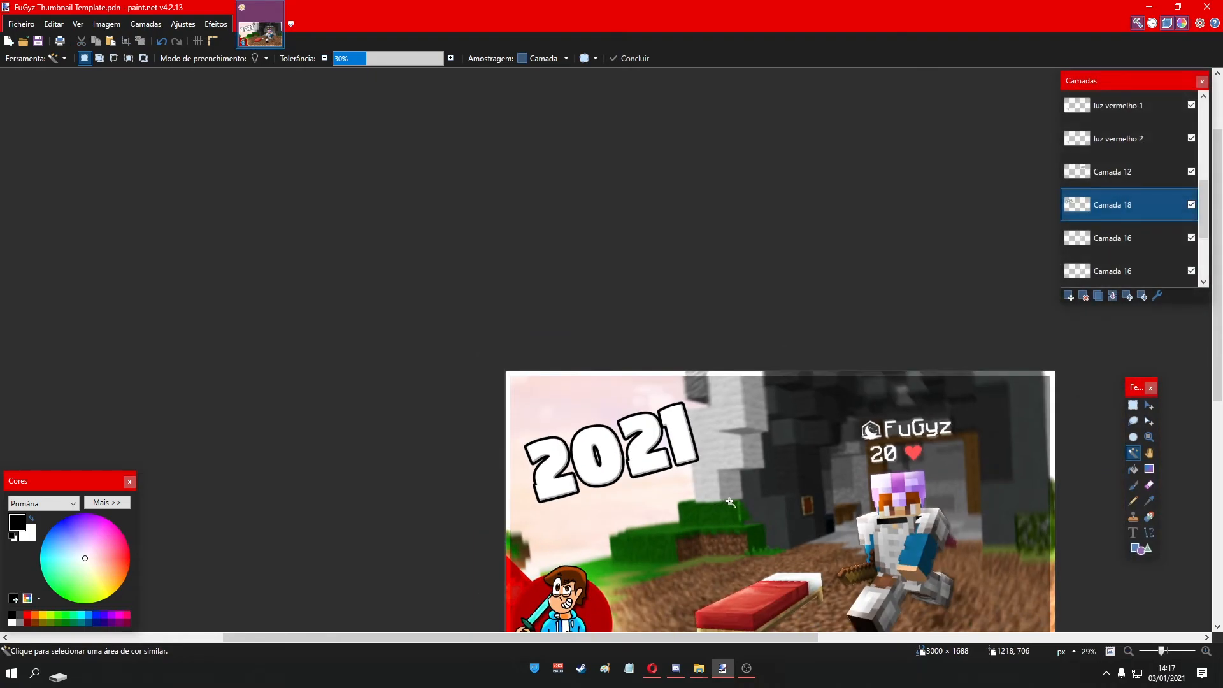
pyautogui.click(1098, 297)
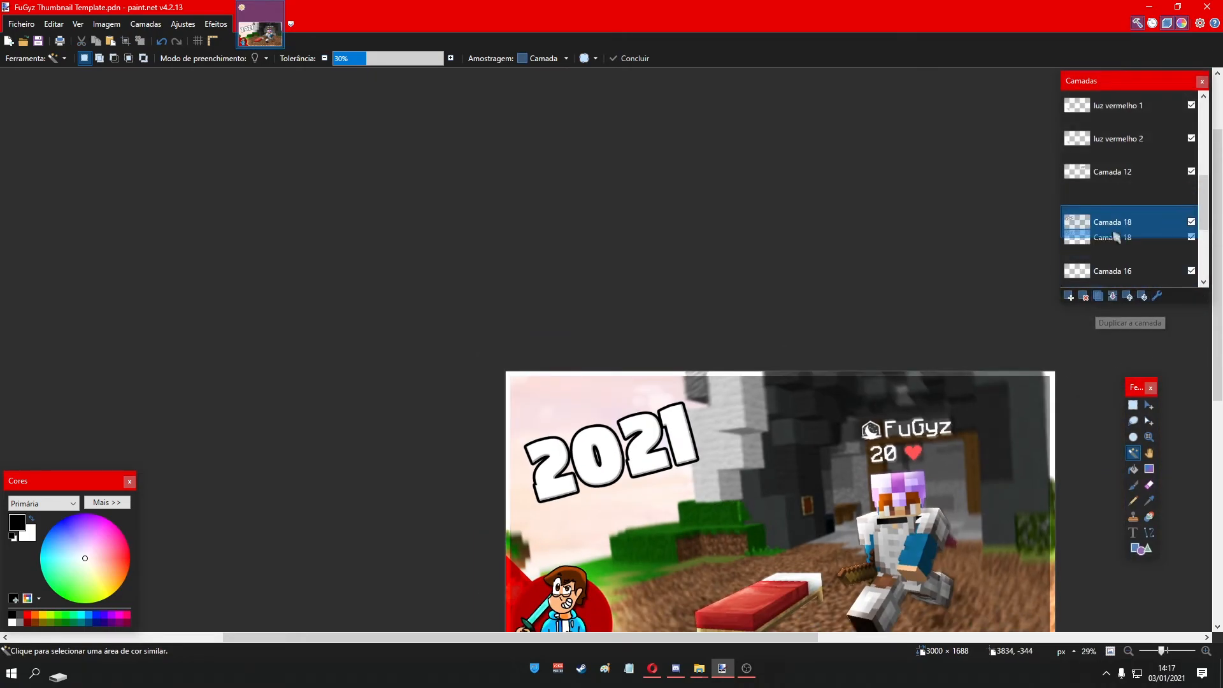
# - Offset the lower copy of the "2021" text about 31 px right and 15 px down behind the original
pyautogui.click(51, 57)
pyautogui.click(39, 92)
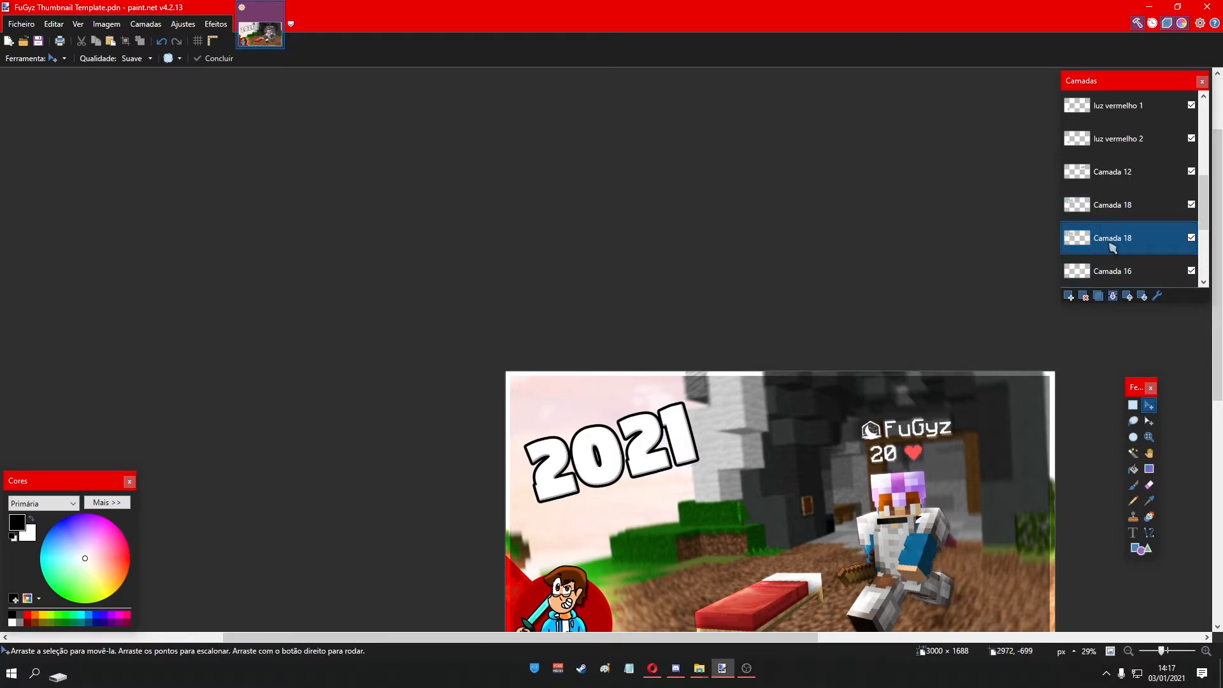
pyautogui.scroll(2, 1081, 252)
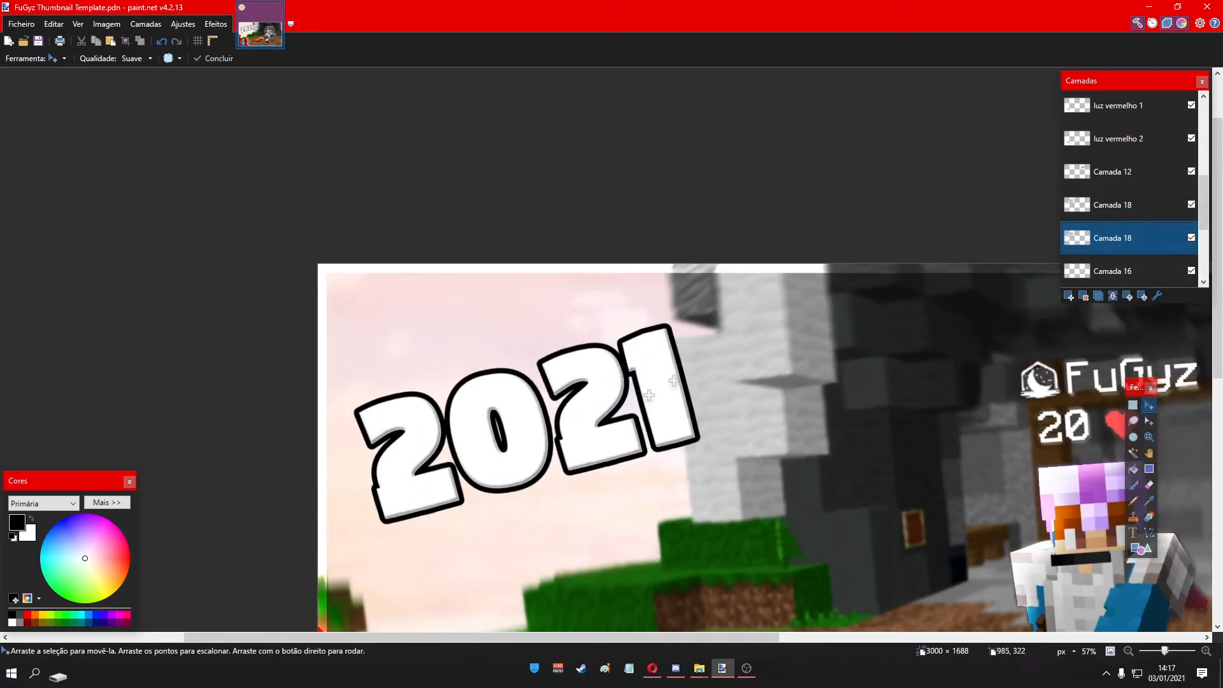
pyautogui.scroll(1, 509, 500)
pyautogui.moveTo(541, 472); pyautogui.dragTo(552, 482)
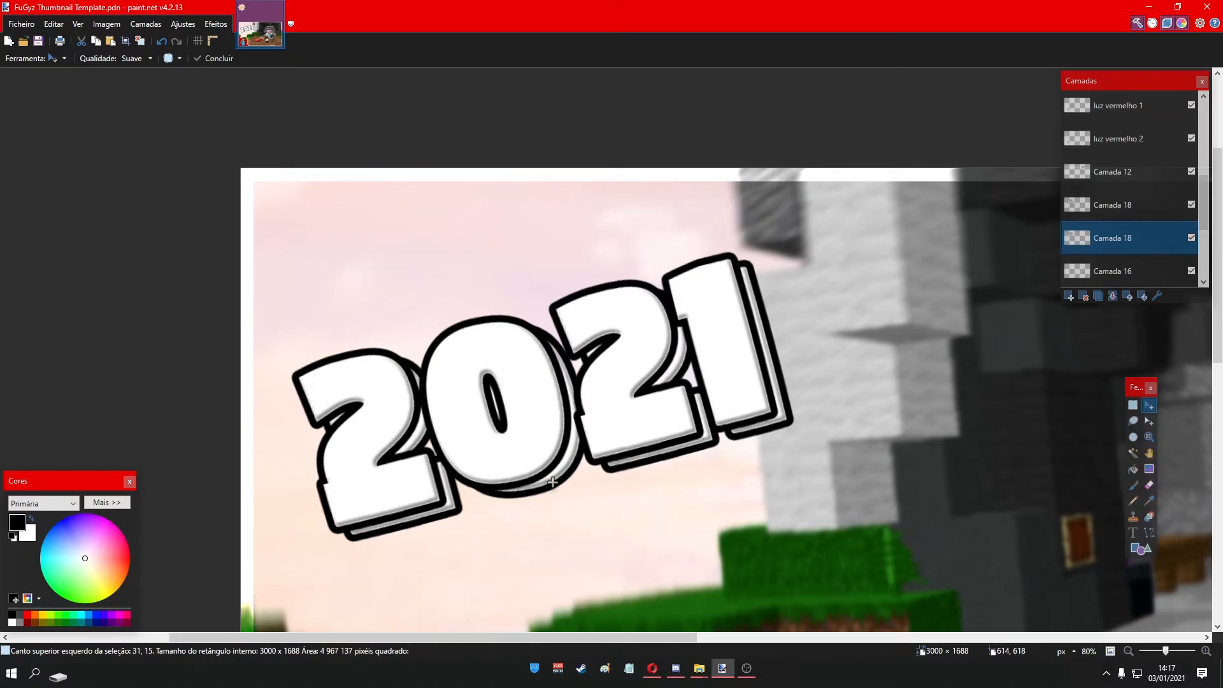
pyautogui.scroll(-1, 592, 490)
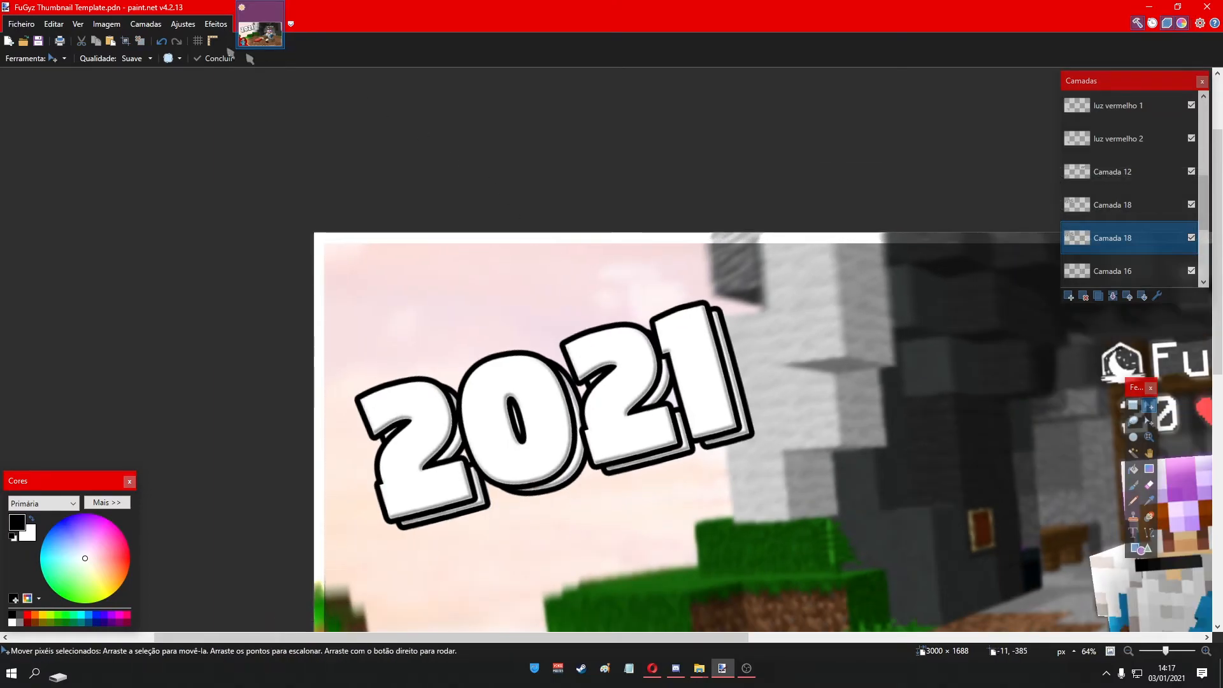
# - Turn the offset text copy solid black by setting its lightness (Claridade) to -100
pyautogui.click(181, 24)
pyautogui.click(161, 14)
pyautogui.click(182, 23)
pyautogui.click(221, 210)
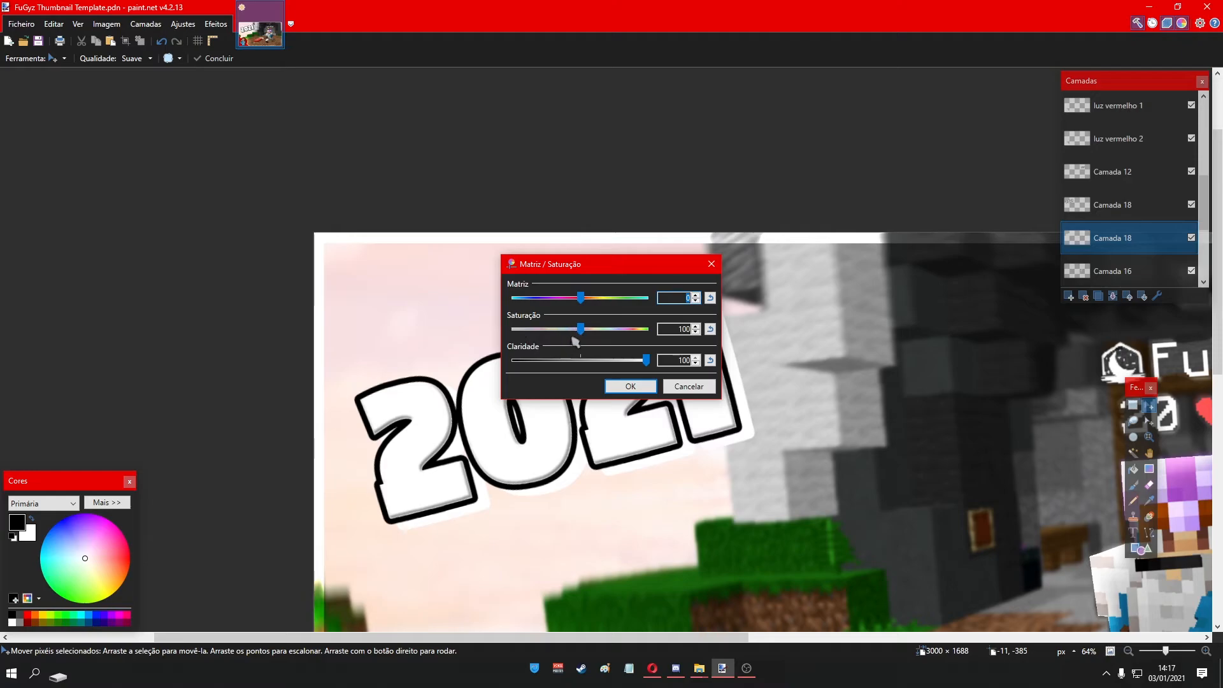
pyautogui.moveTo(646, 360); pyautogui.dragTo(456, 373)
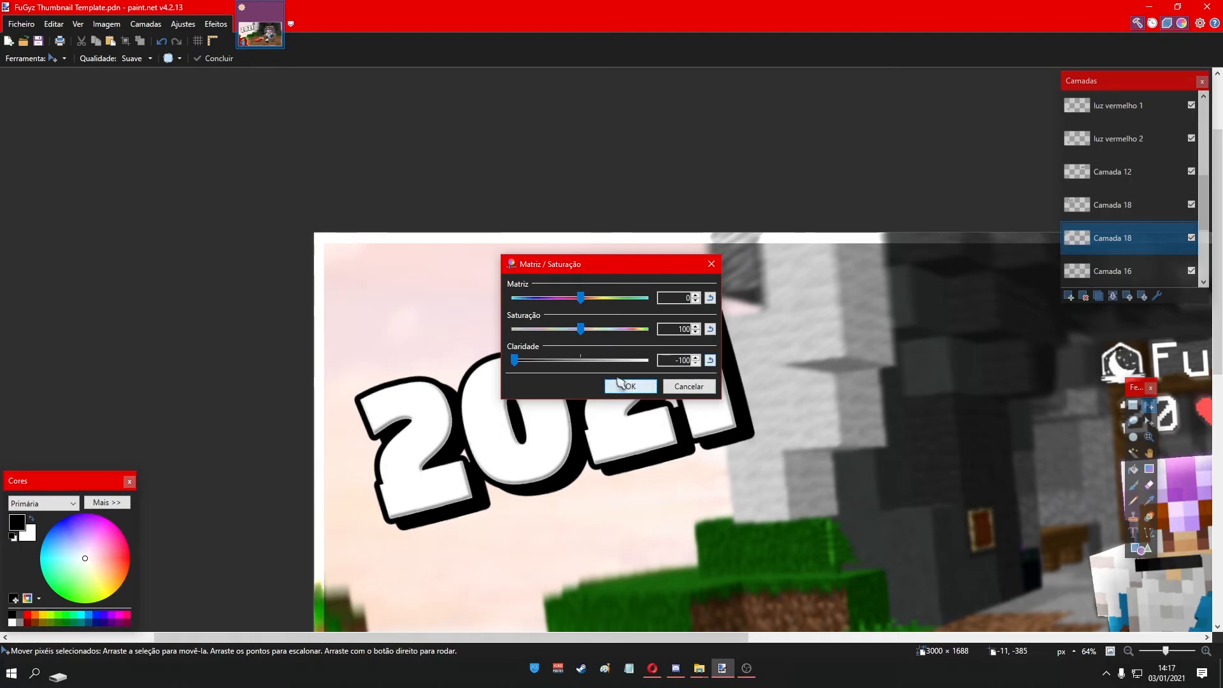
pyautogui.click(648, 382)
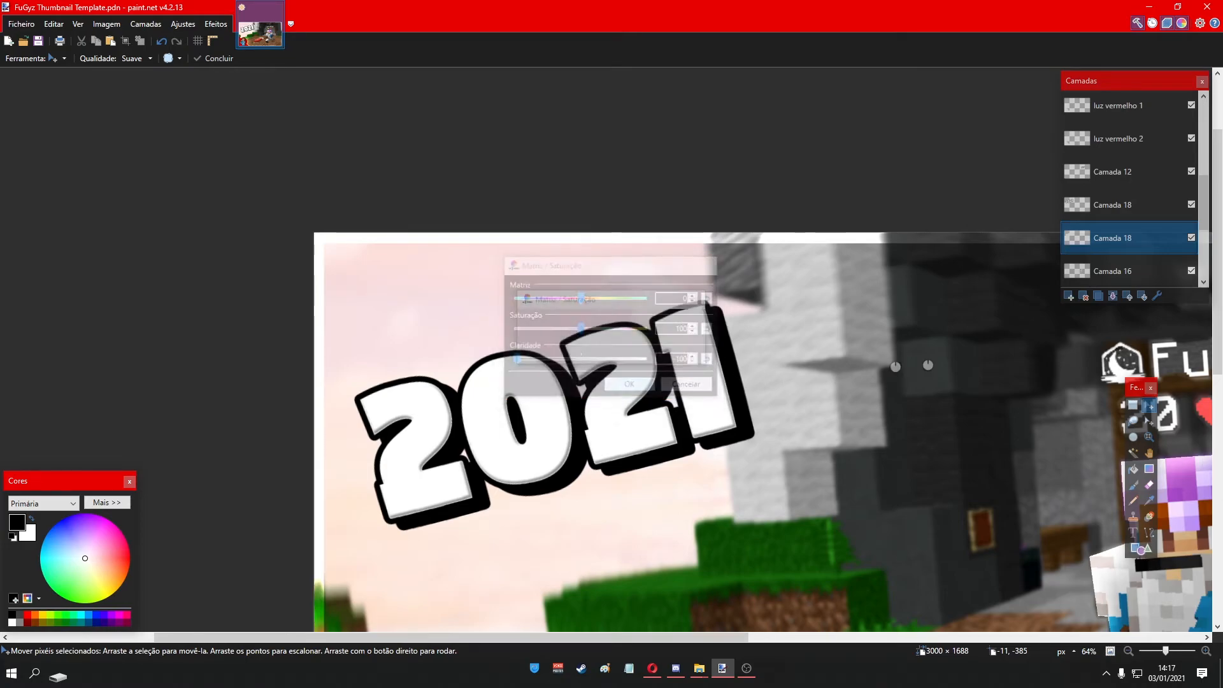
# - Set the black text copy's blend mode to Sobreposição (Overlay) at opacity 255
pyautogui.click(1157, 296)
pyautogui.moveTo(638, 255); pyautogui.dragTo(216, 192)
pyautogui.click(178, 274)
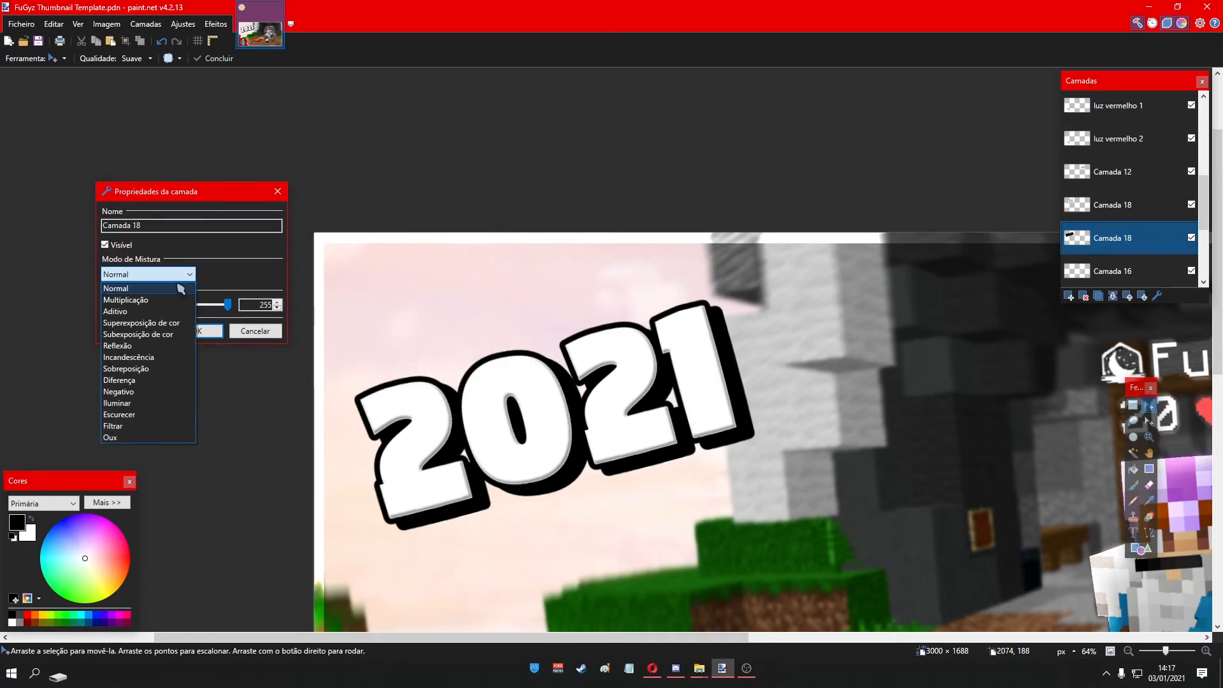
pyautogui.click(179, 369)
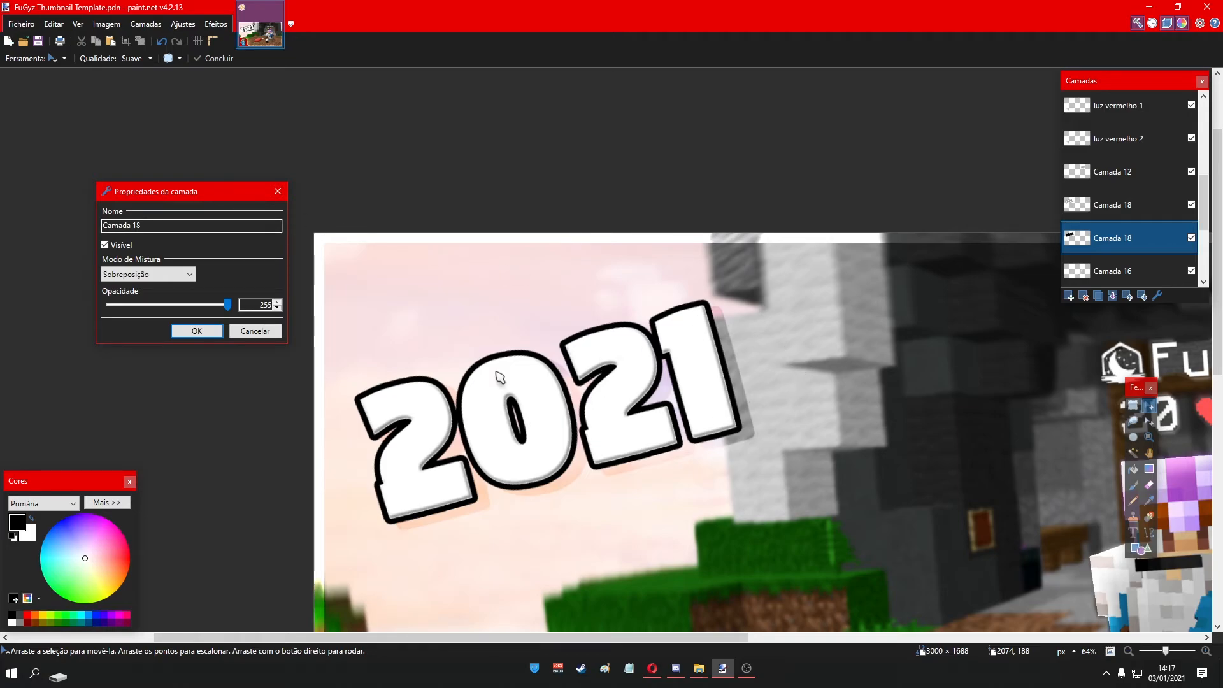
pyautogui.moveTo(191, 191); pyautogui.dragTo(388, 43)
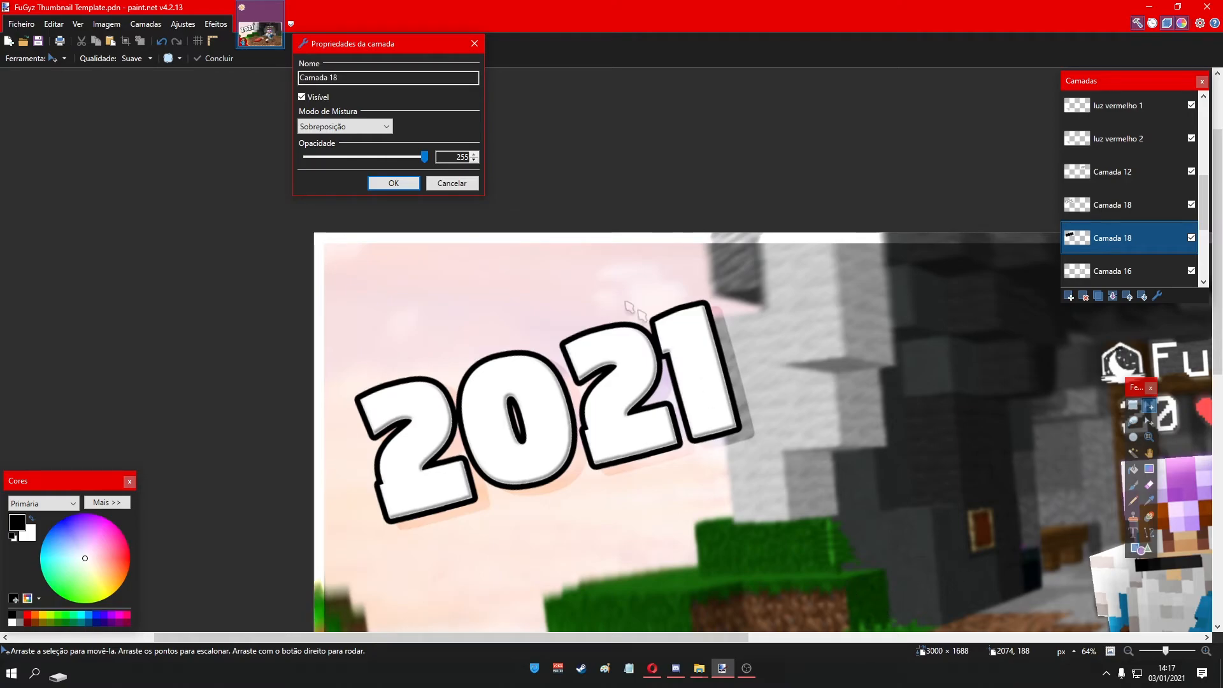
pyautogui.click(393, 183)
# - Nudge the text's overlay shadow about 1 px right and 11 px down
pyautogui.moveTo(685, 355); pyautogui.dragTo(688, 351)
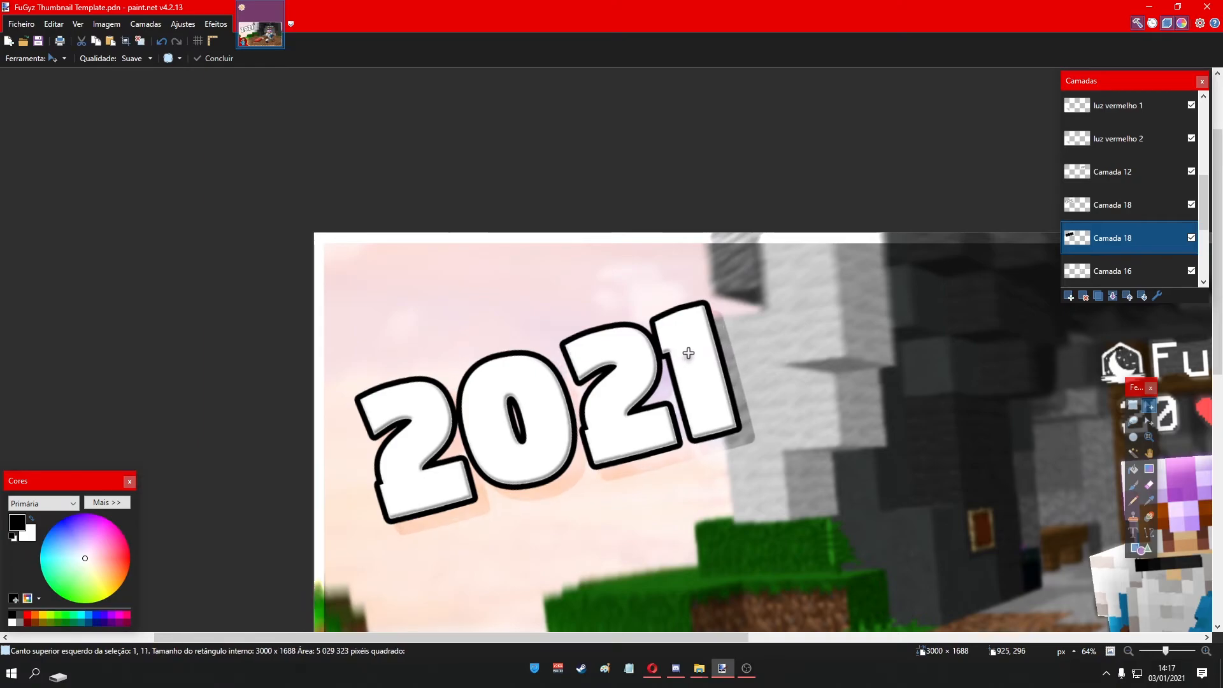
pyautogui.scroll(-5, 746, 437)
pyautogui.scroll(3, 772, 452)
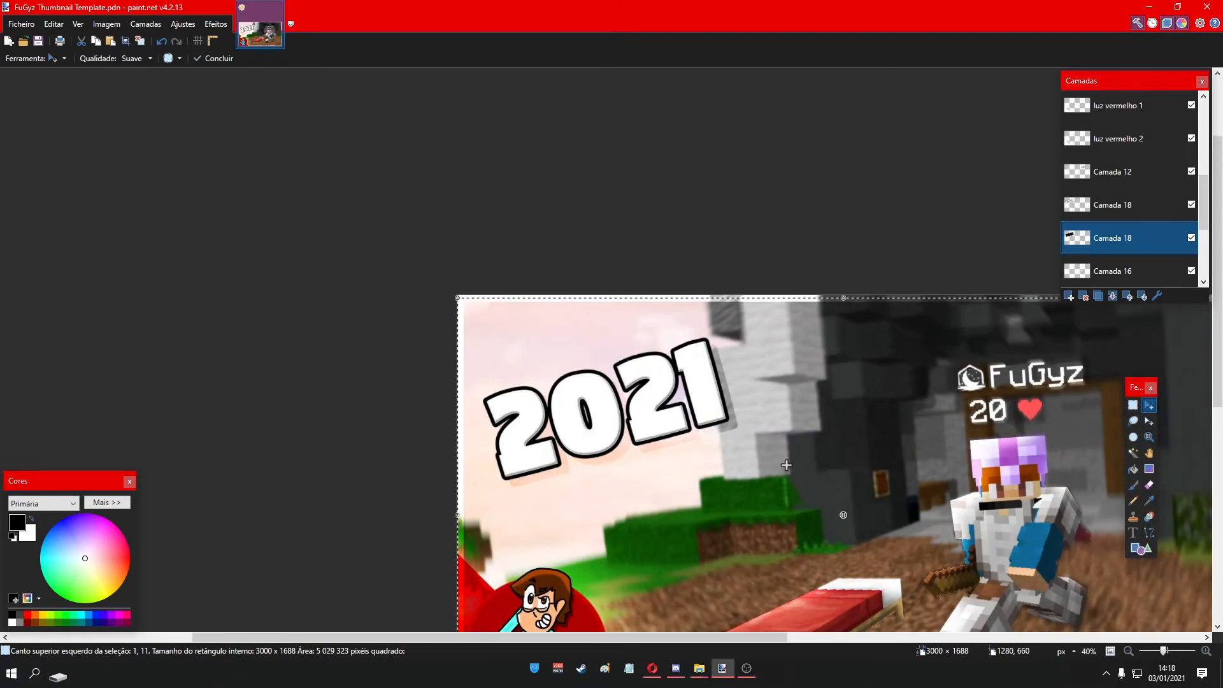
# - Try Normal blending with opacity 59 on the shadow layer, and return it to Sobreposição at opacity 255
pyautogui.click(1165, 298)
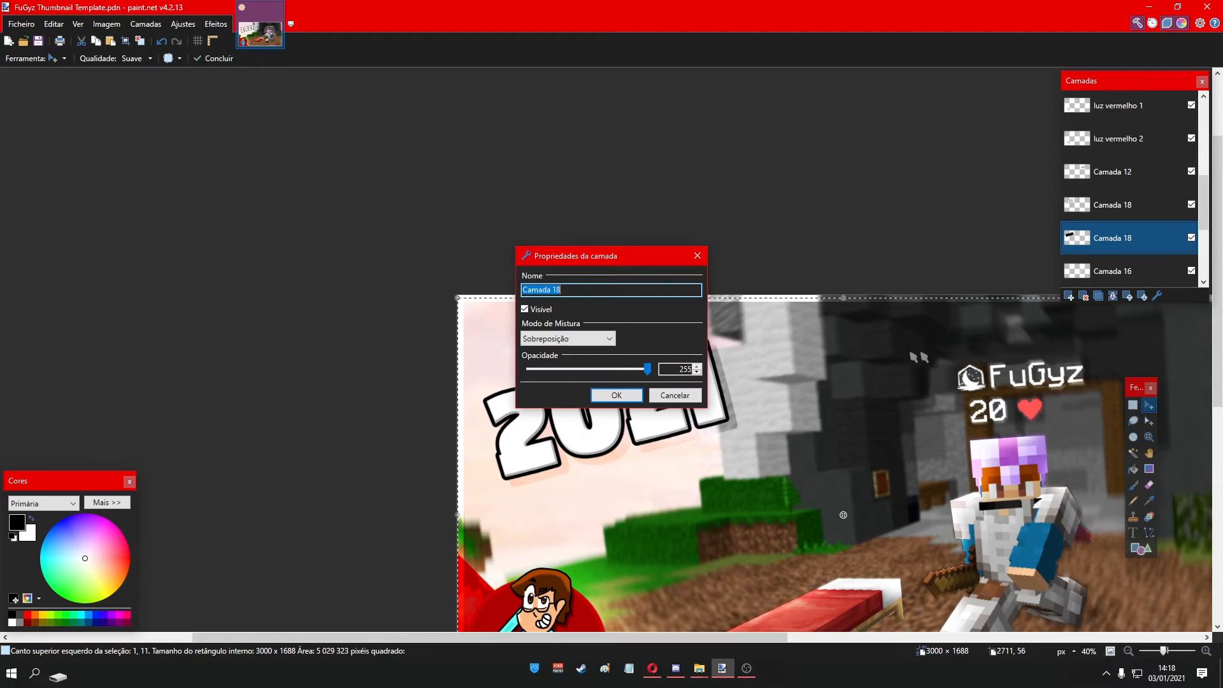
pyautogui.moveTo(682, 257); pyautogui.dragTo(303, 271)
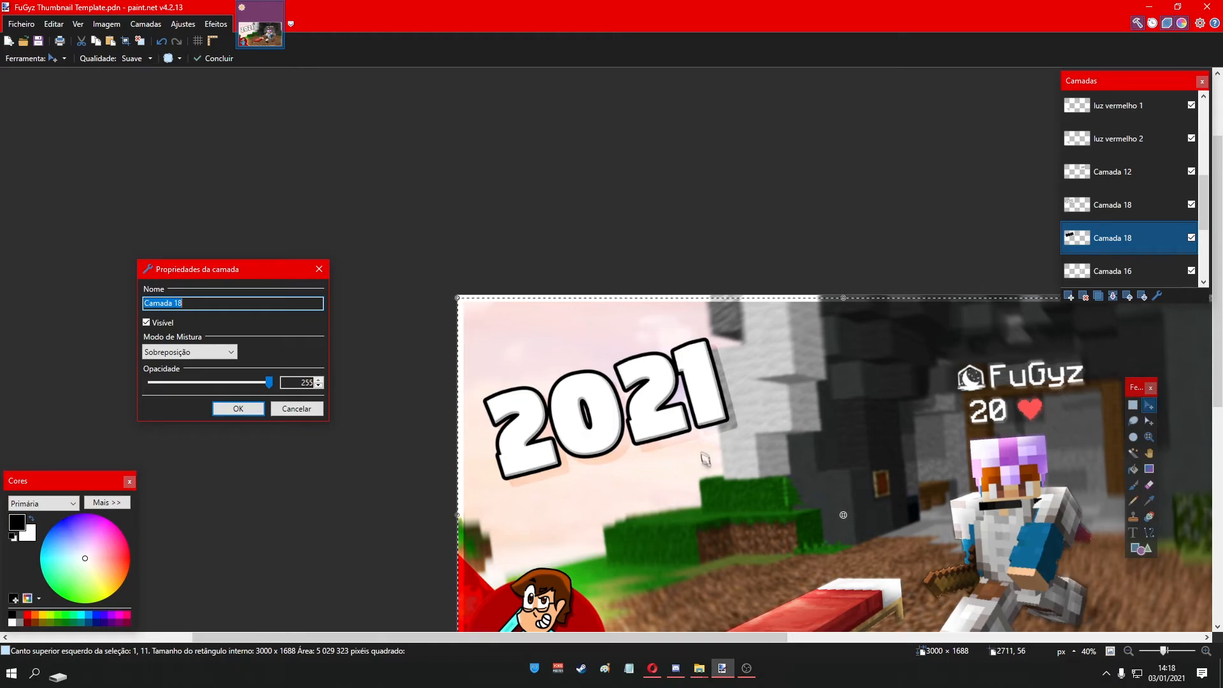
pyautogui.click(204, 352)
pyautogui.click(191, 365)
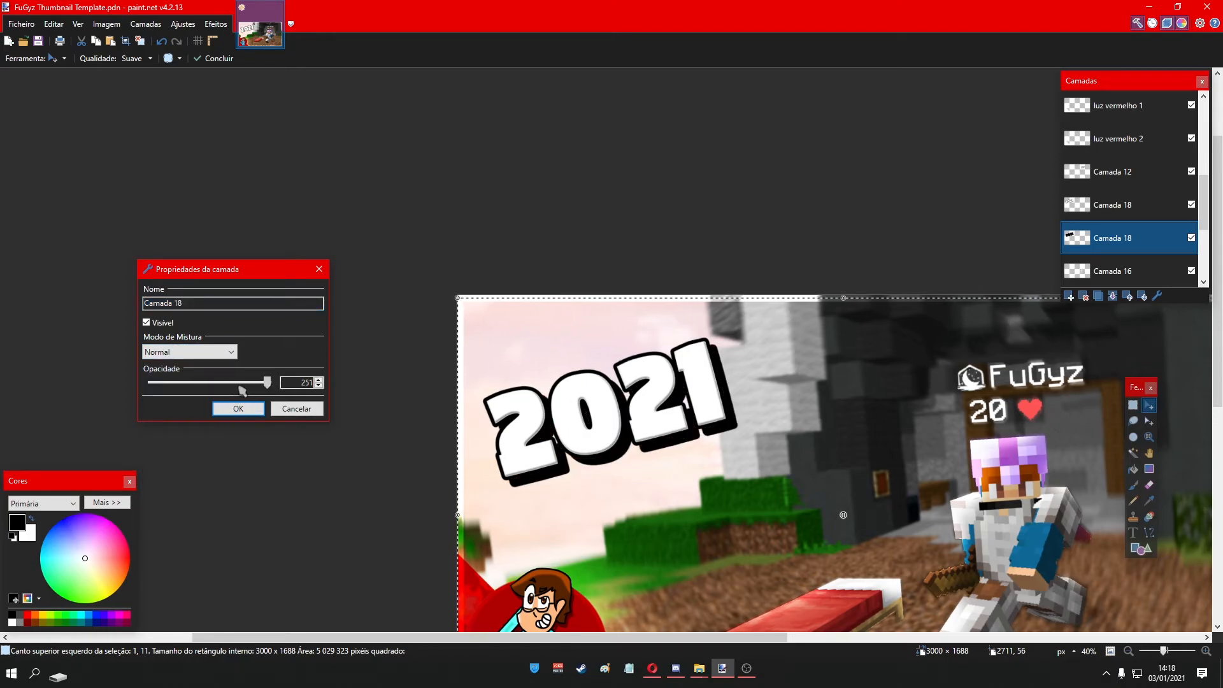
pyautogui.moveTo(233, 393); pyautogui.dragTo(192, 394)
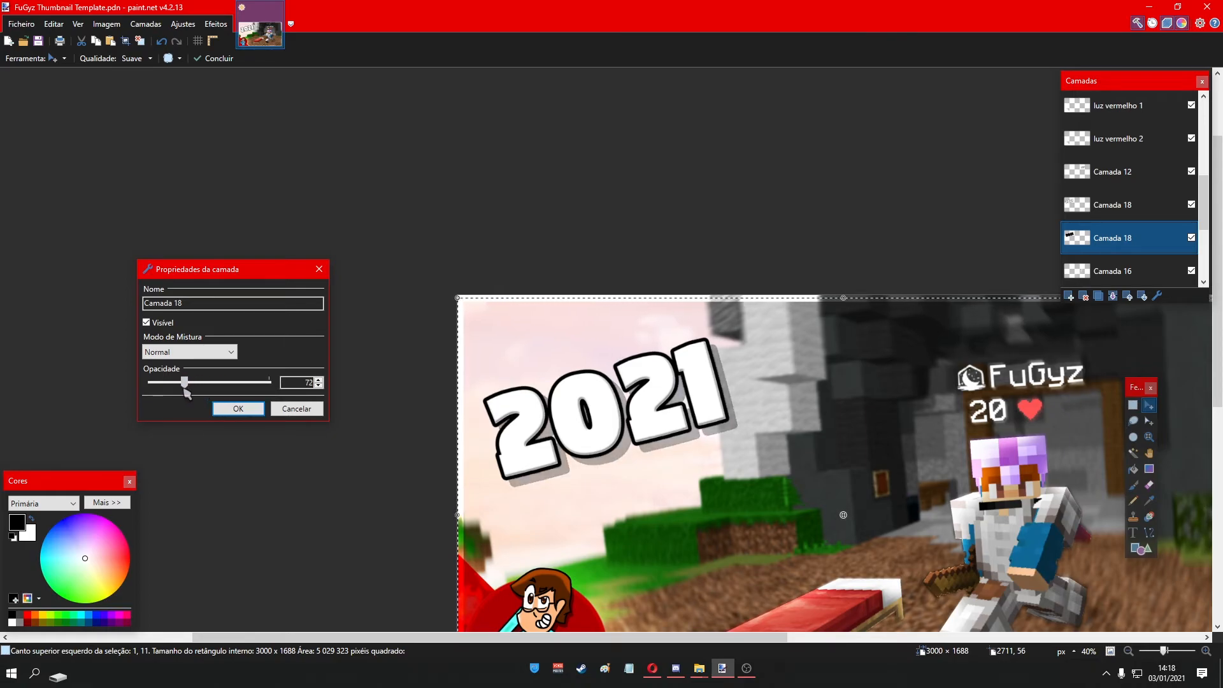
pyautogui.click(190, 352)
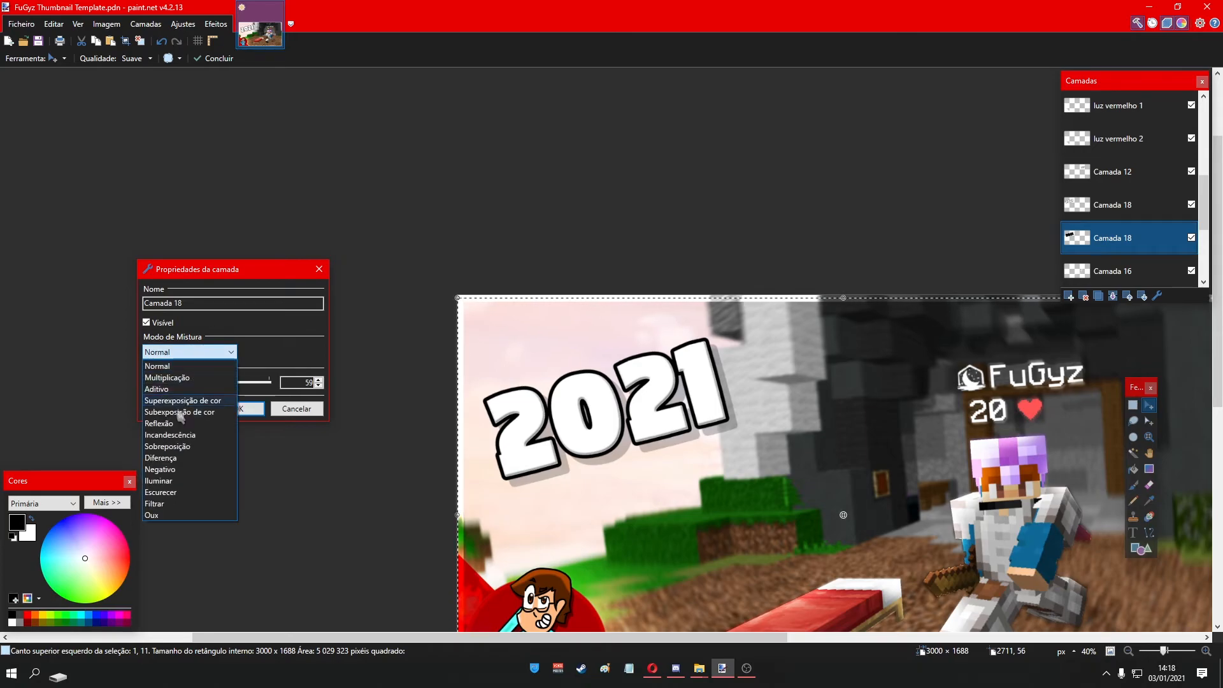
pyautogui.click(182, 446)
pyautogui.moveTo(180, 386); pyautogui.dragTo(346, 389)
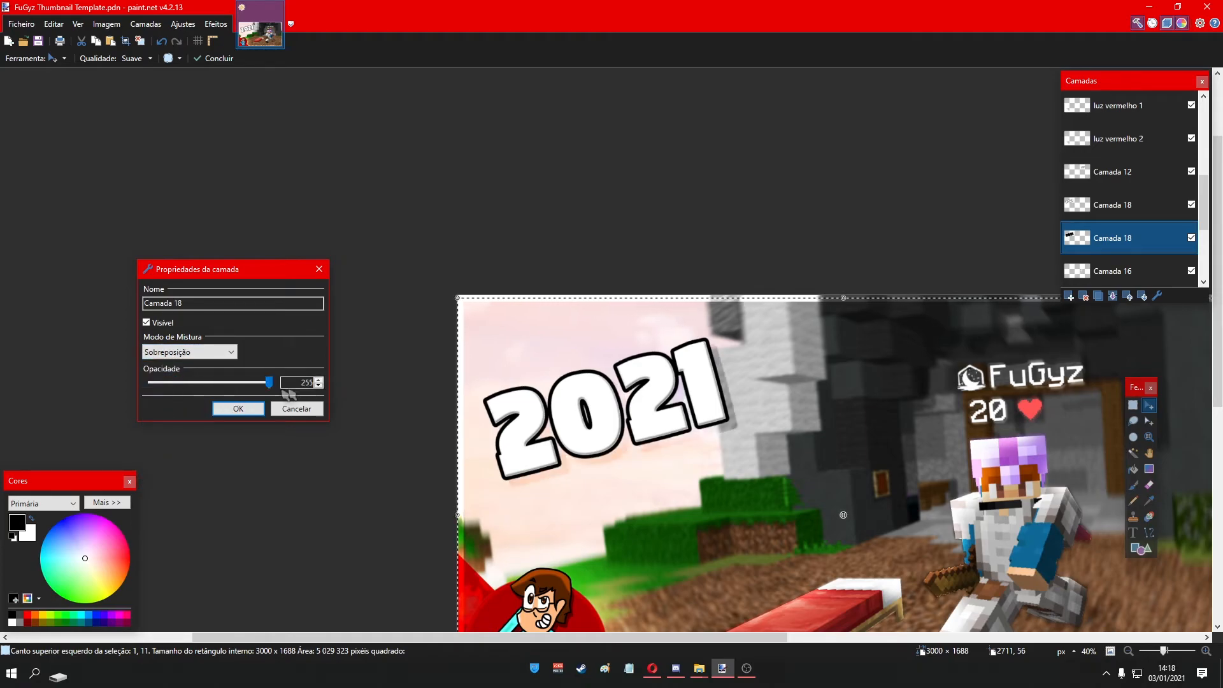
pyautogui.click(238, 408)
# - Clear the selection and check the shadowed "2021" text against the whole thumbnail
pyautogui.hotkey('ctrl', 'd')
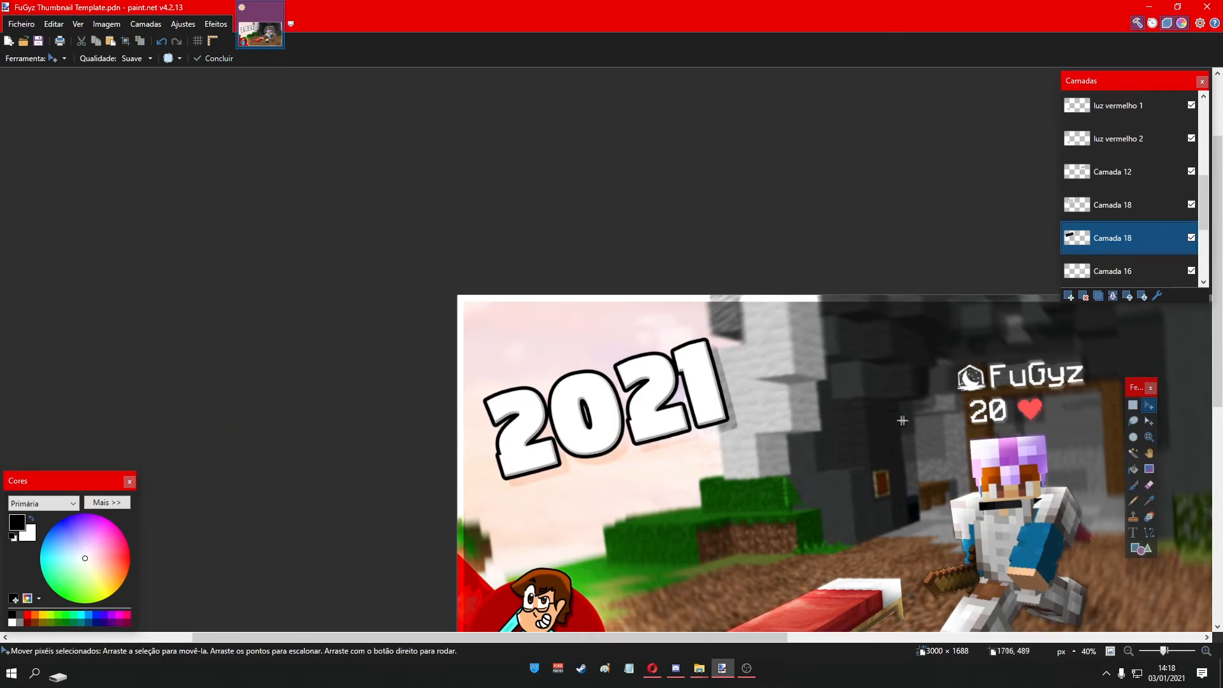
pyautogui.scroll(-3, 912, 420)
pyautogui.scroll(3, 1041, 400)
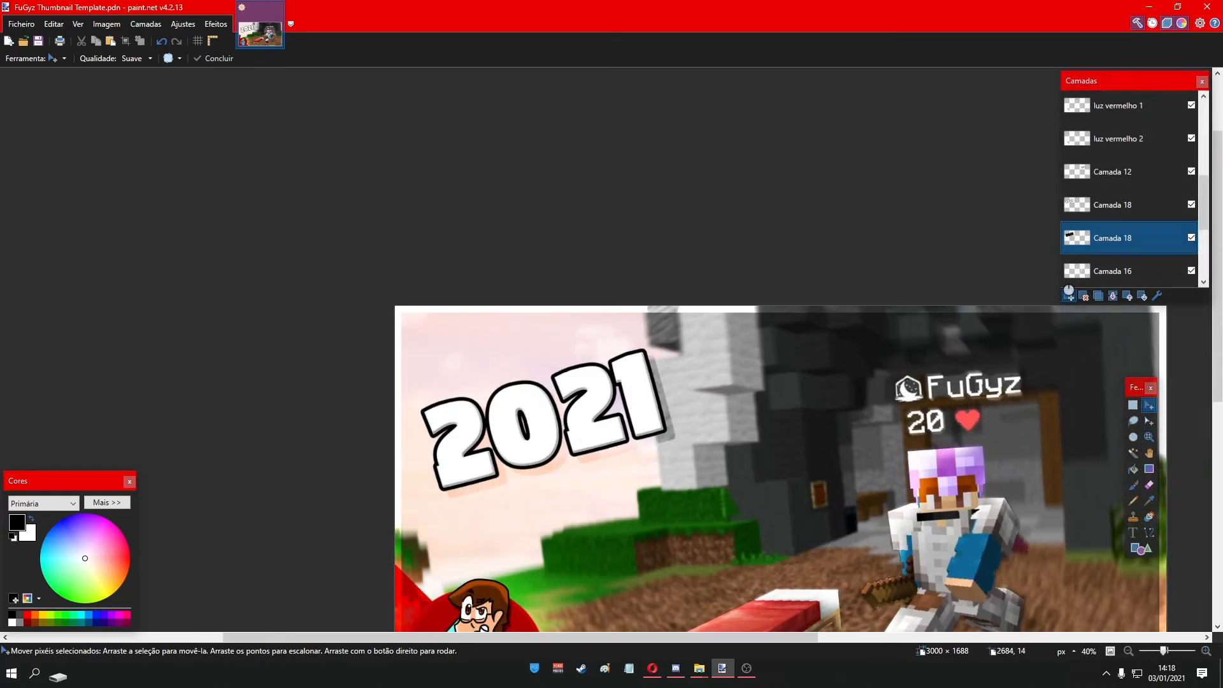
# - Add a new layer and move it directly above the background layer
pyautogui.hotkey('ctrl', 'shift', 'n')
pyautogui.moveTo(1098, 184); pyautogui.dragTo(1114, 361)
pyautogui.scroll(-1, 1123, 215)
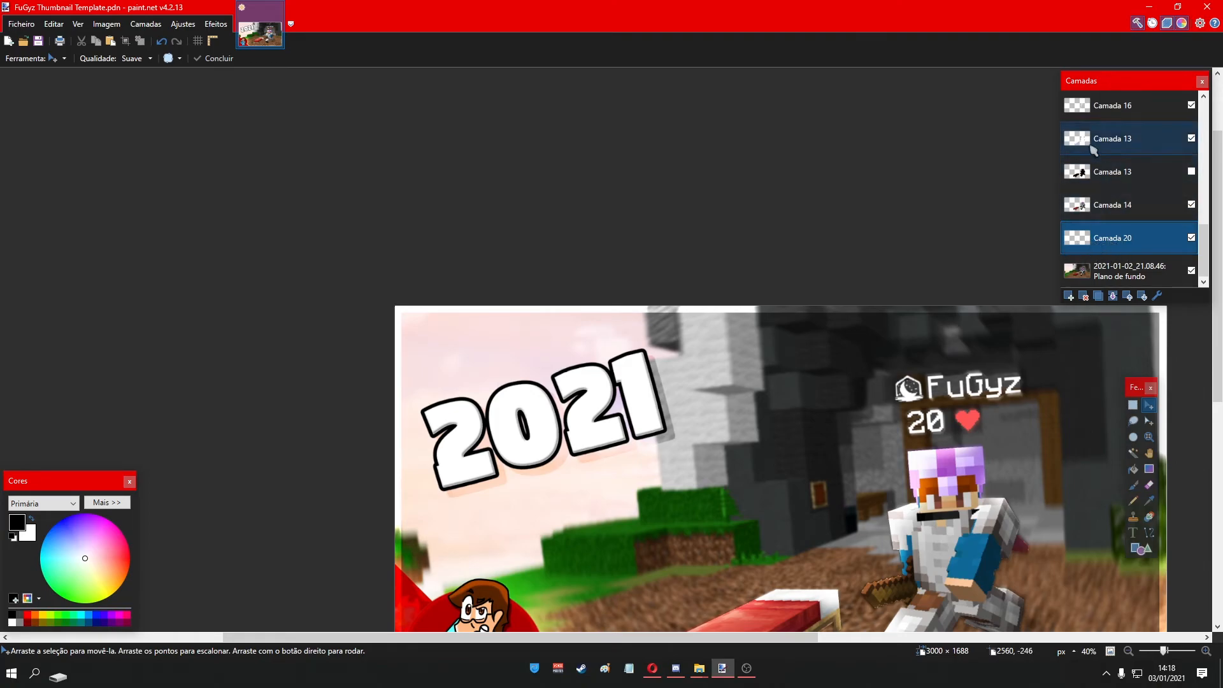
pyautogui.scroll(-2, 1097, 474)
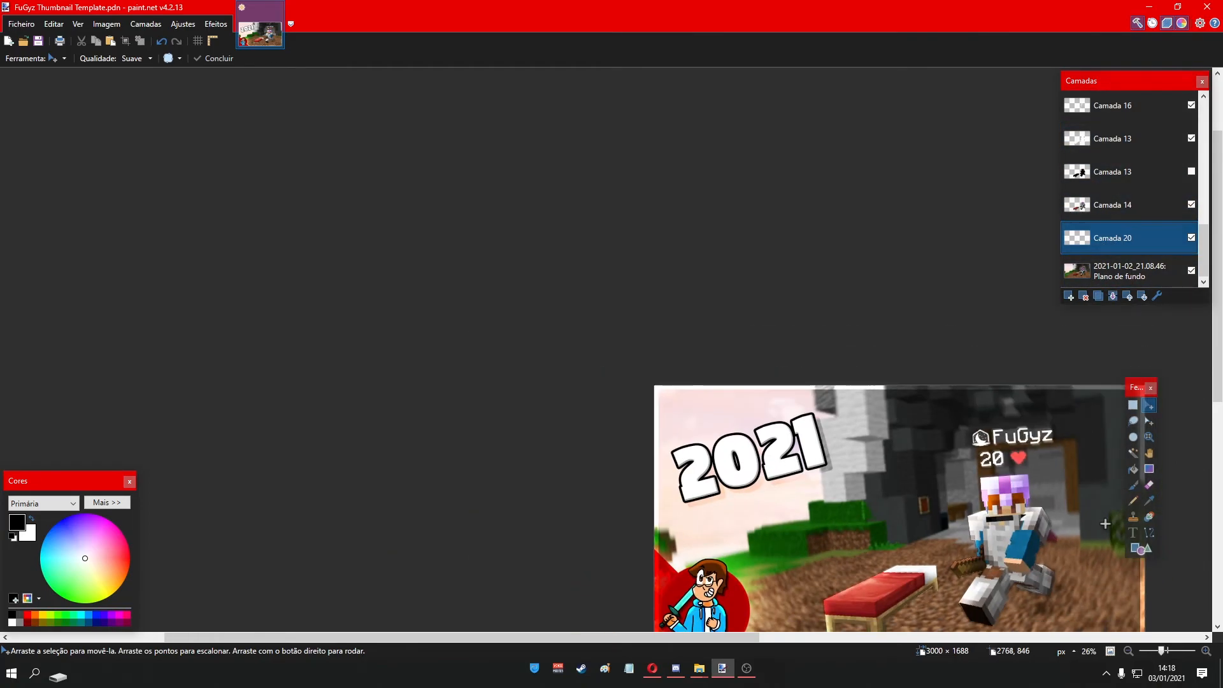
# - Paint a soft black shadow on the ground beneath the running character with the Paintbrush at width 200 and hardness 30%
pyautogui.scroll(4, 1097, 474)
pyautogui.scroll(-4, 1037, 407)
pyautogui.scroll(1, 1037, 407)
pyautogui.scroll(1, 1037, 407)
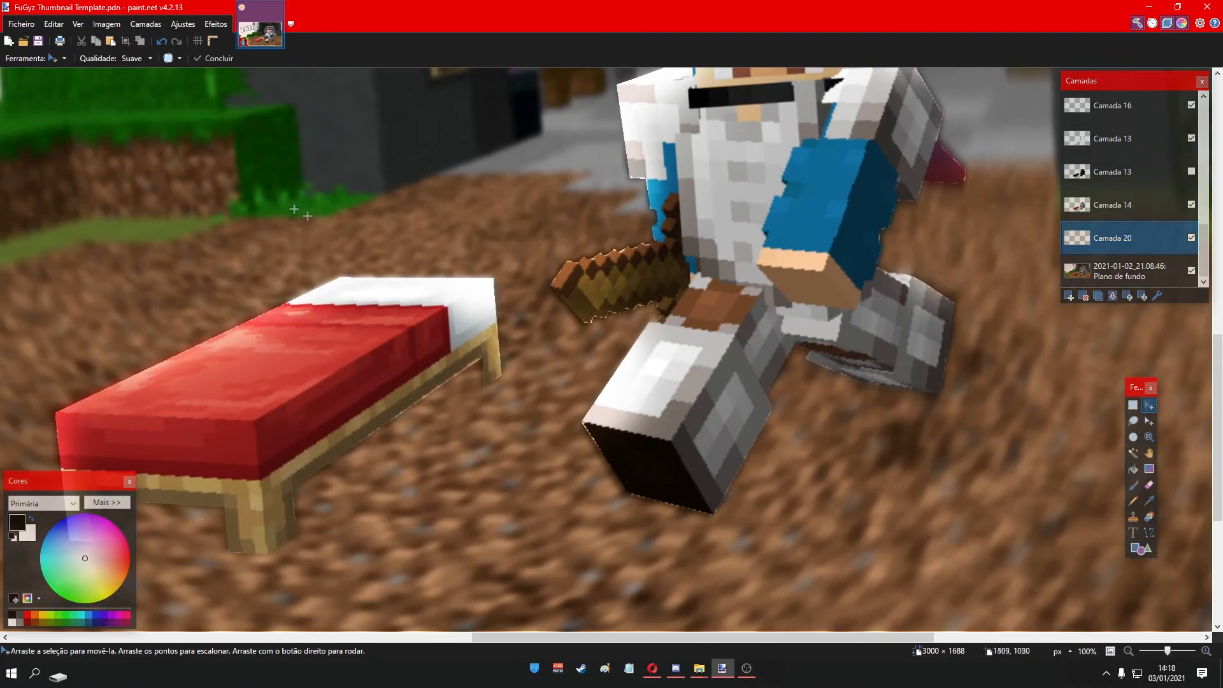
pyautogui.click(8, 56)
pyautogui.click(28, 226)
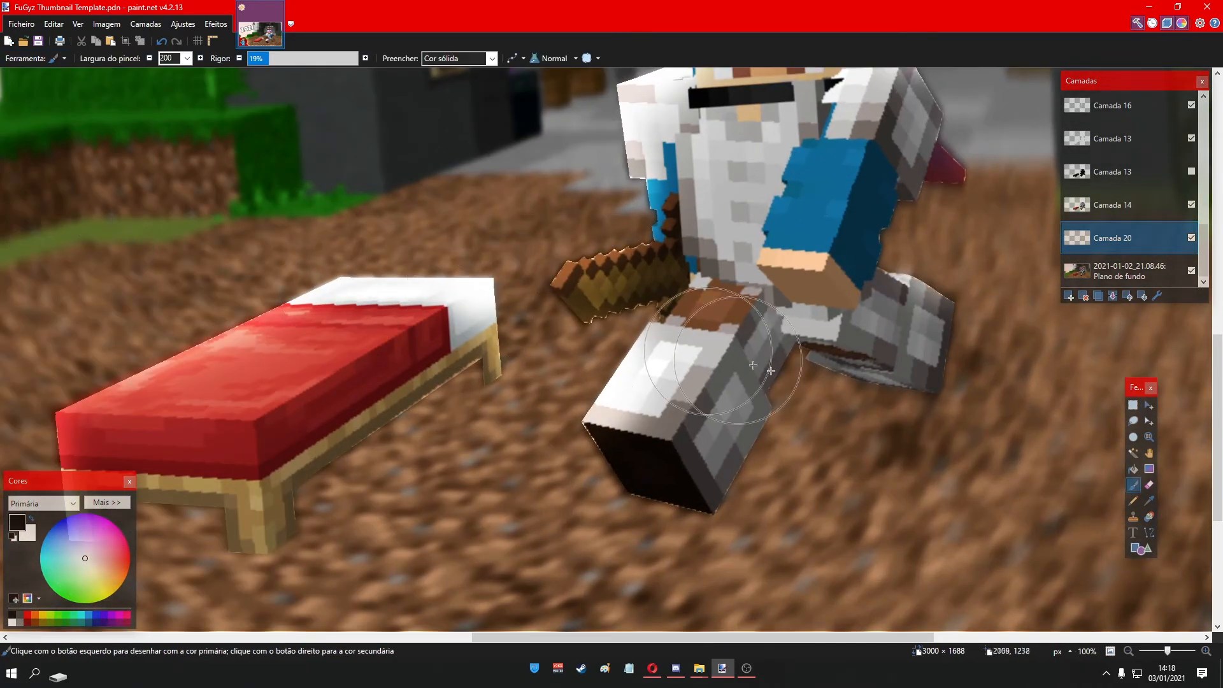
pyautogui.scroll(-1, 835, 398)
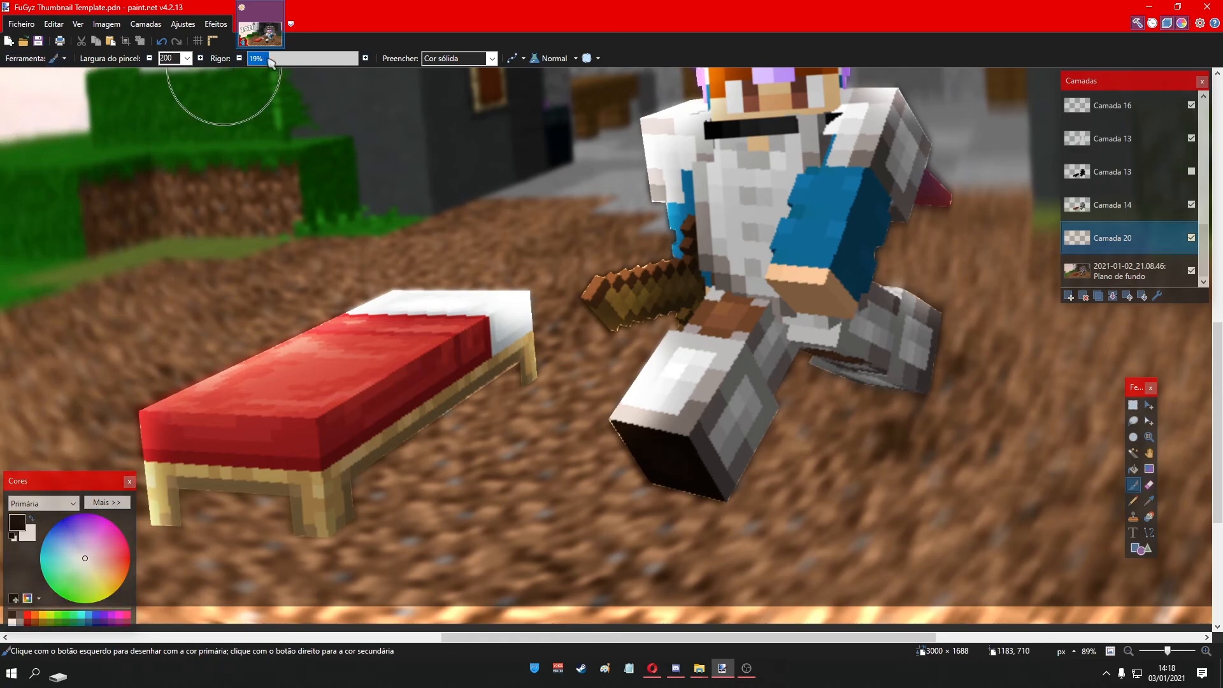
pyautogui.moveTo(701, 497)
pyautogui.mouseDown()
pyautogui.moveTo(726, 465)
pyautogui.moveTo(876, 469)
pyautogui.moveTo(759, 486)
pyautogui.moveTo(862, 476)
pyautogui.mouseUp()
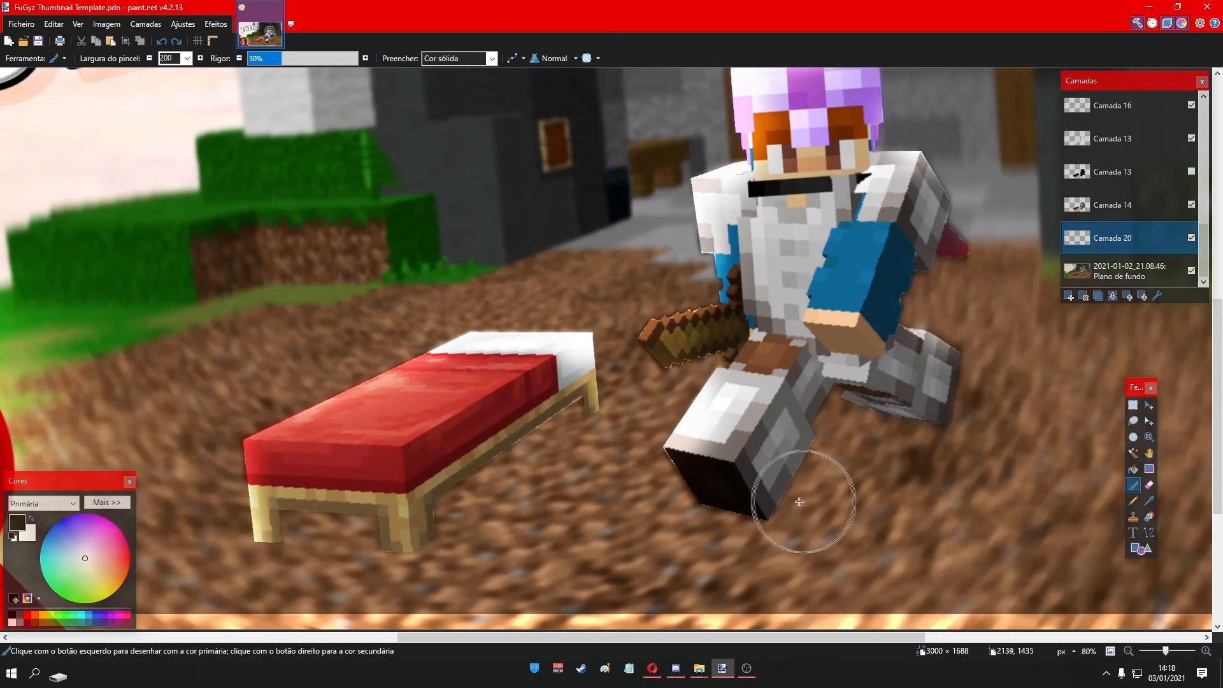
pyautogui.moveTo(799, 501)
pyautogui.mouseDown()
pyautogui.moveTo(765, 497)
pyautogui.moveTo(873, 500)
pyautogui.moveTo(784, 509)
pyautogui.moveTo(907, 500)
pyautogui.moveTo(718, 507)
pyautogui.moveTo(892, 499)
pyautogui.moveTo(817, 488)
pyautogui.moveTo(845, 507)
pyautogui.mouseUp()
pyautogui.scroll(-11, 898, 550)
pyautogui.scroll(8, 930, 580)
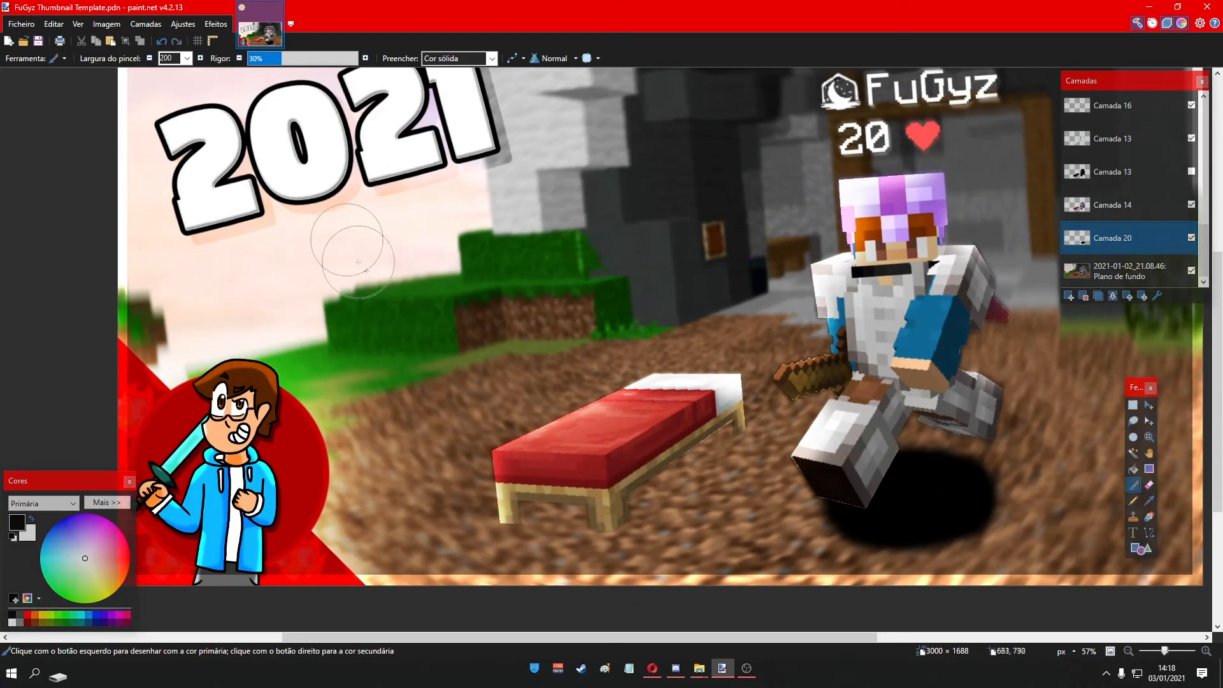
# - Paint a matching black shadow on the ground beneath the red bed
pyautogui.scroll(2, 605, 484)
pyautogui.moveTo(491, 518)
pyautogui.mouseDown()
pyautogui.moveTo(601, 500)
pyautogui.moveTo(713, 446)
pyautogui.moveTo(742, 411)
pyautogui.moveTo(582, 516)
pyautogui.moveTo(610, 521)
pyautogui.mouseUp()
pyautogui.scroll(-5, 773, 486)
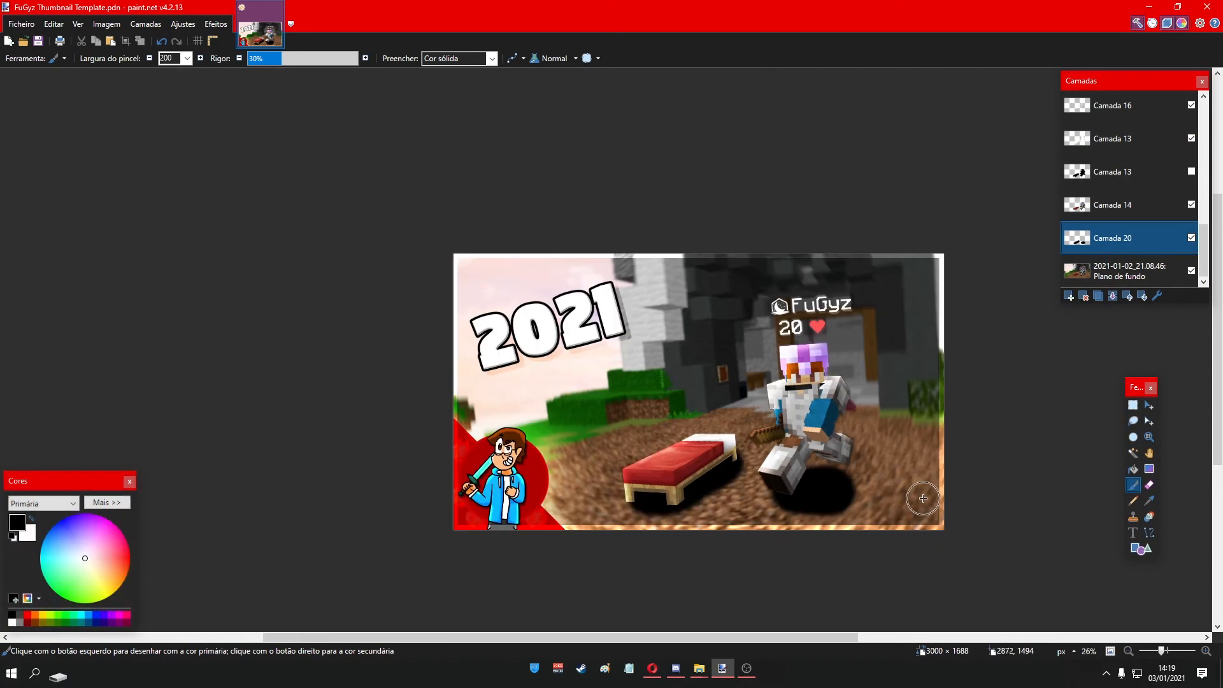
# - Set the ground shadow layer's blend mode to Sobreposição (Overlay) and its opacity to 113
pyautogui.click(1157, 295)
pyautogui.click(567, 339)
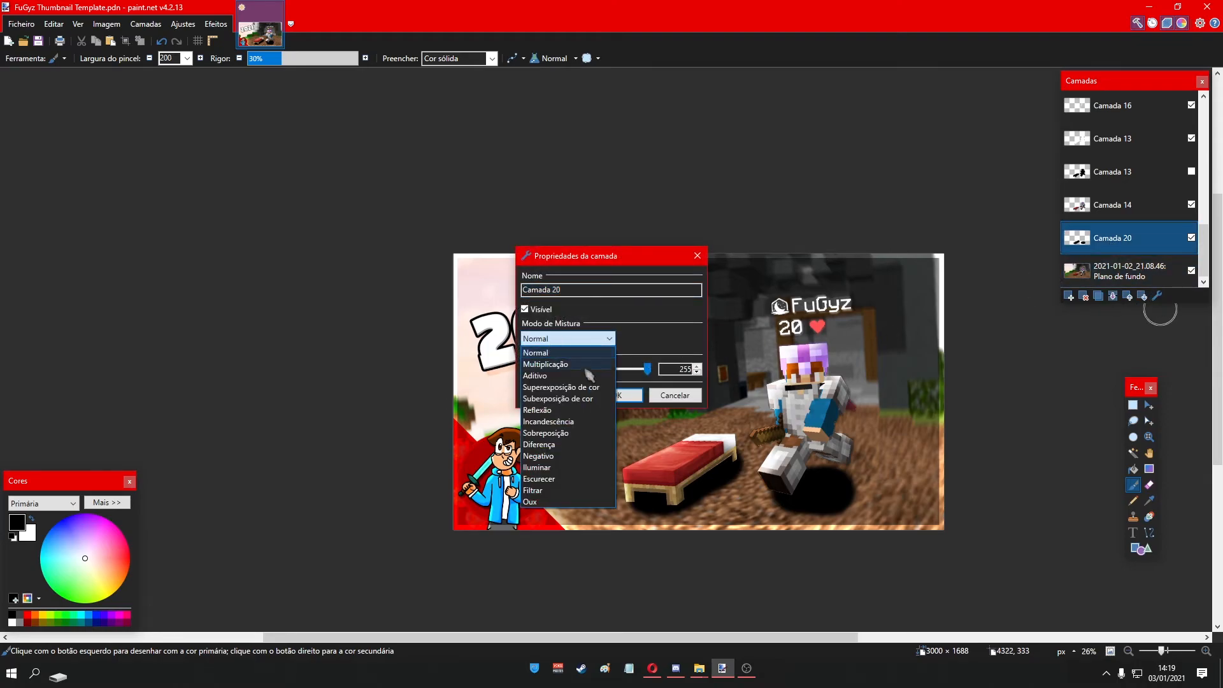
pyautogui.click(583, 443)
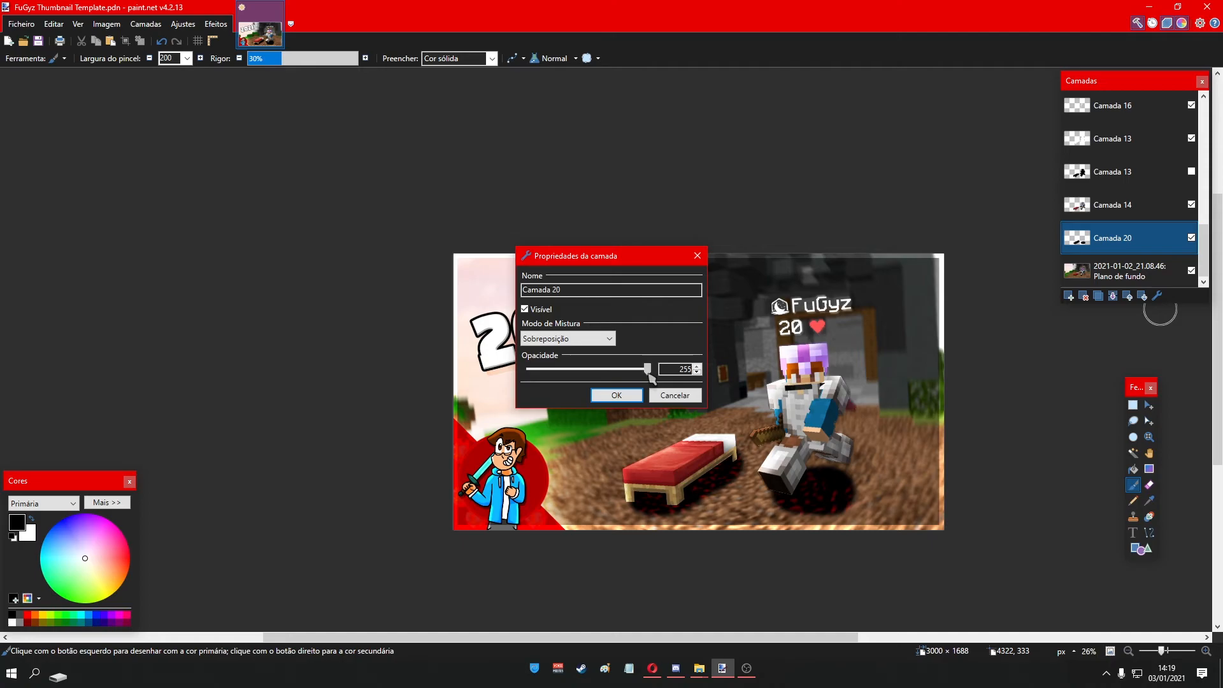
pyautogui.moveTo(646, 370); pyautogui.dragTo(593, 380)
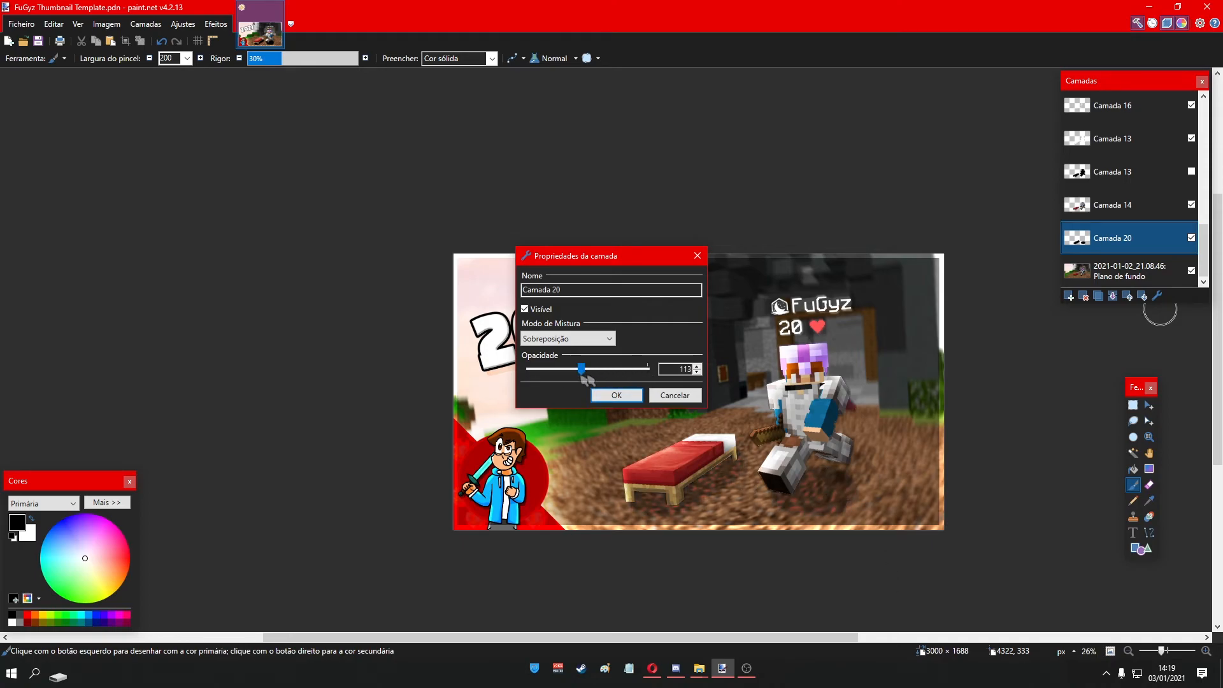
pyautogui.moveTo(582, 369)
pyautogui.mouseDown()
pyautogui.moveTo(570, 375)
pyautogui.moveTo(582, 376)
pyautogui.mouseUp()
pyautogui.click(616, 395)
pyautogui.scroll(-1, 943, 498)
pyautogui.scroll(1, 987, 535)
pyautogui.scroll(1, 887, 519)
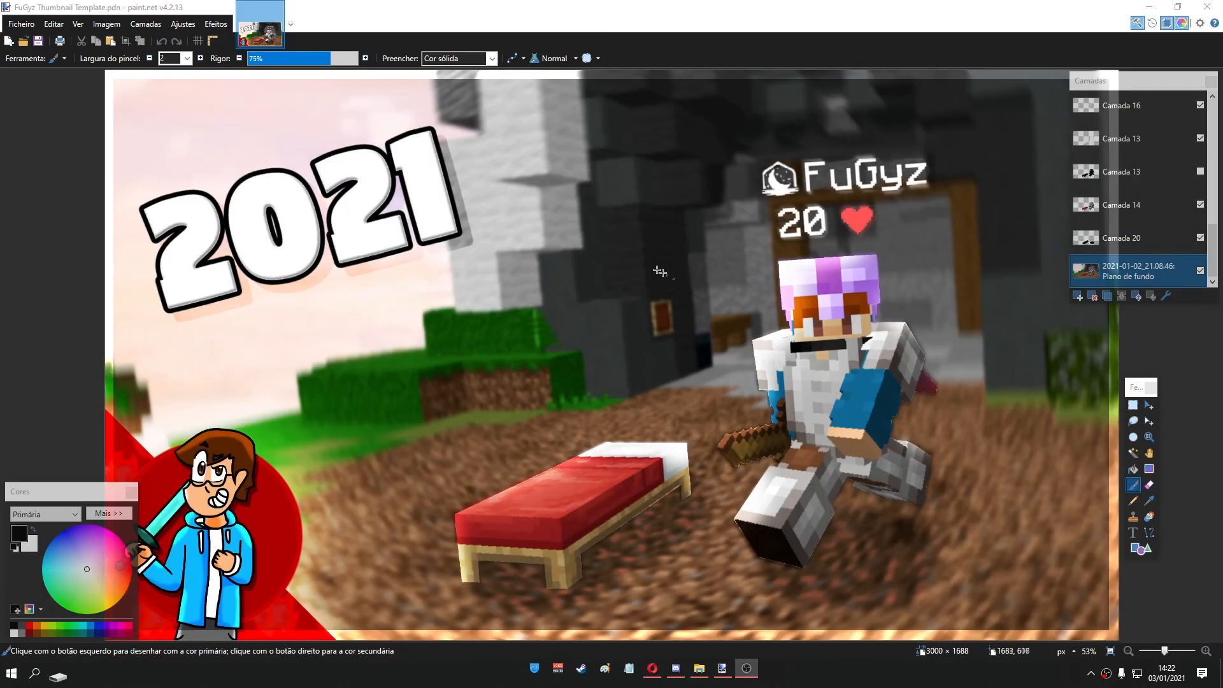
pyautogui.click(31, 31)
pyautogui.click(31, 31)
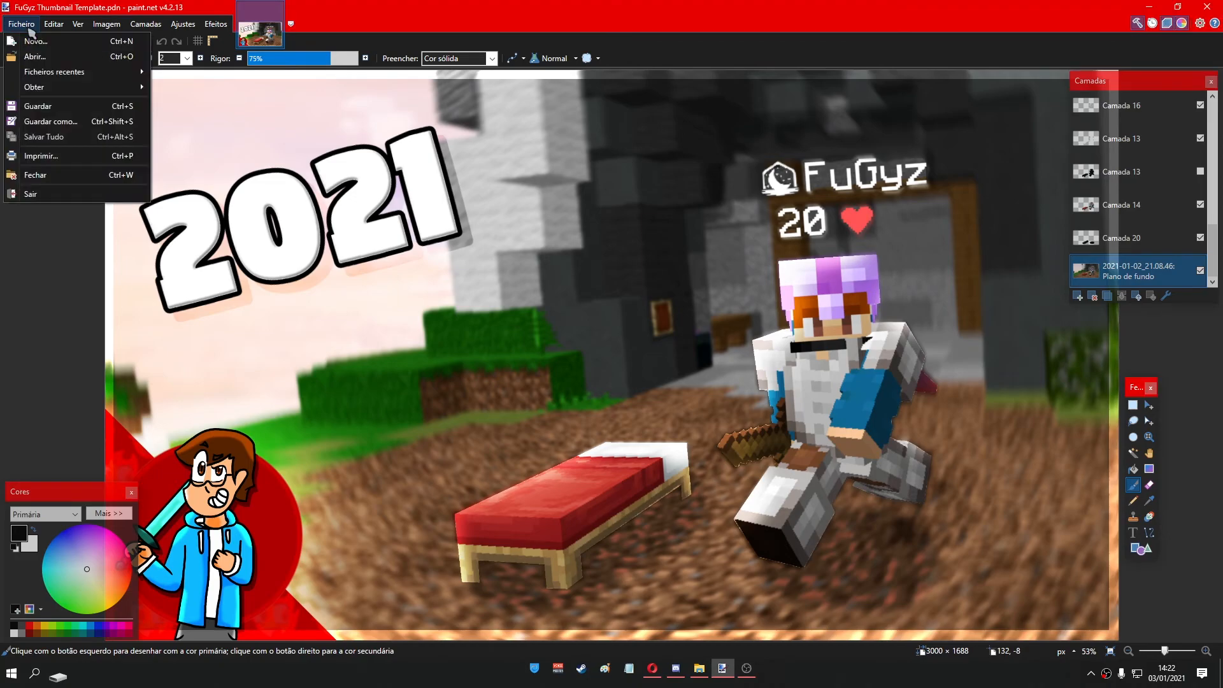
pyautogui.click(54, 123)
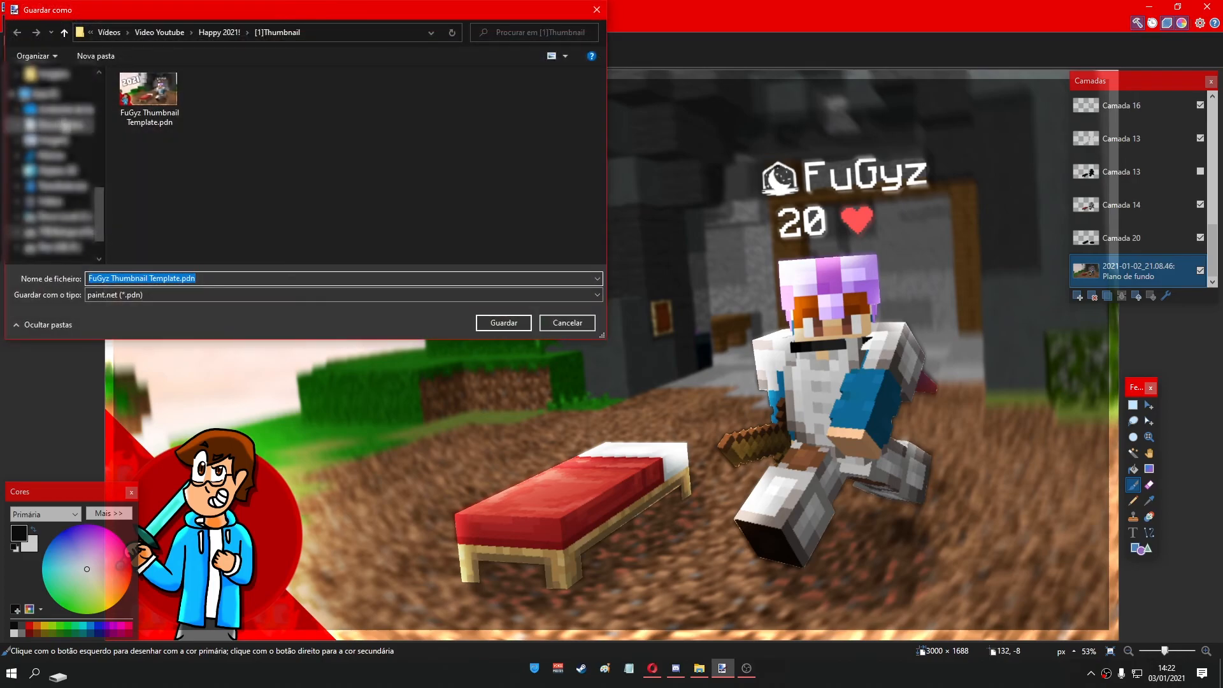
pyautogui.moveTo(154, 280); pyautogui.dragTo(125, 281)
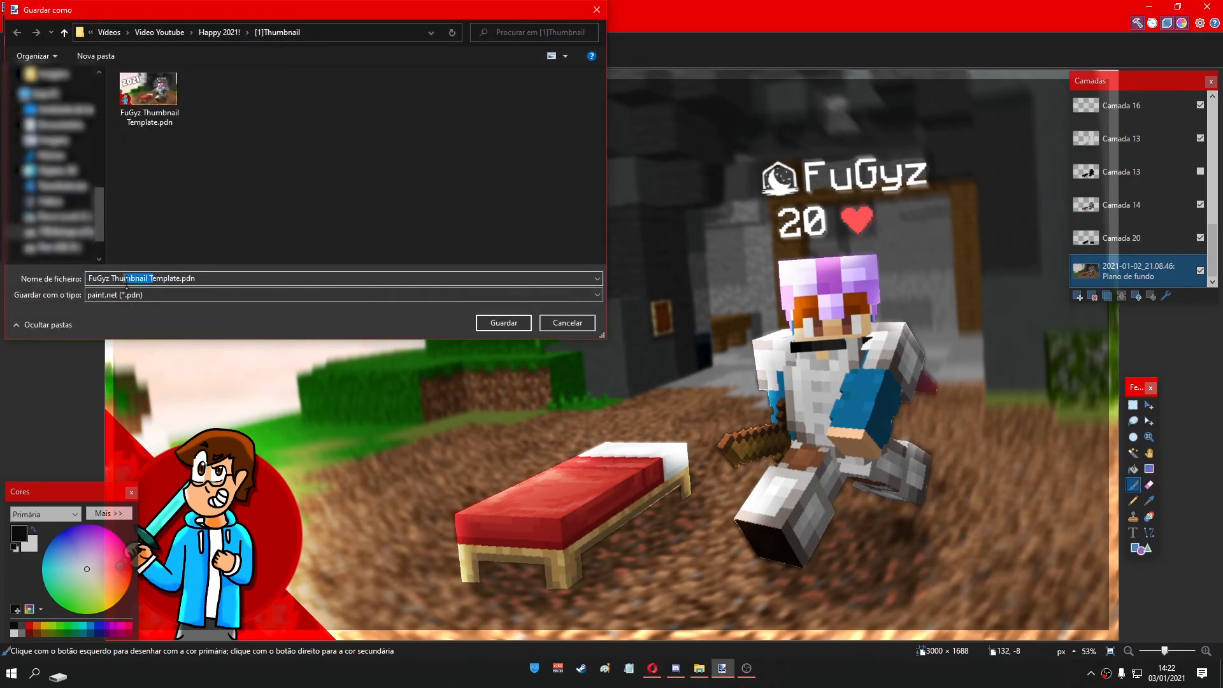
pyautogui.click(201, 278)
pyautogui.click(545, 325)
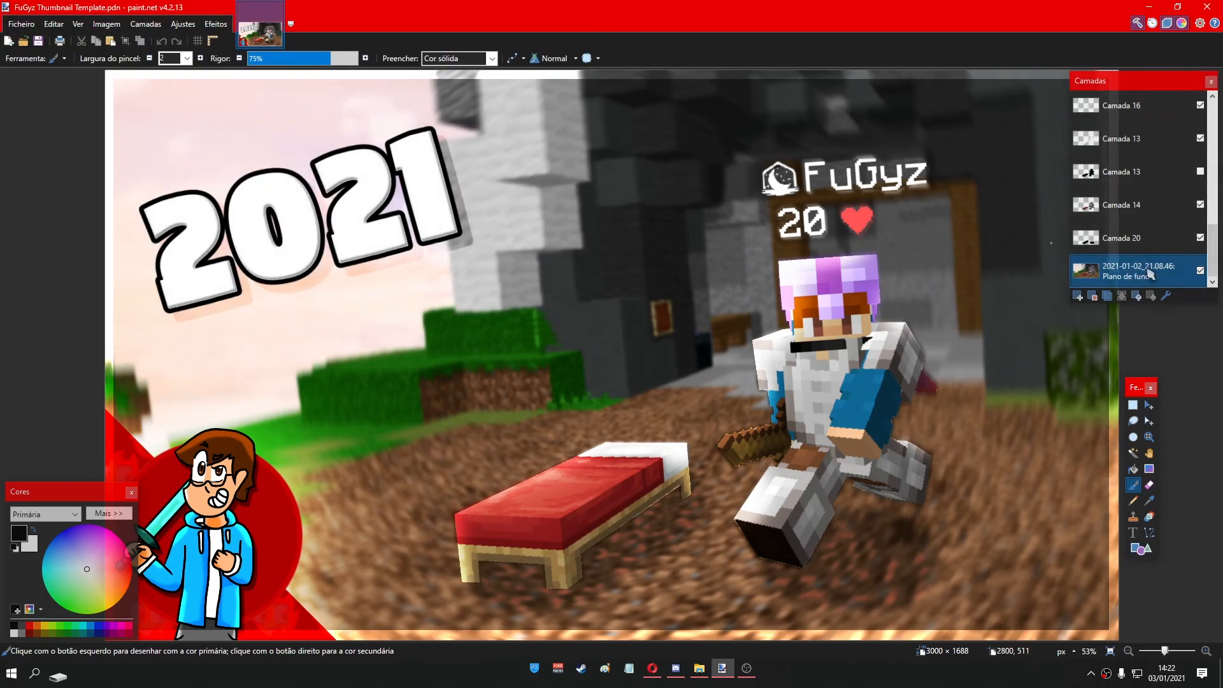
# - Save a copy of the thumbnail in PNG format as FuGyz Thumbnail Template.png in the [1]Thumbnail folder
pyautogui.scroll(6, 1149, 255)
pyautogui.scroll(-6, 1150, 150)
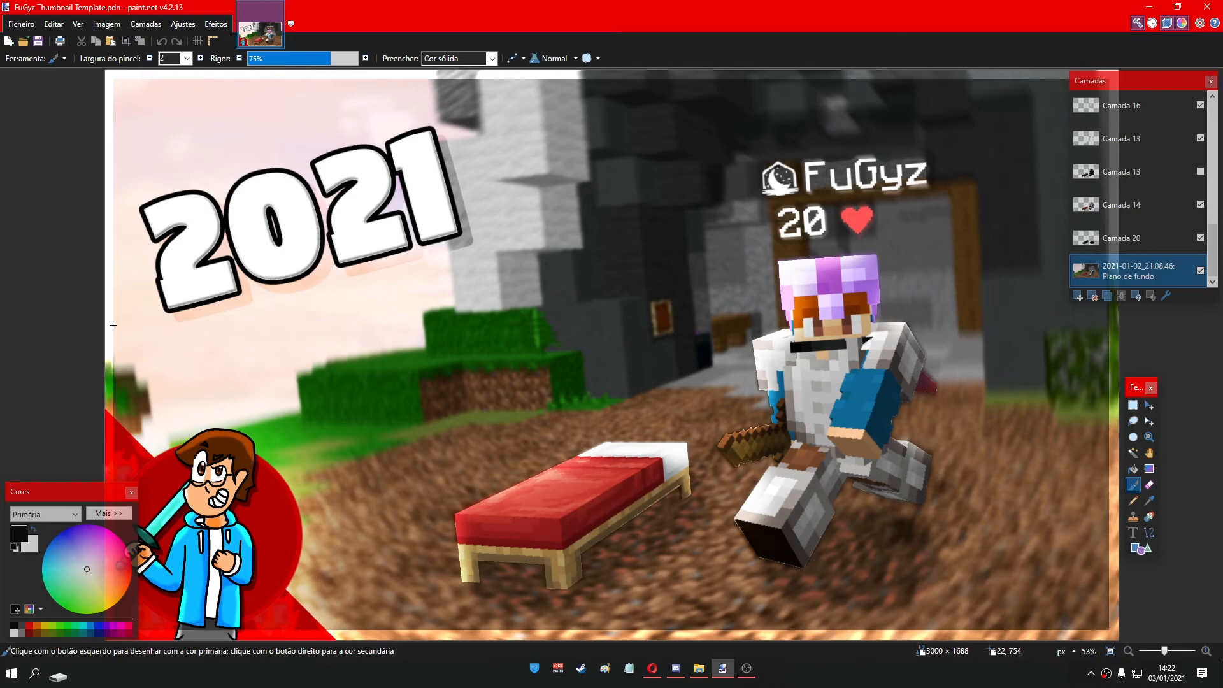
pyautogui.click(23, 24)
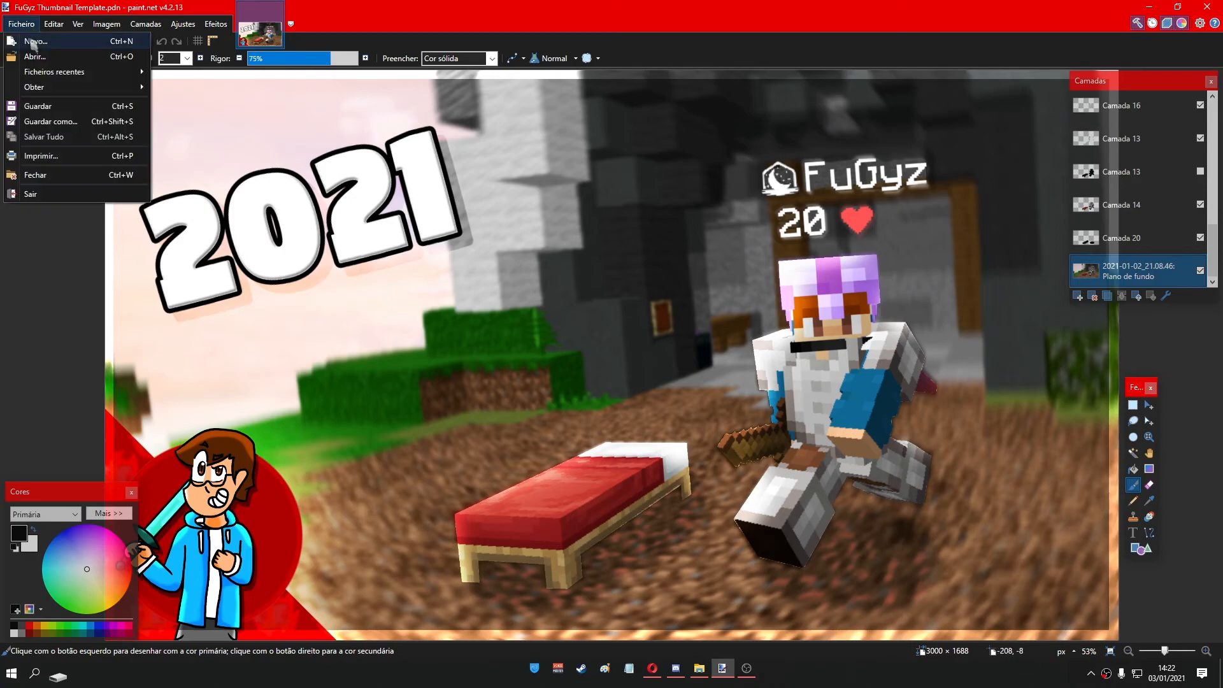
pyautogui.click(43, 121)
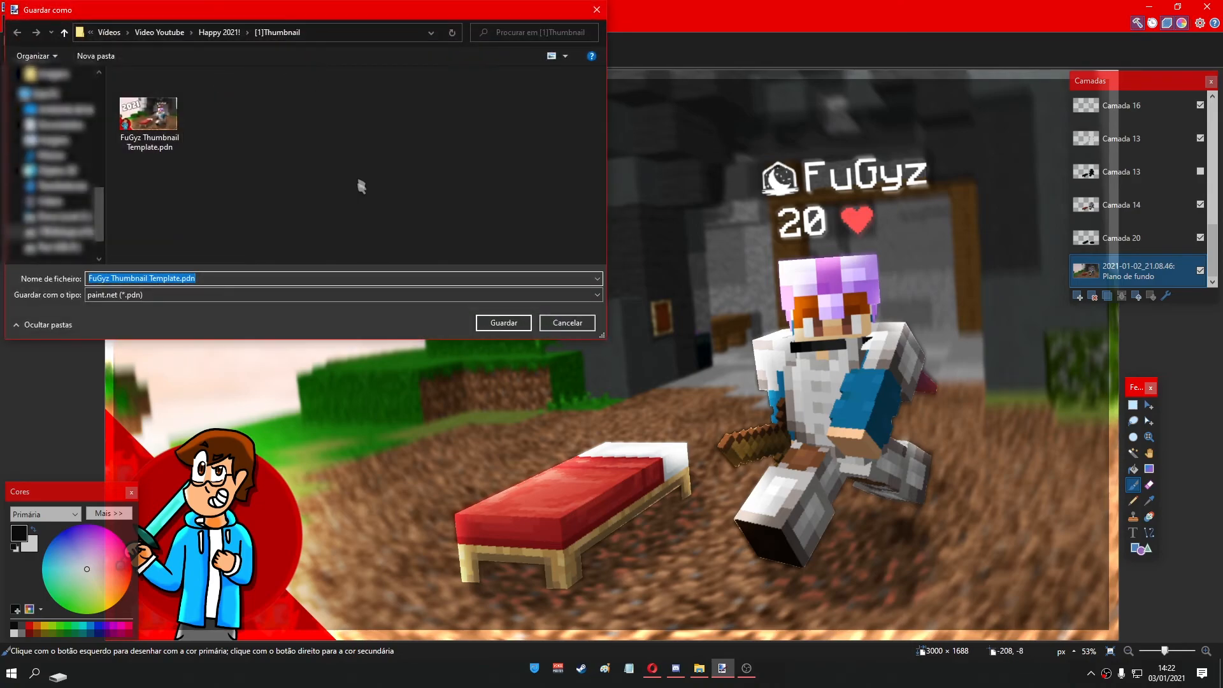
pyautogui.click(119, 294)
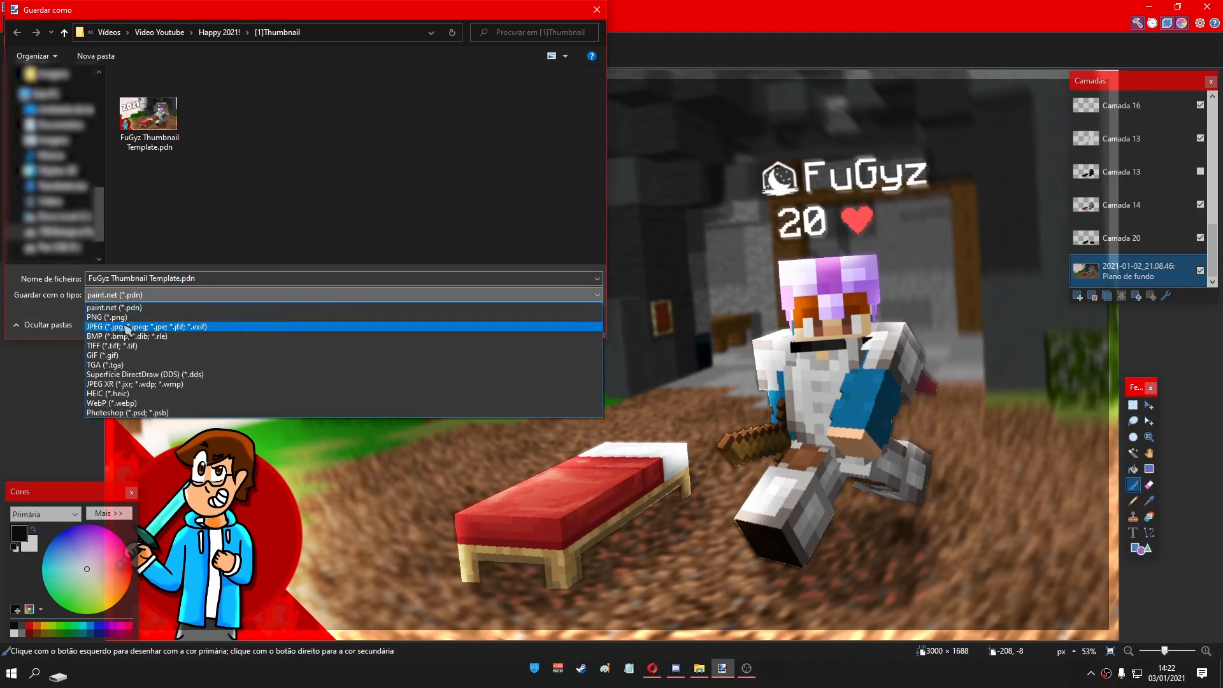
pyautogui.click(126, 317)
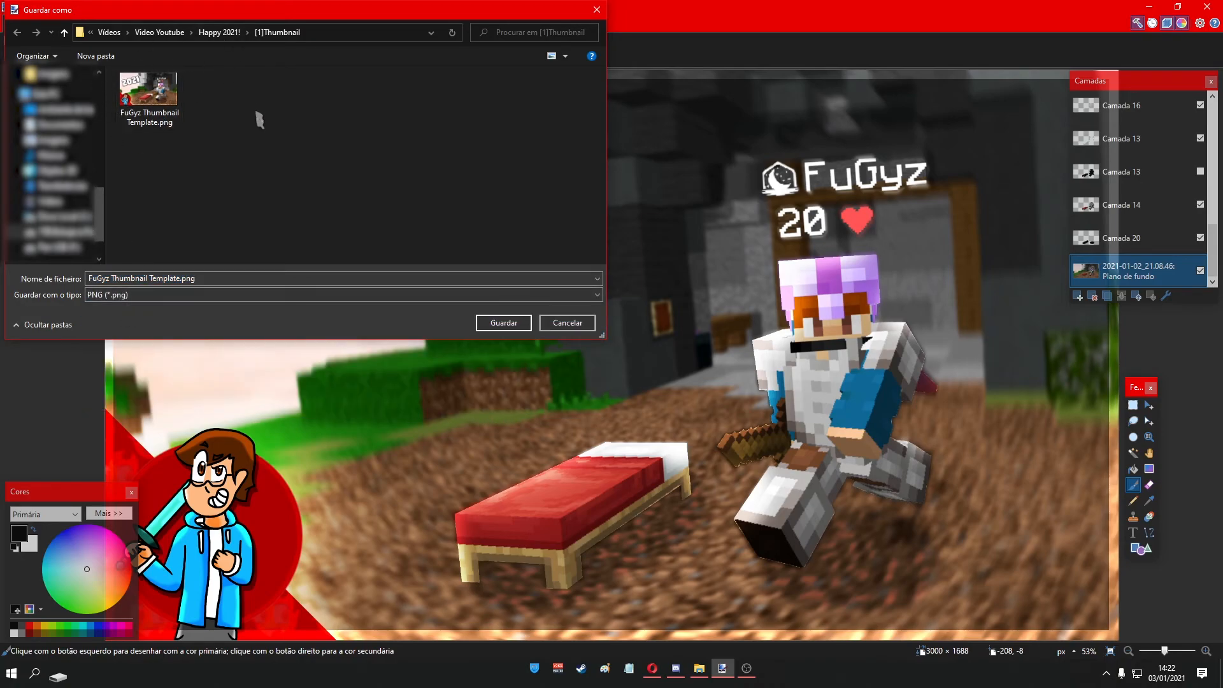
pyautogui.click(507, 323)
# - Switch to File Explorer, view FuGyz Thumbnail Template.png in the photo viewer, and return to the paint.net project
pyautogui.click(699, 668)
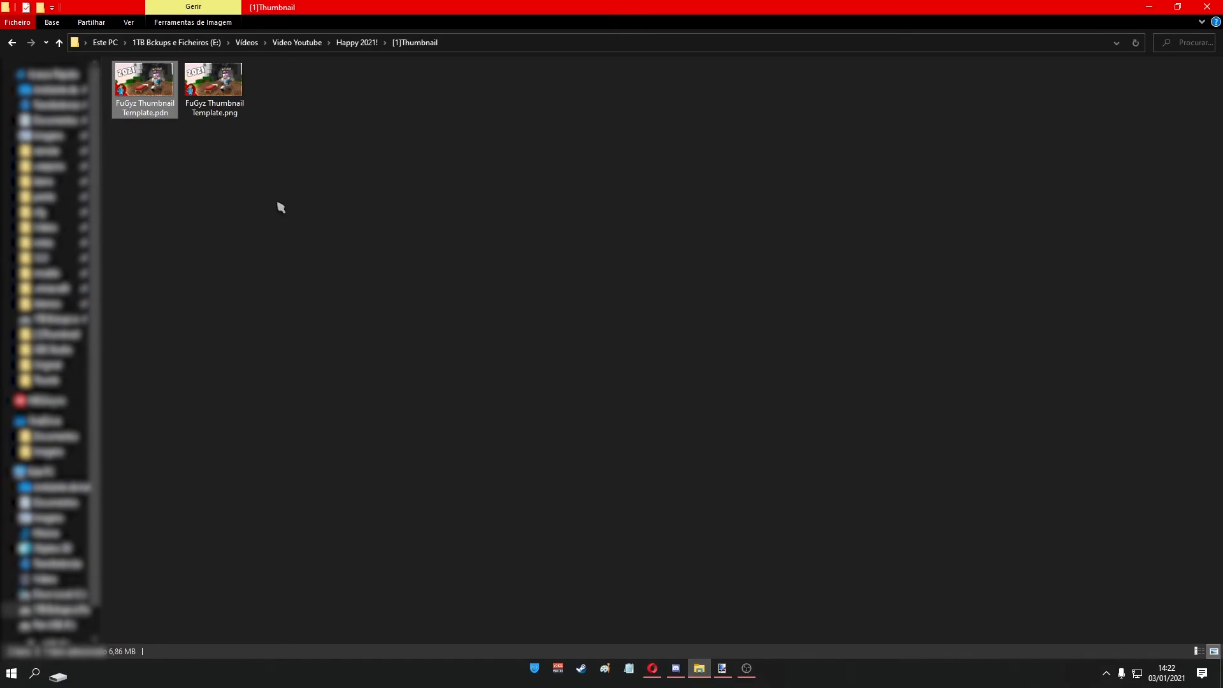
pyautogui.doubleClick(223, 93)
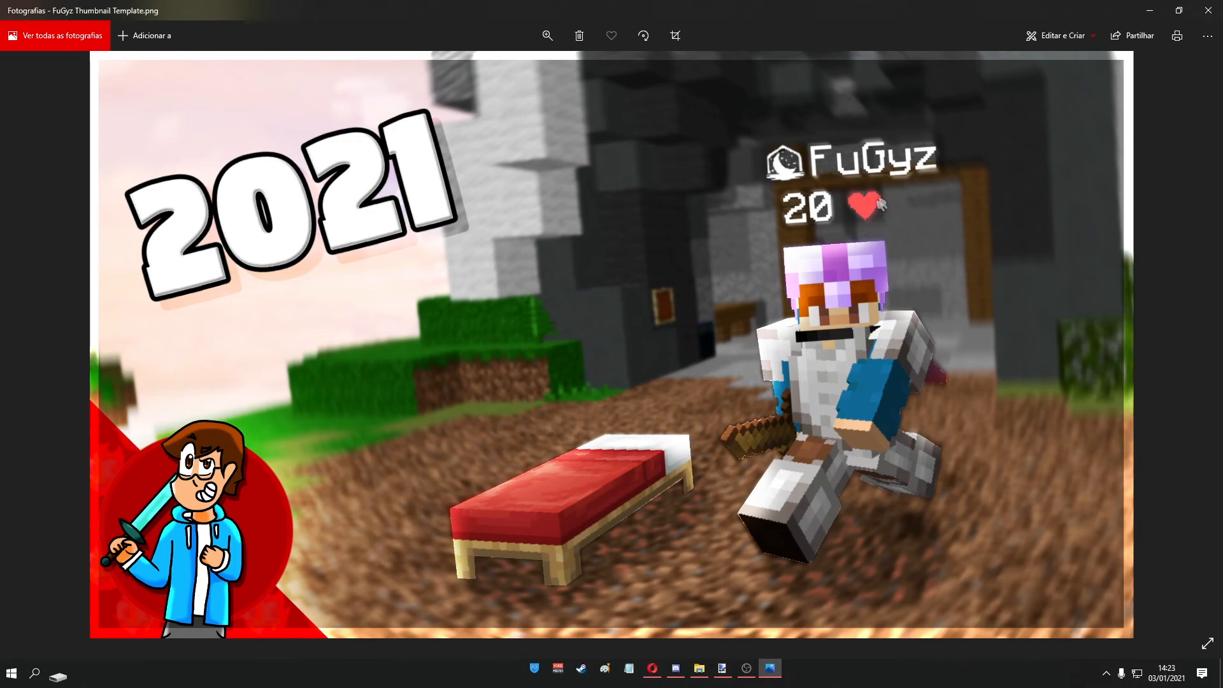
pyautogui.click(1208, 10)
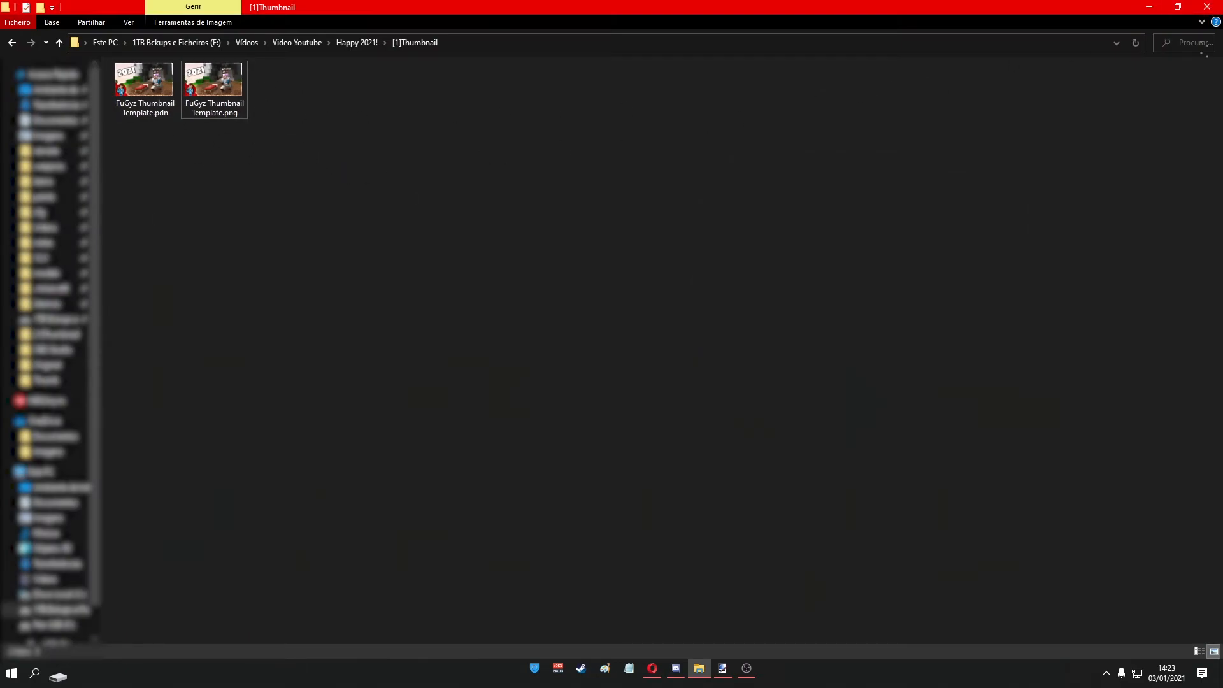
pyautogui.click(1155, 10)
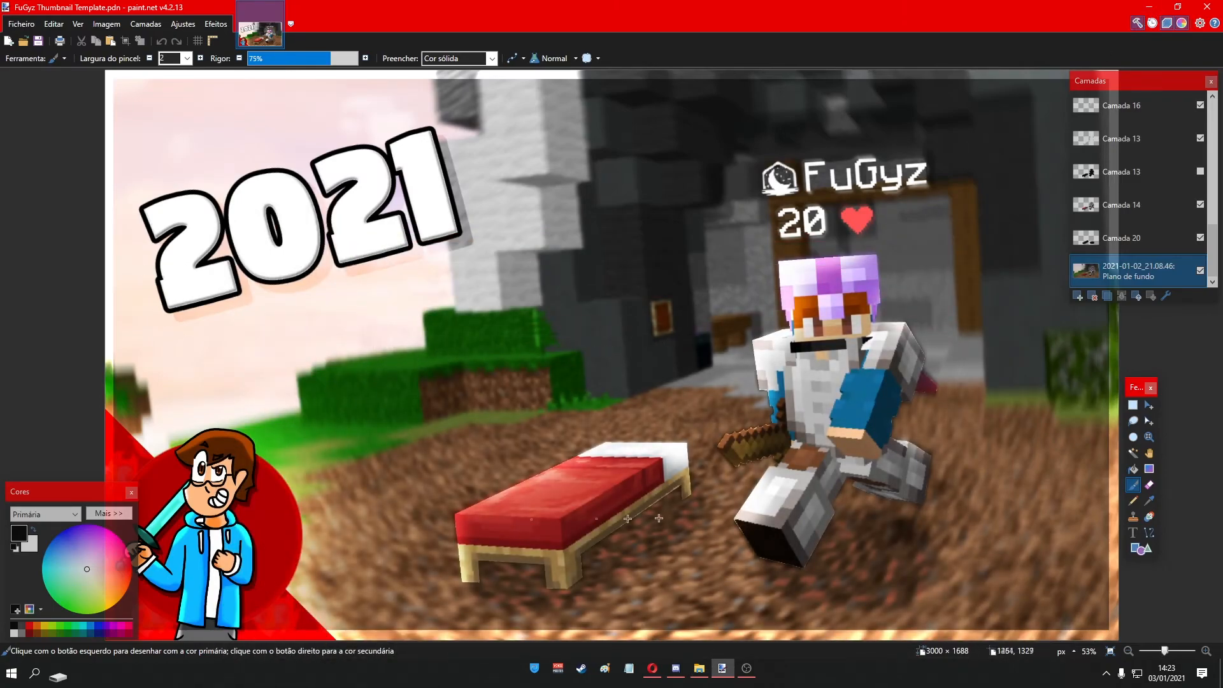
# - Examine the character's edges up close and compare them with the whole thumbnail
pyautogui.keyDown('ctrl'); pyautogui.scroll(1, 1006, 422); pyautogui.keyUp('ctrl')
pyautogui.keyDown('ctrl'); pyautogui.scroll(6, 1006, 423); pyautogui.keyUp('ctrl')
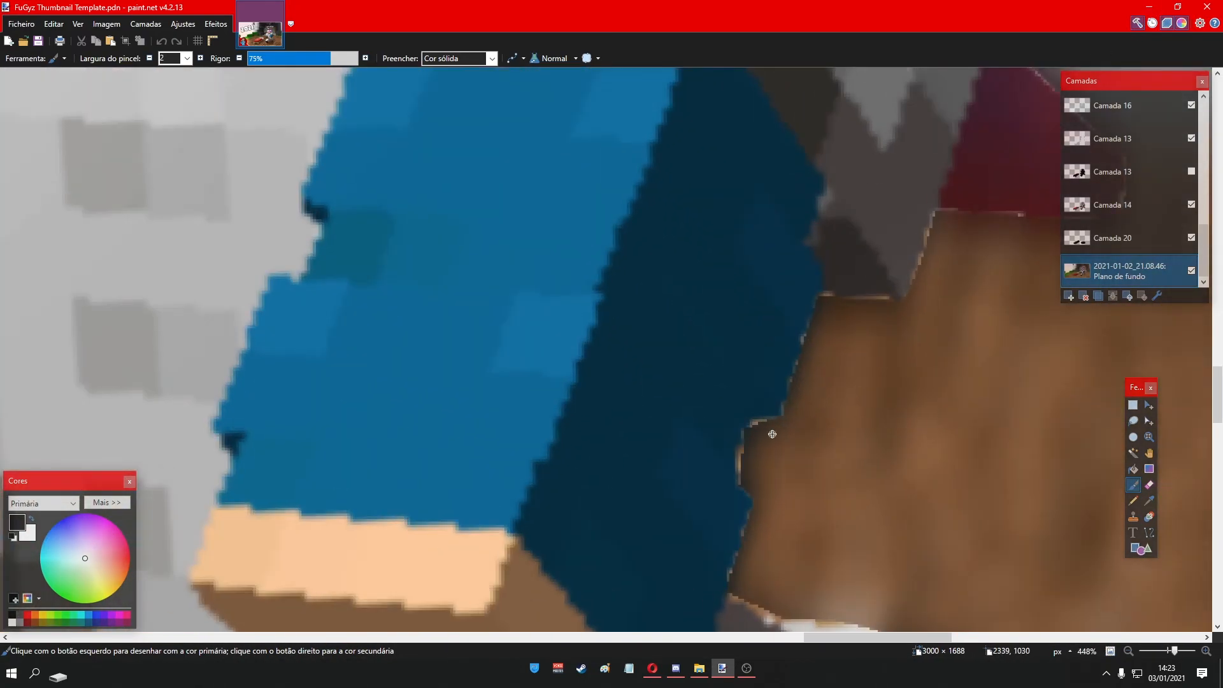
pyautogui.keyDown('ctrl'); pyautogui.scroll(-1, 764, 434); pyautogui.keyUp('ctrl')
pyautogui.keyDown('ctrl'); pyautogui.scroll(-7, 762, 435); pyautogui.keyUp('ctrl')
pyautogui.keyDown('ctrl'); pyautogui.scroll(2, 513, 430); pyautogui.keyUp('ctrl')
pyautogui.keyDown('ctrl'); pyautogui.scroll(-5, 513, 430); pyautogui.keyUp('ctrl')
pyautogui.keyDown('ctrl'); pyautogui.scroll(5, 1057, 431); pyautogui.keyUp('ctrl')
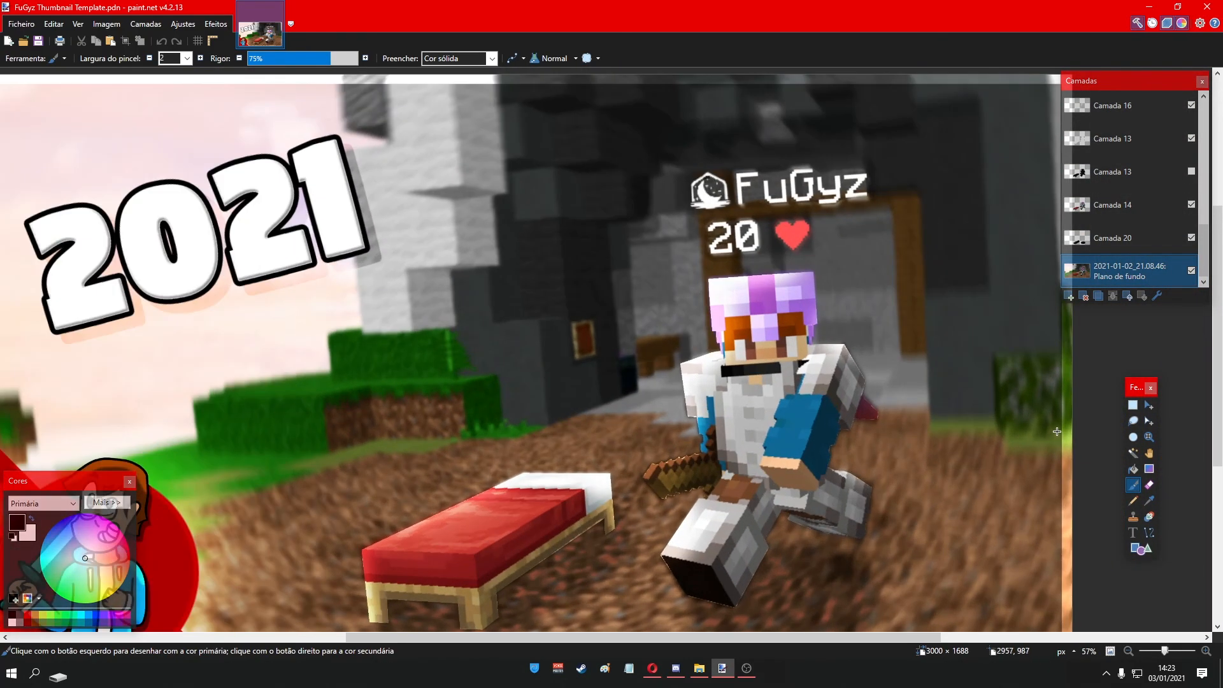
pyautogui.keyDown('ctrl'); pyautogui.scroll(-1, 1057, 431); pyautogui.keyUp('ctrl')
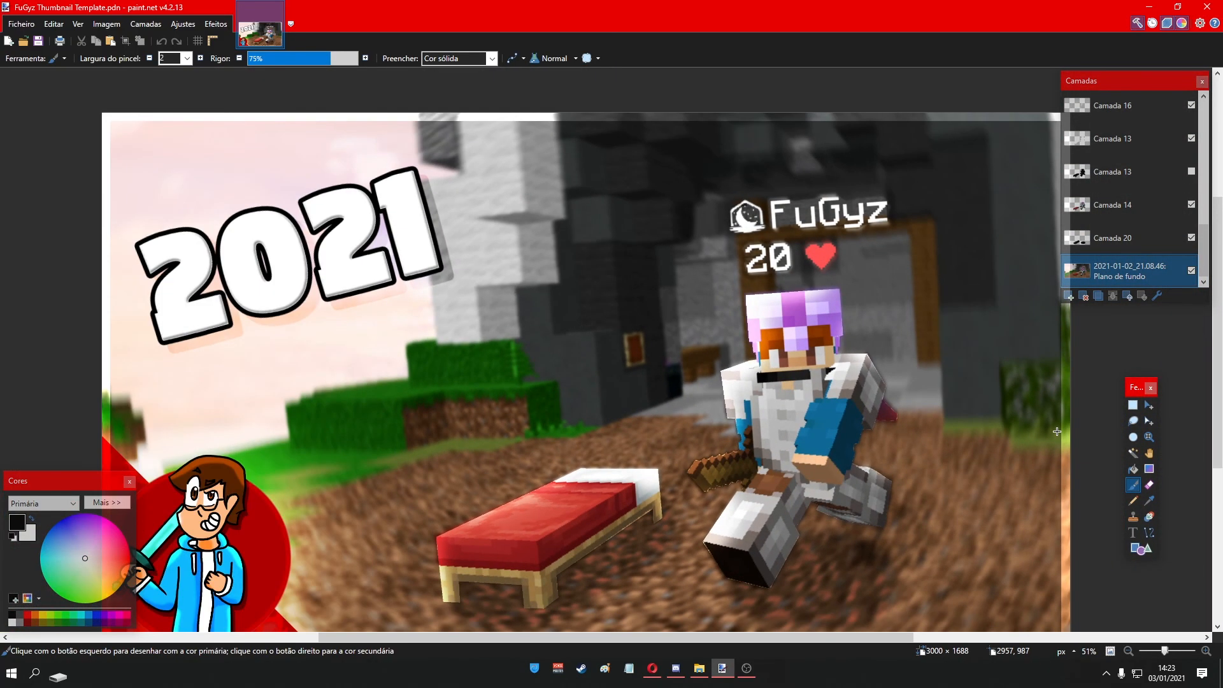
# - Resize the image to 70 percent using the best-quality resampling
pyautogui.click(120, 23)
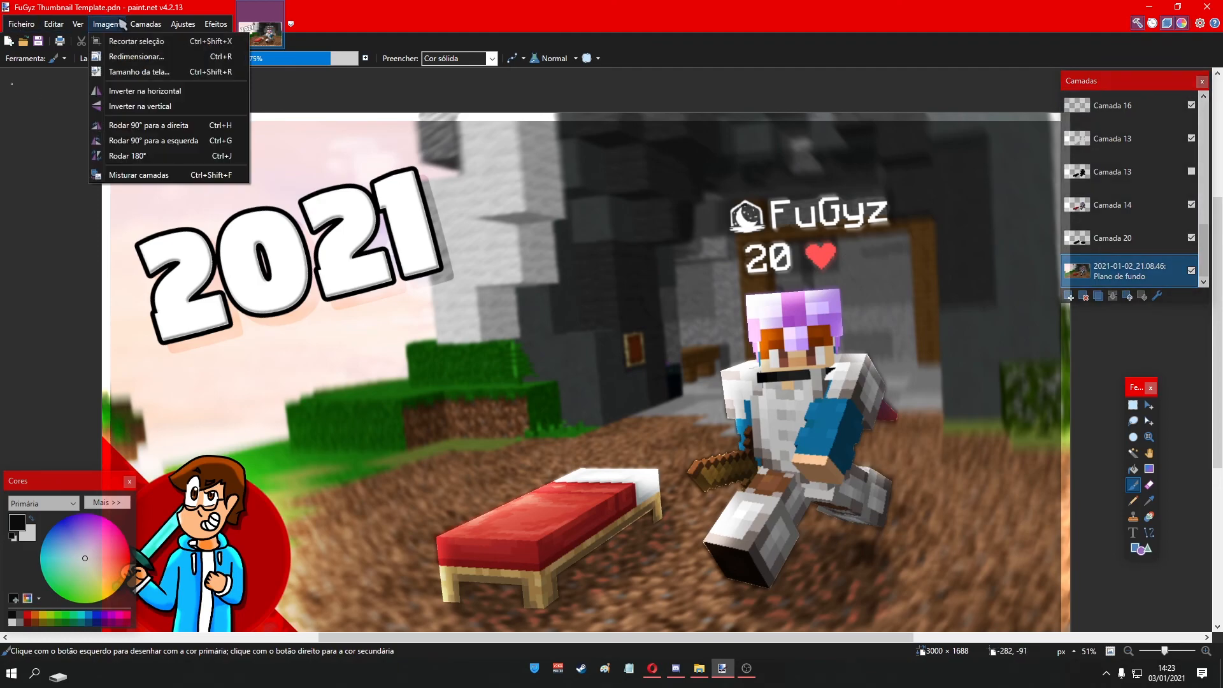
pyautogui.click(130, 57)
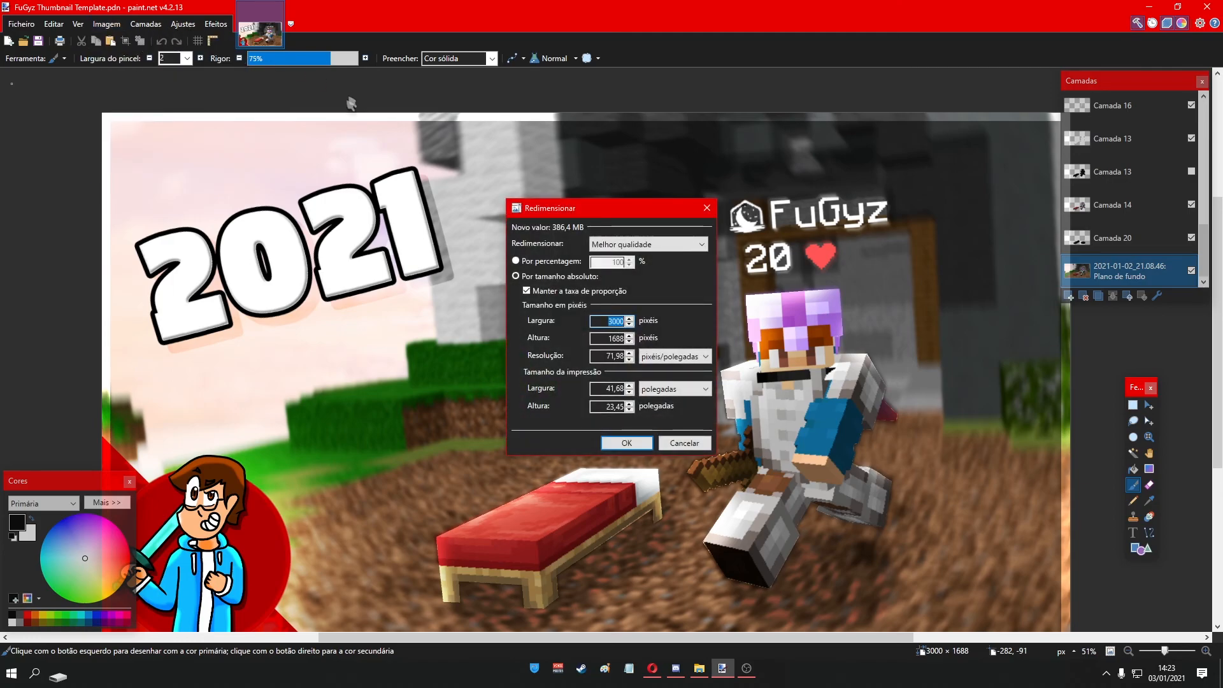
pyautogui.moveTo(592, 208); pyautogui.dragTo(281, 140)
pyautogui.click(230, 196)
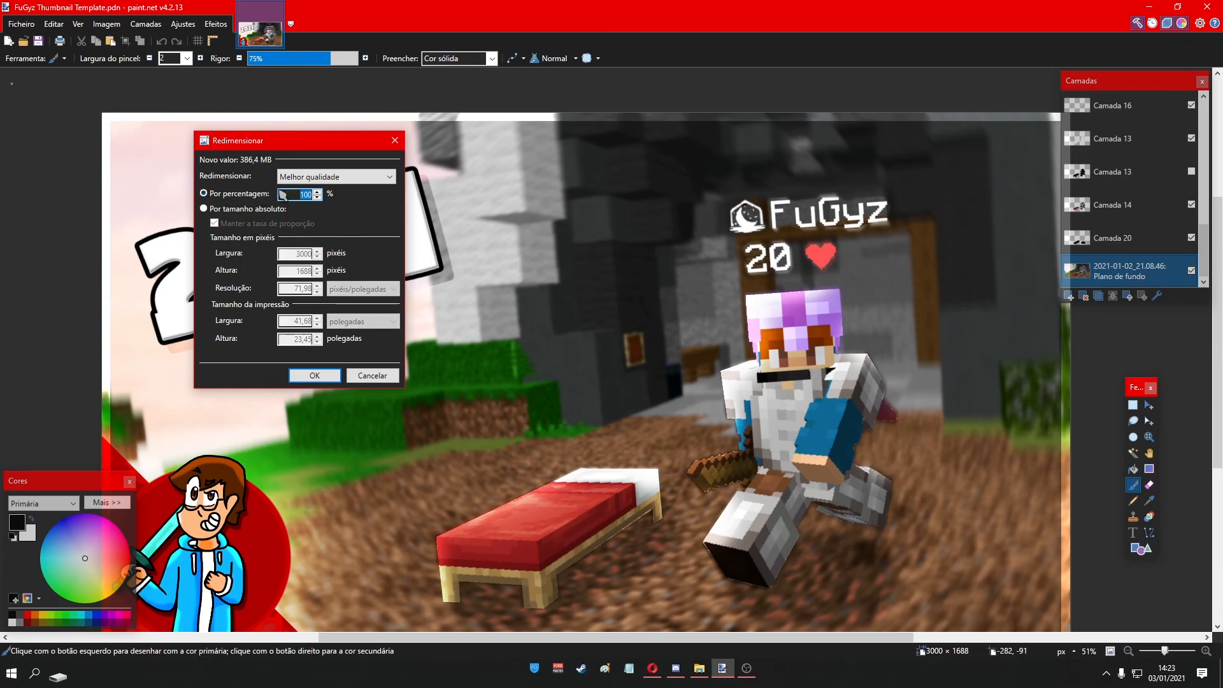
pyautogui.write('75')
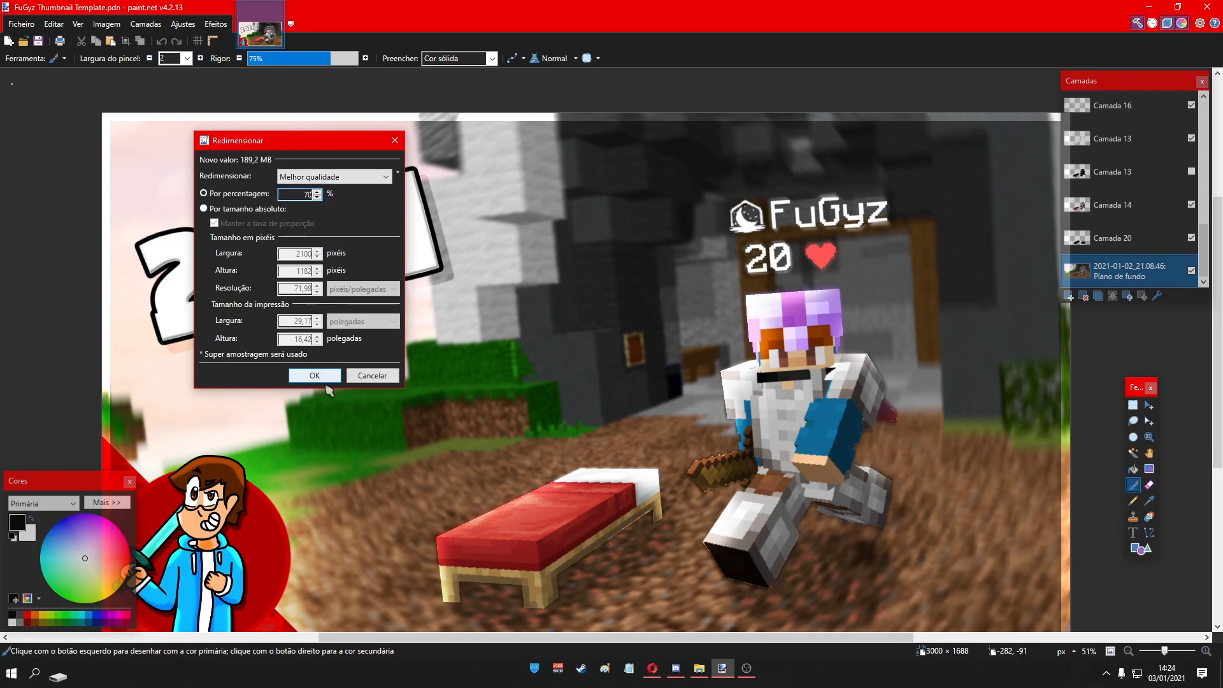
pyautogui.click(316, 376)
# - Save the resized image as a flattened PNG named FuGyz Thumbnail Tvhhfdhgfemplate.png in the [1]Thumbnail folder, using automatic bit depth
pyautogui.click(21, 24)
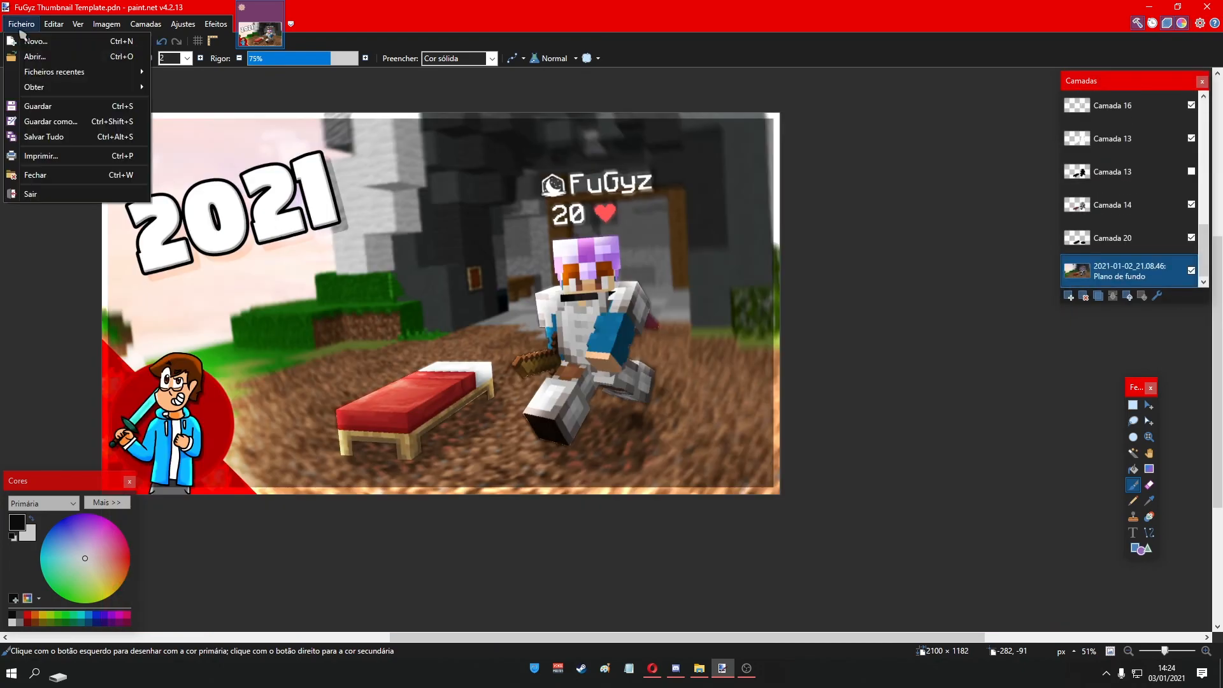
pyautogui.moveTo(53, 25)
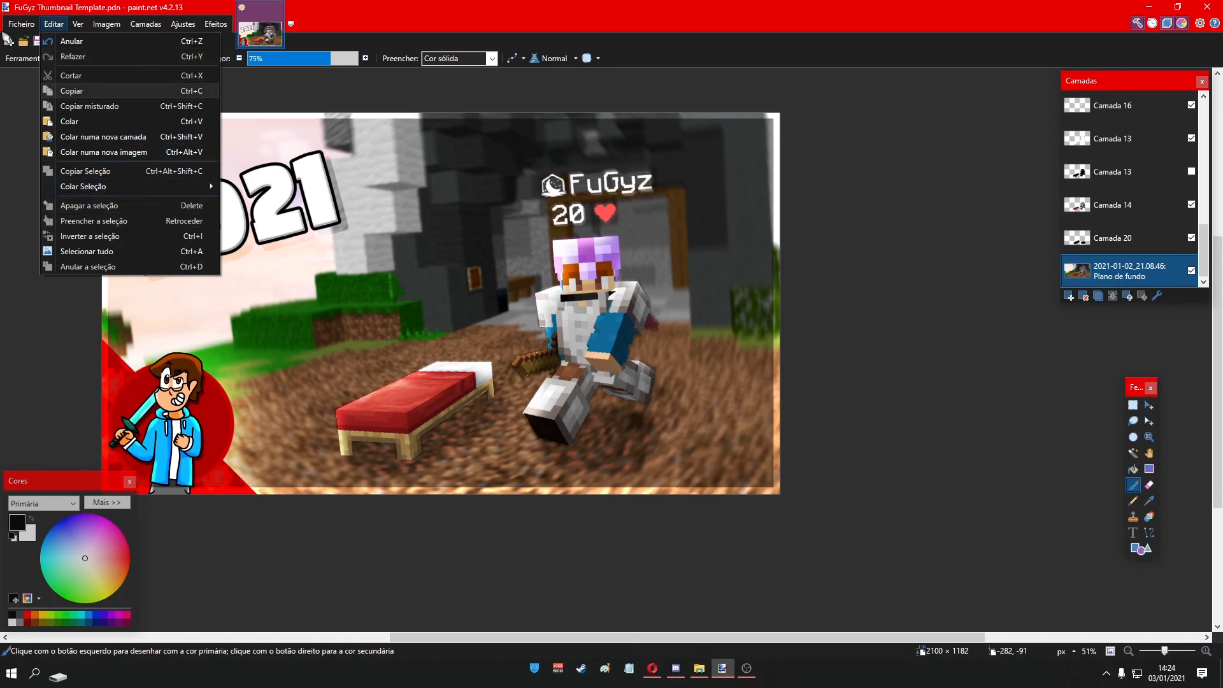
pyautogui.click(51, 121)
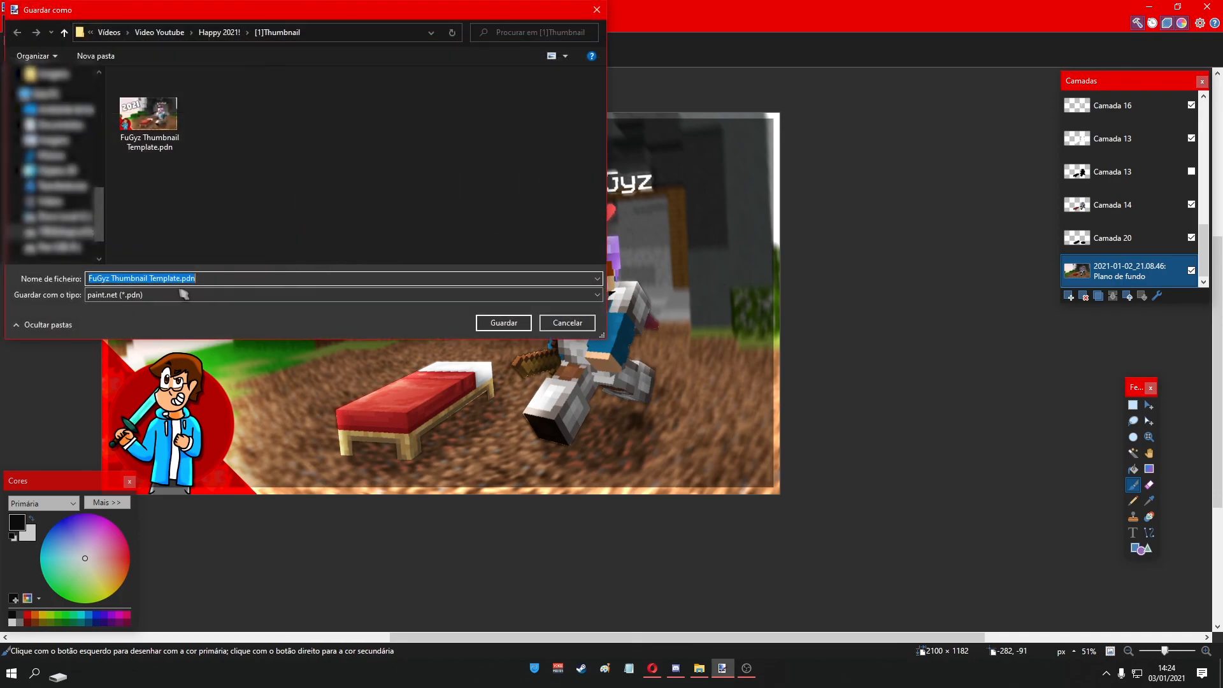
pyautogui.click(188, 295)
pyautogui.click(117, 318)
pyautogui.click(152, 278)
pyautogui.click(152, 278)
pyautogui.write('vhhfdhgf')
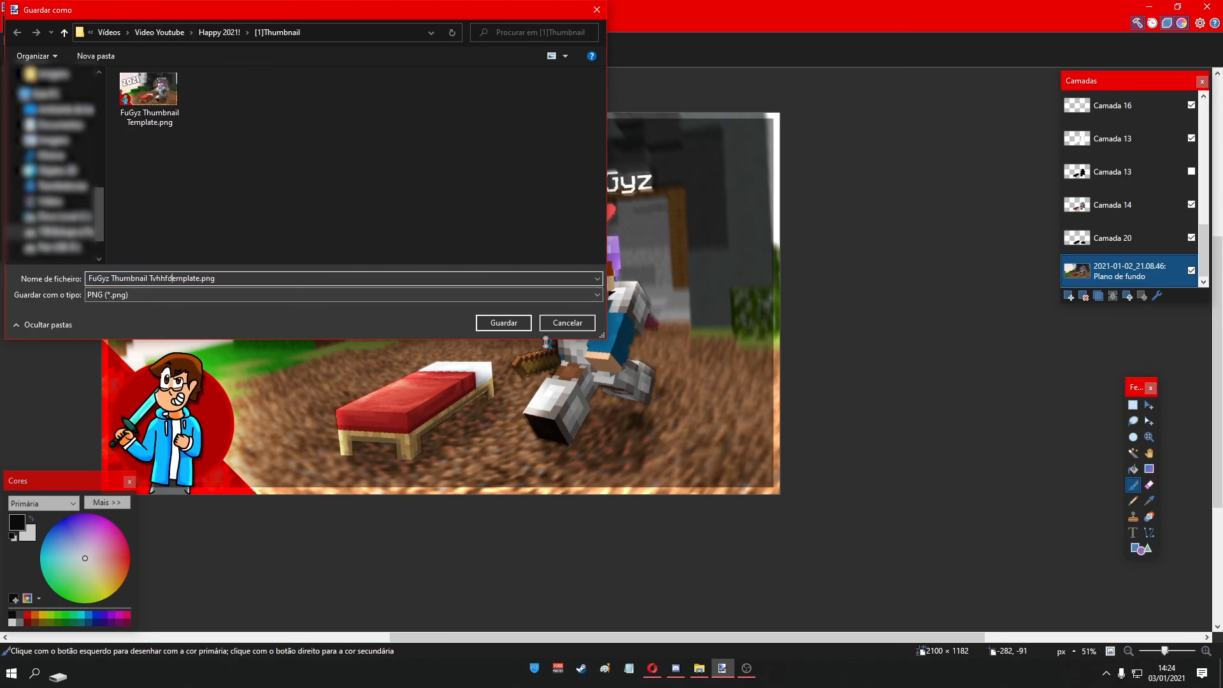
pyautogui.click(503, 323)
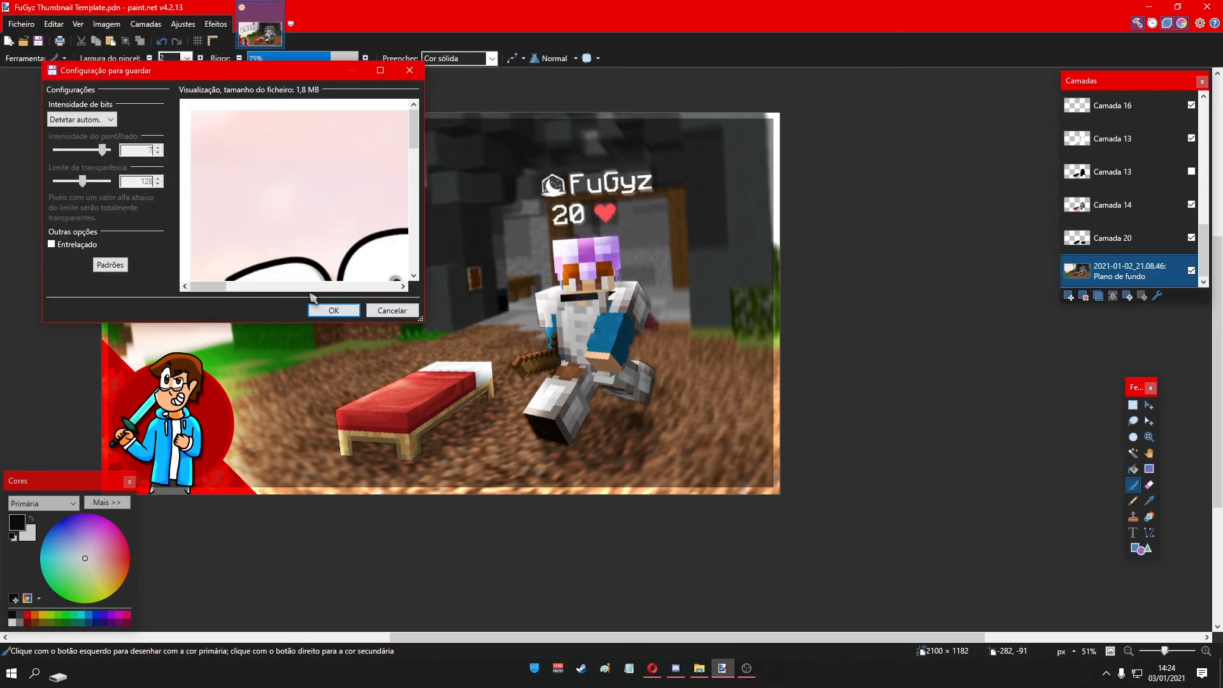
pyautogui.click(318, 311)
pyautogui.click(580, 372)
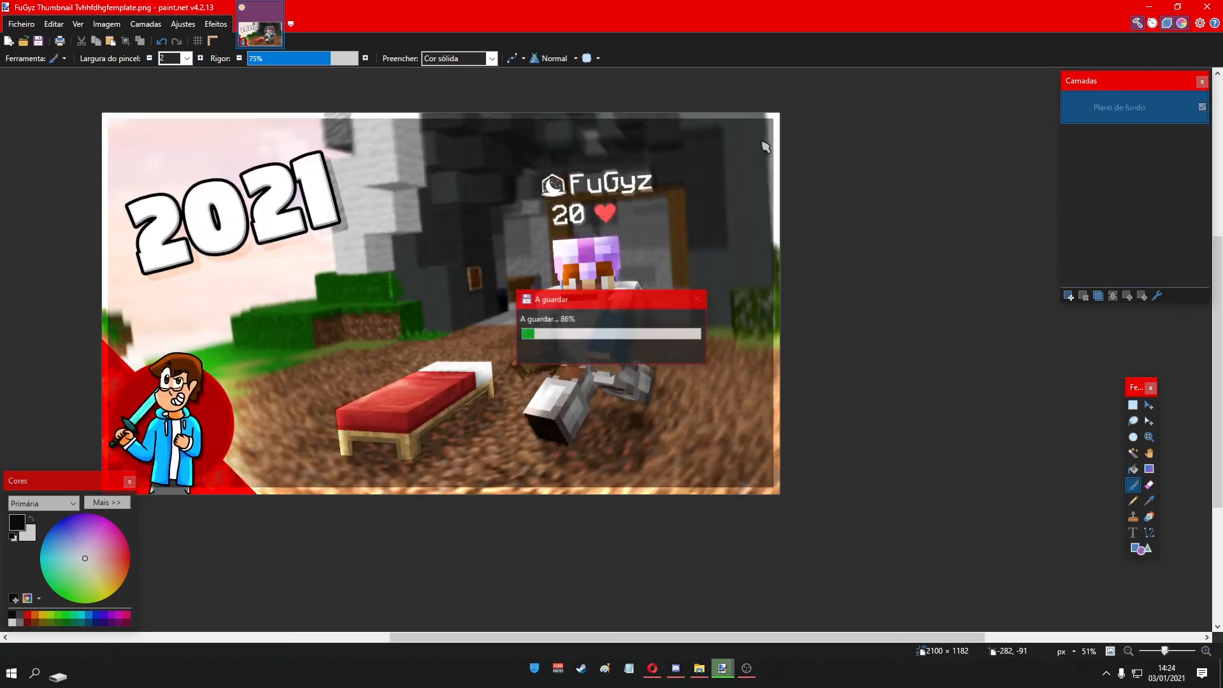
# - Close paint.net, switch to File Explorer, and open FuGyz Thumbnail Tvhhfdhgfemplate.png in the photo viewer
pyautogui.click(1215, 4)
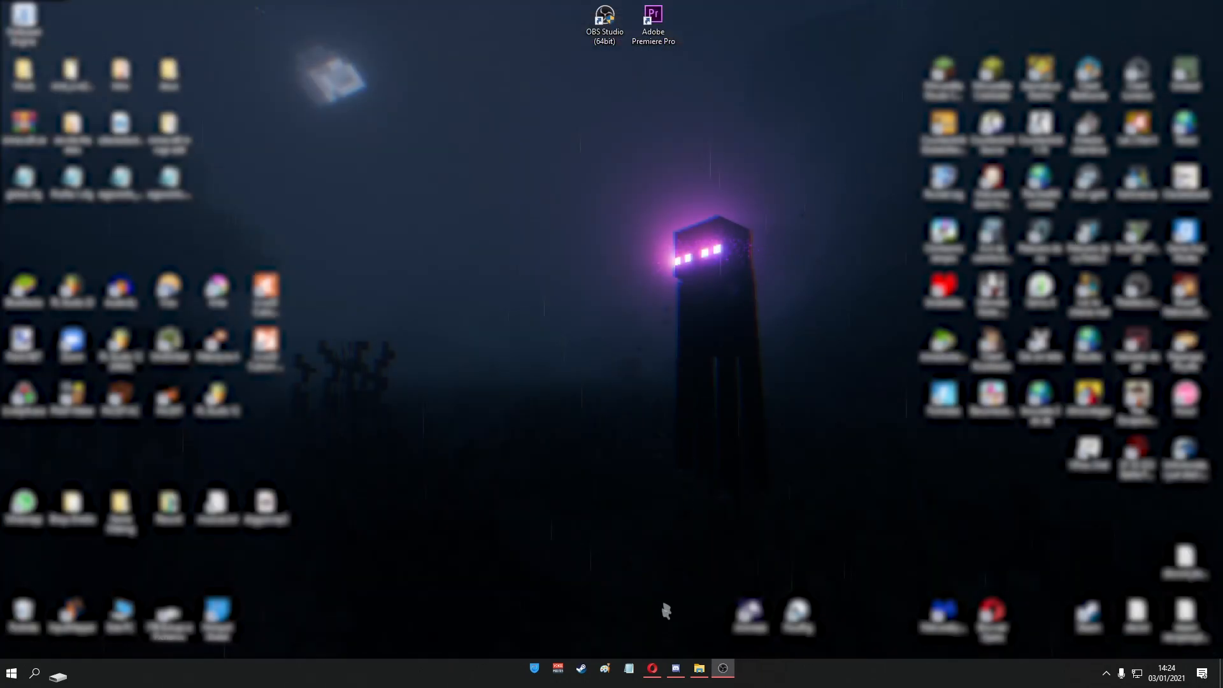
pyautogui.click(697, 676)
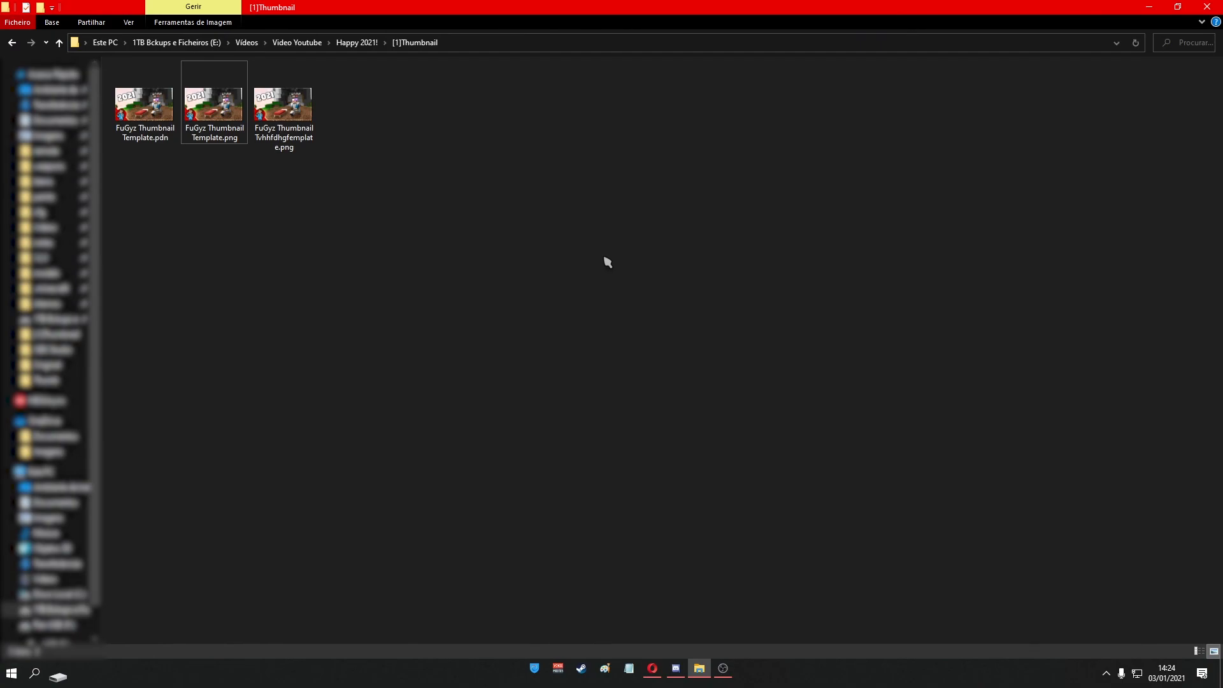
pyautogui.doubleClick(305, 128)
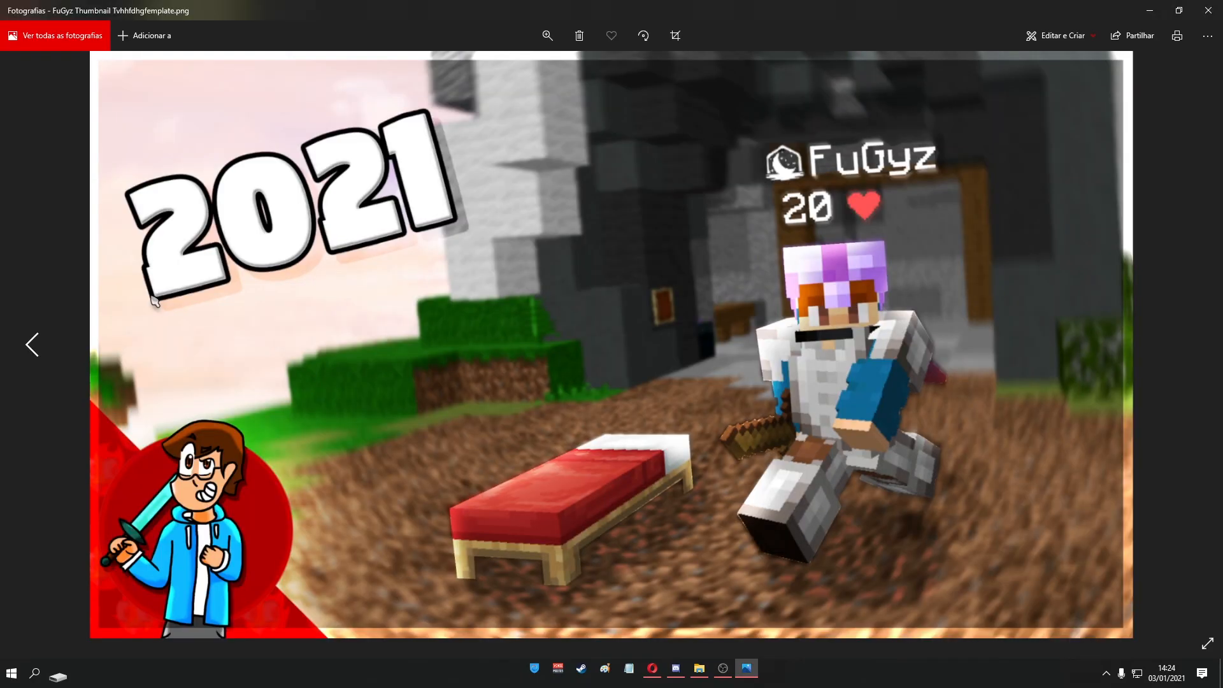
# - Compare the bed's edges up close in the full-size and resized PNGs, and close the photo viewer
pyautogui.click(47, 329)
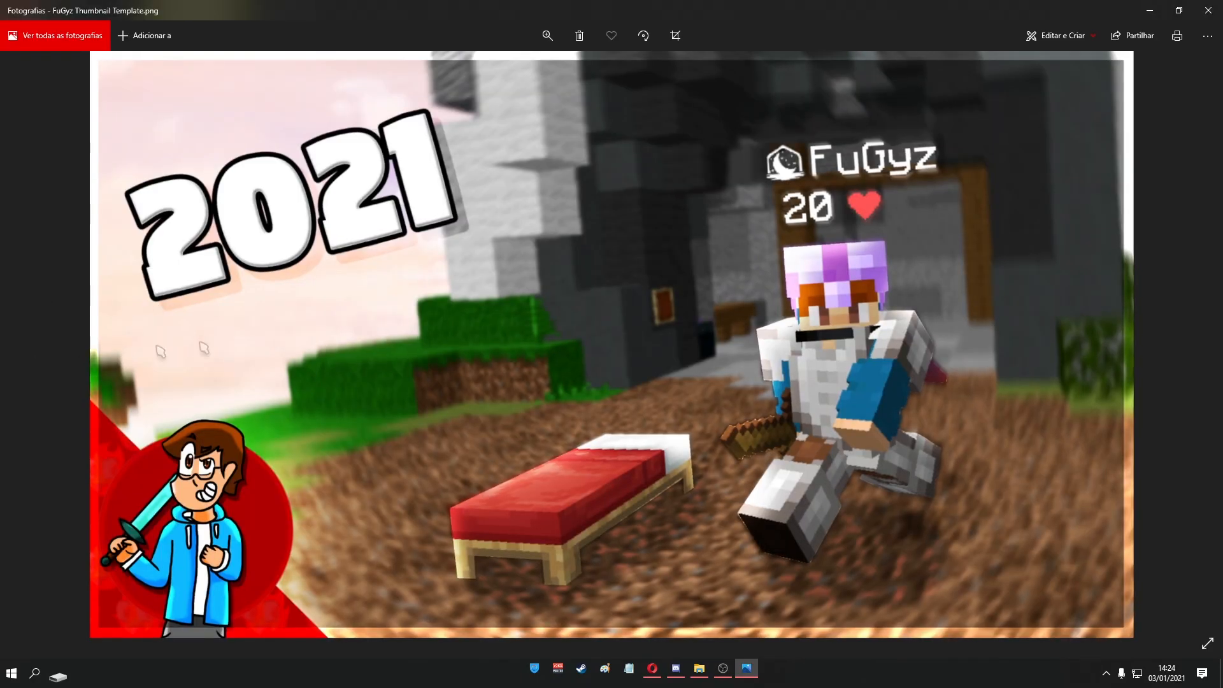
pyautogui.scroll(10, 645, 490)
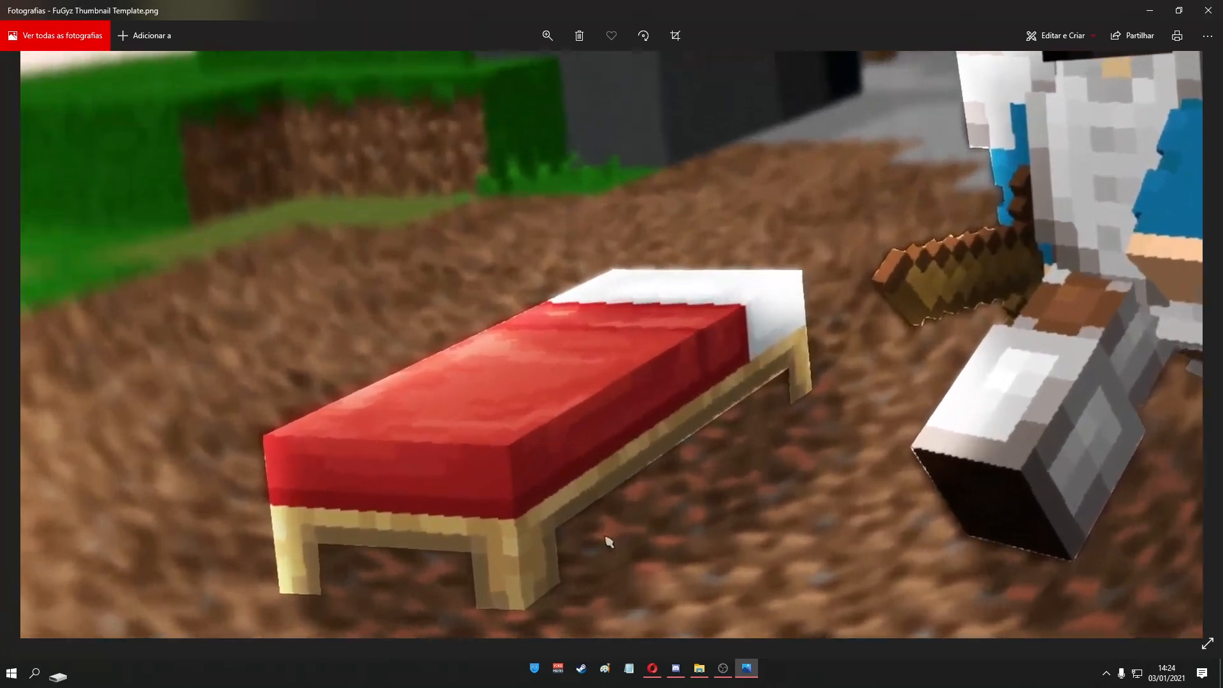
pyautogui.scroll(3, 556, 441)
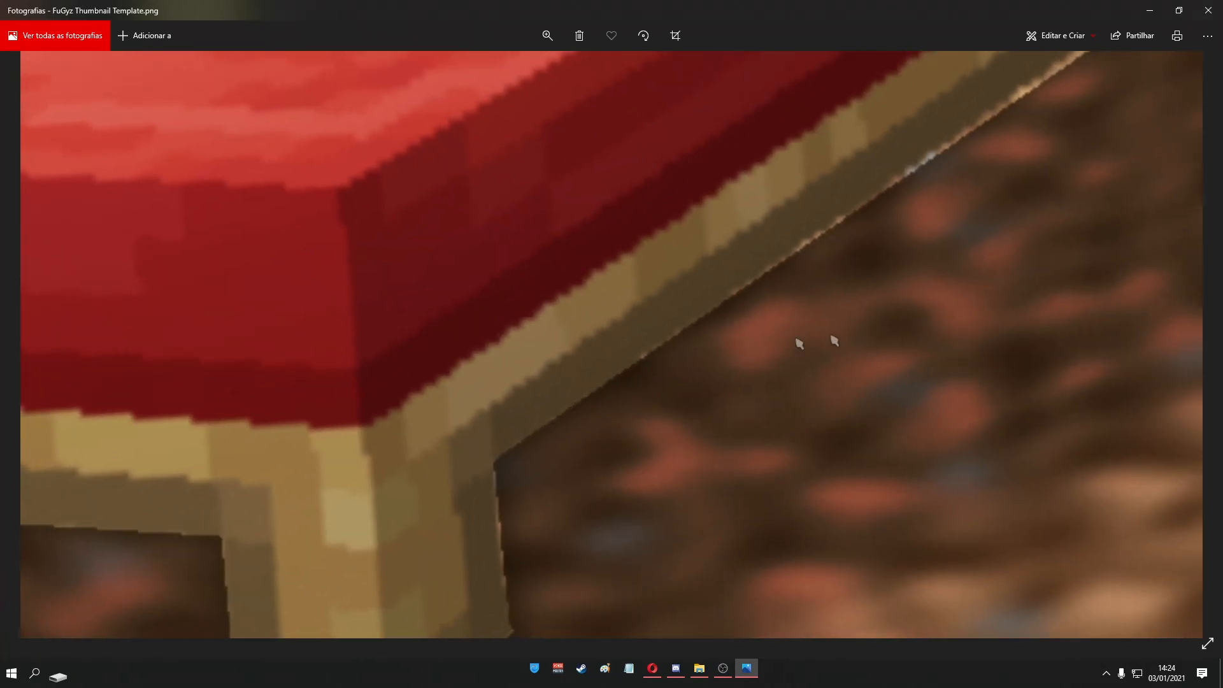
pyautogui.scroll(-12, 926, 361)
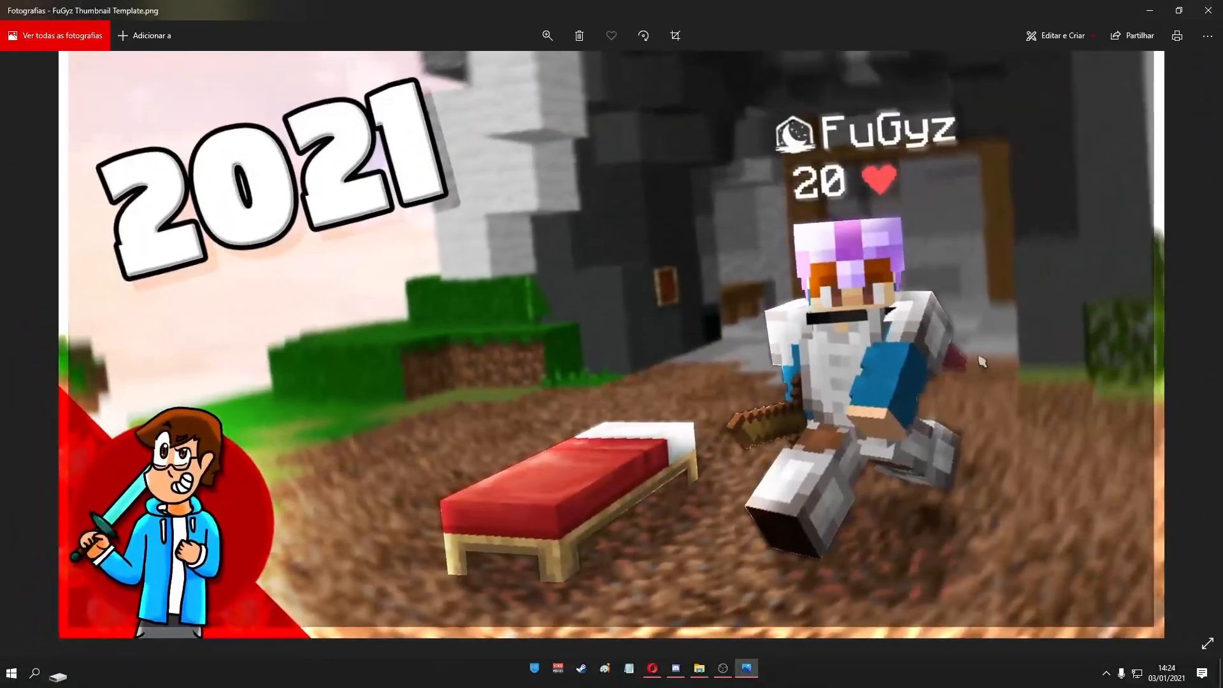
pyautogui.click(1194, 349)
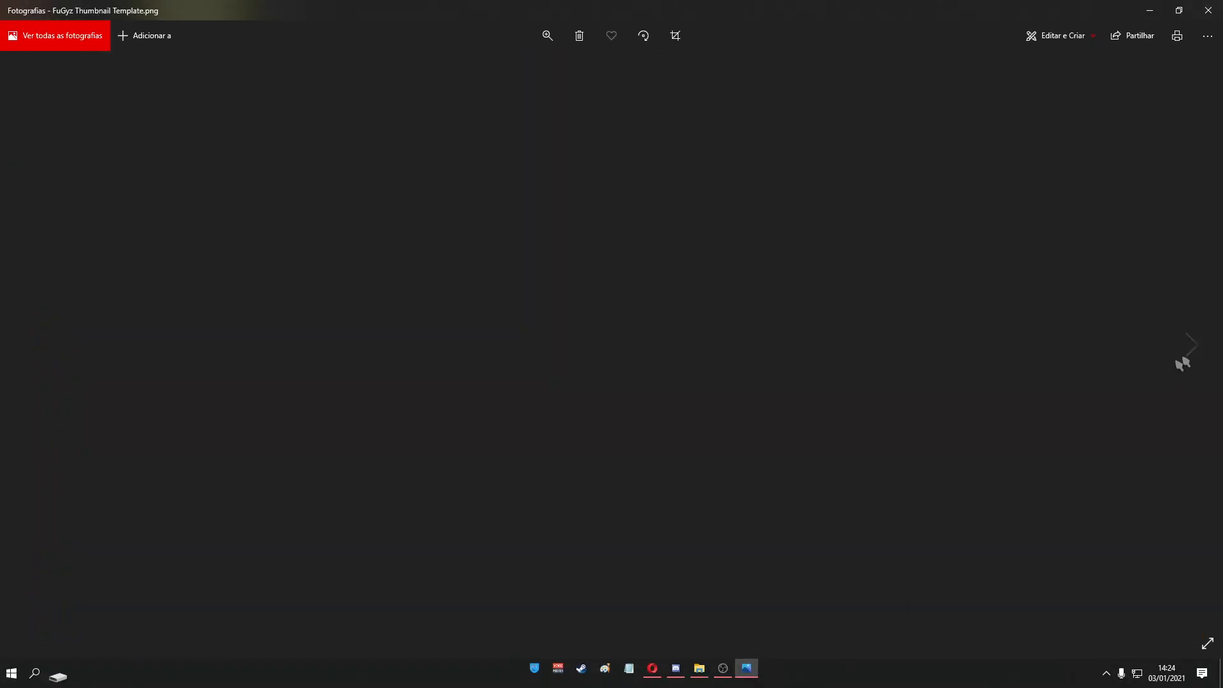
pyautogui.scroll(8, 503, 508)
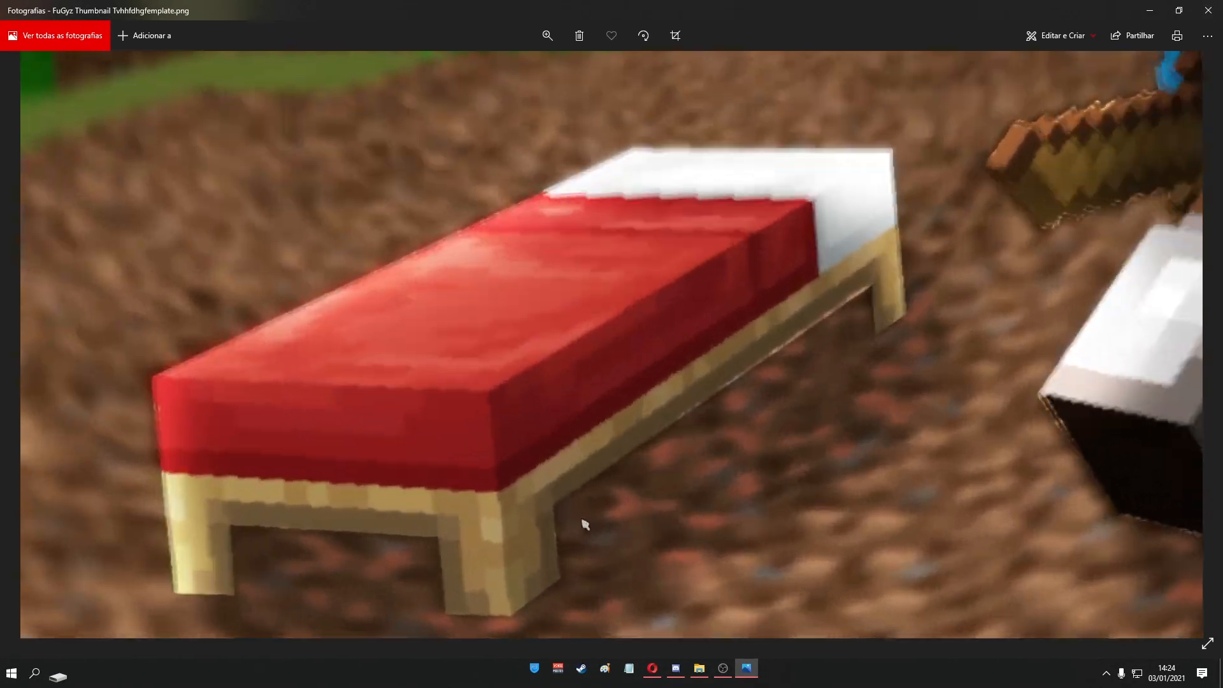
pyautogui.scroll(-8, 525, 472)
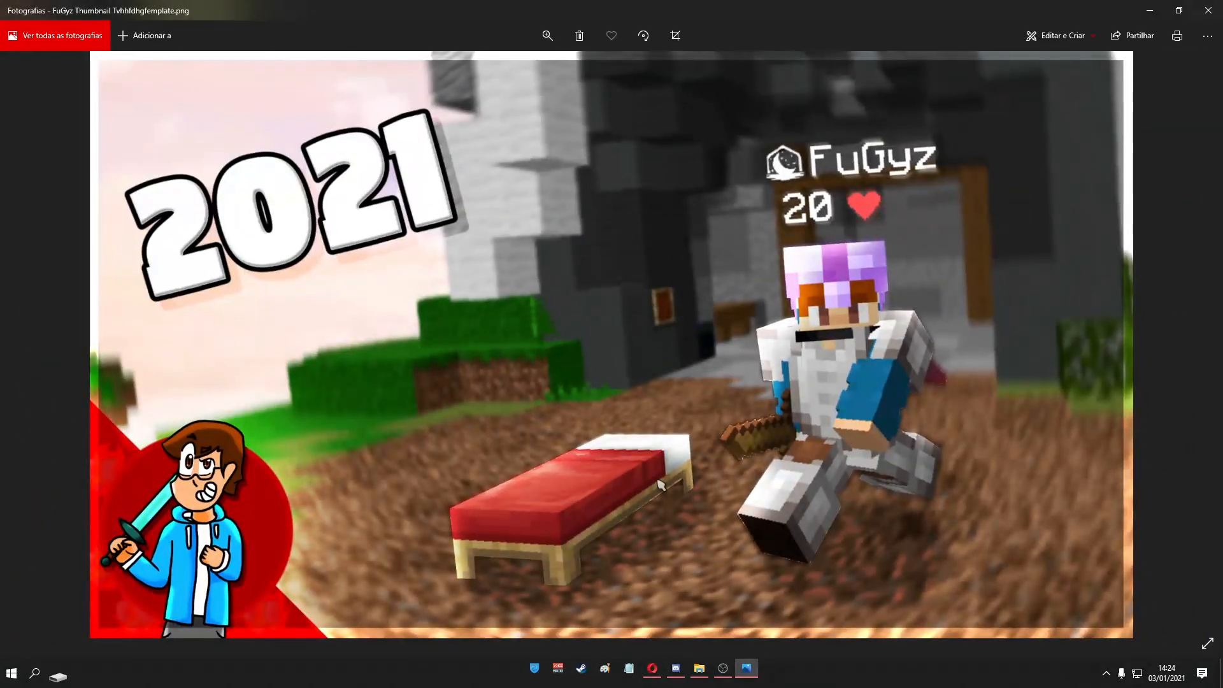
pyautogui.click(1208, 10)
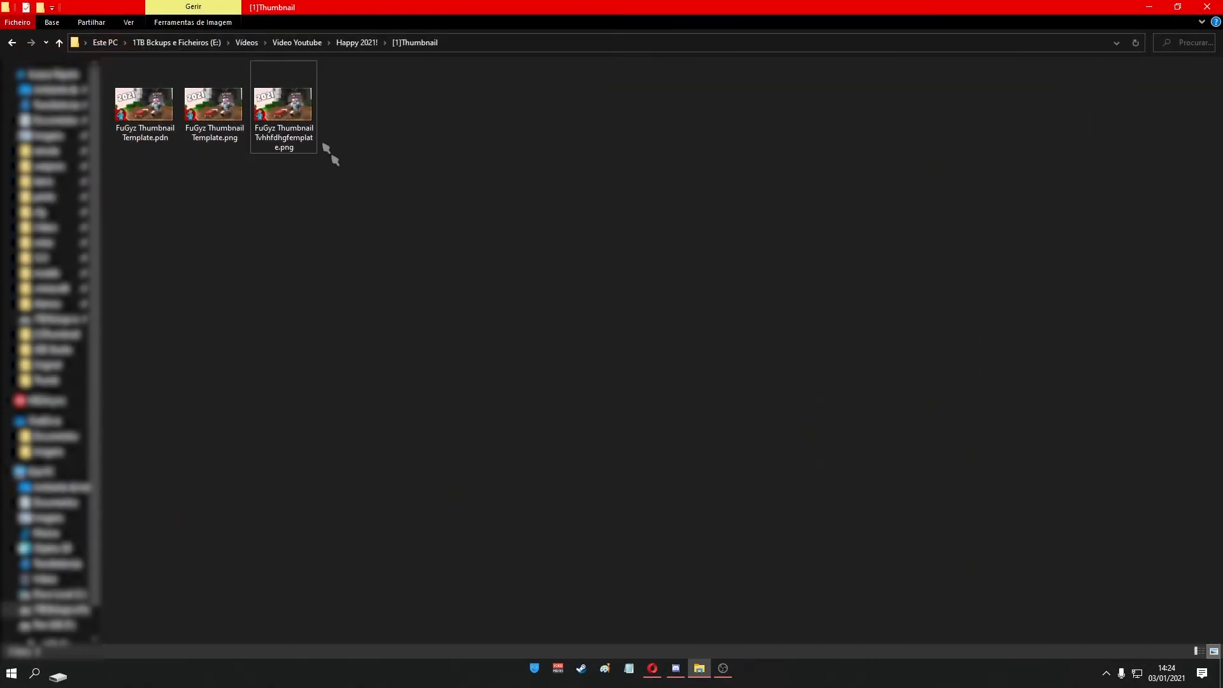
pyautogui.click(488, 179)
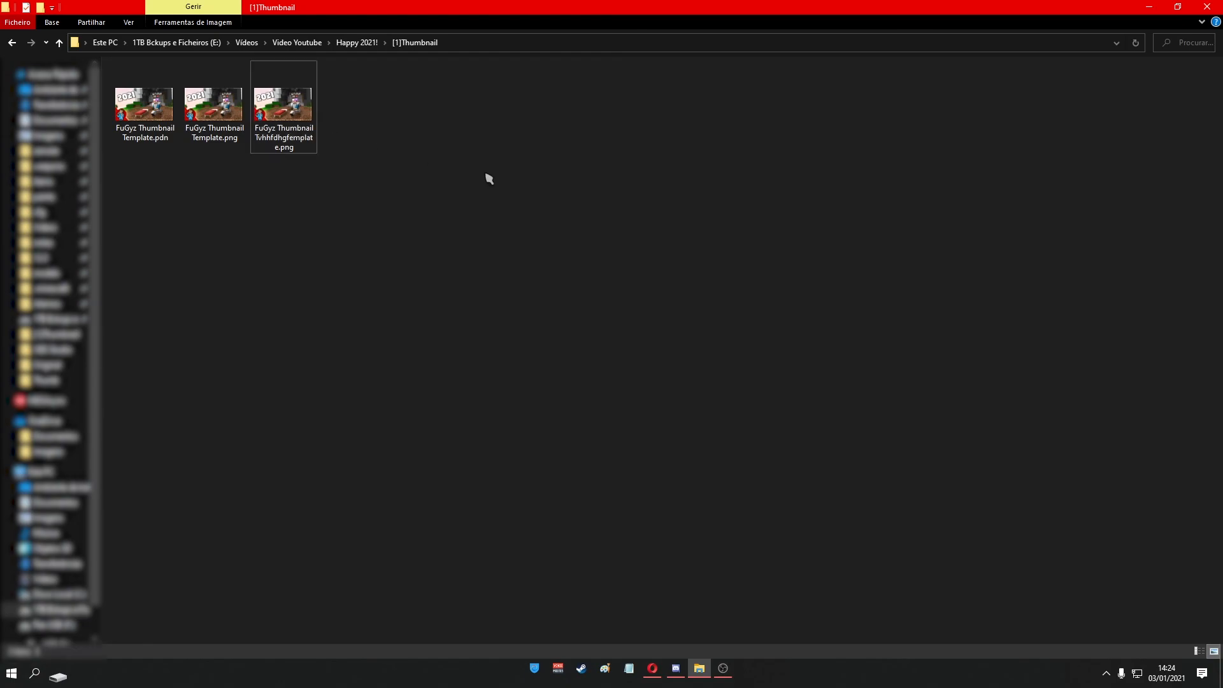